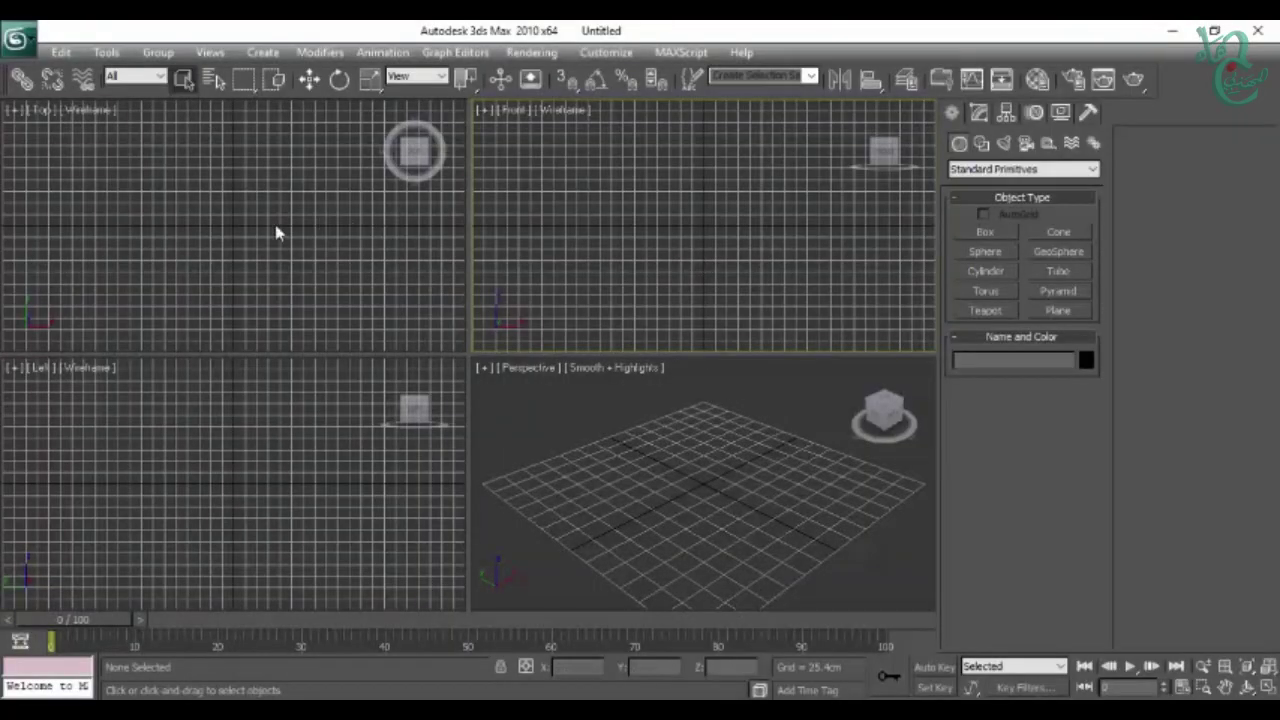
Step: Activate the Perspective viewport and choose the Box tool from Standard Primitives
click(234, 245)
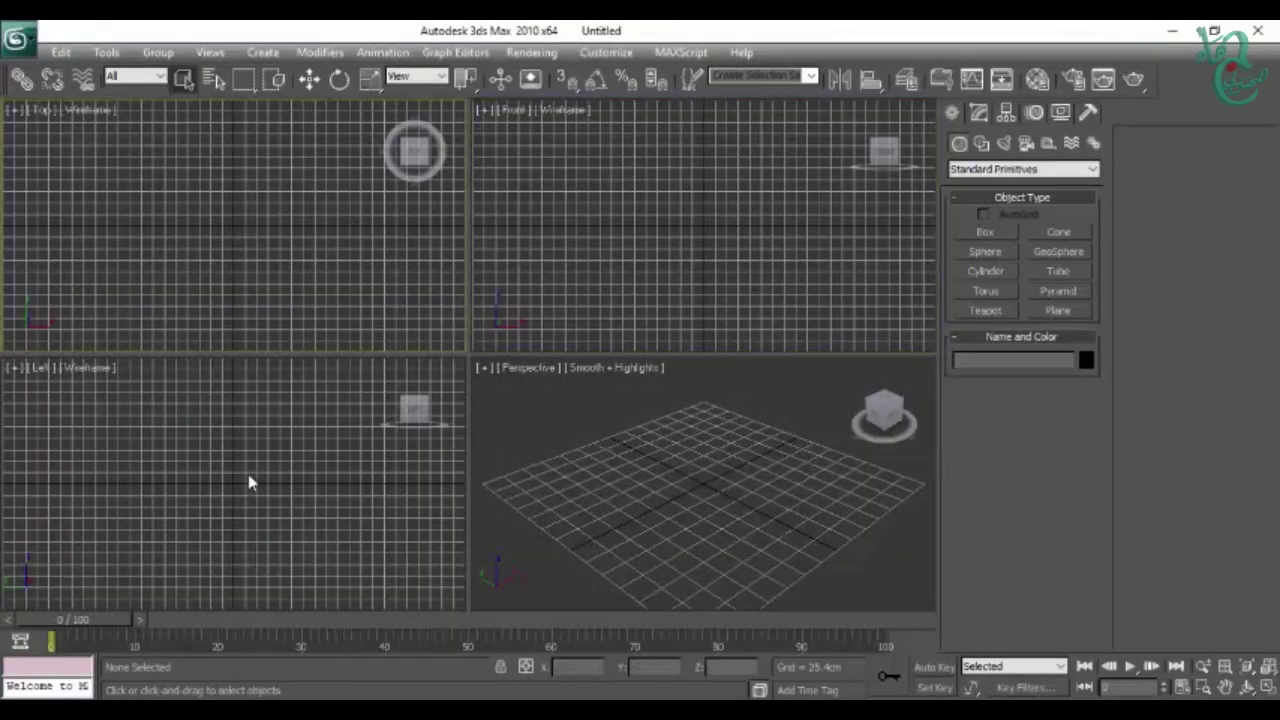
click(688, 478)
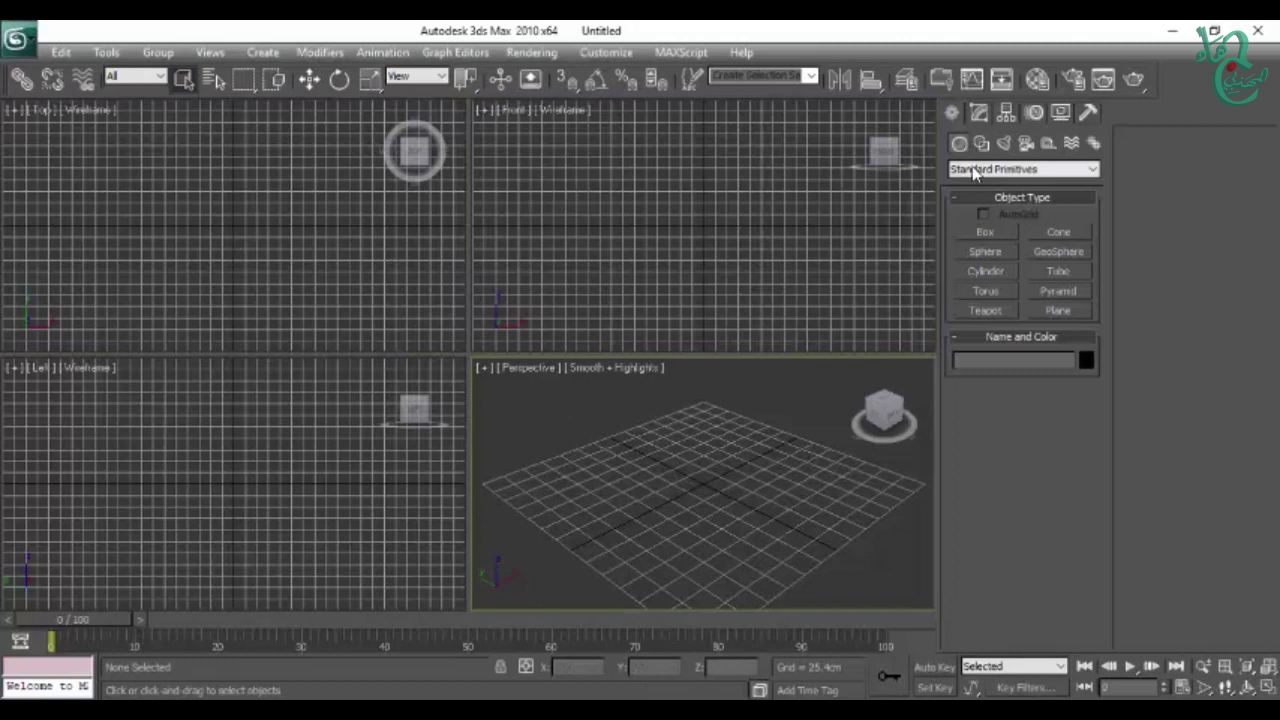
click(959, 143)
click(985, 232)
click(985, 251)
click(985, 270)
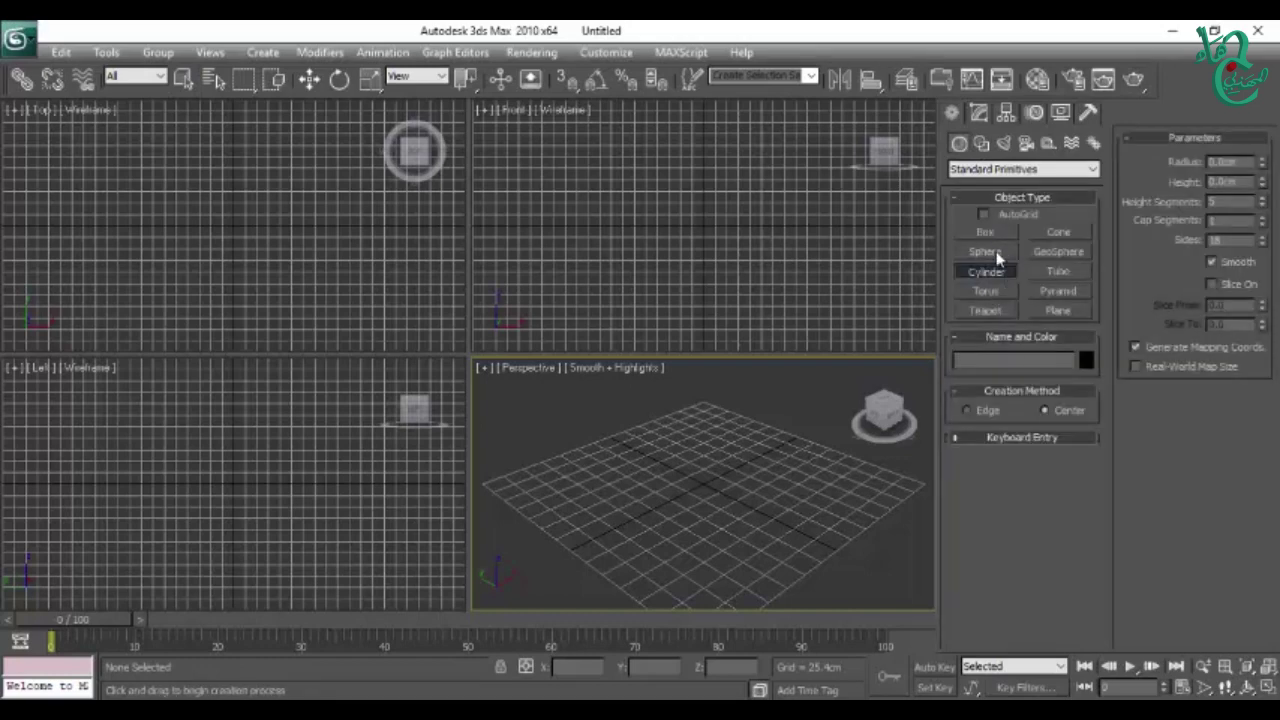
click(992, 252)
click(987, 234)
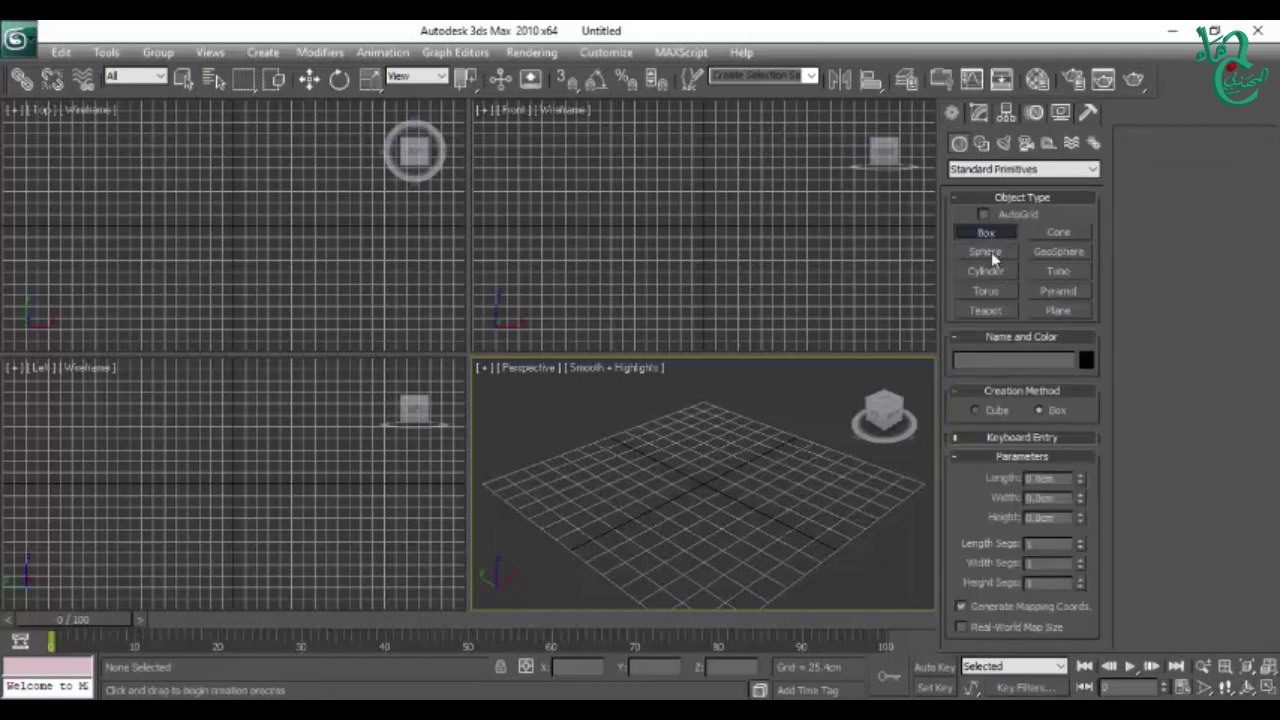
Step: Draw a box in a maximized Perspective view with Edged Faces turned on
drag(640, 480, 810, 490)
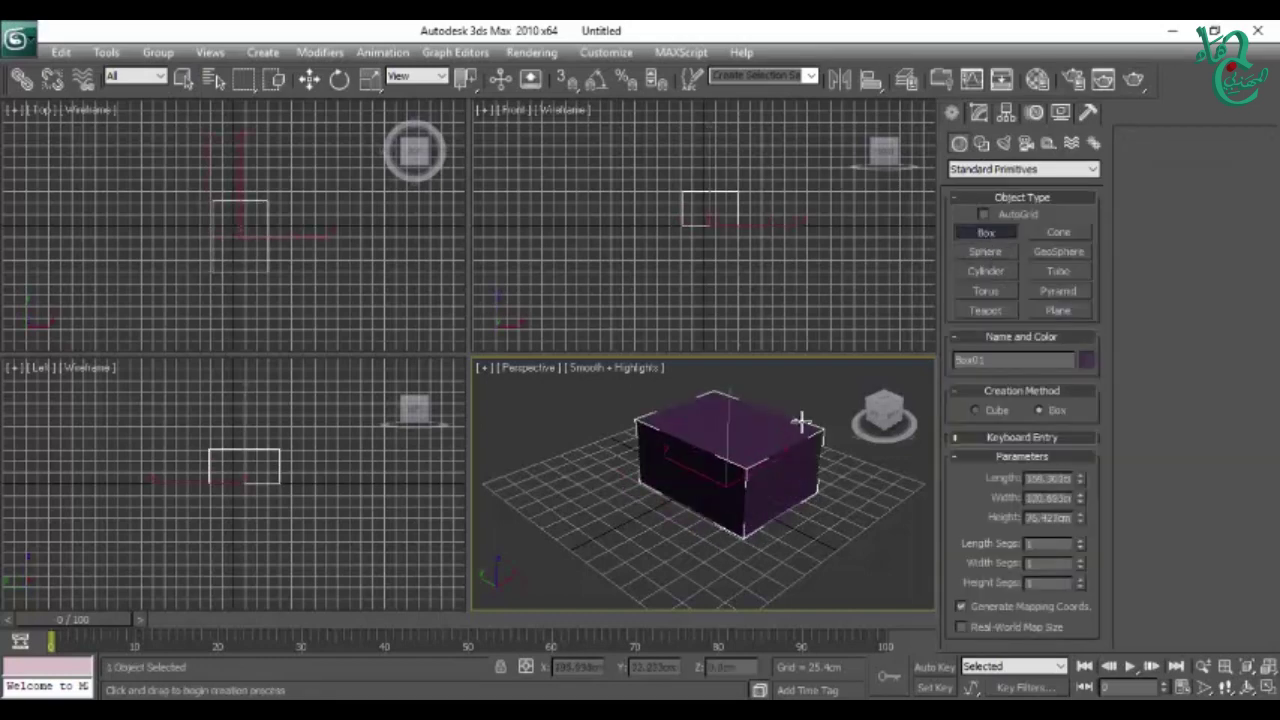
click(978, 112)
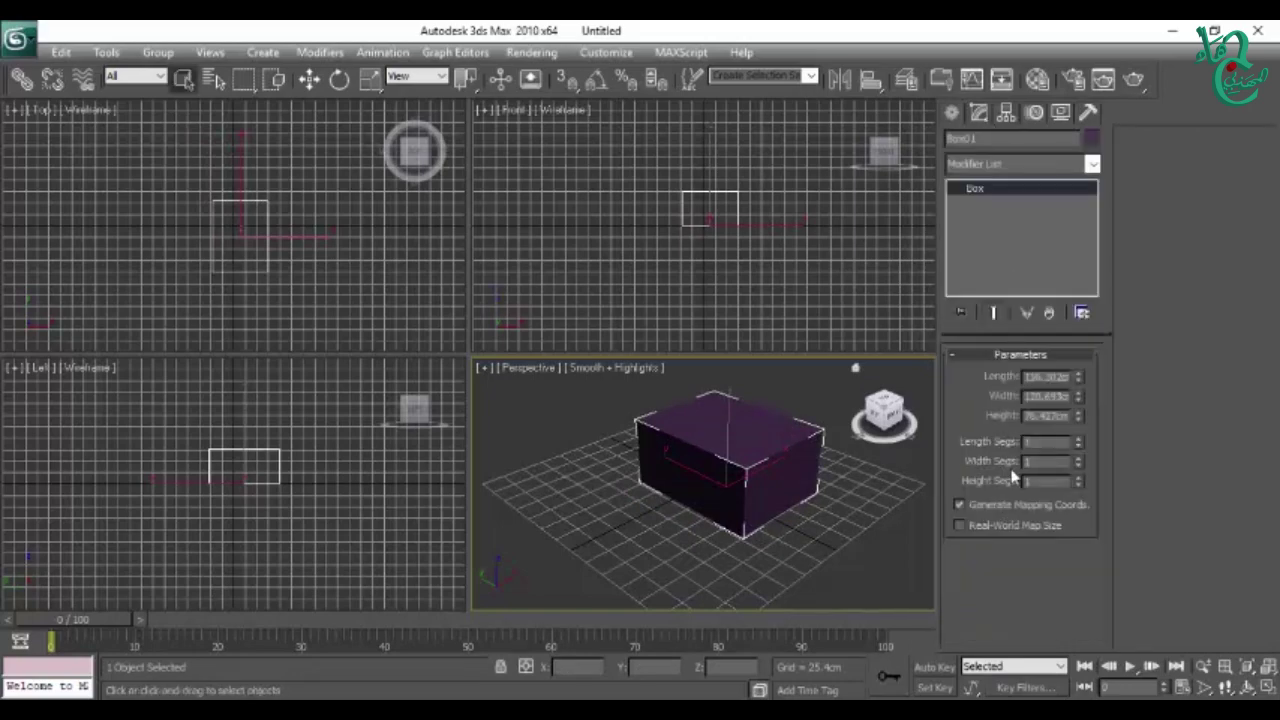
key(F4)
mouse_move(771, 491)
alt+middle_down()
mouse_move(709, 523)
mouse_move(727, 507)
alt+middle_up()
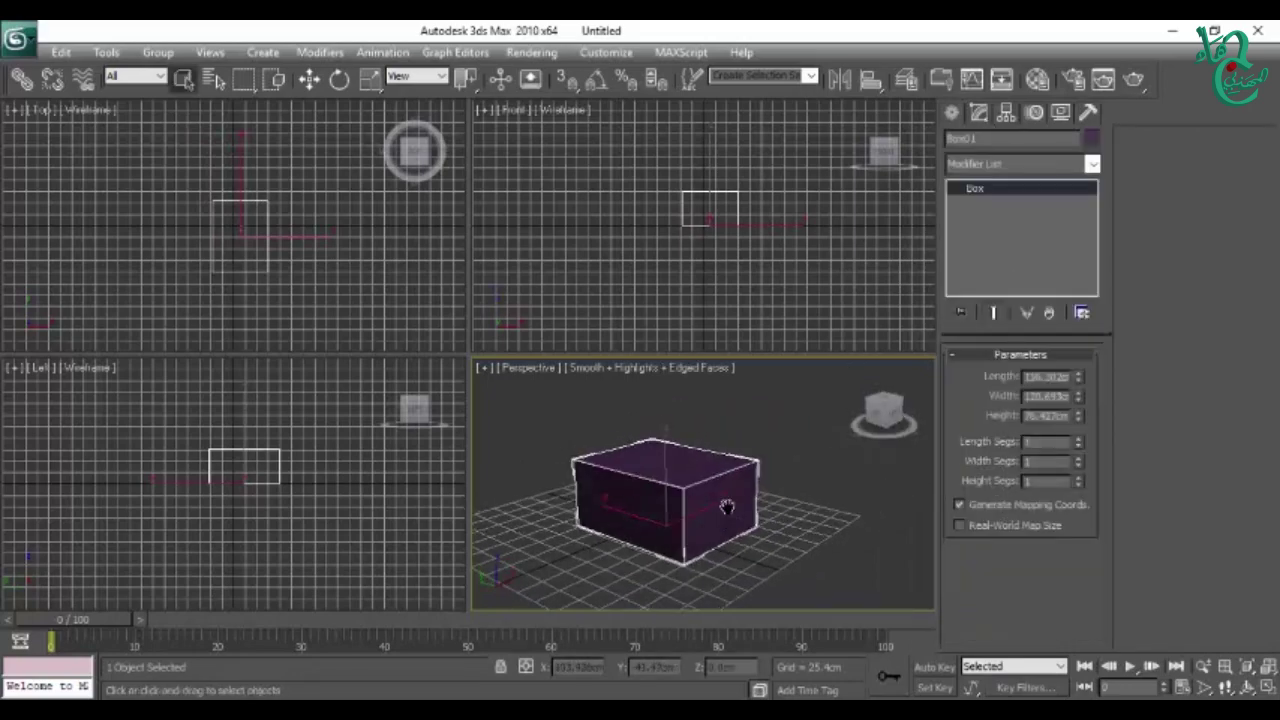
key(alt+w)
mouse_move(662, 482)
alt+middle_down()
mouse_move(789, 458)
mouse_move(726, 464)
alt+middle_up()
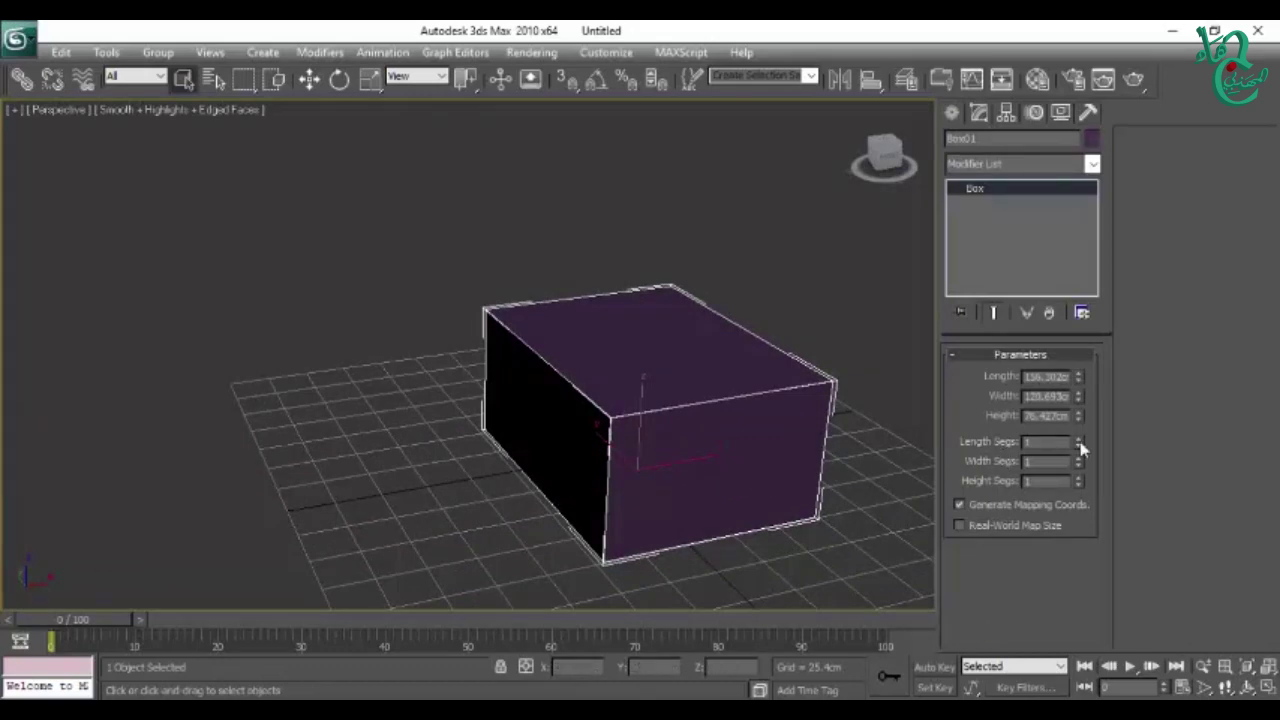
Step: Give the box 6 length, 6 width and 4 height segments
drag(1077, 442, 1077, 442)
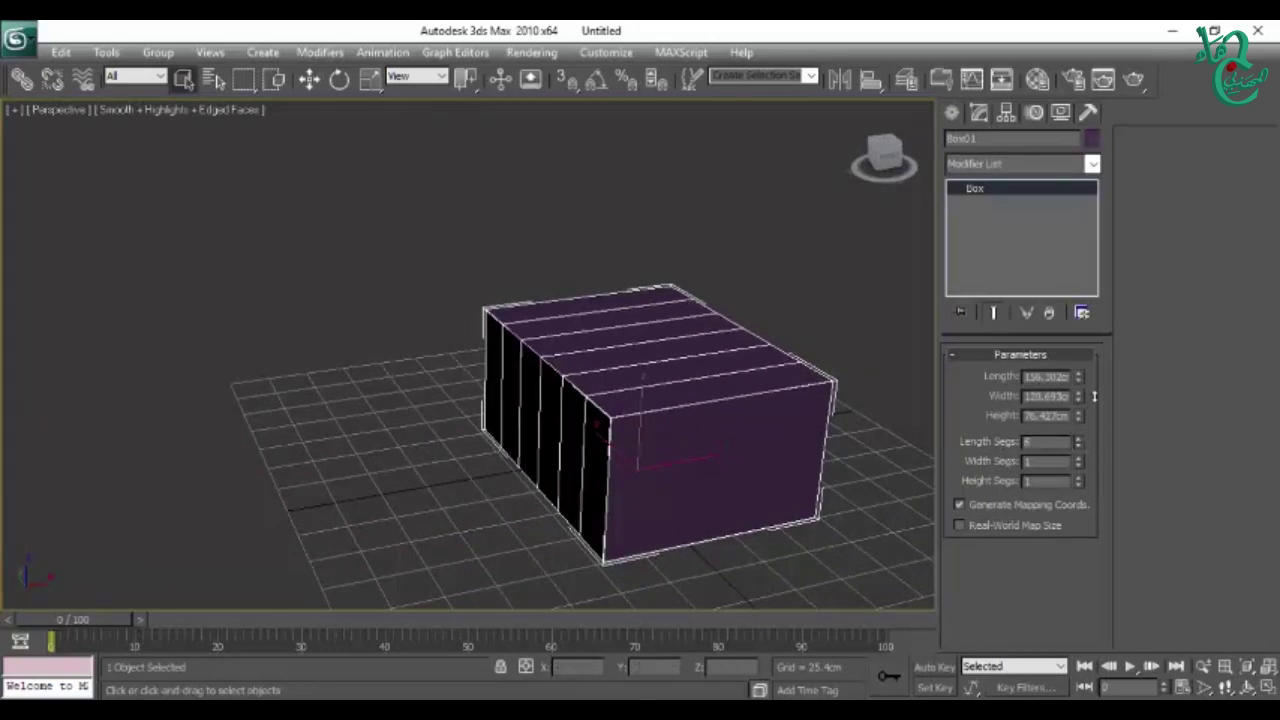
drag(1081, 458, 1092, 416)
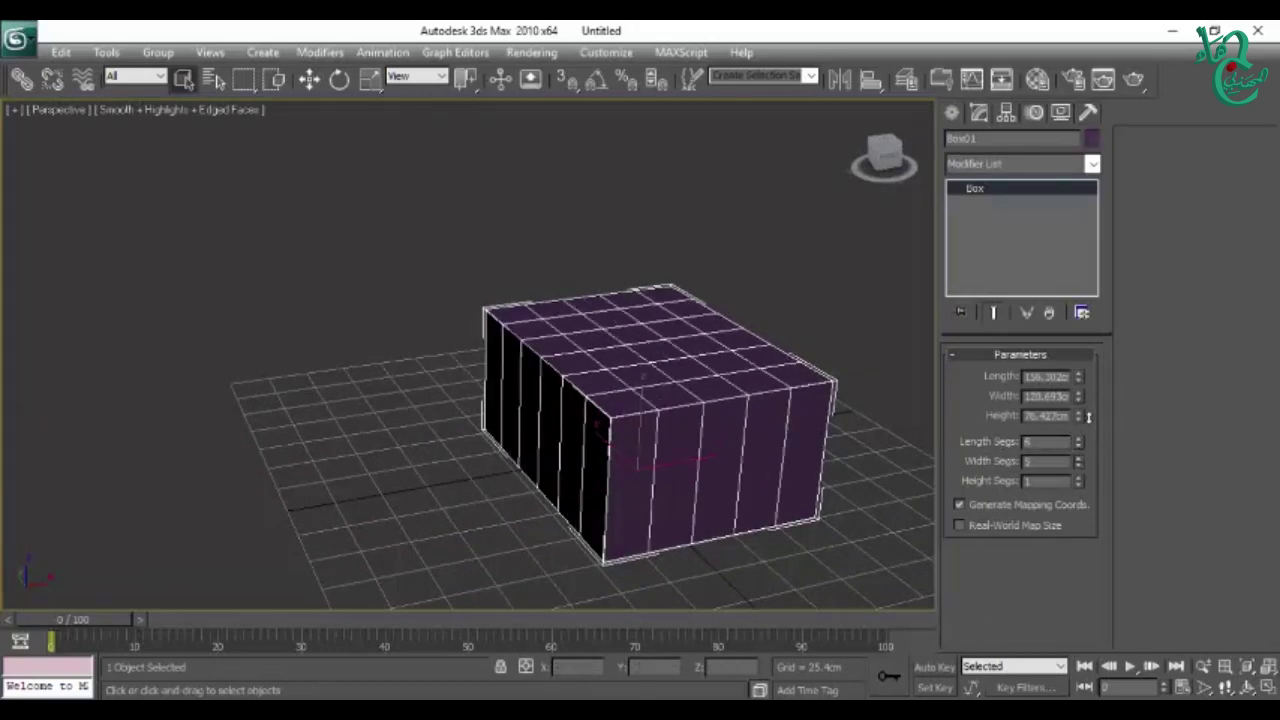
alt+middle_drag(666, 463, 714, 457)
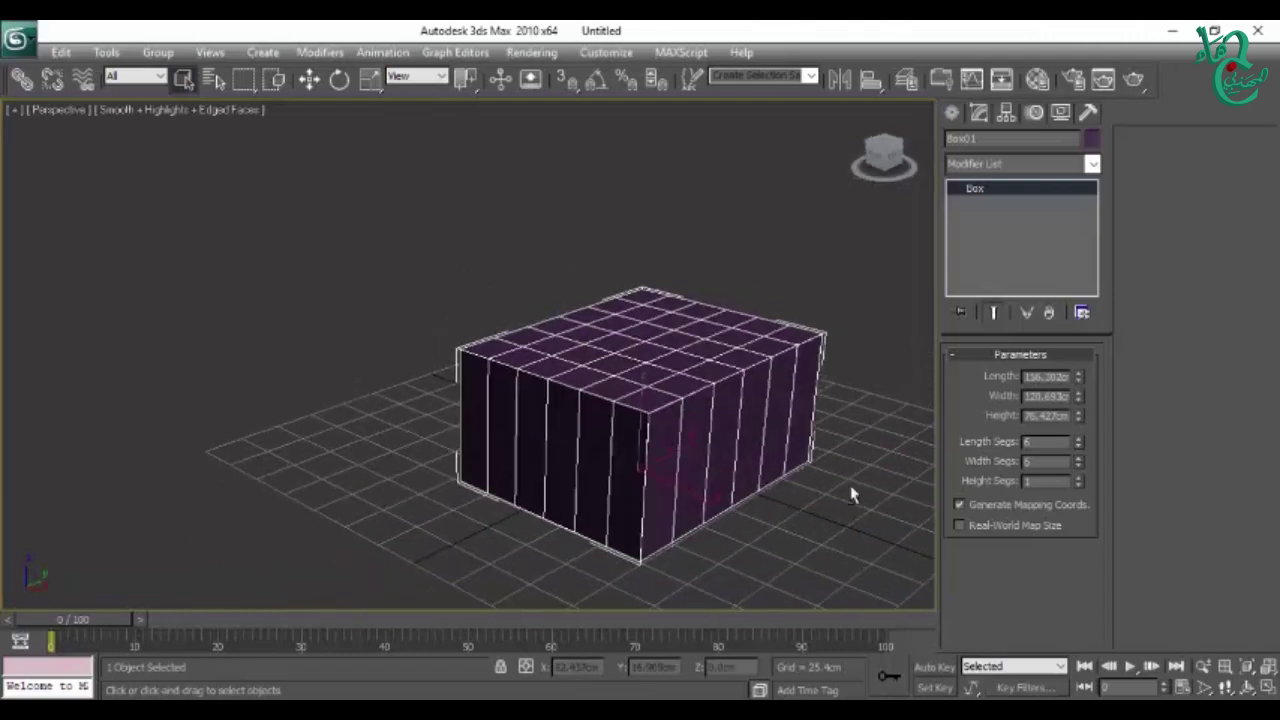
click(1078, 477)
drag(1078, 478, 1078, 470)
mouse_move(877, 468)
alt+middle_down()
mouse_move(666, 466)
mouse_move(895, 418)
mouse_move(1000, 418)
alt+middle_up()
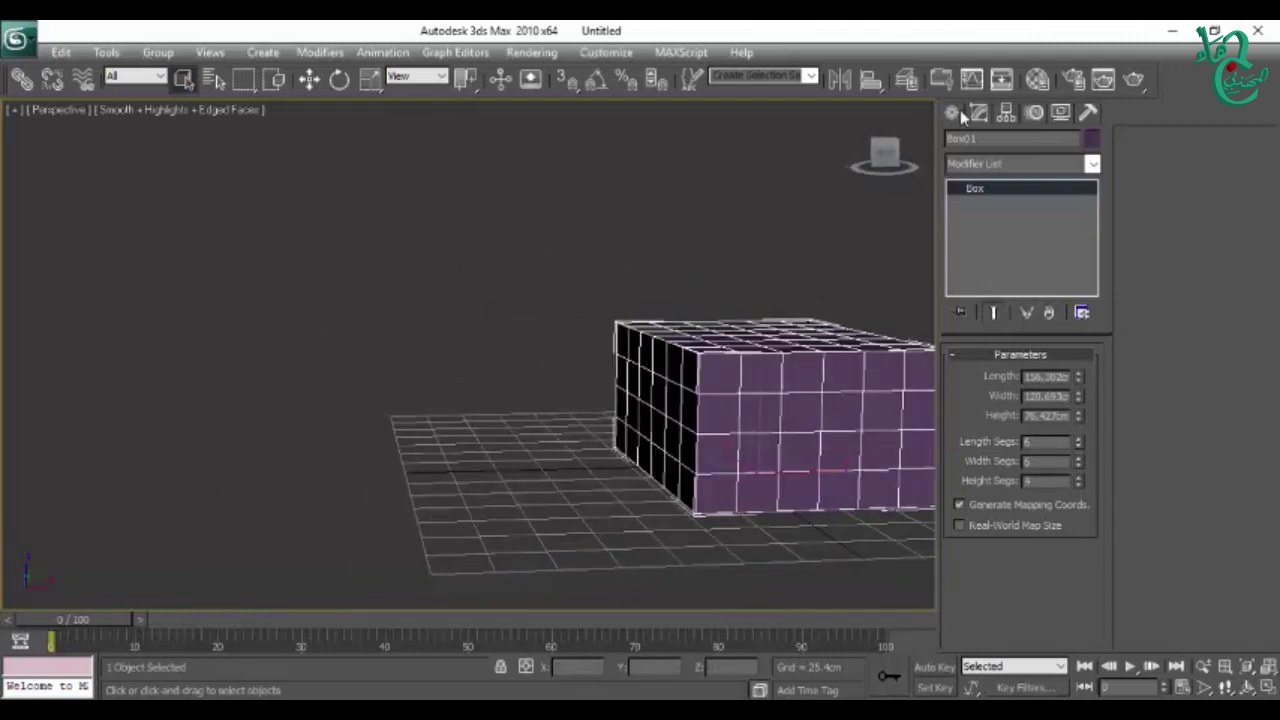
Step: Draw a cylinder beside the box, about 77.22cm radius and 97.144cm high
click(958, 112)
click(986, 271)
drag(297, 457, 430, 480)
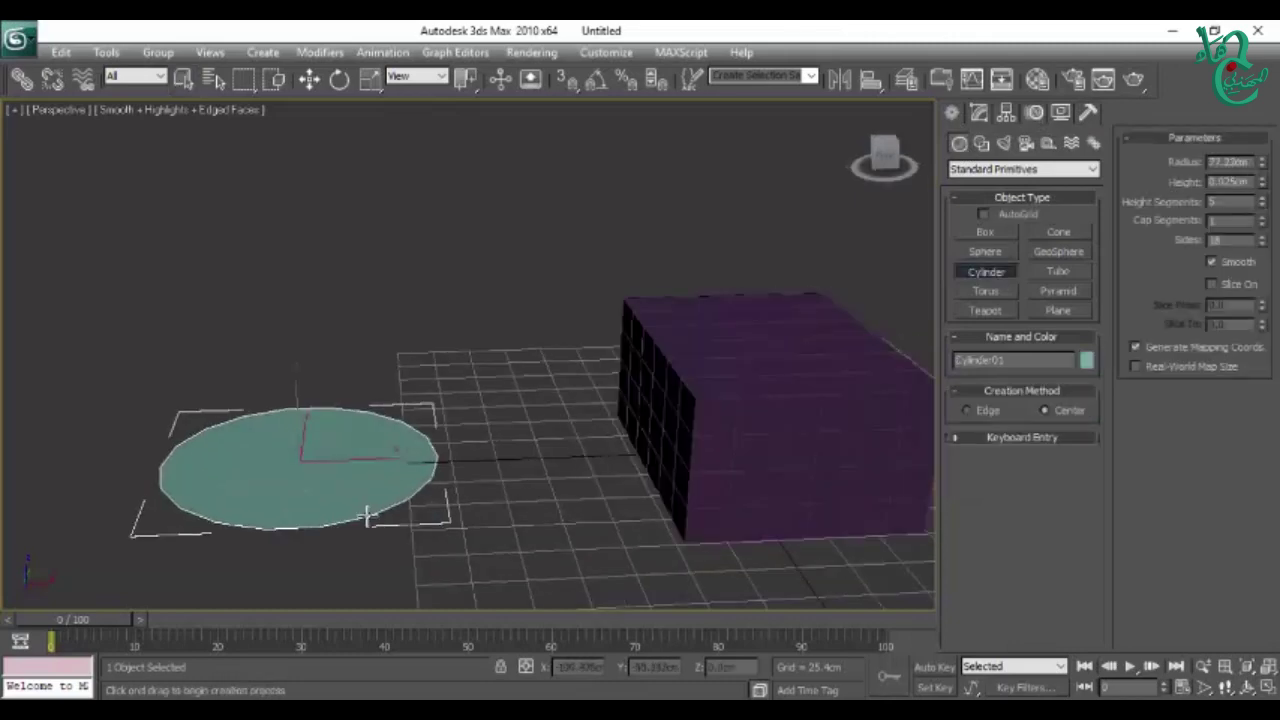
click(351, 337)
mouse_move(351, 337)
middle_down()
mouse_move(491, 437)
mouse_move(495, 417)
middle_up()
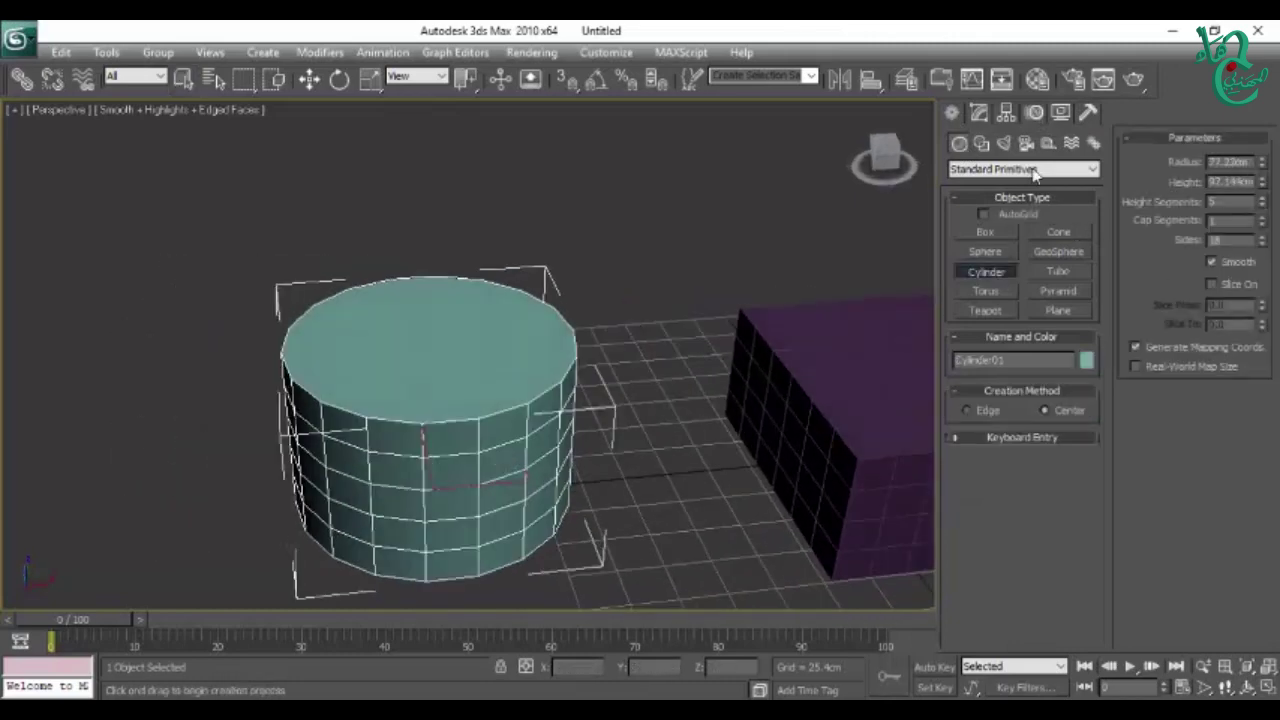
Step: Reduce the cylinder's sides from 18 to 8 for an eight-sided prism
click(979, 112)
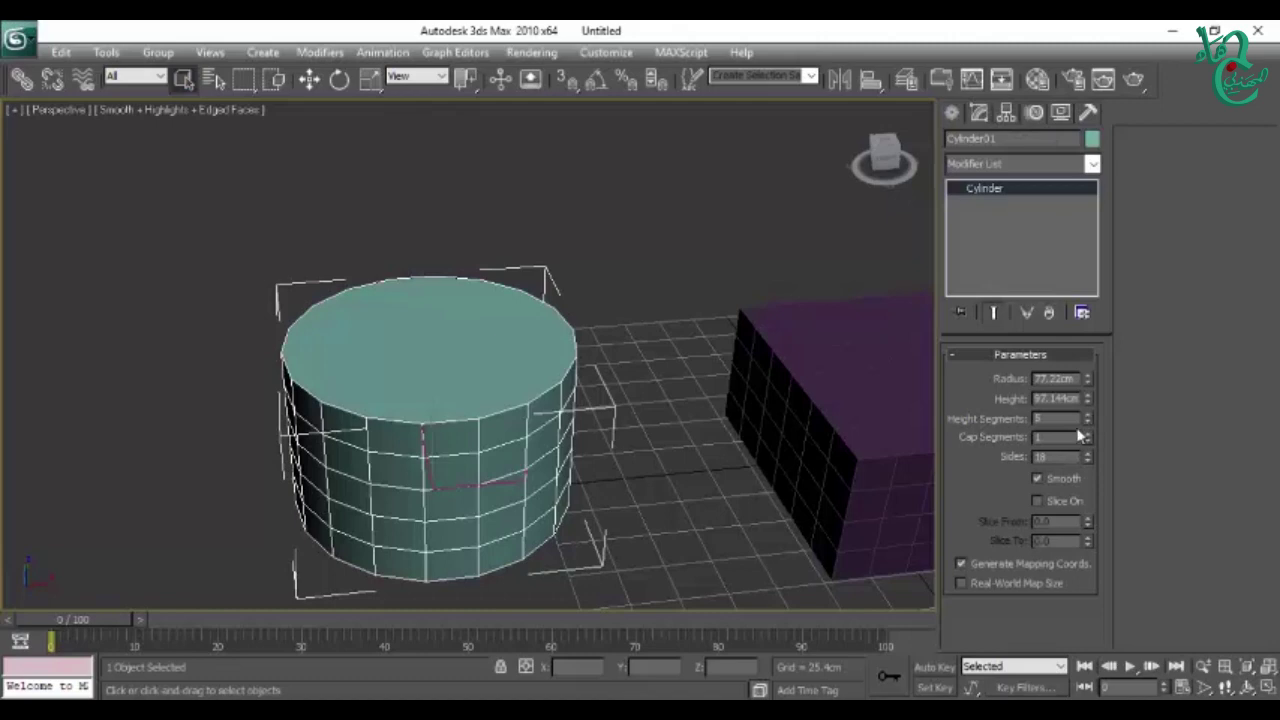
drag(1089, 460, 1084, 600)
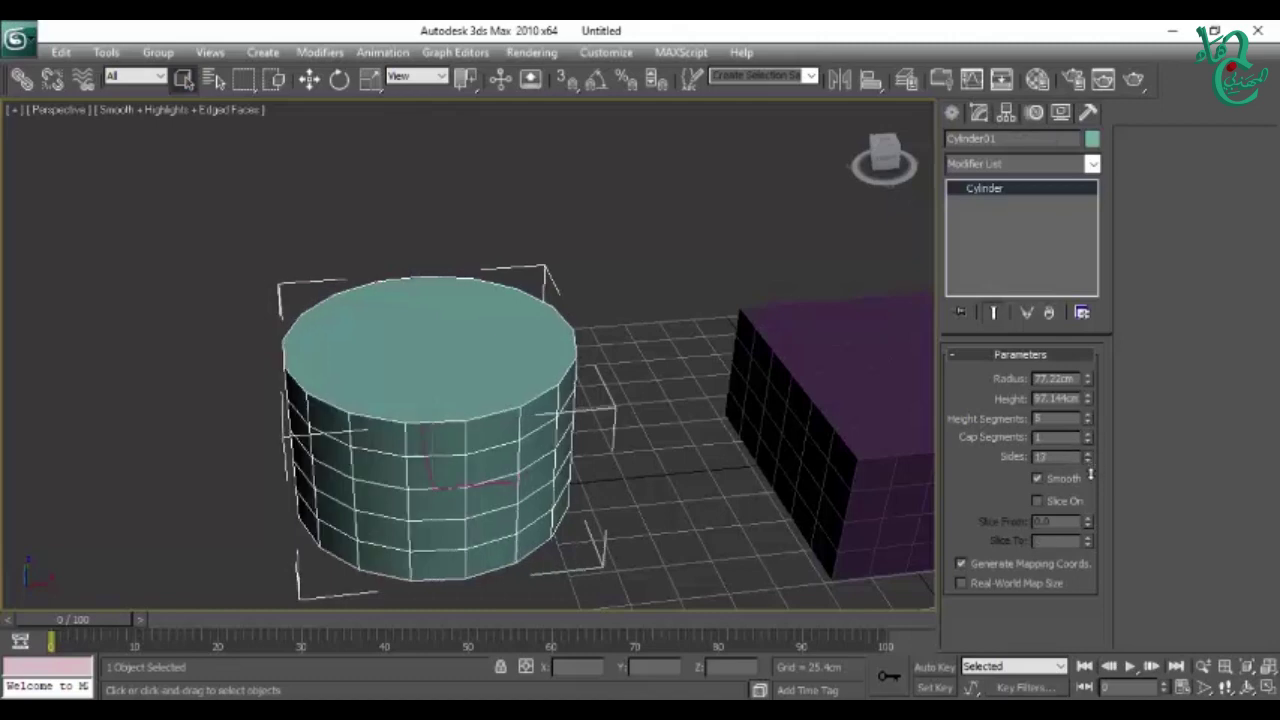
mouse_move(574, 471)
alt+middle_down()
mouse_move(514, 523)
mouse_move(677, 494)
mouse_move(680, 468)
alt+middle_up()
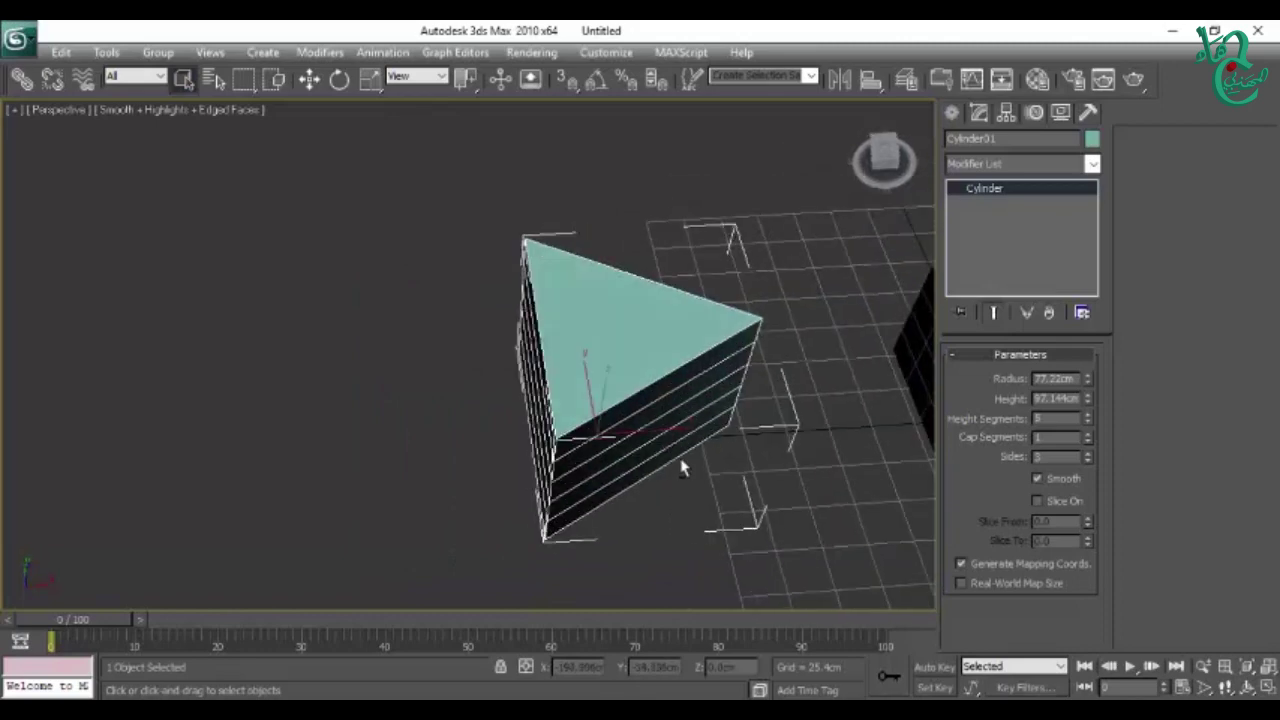
click(1089, 452)
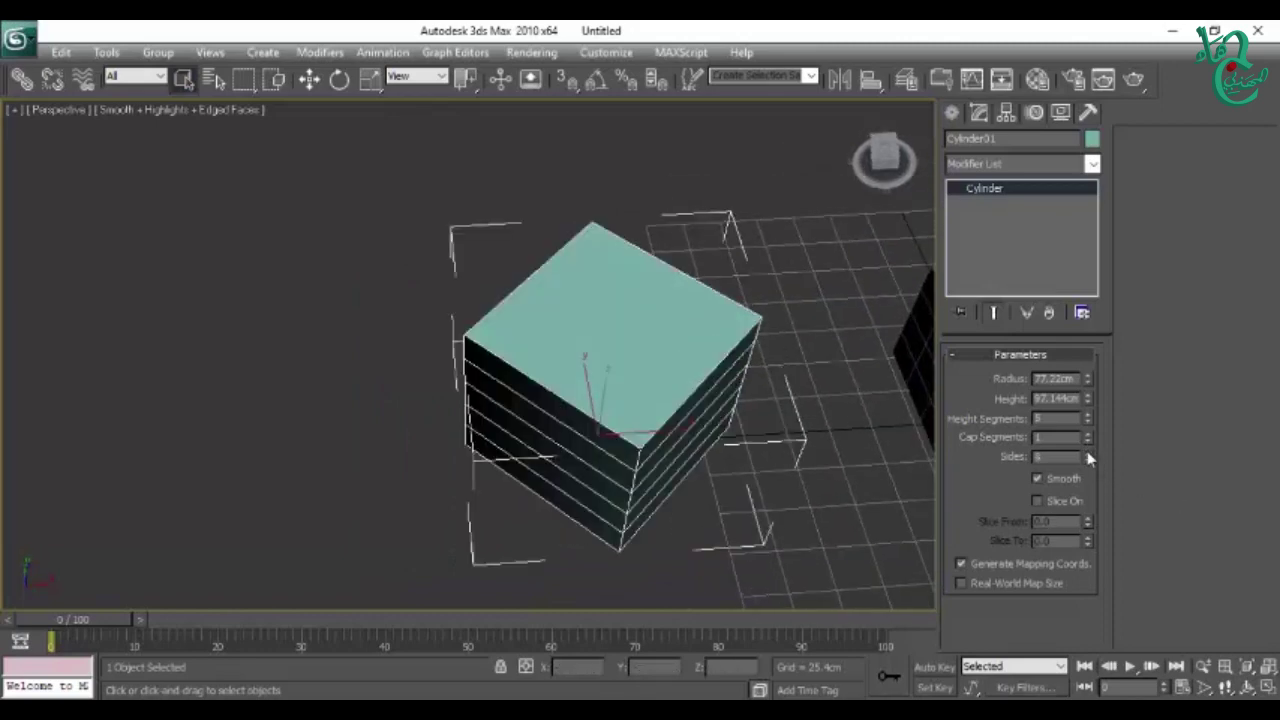
click(1089, 452)
drag(1087, 435, 875, 432)
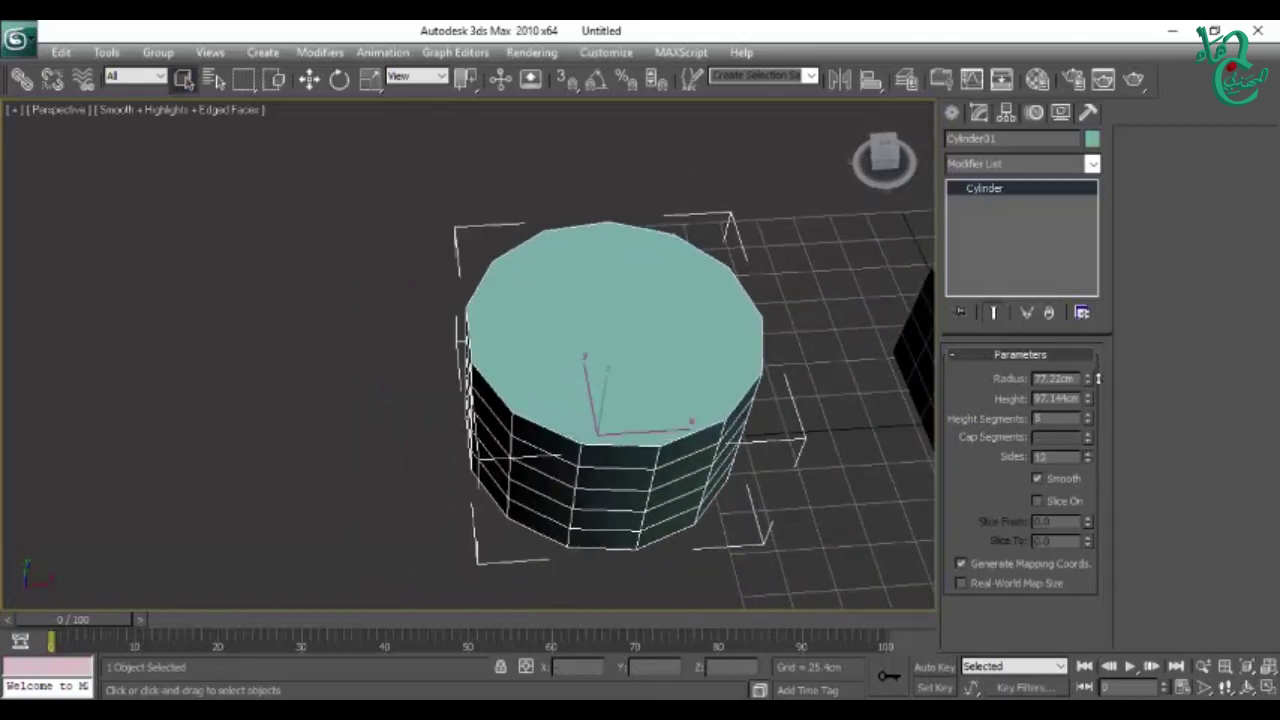
mouse_move(875, 432)
alt+middle_down()
mouse_move(651, 471)
mouse_move(614, 380)
mouse_move(651, 471)
mouse_move(685, 510)
mouse_move(529, 509)
mouse_move(423, 537)
mouse_move(551, 449)
mouse_move(665, 515)
mouse_move(563, 503)
mouse_move(697, 475)
mouse_move(634, 509)
mouse_move(740, 470)
alt+middle_up()
click(956, 114)
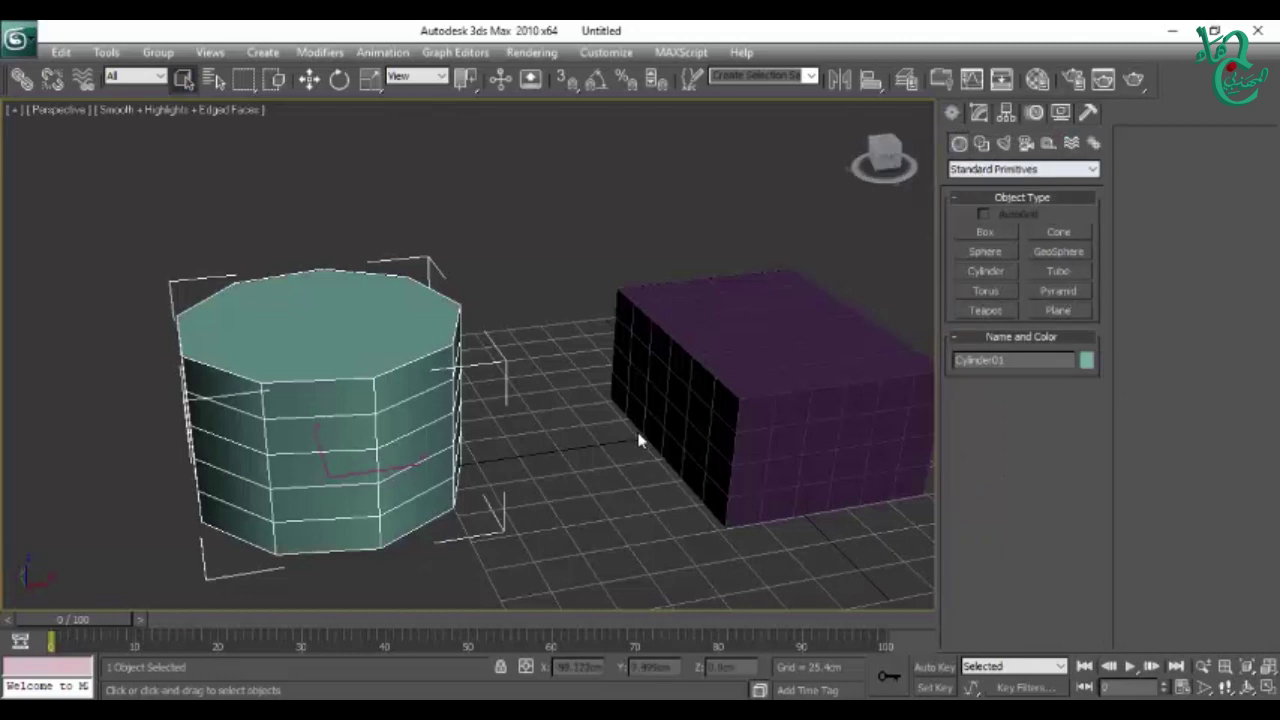
Step: Delete the cylinder and the box, leaving the scene empty
key(w)
key(Delete)
click(706, 429)
key(Delete)
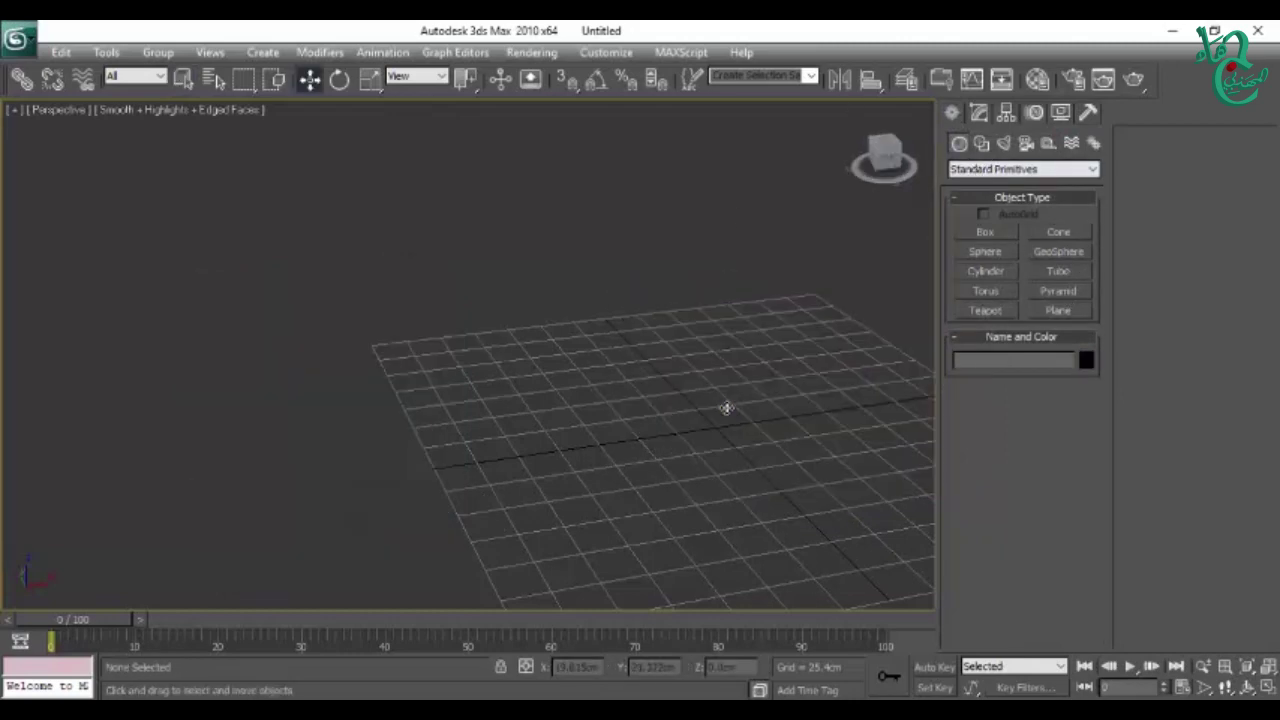
middle_drag(700, 451, 697, 450)
scroll(697, 450, up, 2)
scroll(600, 465, up, 2)
Step: Activate the Front viewport, open Create > Shapes, and maximize the Front view
key(alt+w)
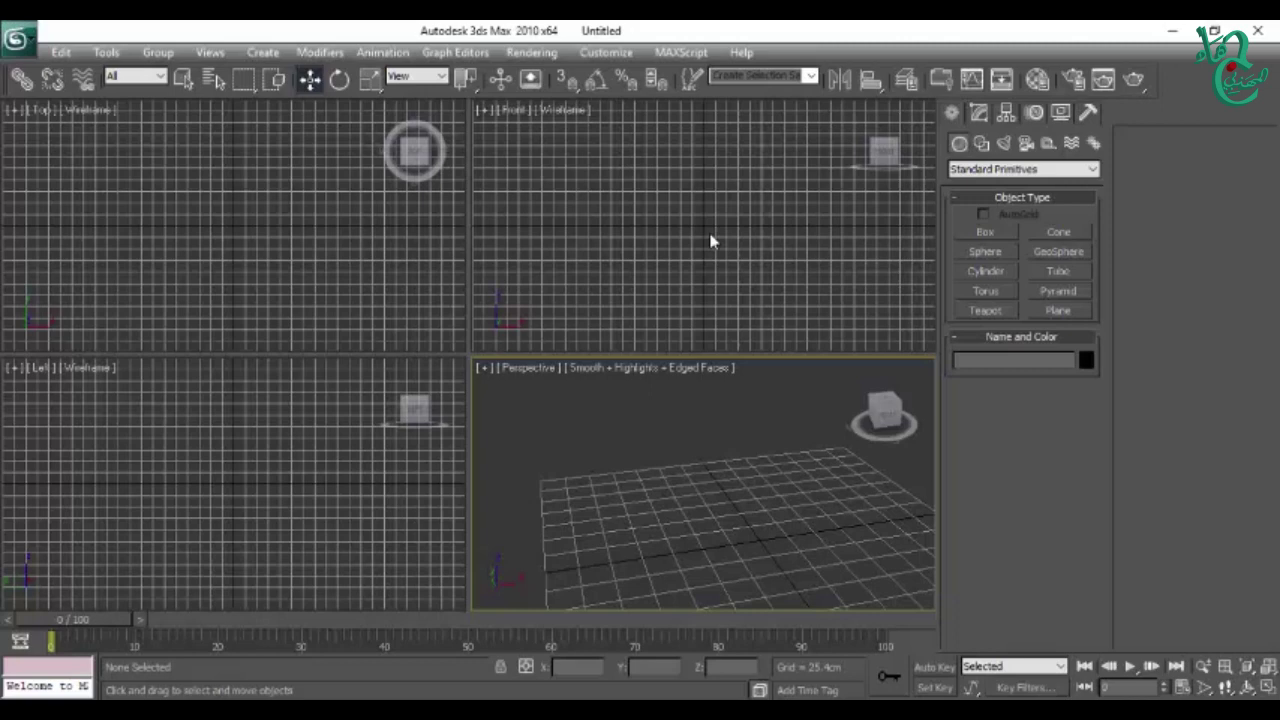
click(710, 241)
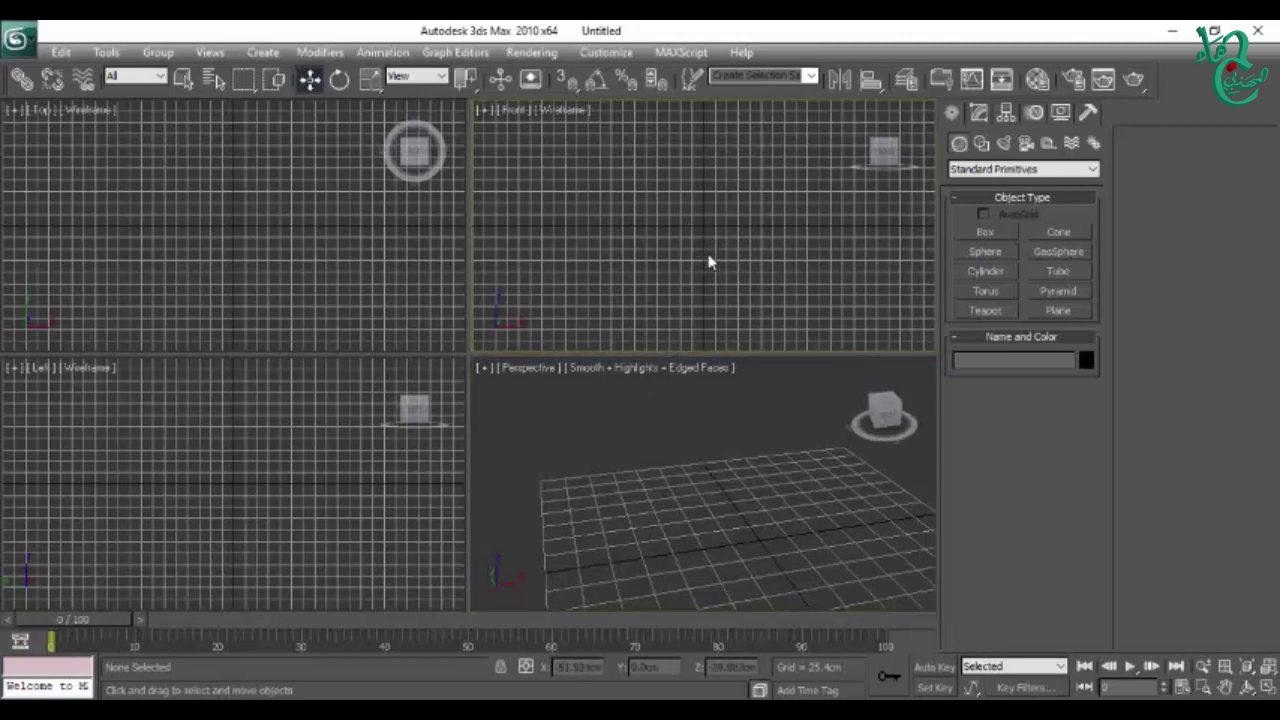
click(981, 143)
key(alt+w)
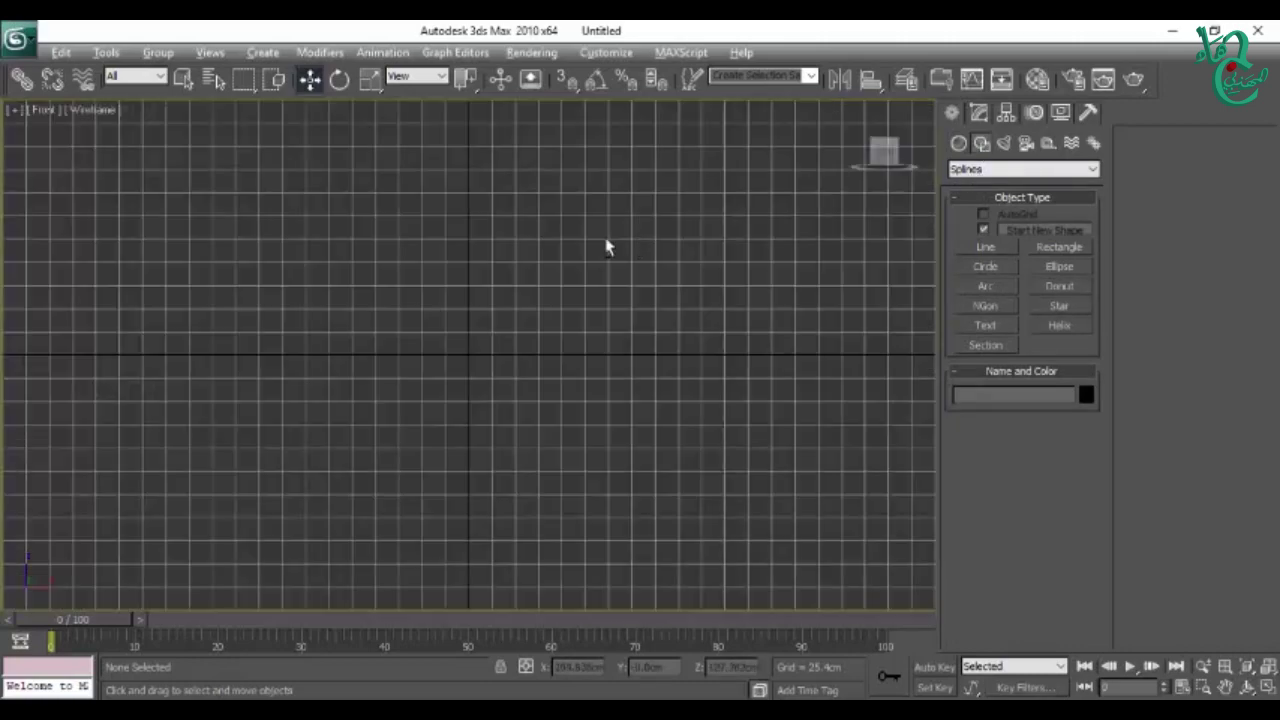
Step: Draw a six-point Line outline in the Front view and close the spline
scroll(691, 306, up, 2)
scroll(698, 364, up, 2)
middle_drag(698, 364, 620, 434)
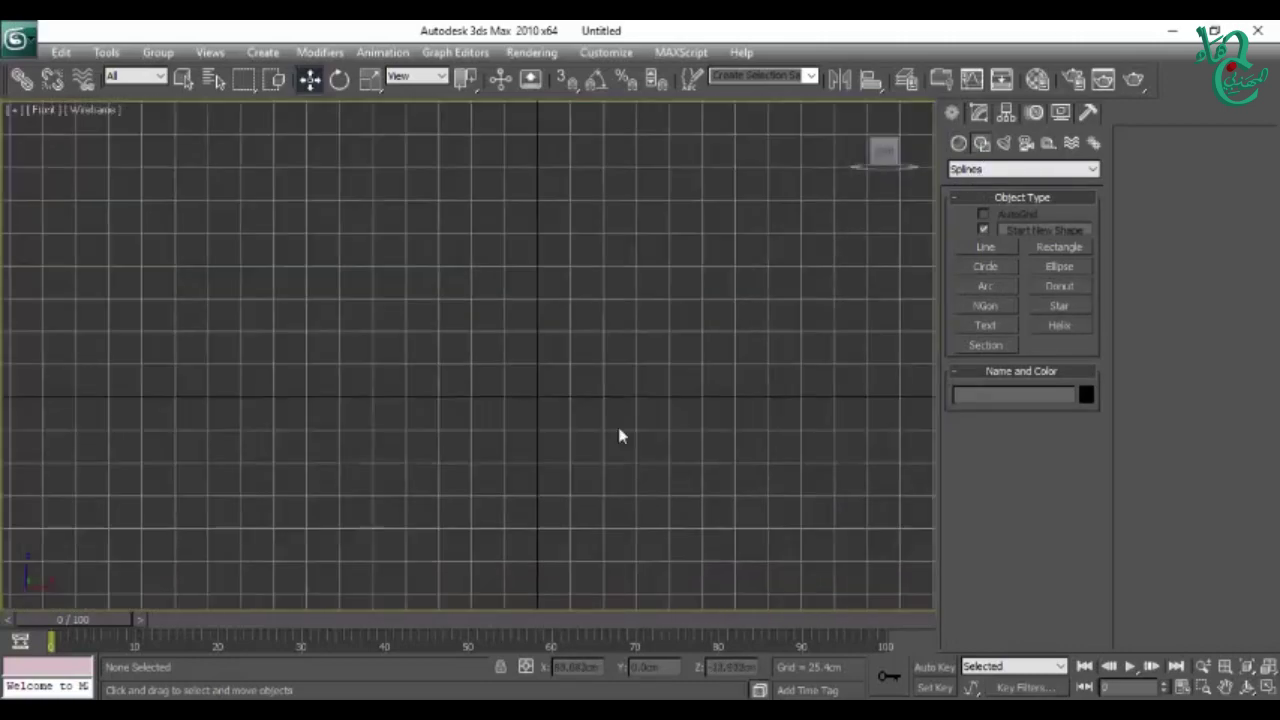
click(986, 247)
click(598, 529)
click(783, 363)
click(726, 203)
click(491, 164)
click(375, 266)
click(524, 472)
click(598, 529)
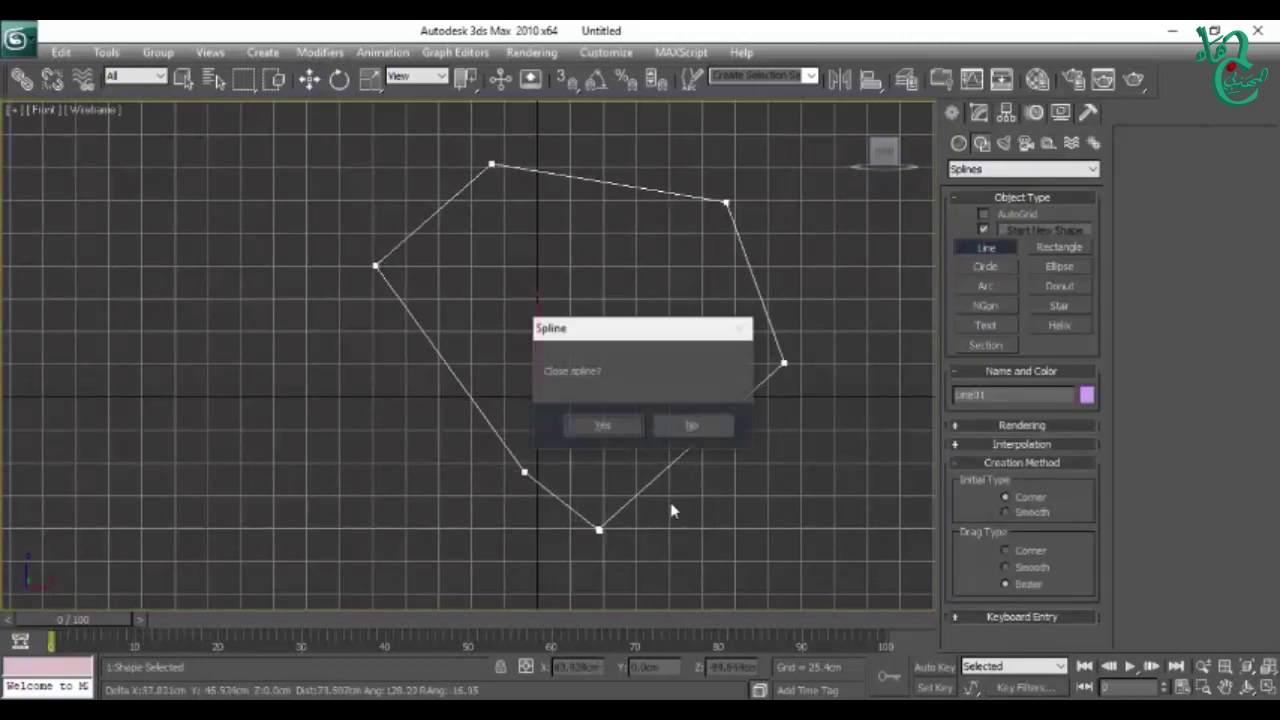
click(596, 425)
Step: Inspect the closed outline in Perspective, then return to a maximized Front view
key(alt+w)
mouse_move(677, 517)
alt+middle_down()
mouse_move(609, 503)
mouse_move(758, 515)
mouse_move(672, 512)
mouse_move(700, 506)
alt+middle_up()
key(alt+w)
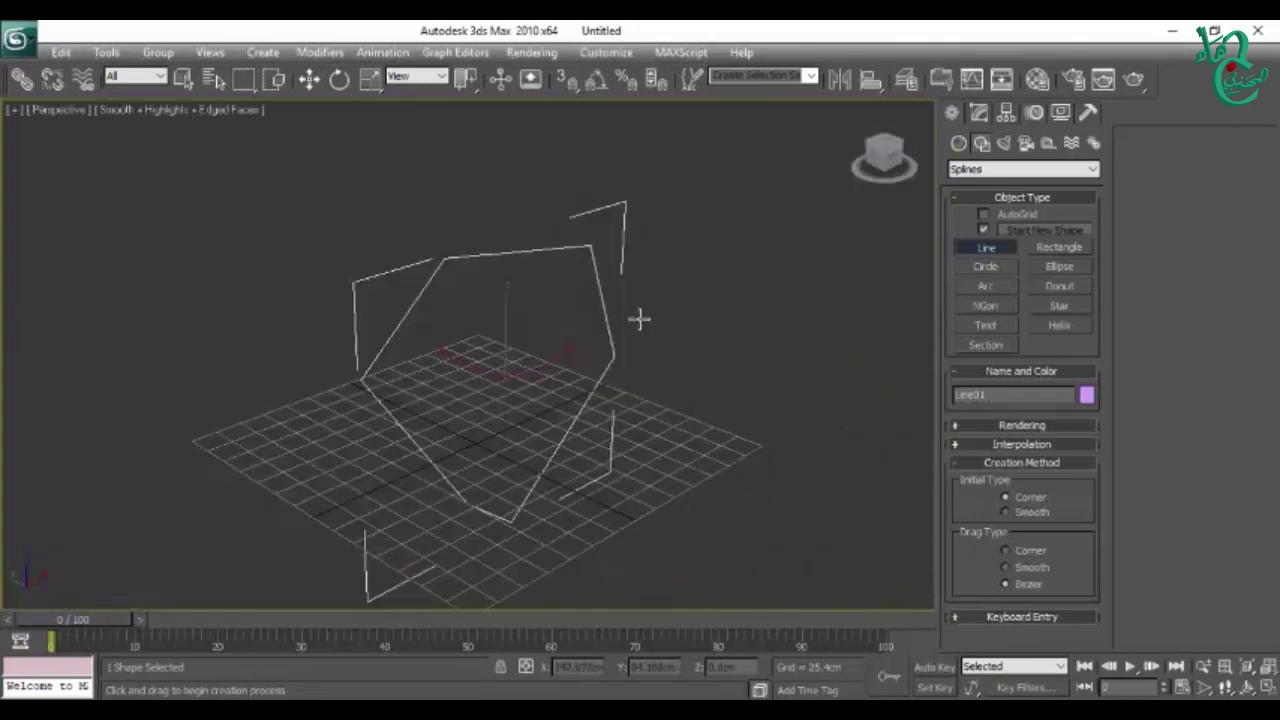
alt+middle_drag(640, 317, 934, 246)
click(980, 113)
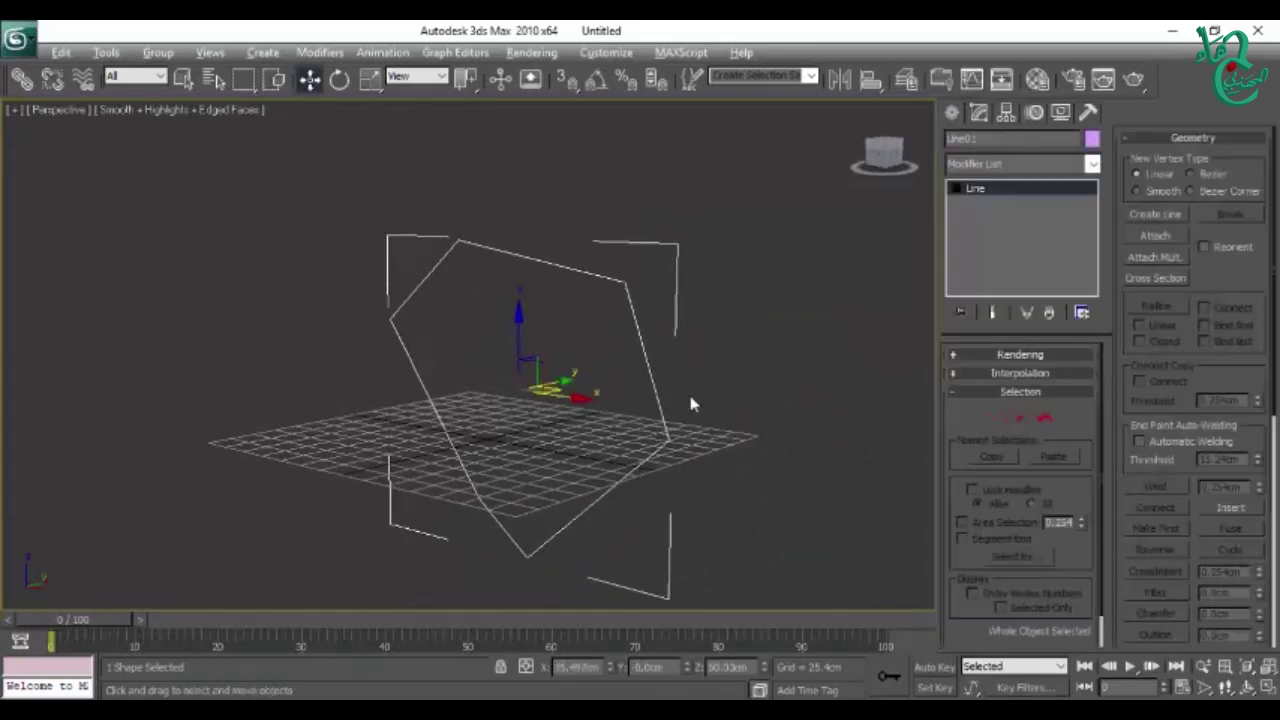
key(alt+w)
click(665, 268)
key(alt+w)
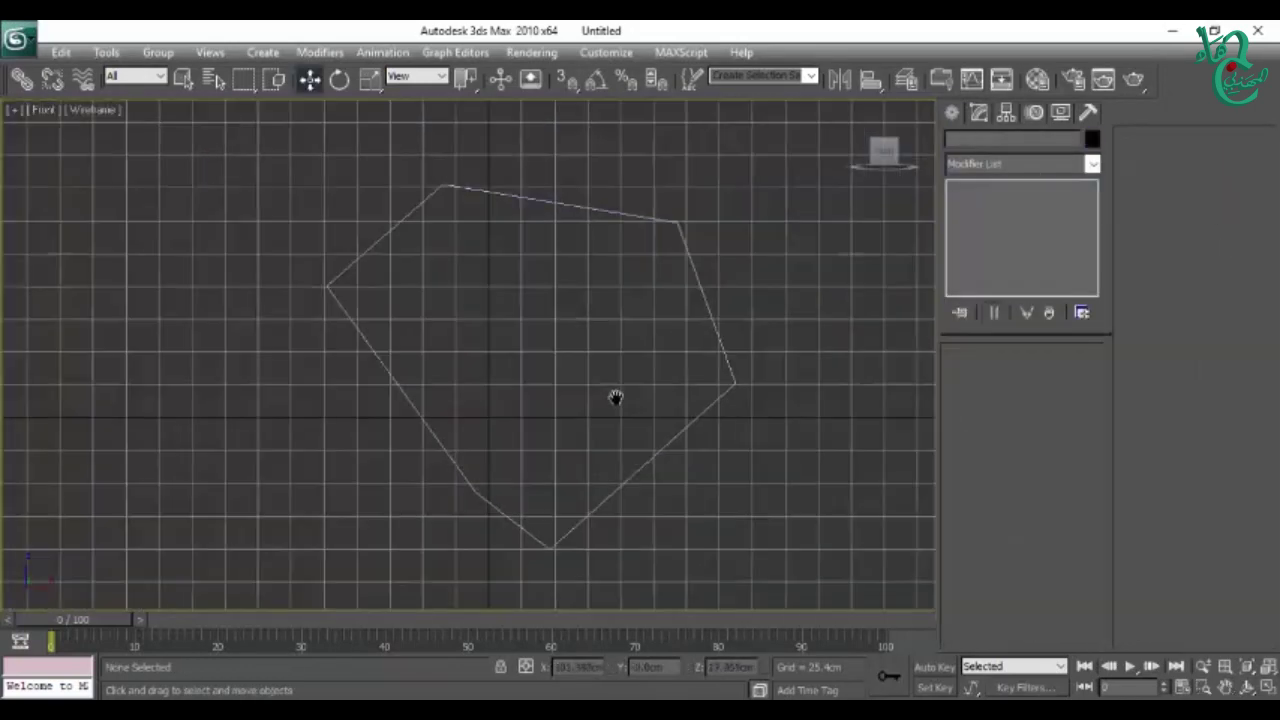
Step: Select Line01 and enter its Vertex sub-object level
click(700, 320)
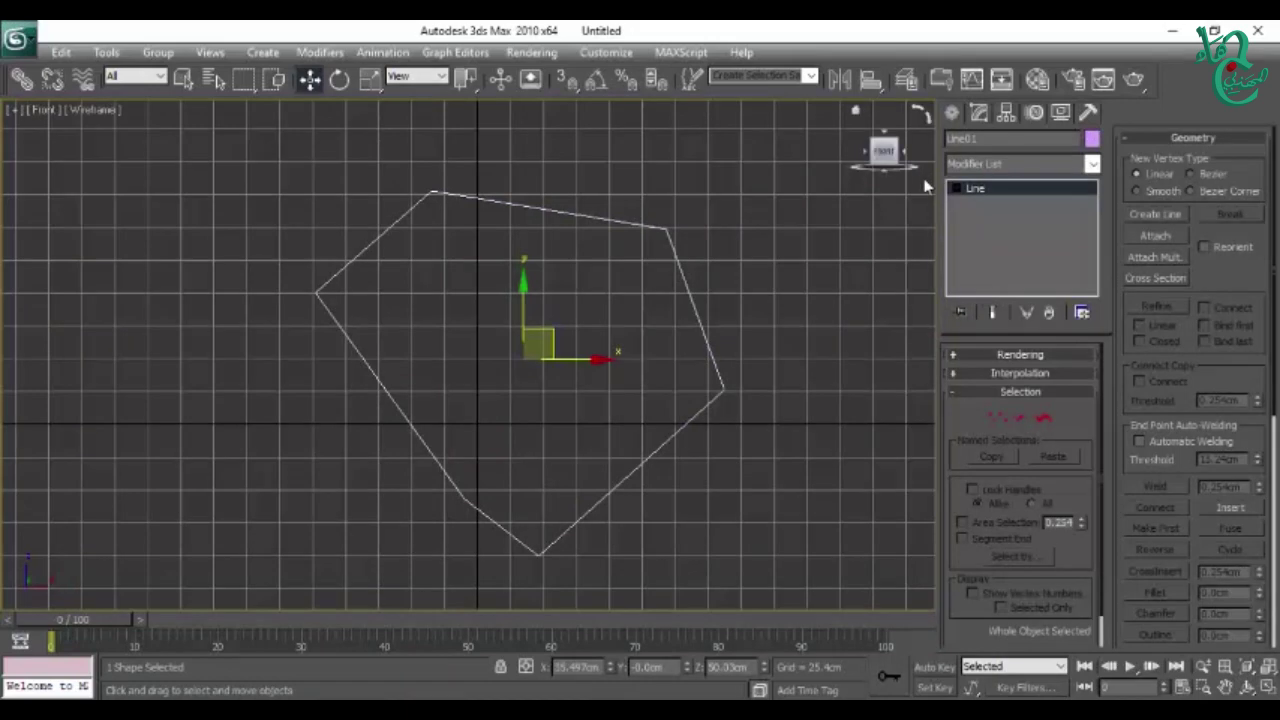
click(957, 189)
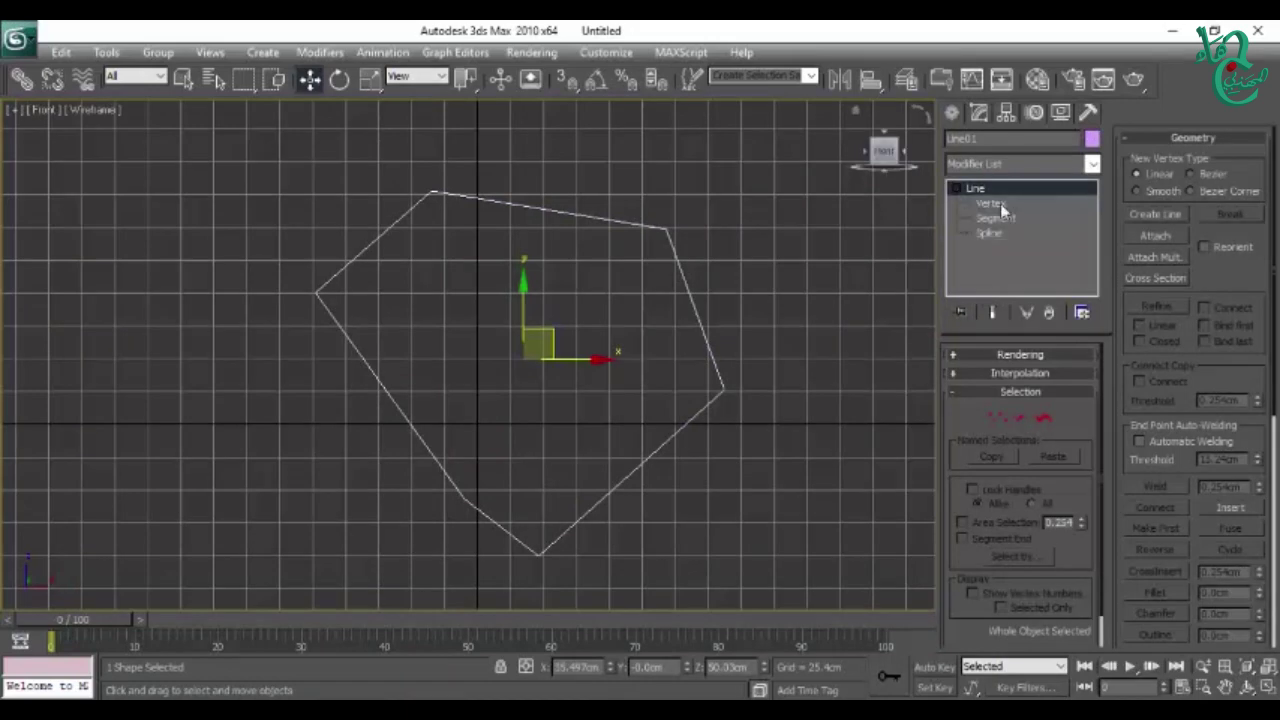
click(1010, 203)
click(992, 218)
click(1010, 232)
click(1015, 204)
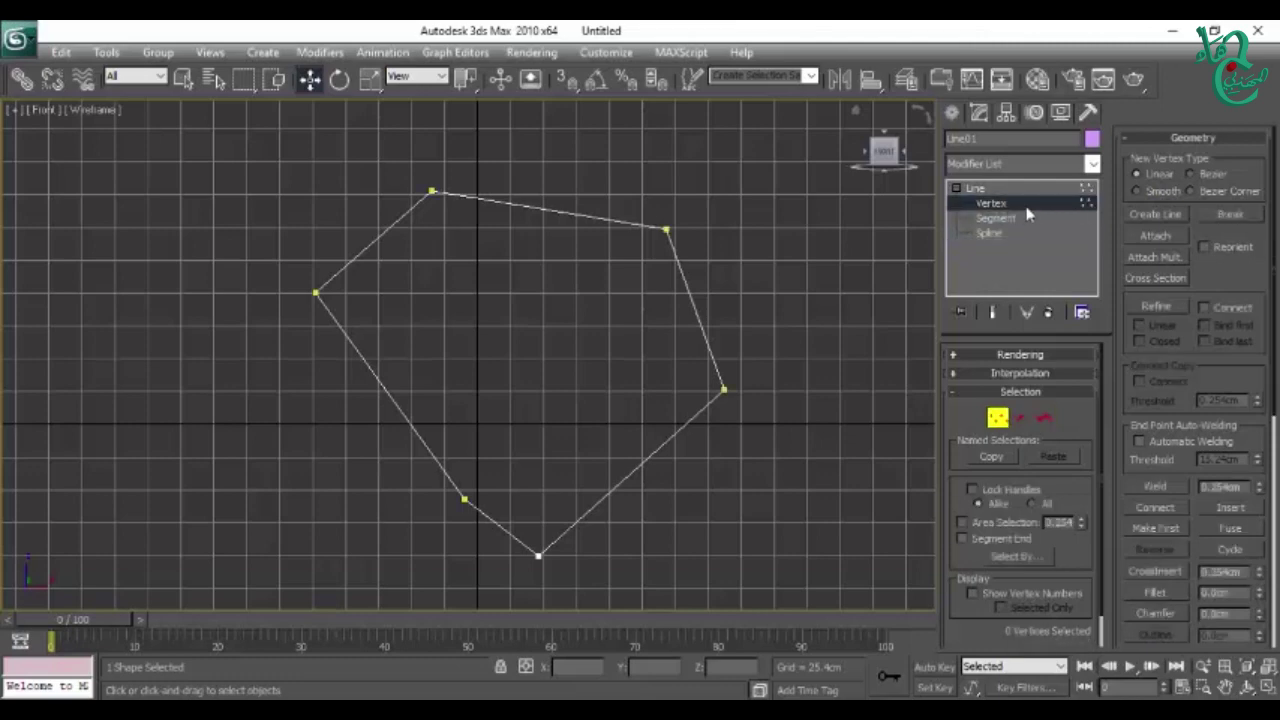
Step: Move the left vertex down and the lower-left vertex up along Y
click(666, 230)
drag(383, 170, 522, 238)
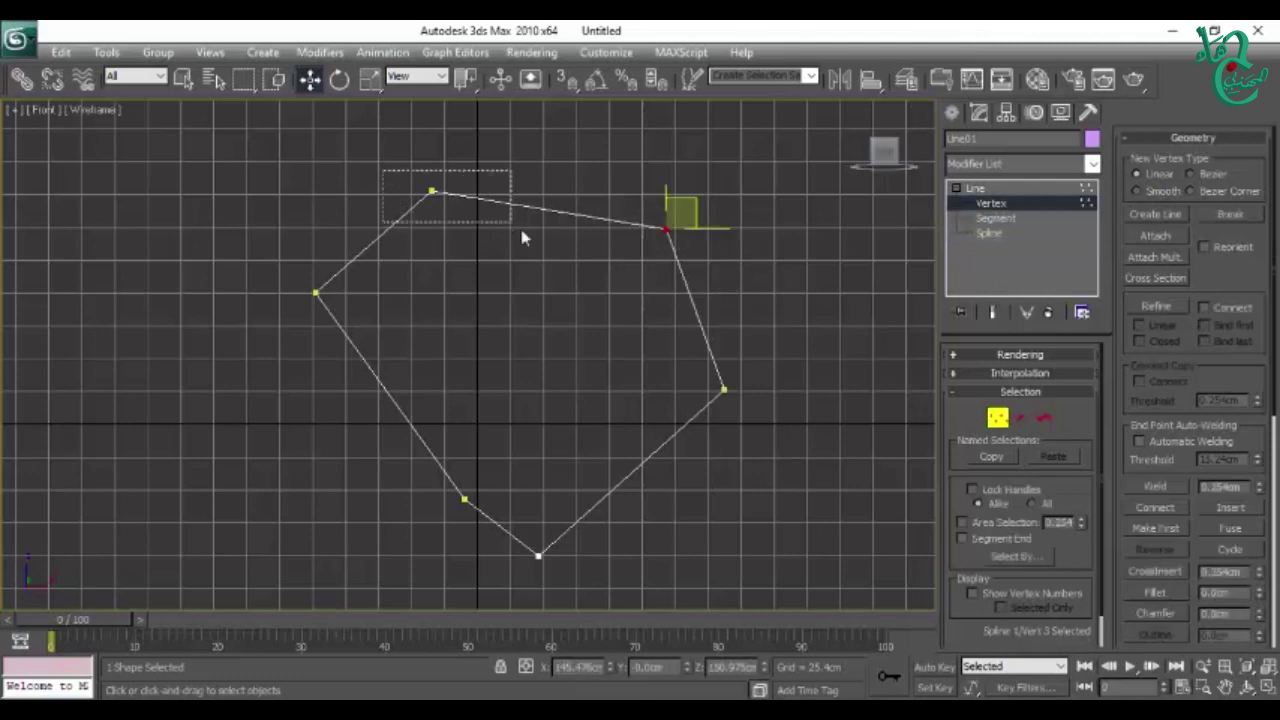
drag(271, 265, 420, 358)
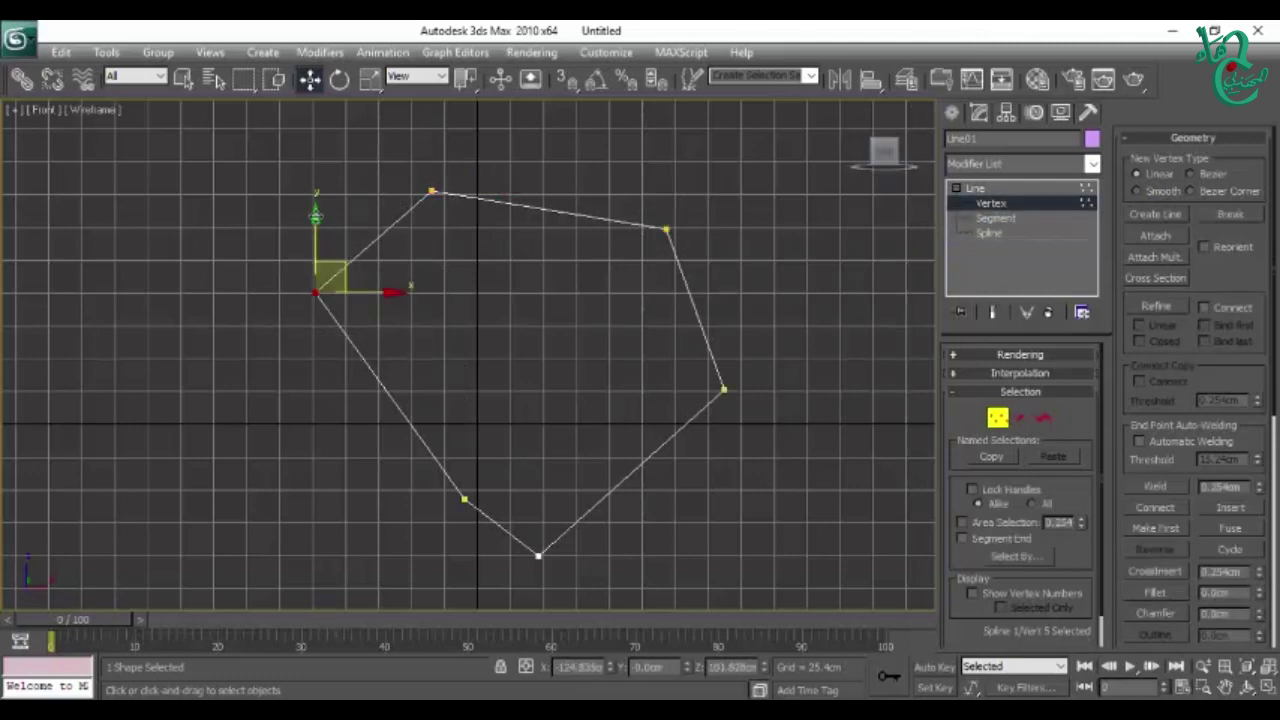
click(316, 222)
drag(285, 246, 378, 376)
drag(312, 224, 313, 324)
click(465, 499)
drag(465, 425, 465, 384)
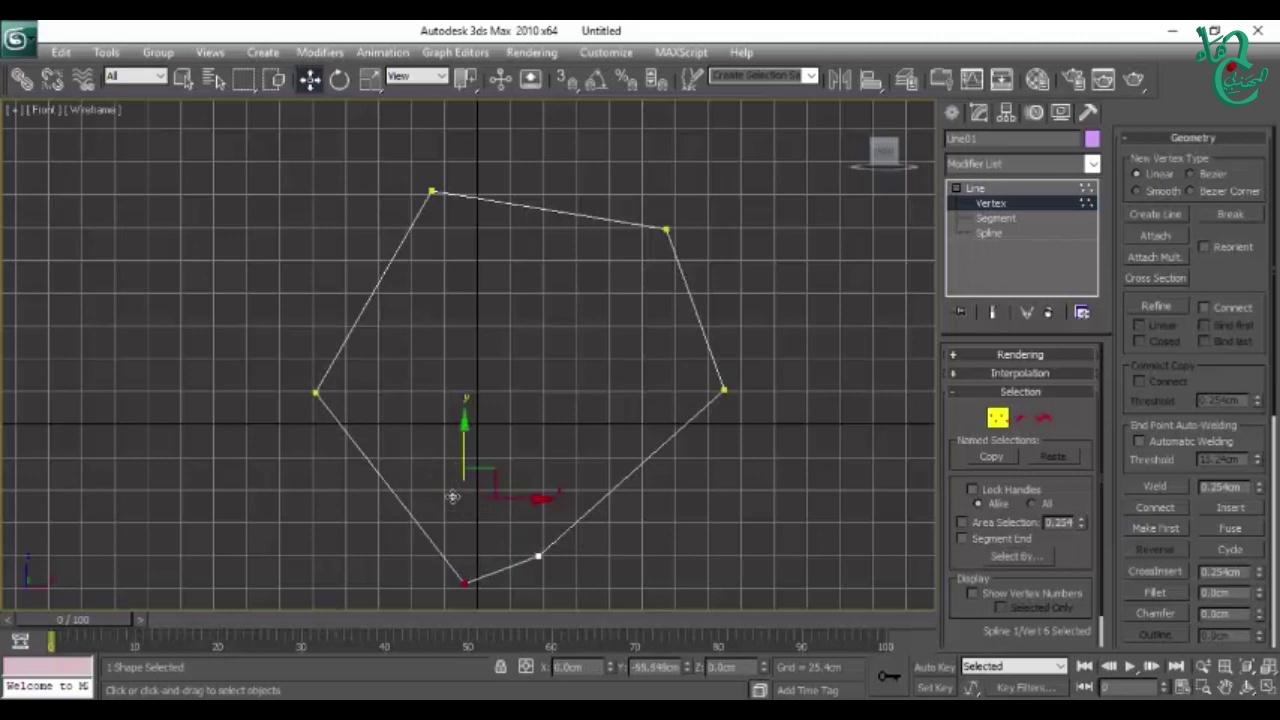
mouse_move(692, 332)
mouse_down()
mouse_move(758, 408)
mouse_move(805, 390)
mouse_up()
Step: At Segment level, move the right segment inward and lift the lower-left segment
click(1010, 220)
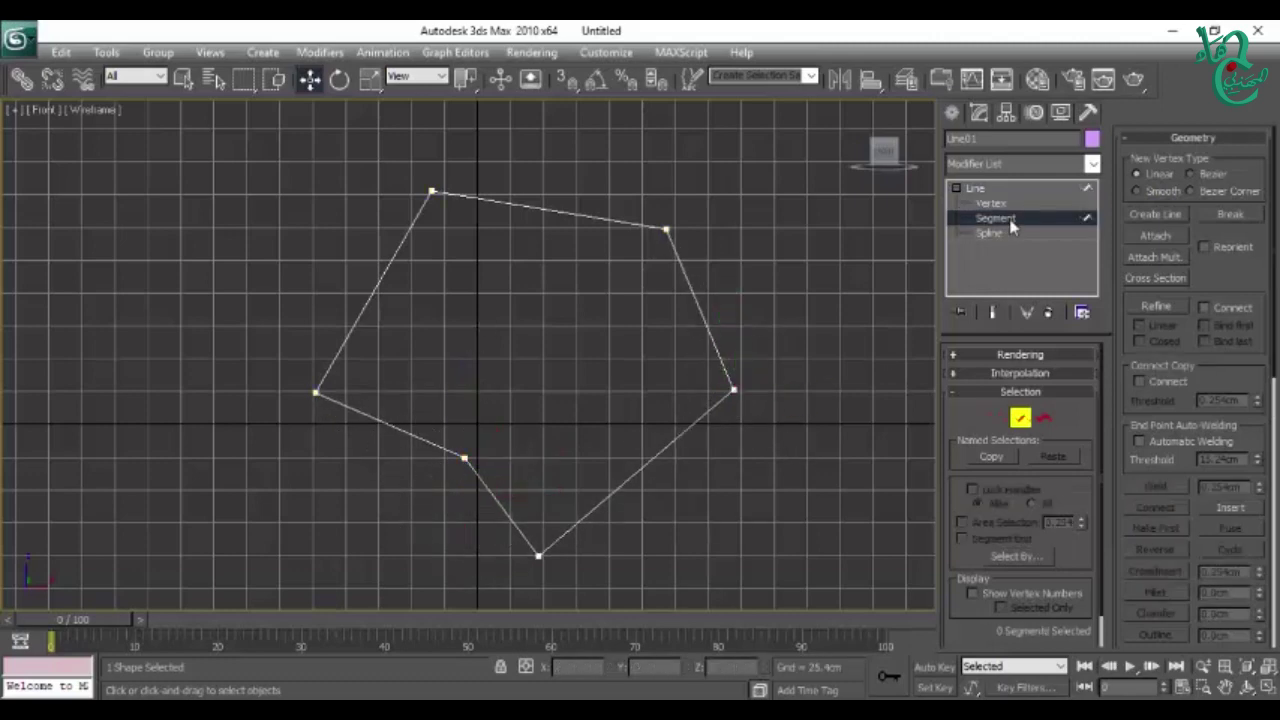
click(704, 322)
mouse_move(794, 306)
mouse_down()
mouse_move(862, 302)
mouse_move(654, 337)
mouse_move(663, 274)
mouse_move(643, 267)
mouse_up()
click(417, 437)
drag(392, 372, 392, 349)
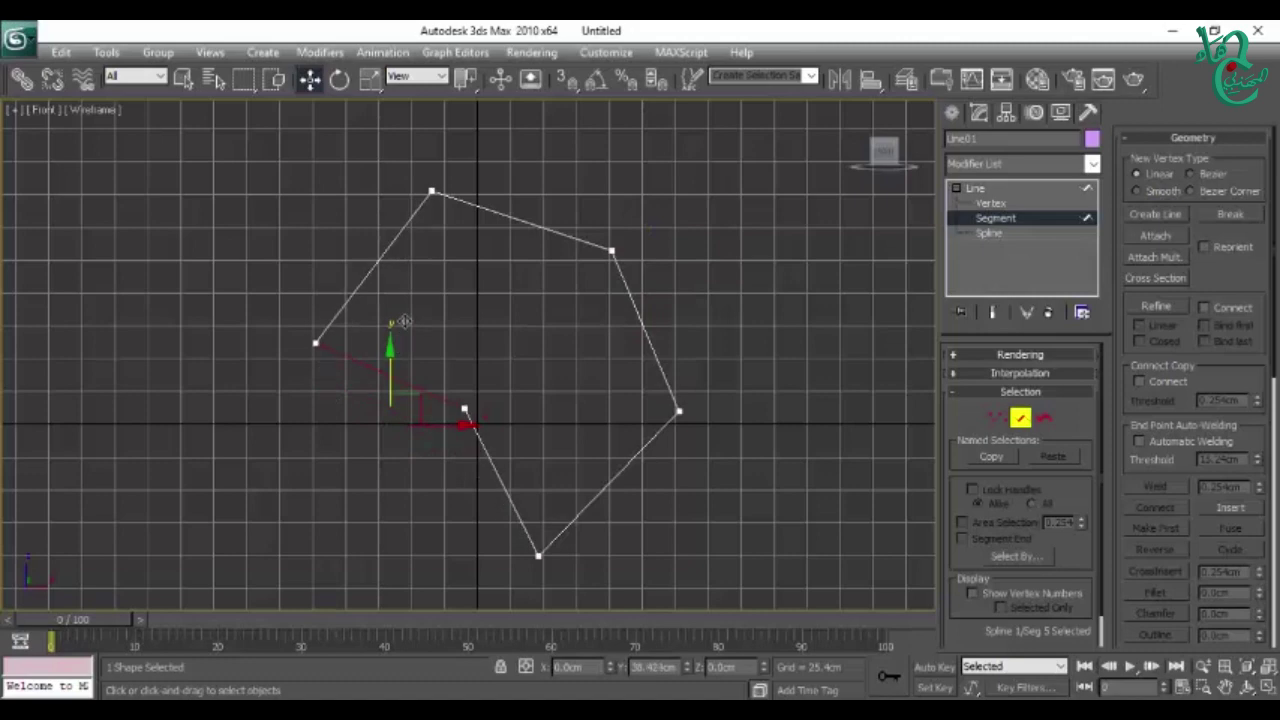
Step: At Spline level, select the whole closed outline, then deselect it
click(1000, 236)
click(617, 476)
click(609, 485)
click(606, 482)
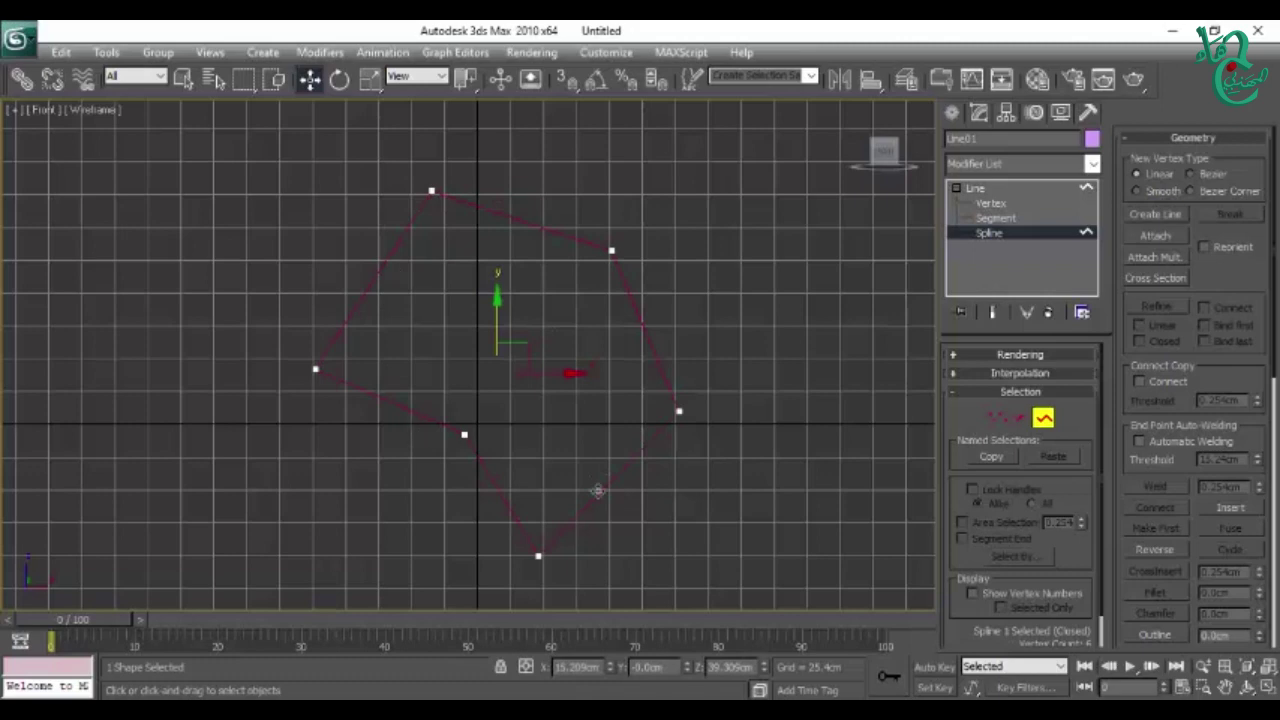
middle_drag(657, 474, 834, 426)
click(850, 410)
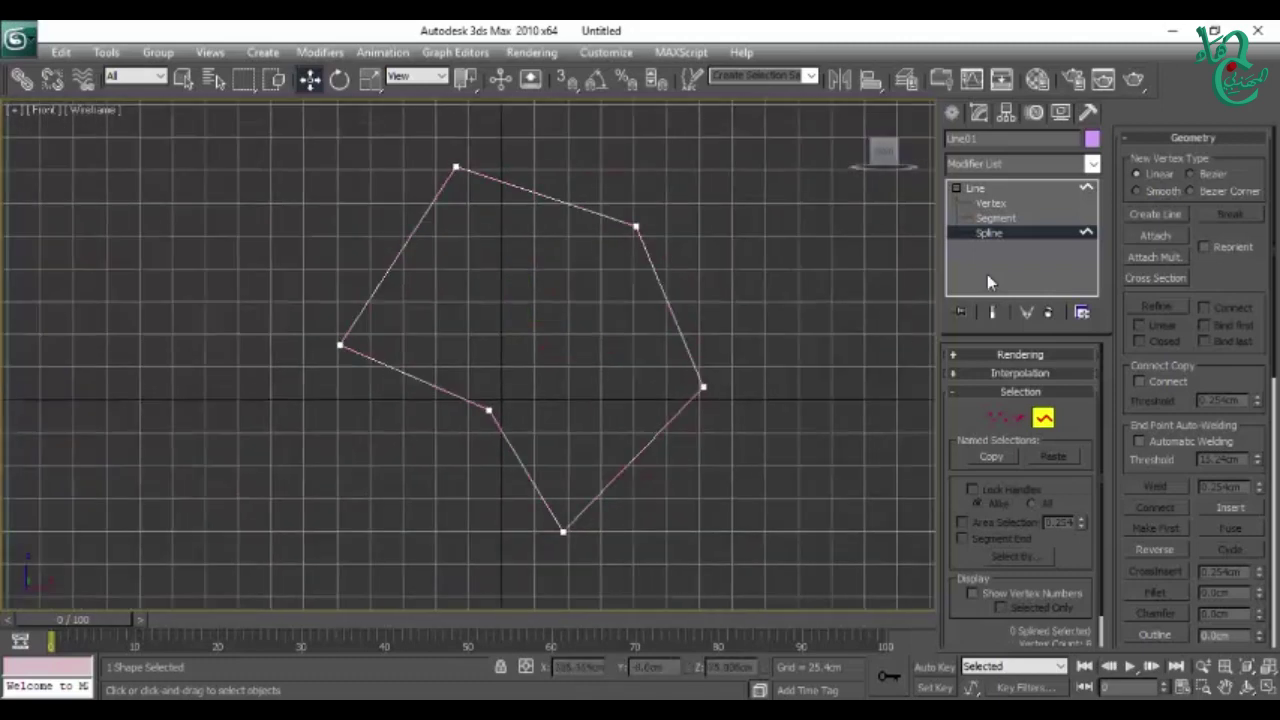
Step: Fillet the outline's right corner into a smooth arc at Vertex level
click(995, 205)
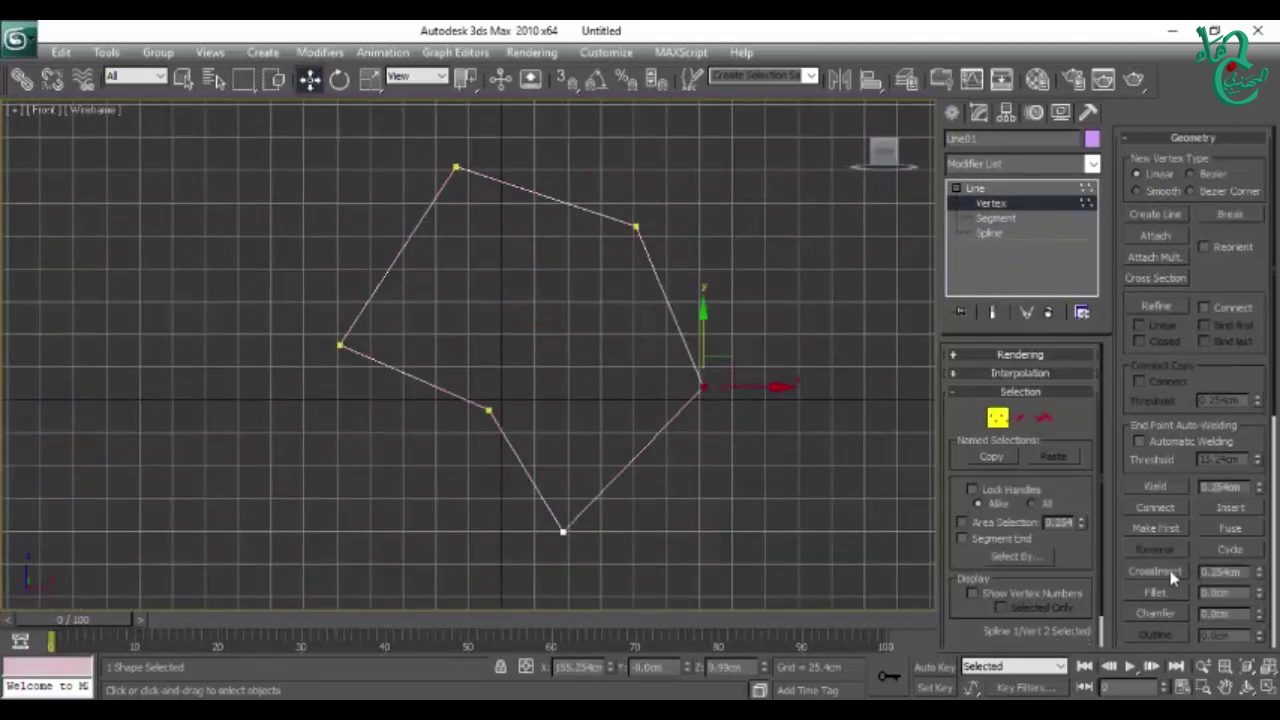
click(1154, 592)
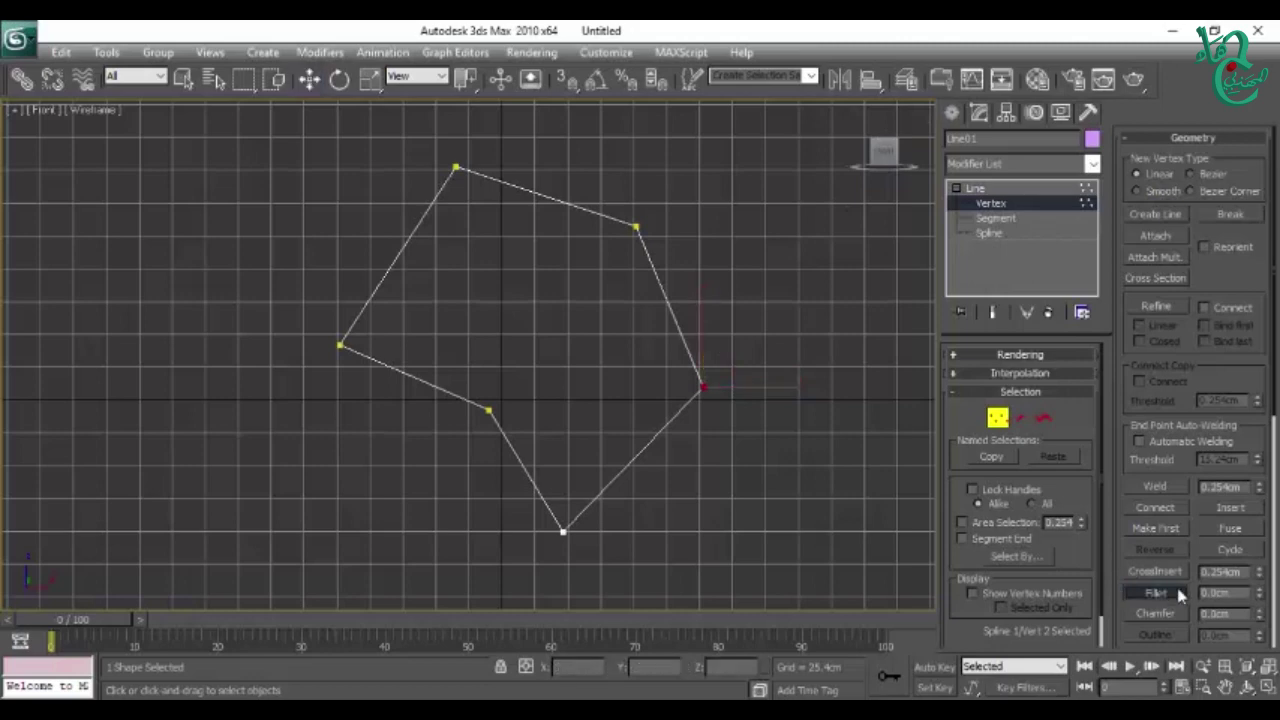
scroll(709, 433, up, 4)
scroll(650, 444, down, 1)
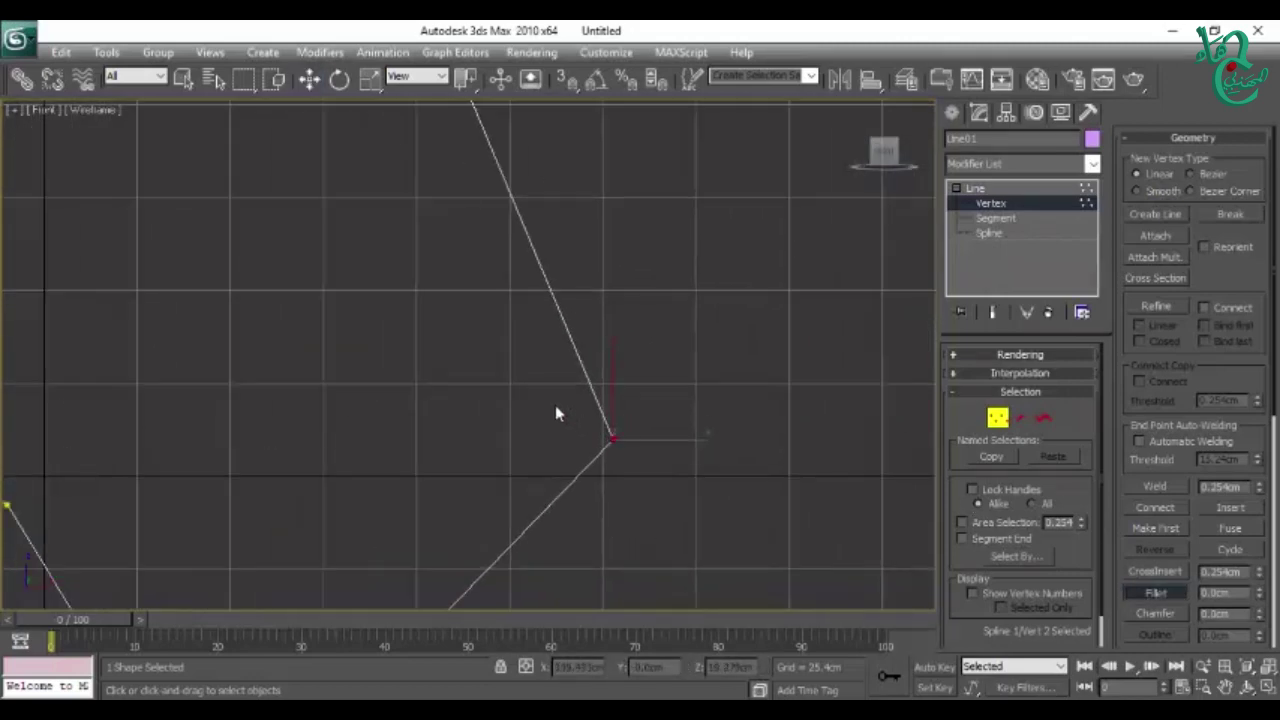
middle_drag(589, 440, 654, 405)
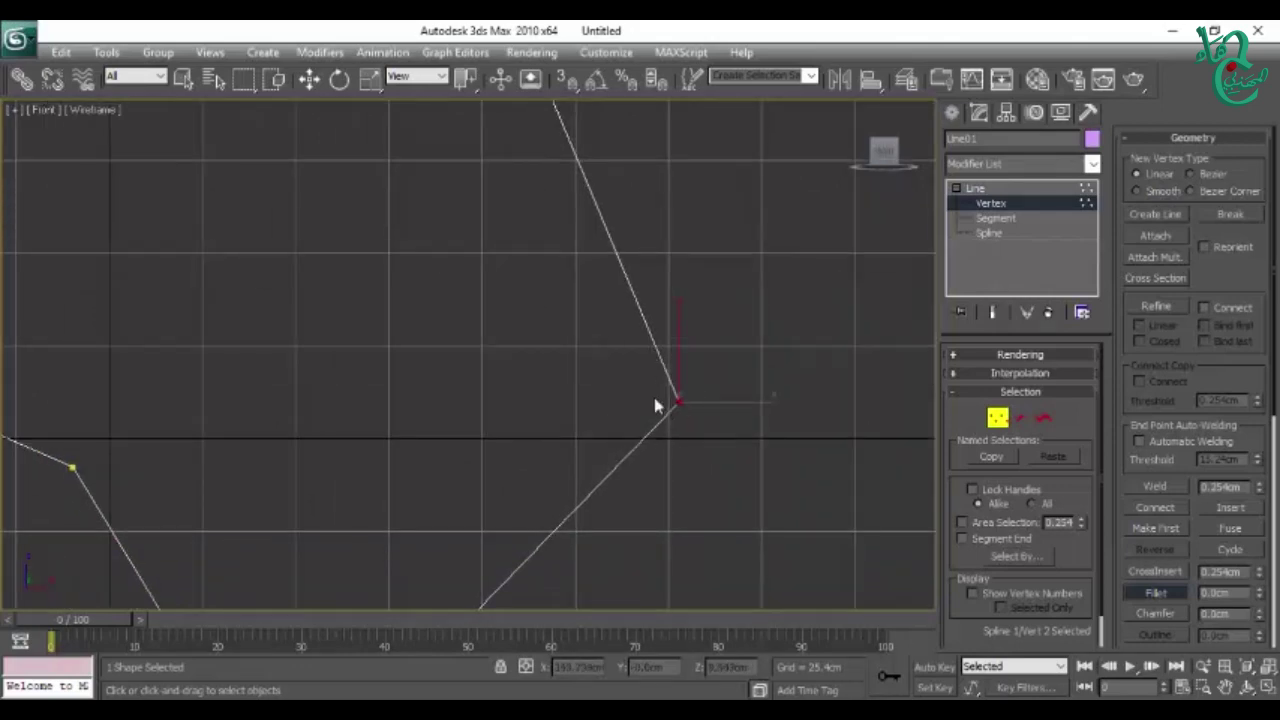
mouse_move(680, 400)
mouse_down()
mouse_move(711, 343)
mouse_move(713, 248)
mouse_move(714, 333)
mouse_move(710, 222)
mouse_up()
Step: Fillet the top and left corners into smooth arcs as well
scroll(710, 222, down, 4)
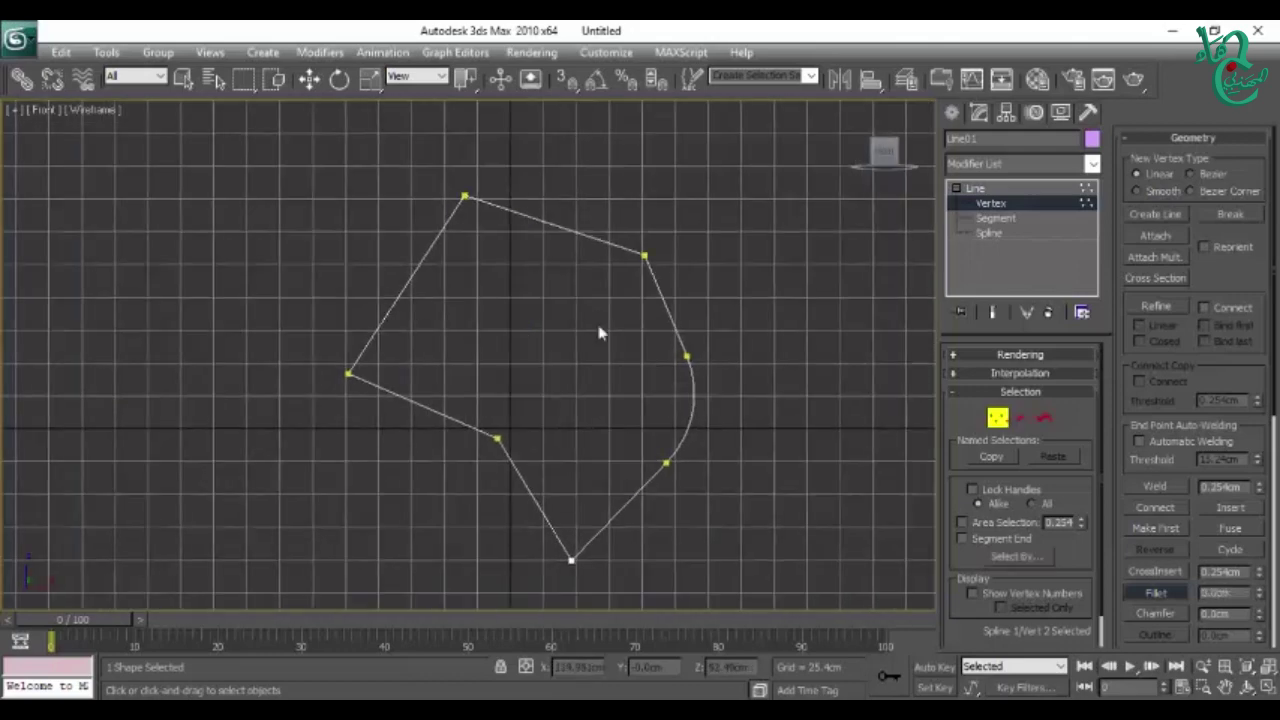
click(465, 196)
middle_drag(491, 211, 540, 275)
mouse_move(541, 256)
mouse_down()
mouse_move(533, 197)
mouse_move(542, 214)
mouse_up()
drag(360, 418, 488, 478)
drag(429, 434, 417, 370)
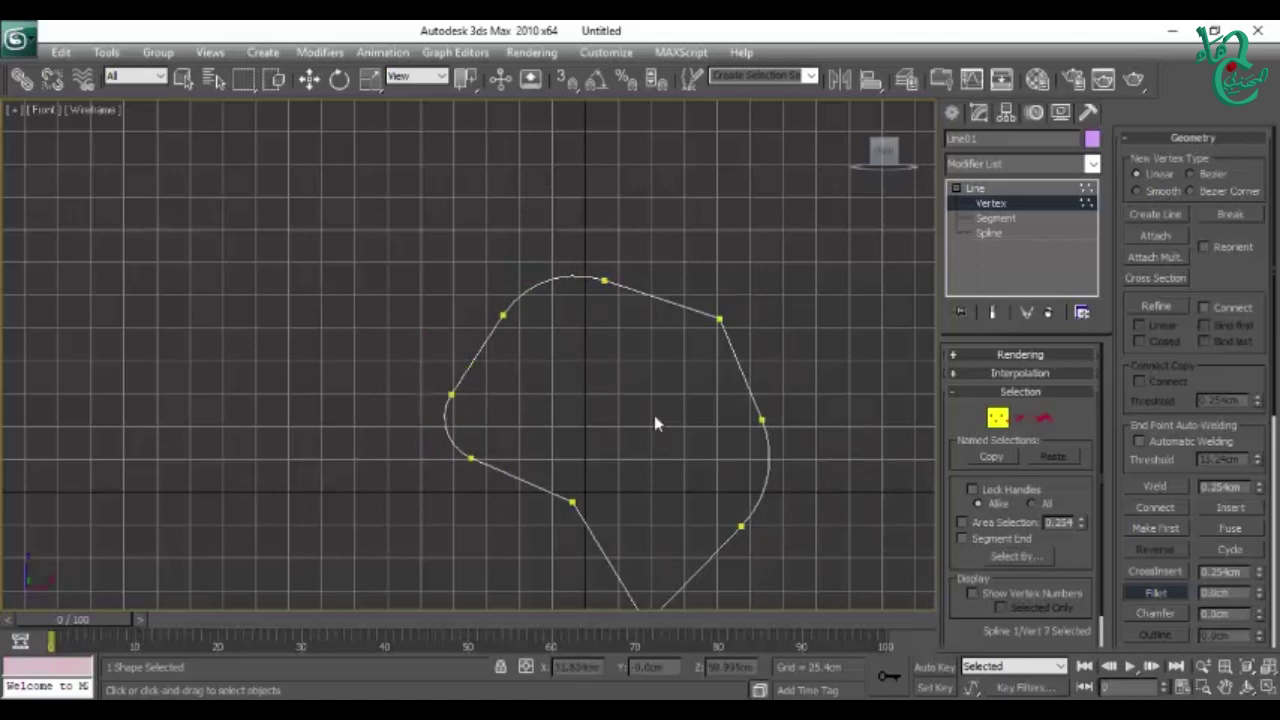
middle_drag(645, 423, 635, 377)
click(998, 413)
key(w)
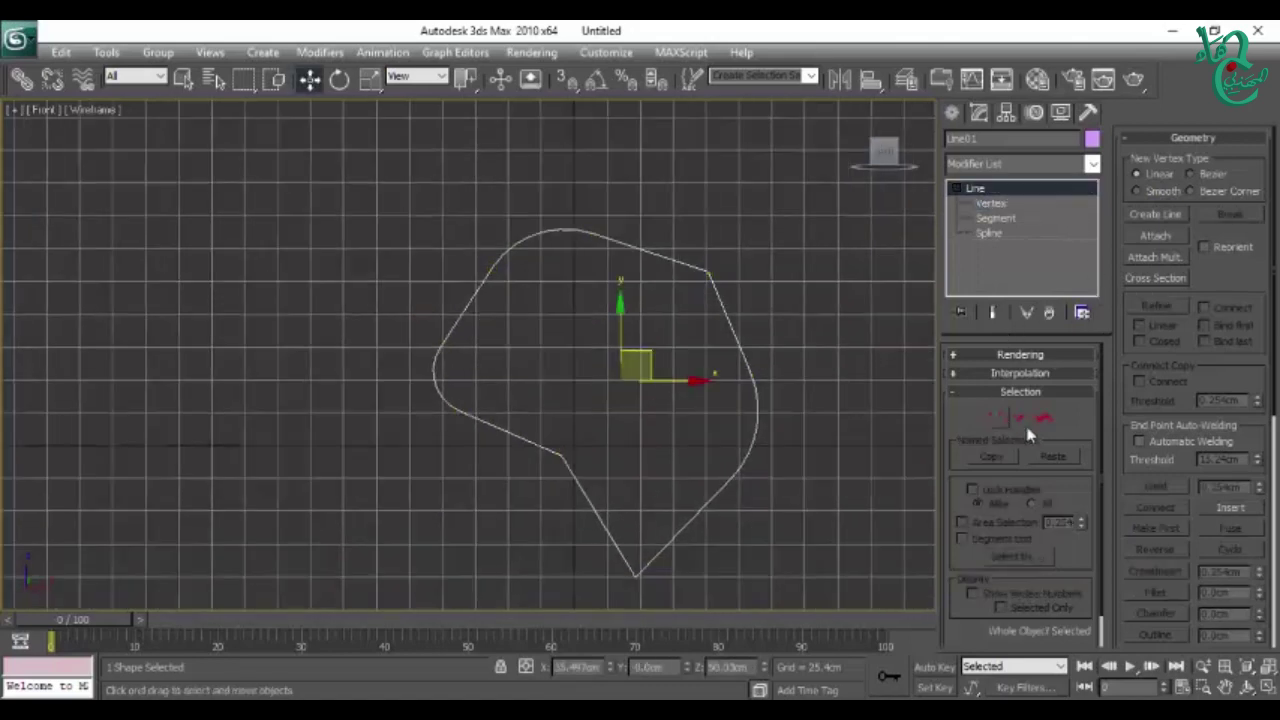
Step: Return to Vertex level and zoom around to inspect the rounded outline's points
click(991, 203)
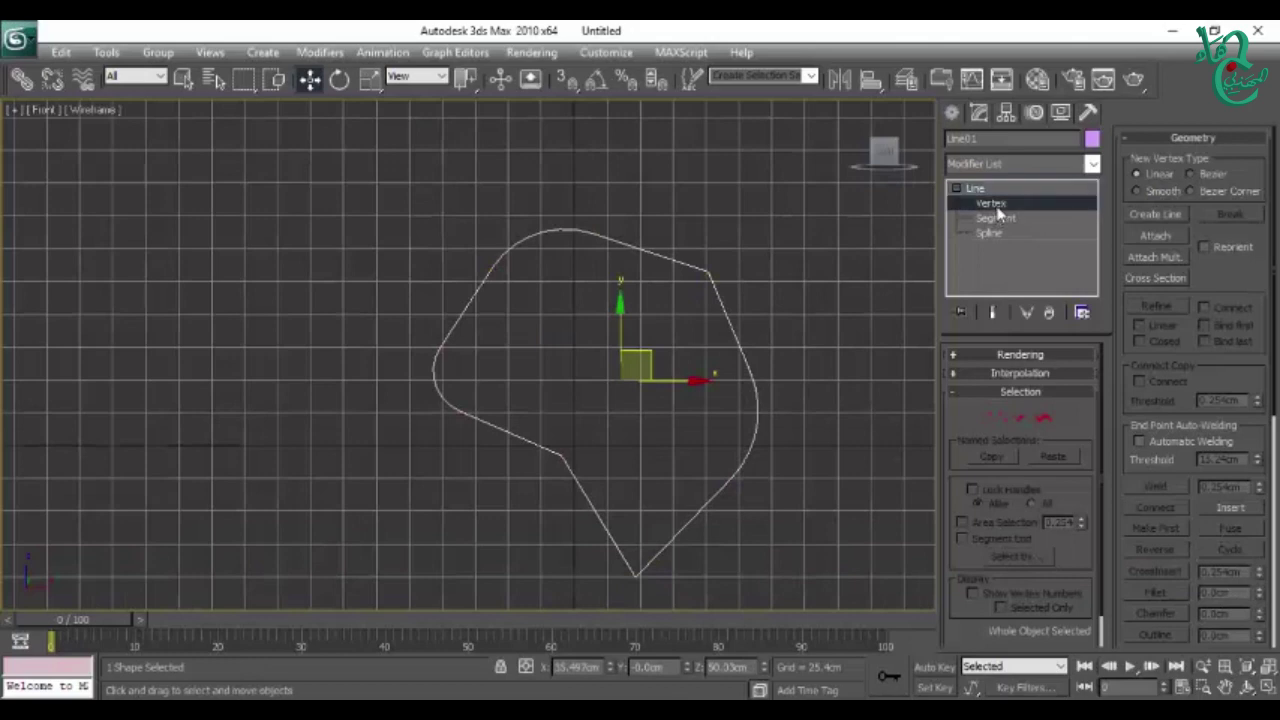
scroll(1178, 577, down, 1)
scroll(1178, 577, down, 1)
scroll(1177, 578, down, 1)
scroll(1176, 579, down, 1)
scroll(1176, 579, up, 4)
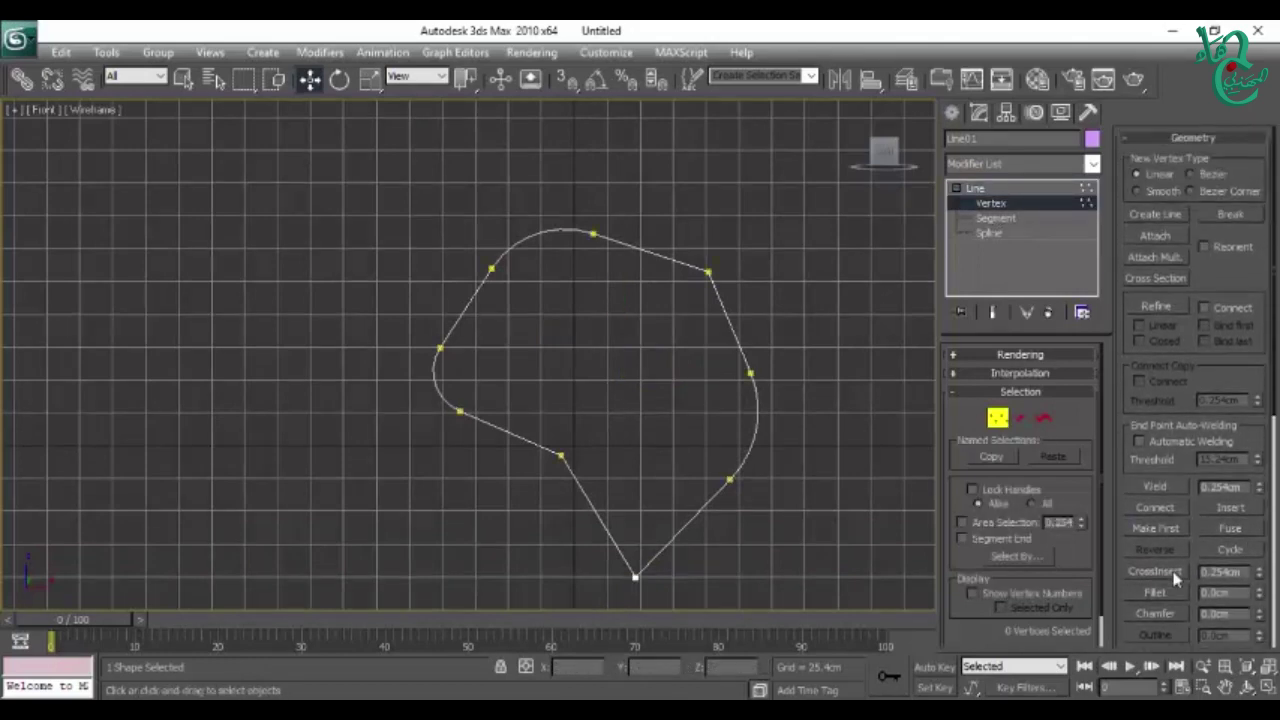
scroll(780, 362, up, 2)
scroll(762, 368, up, 3)
middle_drag(760, 371, 705, 280)
scroll(611, 329, down, 3)
scroll(691, 343, down, 1)
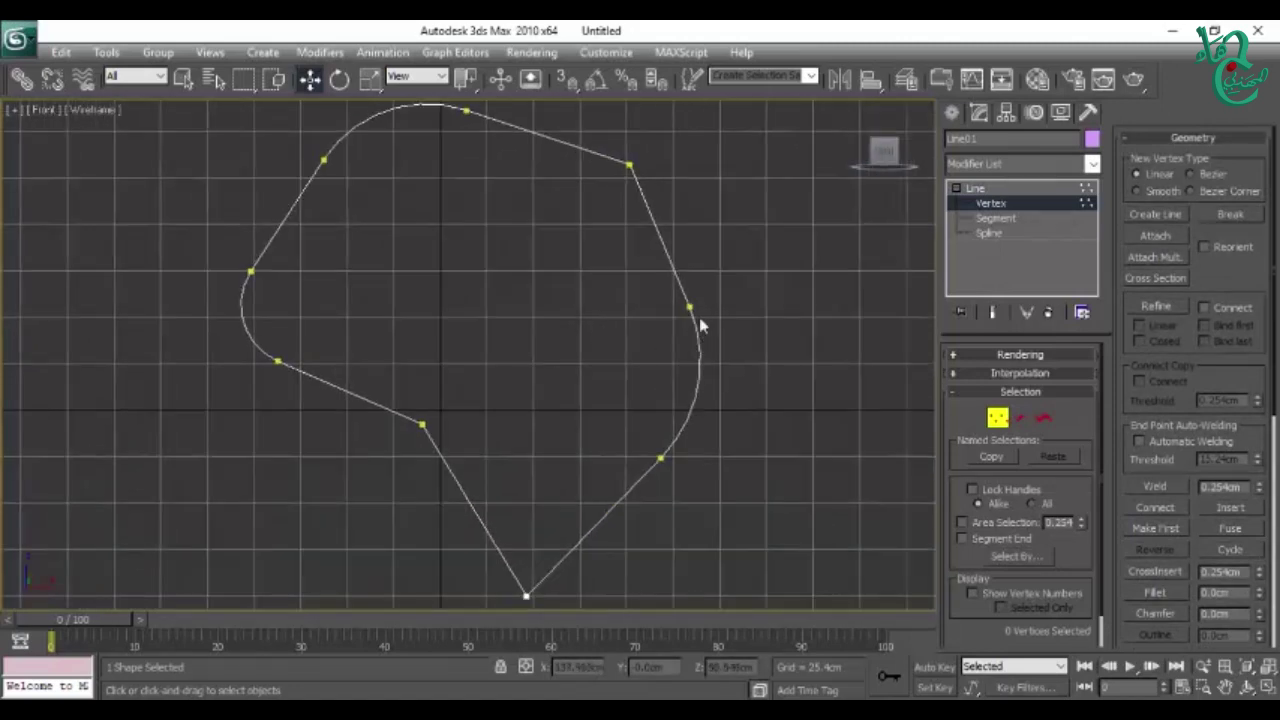
scroll(675, 328, up, 1)
Step: Clear the vertex selection and turn on Refine
drag(622, 400, 808, 451)
drag(716, 251, 765, 366)
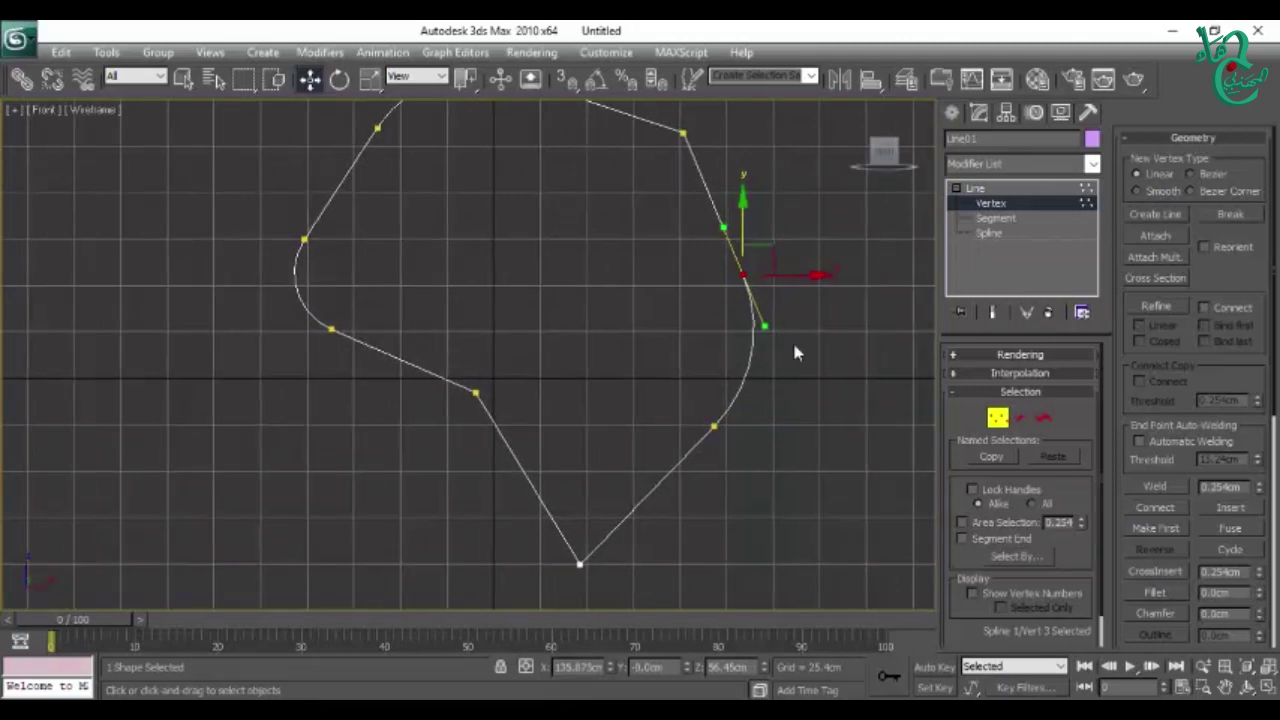
click(740, 372)
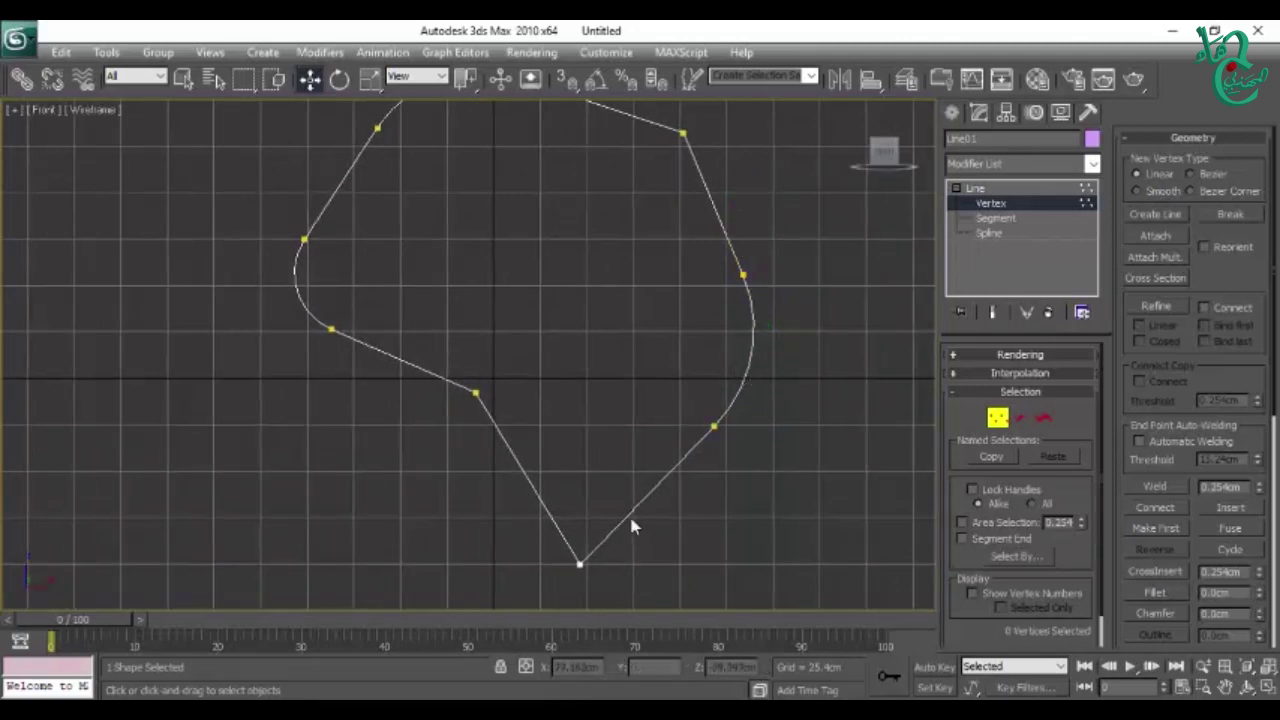
click(1159, 310)
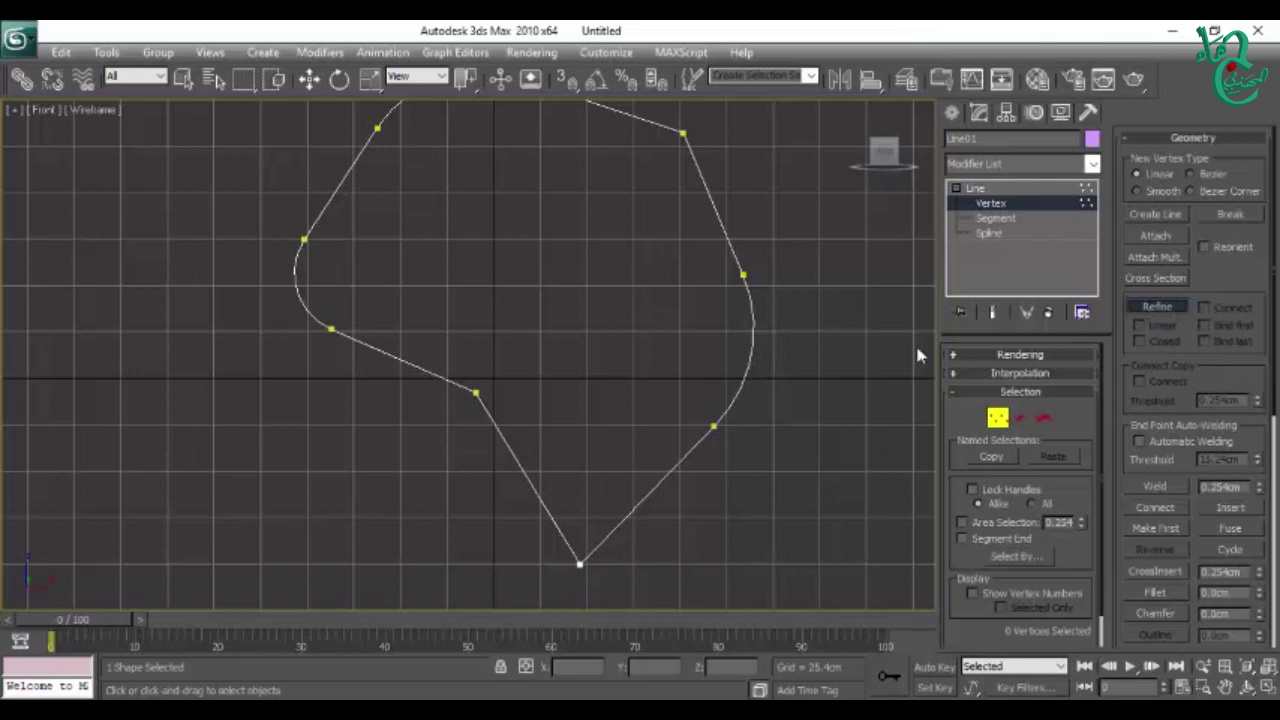
Step: Refine the outline by adding points on its lower-right and lower-left edges
click(652, 488)
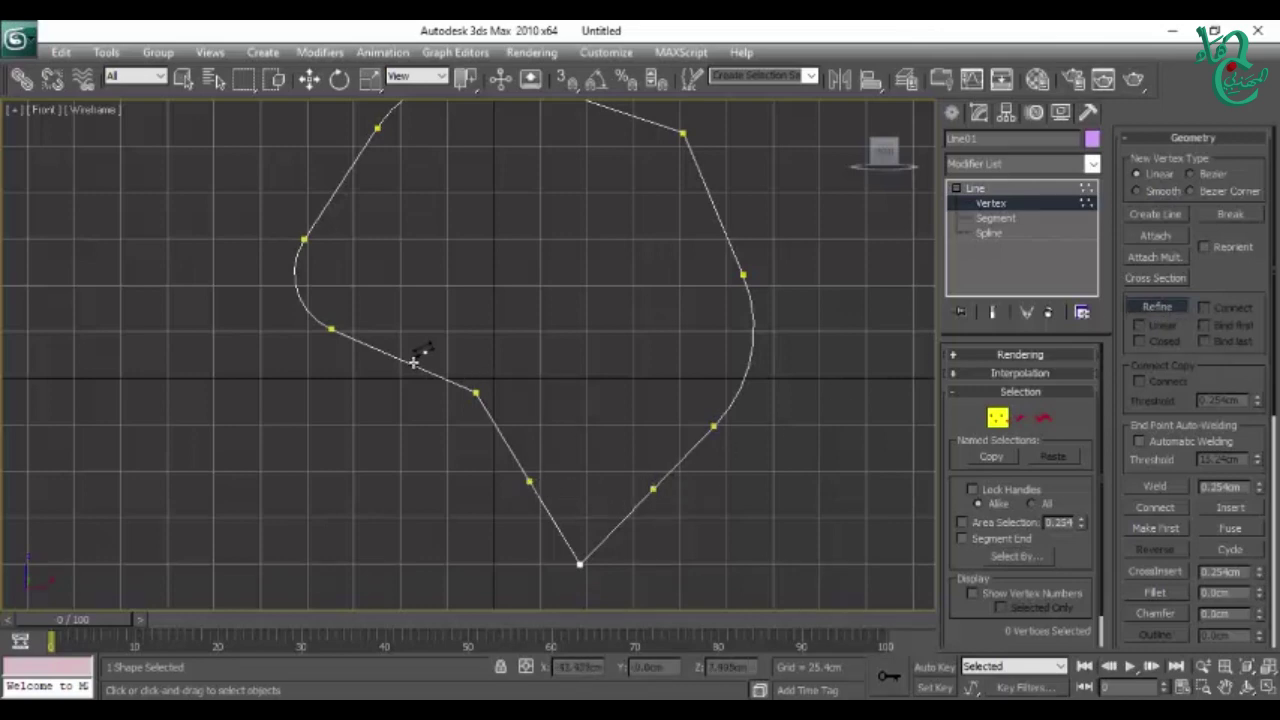
middle_drag(440, 359, 448, 422)
click(425, 424)
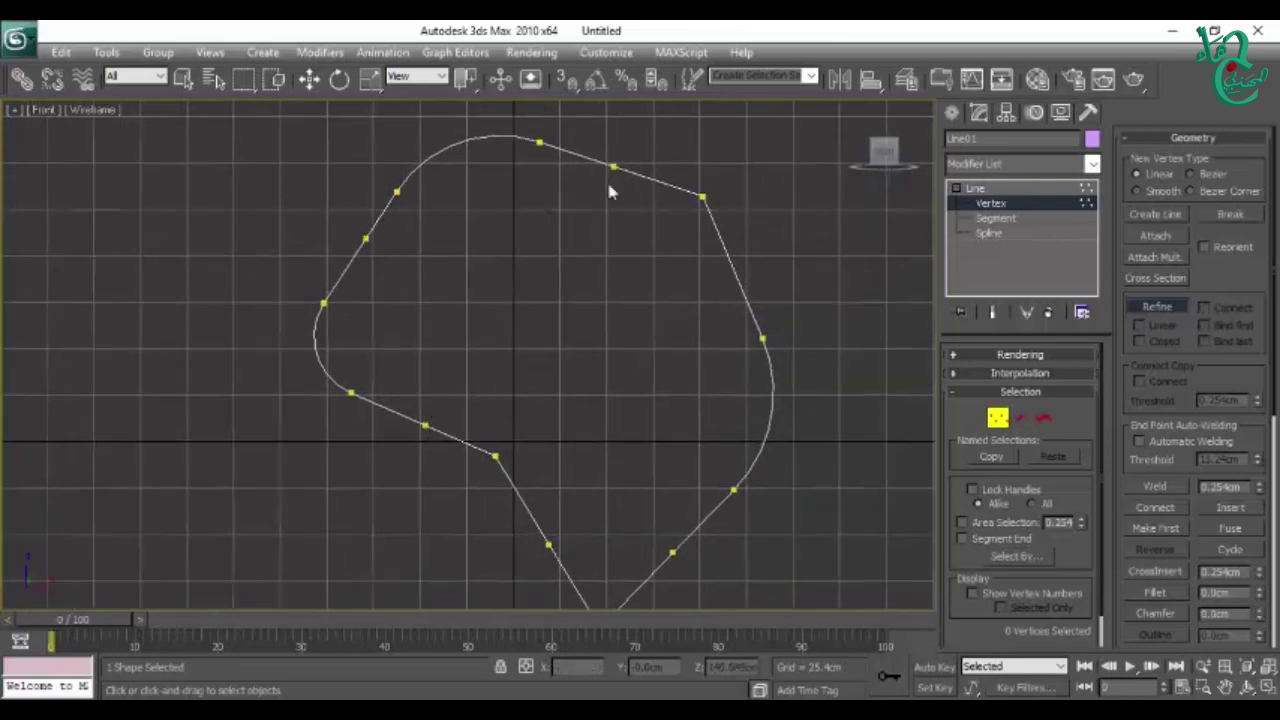
click(999, 418)
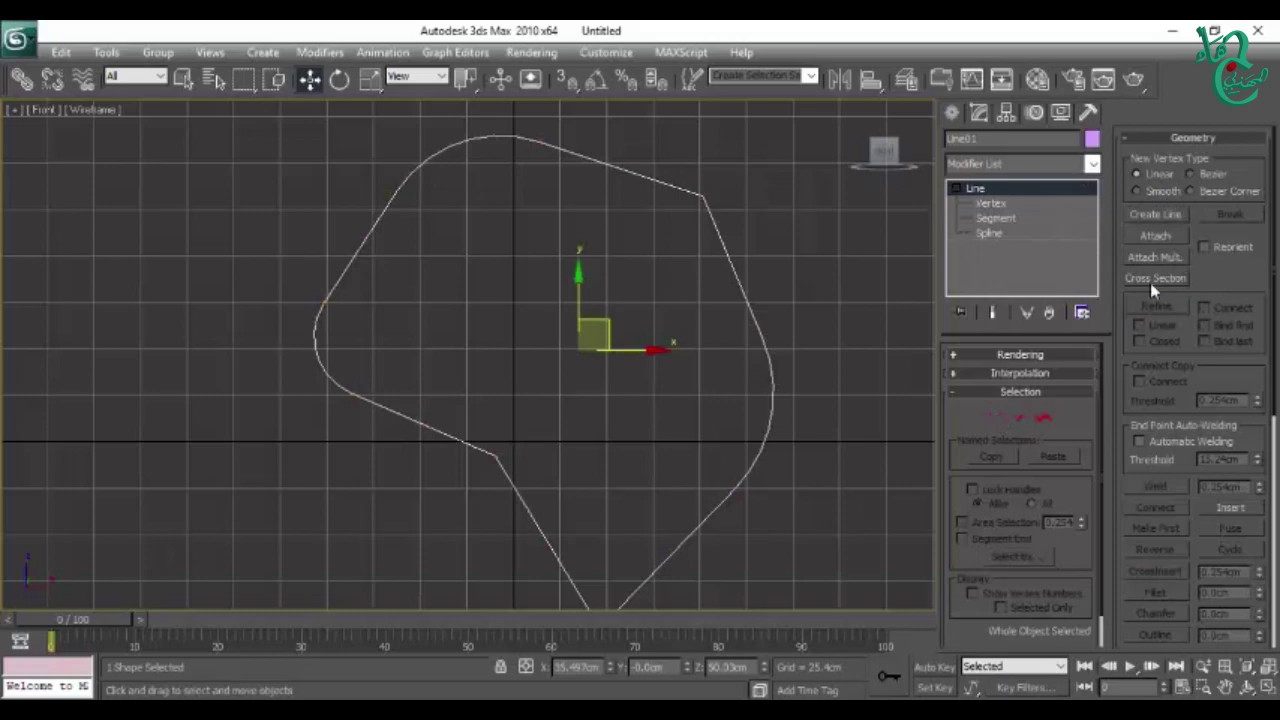
Step: Return to the top Line level and delete Line01, leaving the Front view empty
click(988, 203)
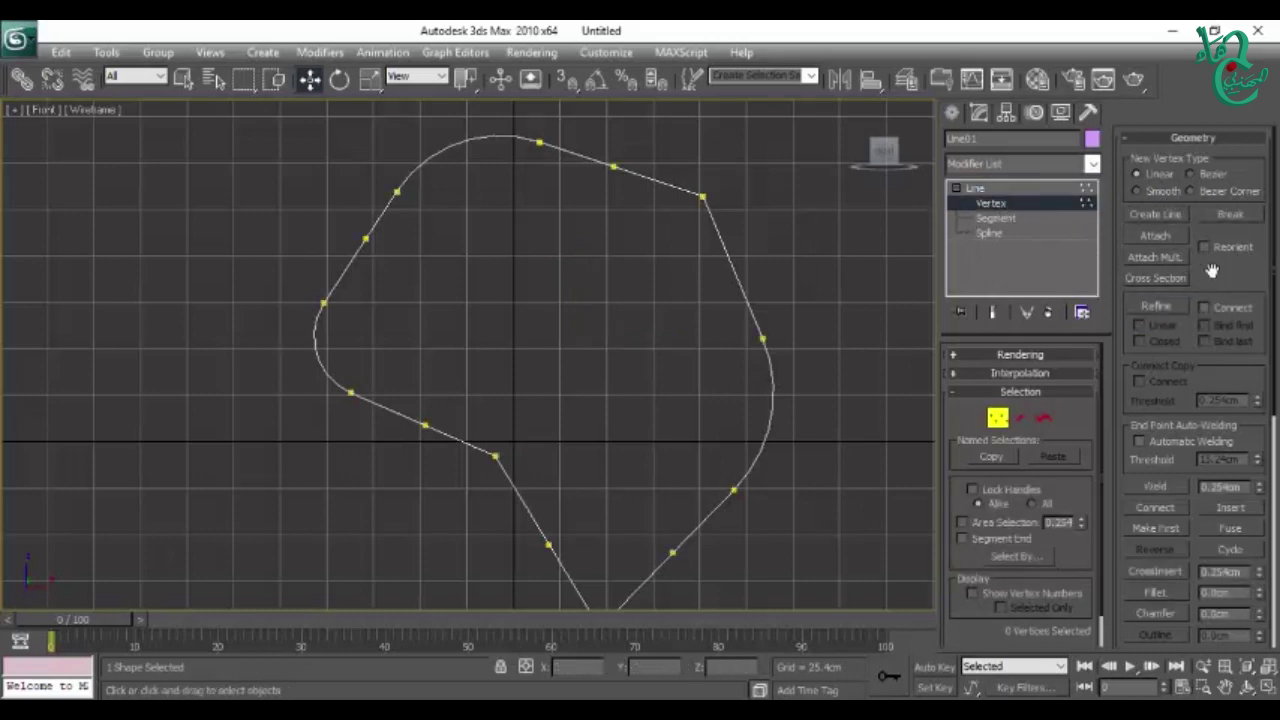
scroll(1165, 457, down, 1)
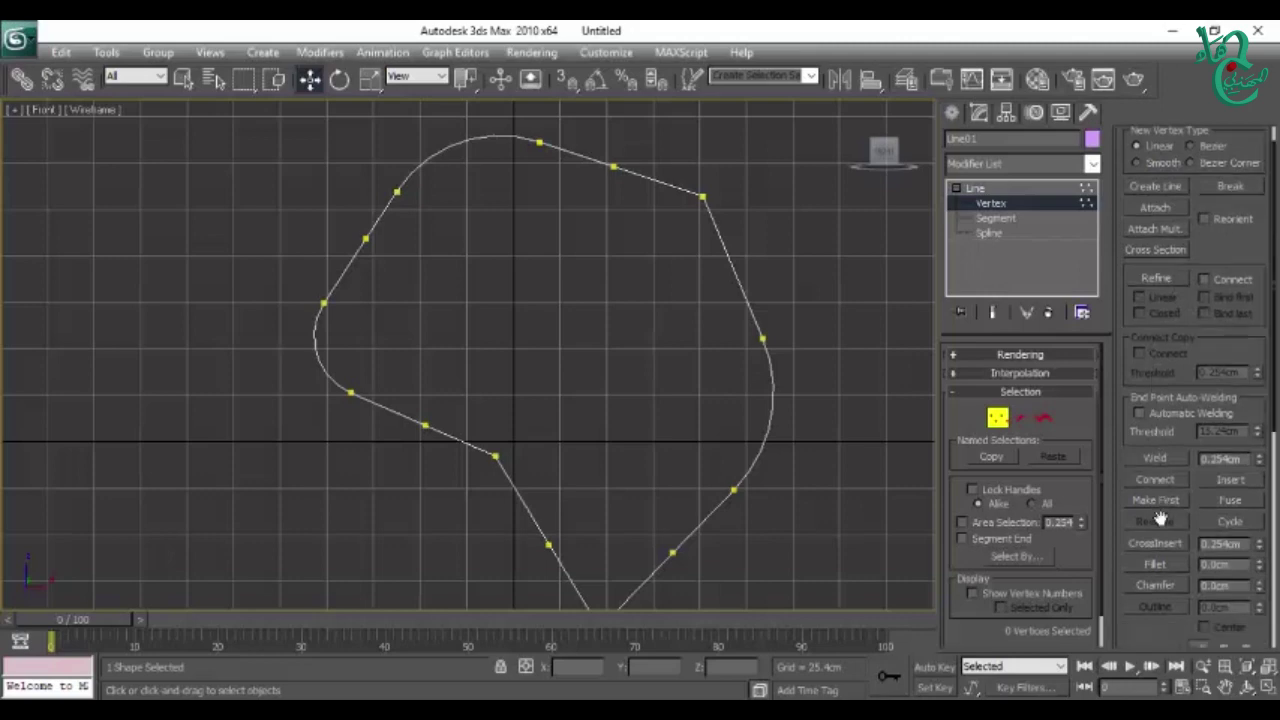
scroll(1160, 568, down, 2)
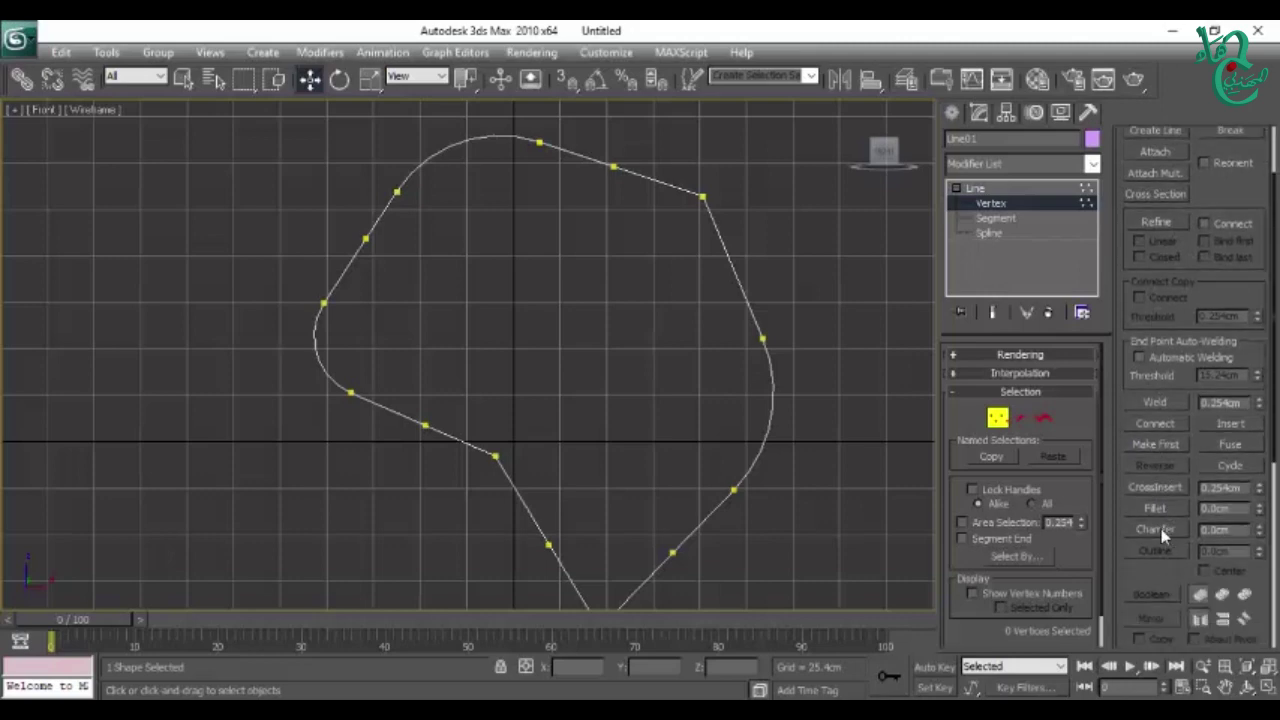
scroll(1159, 536, down, 4)
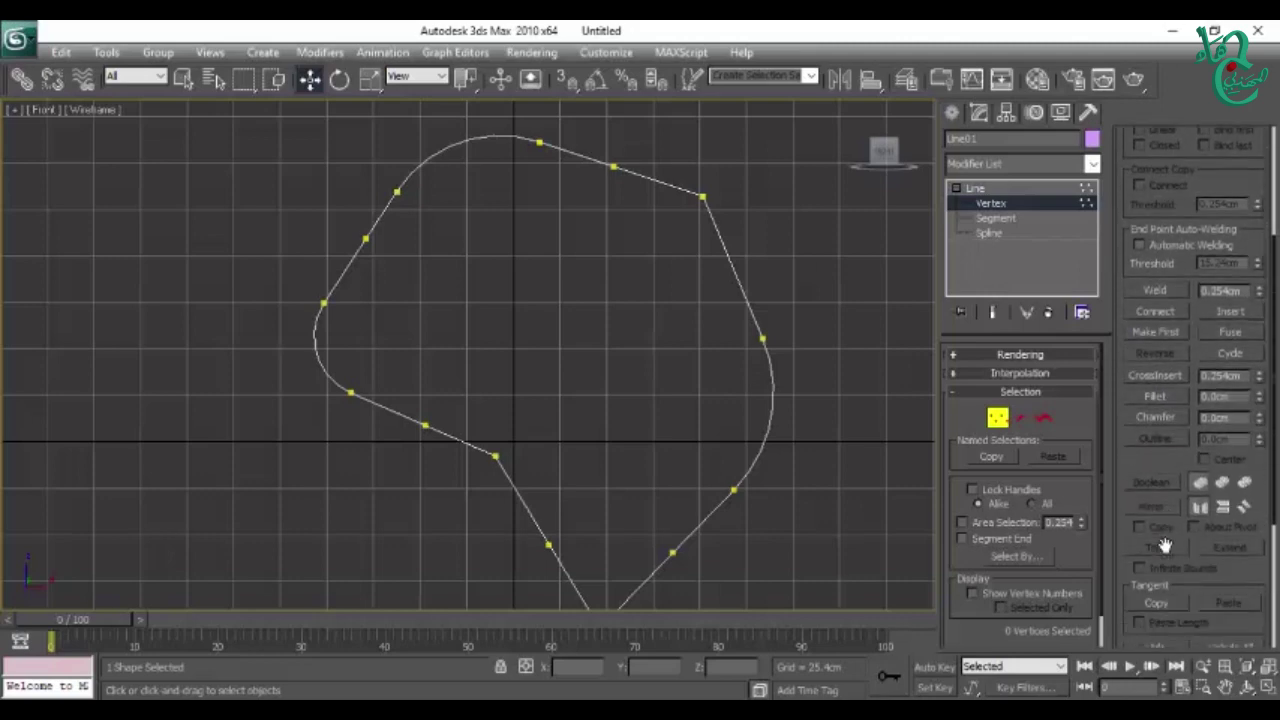
scroll(1162, 540, down, 4)
scroll(1175, 558, down, 4)
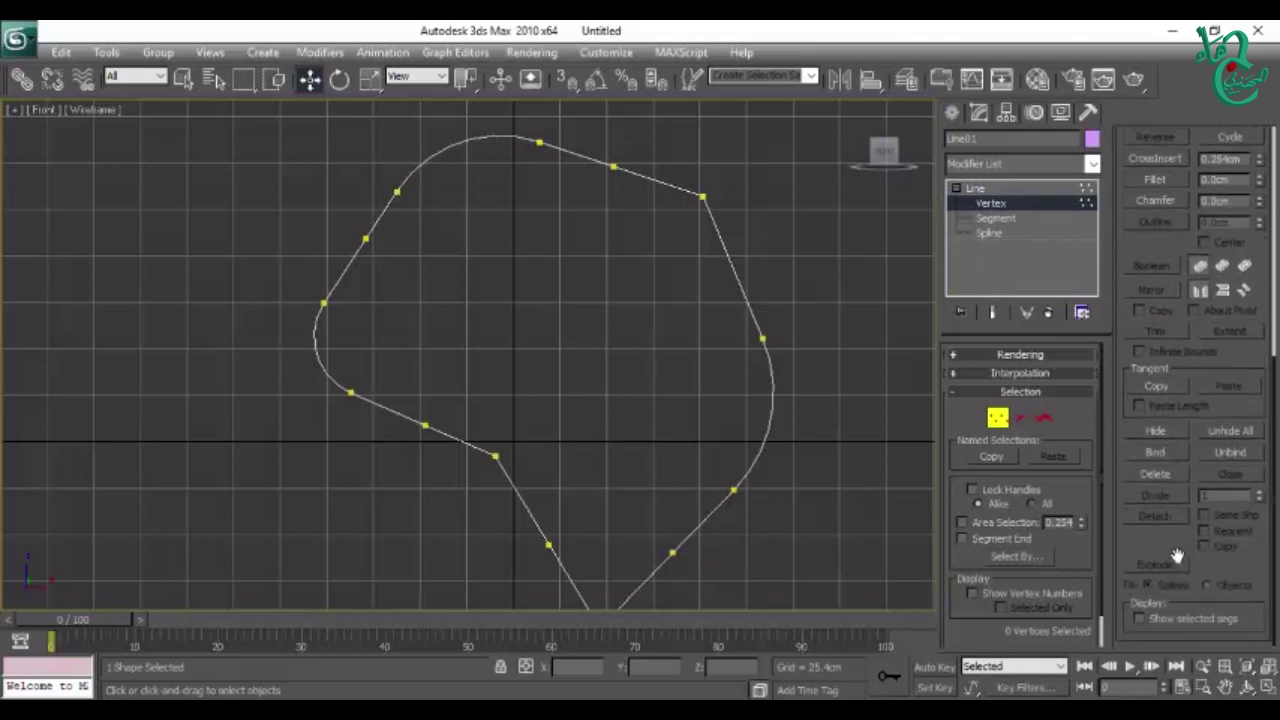
scroll(1162, 420, up, 1)
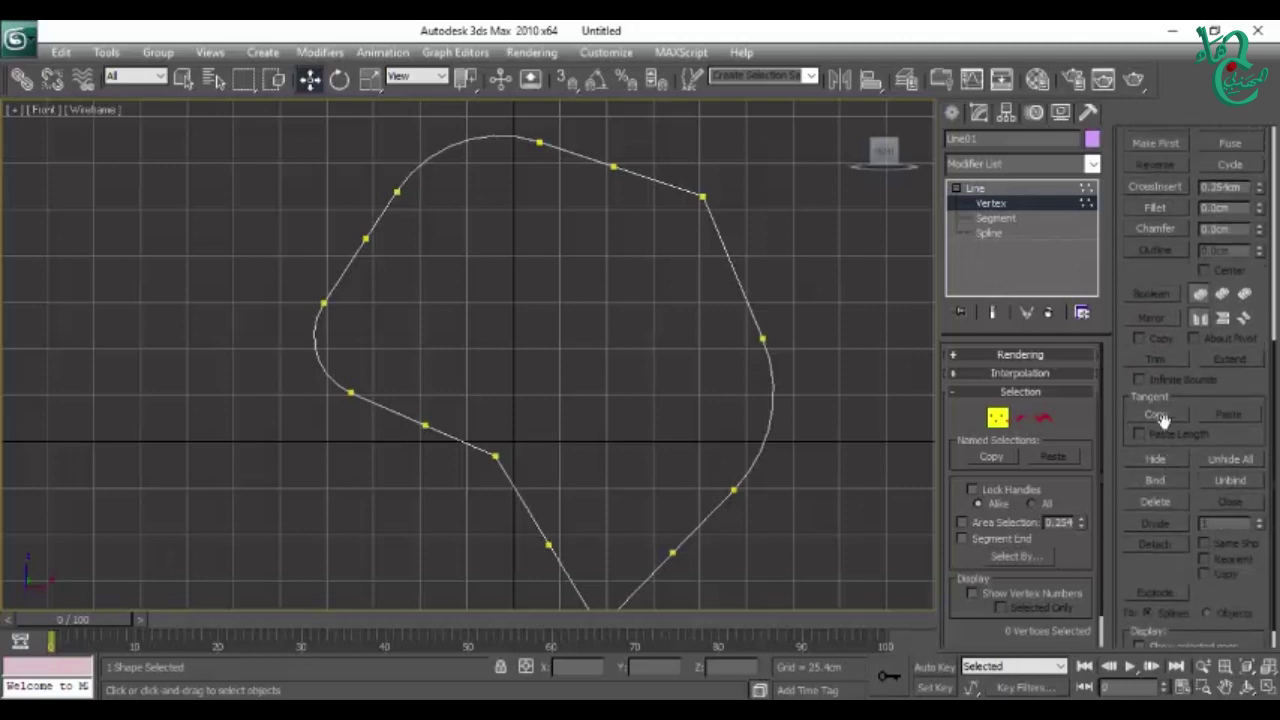
click(990, 233)
middle_drag(768, 390, 747, 390)
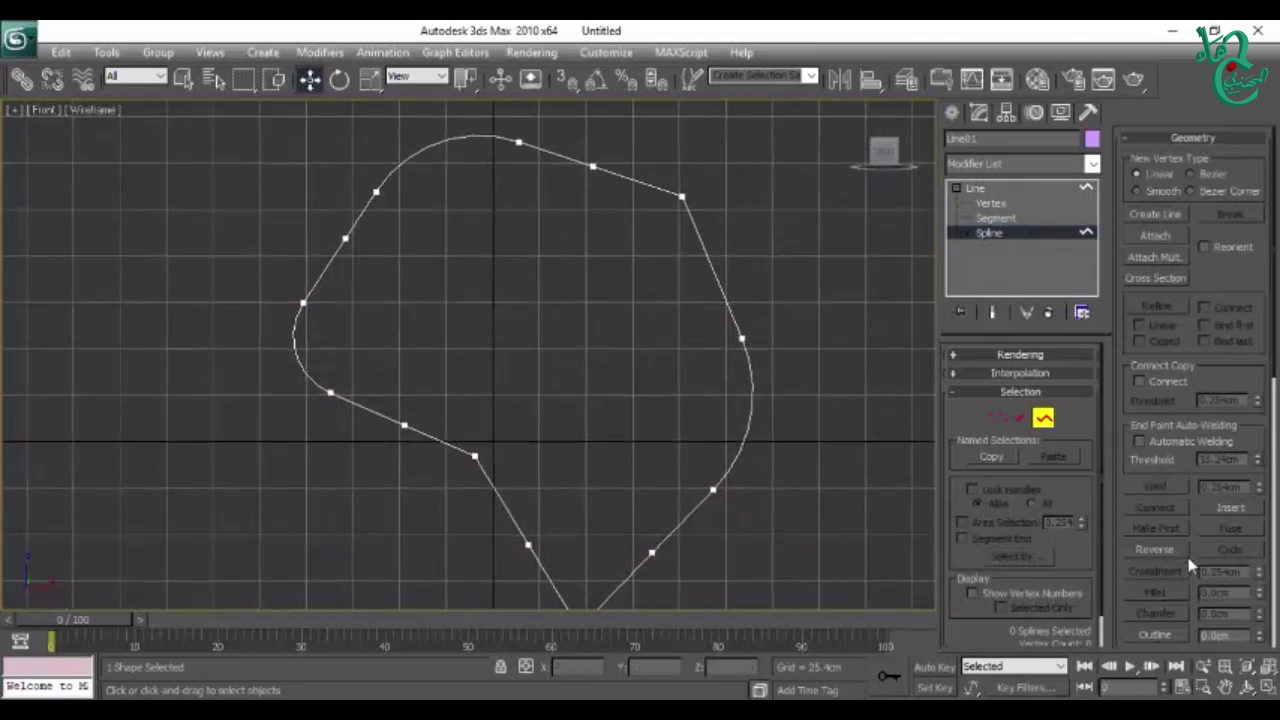
scroll(1192, 571, down, 2)
scroll(1160, 571, down, 1)
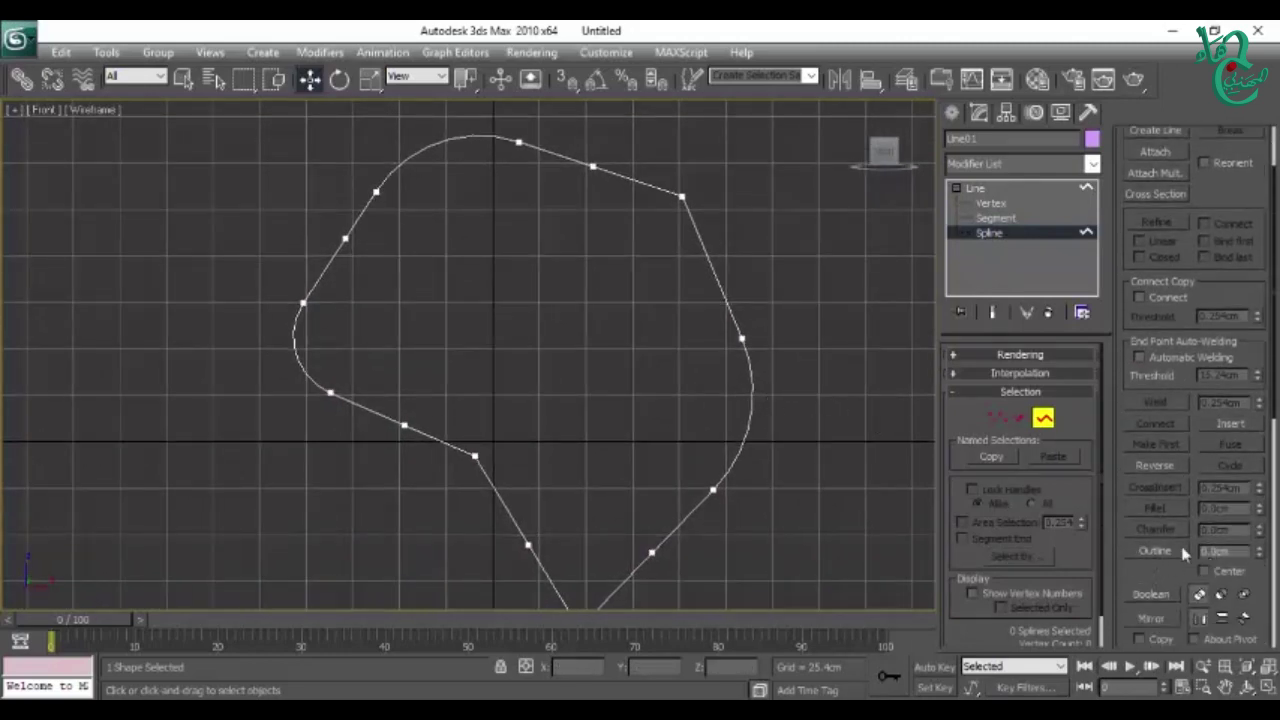
click(1022, 190)
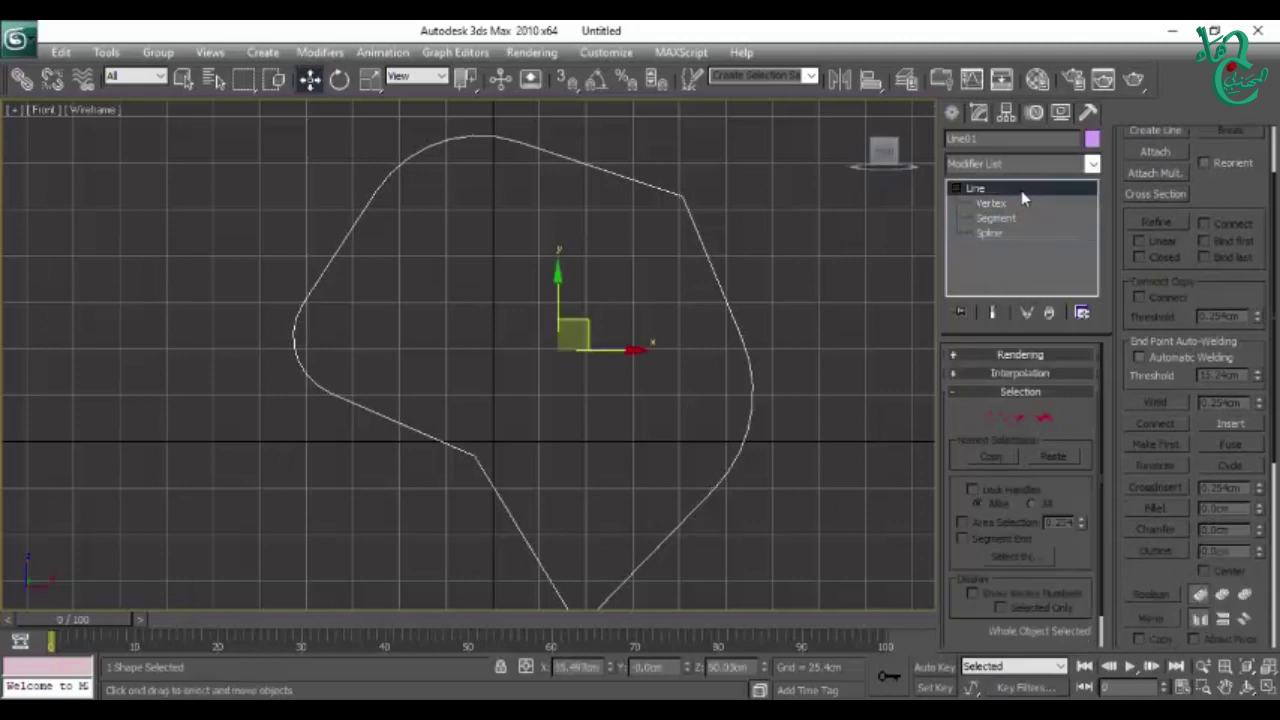
key(Delete)
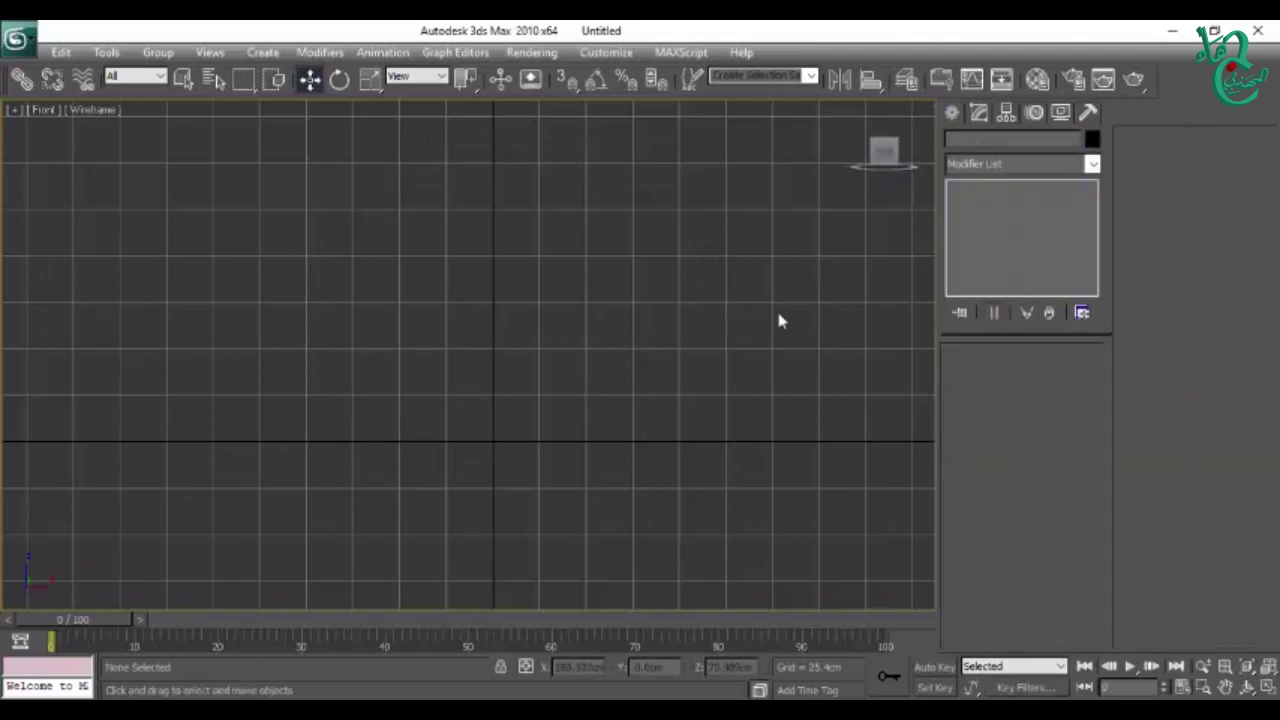
Step: Draw an open Line01 profile in the Front view with a flat base, tall upright and wavy top
click(953, 114)
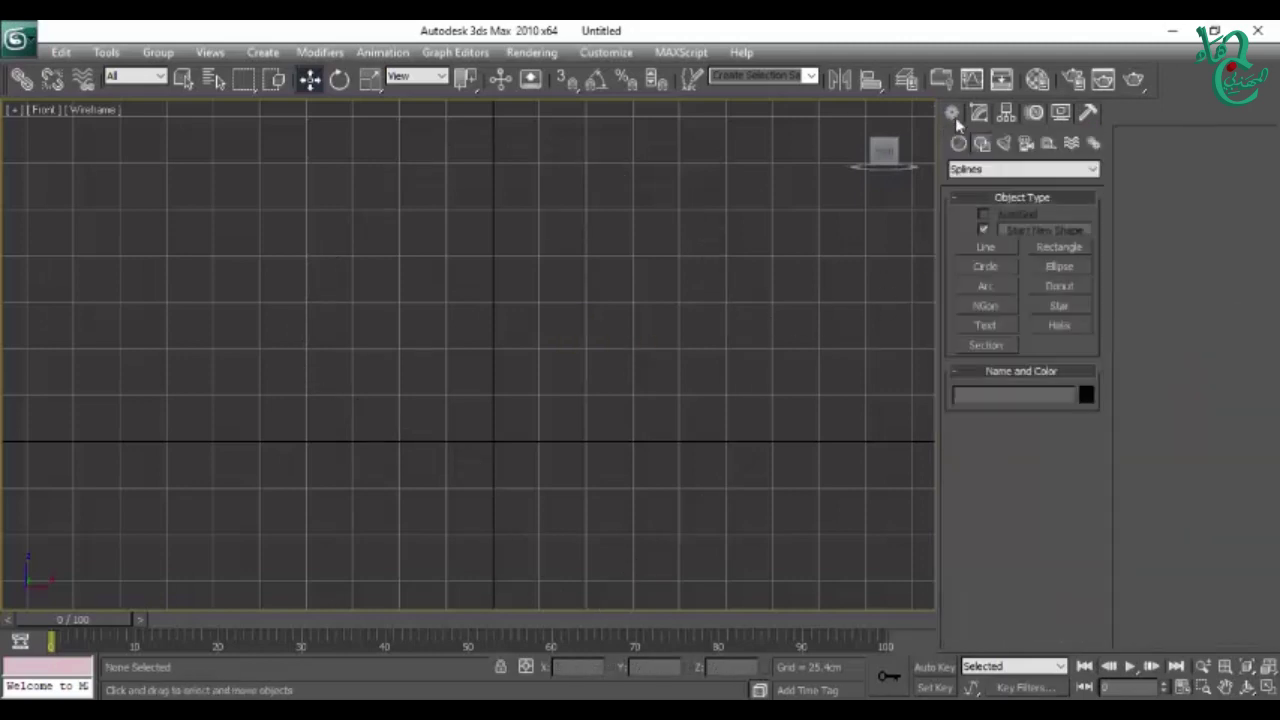
click(986, 247)
key(ctrl+z)
click(548, 524)
click(689, 526)
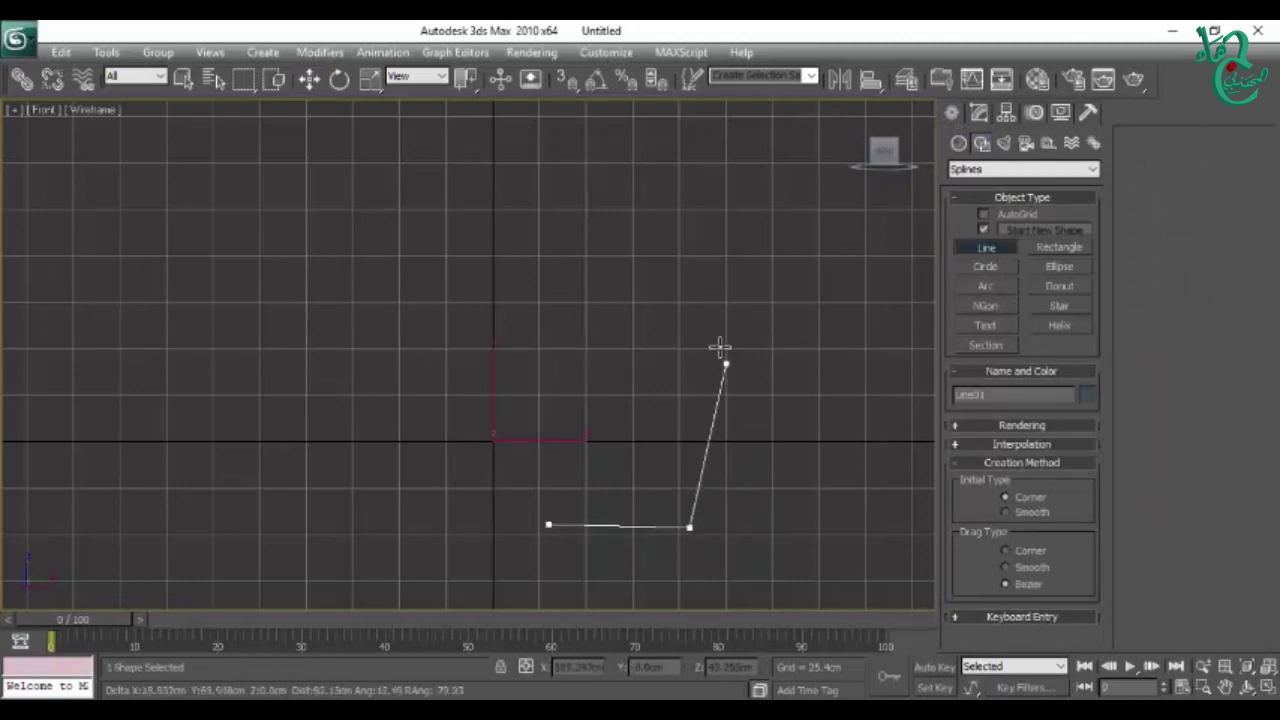
click(692, 287)
click(662, 248)
click(683, 194)
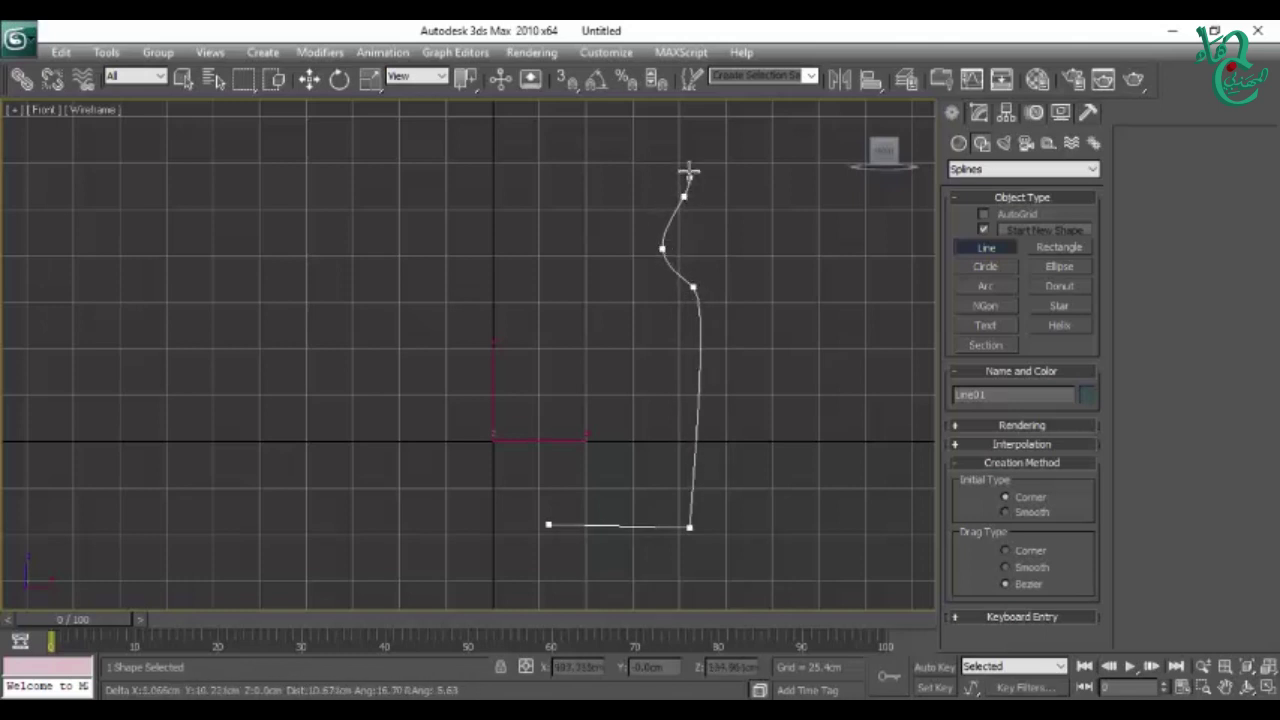
click(676, 145)
right_click(676, 145)
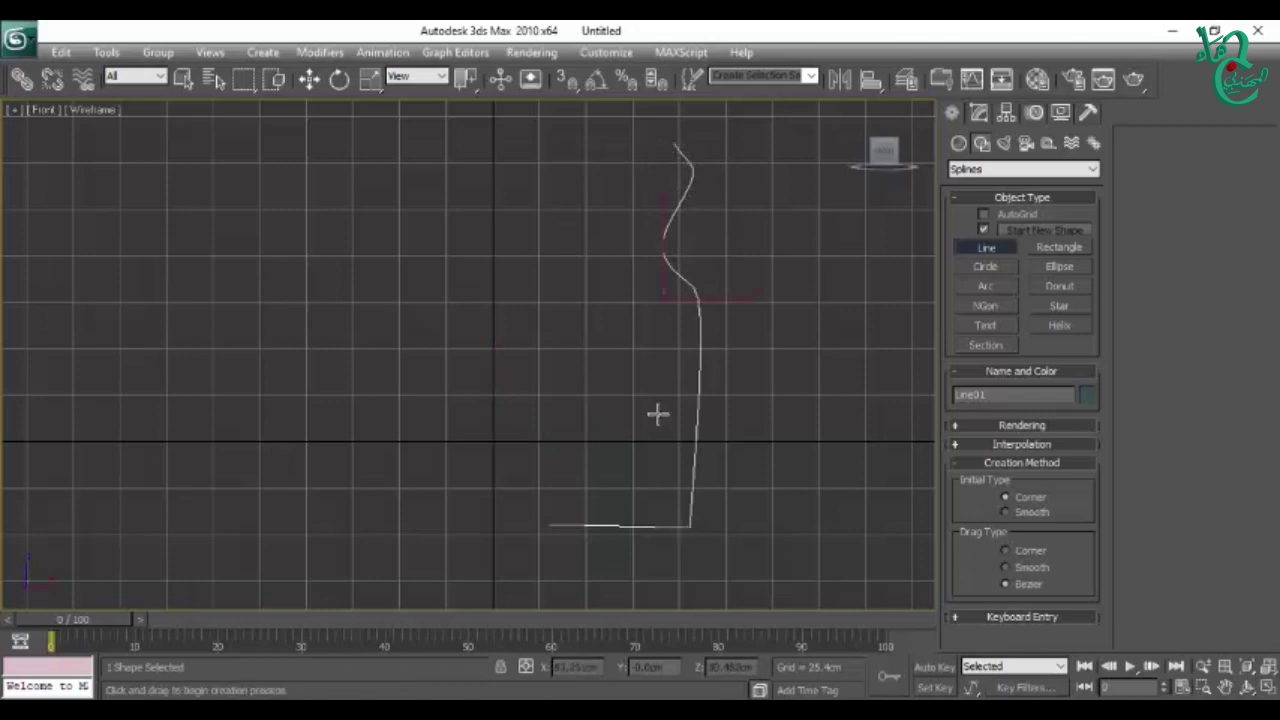
click(979, 112)
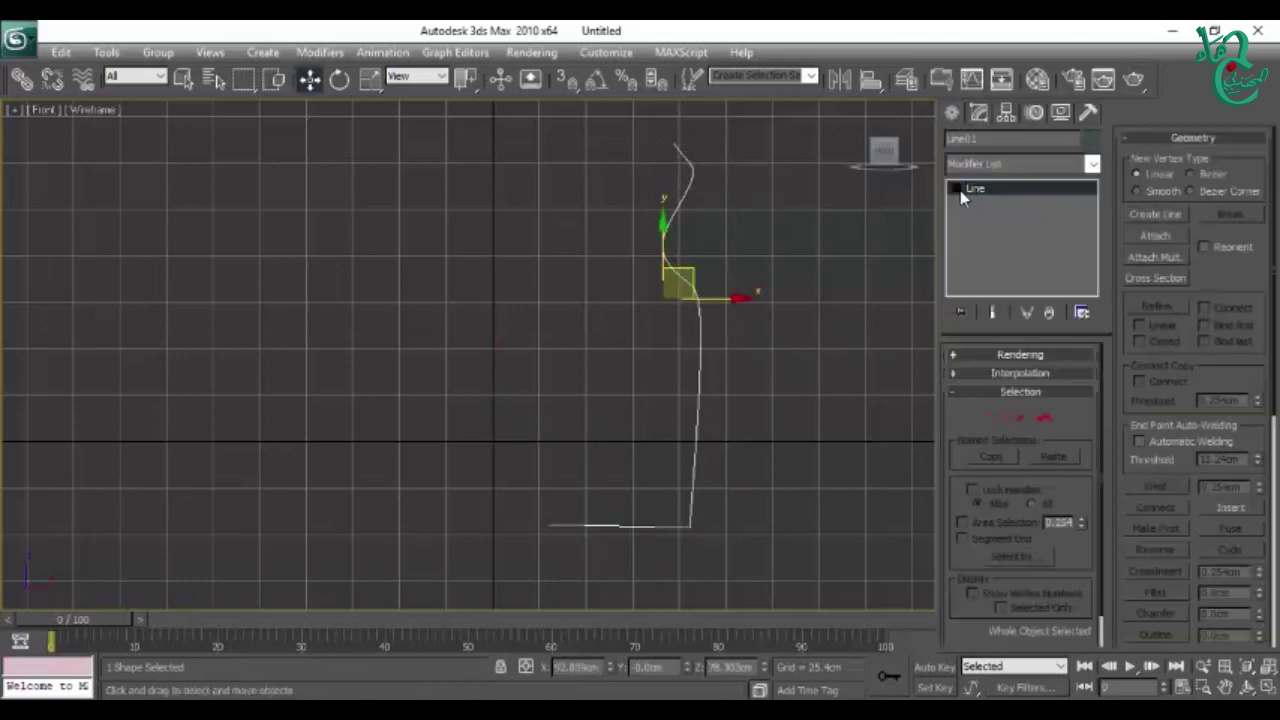
Step: At Vertex level, move the top vertices of Line01 to reshape the wavy curve
click(990, 203)
scroll(735, 280, up, 2)
middle_drag(732, 268, 614, 343)
mouse_move(598, 309)
mouse_down()
mouse_move(670, 349)
mouse_move(591, 219)
mouse_up()
drag(656, 275, 642, 273)
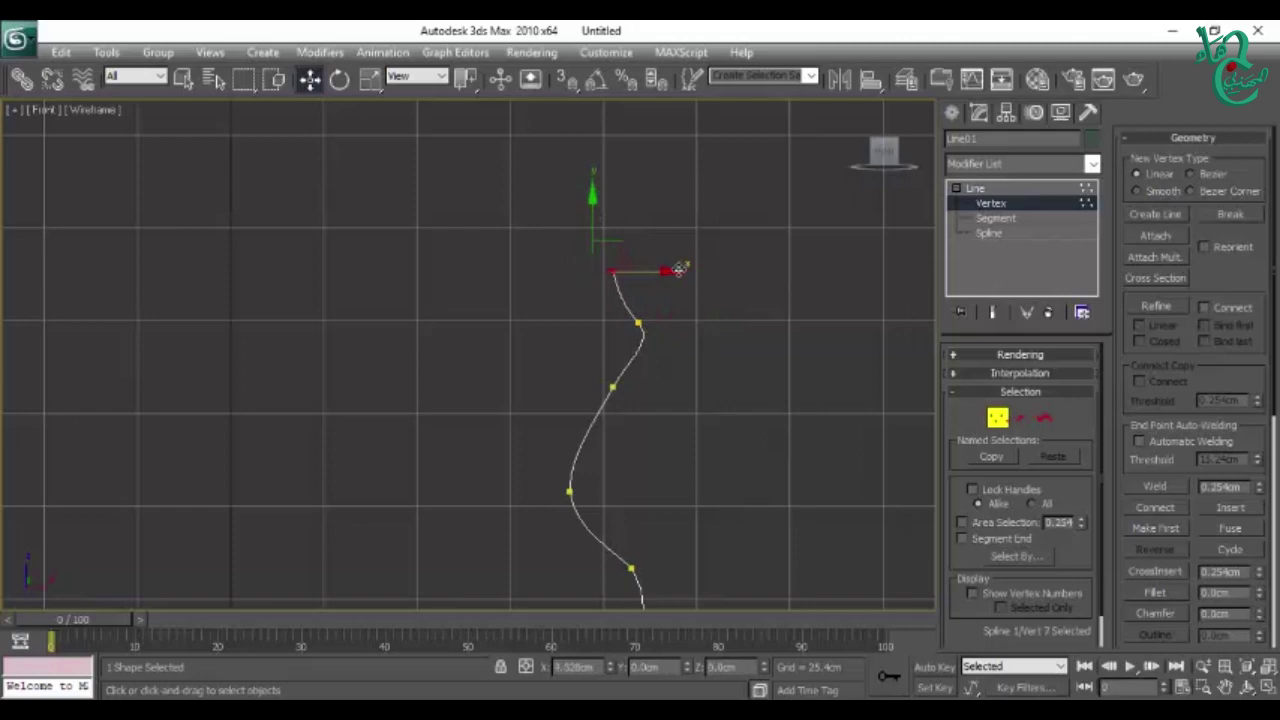
drag(613, 237, 613, 268)
middle_drag(680, 440, 678, 268)
click(609, 386)
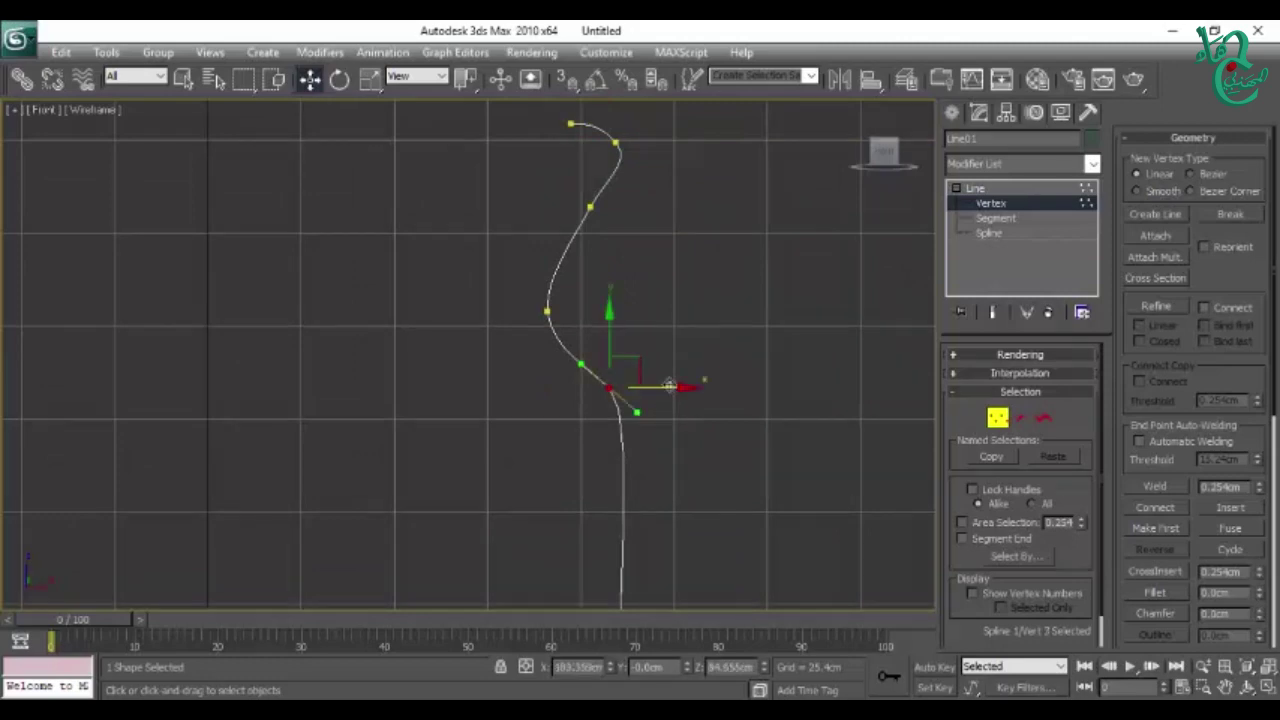
click(759, 425)
click(611, 389)
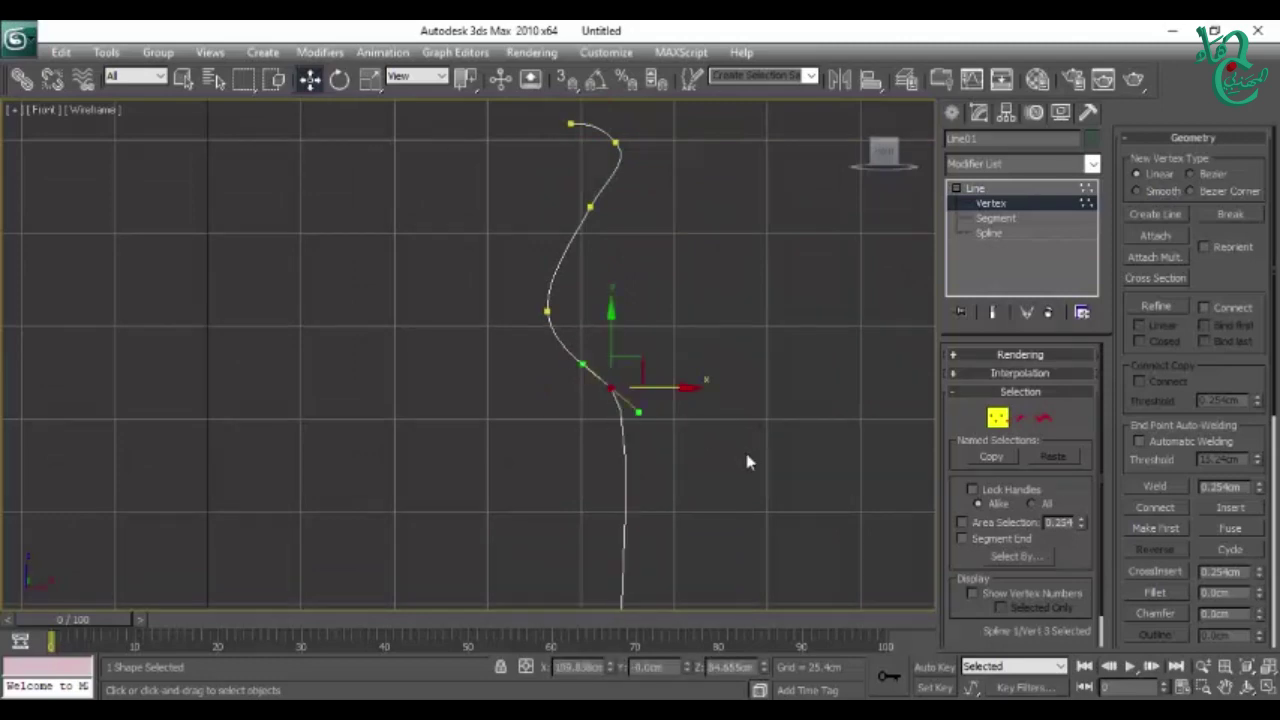
middle_drag(748, 457, 757, 409)
Step: Fillet the lower corner vertex so the base curves smoothly into the upright
click(1153, 594)
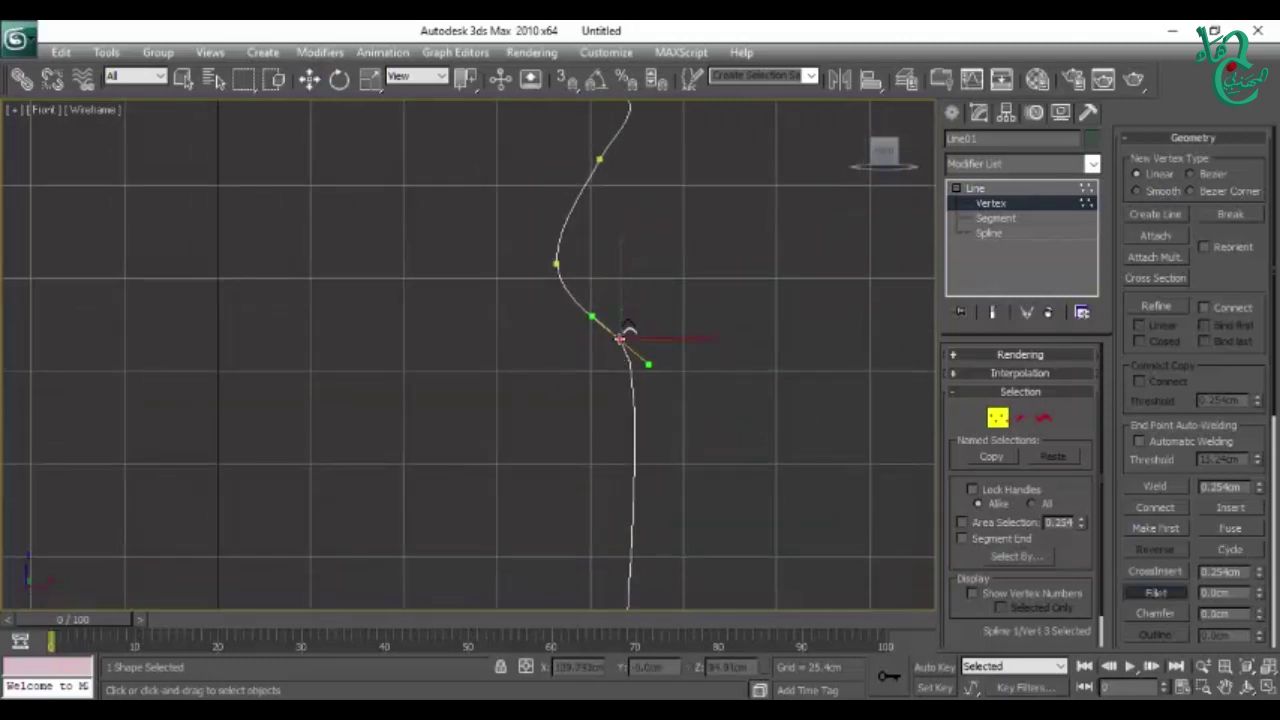
scroll(718, 432, down, 2)
scroll(740, 430, down, 1)
scroll(640, 470, up, 2)
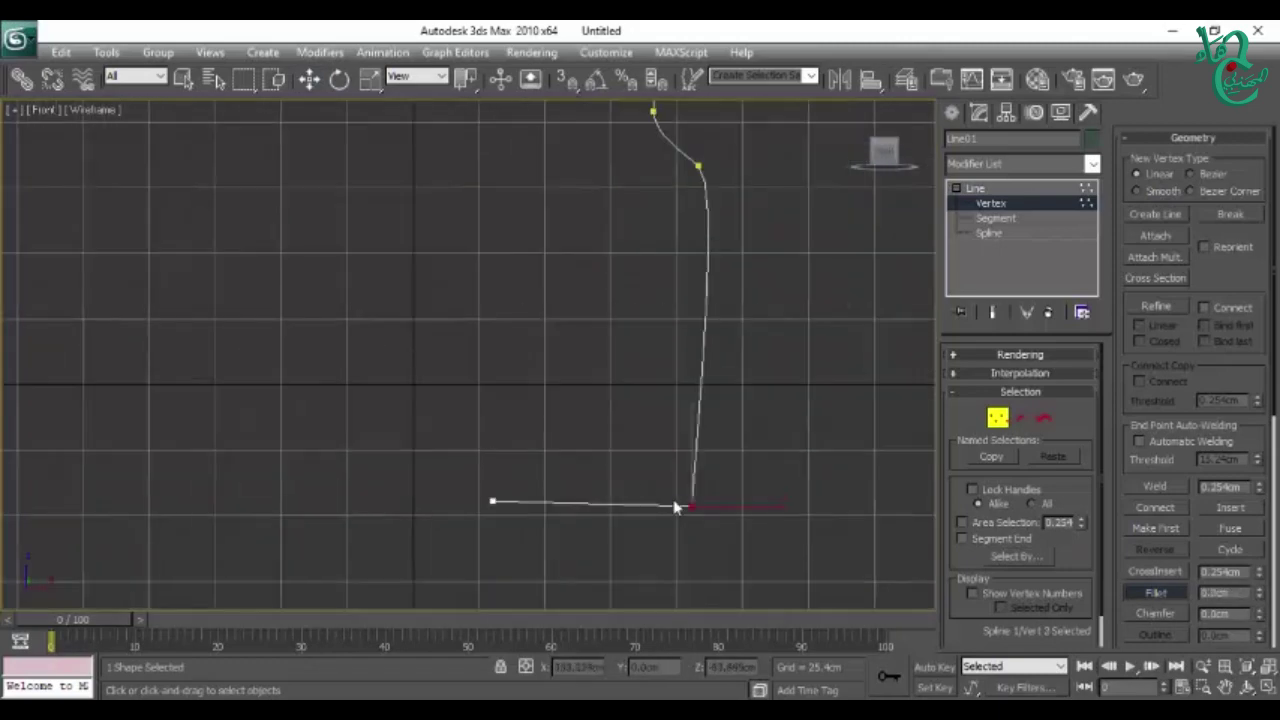
drag(694, 508, 690, 432)
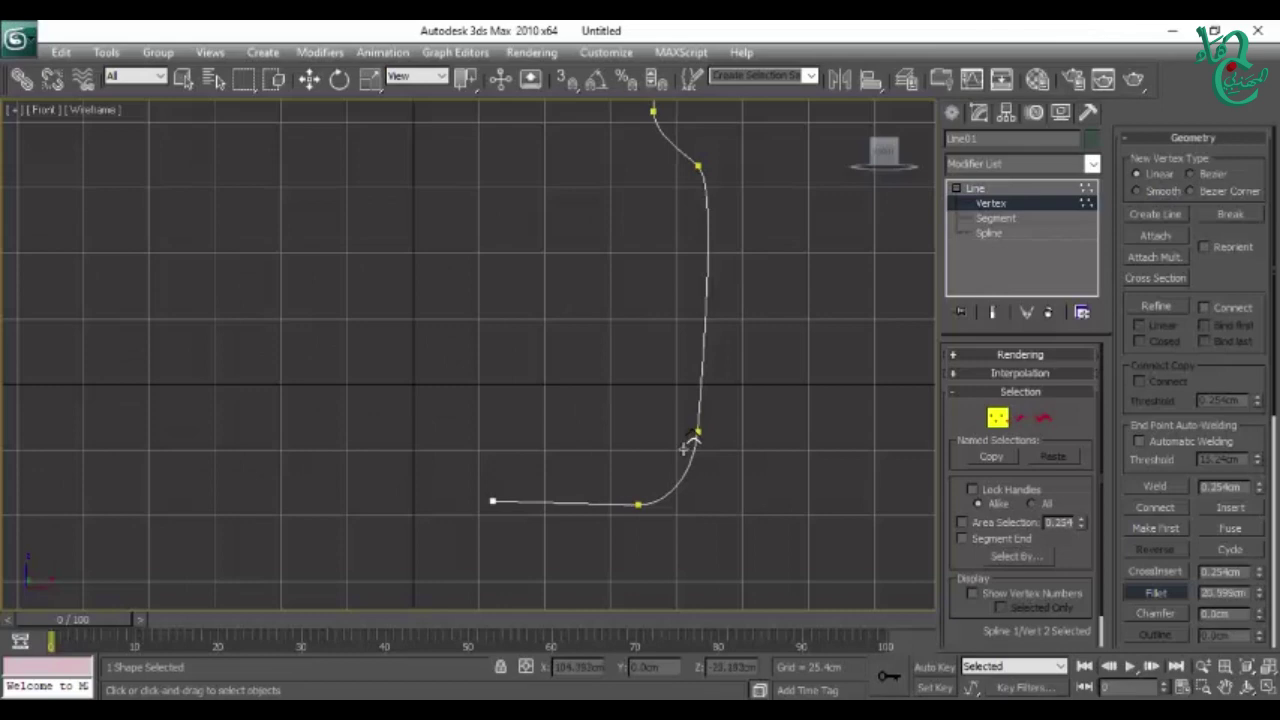
middle_drag(594, 386, 673, 509)
scroll(634, 462, down, 2)
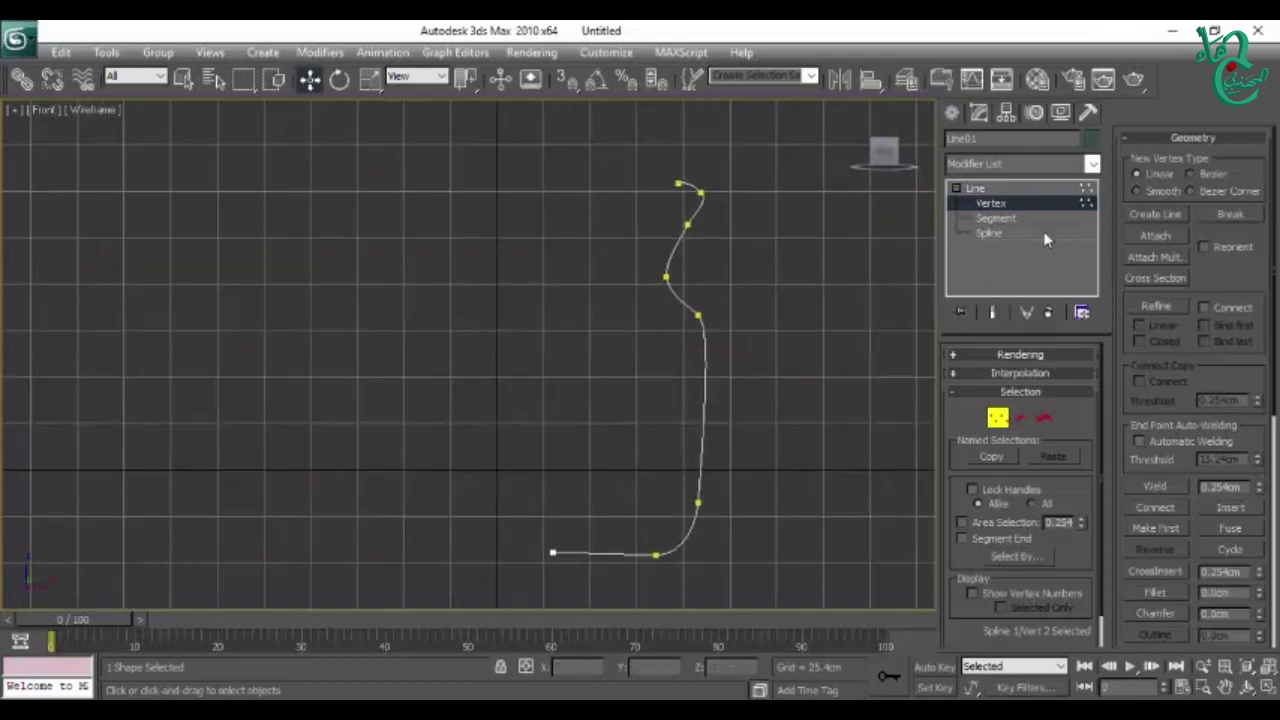
click(990, 233)
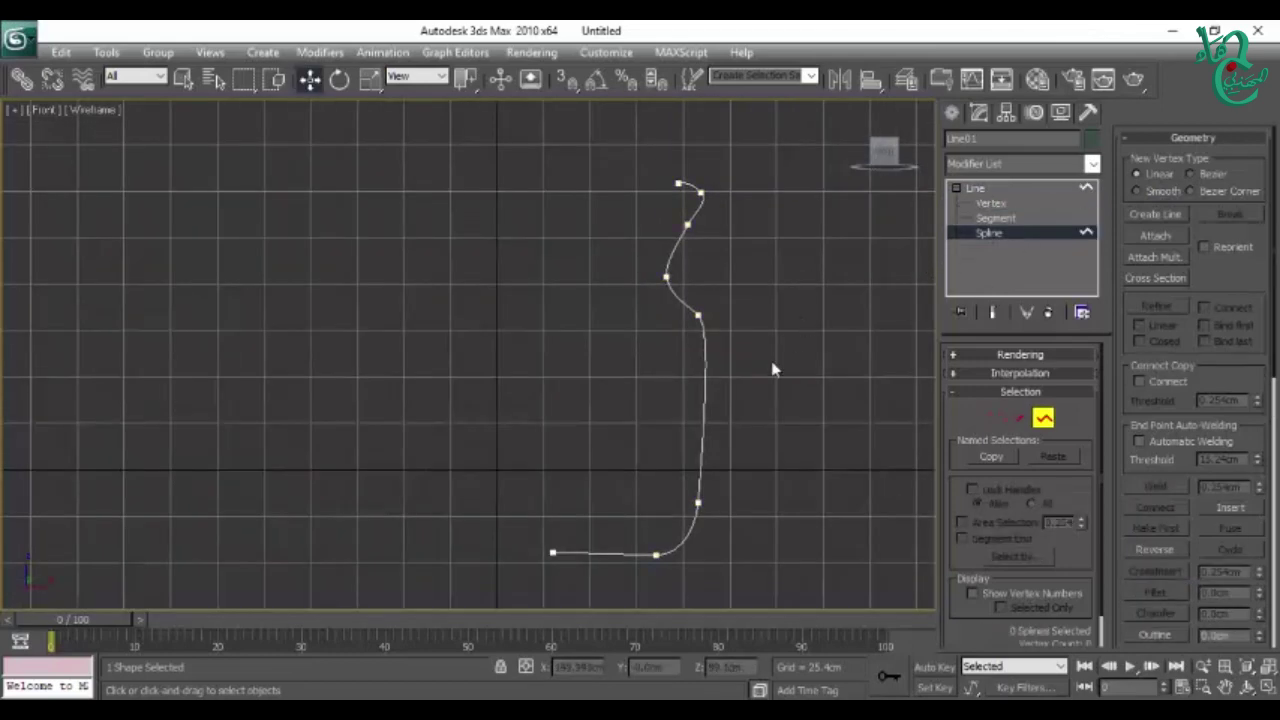
Step: Select the Line01 spline and apply Outline to offset a thin parallel wall
scroll(785, 378, up, 2)
middle_drag(800, 371, 666, 366)
click(665, 372)
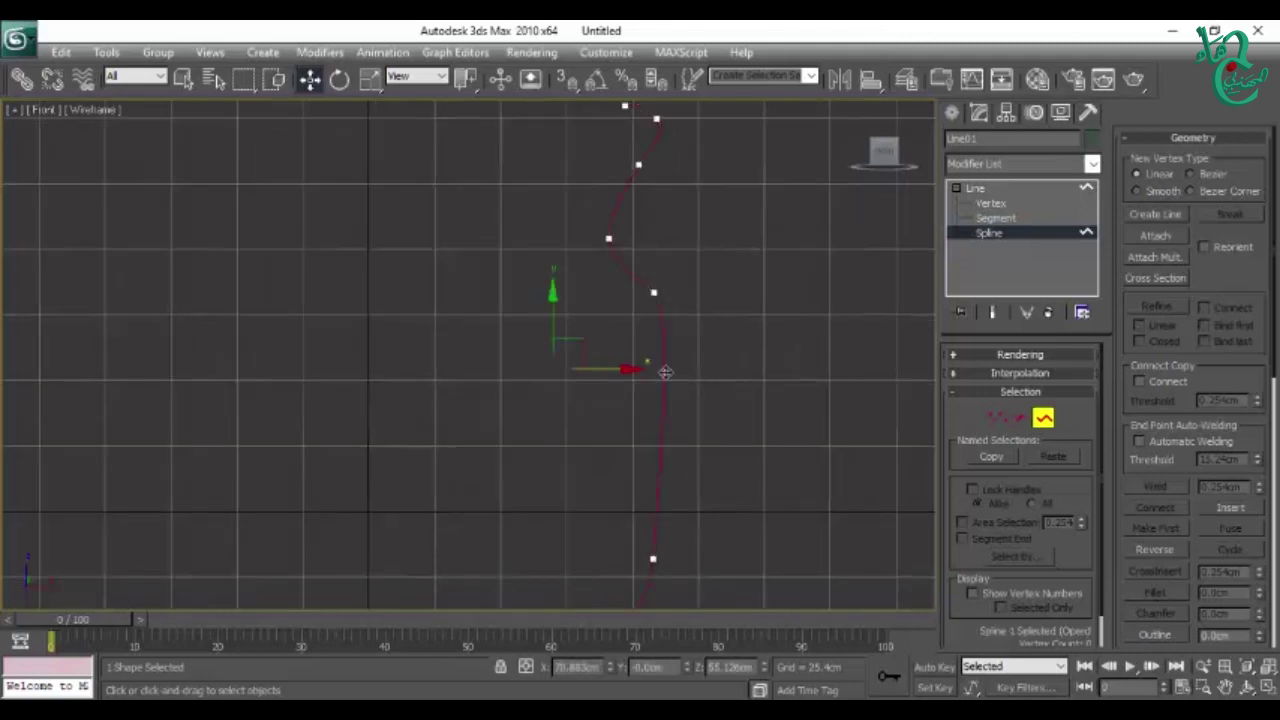
click(1152, 635)
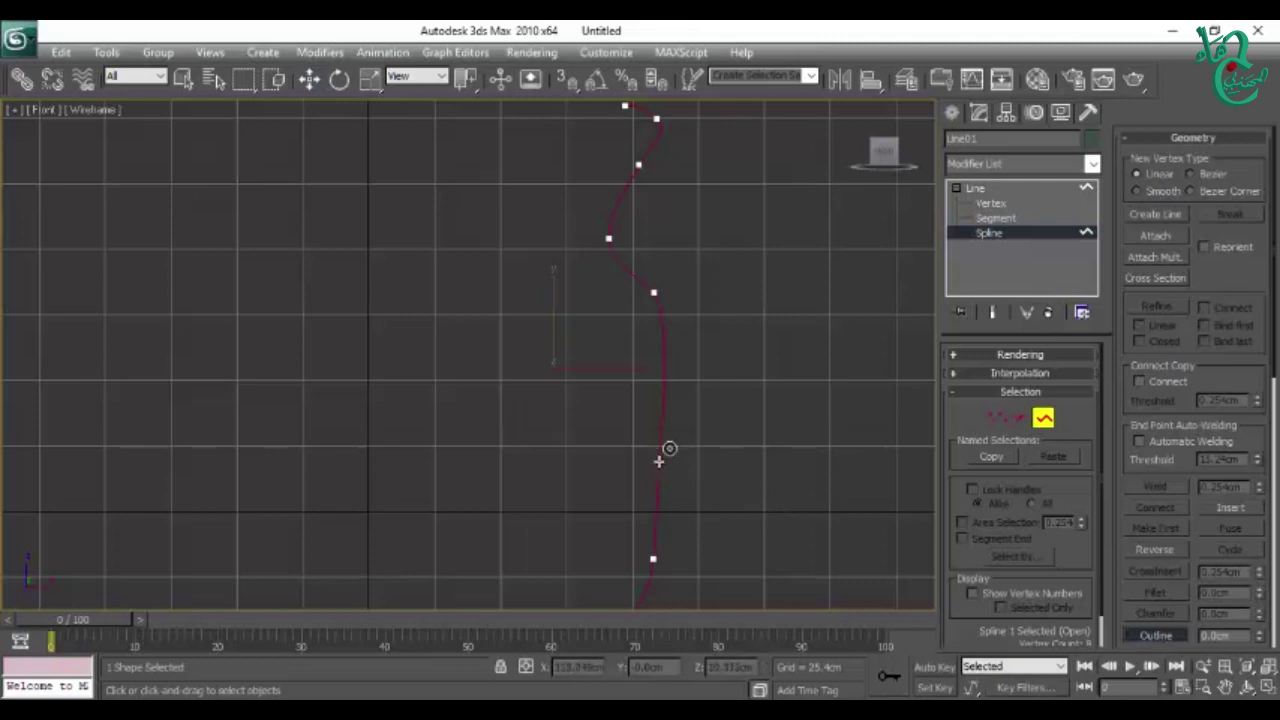
mouse_move(660, 461)
mouse_down()
mouse_move(648, 473)
mouse_move(696, 470)
mouse_up()
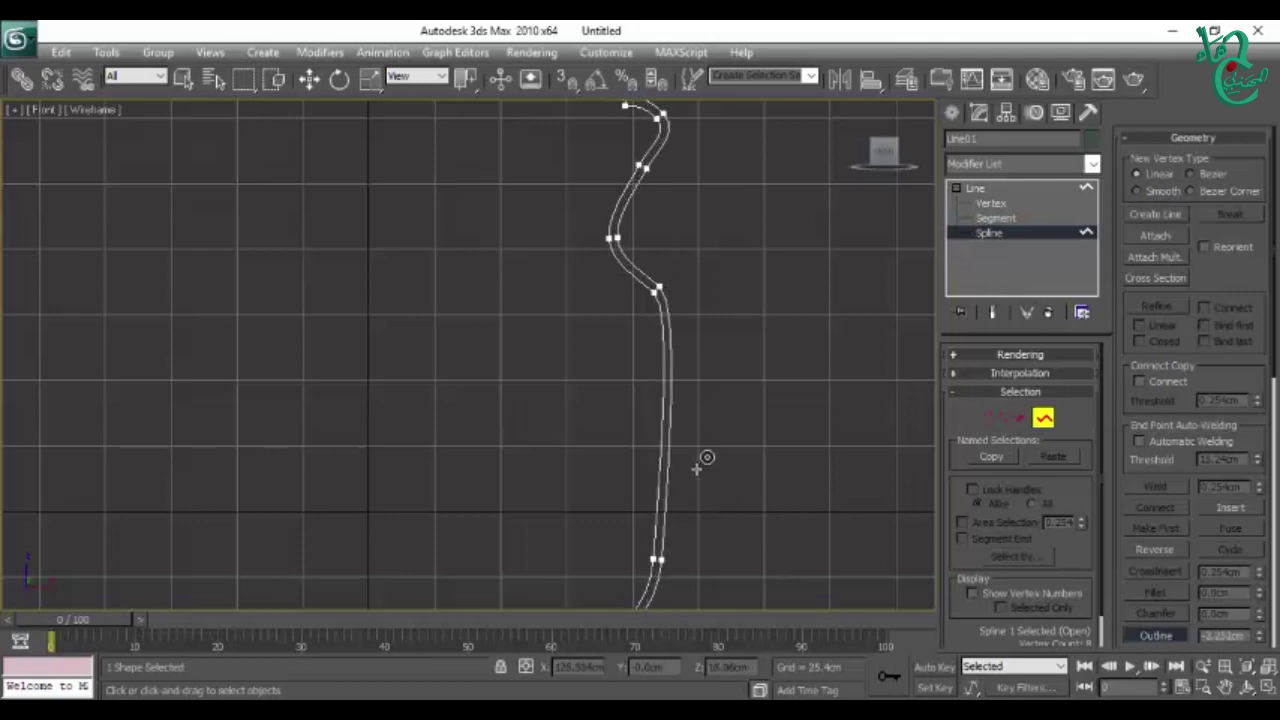
scroll(777, 406, down, 2)
scroll(777, 406, down, 2)
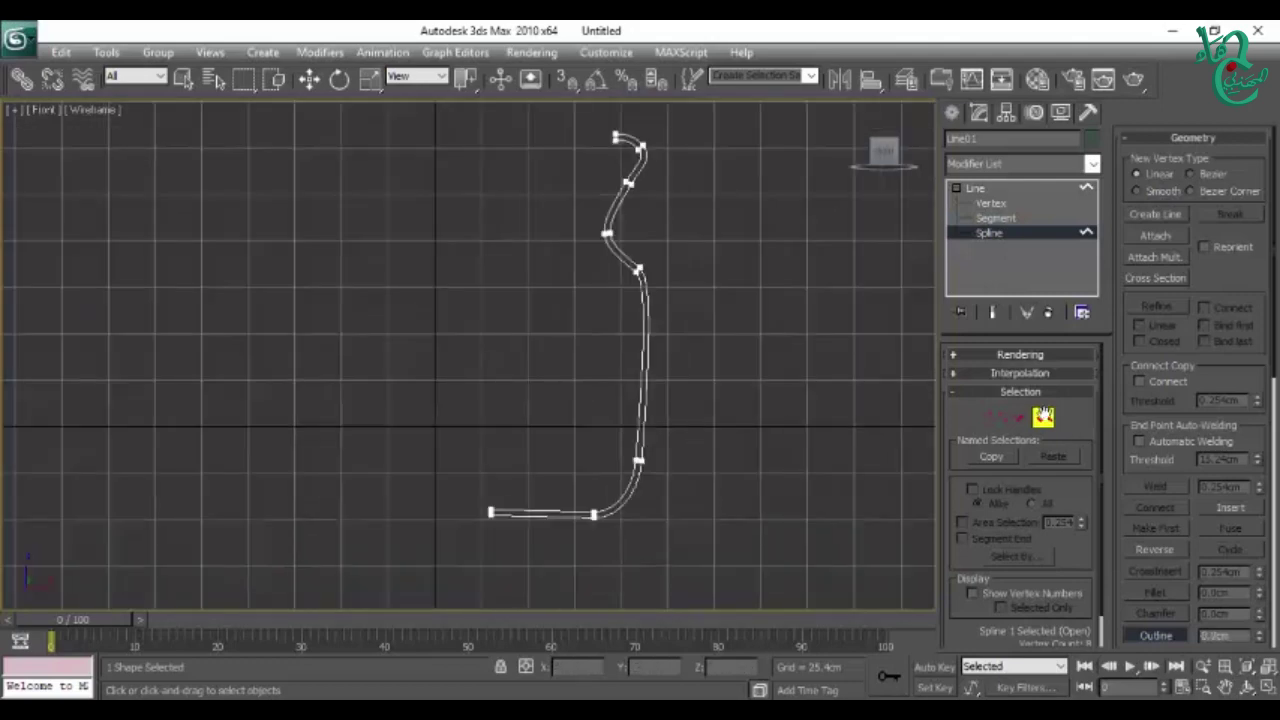
key(ctrl+b)
scroll(723, 371, up, 2)
scroll(757, 343, down, 2)
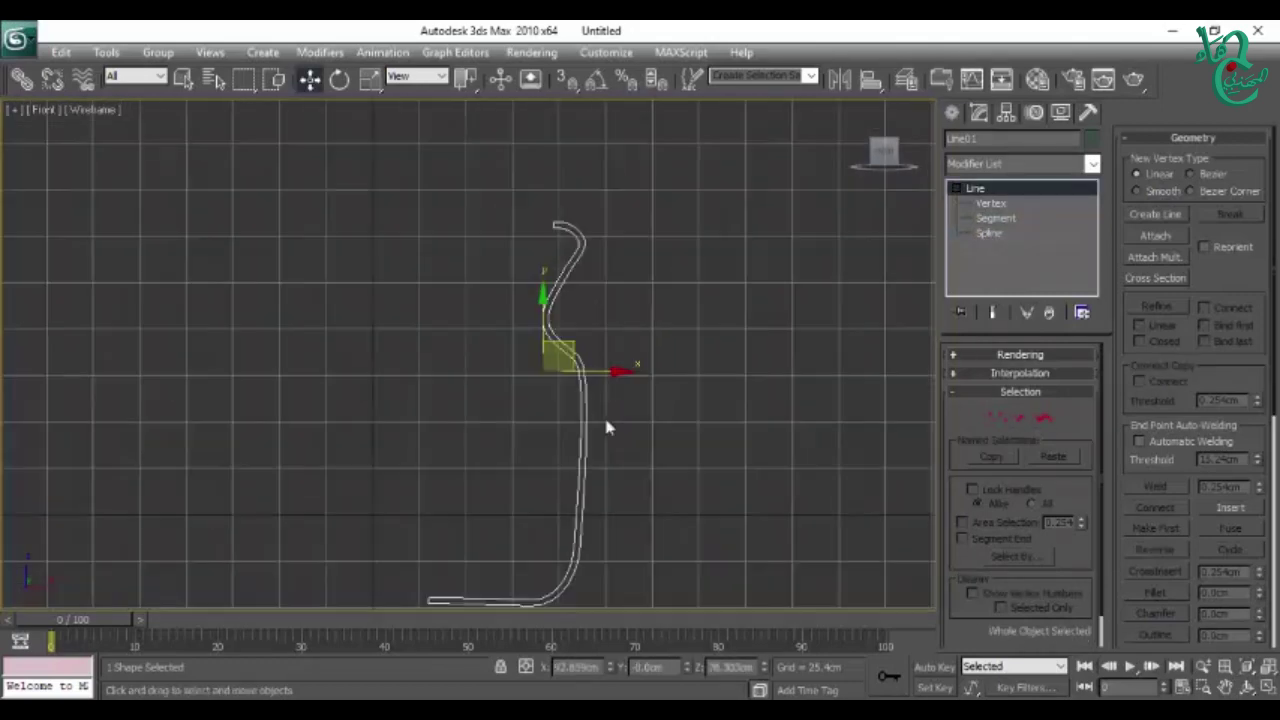
Step: Add a Lathe modifier to Line01, spinning the outlined profile 360 degrees into a vase
click(1000, 203)
click(1000, 234)
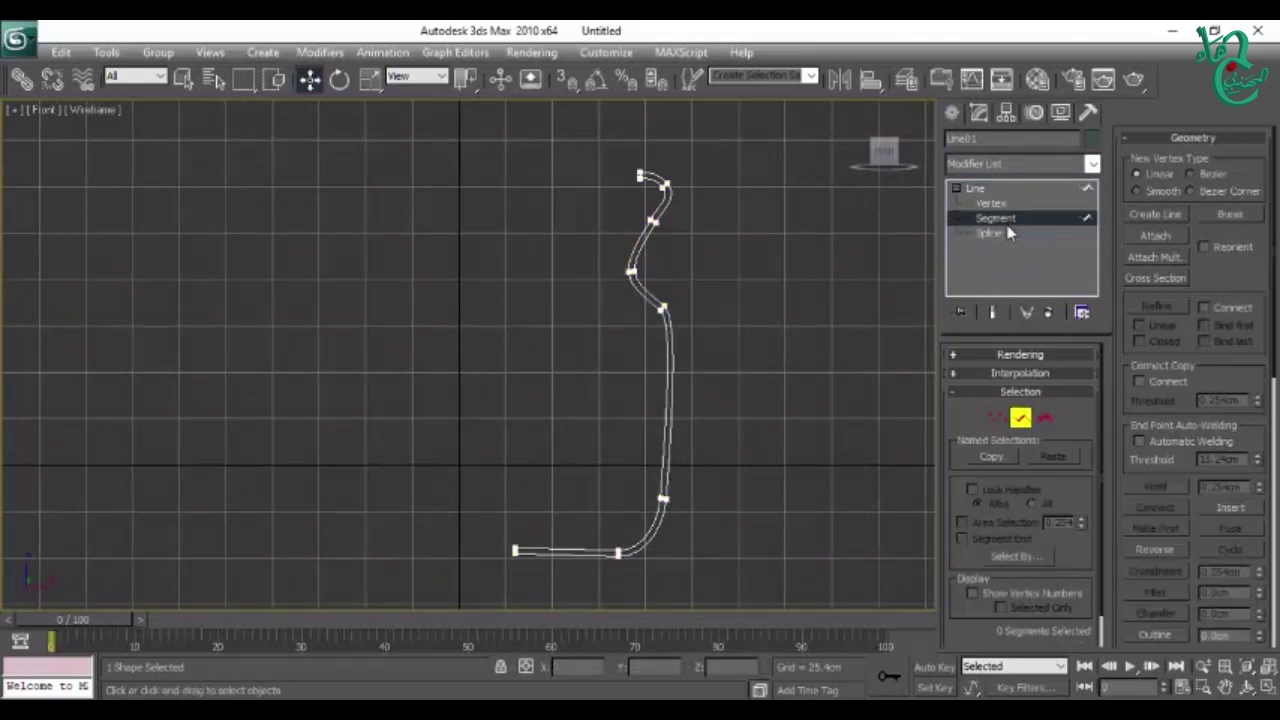
click(1018, 205)
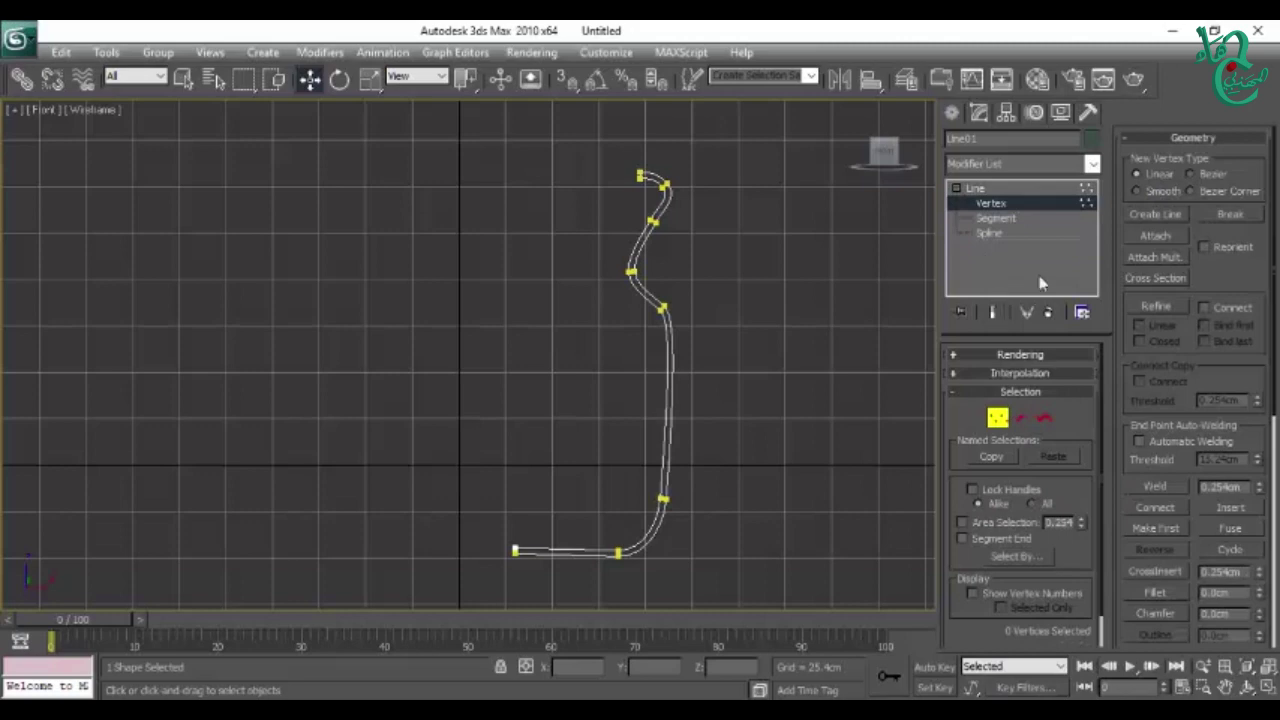
click(985, 188)
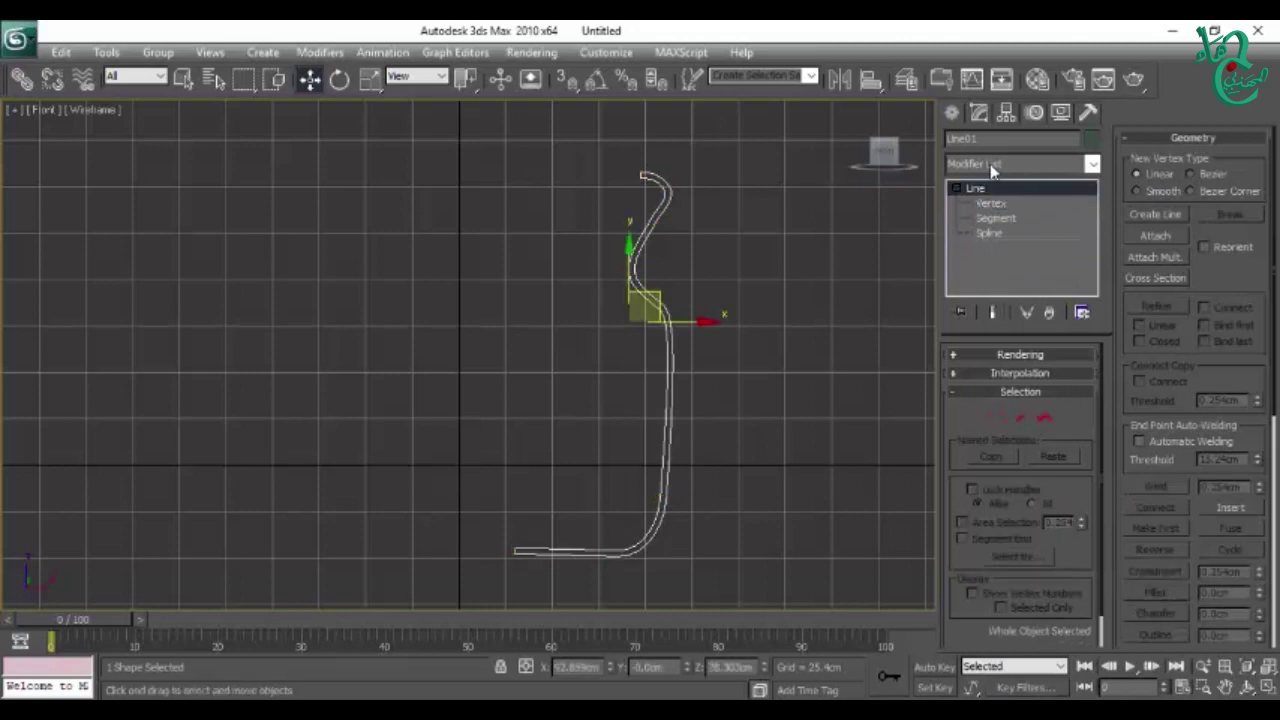
click(1008, 166)
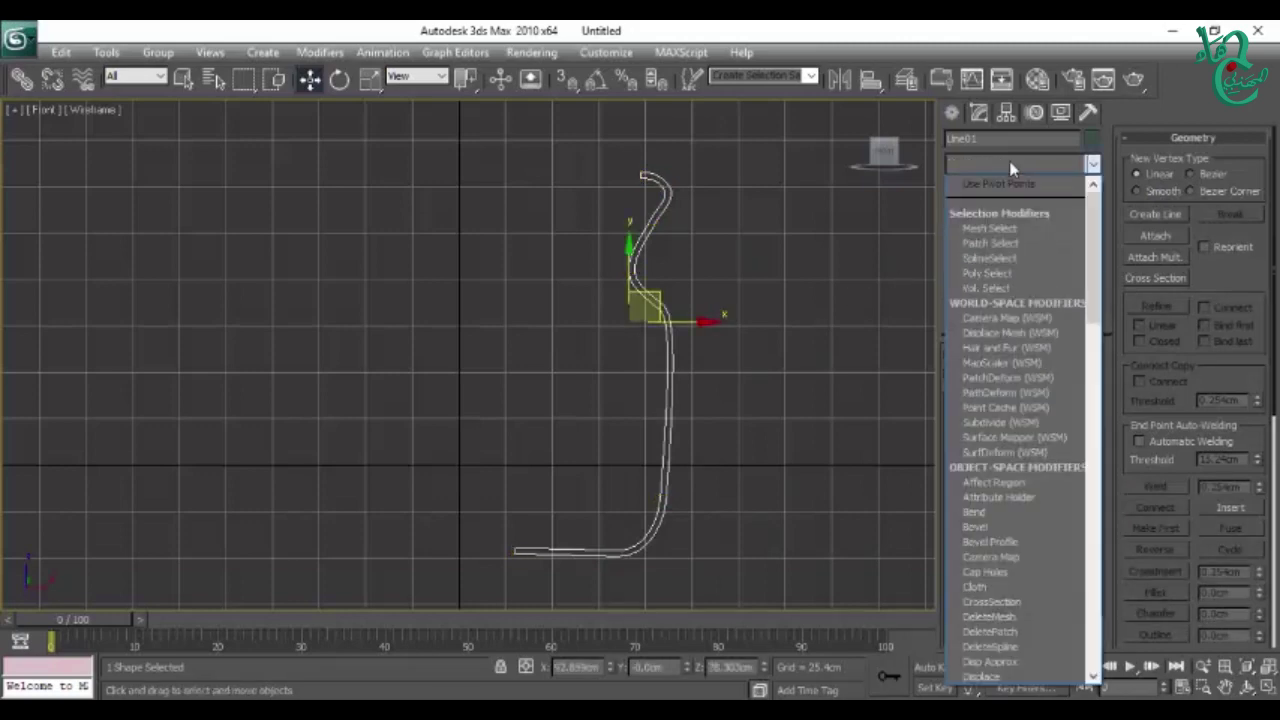
scroll(1010, 170, down, 2)
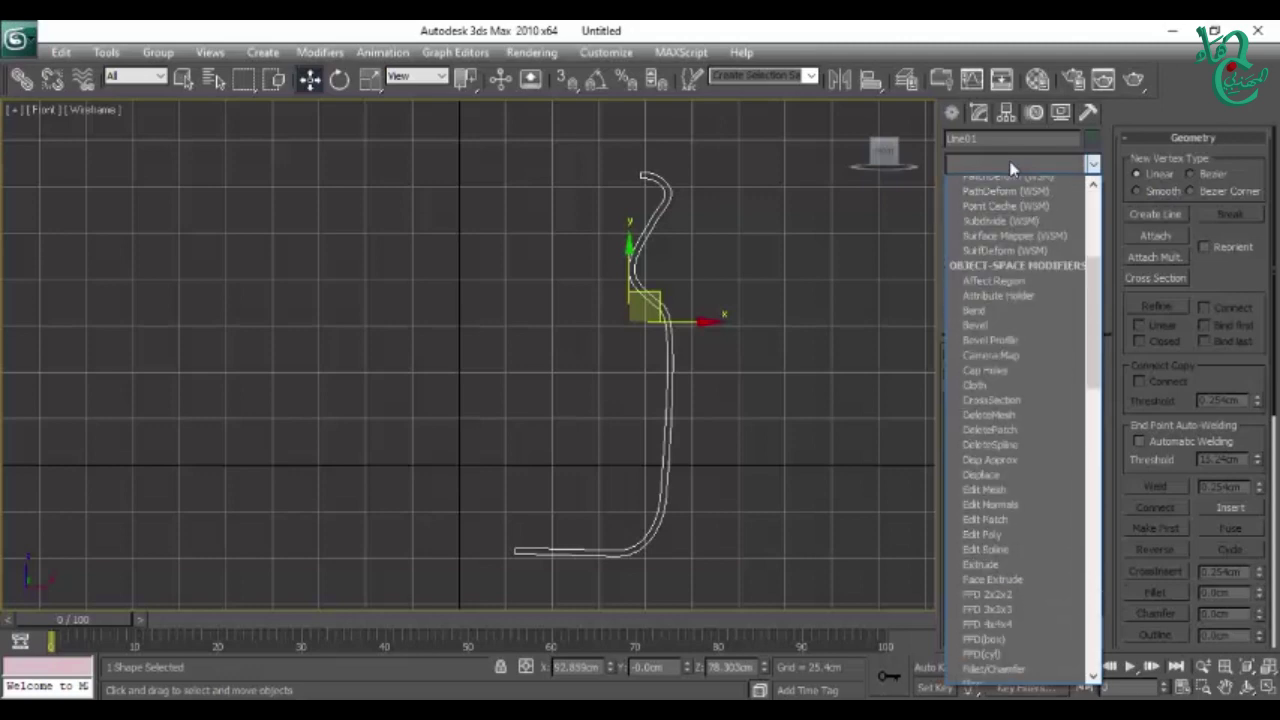
key(l)
click(978, 184)
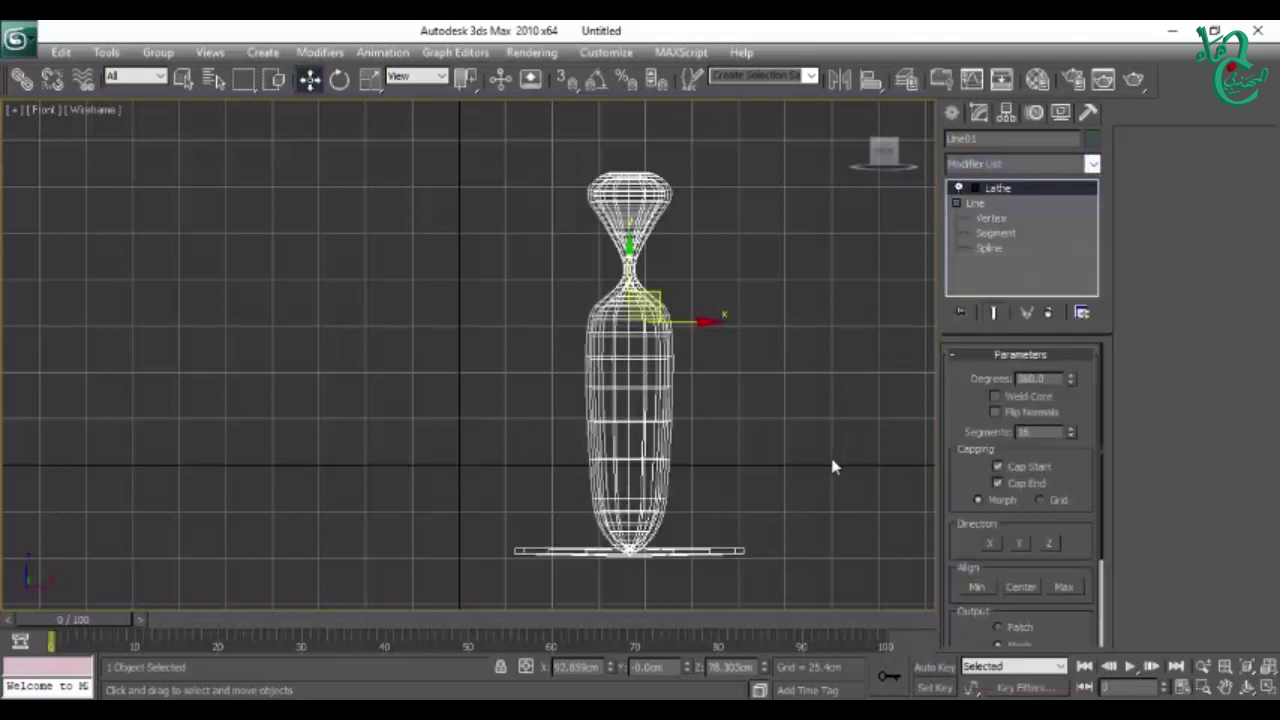
Step: Align the Lathe axis to Min to widen it into a squat jar, in four views
middle_drag(833, 466, 838, 441)
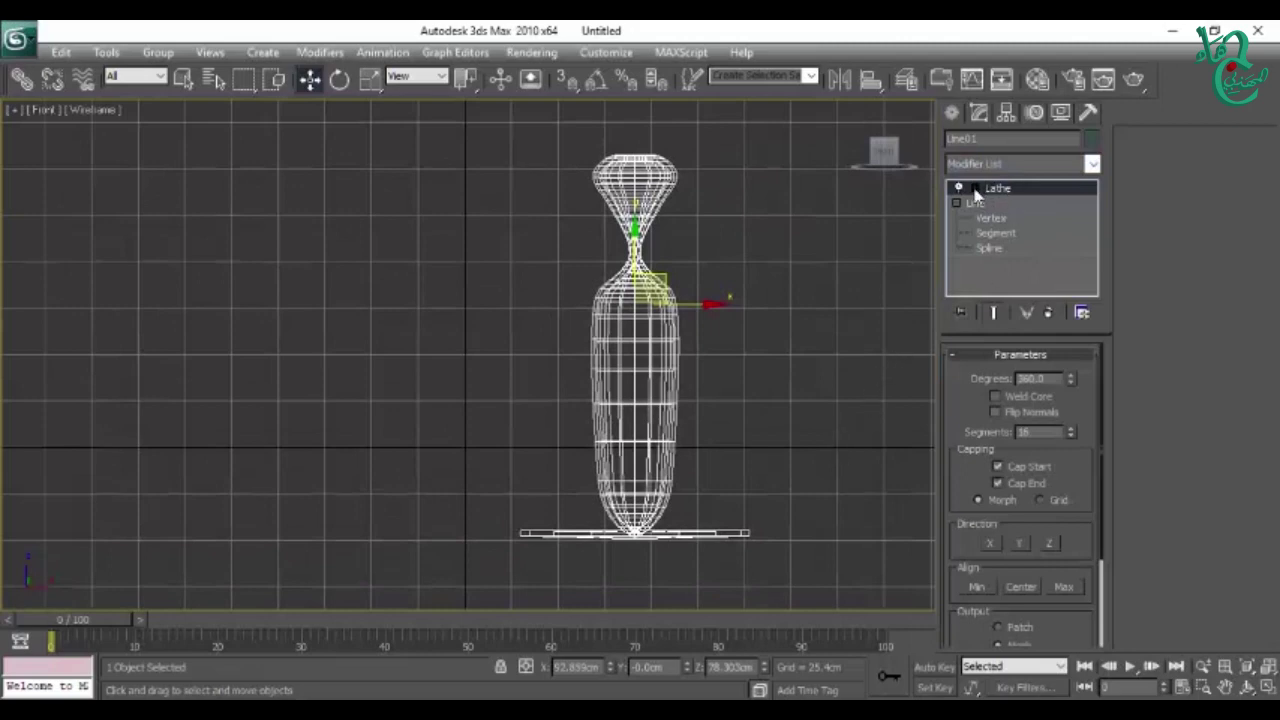
click(977, 588)
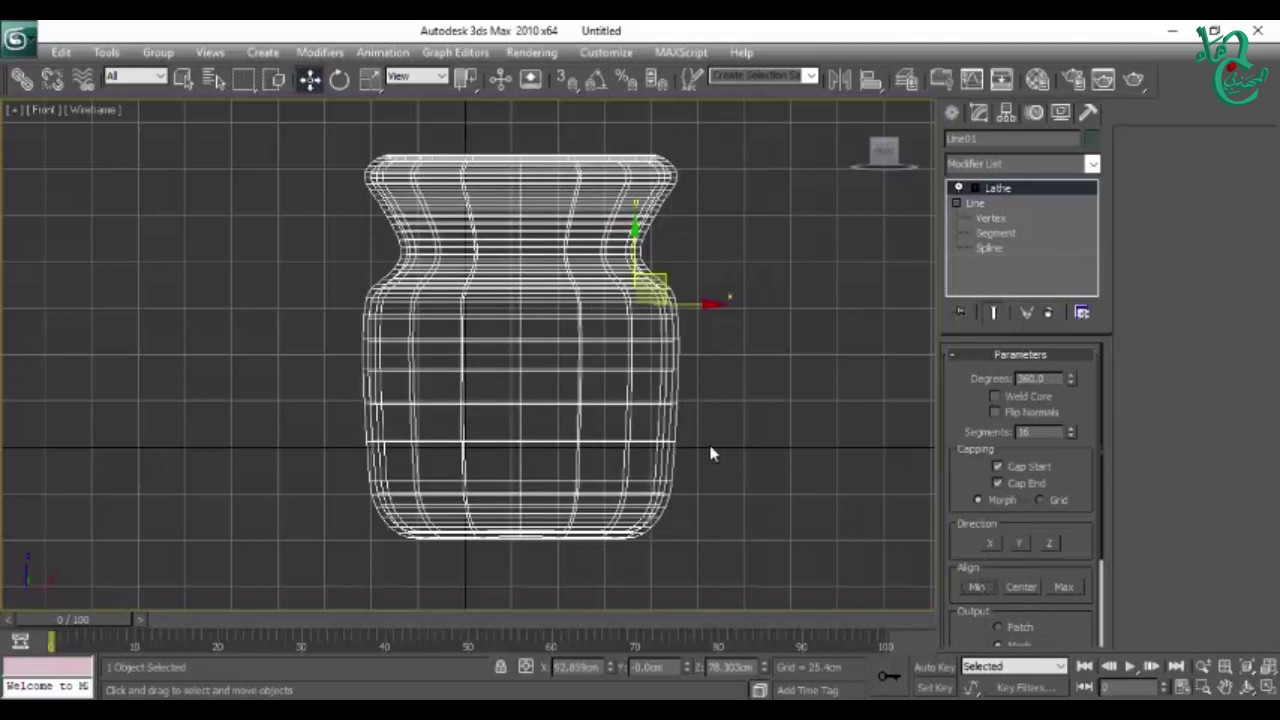
middle_drag(711, 453, 772, 467)
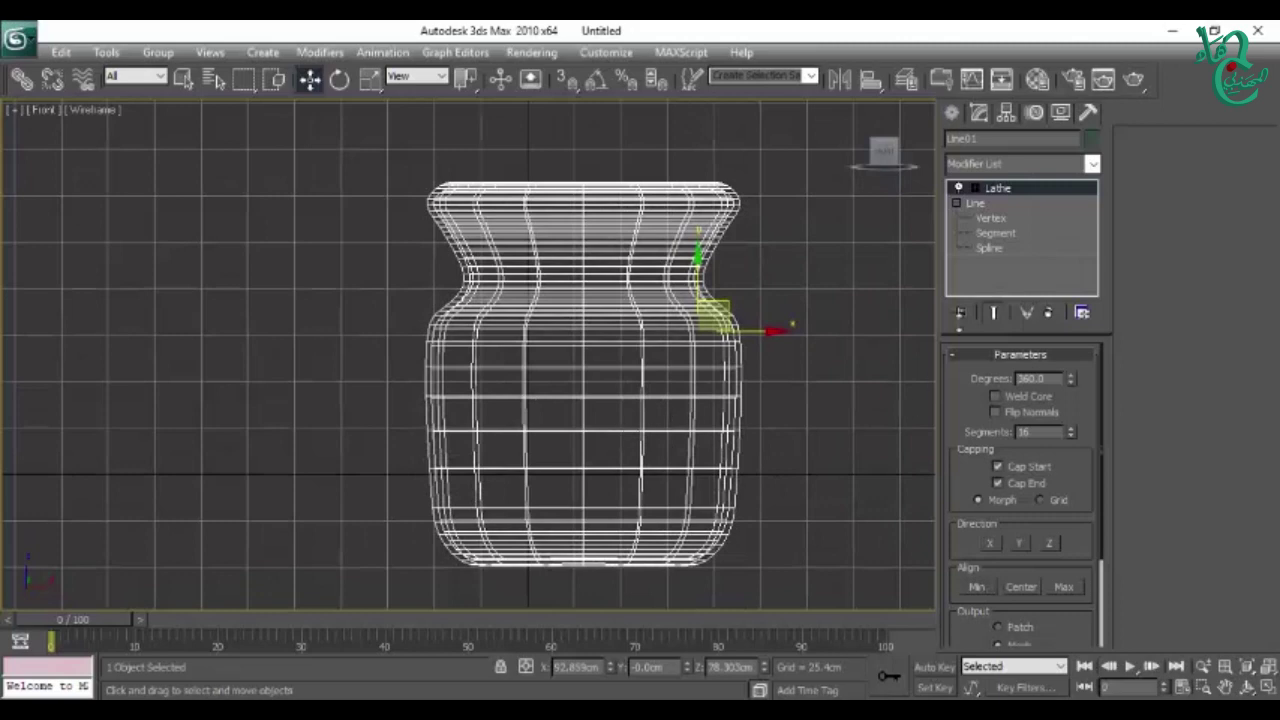
key(alt+w)
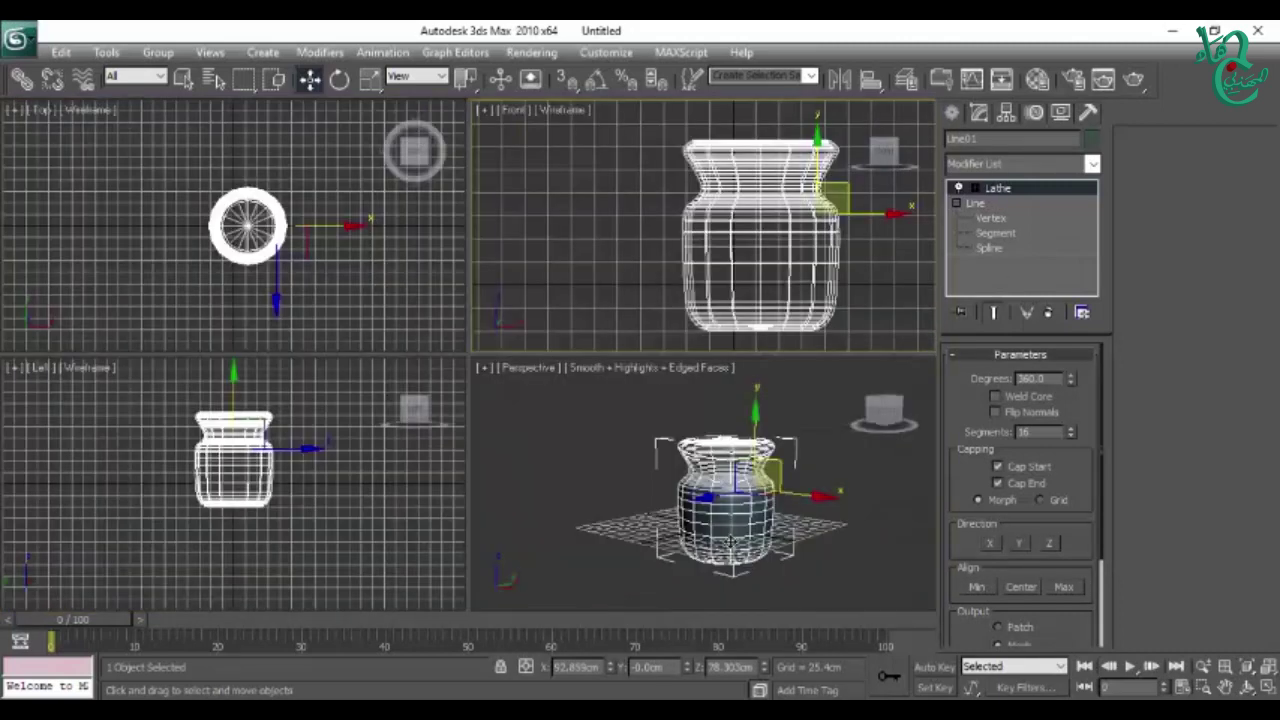
click(626, 501)
alt+middle_drag(626, 501, 680, 470)
click(680, 470)
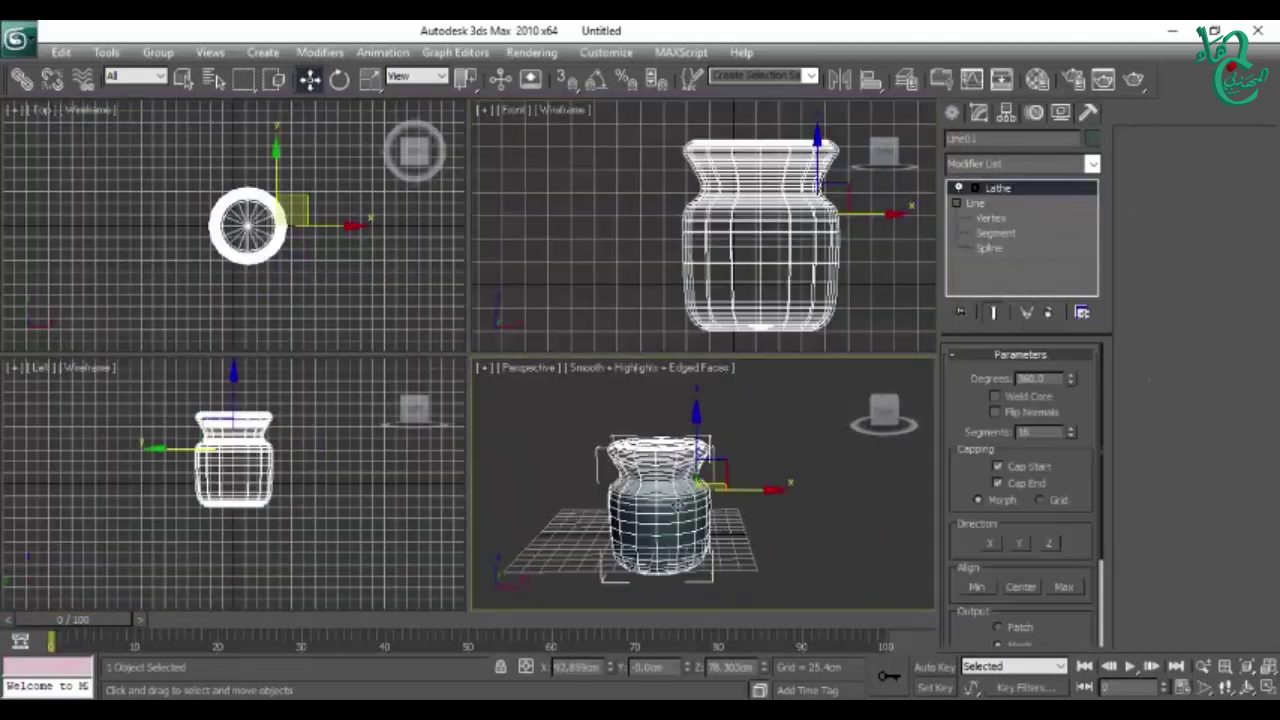
drag(697, 420, 697, 385)
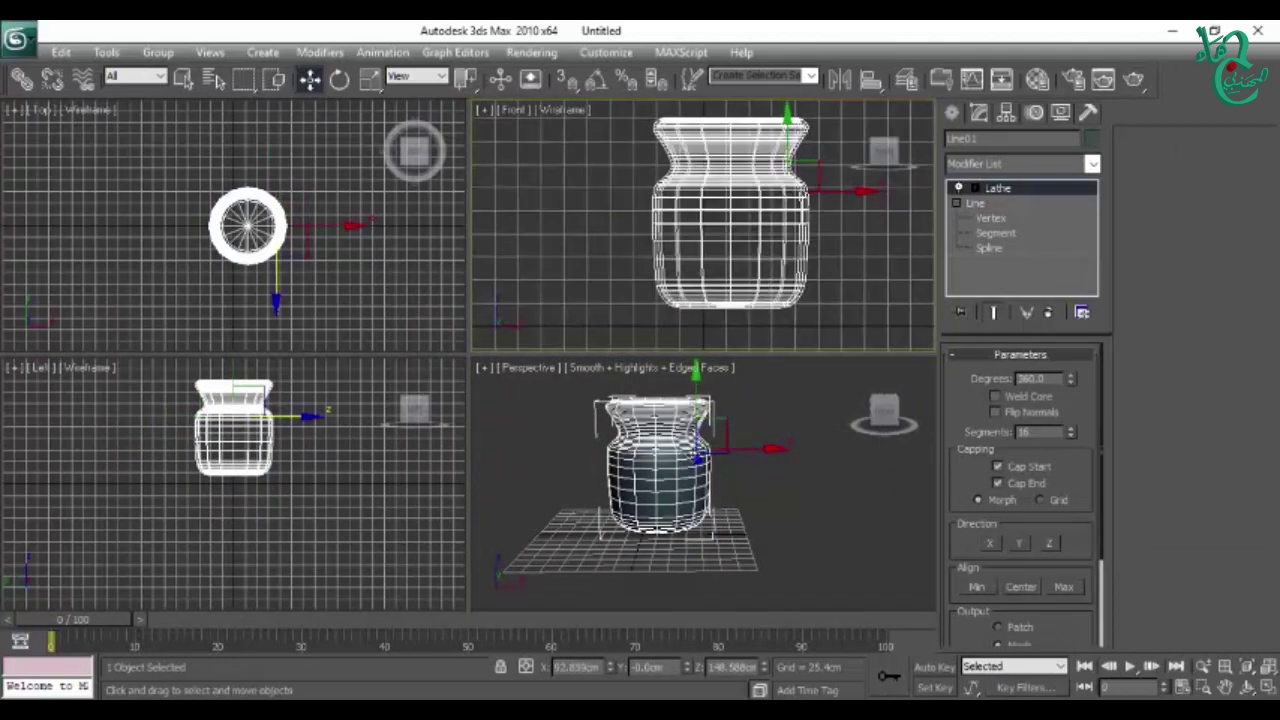
scroll(650, 537, up, 3)
scroll(665, 532, up, 3)
mouse_move(668, 530)
alt+middle_down()
mouse_move(688, 603)
mouse_move(670, 548)
alt+middle_up()
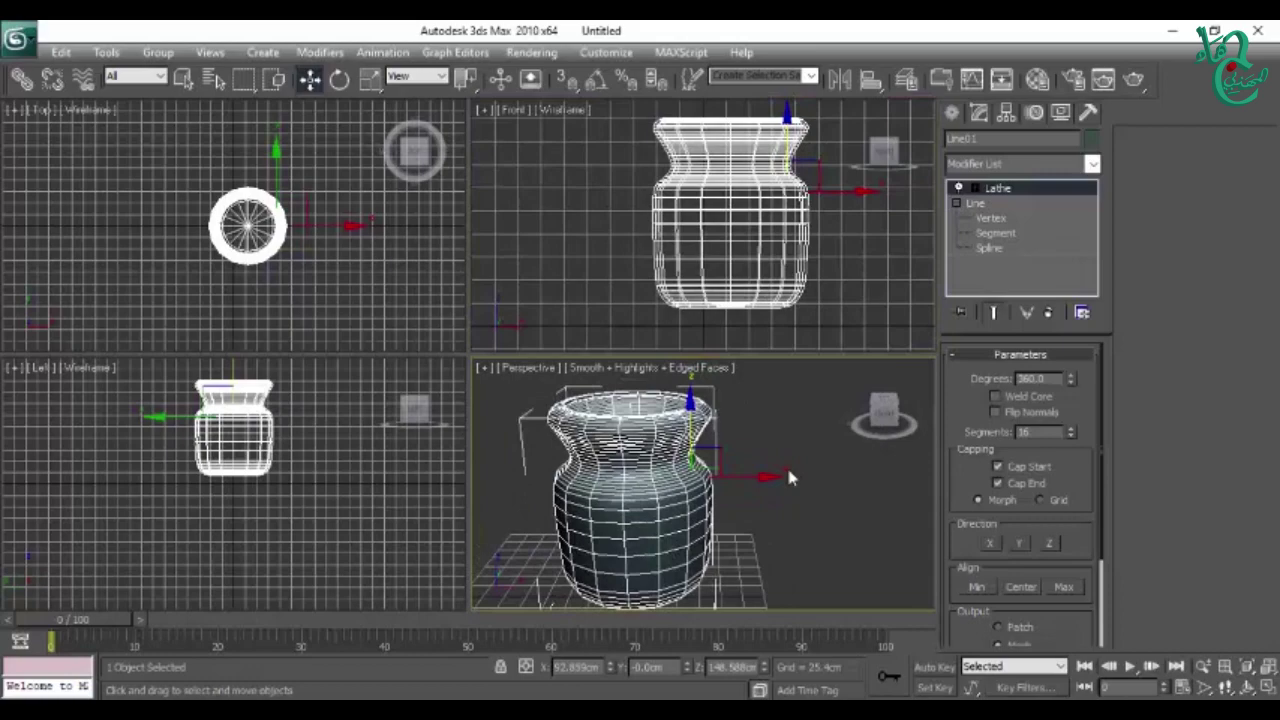
middle_drag(680, 494, 858, 478)
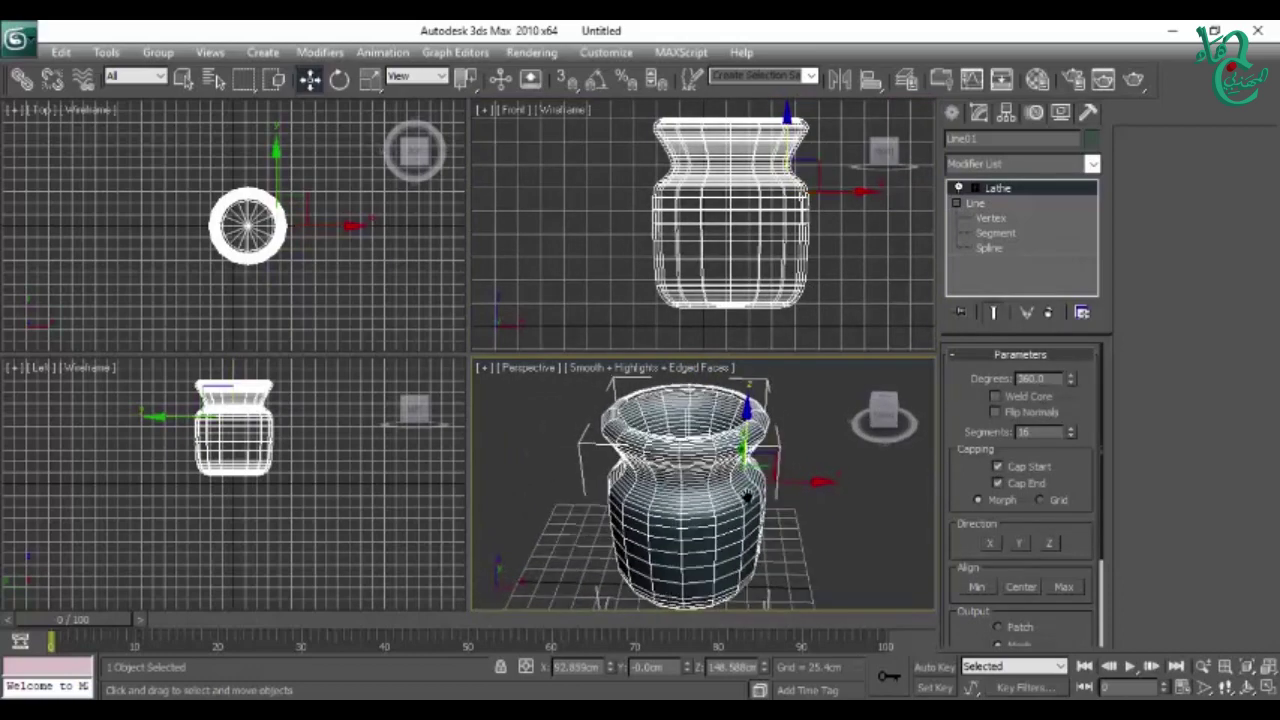
double_click(1040, 379)
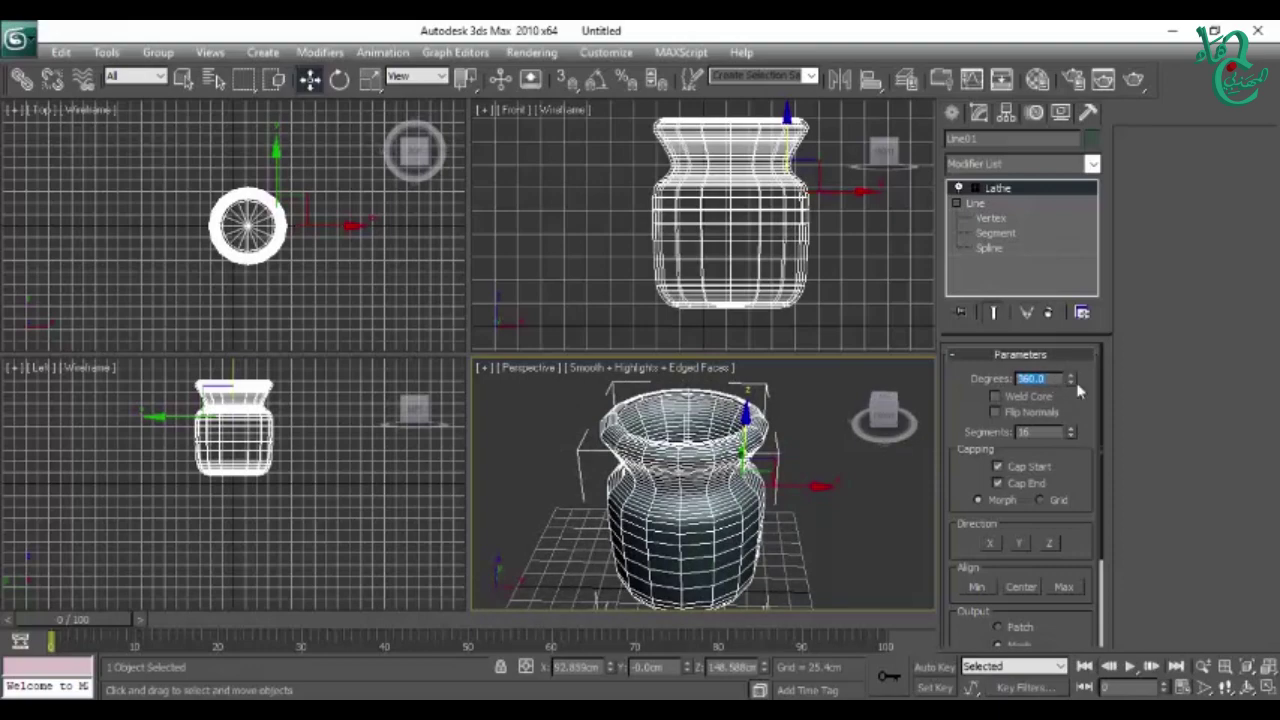
mouse_move(1070, 381)
mouse_down()
mouse_move(1070, 440)
mouse_move(1070, 400)
mouse_up()
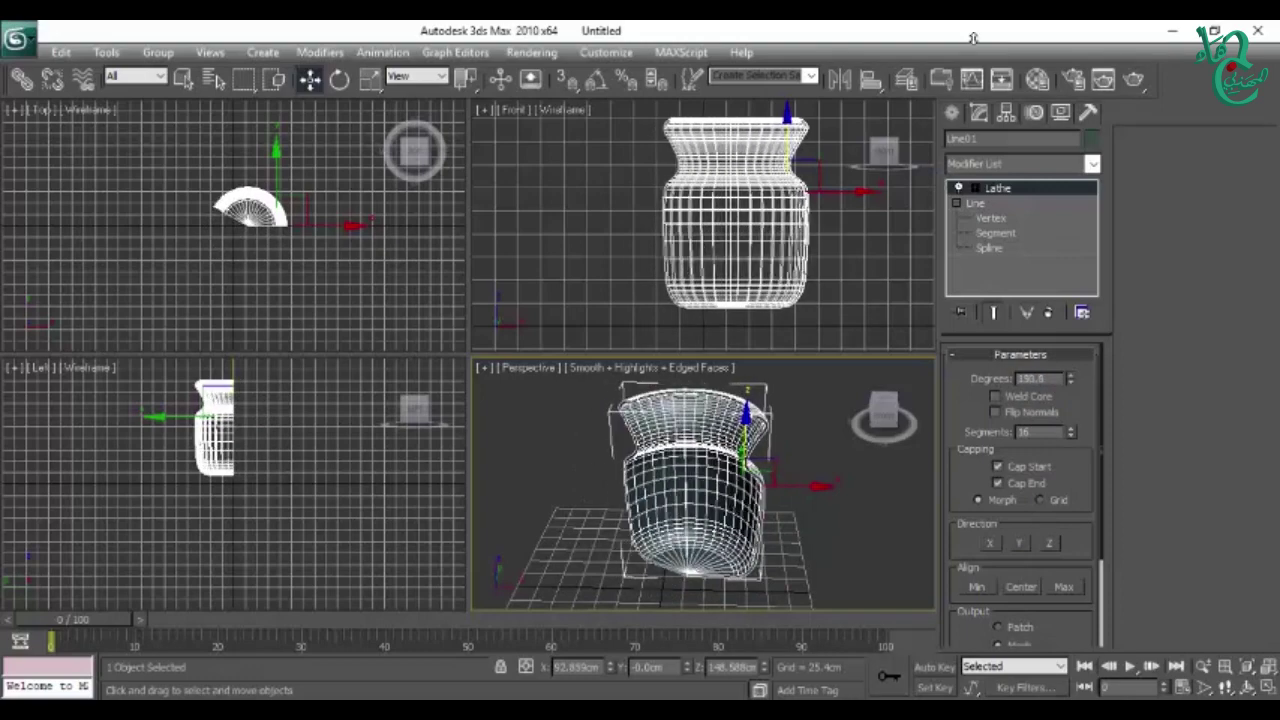
drag(1070, 400, 1070, 470)
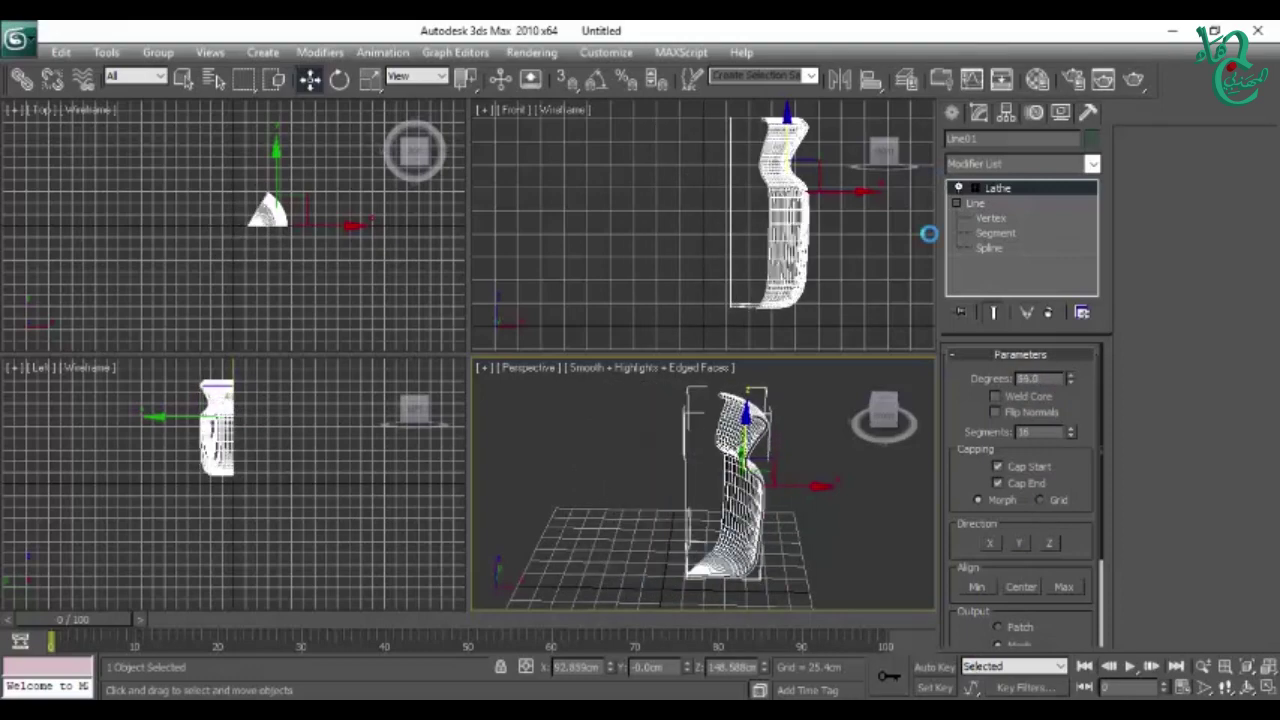
mouse_move(929, 233)
mouse_down()
mouse_move(942, 333)
mouse_move(985, 88)
mouse_move(1037, 703)
mouse_up()
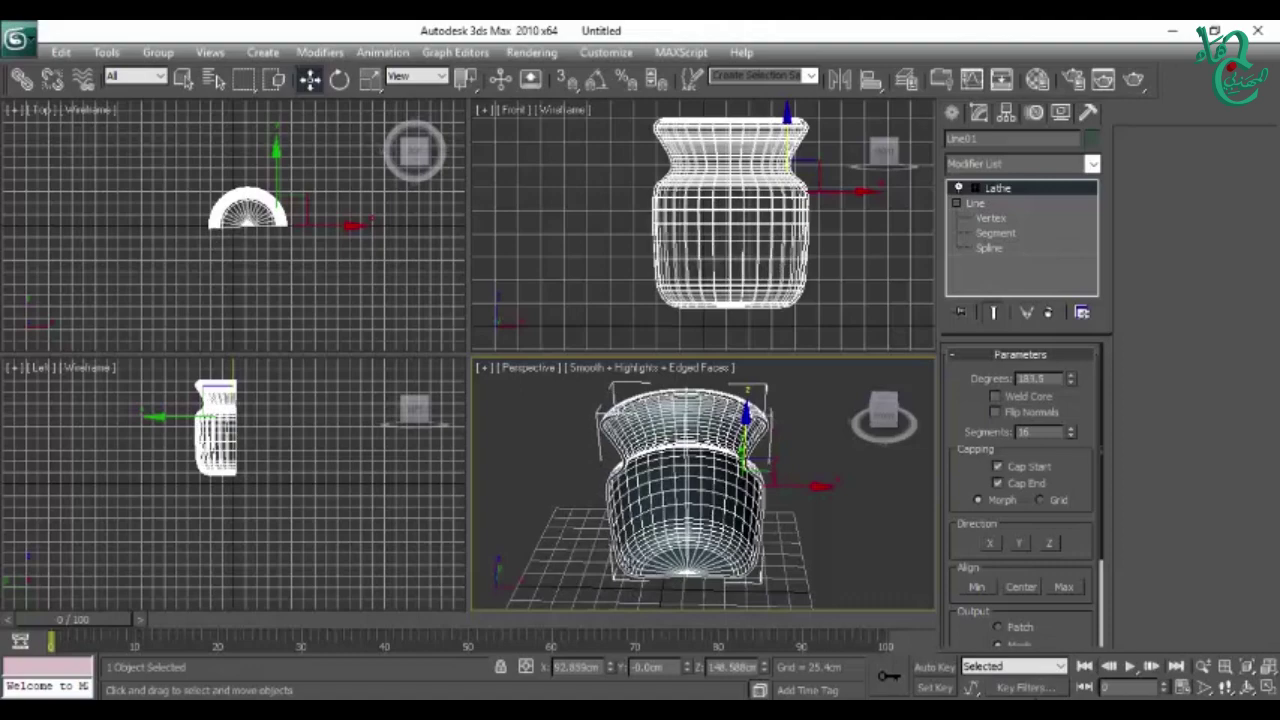
alt+middle_drag(690, 480, 760, 470)
drag(1069, 377, 1117, 552)
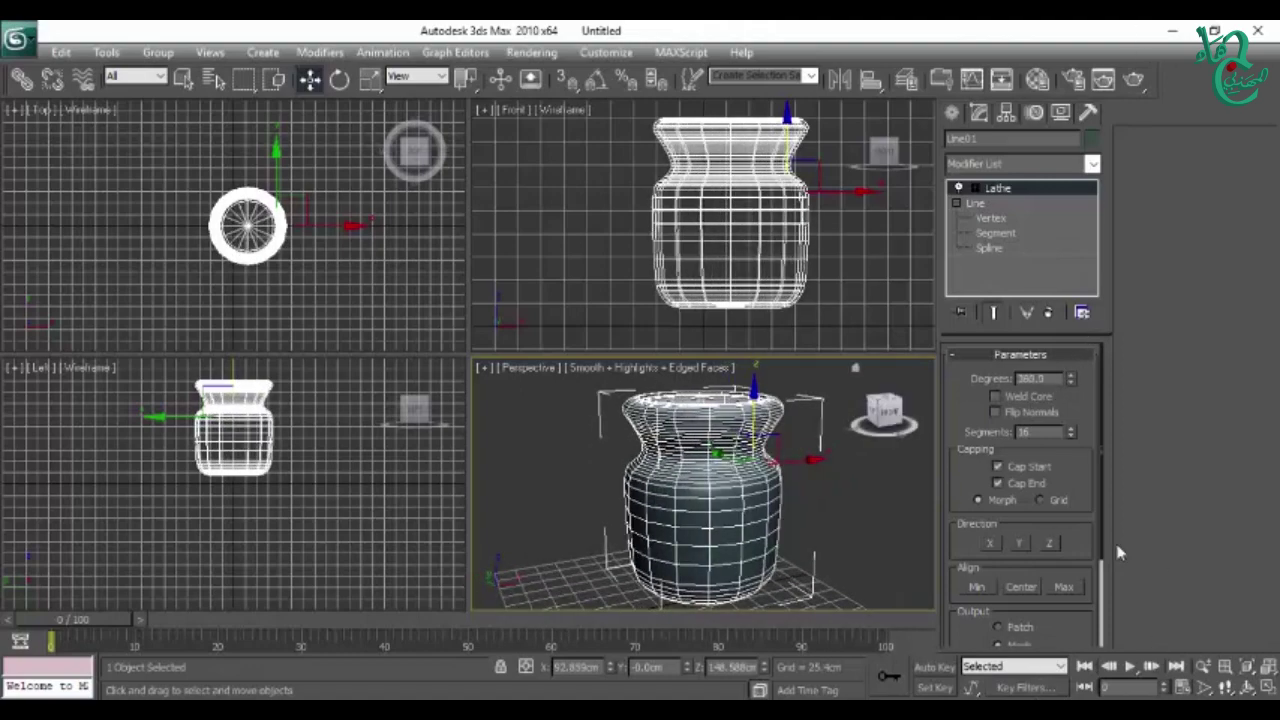
Step: Maximize the Perspective view, turn Edged Faces off, then restore the four-view layout
key(alt+w)
mouse_move(711, 374)
alt+middle_down()
mouse_move(570, 455)
mouse_move(598, 393)
alt+middle_up()
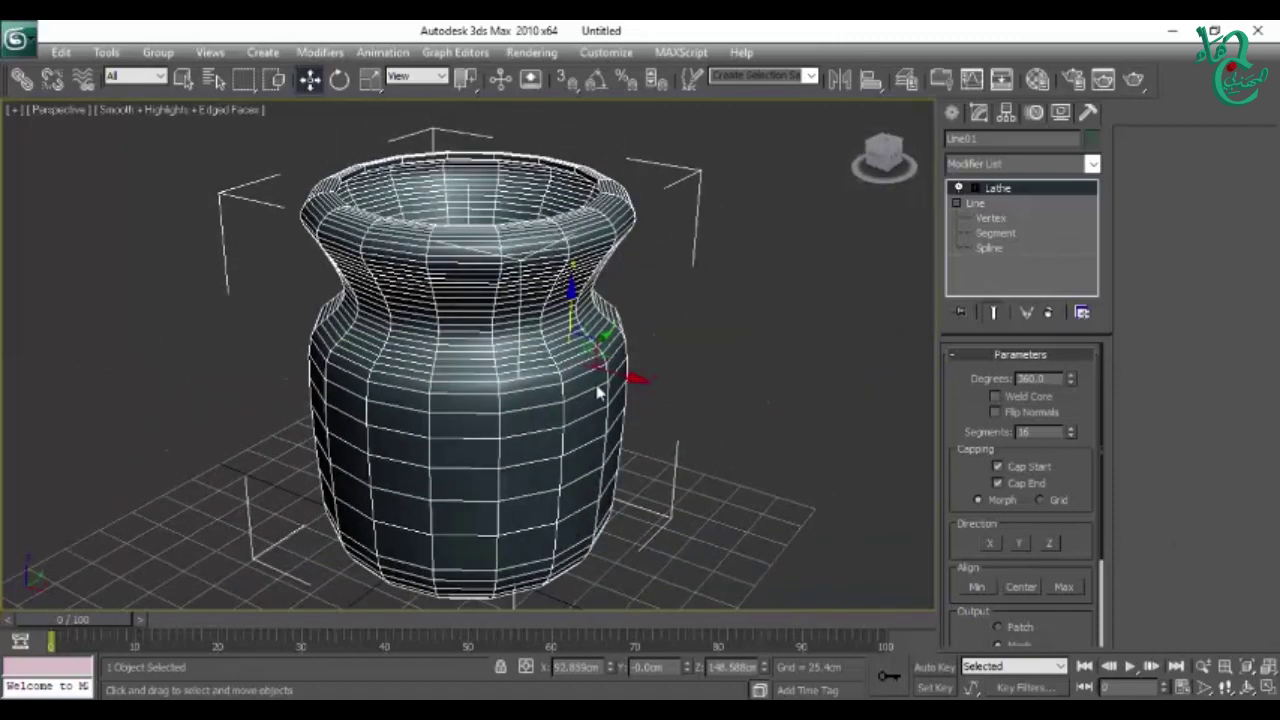
key(F4)
scroll(597, 393, up, 3)
scroll(694, 463, up, 2)
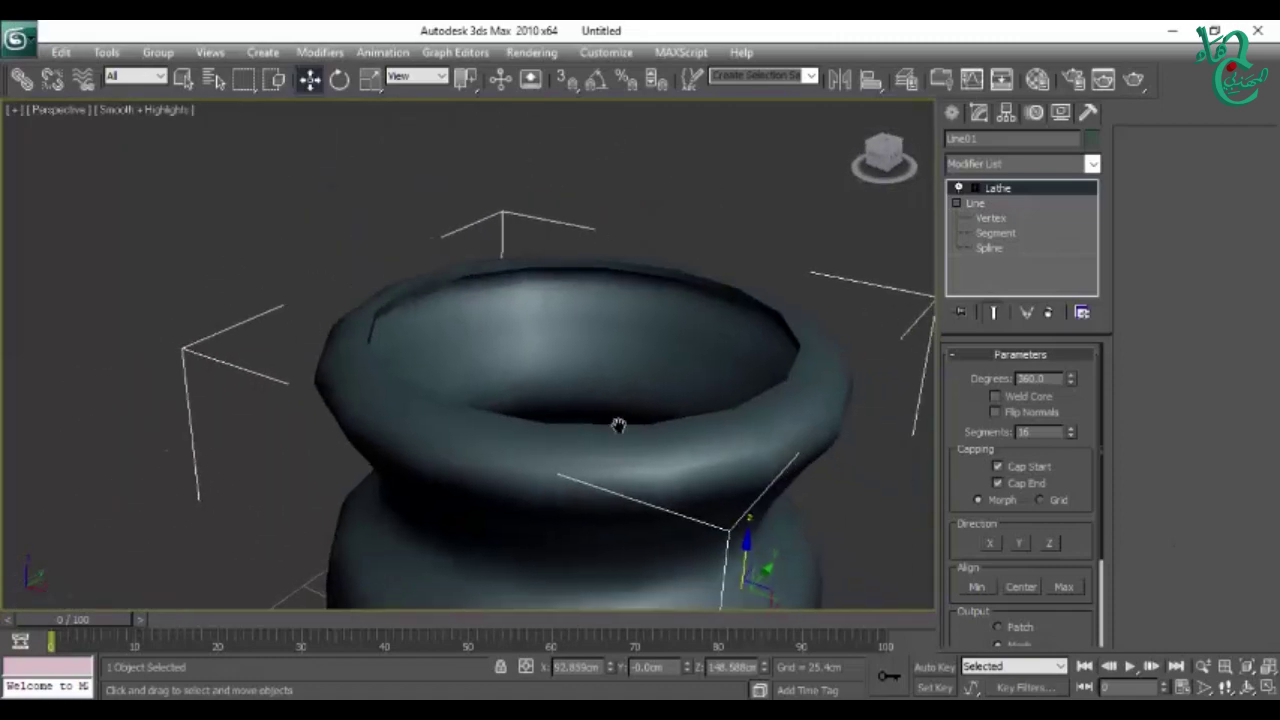
scroll(643, 363, up, 1)
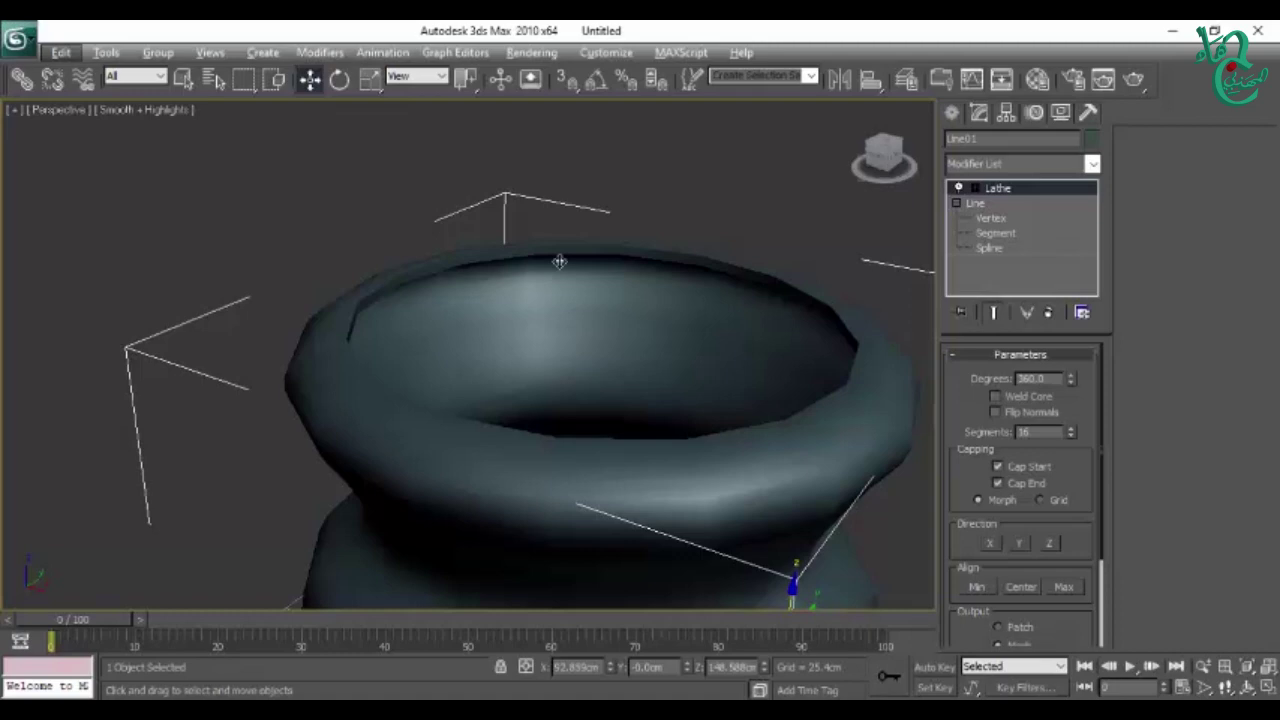
scroll(731, 314, down, 3)
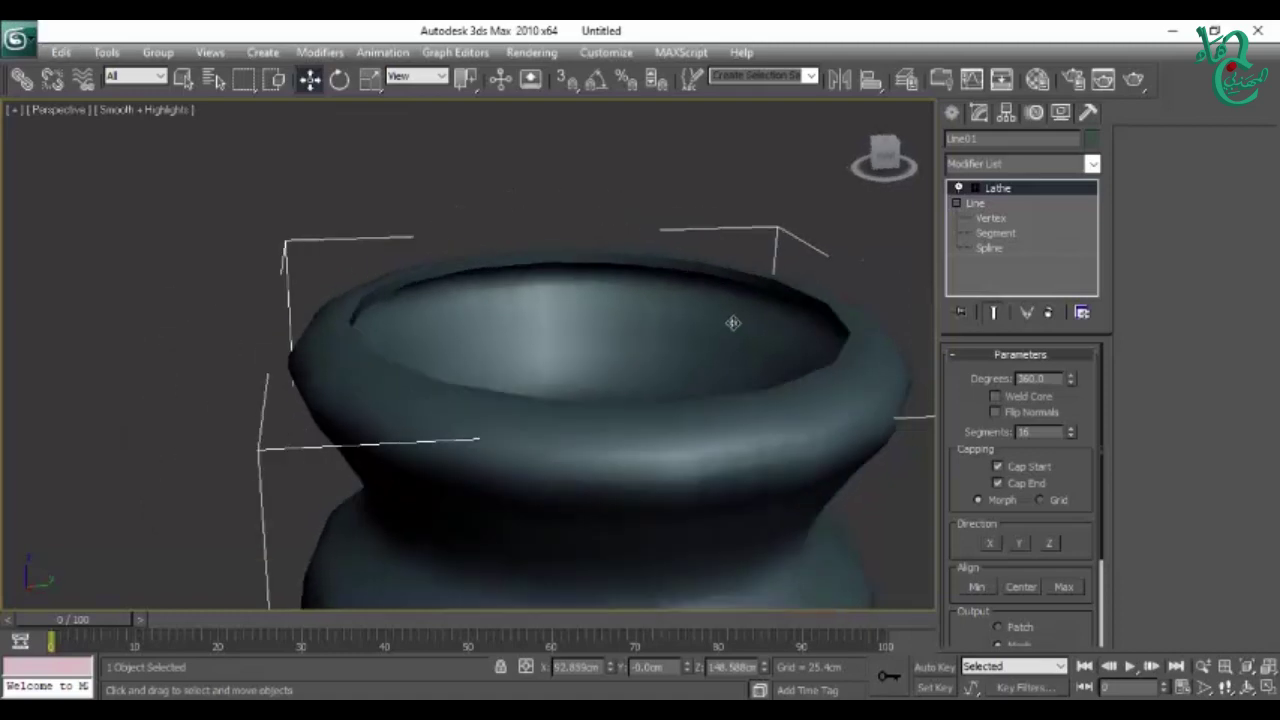
key(alt+w)
Step: In the Front view, open Line01's Vertex level and select the two top profile vertices
click(763, 227)
scroll(772, 250, up, 3)
click(995, 222)
scroll(800, 220, up, 2)
scroll(809, 223, up, 1)
scroll(770, 213, up, 1)
drag(770, 213, 792, 241)
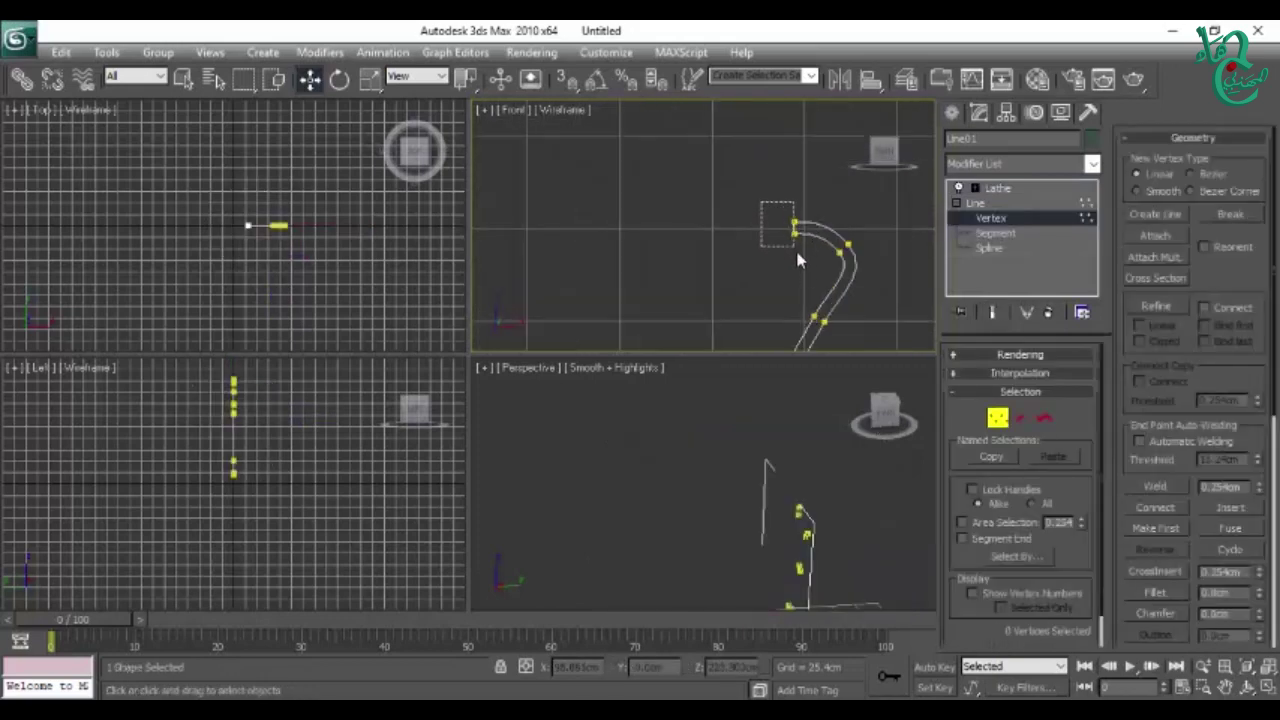
Step: Fillet the top vertices of the profile to round the vase's lip
click(1155, 593)
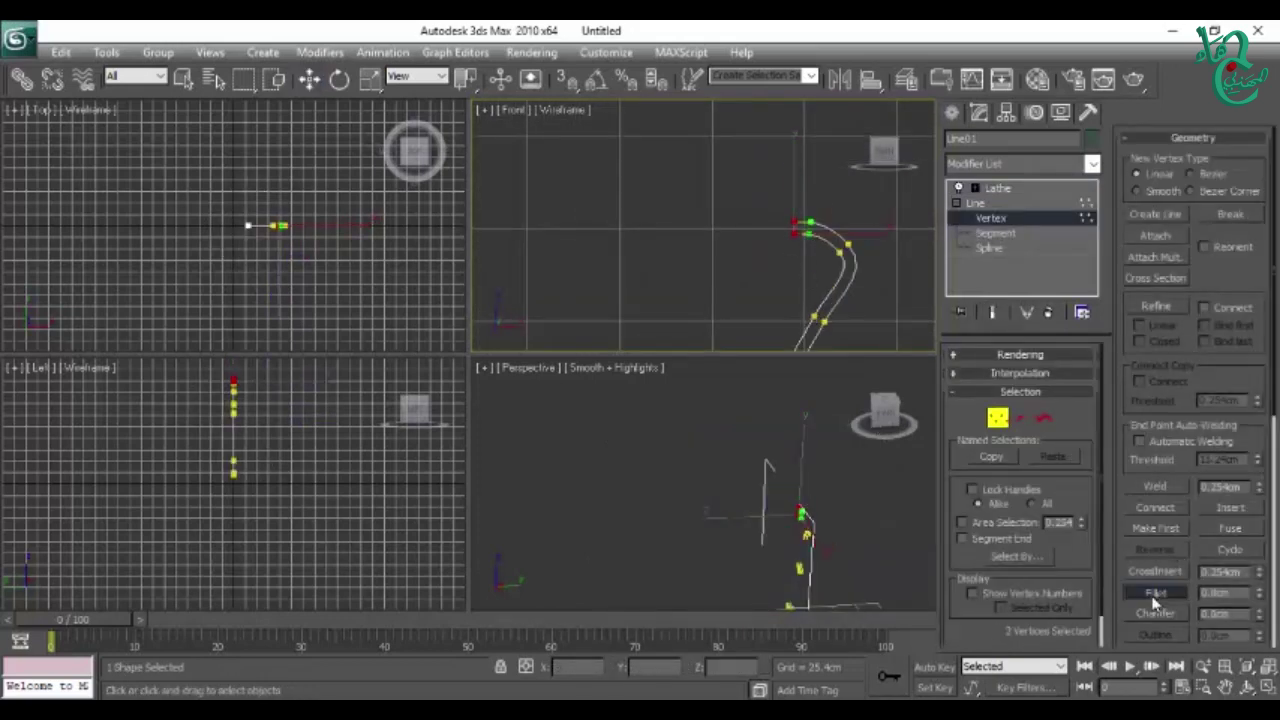
drag(812, 220, 755, 172)
middle_drag(755, 172, 634, 229)
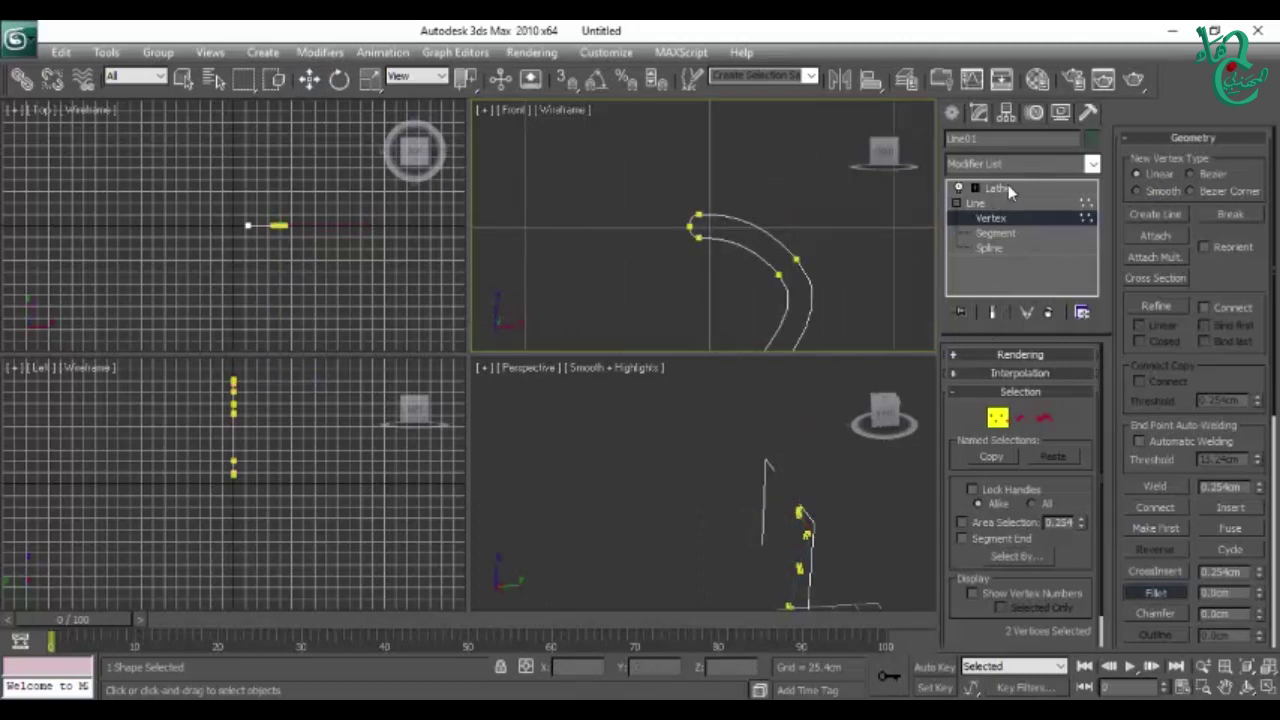
click(997, 188)
Step: Set the Lathe Segments to 32 for a smoother vase and orbit to inspect it
key(w)
key(z)
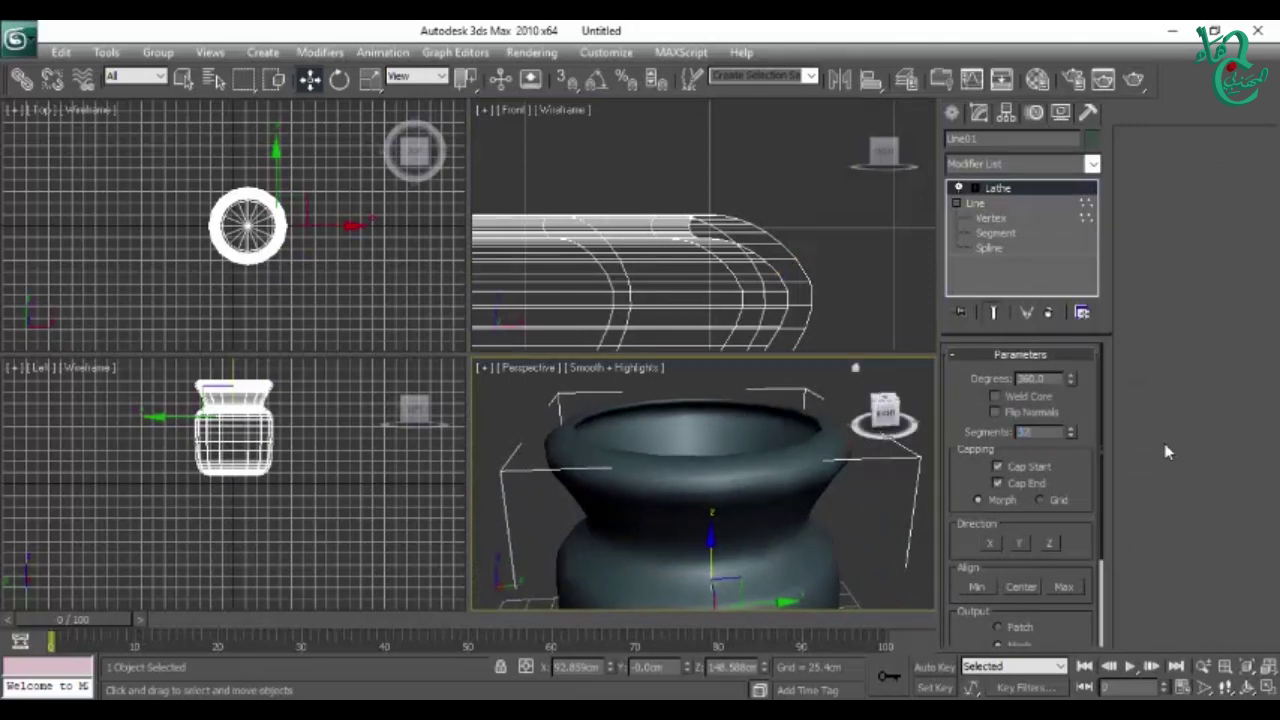
key(Return)
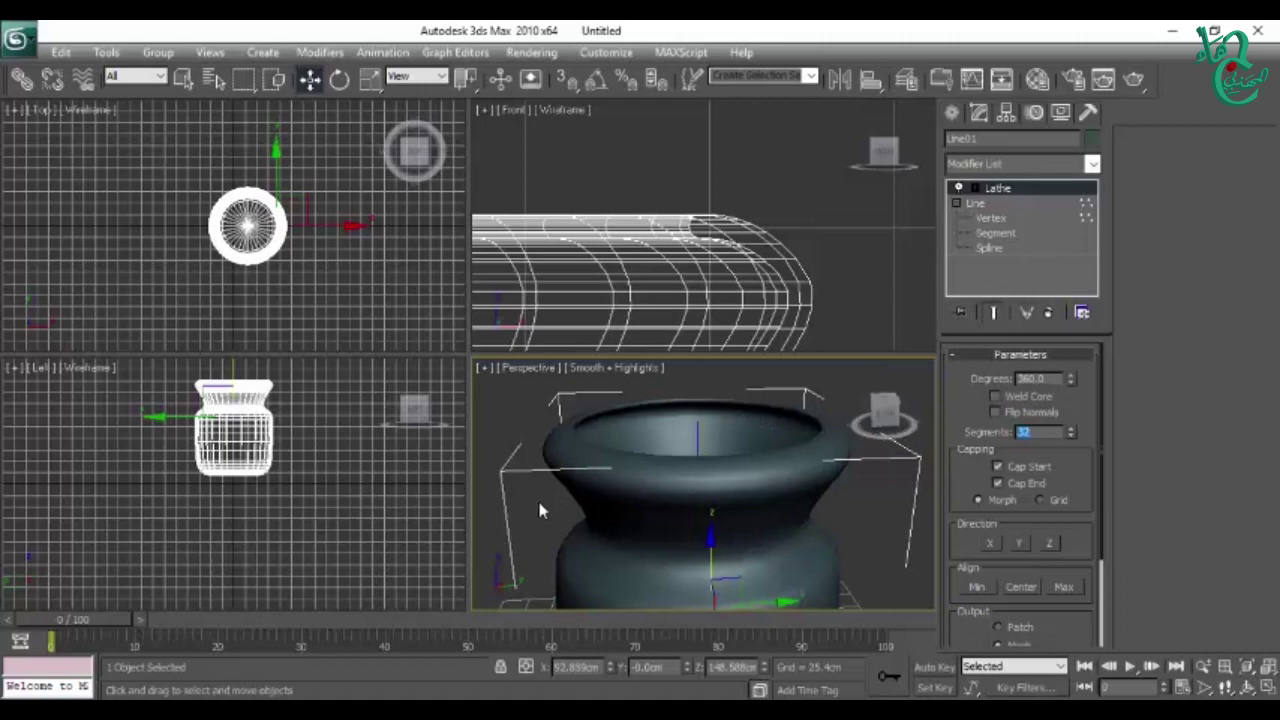
scroll(540, 510, down, 5)
scroll(543, 509, down, 3)
key(alt+w)
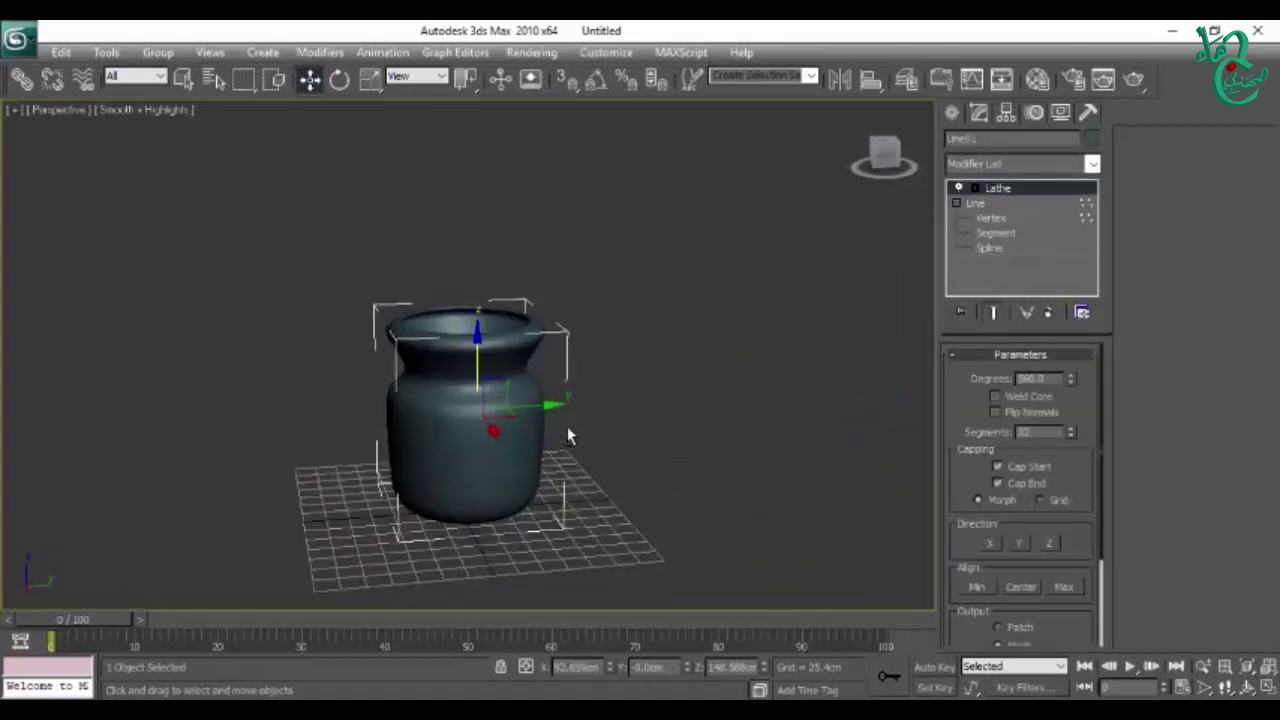
scroll(567, 426, up, 5)
scroll(567, 426, down, 3)
mouse_move(567, 426)
alt+middle_down()
mouse_move(687, 377)
mouse_move(635, 463)
alt+middle_up()
alt+middle_drag(665, 388, 891, 386)
click(1008, 218)
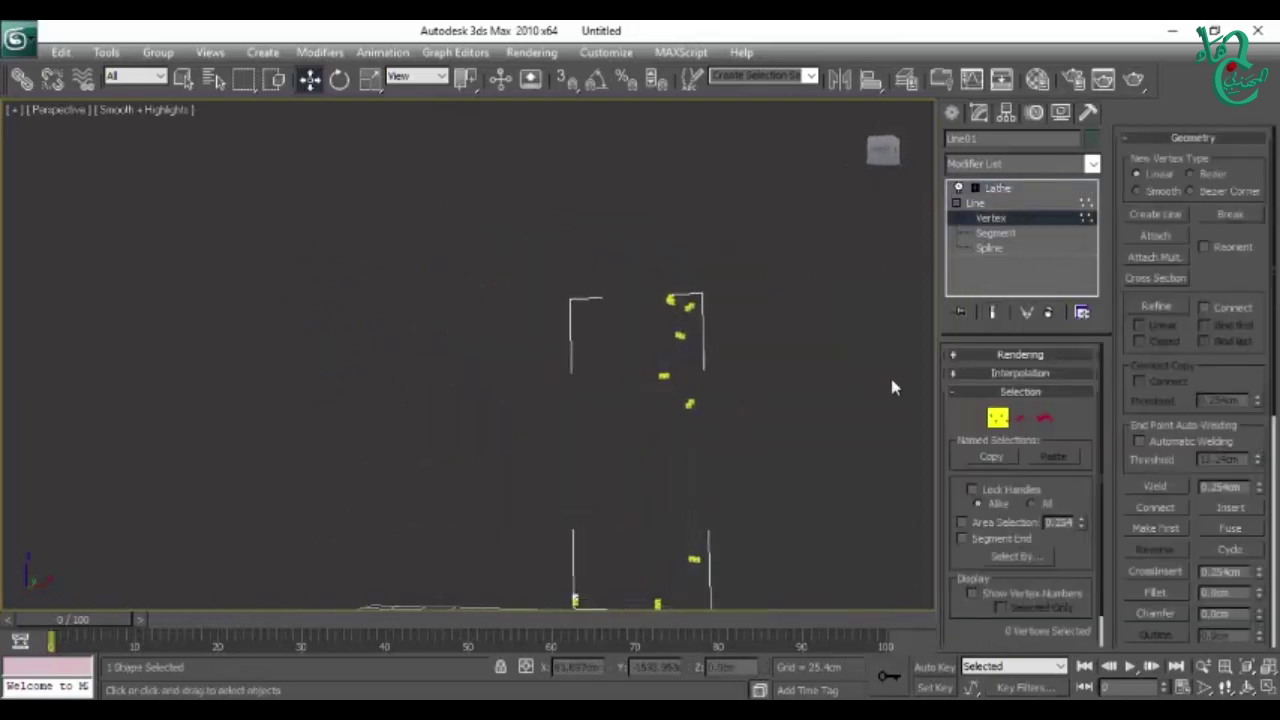
Step: Pull two middle profile vertices inward to narrow the vase's neck
alt+middle_drag(709, 434, 672, 398)
alt+middle_drag(745, 446, 712, 443)
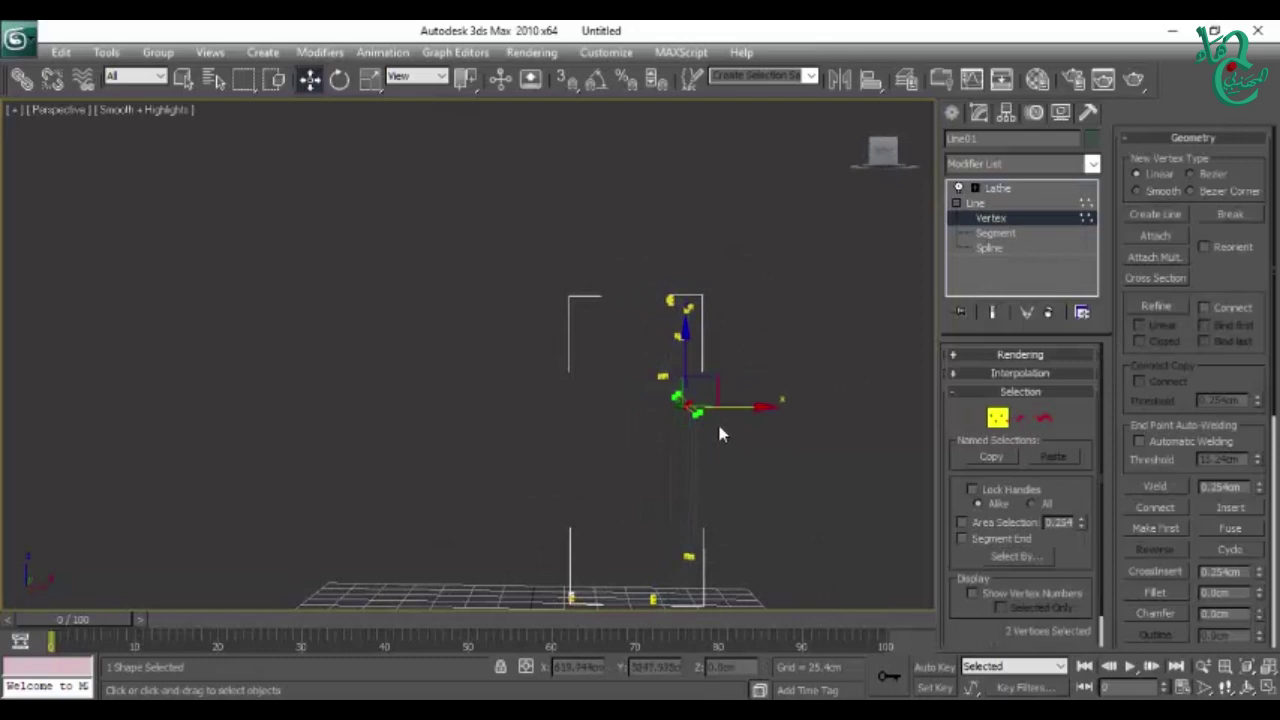
drag(743, 407, 728, 401)
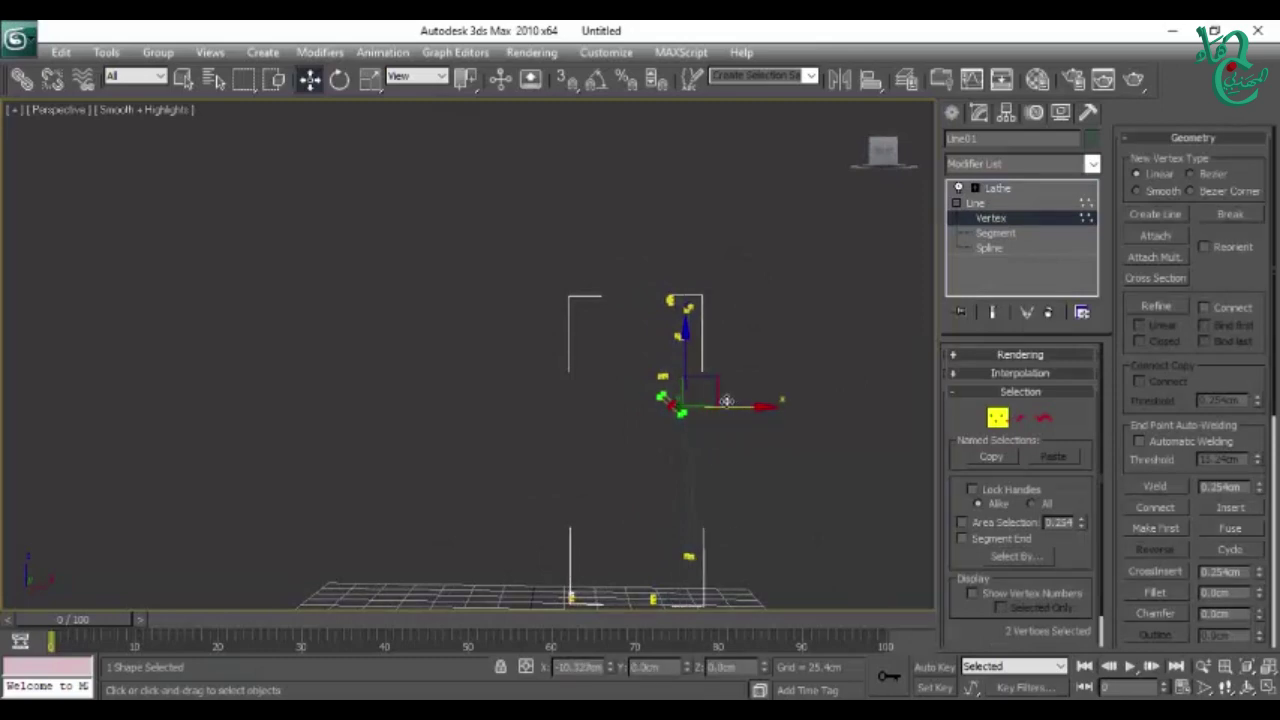
click(1000, 188)
scroll(752, 432, down, 1)
scroll(711, 449, down, 3)
scroll(845, 415, down, 2)
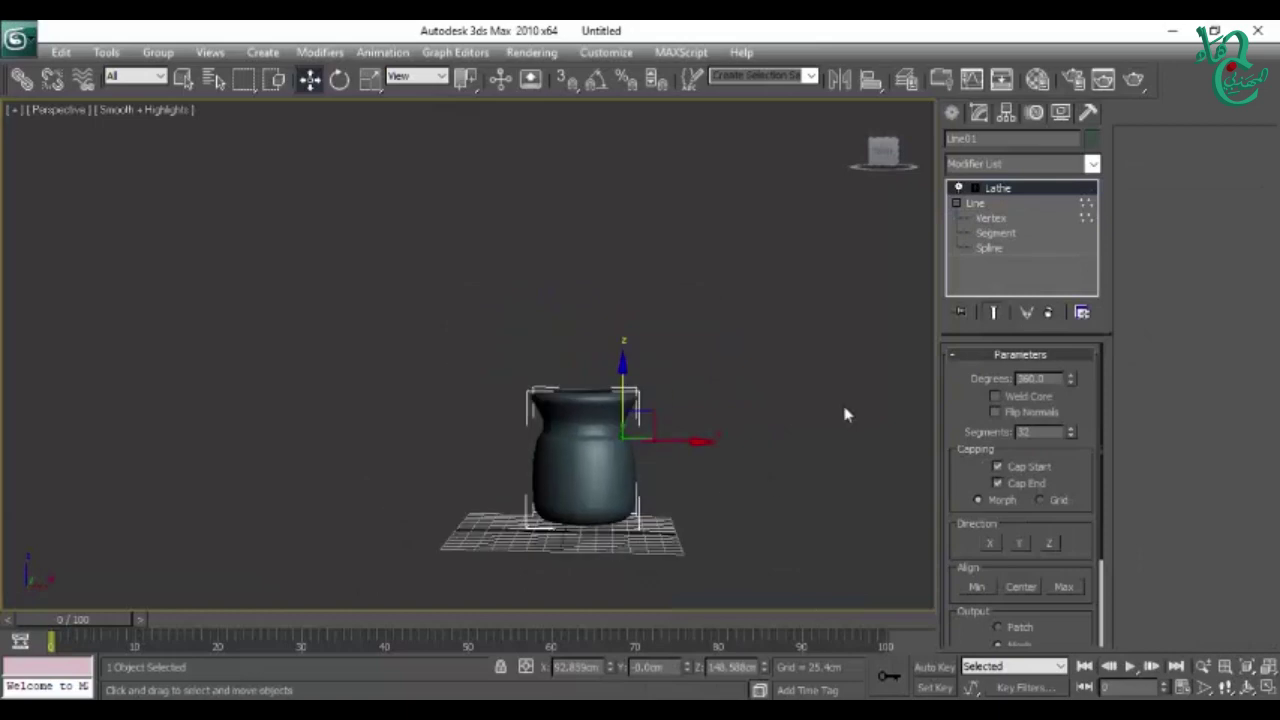
Step: Select the eight upper profile vertices and raise them to make the vase taller
click(993, 204)
key(1)
drag(571, 343, 688, 420)
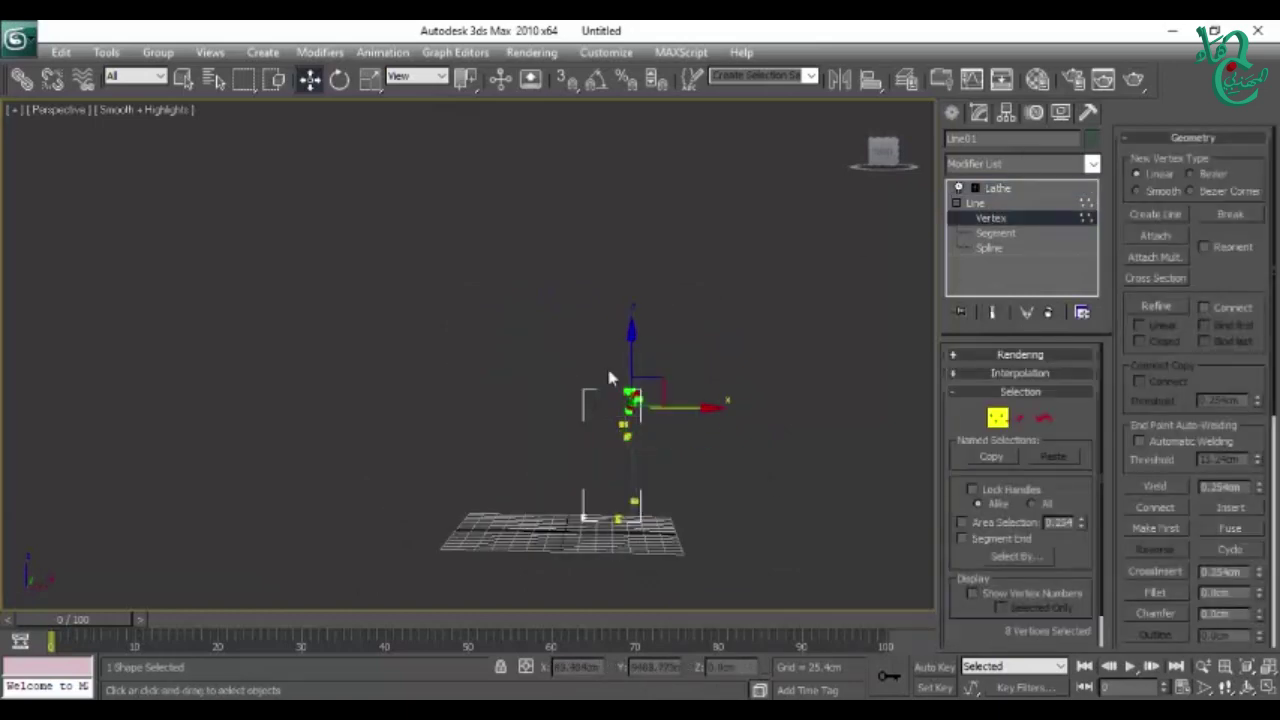
drag(627, 343, 720, 294)
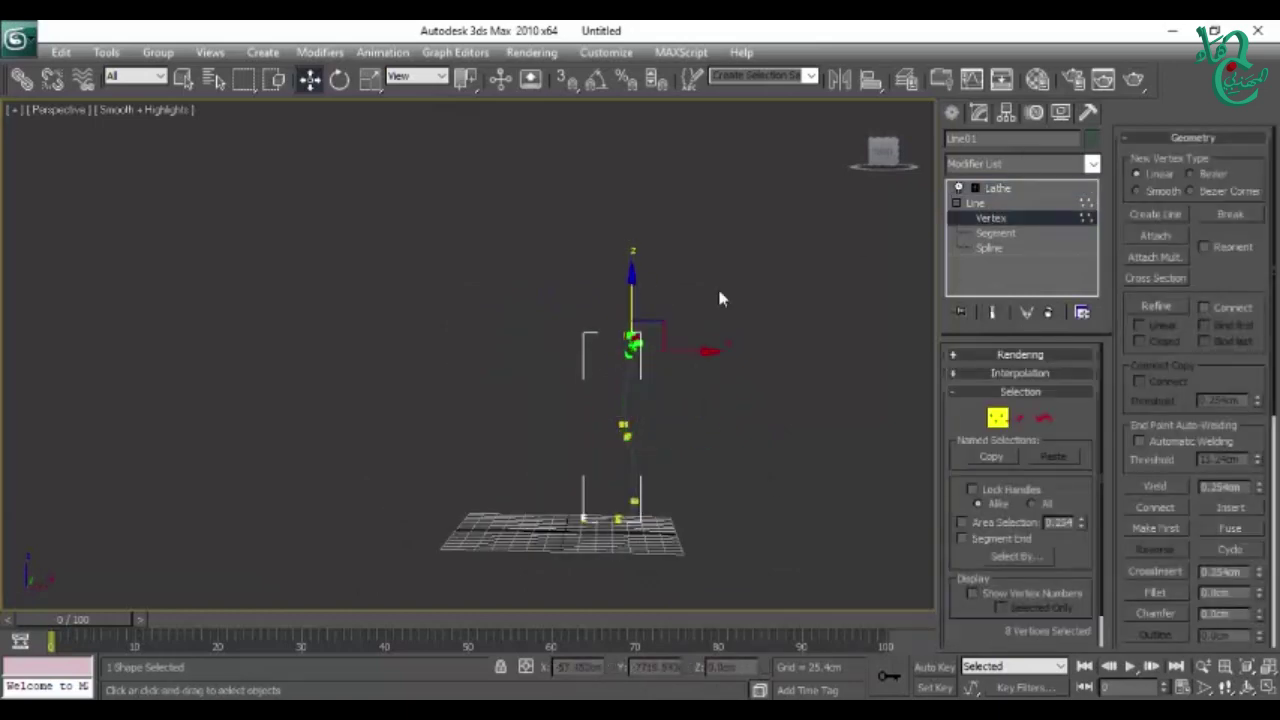
click(995, 188)
click(828, 325)
Step: Reframe and orbit the views to review the taller, longer-necked vase
mouse_move(727, 408)
alt+middle_down()
mouse_move(576, 406)
mouse_move(716, 420)
alt+middle_up()
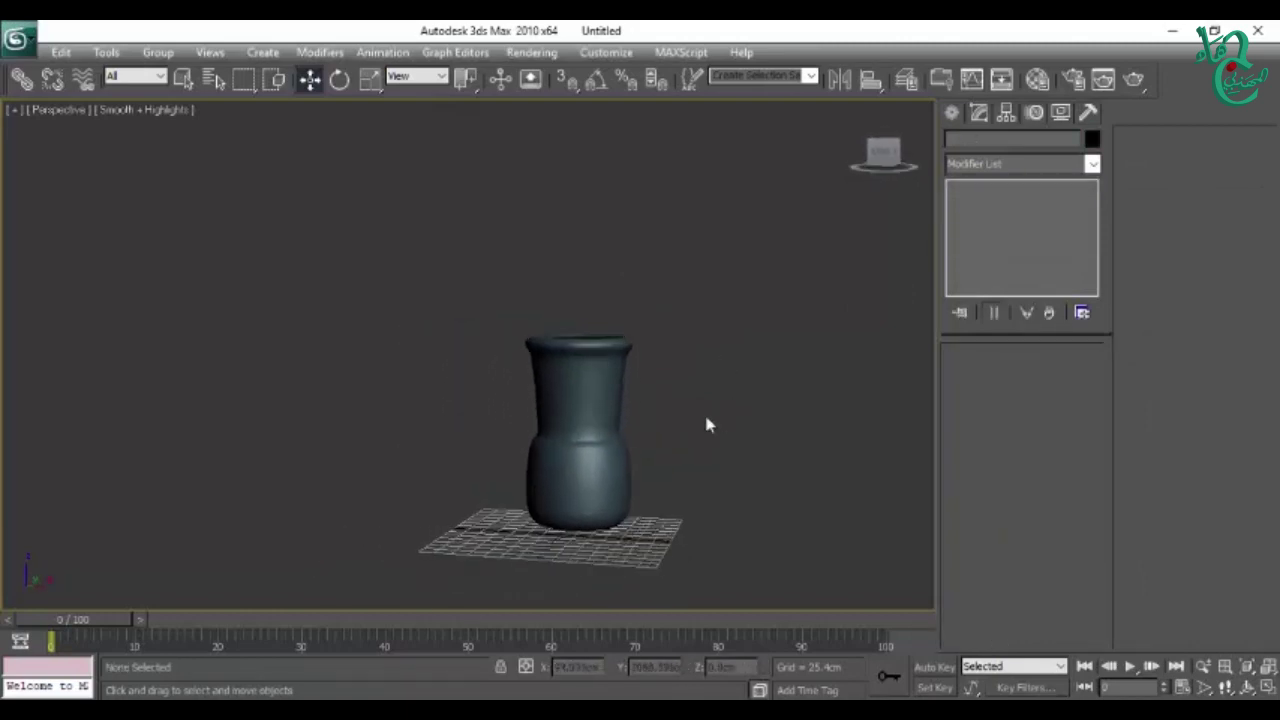
key(alt+w)
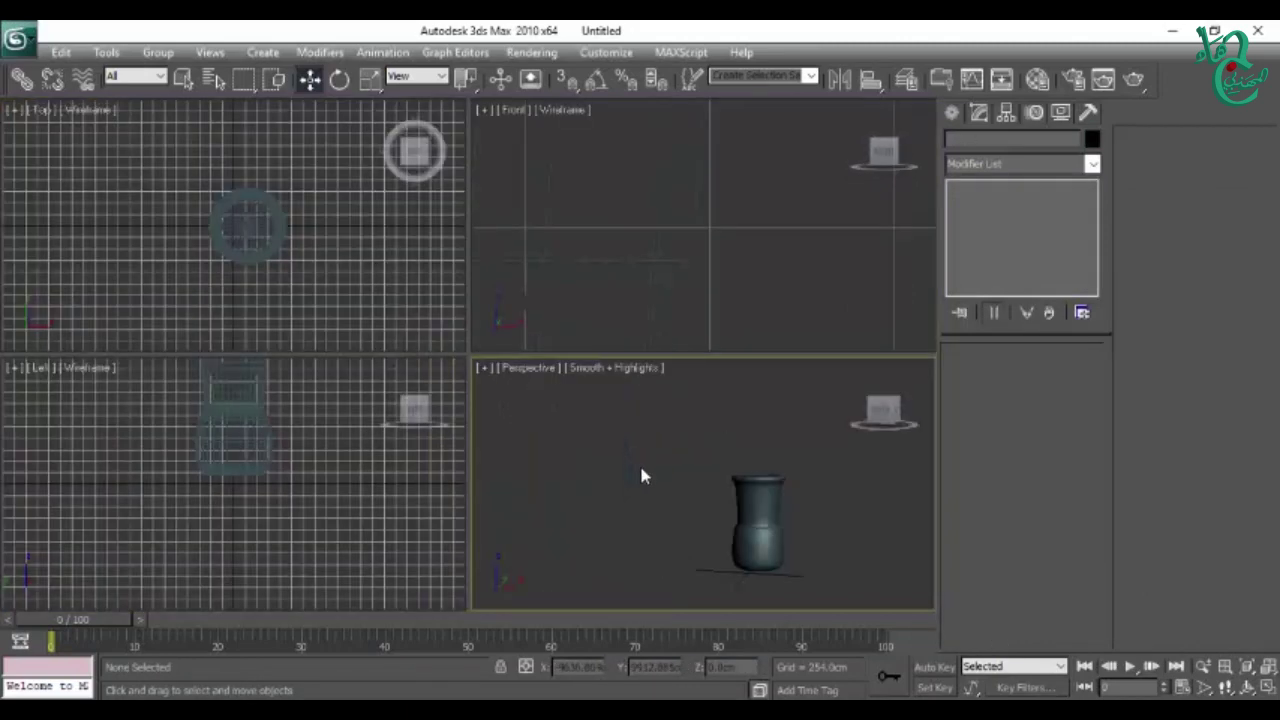
key(alt+w)
key(alt+w)
click(691, 256)
click(691, 256)
key(z)
middle_click(651, 479)
key(alt+w)
alt+middle_drag(651, 479, 686, 503)
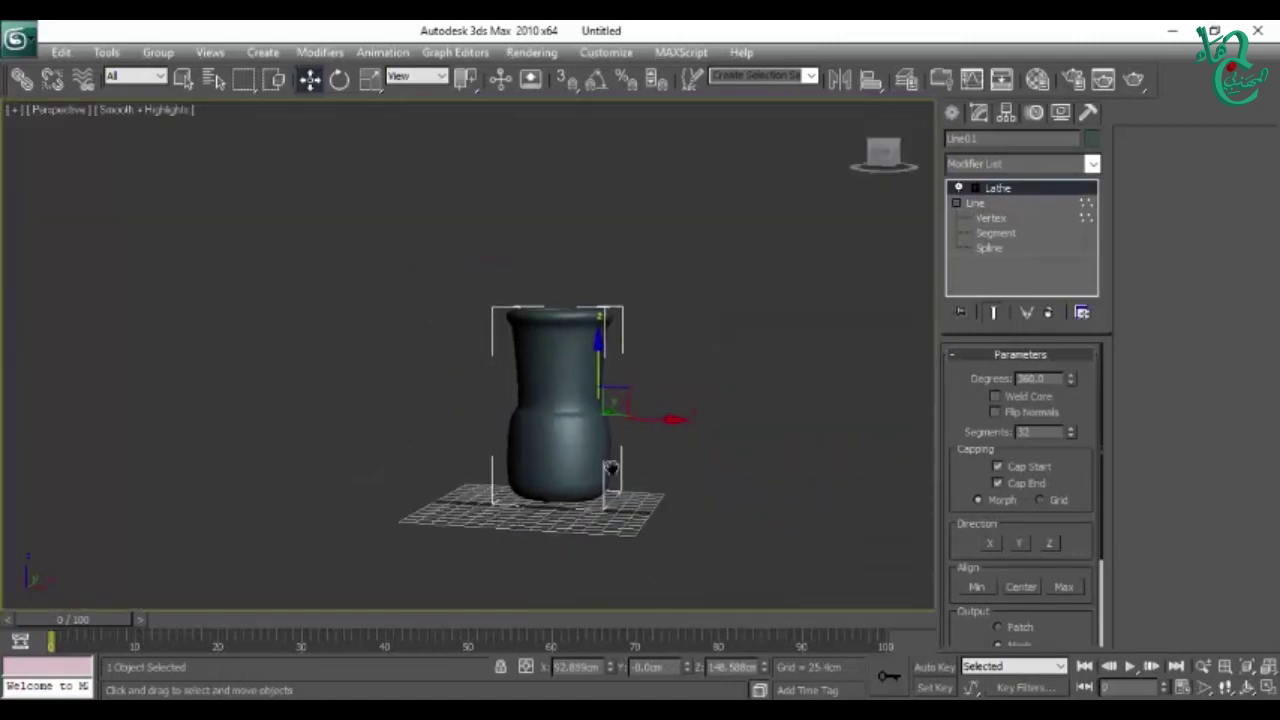
Step: Reset 3ds Max to an empty scene without saving the vase
click(997, 166)
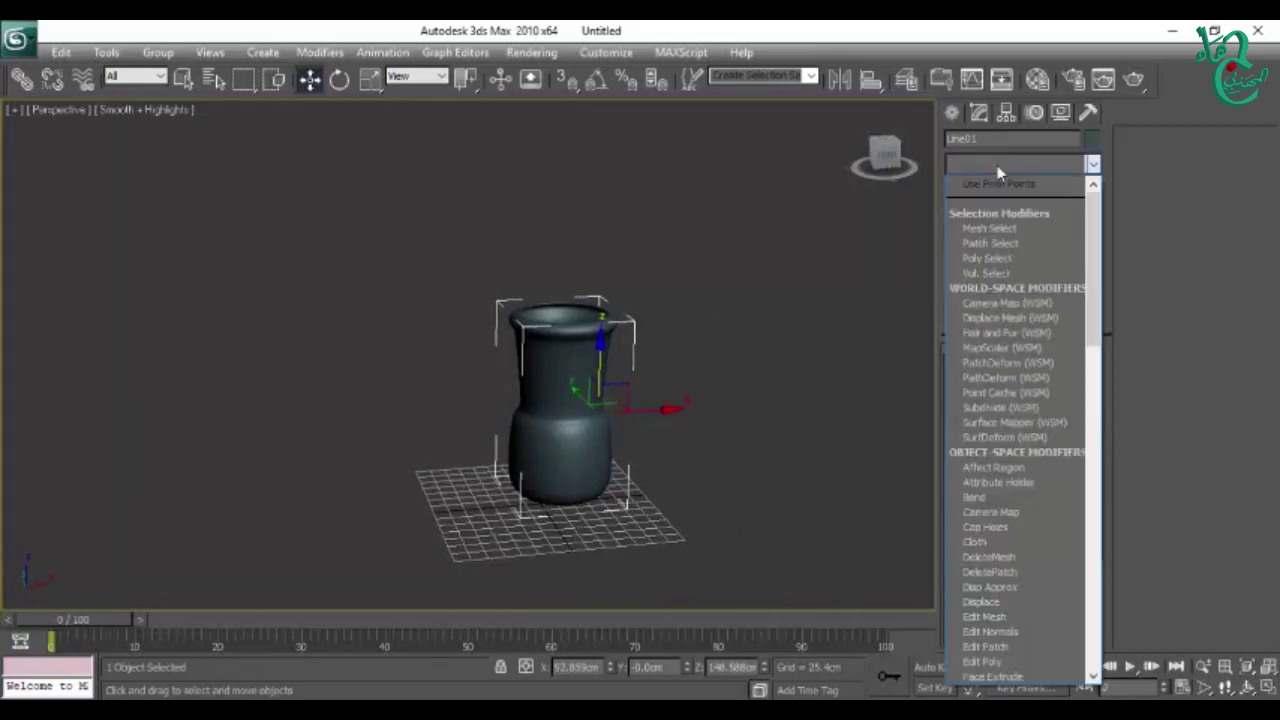
click(1001, 163)
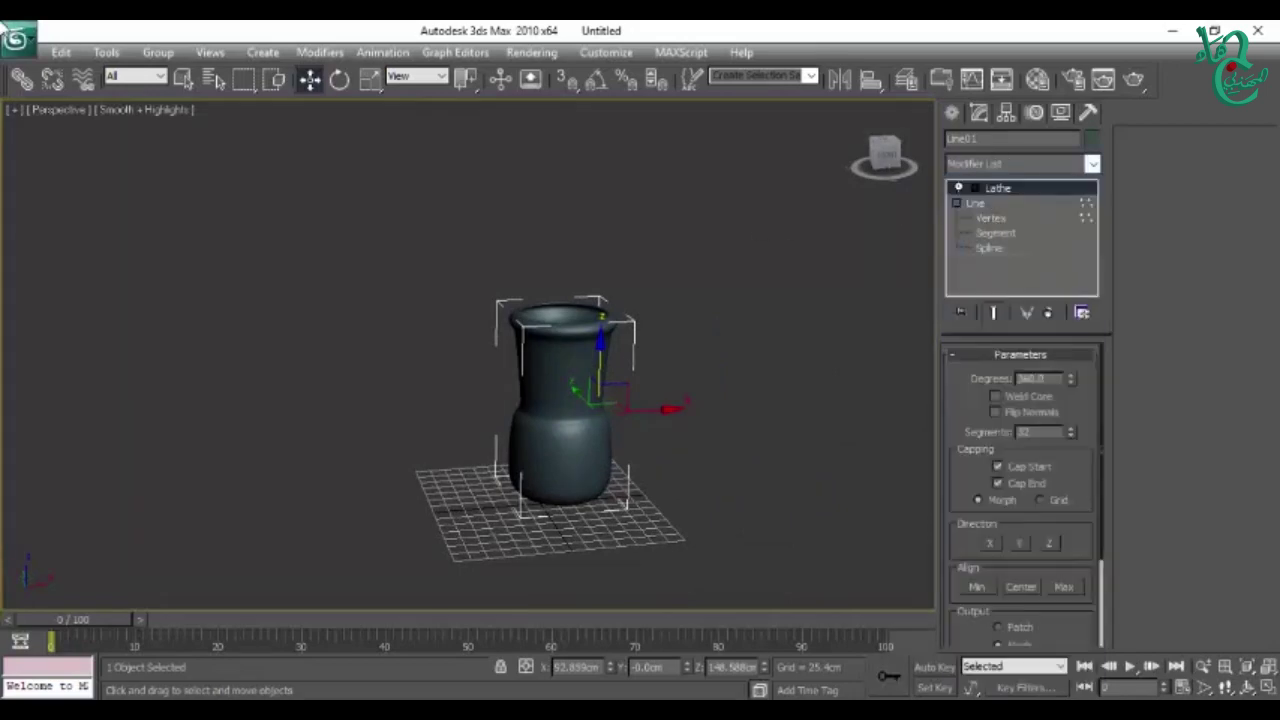
click(27, 52)
click(60, 120)
click(644, 440)
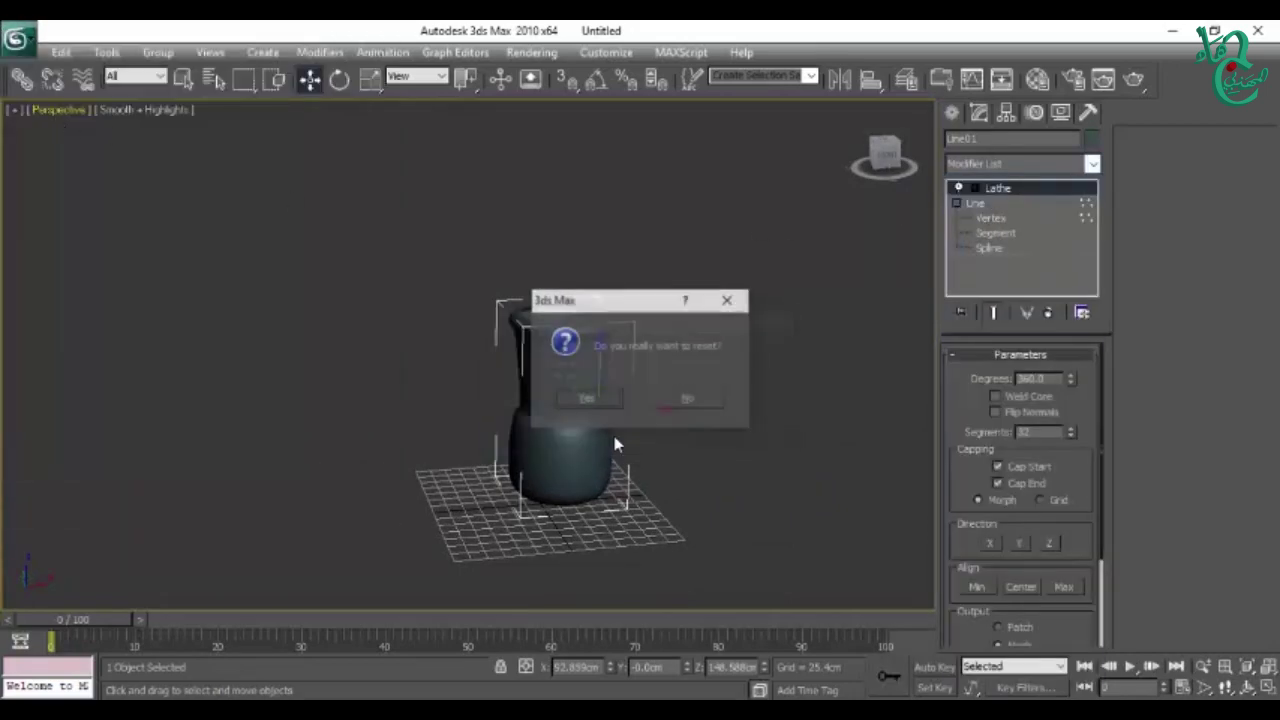
click(565, 400)
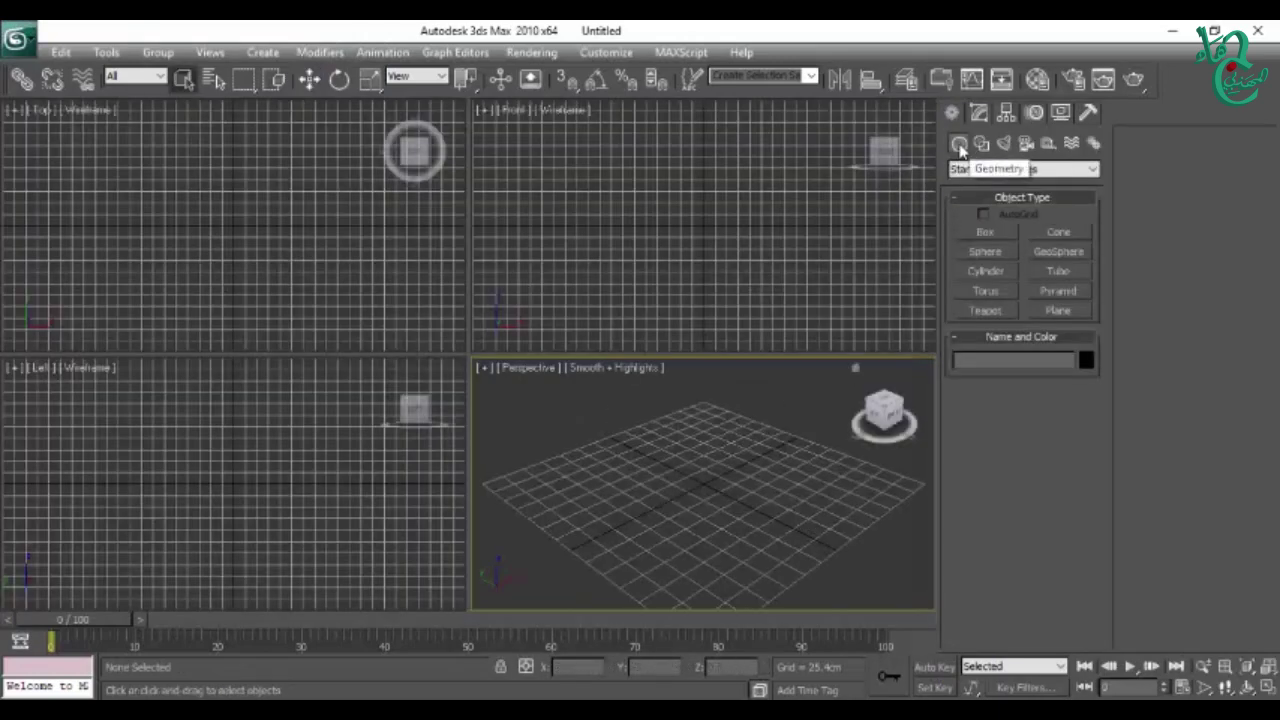
Step: Create Box01 of roughly 209 × 179 × 98 cm in the Perspective view
click(983, 231)
mouse_move(605, 497)
mouse_down()
mouse_move(810, 513)
mouse_move(837, 449)
mouse_up()
click(817, 431)
key(alt+w)
Step: Show edged faces on Box01 and give it 5 length segments plus extra width segments
mouse_move(800, 470)
alt+middle_down()
mouse_move(671, 509)
mouse_move(691, 486)
mouse_move(663, 463)
alt+middle_up()
key(F4)
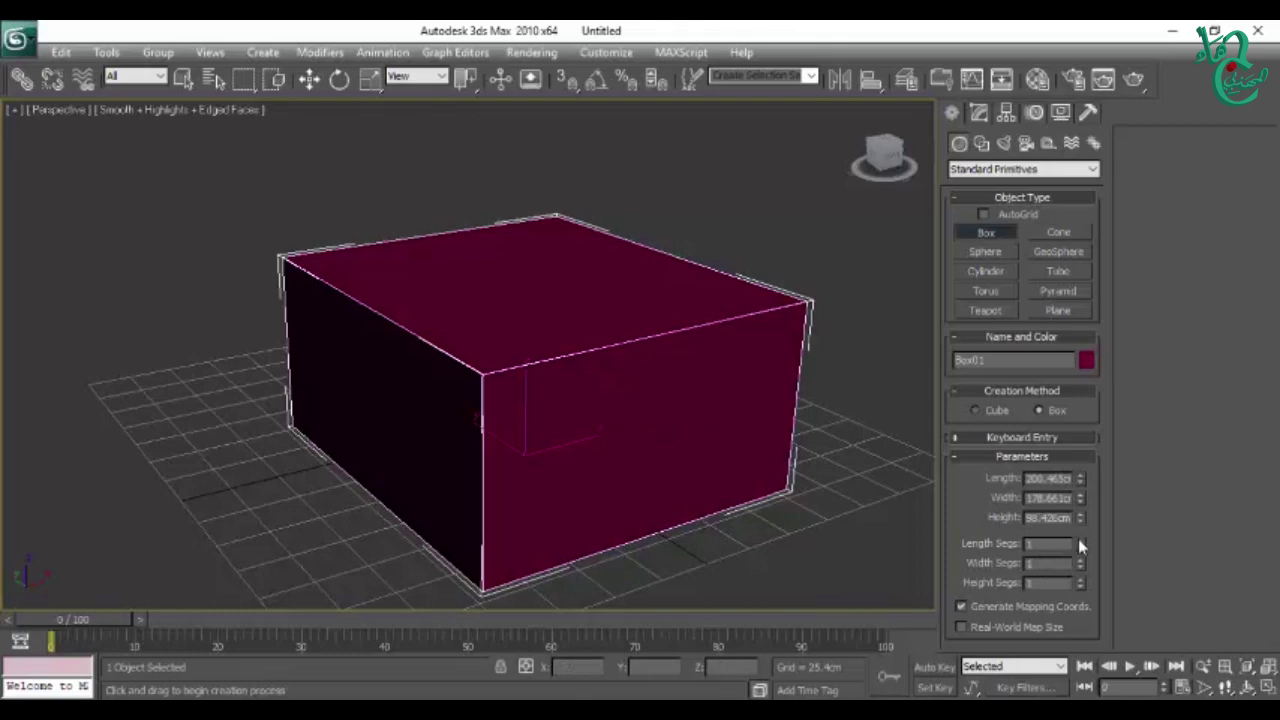
drag(1082, 546, 1082, 532)
alt+middle_drag(360, 300, 433, 340)
drag(1086, 567, 1086, 518)
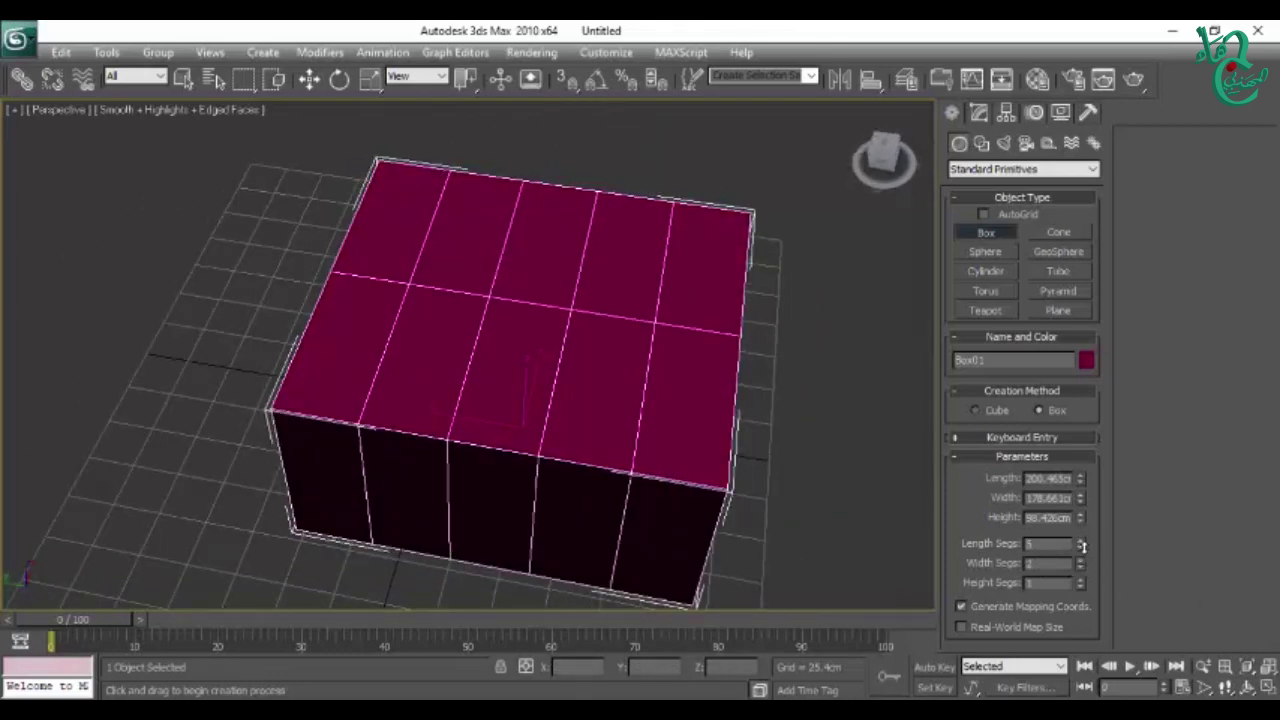
mouse_move(784, 420)
alt+middle_down()
mouse_move(664, 407)
mouse_move(689, 389)
mouse_move(714, 480)
alt+middle_up()
middle_drag(787, 442, 800, 462)
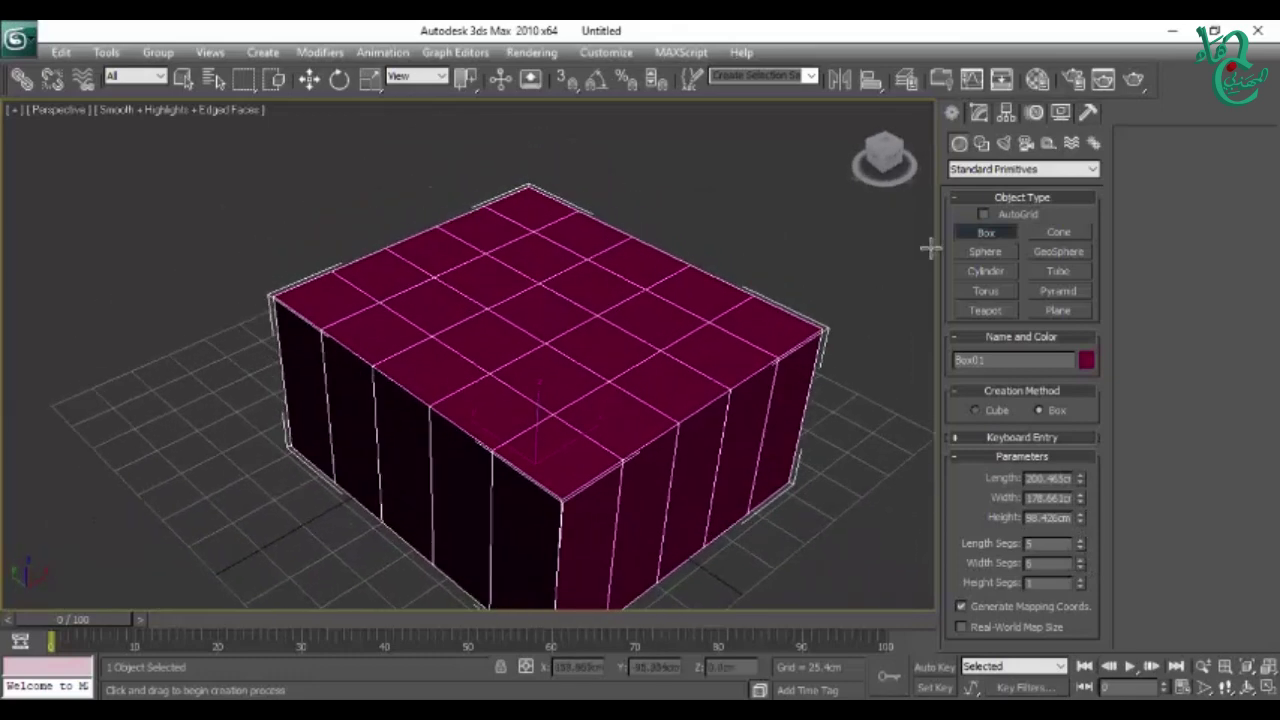
click(978, 113)
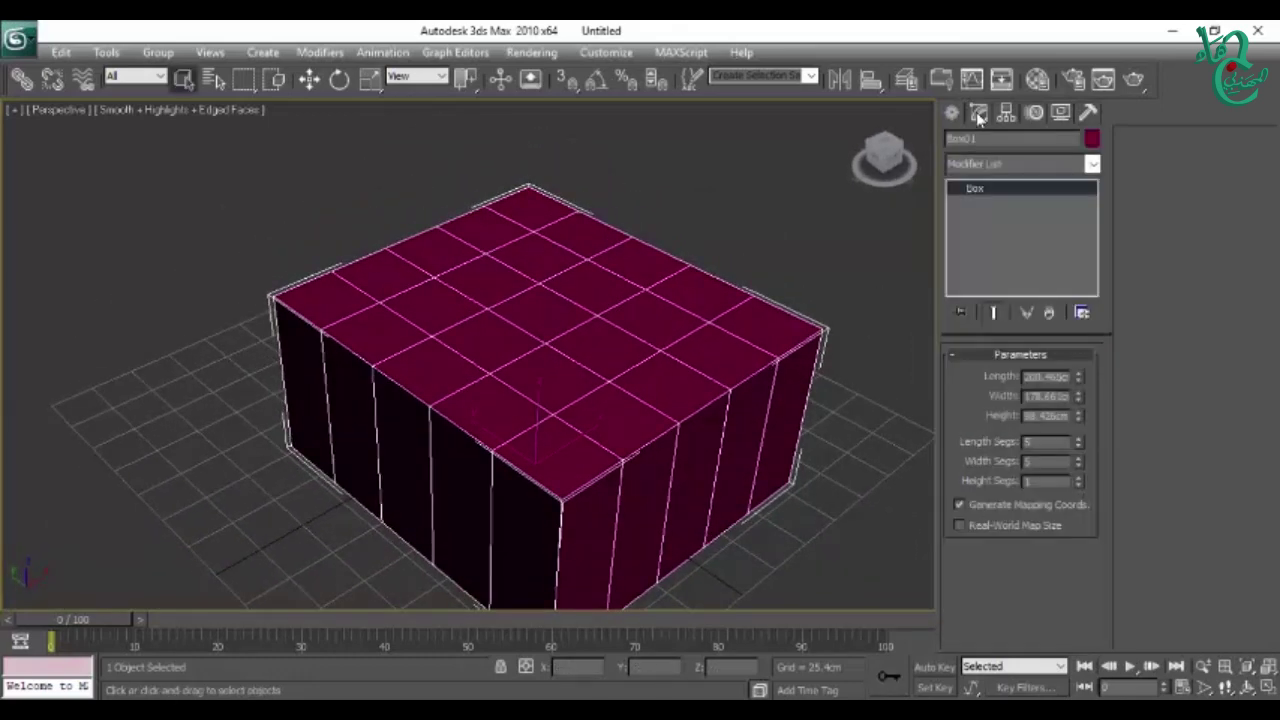
Step: Add an Edit Poly modifier to Box01 and enter its Vertex sub-object level
click(991, 164)
scroll(1010, 400, down, 5)
click(1000, 230)
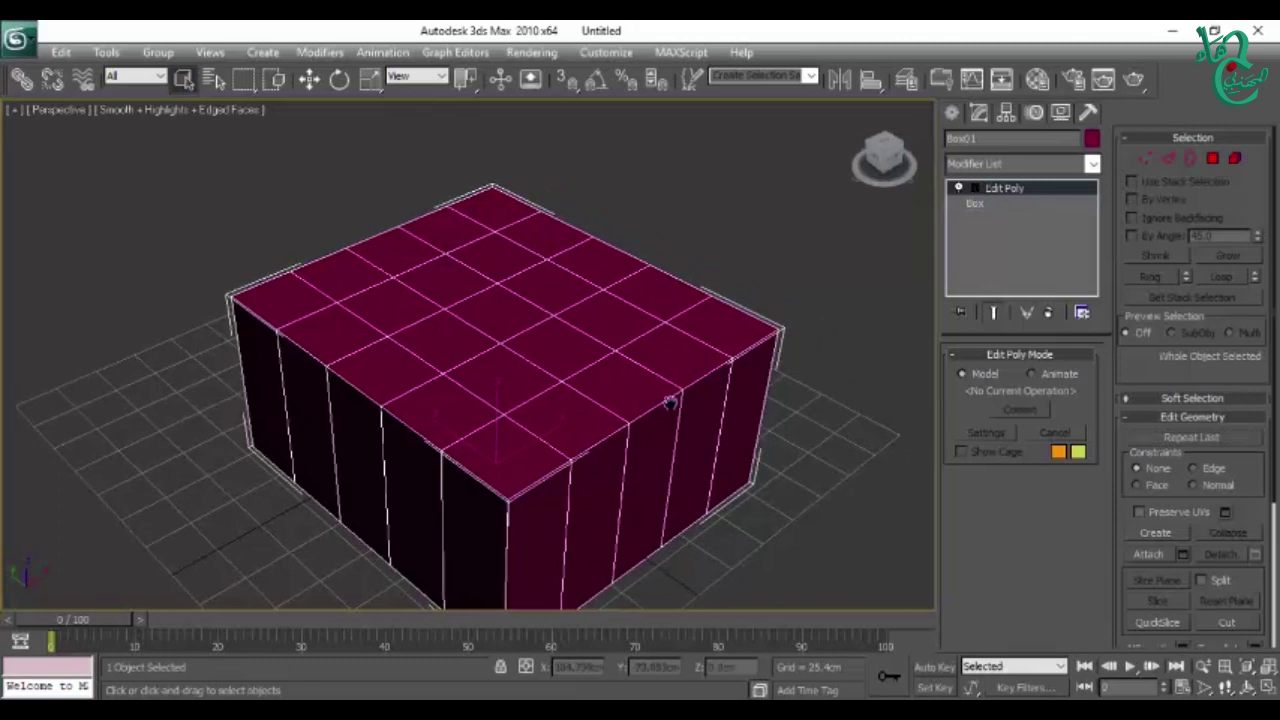
alt+middle_drag(670, 403, 643, 430)
click(976, 188)
click(976, 188)
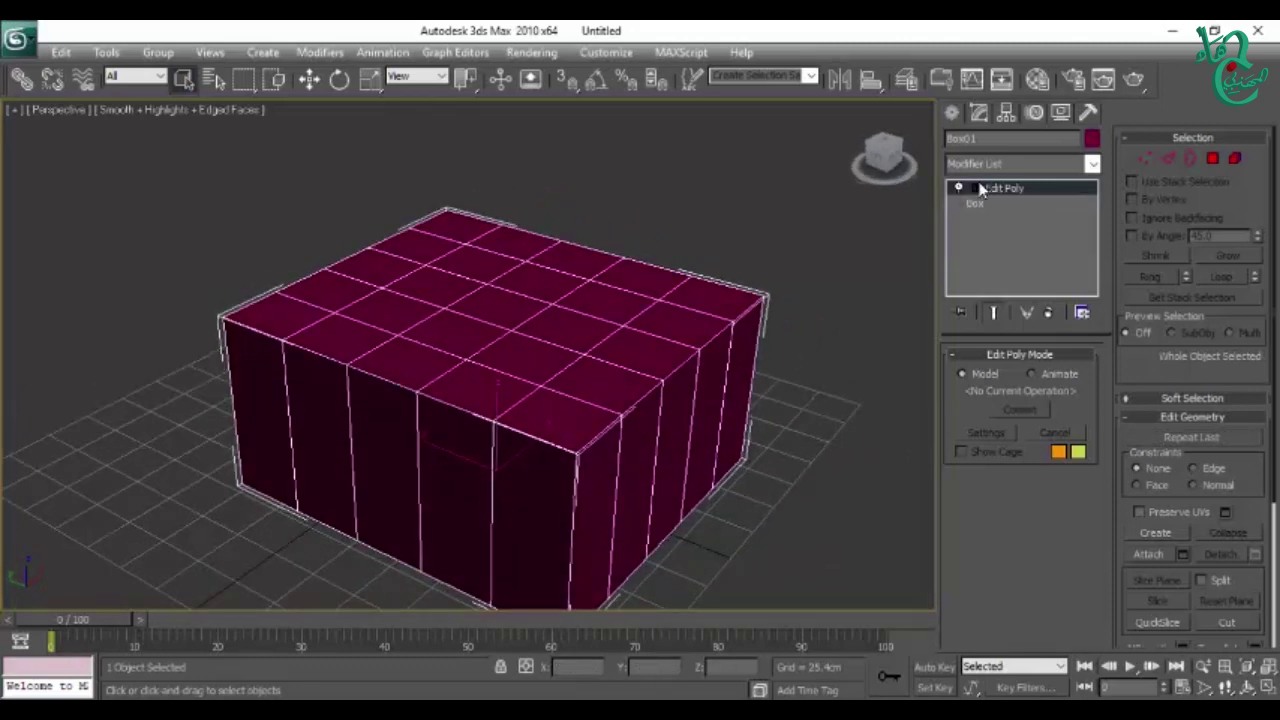
click(977, 189)
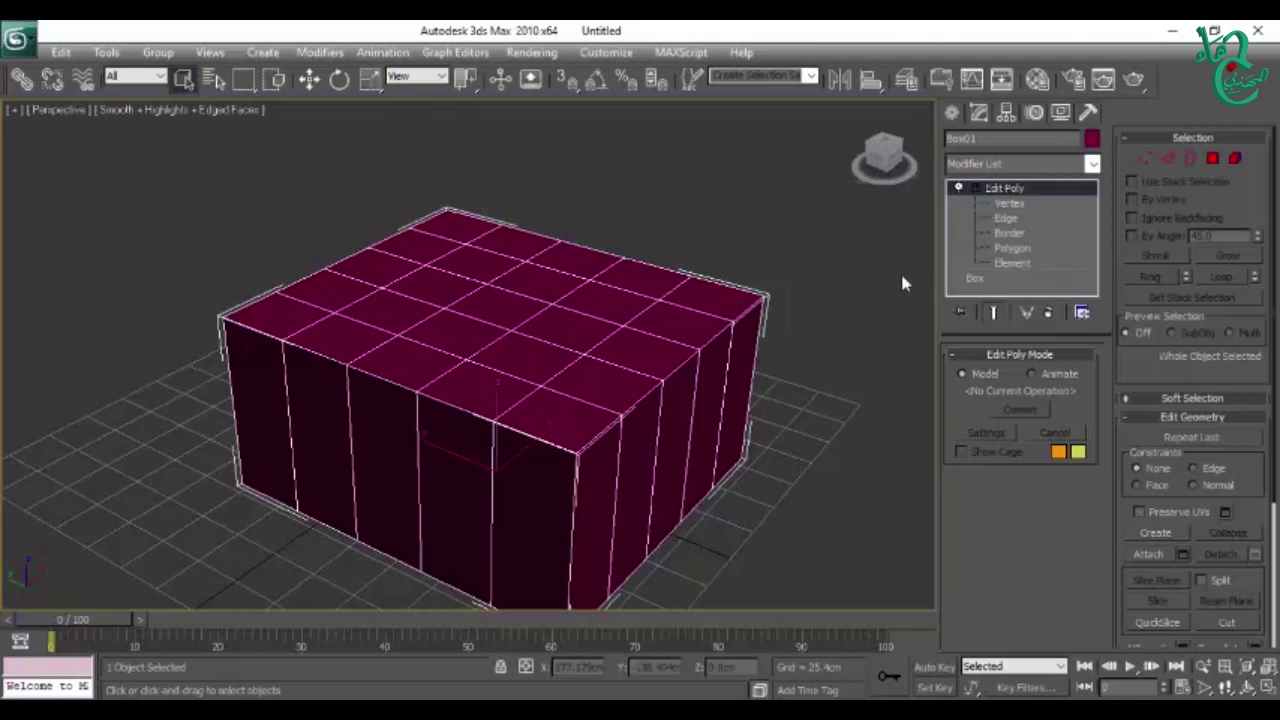
click(1007, 204)
Step: Try selecting a vertex on the box top, then show the box framed in four viewports
mouse_move(616, 474)
alt+middle_down()
mouse_move(634, 443)
mouse_move(628, 471)
alt+middle_up()
scroll(628, 471, up, 5)
click(487, 417)
click(570, 287)
key(z)
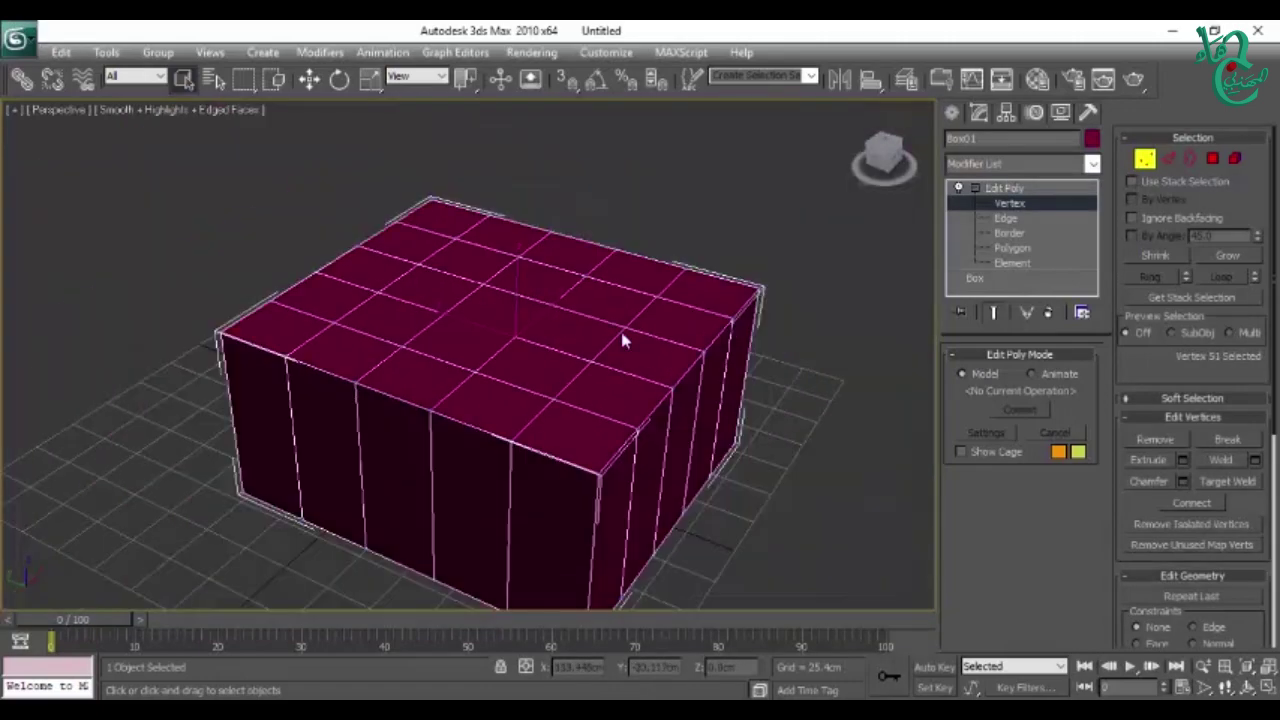
key(alt+w)
scroll(698, 242, up, 3)
Step: Zoom the Front and Top views to fit the box
key(z)
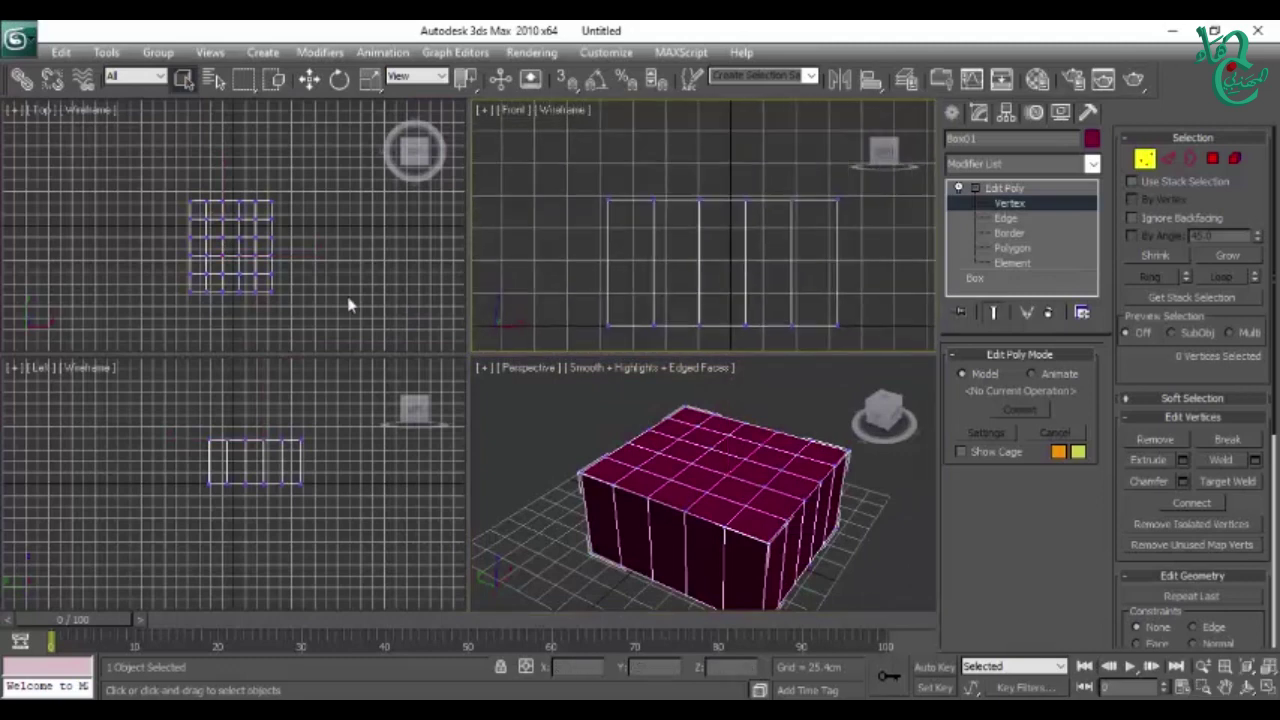
click(294, 257)
key(z)
key(z)
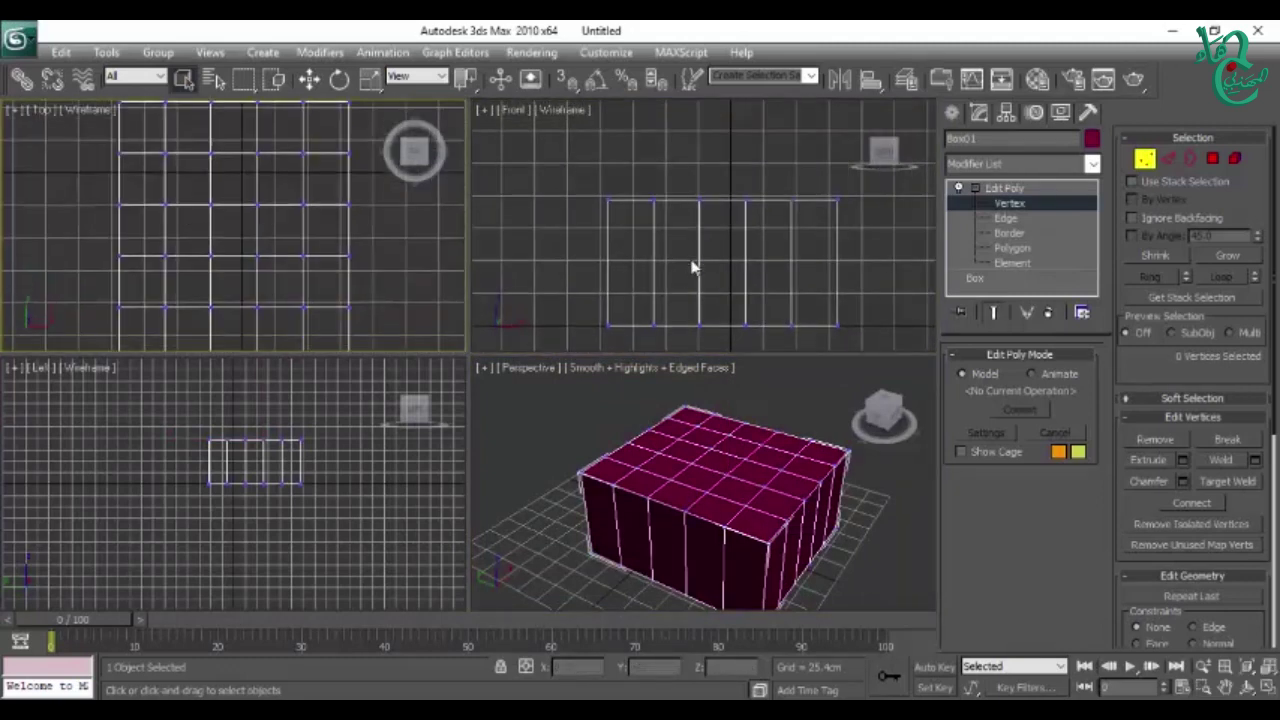
click(691, 266)
key(z)
Step: Try Edge level by picking a vertical edge, then move to Border level
click(1010, 217)
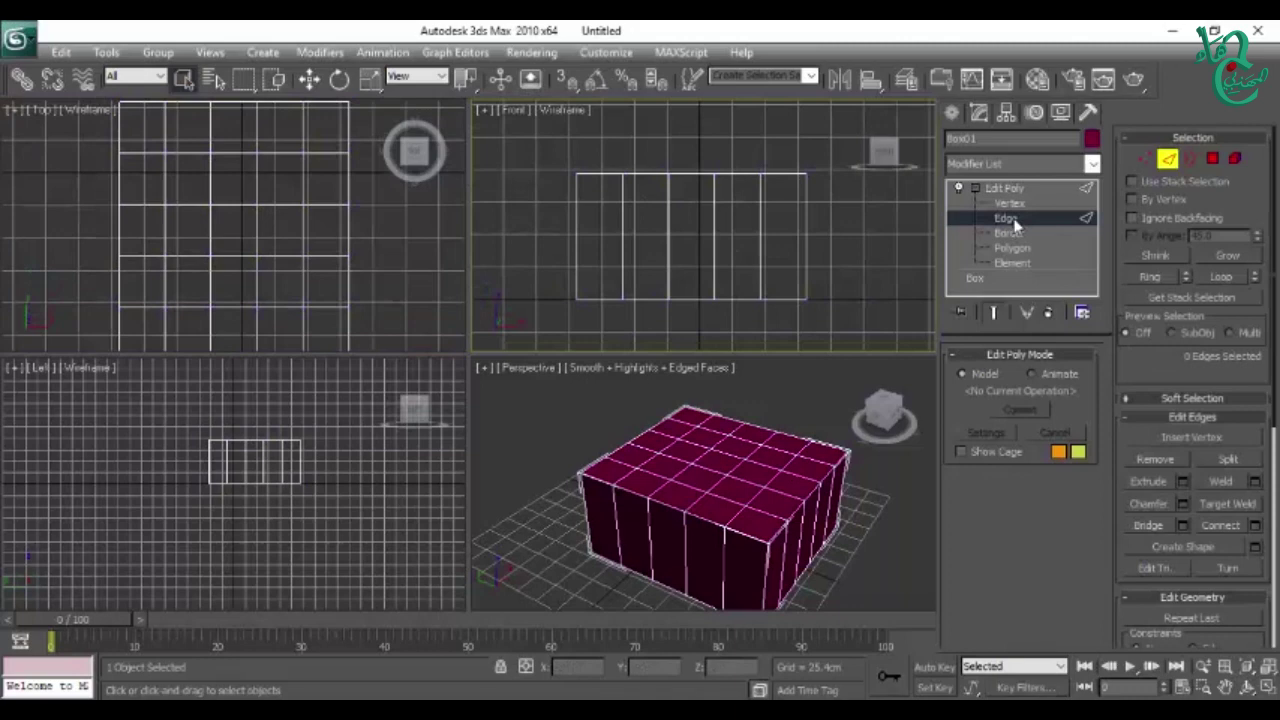
click(804, 245)
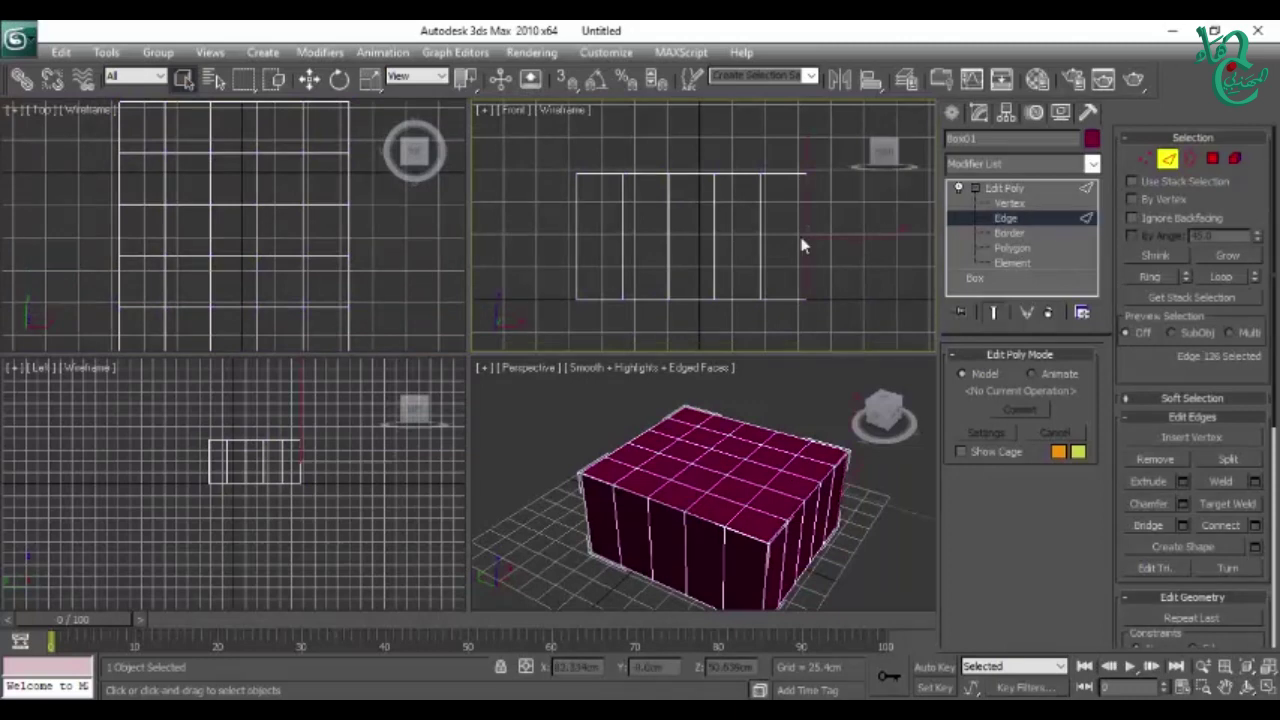
click(760, 255)
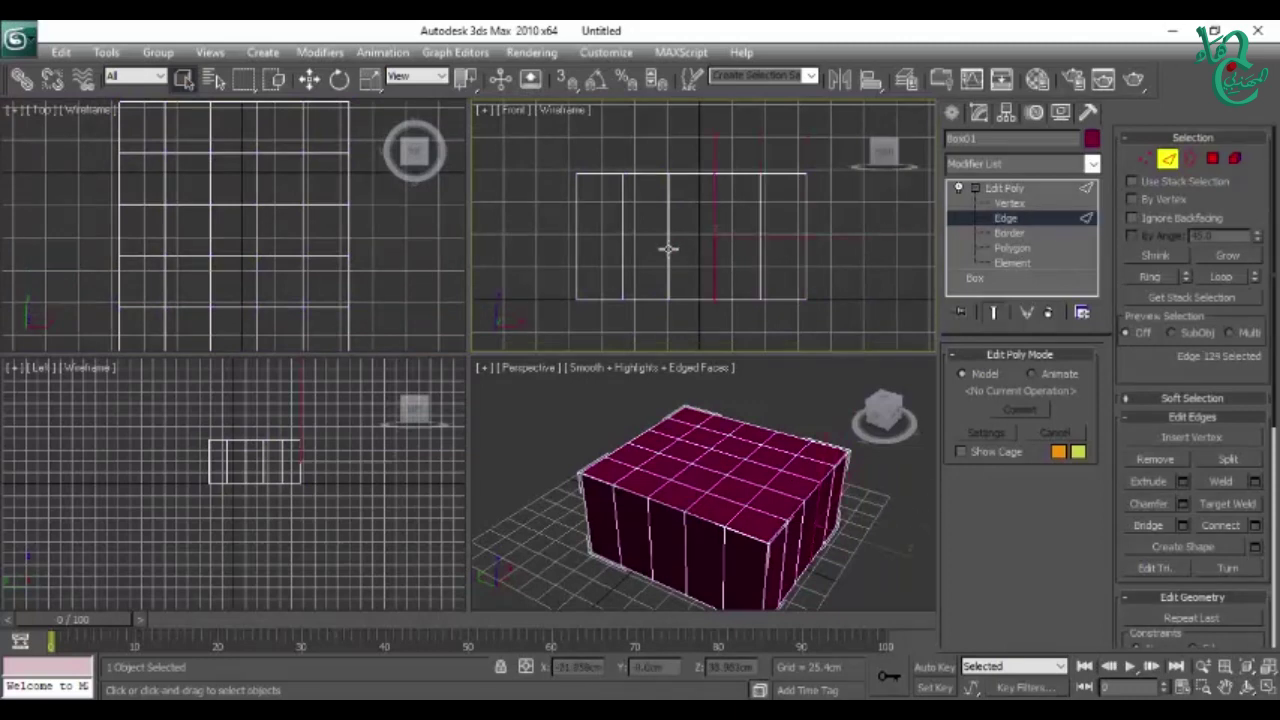
click(1010, 233)
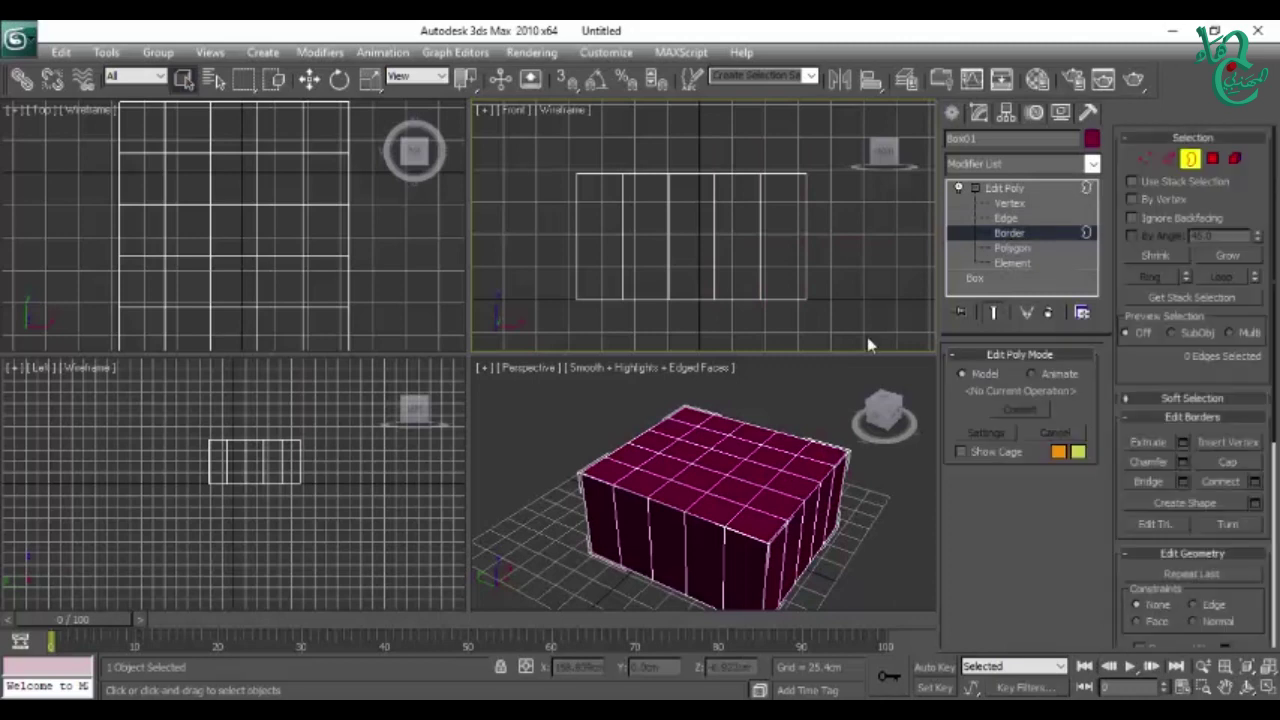
mouse_move(757, 490)
alt+middle_down()
mouse_move(745, 502)
mouse_move(766, 500)
alt+middle_up()
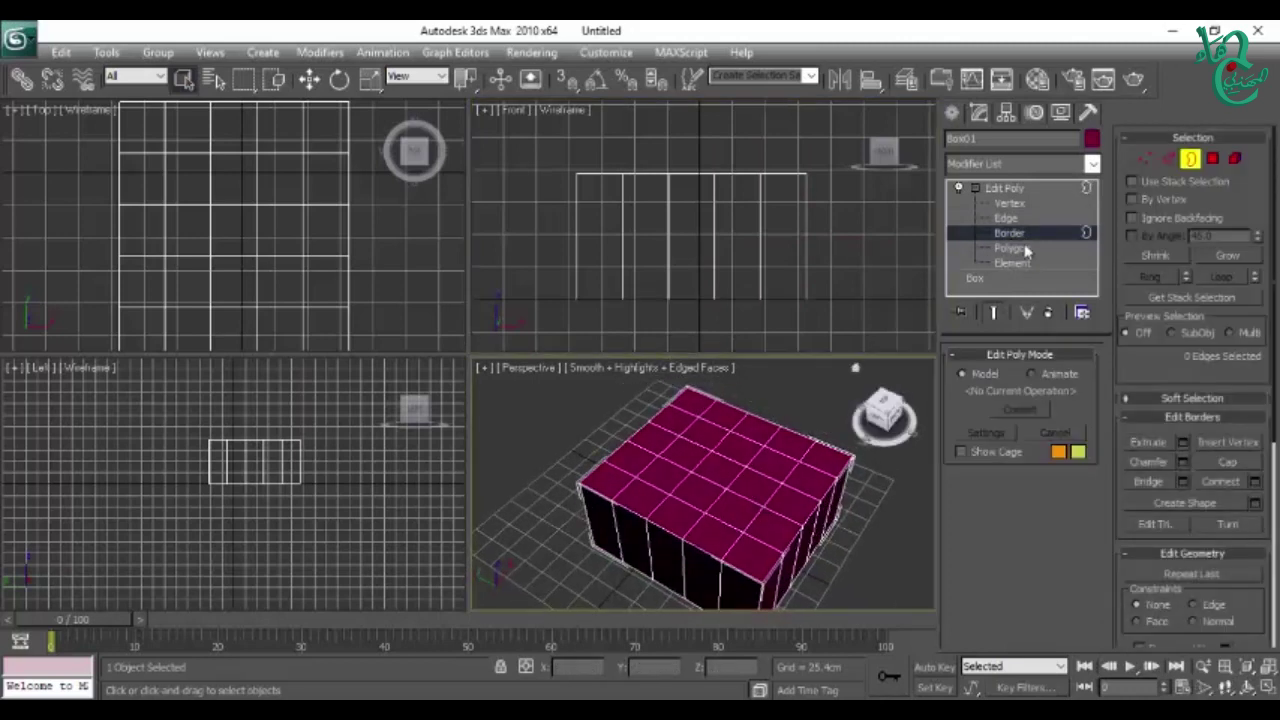
Step: At Polygon level, pick faces on the box top, ending with one selected
click(1012, 248)
click(760, 495)
click(768, 462)
click(736, 450)
click(712, 466)
click(663, 476)
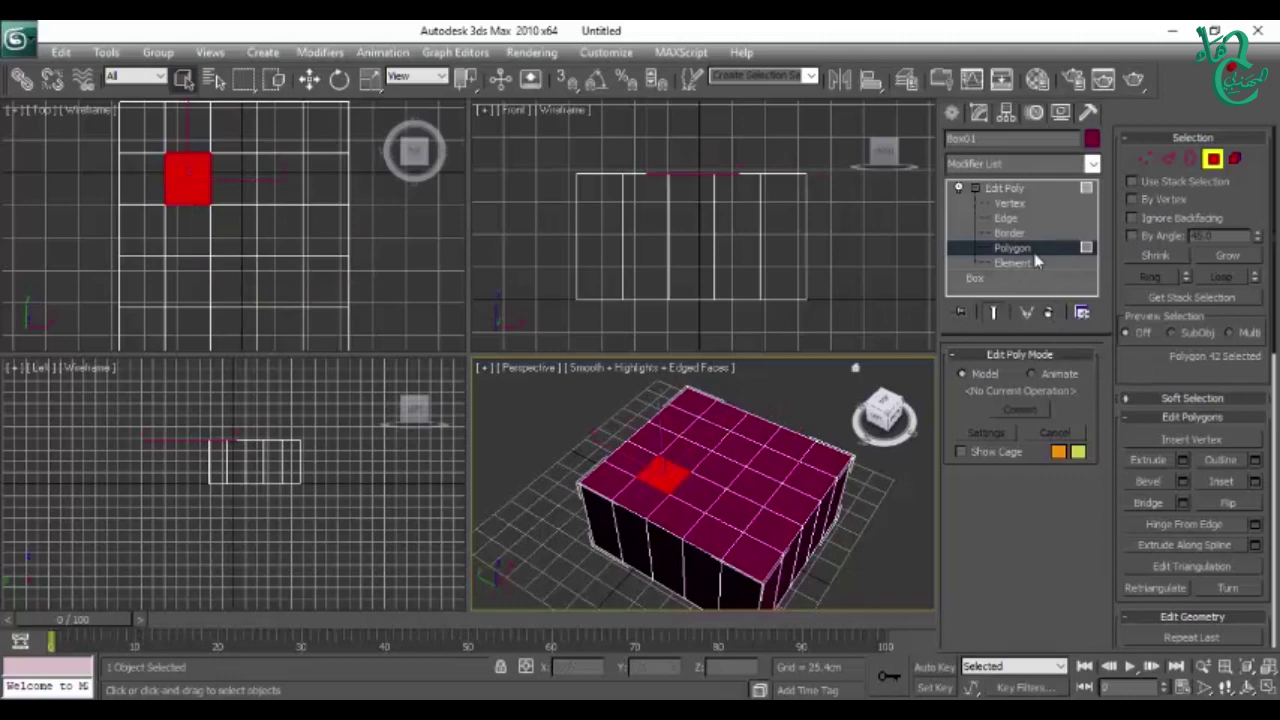
Step: Maximize Perspective, select a front polygon column, interactively inset it, then undo the inset
mouse_move(790, 520)
alt+middle_down()
mouse_move(750, 514)
mouse_move(689, 466)
mouse_move(654, 500)
mouse_move(623, 467)
mouse_move(660, 425)
mouse_move(714, 441)
mouse_move(697, 446)
alt+middle_up()
key(alt+w)
click(663, 425)
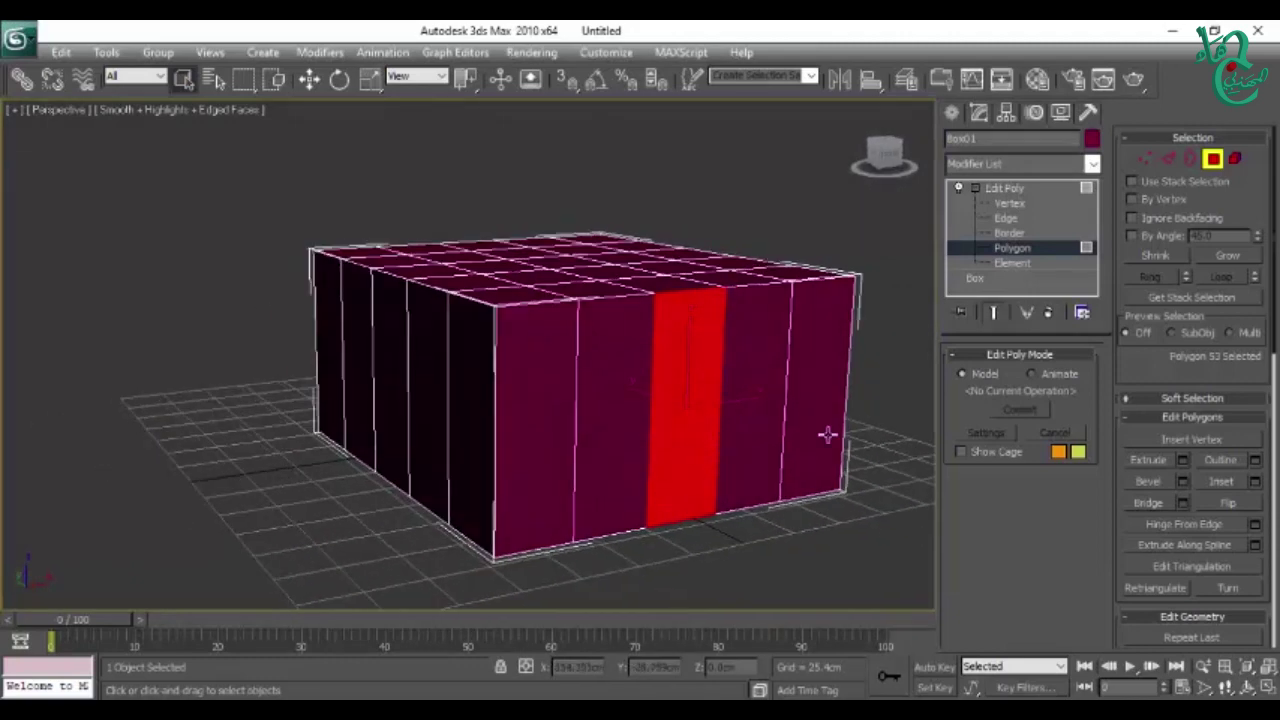
click(1225, 486)
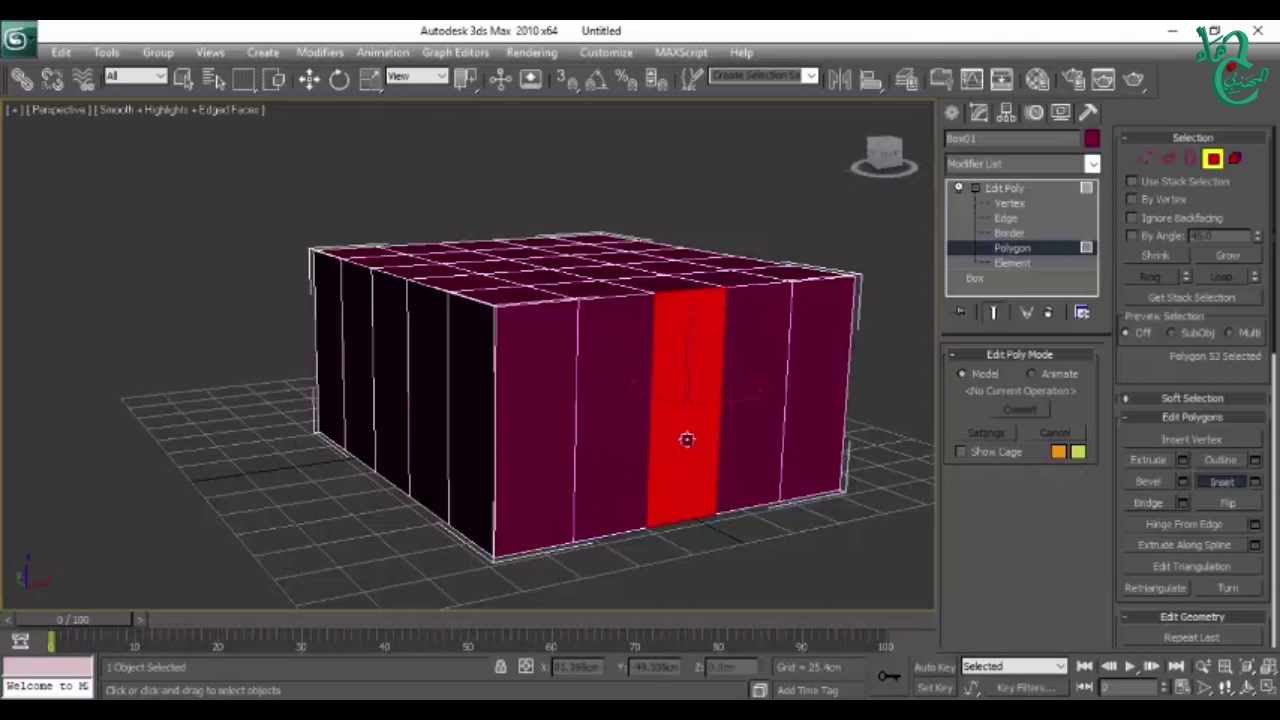
drag(692, 423, 707, 440)
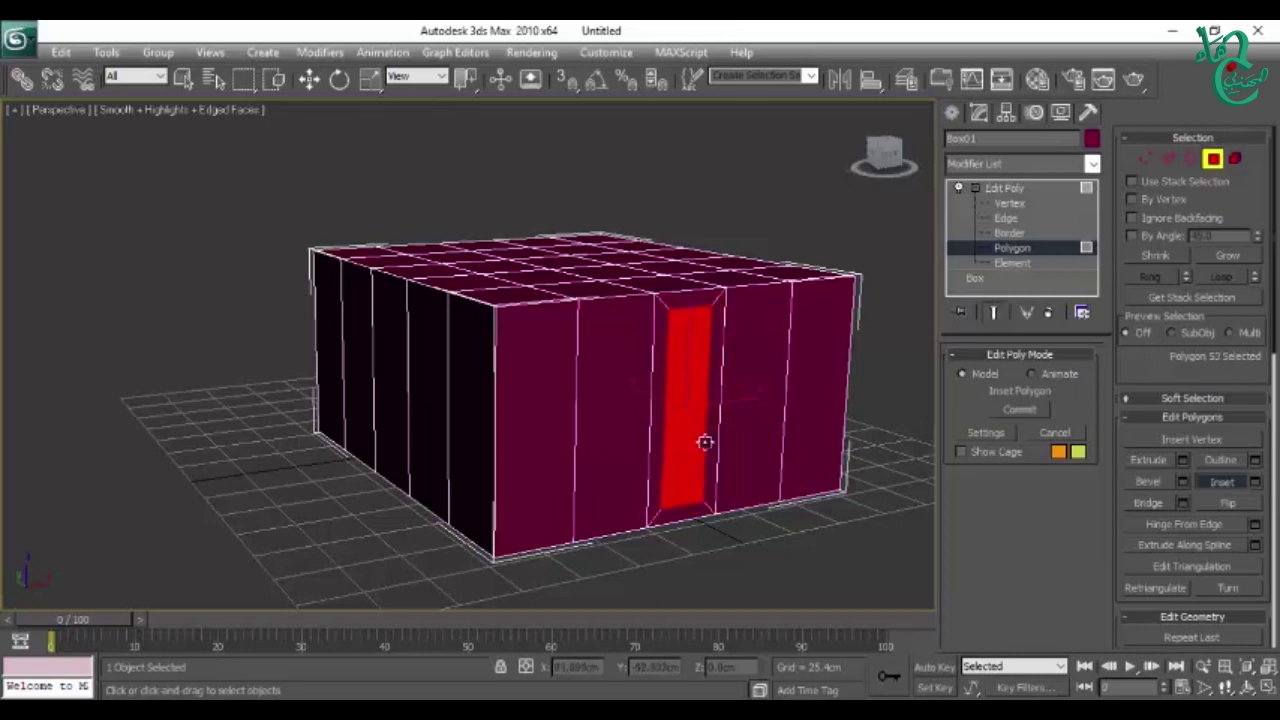
key(ctrl+z)
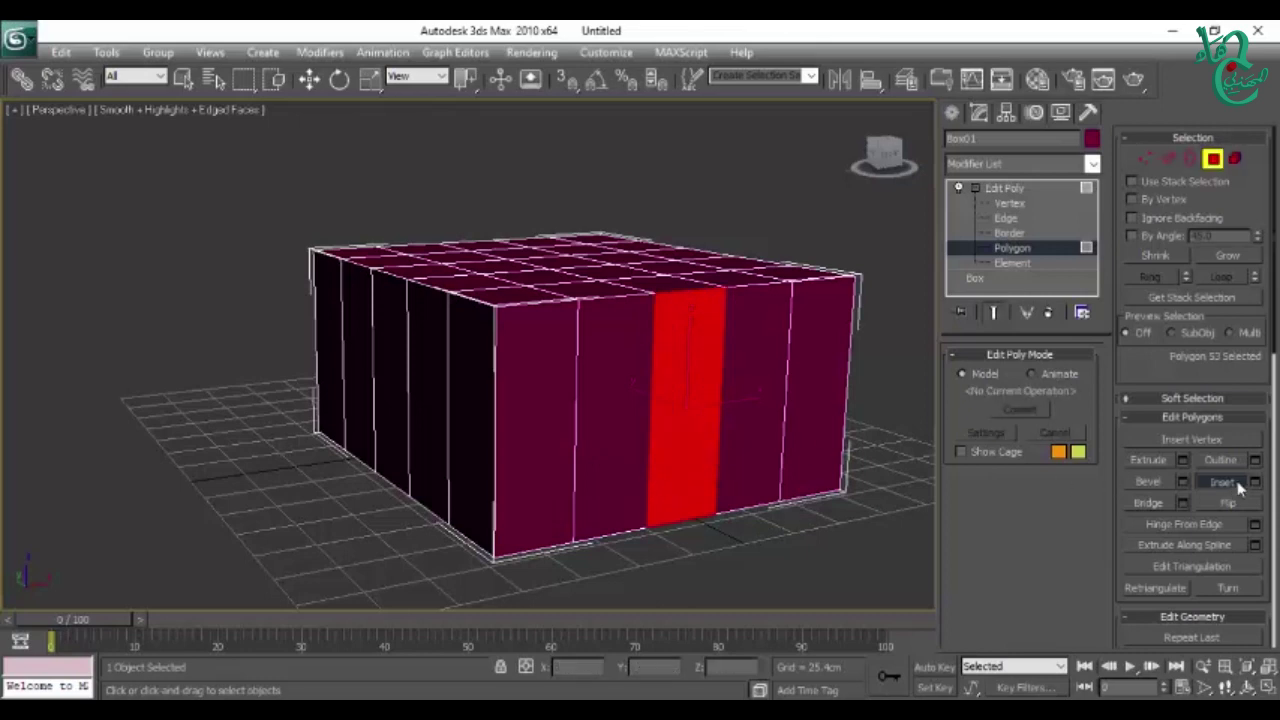
Step: Open the Inset Polygons settings for the front strip, amount 0.0cm
click(1230, 484)
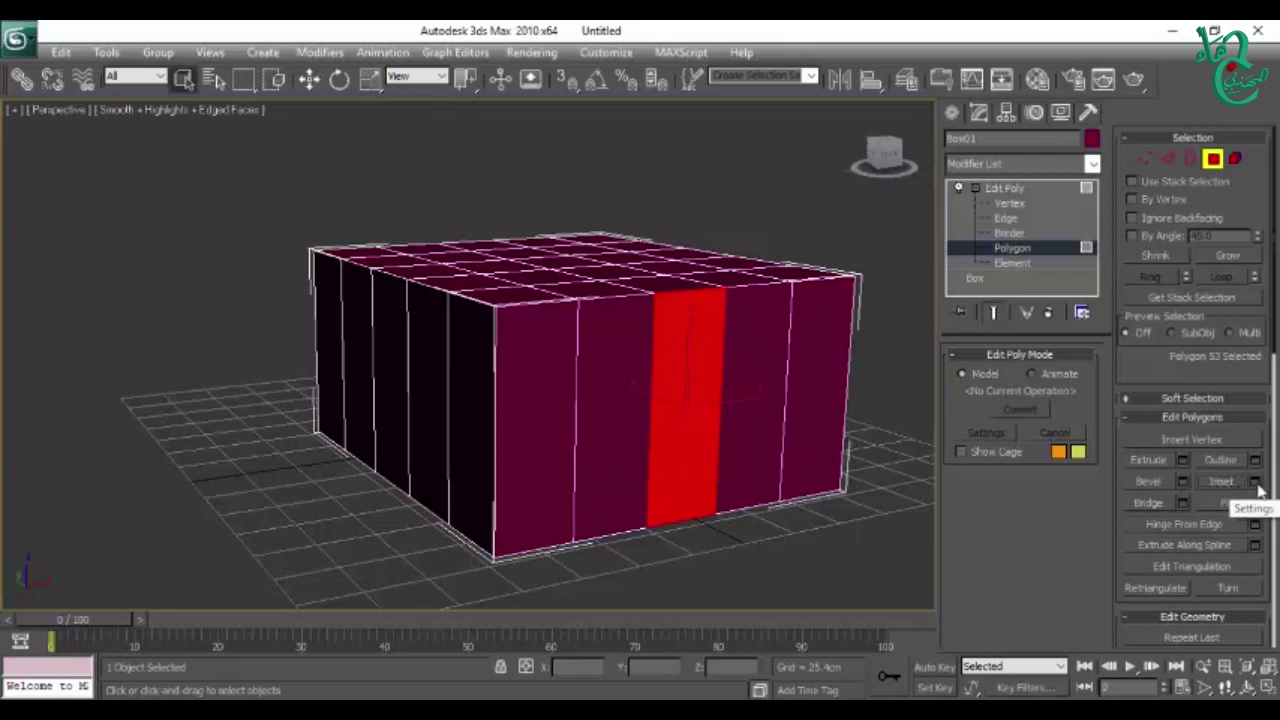
click(1256, 483)
mouse_move(665, 310)
mouse_down()
mouse_move(1062, 247)
mouse_move(1027, 280)
mouse_up()
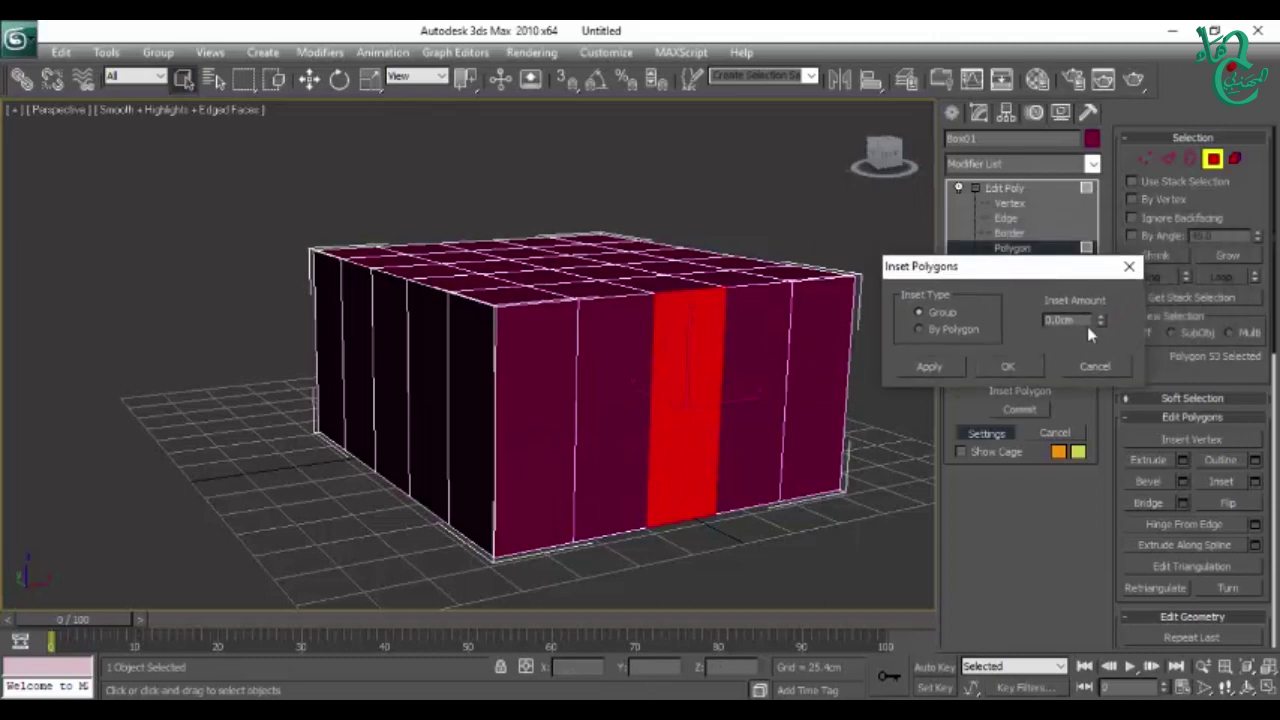
mouse_move(1103, 323)
mouse_down()
mouse_move(1138, 541)
mouse_move(1130, 45)
mouse_move(1133, 97)
mouse_up()
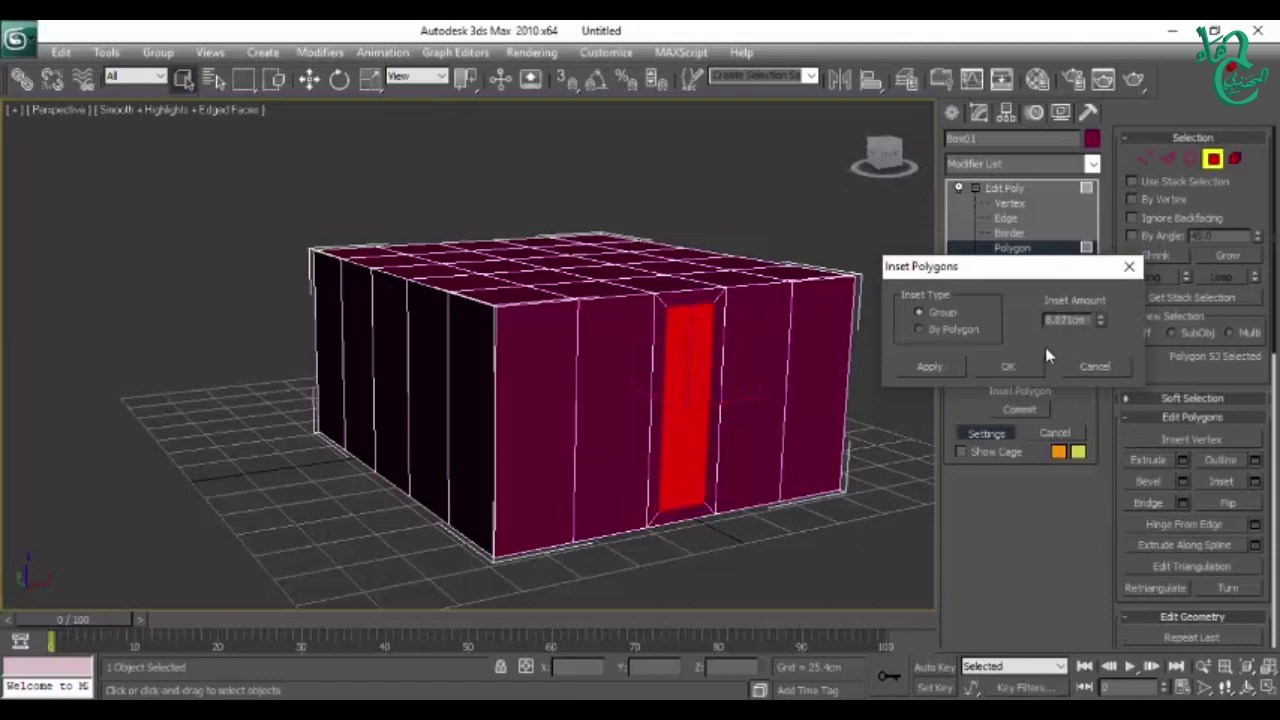
drag(1033, 281, 991, 301)
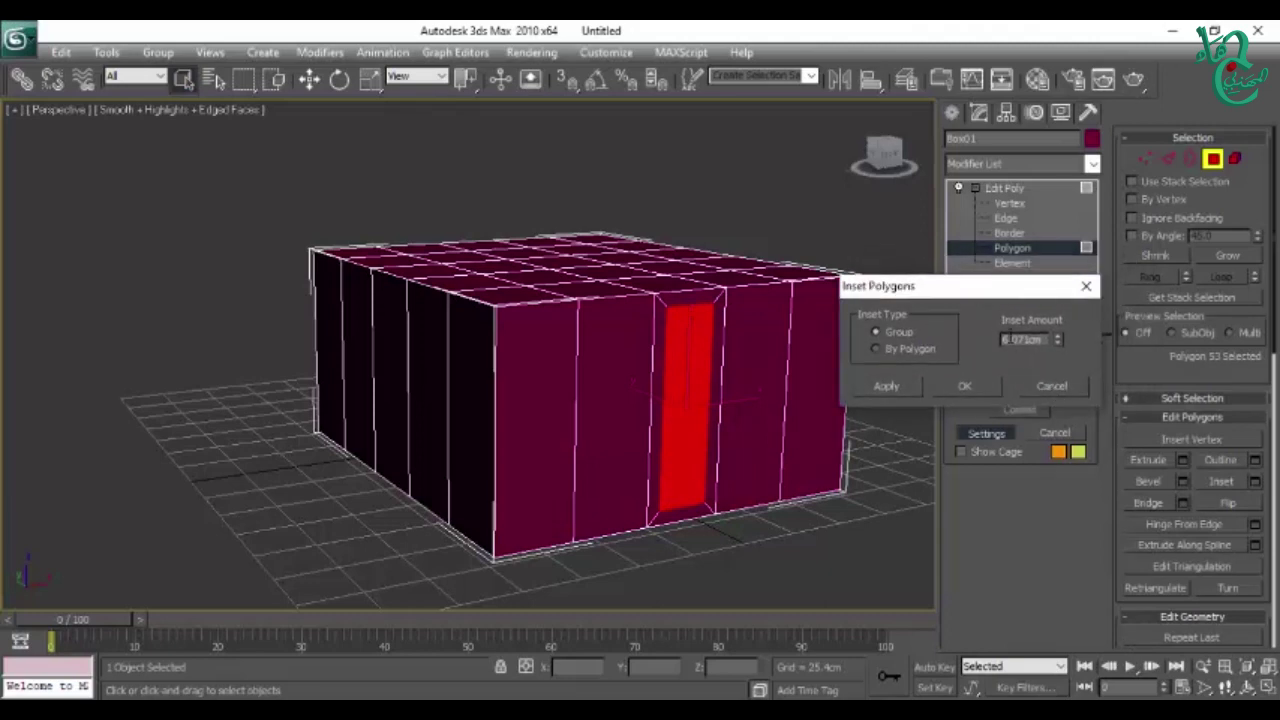
mouse_move(900, 440)
alt+middle_down()
mouse_move(766, 471)
mouse_move(849, 457)
alt+middle_up()
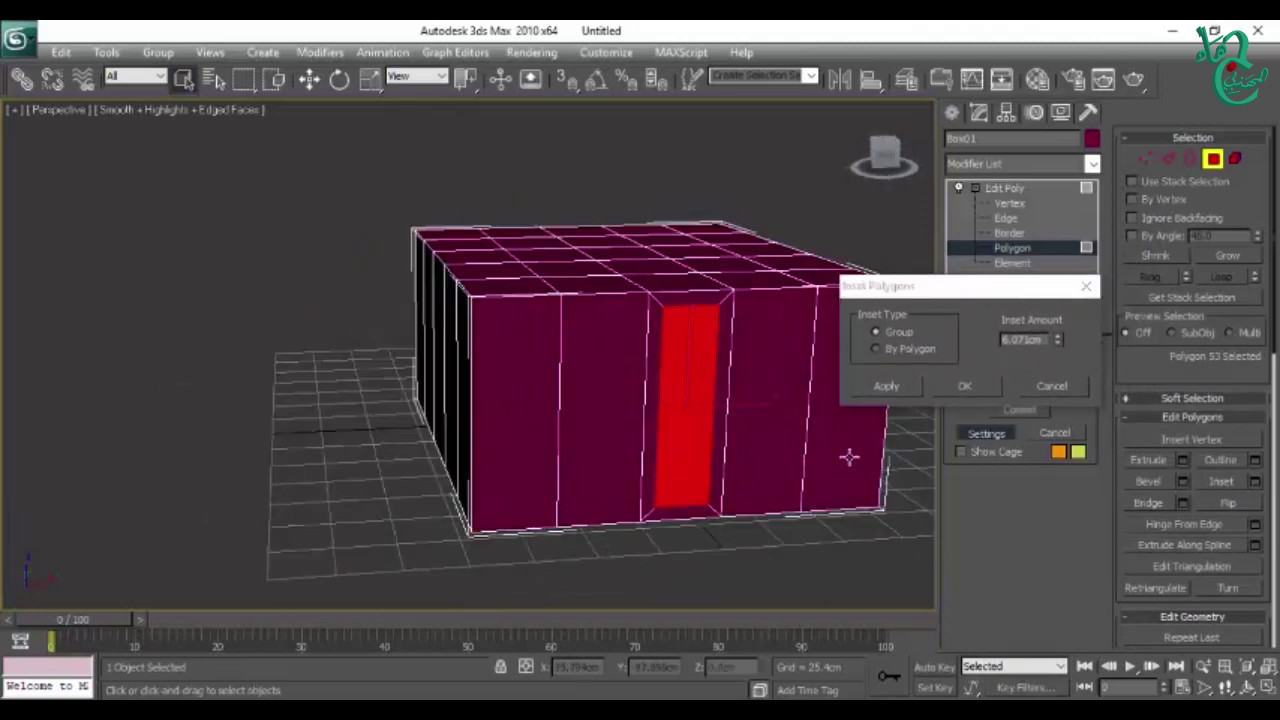
click(1047, 388)
alt+middle_drag(800, 420, 749, 410)
click(775, 447)
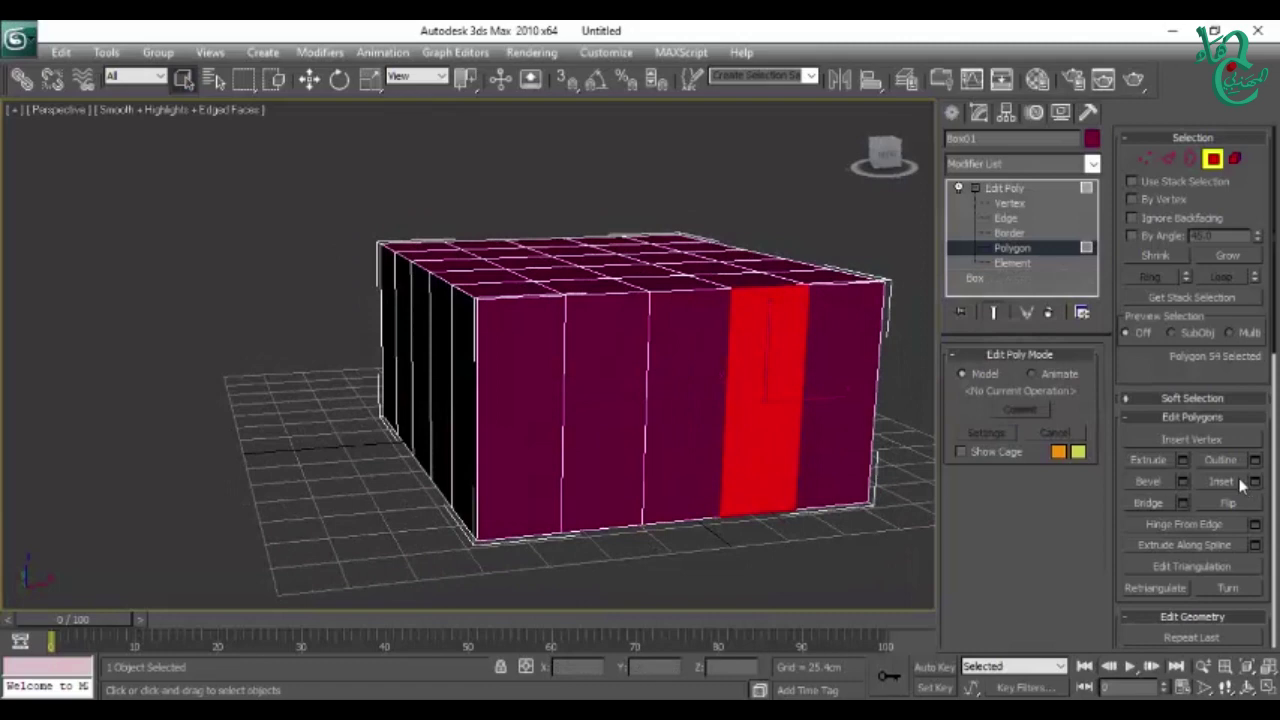
click(1183, 481)
drag(1010, 286, 1038, 242)
alt+middle_drag(860, 400, 825, 385)
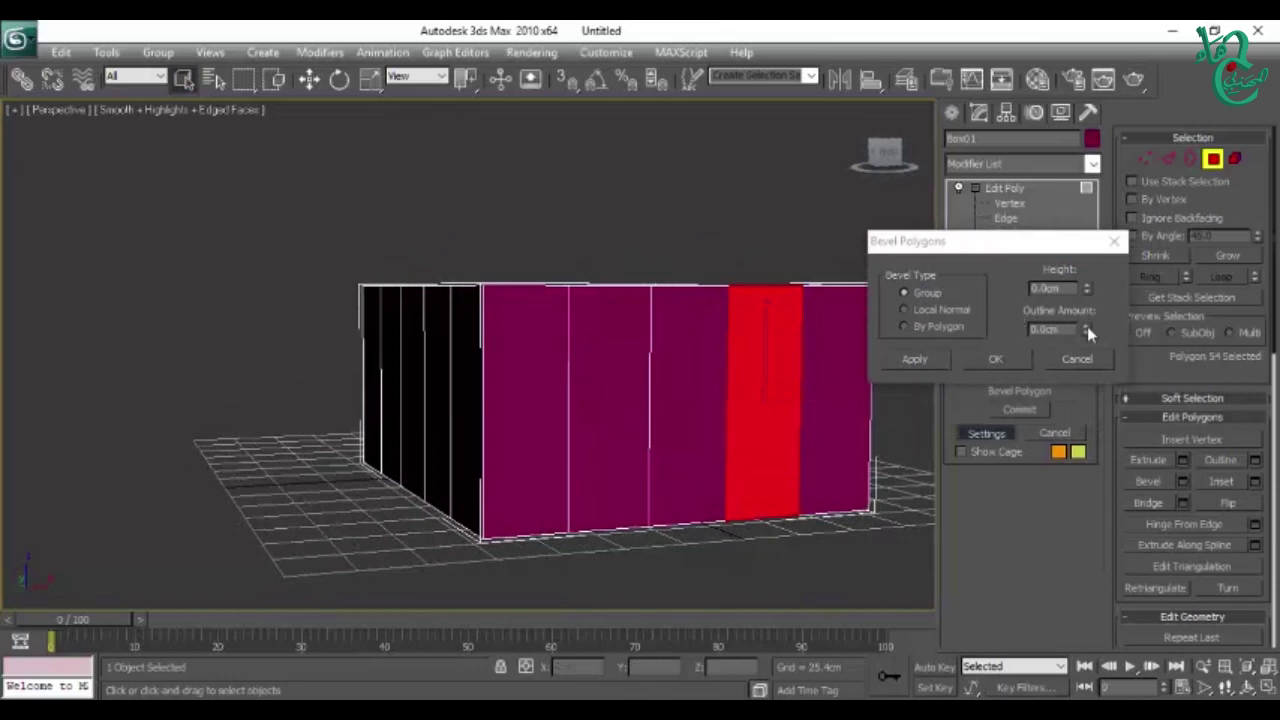
mouse_move(1087, 331)
mouse_down()
mouse_move(1084, 602)
mouse_move(1079, 494)
mouse_up()
mouse_move(791, 443)
alt+middle_down()
mouse_move(850, 475)
mouse_move(855, 462)
mouse_move(766, 486)
alt+middle_up()
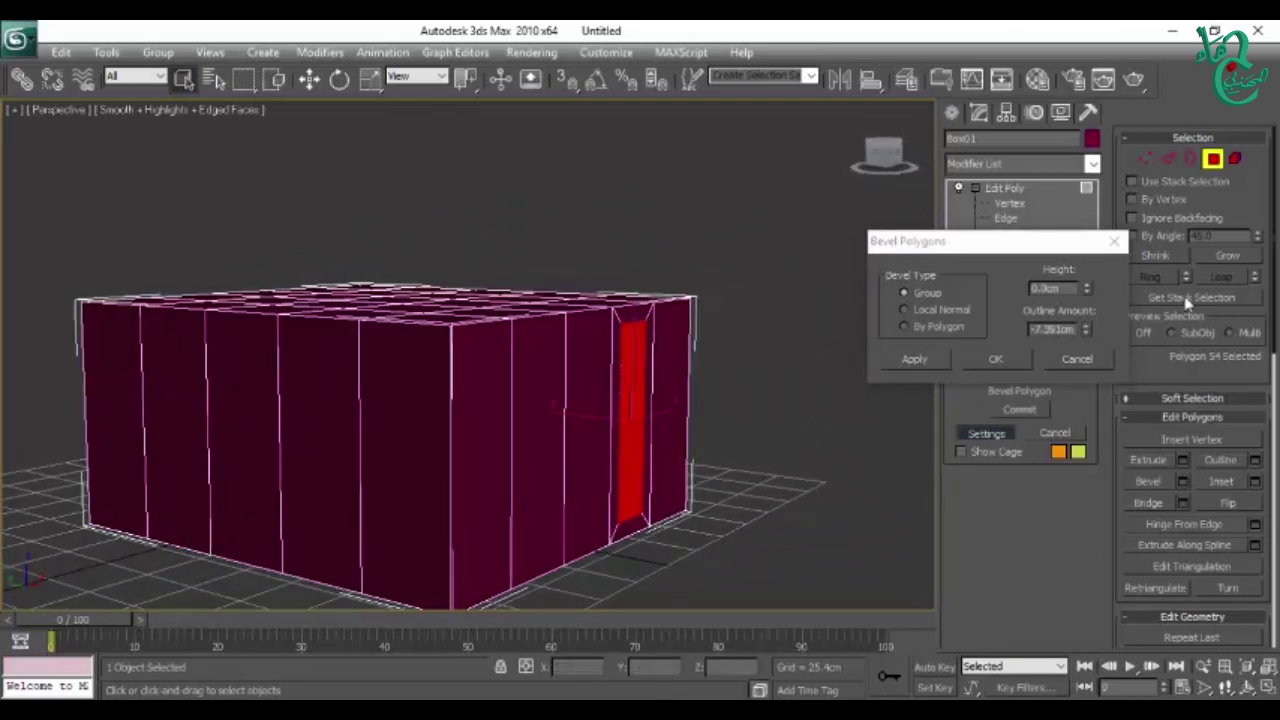
mouse_move(1087, 289)
mouse_down()
mouse_move(1129, 343)
mouse_move(825, 567)
mouse_up()
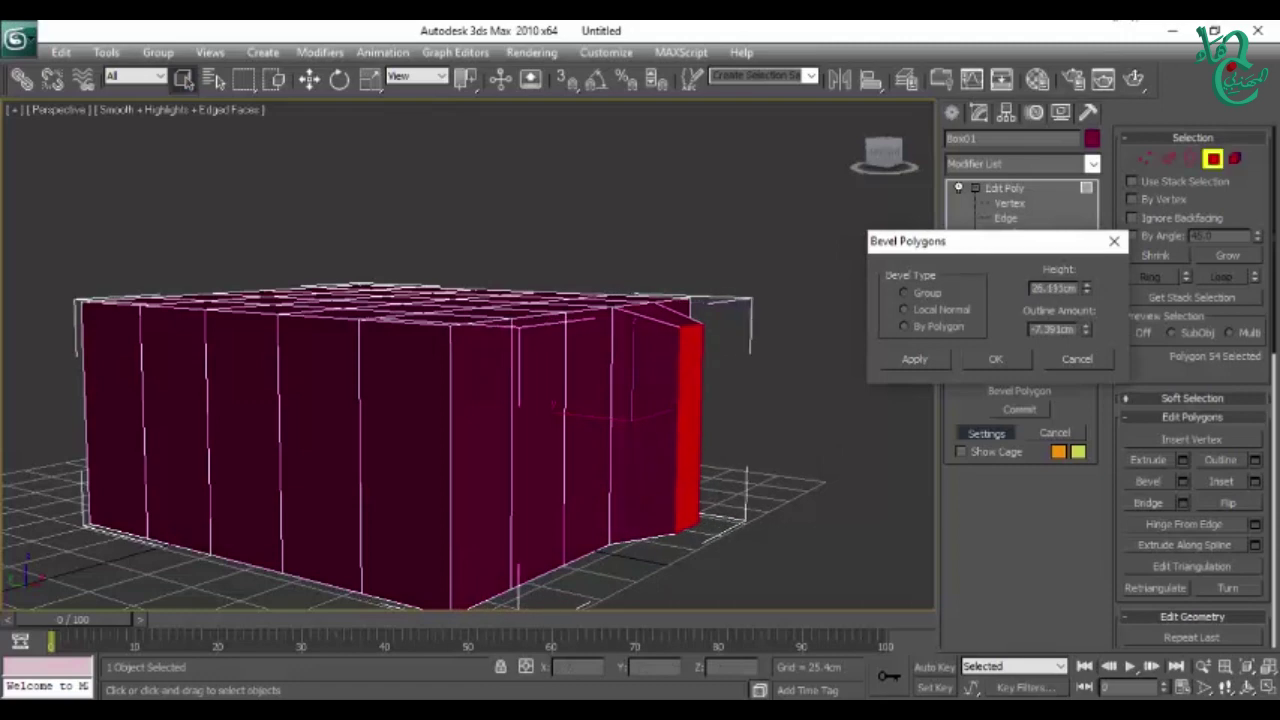
mouse_move(825, 567)
alt+middle_down()
mouse_move(594, 571)
mouse_move(714, 494)
mouse_move(660, 474)
mouse_move(683, 491)
mouse_move(632, 495)
mouse_move(794, 486)
mouse_move(629, 466)
mouse_move(766, 469)
mouse_move(706, 492)
mouse_move(714, 483)
mouse_move(738, 502)
mouse_move(729, 514)
mouse_move(792, 518)
alt+middle_up()
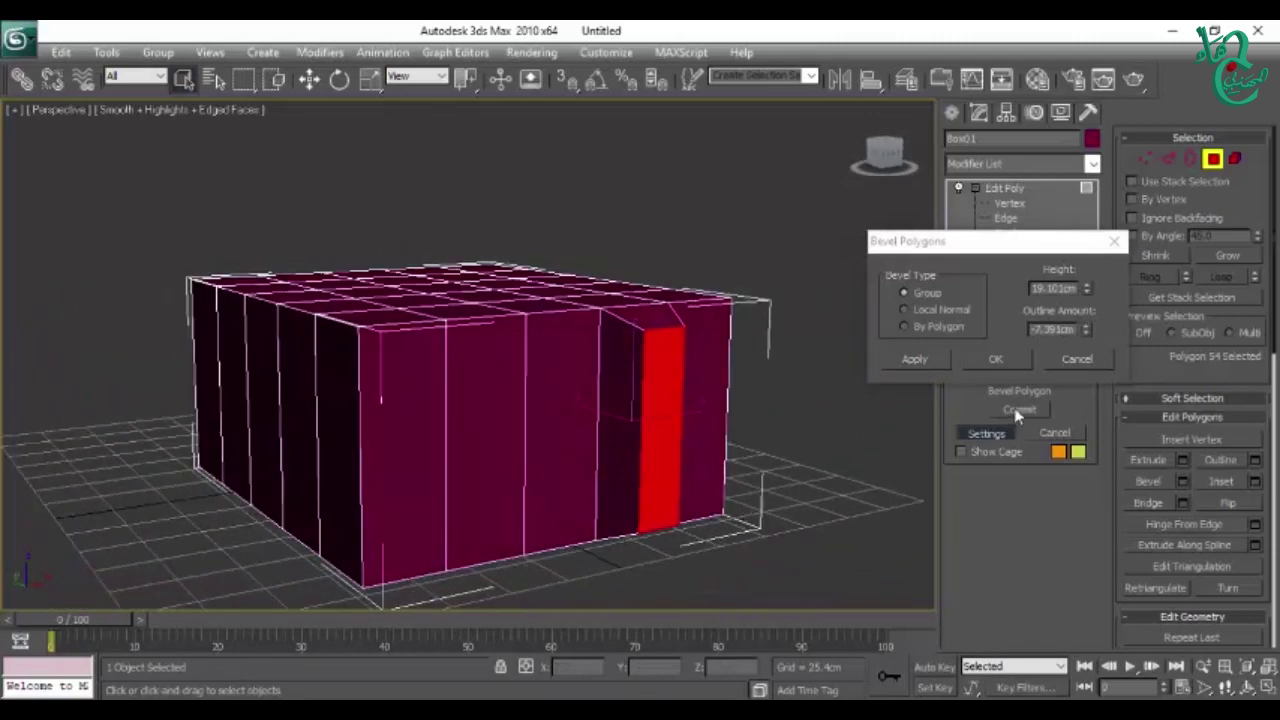
click(1078, 361)
mouse_move(654, 554)
alt+middle_down()
mouse_move(651, 500)
mouse_move(632, 503)
alt+middle_up()
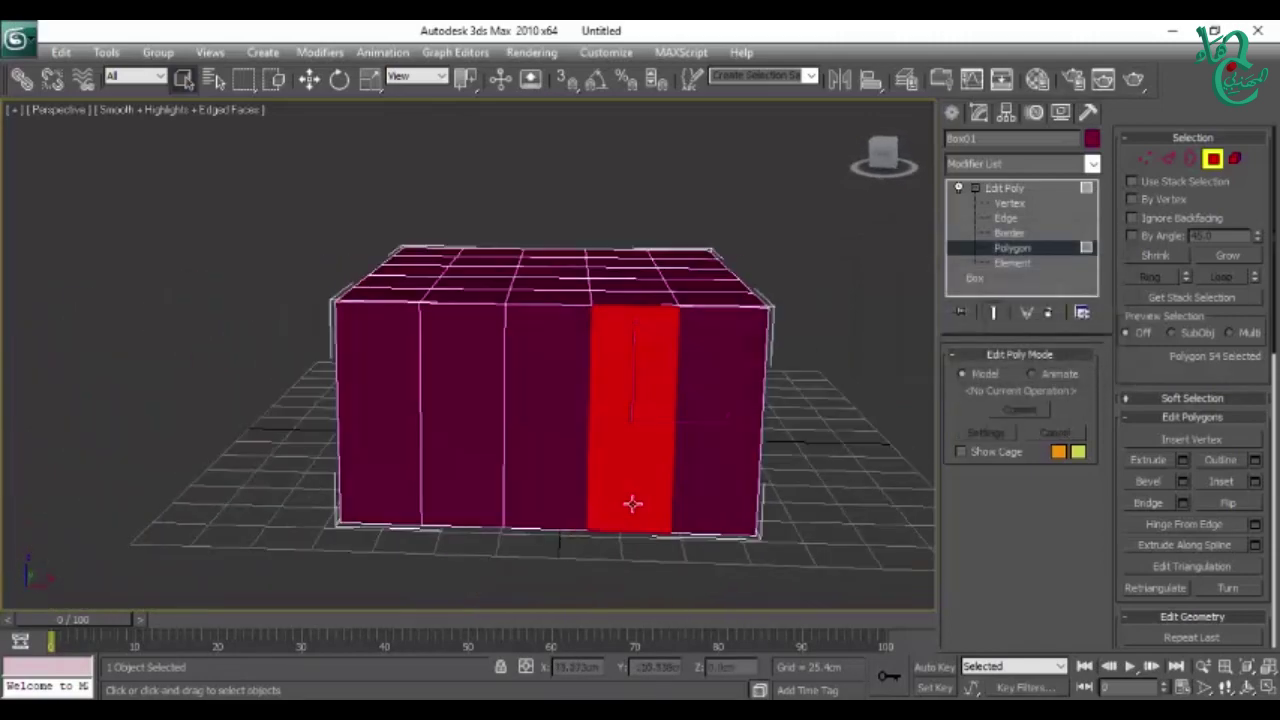
Step: Select all five polygon columns on the box's front face
click(681, 450)
ctrl+click(615, 450)
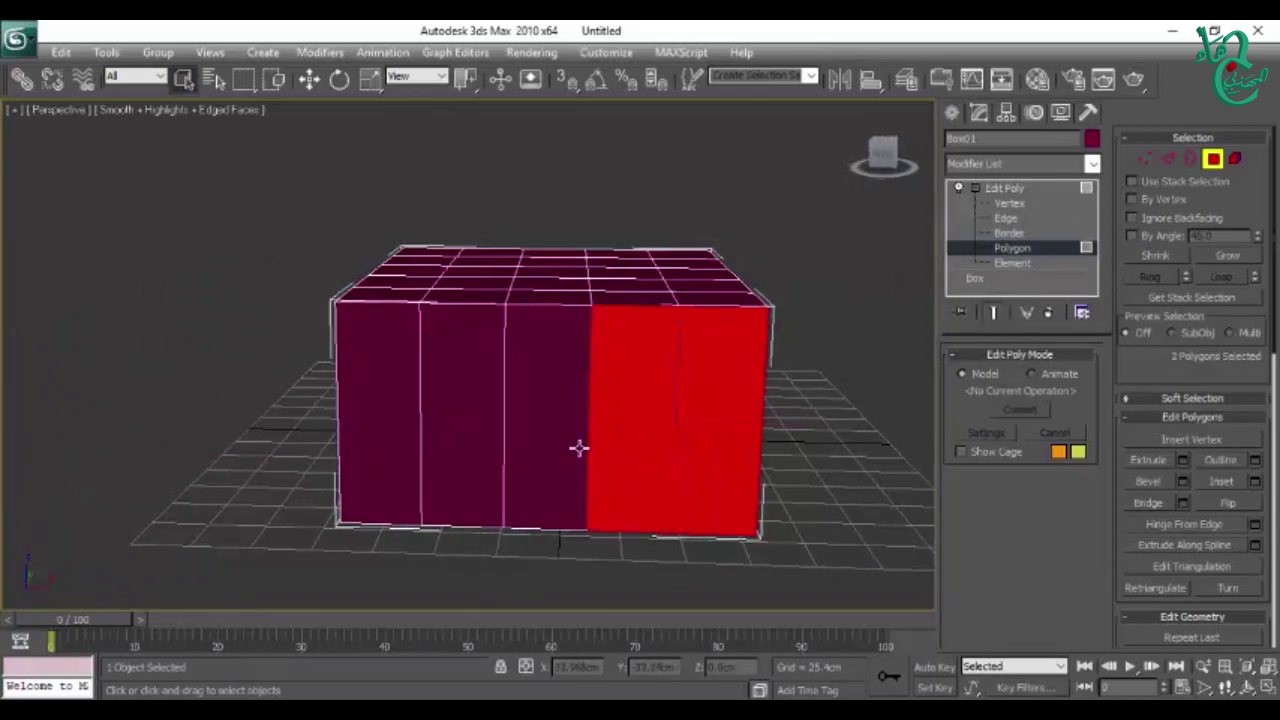
ctrl+click(560, 447)
ctrl+click(457, 443)
ctrl+click(390, 440)
mouse_move(477, 489)
alt+middle_down()
mouse_move(611, 511)
mouse_move(660, 497)
alt+middle_up()
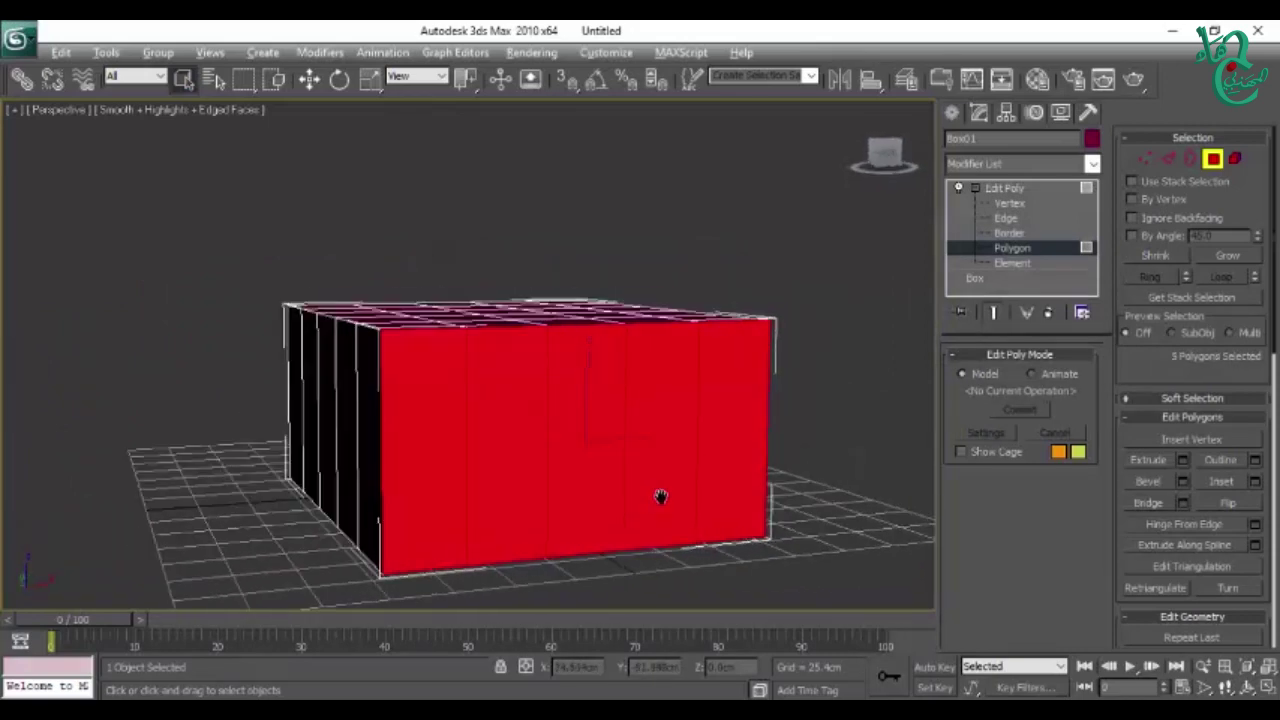
Step: Preview a 19.101cm high, -7.391cm outline bevel as By Polygon and Group, then cancel
click(1183, 481)
mouse_move(877, 523)
alt+middle_down()
mouse_move(734, 514)
mouse_move(706, 527)
mouse_move(686, 490)
alt+middle_up()
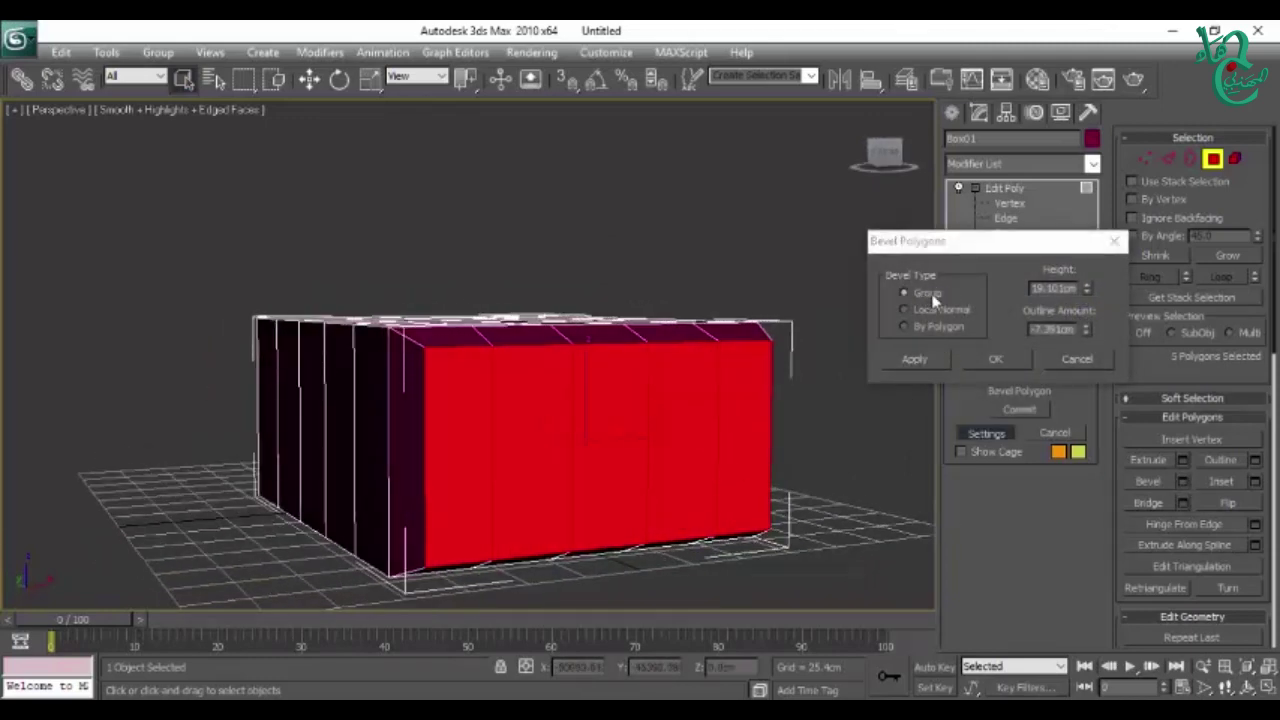
click(905, 327)
mouse_move(711, 486)
alt+middle_down()
mouse_move(669, 534)
mouse_move(738, 522)
alt+middle_up()
alt+middle_drag(673, 495, 683, 537)
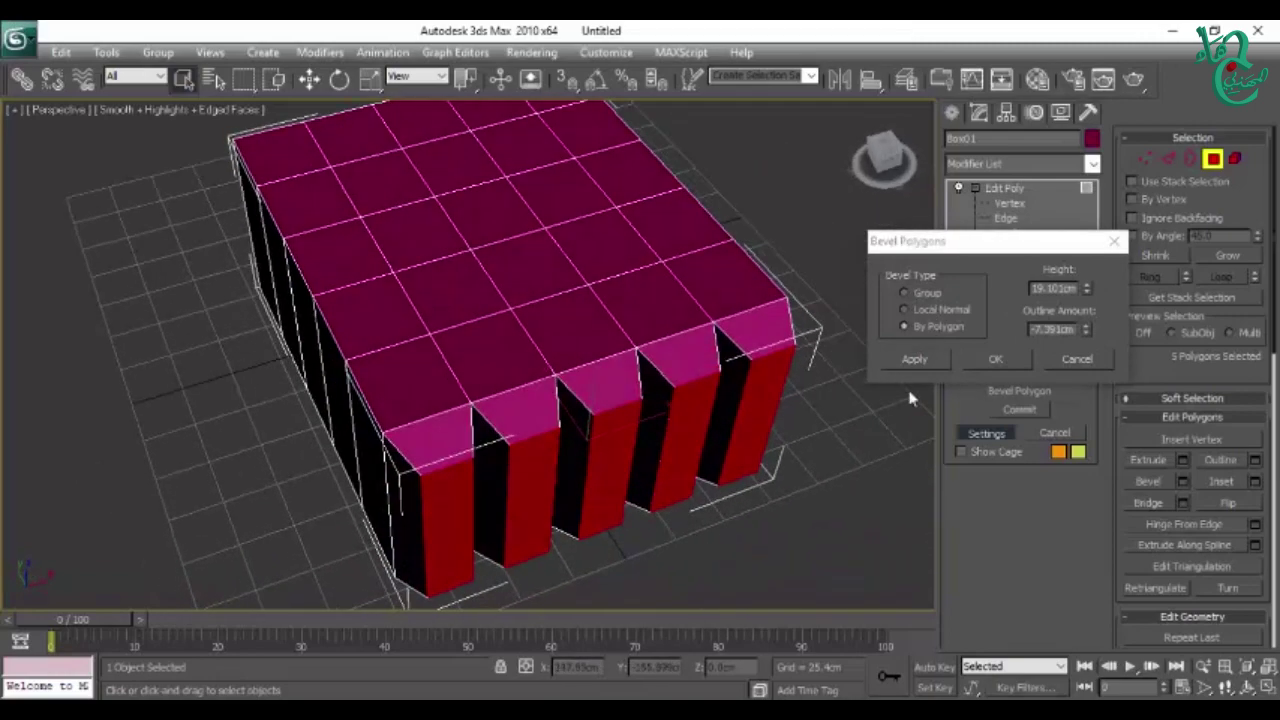
click(910, 293)
click(905, 327)
alt+middle_drag(728, 540, 695, 452)
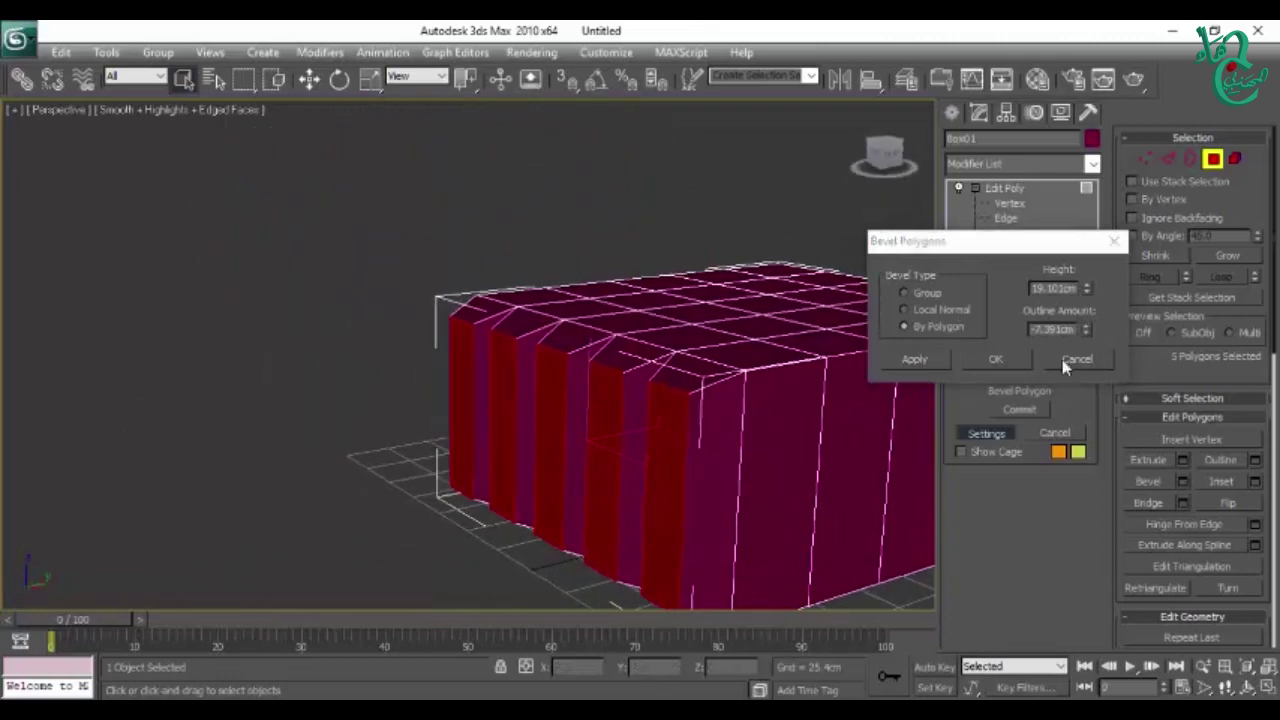
click(1073, 370)
Step: Clear the front selection and select a single side face of the box
scroll(686, 400, down, 3)
mouse_move(686, 400)
middle_down()
mouse_move(514, 434)
mouse_move(484, 524)
mouse_move(446, 486)
mouse_move(406, 400)
middle_up()
click(484, 524)
click(406, 400)
scroll(451, 437, up, 2)
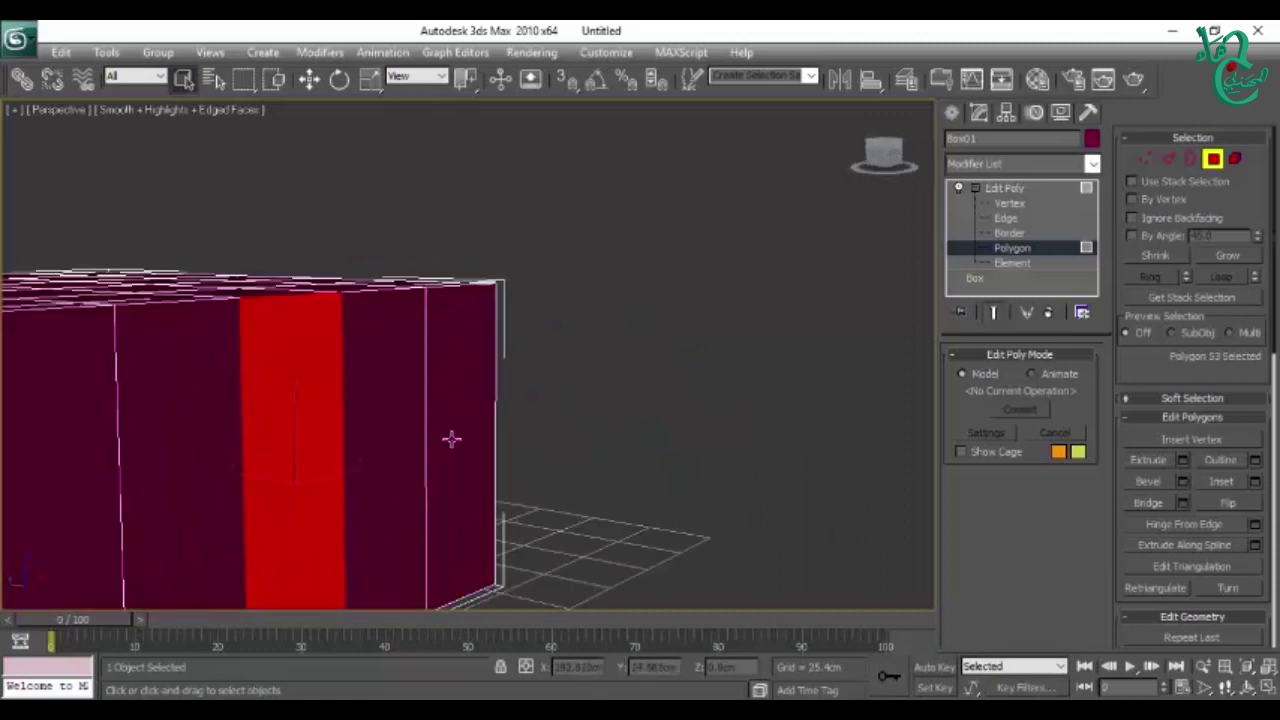
scroll(707, 408, up, 3)
scroll(707, 408, down, 3)
mouse_move(707, 408)
alt+middle_down()
mouse_move(614, 434)
mouse_move(1027, 478)
alt+middle_up()
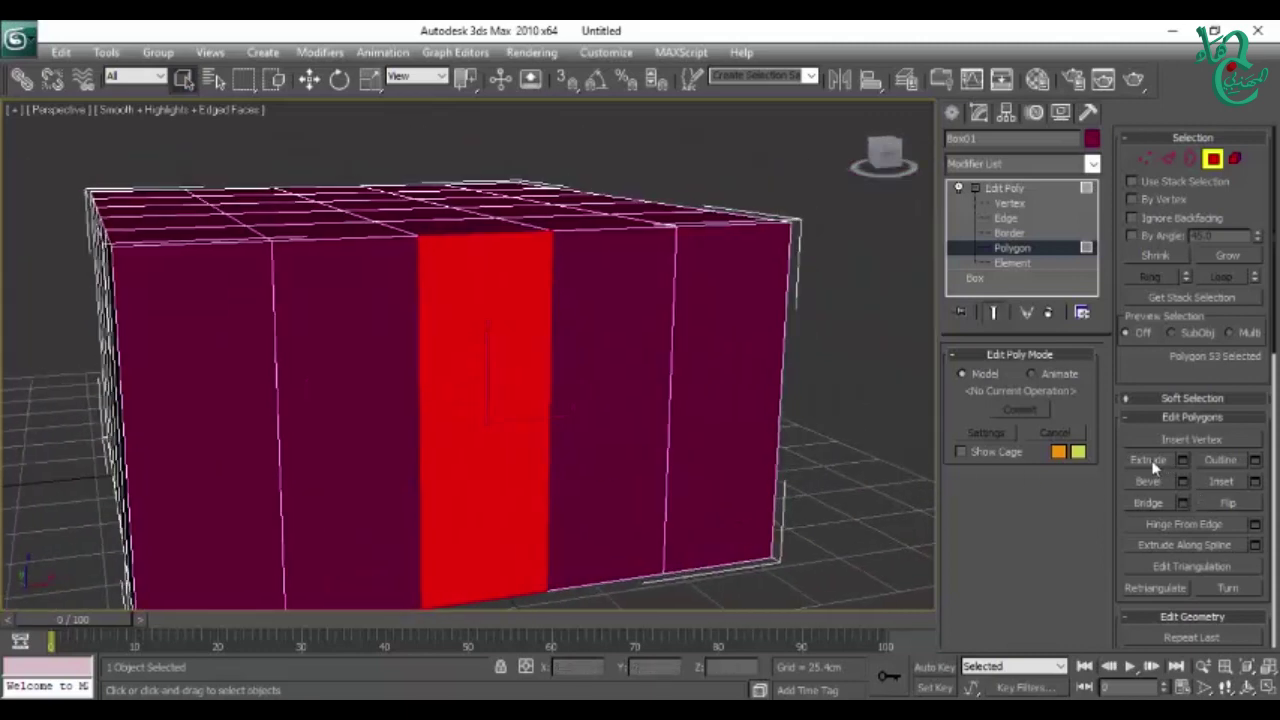
scroll(611, 443, down, 2)
alt+middle_drag(611, 443, 657, 451)
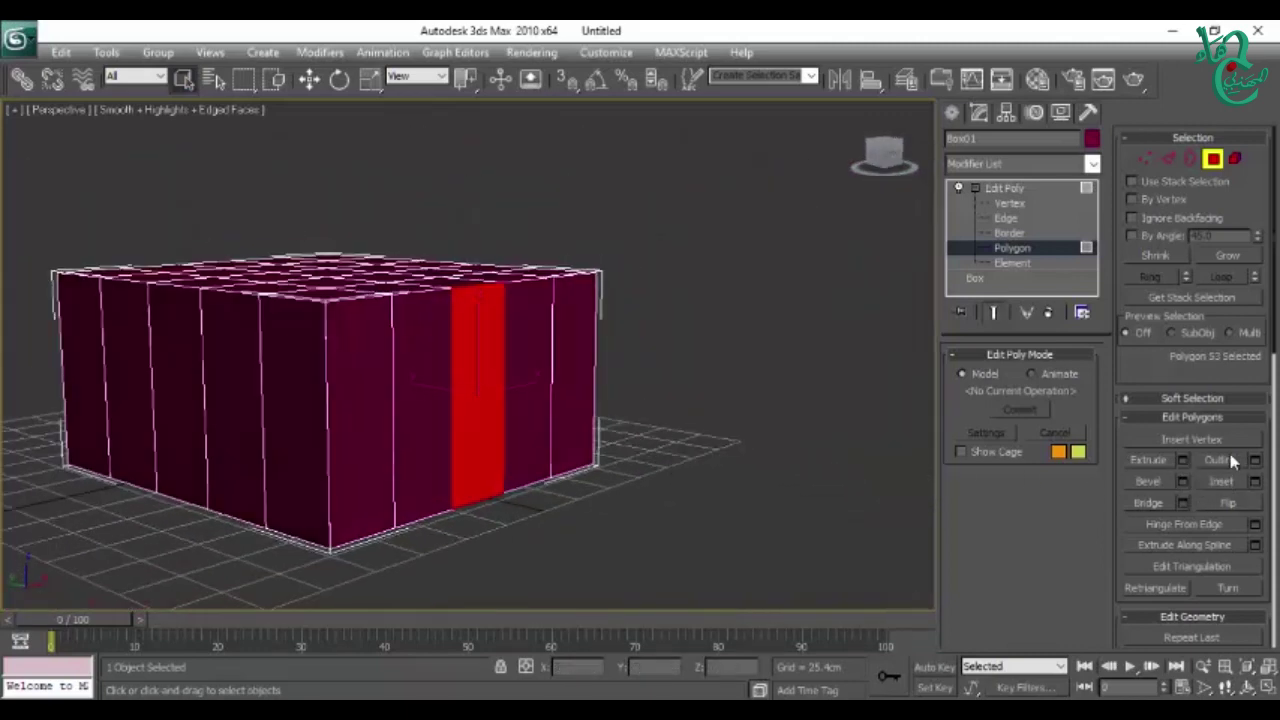
Step: Extrude the side face outward using the Extrude Polygons settings
click(1183, 460)
drag(990, 250, 895, 288)
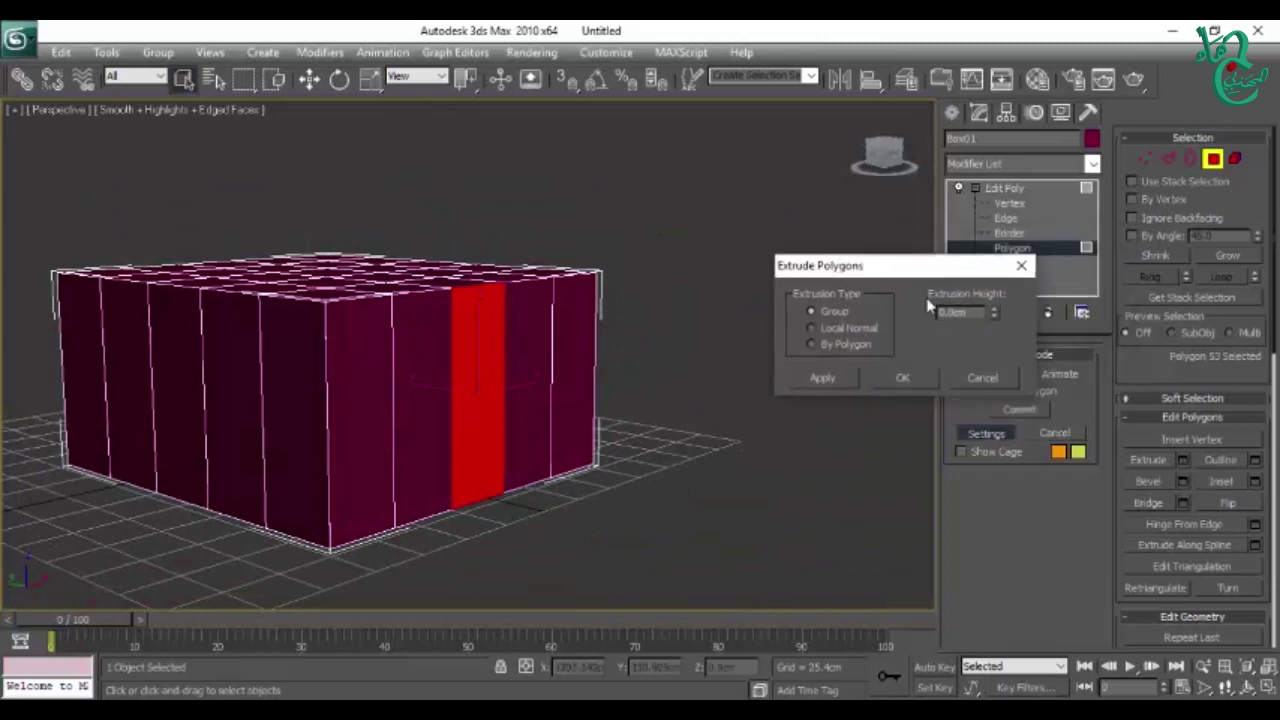
drag(993, 313, 937, 430)
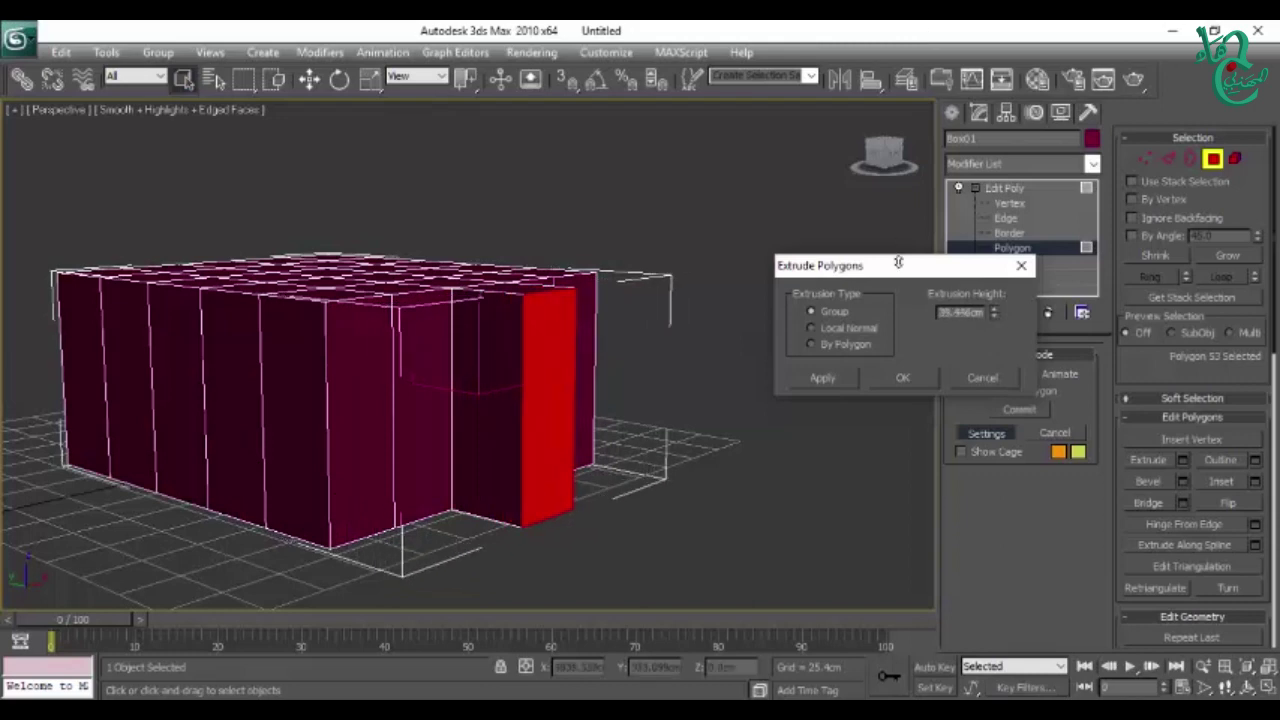
click(901, 378)
Step: Interactively extrude the neighbouring side face repeatedly into a long arm, then switch to Border level
alt+middle_drag(703, 458, 460, 418)
click(432, 407)
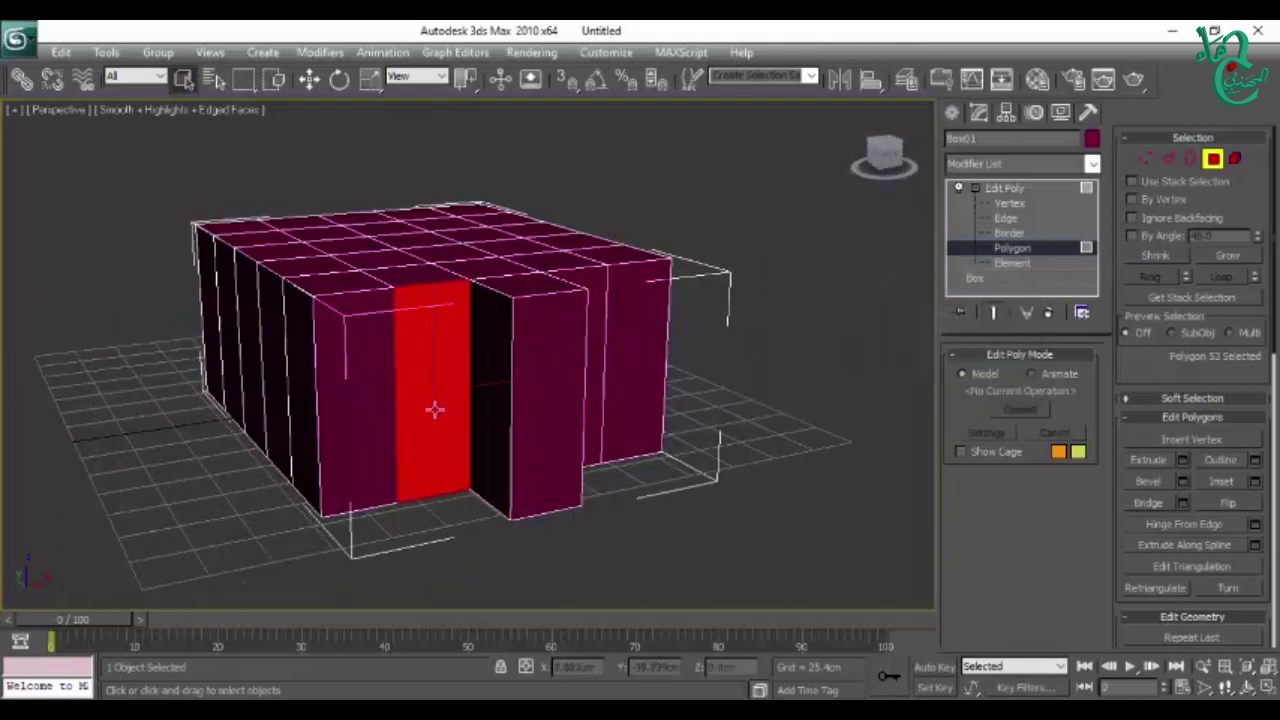
click(1150, 460)
mouse_move(434, 391)
mouse_down()
mouse_move(530, 418)
mouse_move(586, 343)
mouse_up()
mouse_move(586, 343)
middle_down()
mouse_move(449, 286)
mouse_move(654, 537)
mouse_move(441, 285)
middle_up()
scroll(597, 509, down, 5)
drag(441, 285, 481, 292)
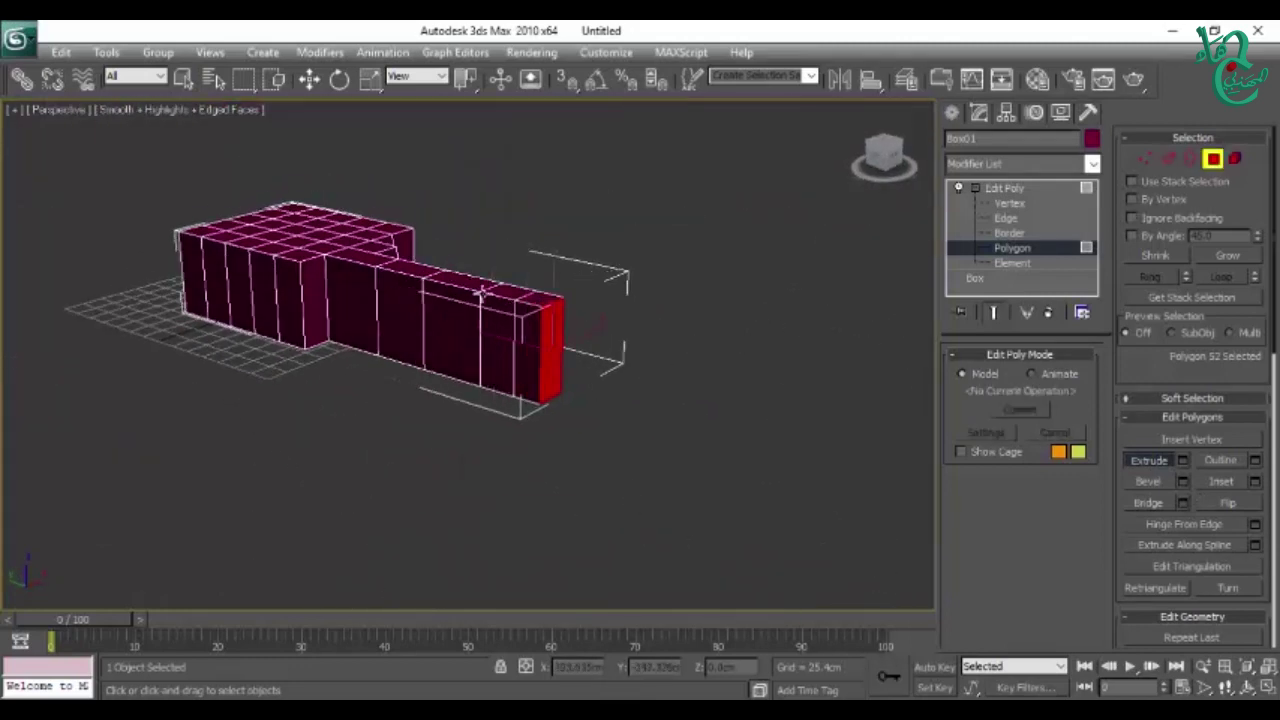
click(1190, 158)
mouse_move(737, 319)
alt+middle_down()
mouse_move(571, 514)
mouse_move(606, 482)
mouse_move(611, 511)
mouse_move(640, 470)
alt+middle_up()
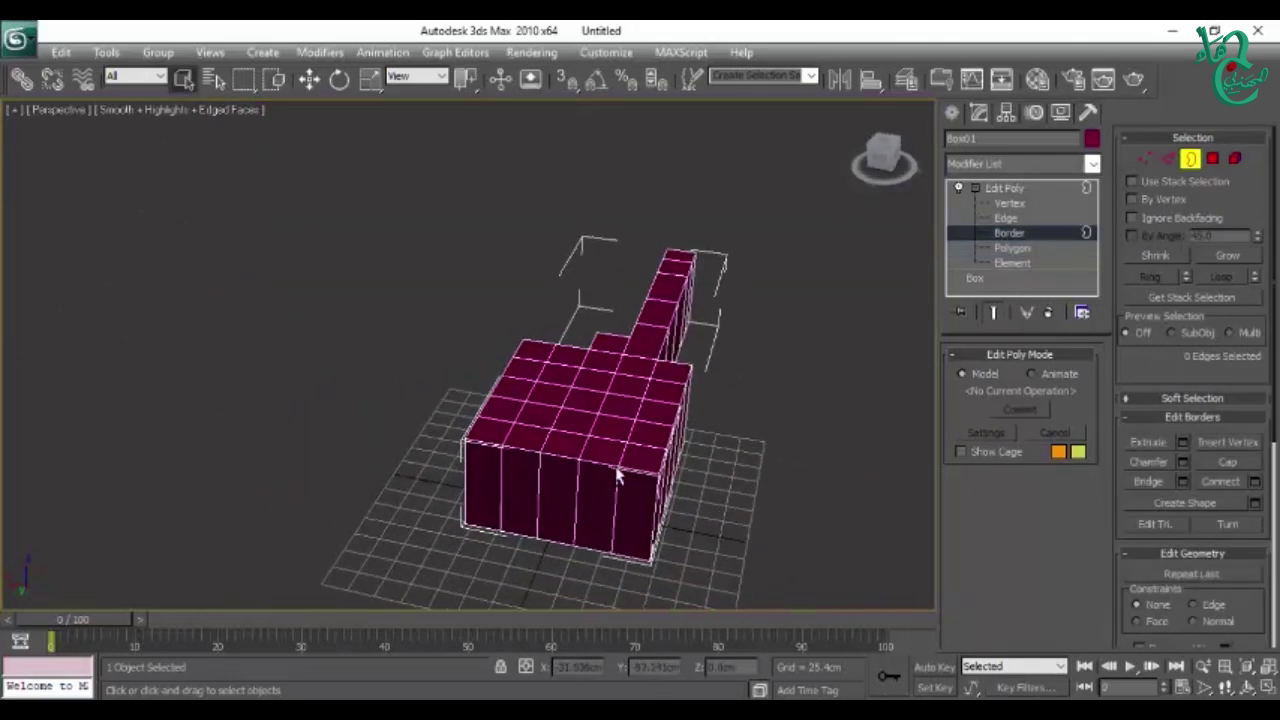
alt+middle_drag(867, 450, 930, 400)
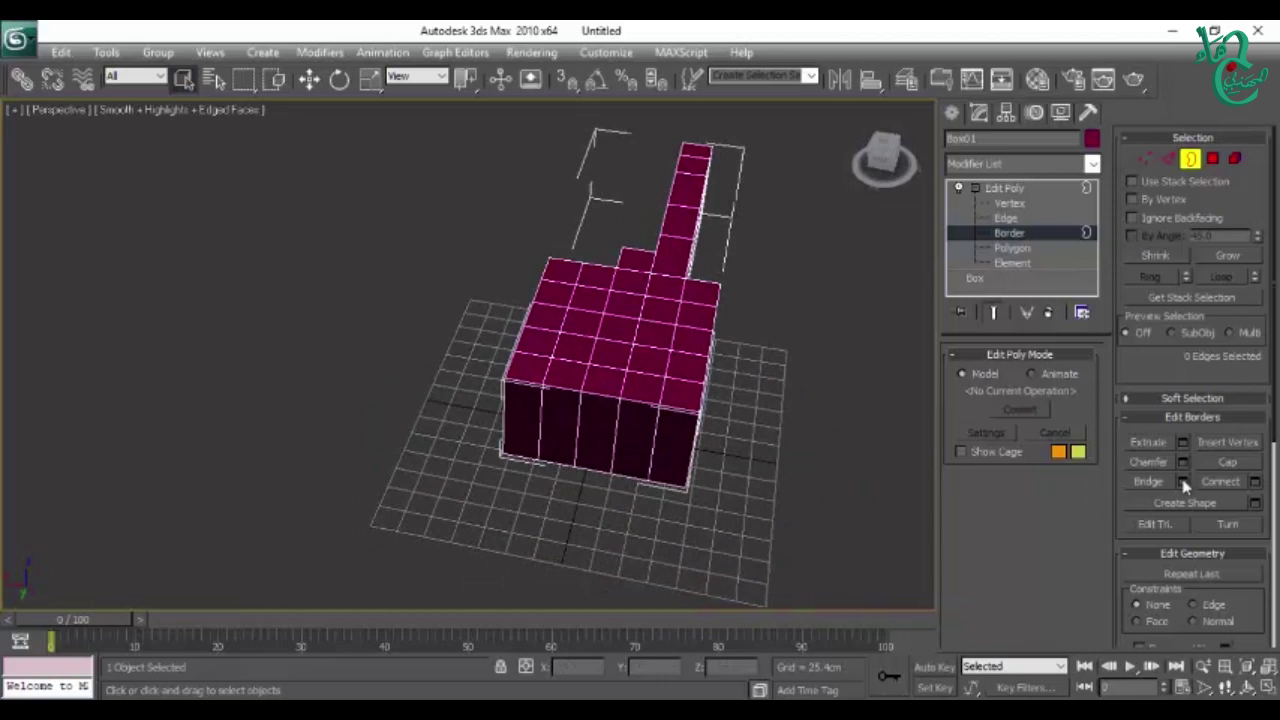
alt+middle_drag(574, 449, 620, 391)
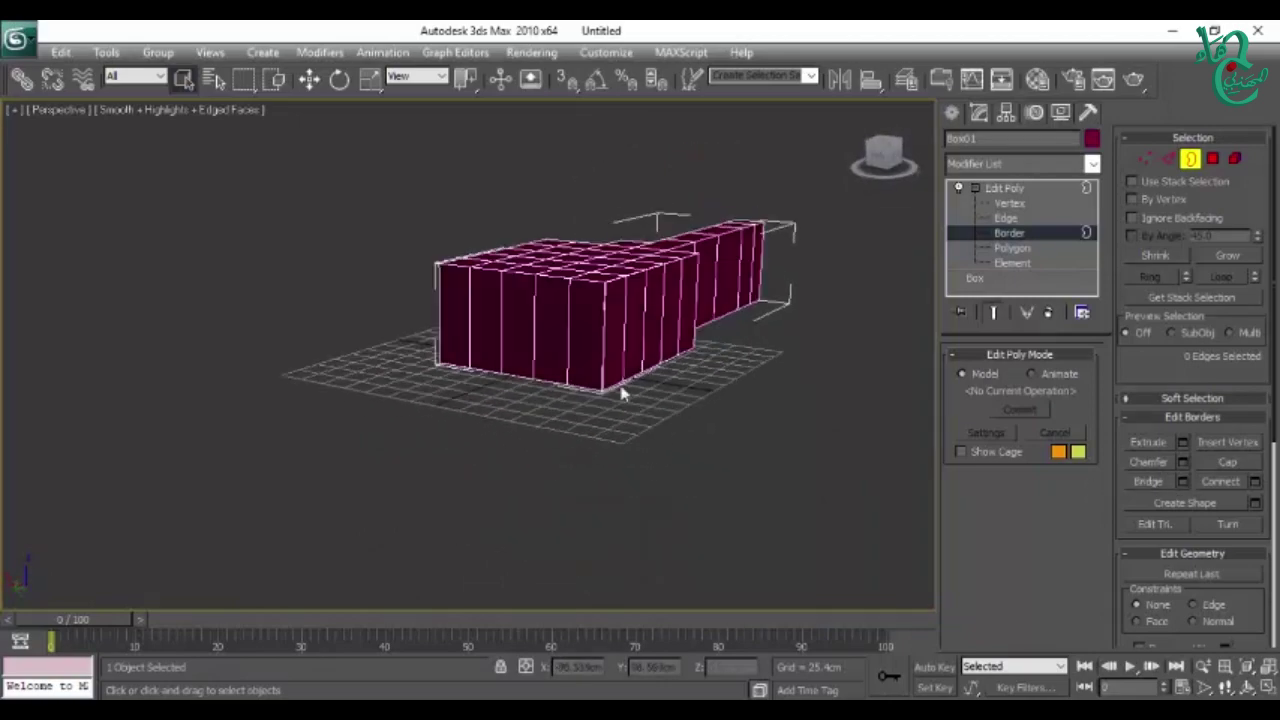
scroll(697, 366, up, 3)
scroll(590, 453, up, 5)
mouse_move(590, 453)
alt+middle_down()
mouse_move(557, 423)
mouse_move(594, 429)
mouse_move(662, 490)
alt+middle_up()
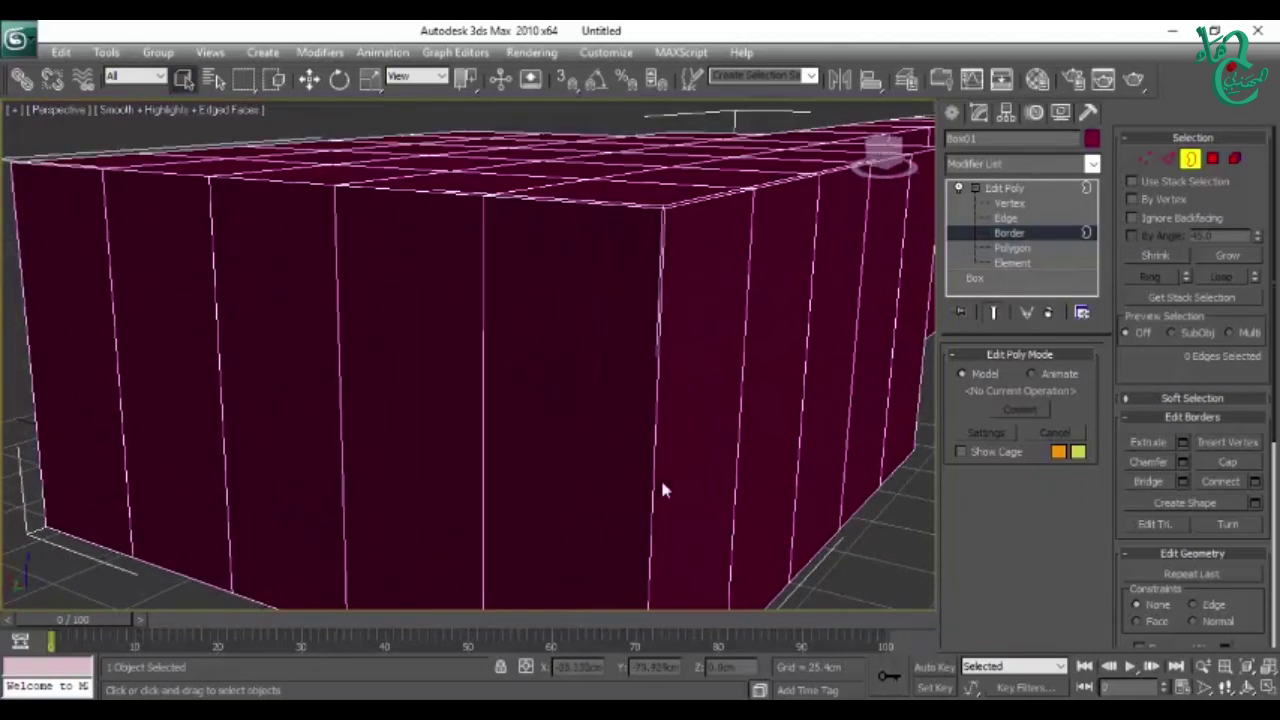
click(1159, 481)
click(1159, 482)
scroll(512, 434, down, 5)
mouse_move(512, 434)
alt+middle_down()
mouse_move(694, 400)
mouse_move(662, 372)
mouse_move(764, 371)
alt+middle_up()
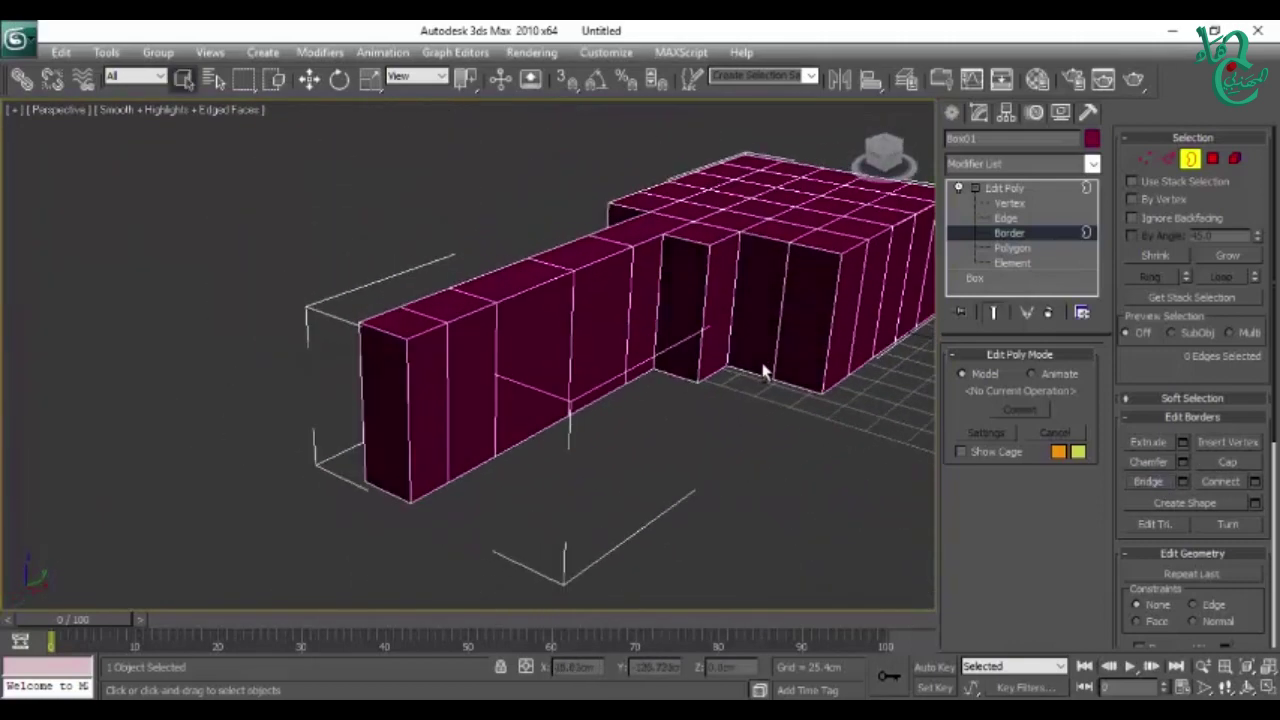
click(1010, 249)
click(814, 328)
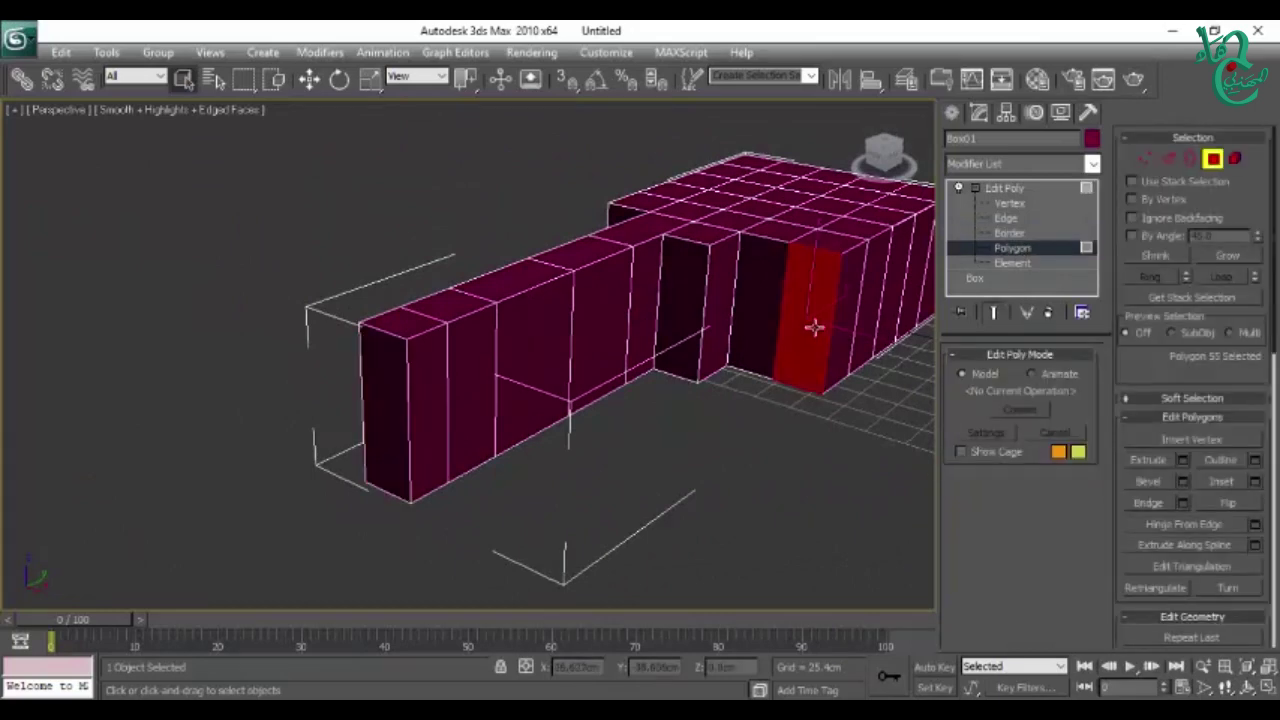
Step: Delete some wall faces of the arm, undo the deletions, and delete a wall face again
key(Delete)
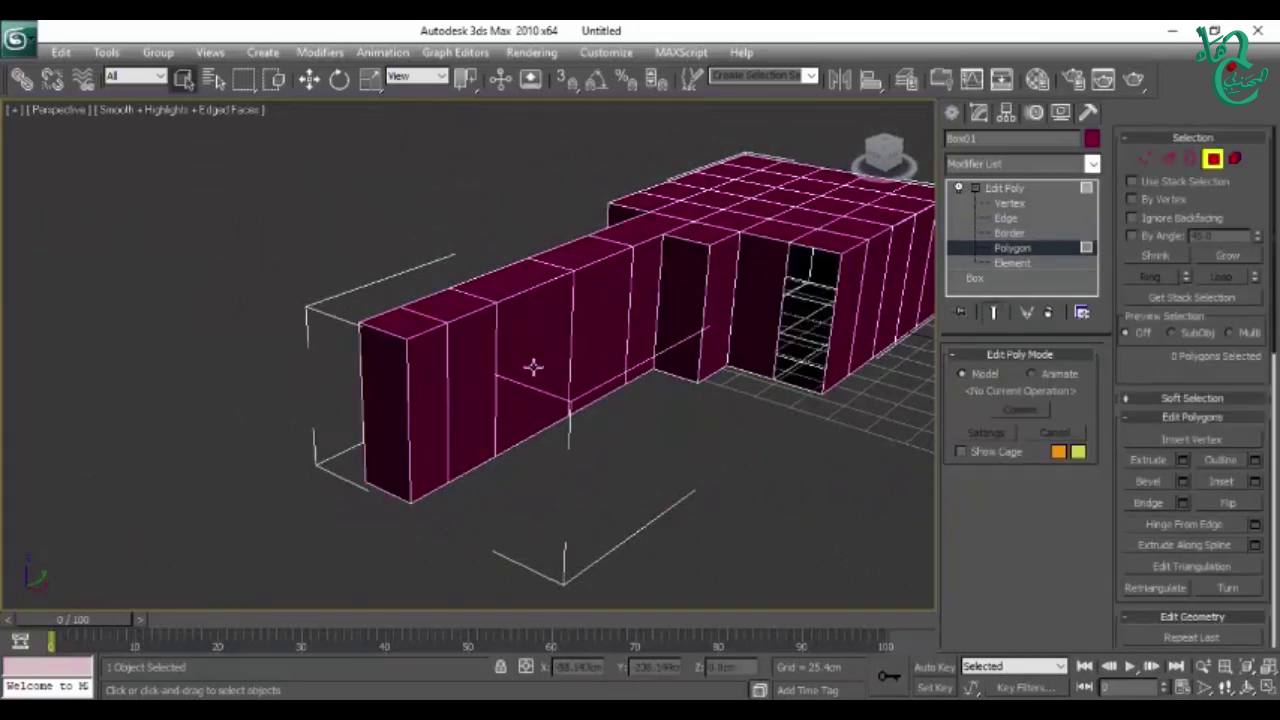
click(533, 367)
click(455, 399)
key(Delete)
alt+middle_drag(737, 434, 699, 519)
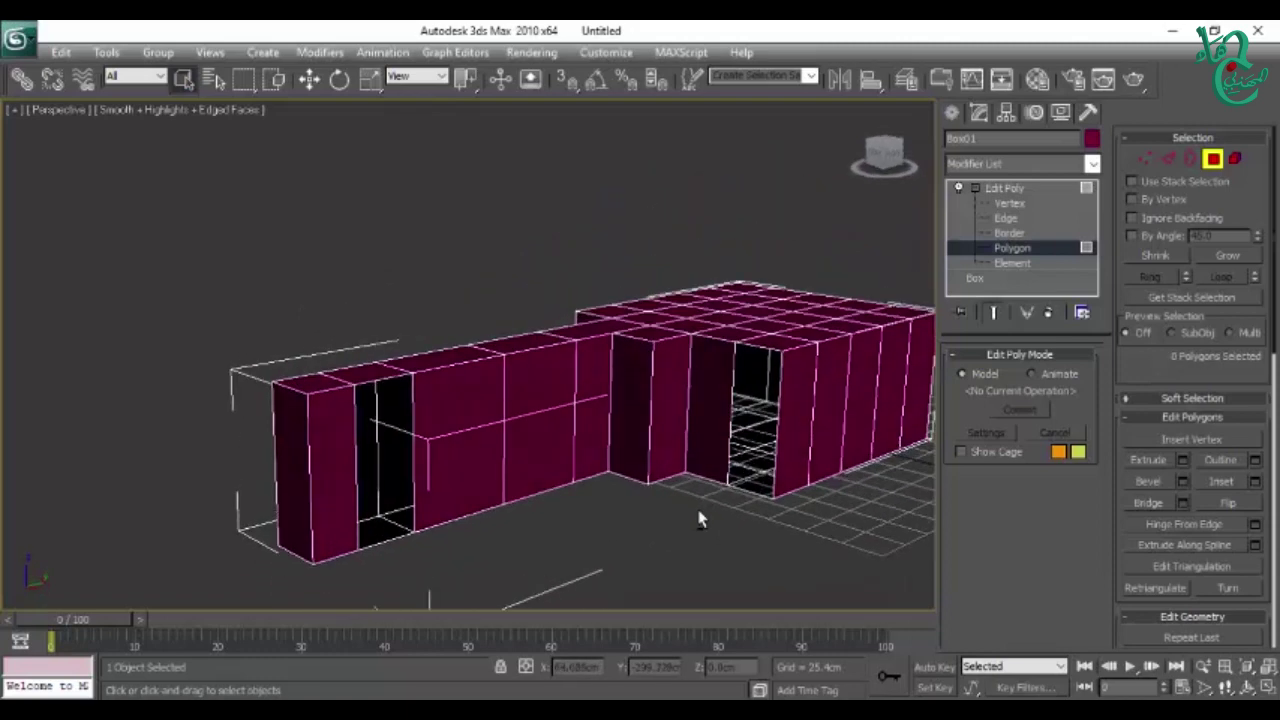
key(ctrl+z)
key(ctrl+z)
key(ctrl+z)
key(ctrl+z)
alt+middle_drag(748, 518, 766, 480)
key(Delete)
click(757, 404)
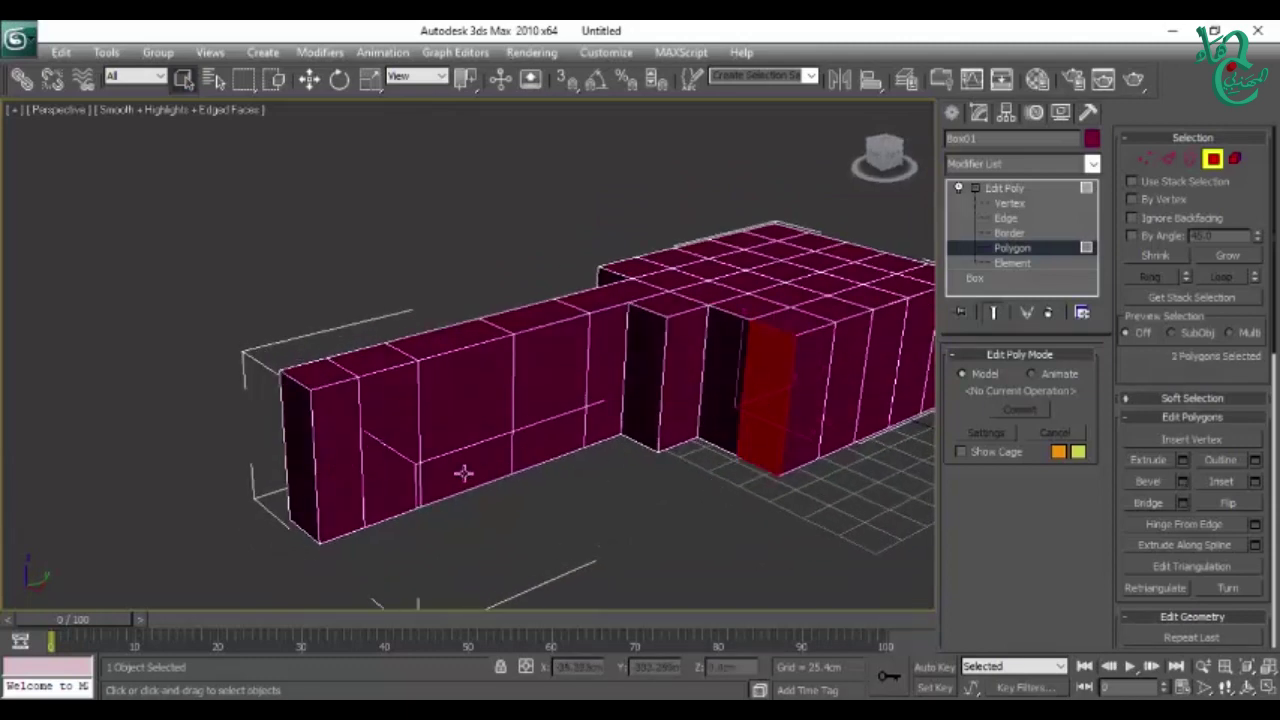
Step: Extrude the arm's end face outward so the arm turns a corner
click(350, 450)
click(1182, 460)
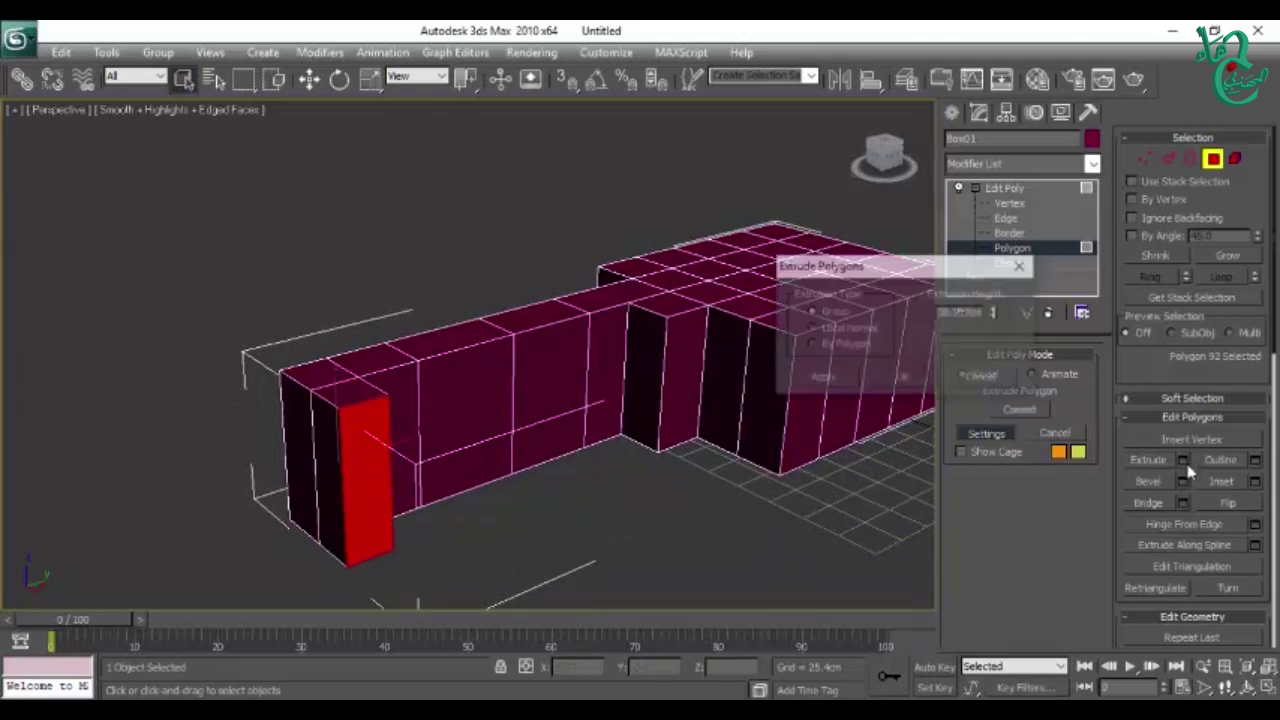
click(900, 378)
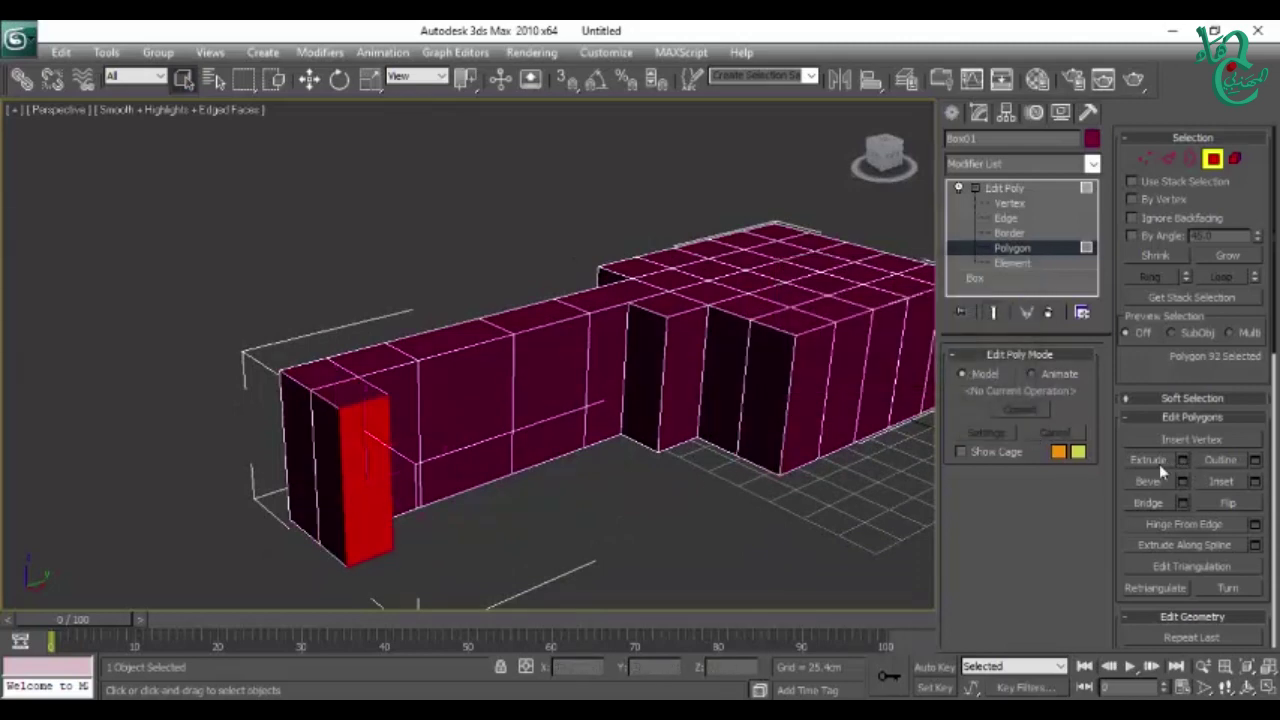
click(1152, 461)
mouse_move(370, 476)
mouse_down()
mouse_move(243, 357)
mouse_move(371, 466)
mouse_move(344, 410)
mouse_move(563, 463)
mouse_up()
mouse_move(563, 463)
alt+middle_down()
mouse_move(414, 451)
mouse_move(486, 400)
mouse_move(372, 403)
alt+middle_up()
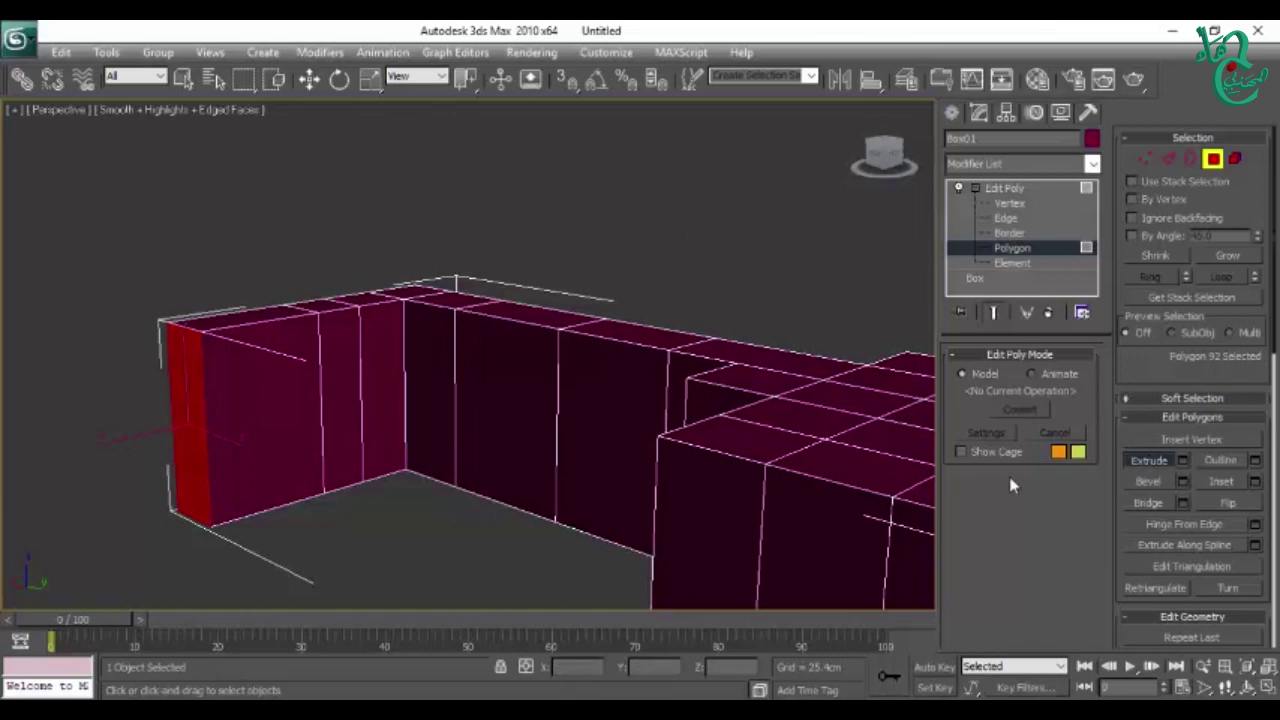
Step: Select the two facing wall faces of the arm and main block
click(337, 386)
mouse_move(337, 386)
alt+middle_down()
mouse_move(533, 297)
mouse_move(607, 471)
mouse_move(245, 422)
mouse_move(294, 477)
mouse_move(243, 400)
mouse_move(457, 463)
mouse_move(545, 388)
alt+middle_up()
ctrl+click(533, 297)
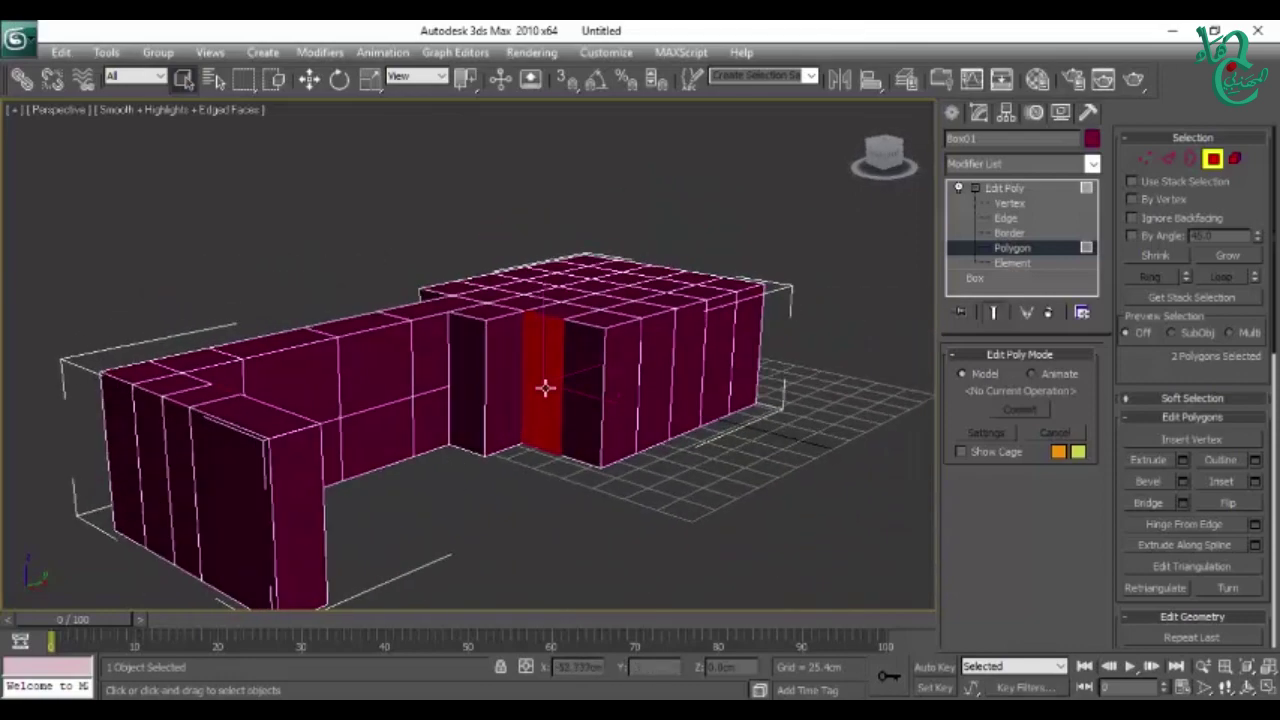
Step: Bridge the two facing wall faces with 13 segments, then clear the face selection
click(1182, 503)
mouse_move(505, 363)
alt+middle_down()
mouse_move(490, 412)
mouse_move(383, 434)
mouse_move(537, 454)
mouse_move(328, 393)
alt+middle_up()
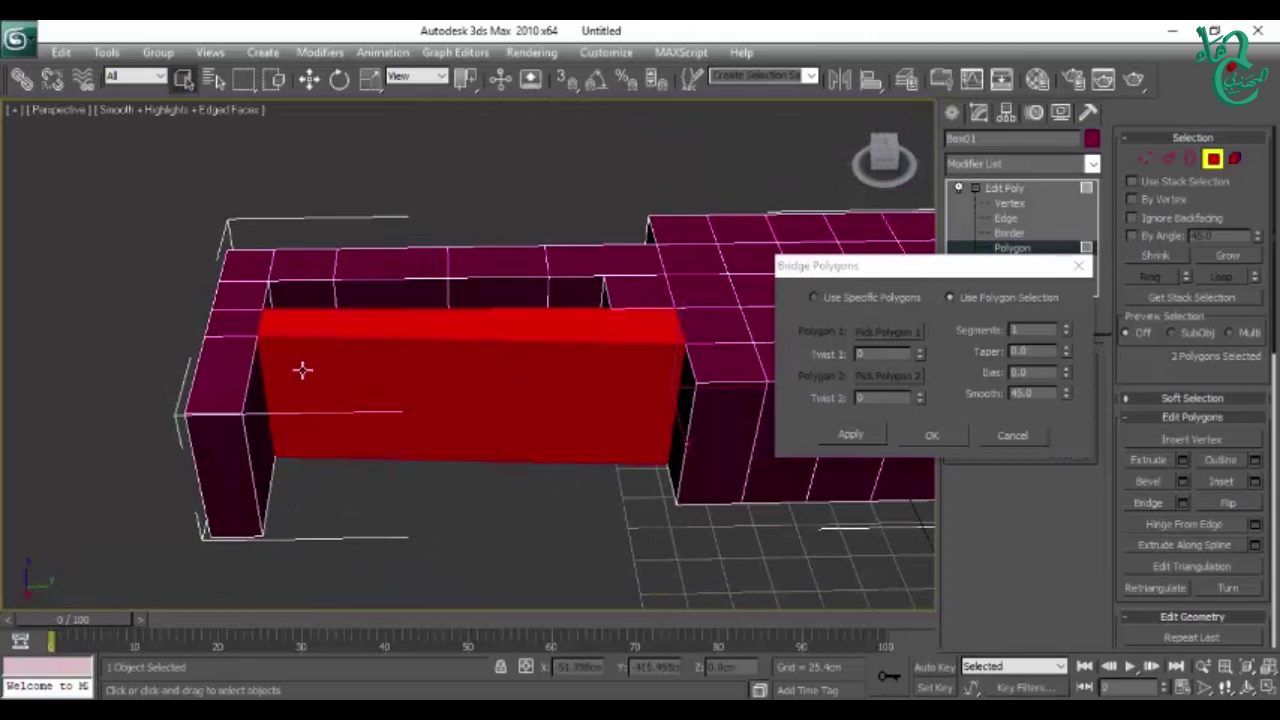
click(1066, 334)
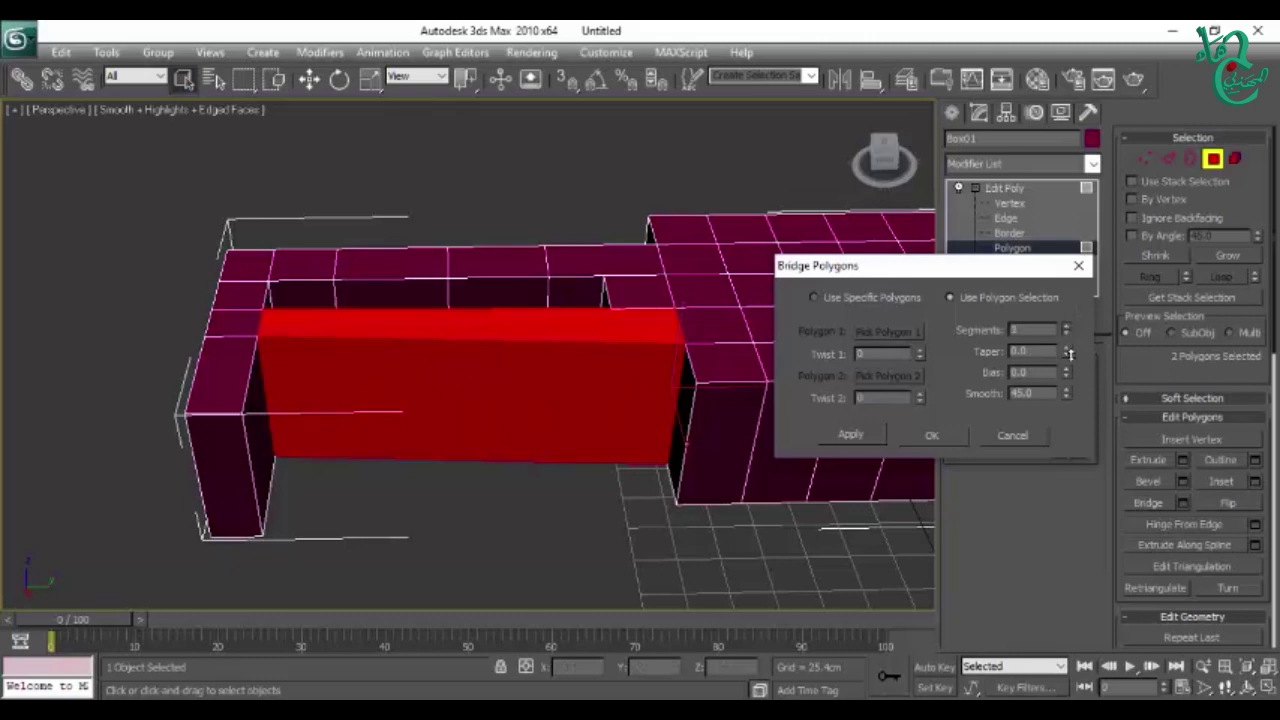
drag(1077, 320, 1077, 316)
click(929, 436)
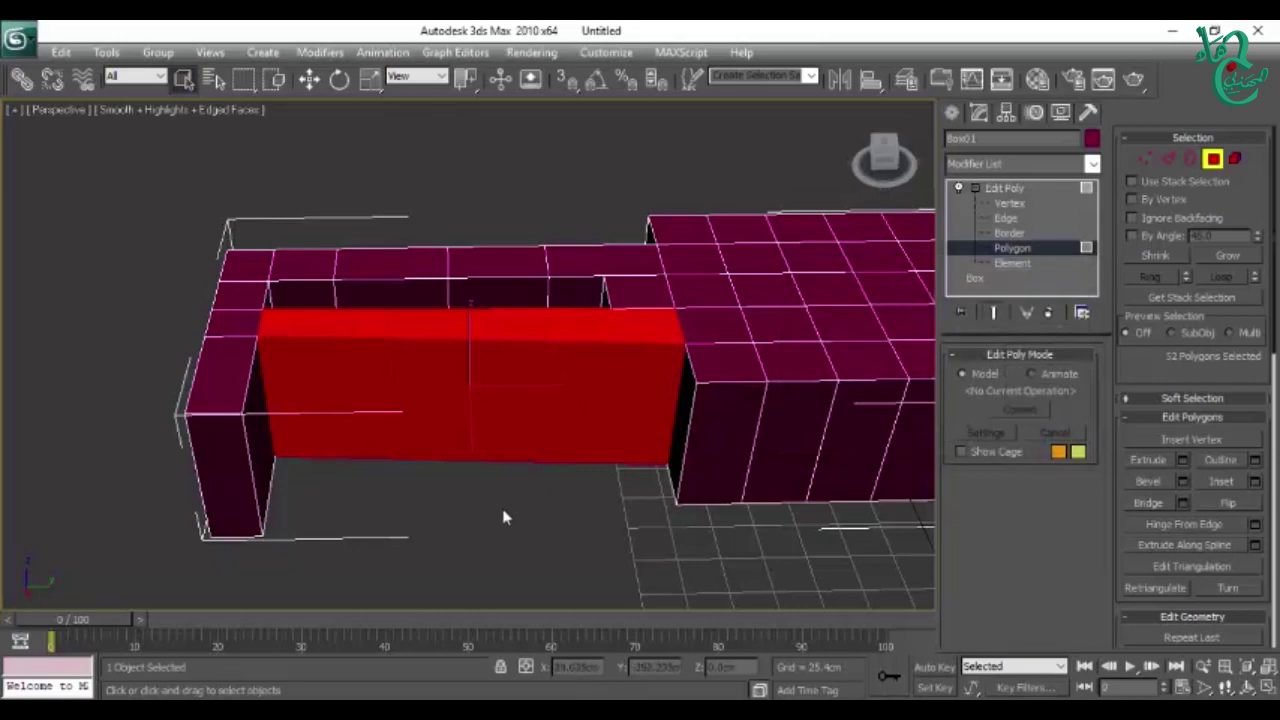
mouse_move(490, 470)
alt+middle_down()
mouse_move(530, 458)
mouse_move(506, 411)
mouse_move(566, 455)
mouse_move(552, 509)
mouse_move(471, 449)
mouse_move(513, 546)
mouse_move(522, 309)
mouse_move(686, 428)
alt+middle_up()
click(506, 411)
click(522, 309)
mouse_move(755, 478)
alt+middle_down()
mouse_move(611, 457)
mouse_move(560, 420)
alt+middle_up()
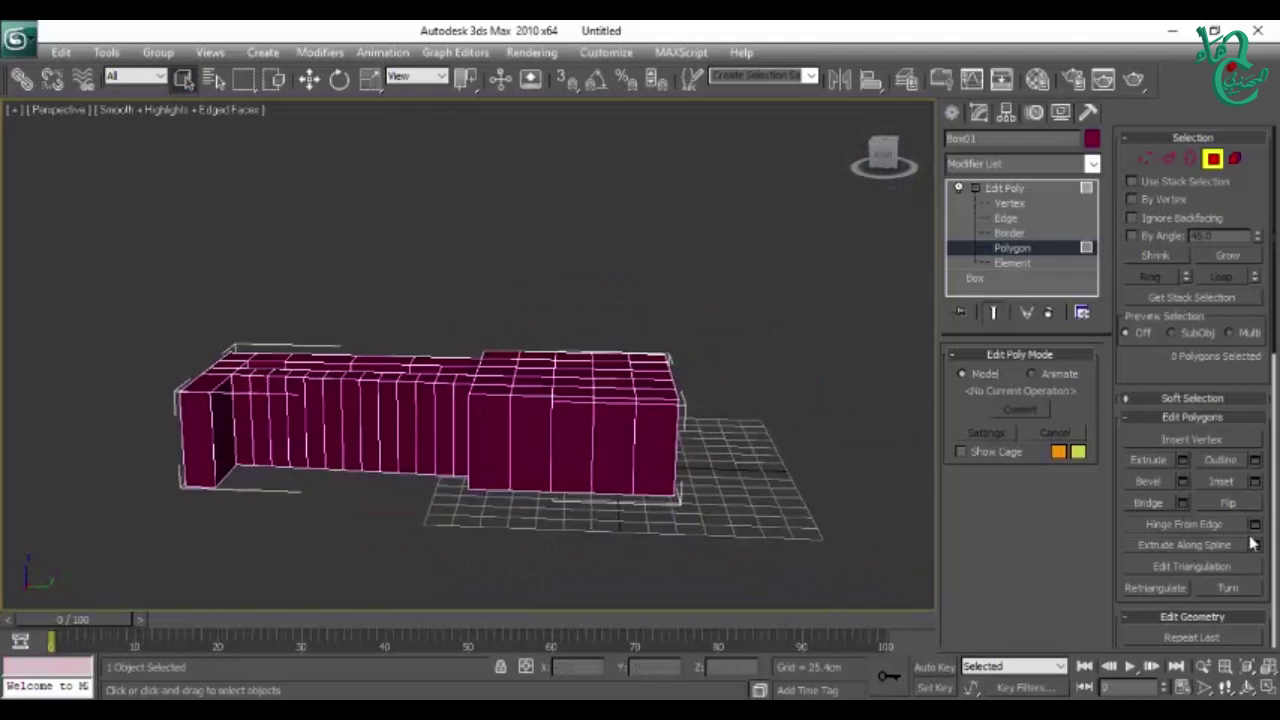
Step: Leave sub-object mode on Edit Poly and delete Box01, leaving only the ground grid
scroll(1208, 545, down, 1)
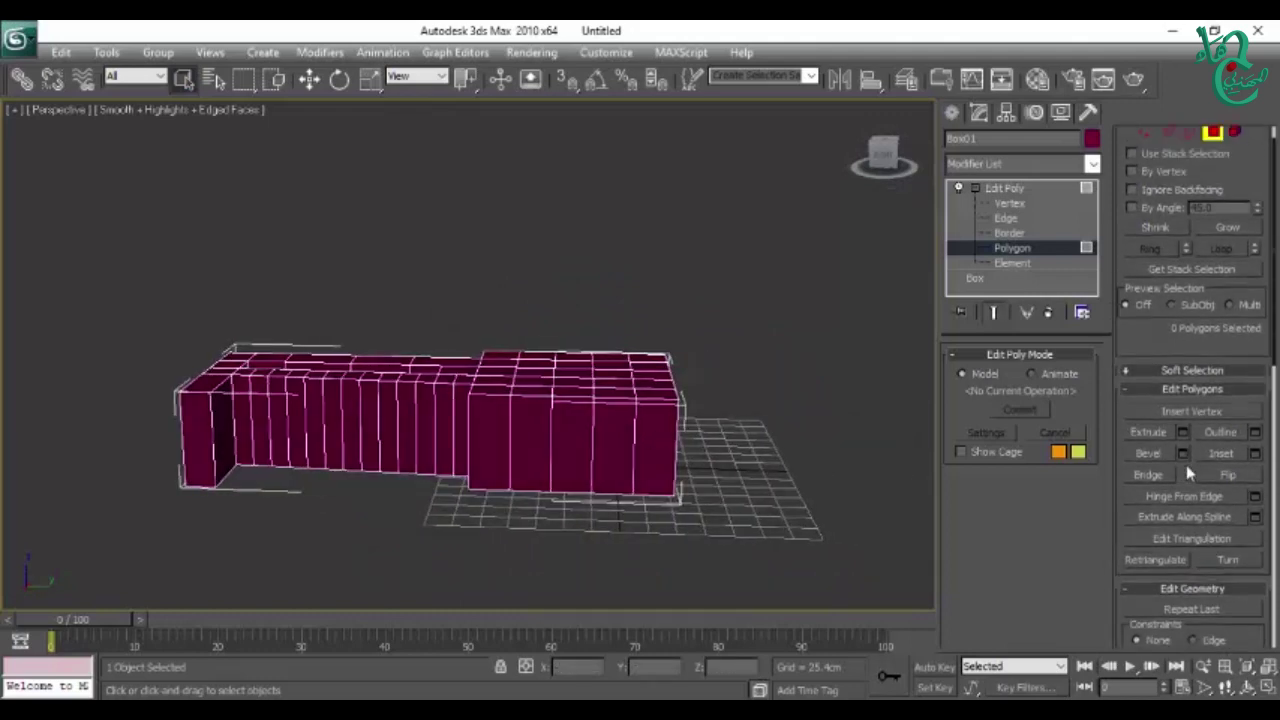
scroll(1207, 377, down, 2)
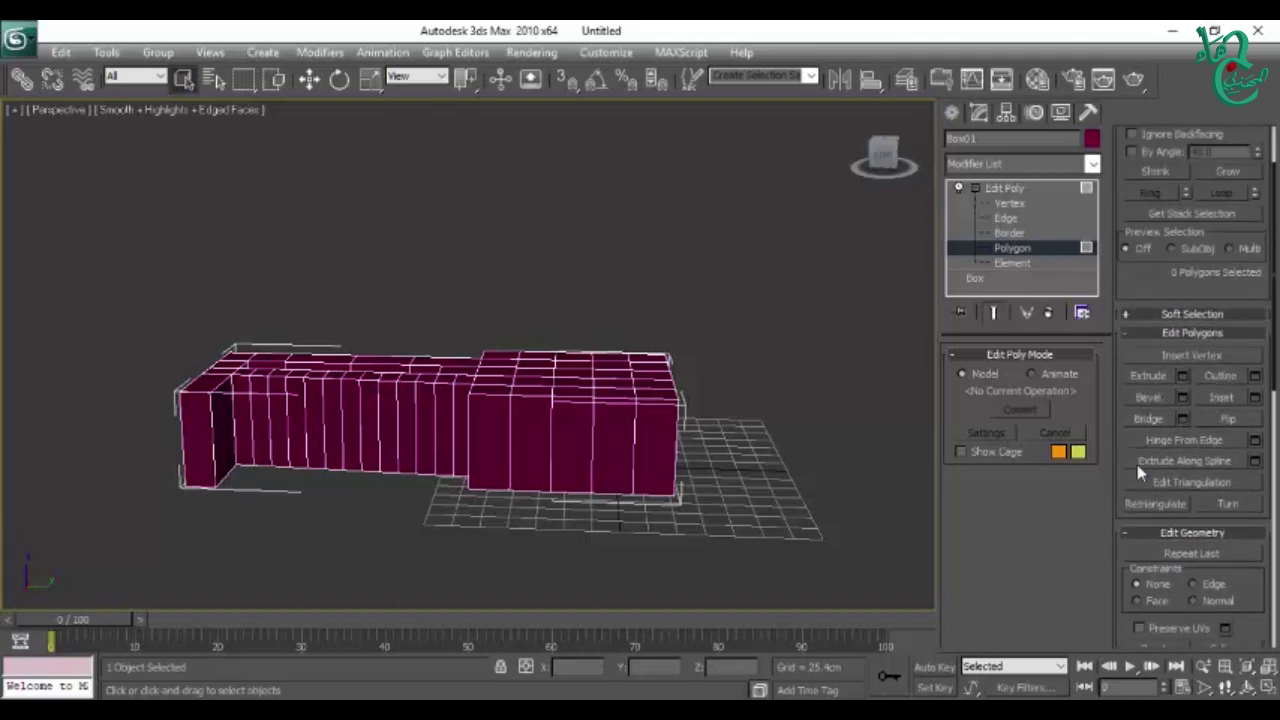
scroll(1140, 472, up, 1)
click(1003, 188)
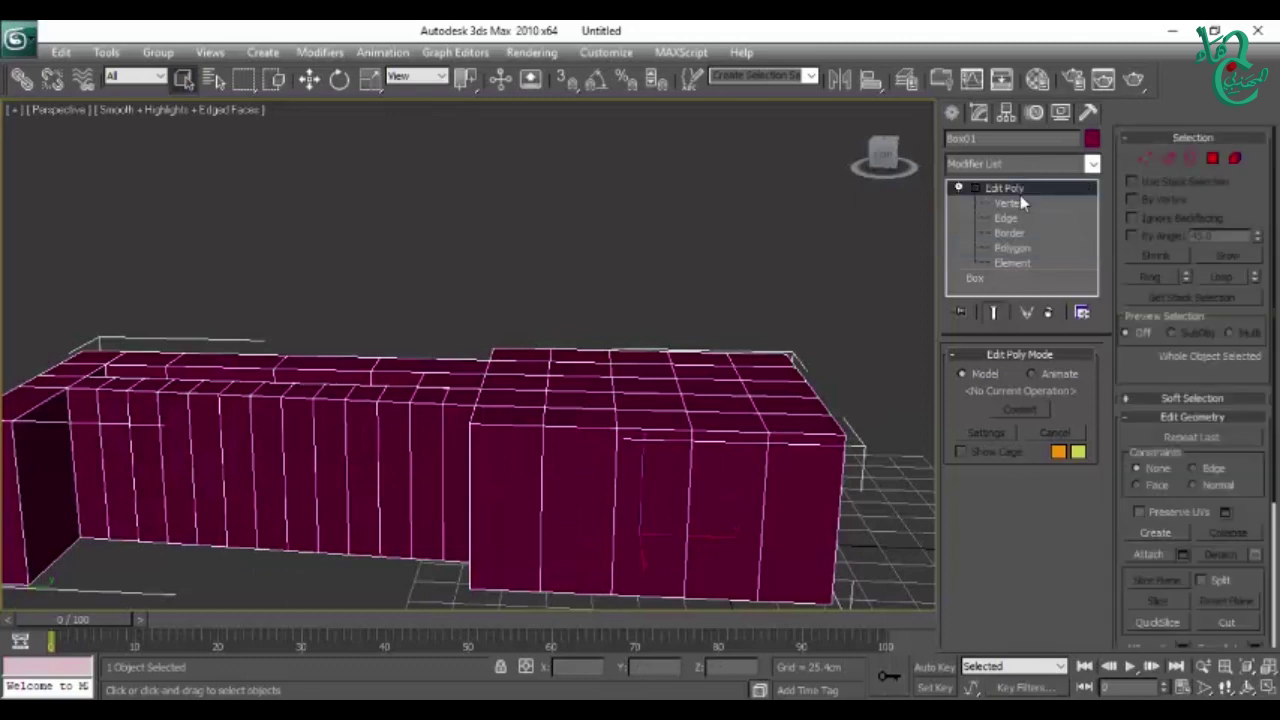
key(Delete)
scroll(565, 420, down, 3)
scroll(575, 440, up, 2)
scroll(540, 360, up, 2)
scroll(612, 412, up, 1)
scroll(617, 414, up, 1)
scroll(650, 407, up, 1)
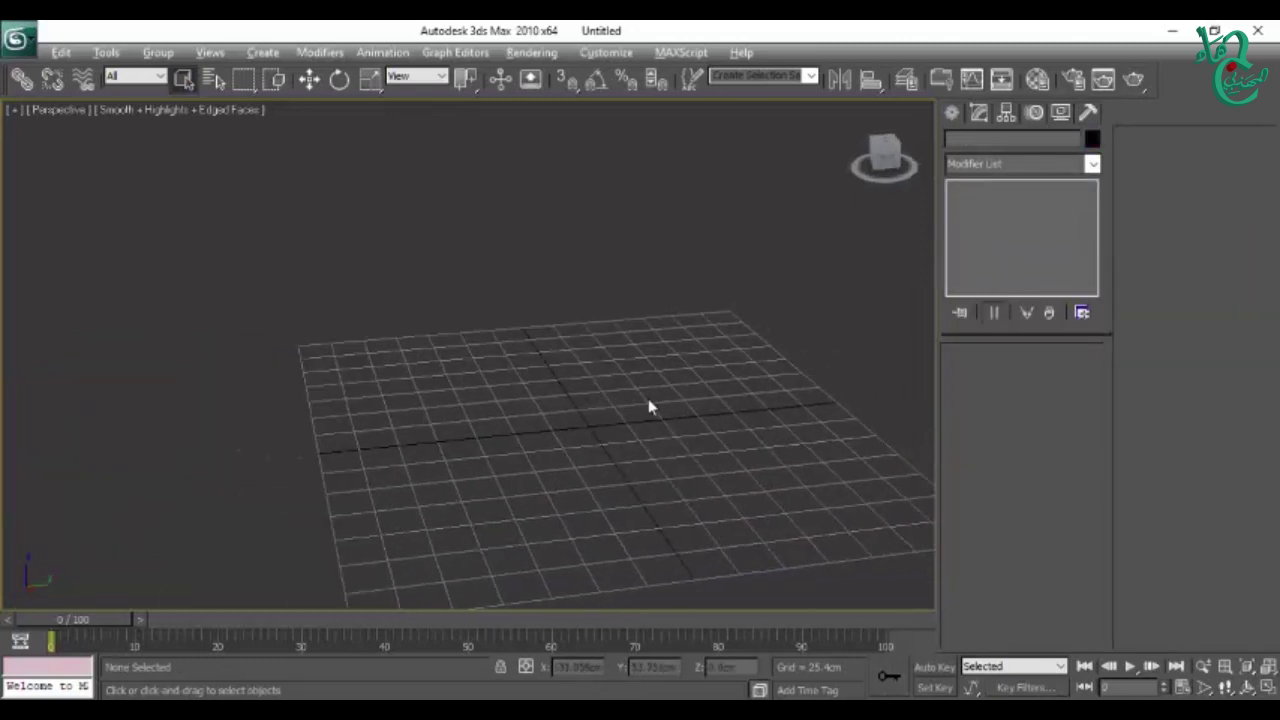
Step: Create a tall box about 30.64 × 43.434 × 201.671 cm in a maximized Perspective view
key(alt+w)
click(958, 115)
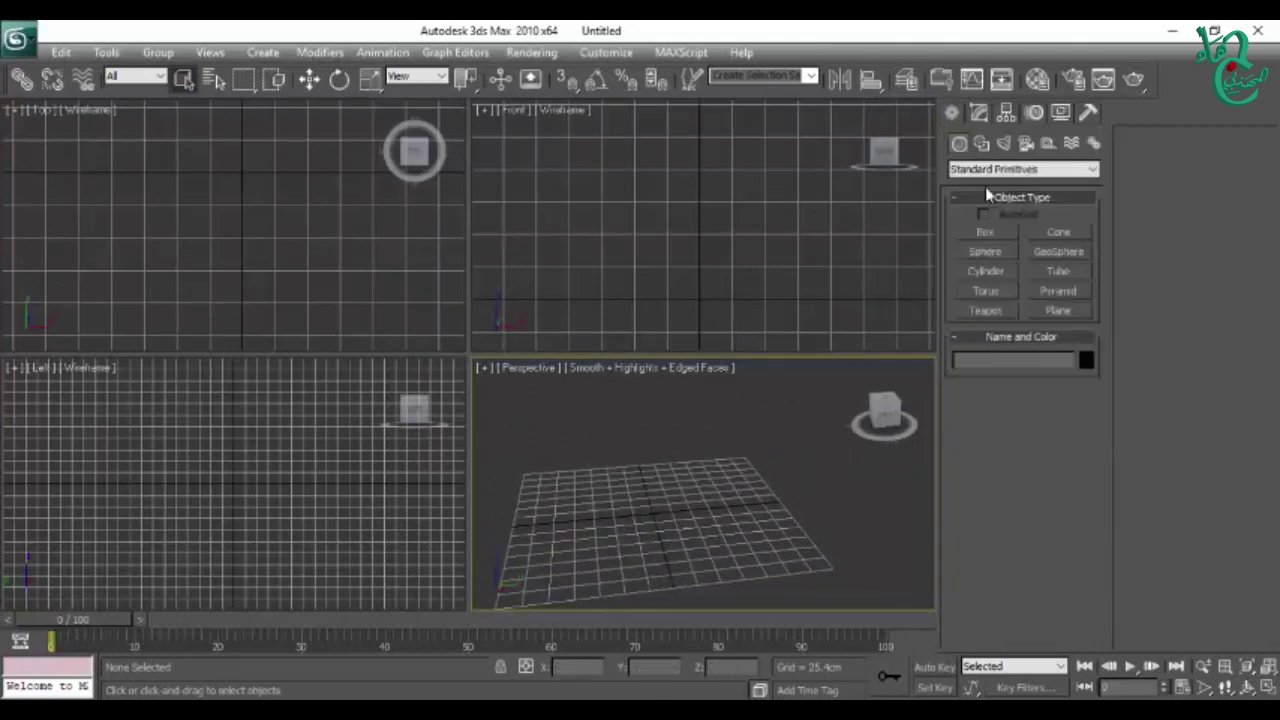
click(985, 233)
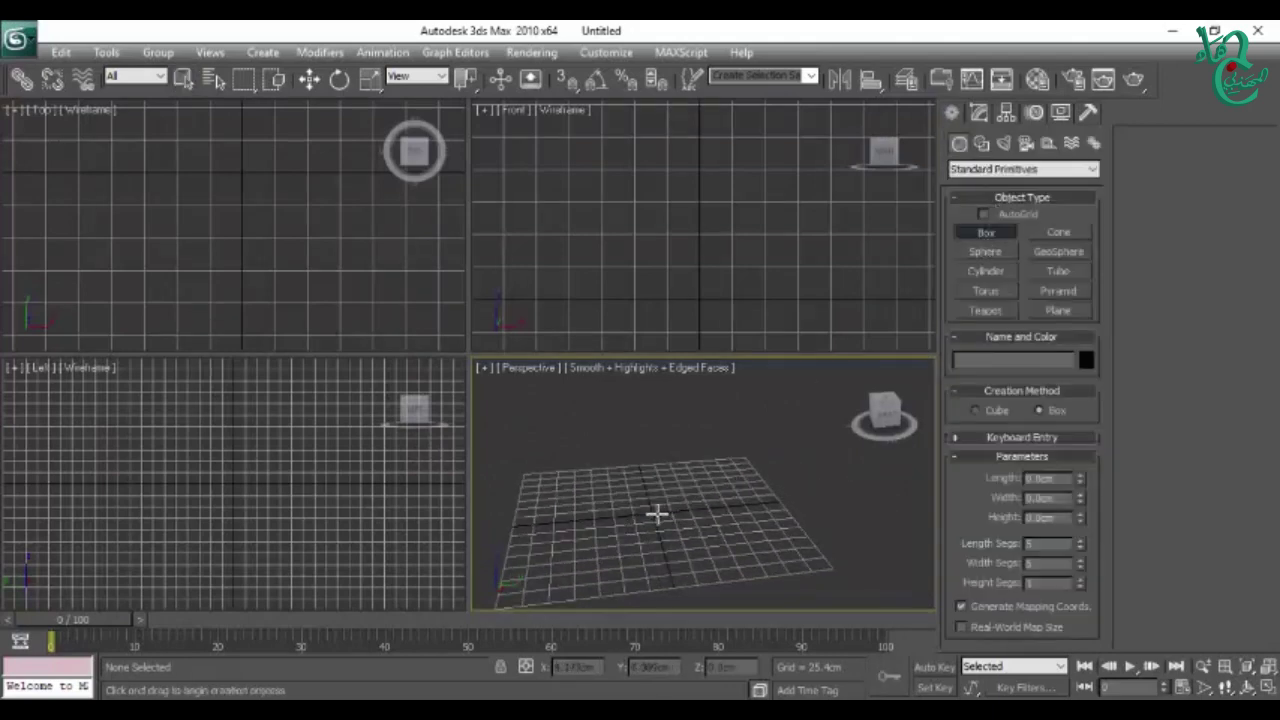
drag(636, 525, 662, 542)
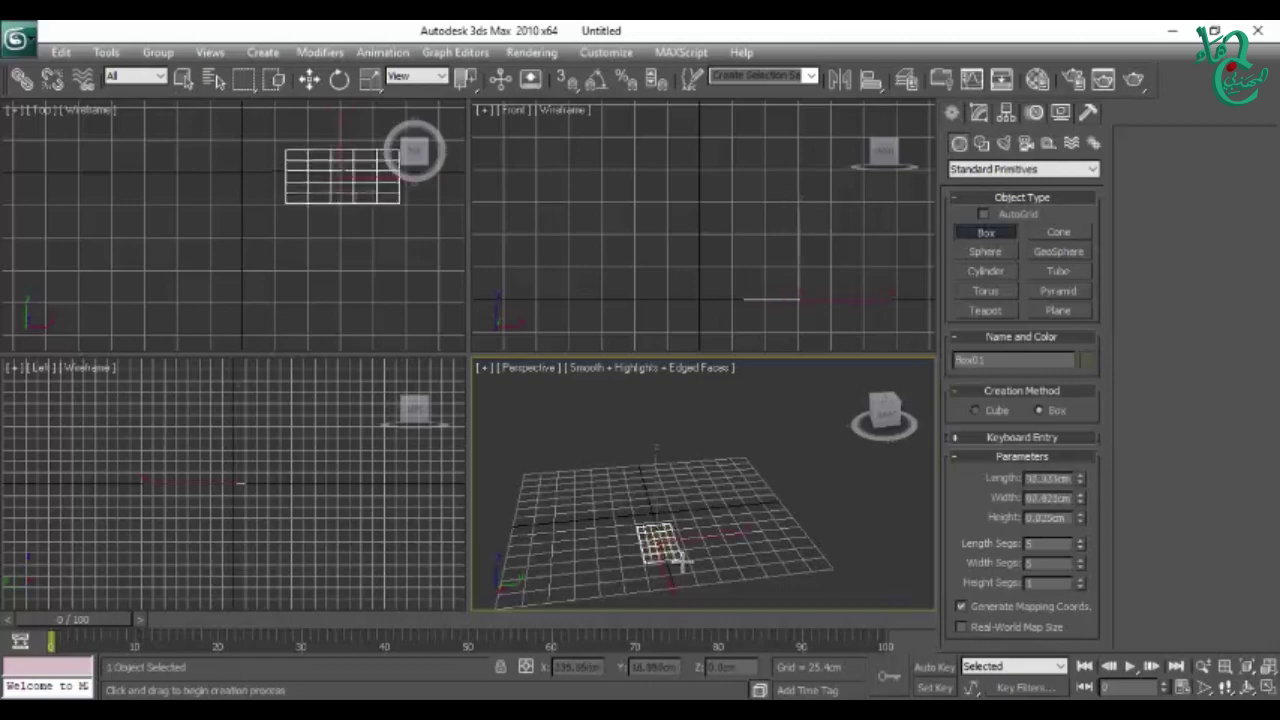
key(alt+w)
scroll(546, 506, up, 2)
scroll(489, 457, up, 2)
scroll(532, 498, up, 2)
scroll(532, 498, down, 2)
mouse_move(569, 449)
alt+middle_down()
mouse_move(594, 486)
mouse_move(620, 466)
mouse_move(566, 477)
mouse_move(723, 477)
mouse_move(677, 477)
mouse_move(740, 450)
mouse_move(691, 423)
mouse_move(760, 414)
mouse_move(773, 461)
mouse_move(683, 460)
mouse_move(734, 457)
mouse_move(628, 492)
mouse_move(677, 492)
alt+middle_up()
Step: In the Modify panel, try extra height segments, set them back to one, and open the Modifier List
click(980, 113)
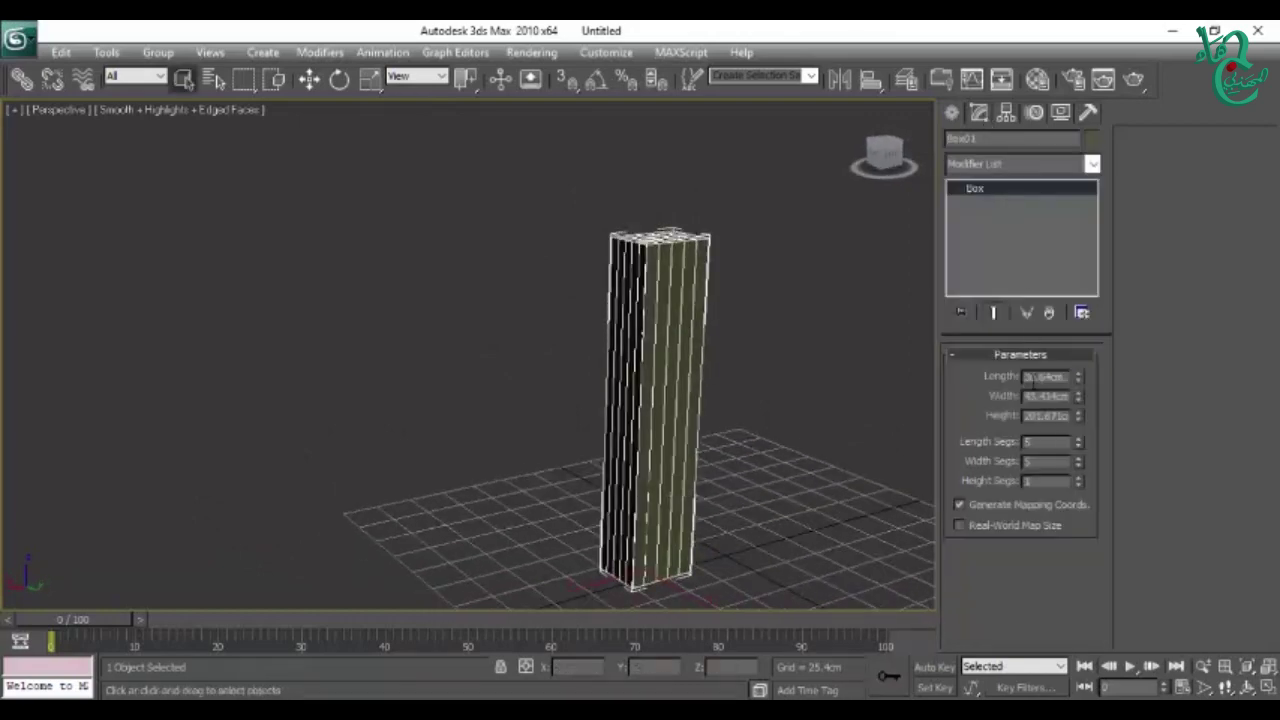
drag(1078, 481, 1093, 314)
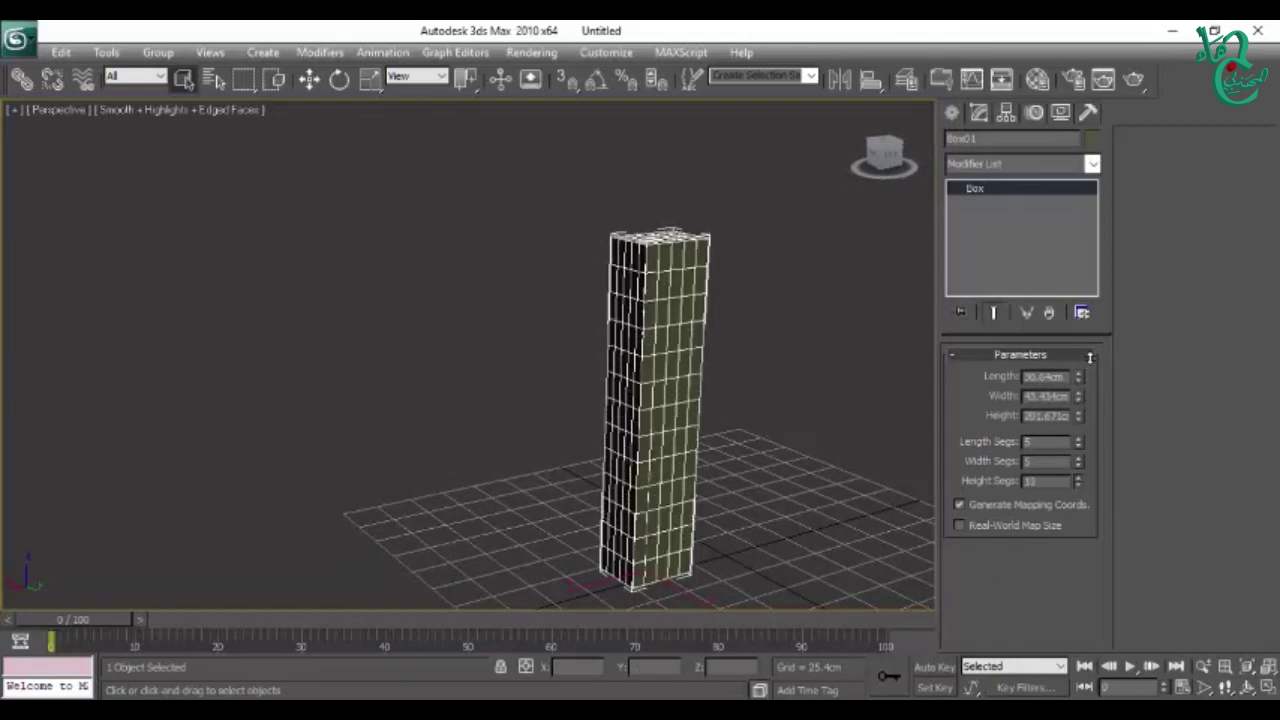
drag(1093, 314, 1087, 503)
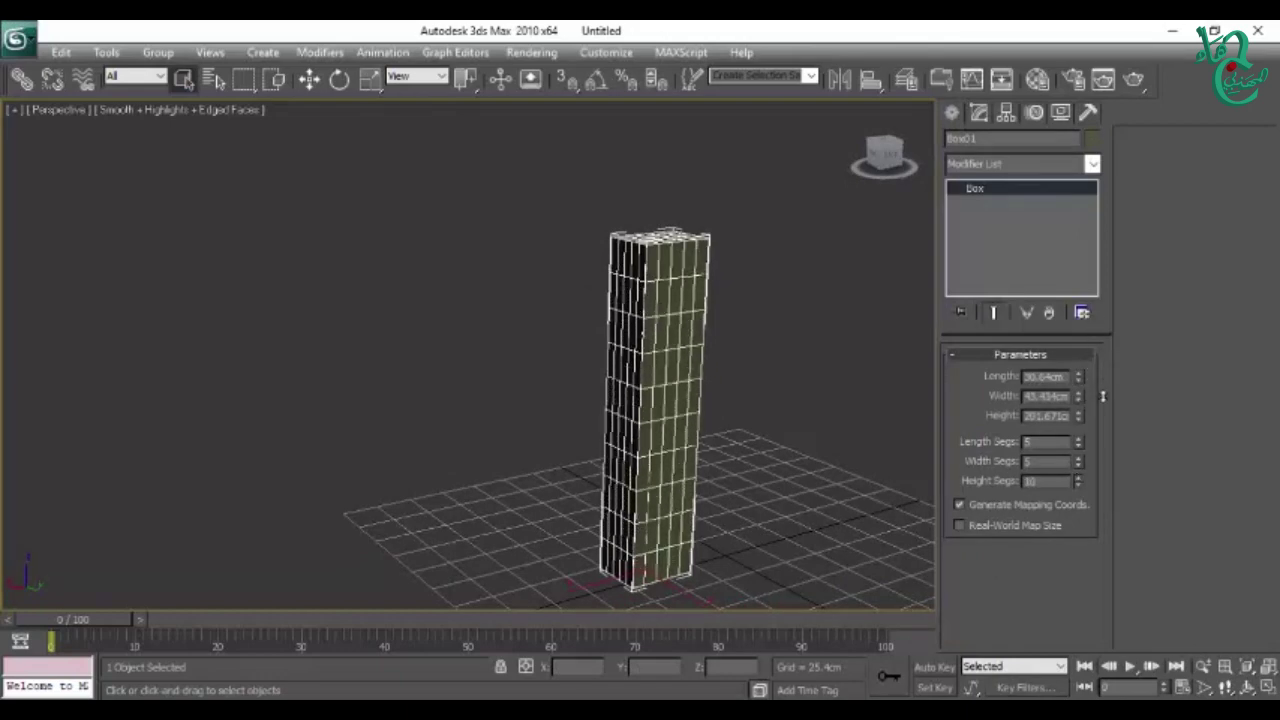
alt+middle_drag(729, 508, 671, 466)
click(1012, 165)
Step: Apply a Z-axis Bend, raising the angle to 112.5 then reducing it to 67.5
key(b)
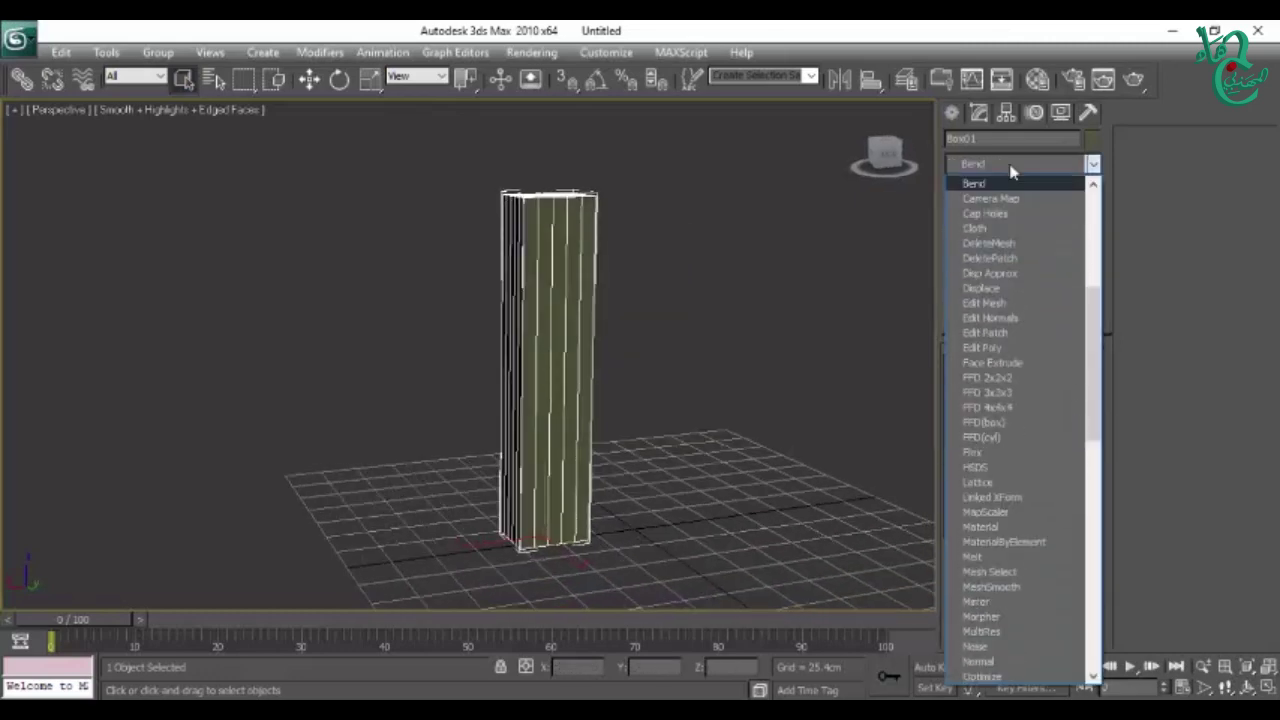
click(997, 184)
alt+middle_drag(822, 439, 806, 449)
drag(1072, 393, 1064, 178)
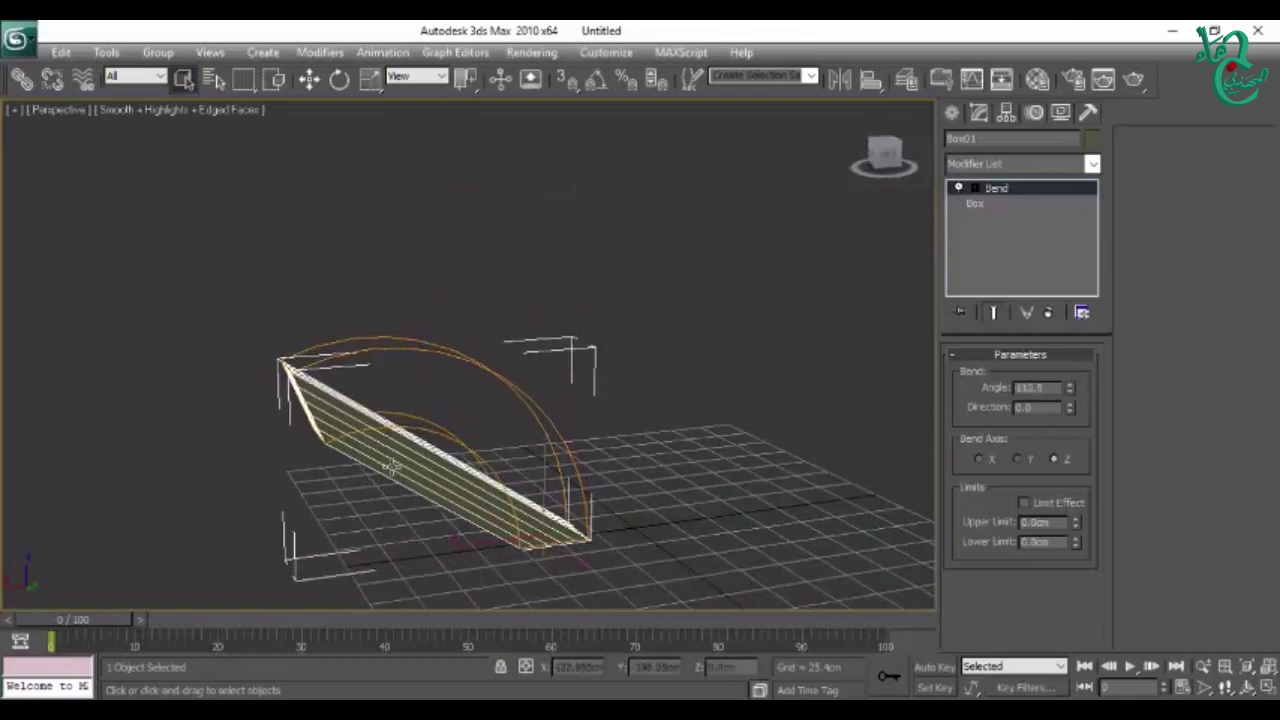
alt+middle_drag(680, 446, 489, 508)
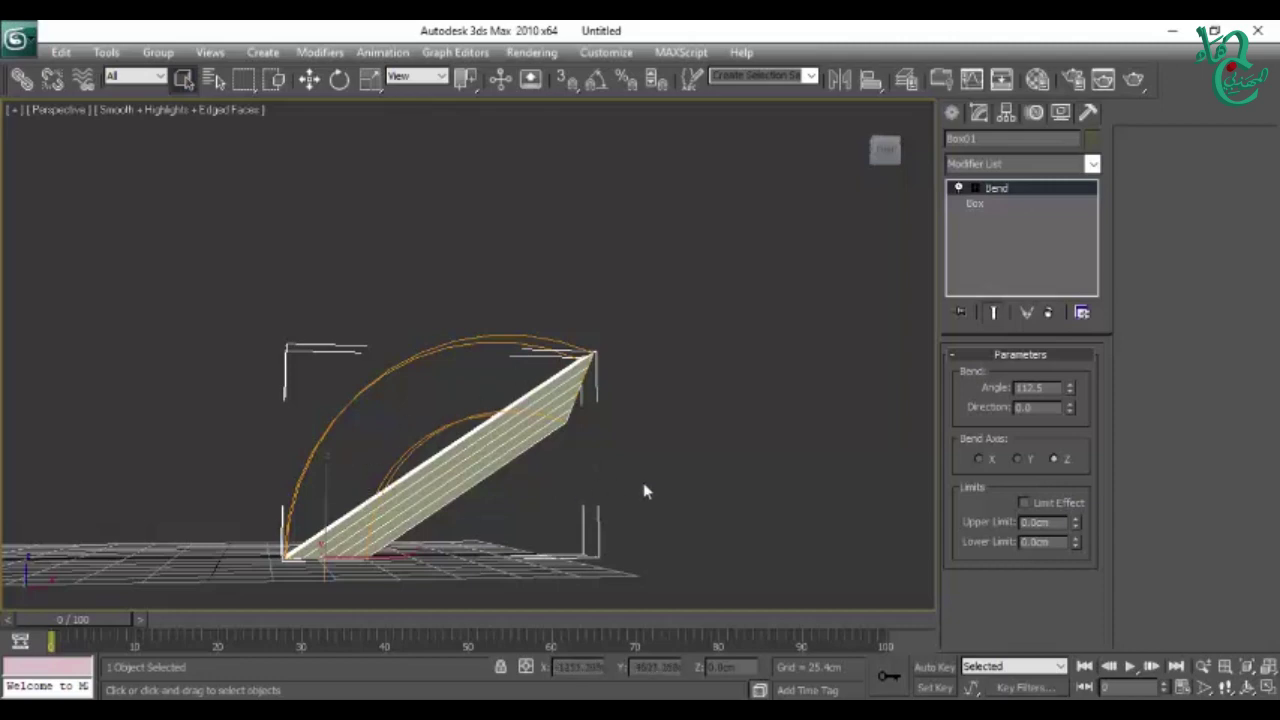
alt+middle_drag(645, 490, 642, 506)
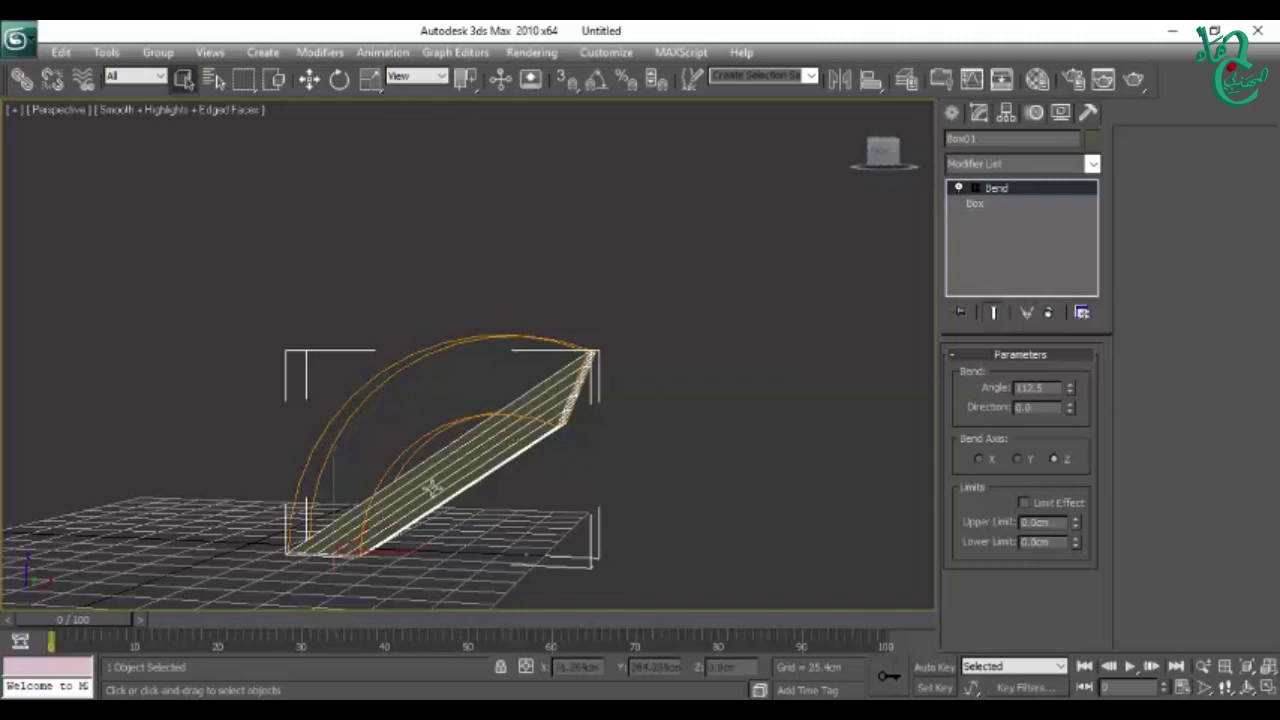
mouse_move(653, 484)
alt+middle_down()
mouse_move(357, 486)
mouse_move(489, 503)
mouse_move(586, 383)
alt+middle_up()
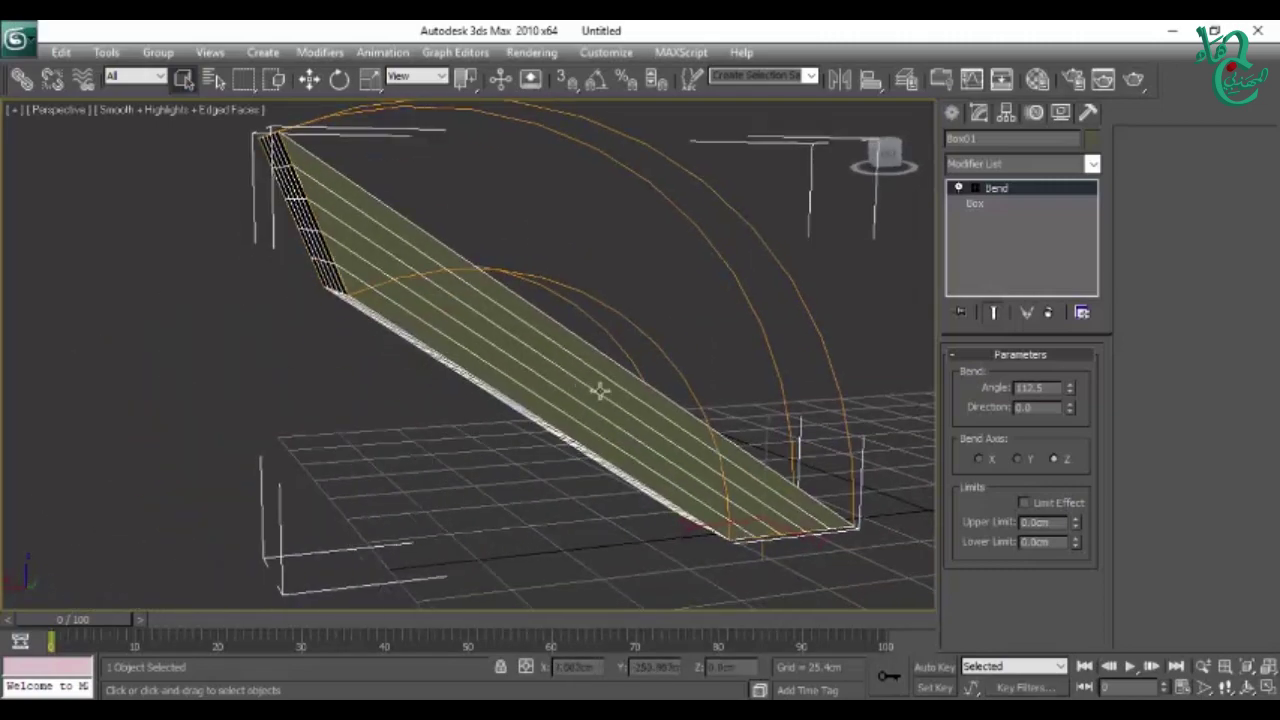
drag(1070, 388, 1070, 440)
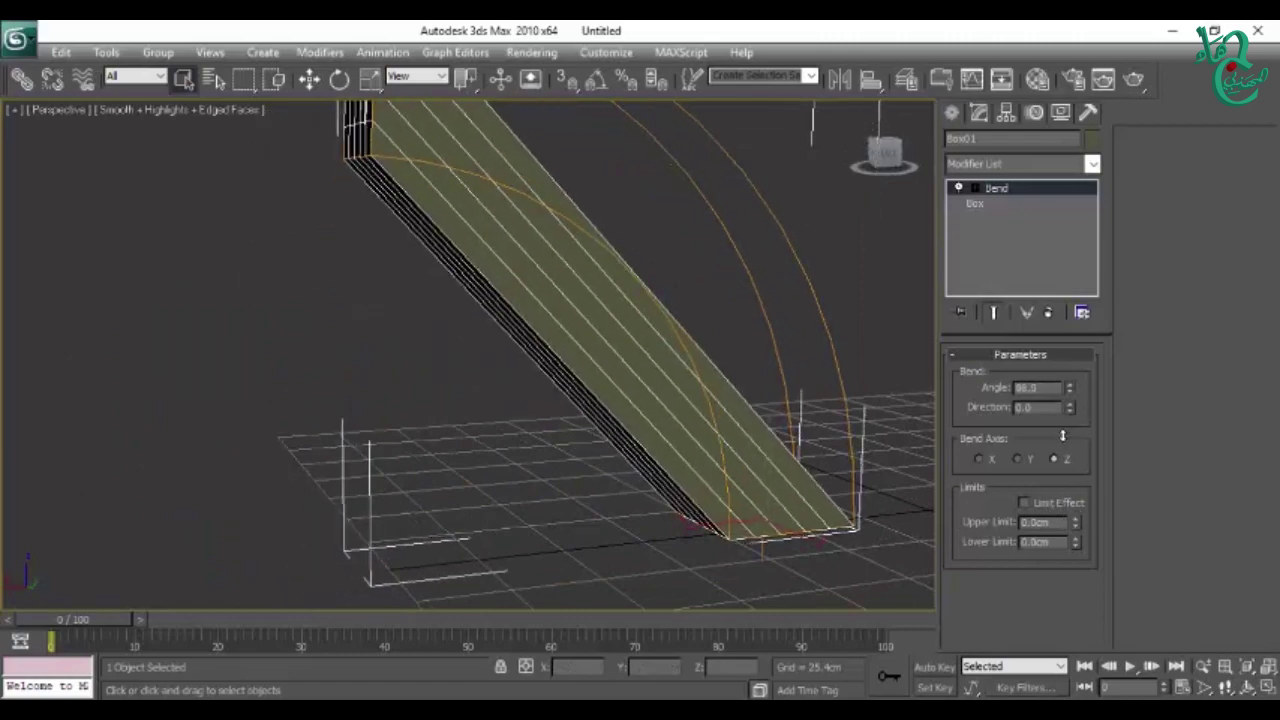
right_click(999, 192)
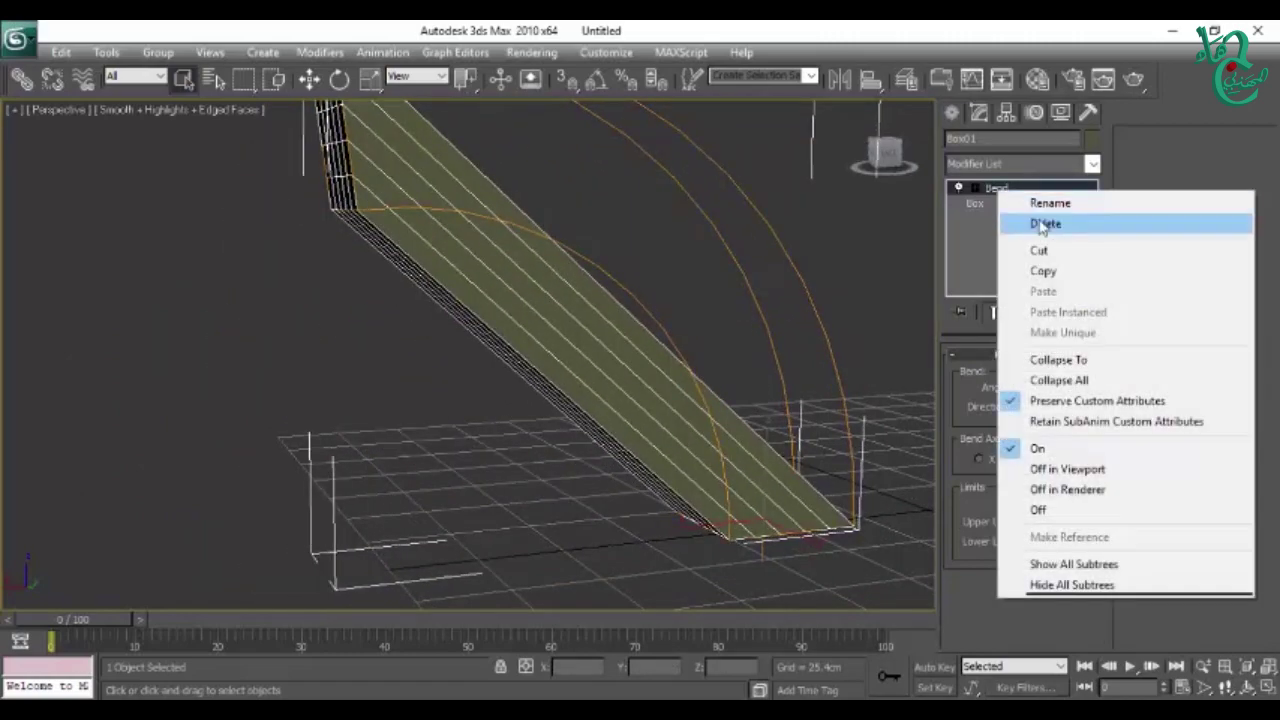
Step: Delete the Bend modifier and raise the box's height segments to 13
click(1045, 223)
alt+middle_drag(814, 429, 586, 548)
scroll(586, 548, down, 5)
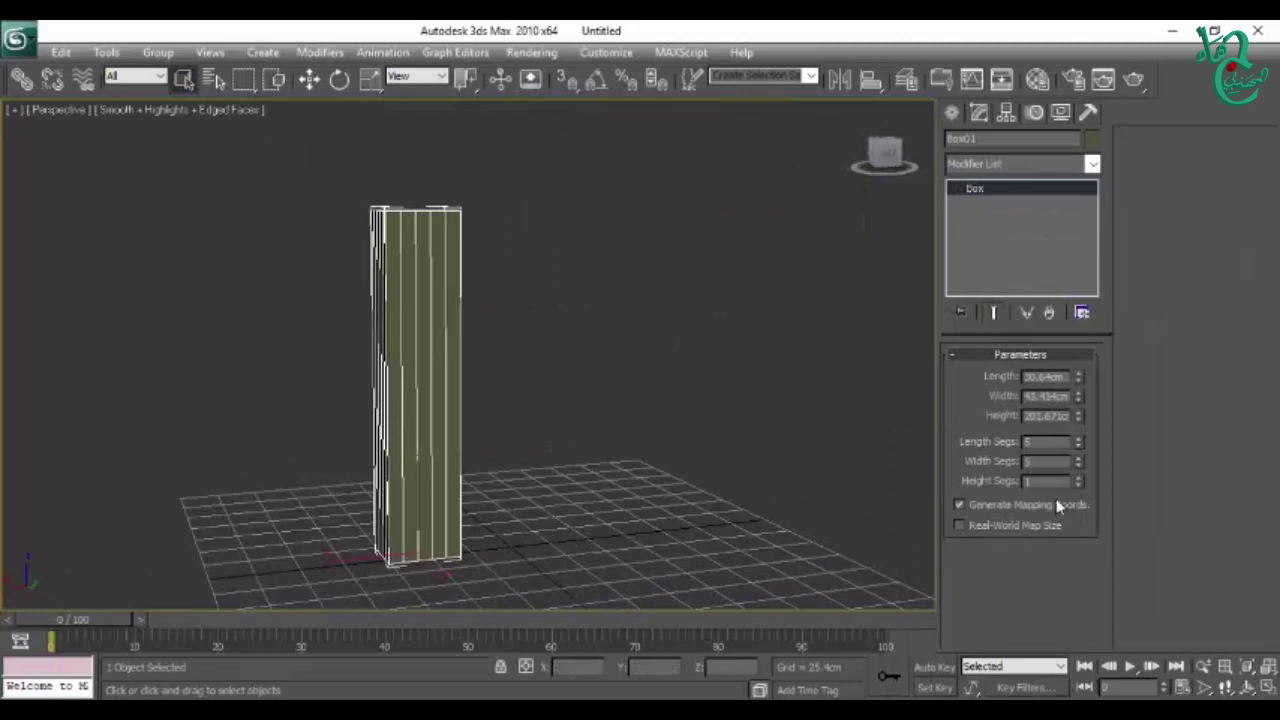
drag(1078, 481, 1095, 352)
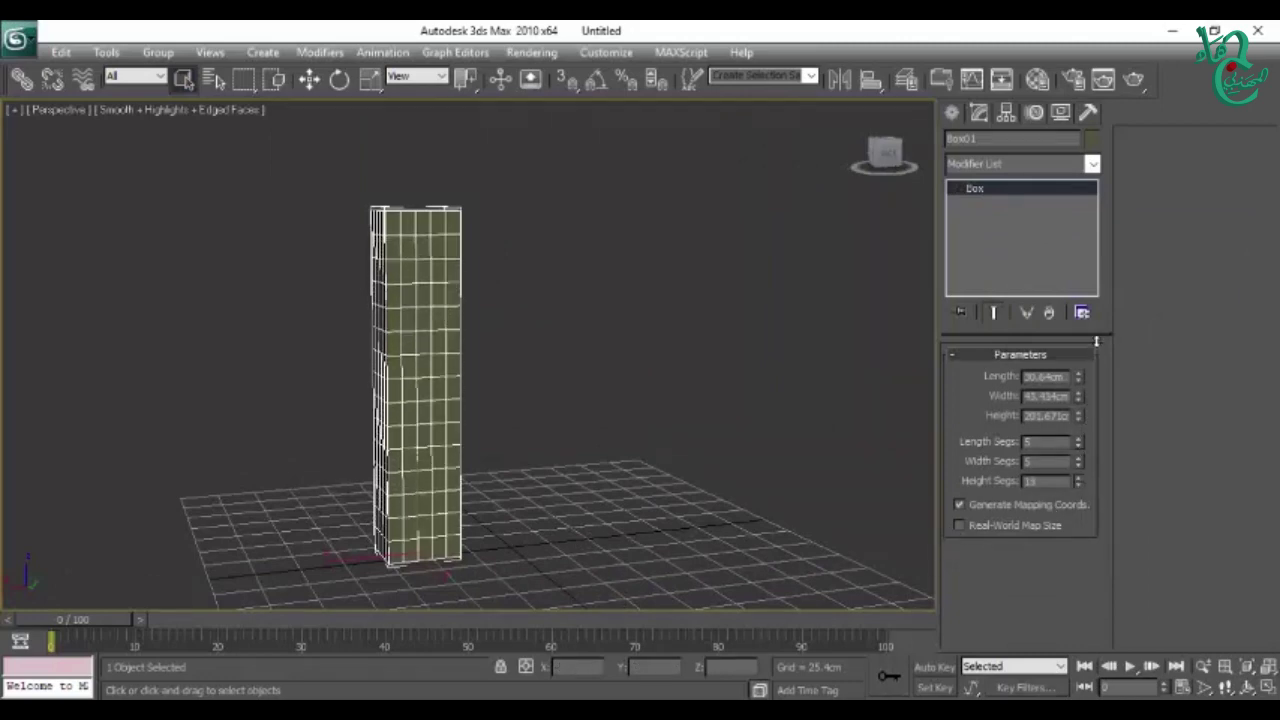
Step: Add a fresh Bend modifier to Box01 from the Modifier List
click(1000, 165)
key(b)
click(993, 184)
Step: Bend the box to about 182 degrees and orbit around the resulting arch
mouse_move(1069, 387)
mouse_down()
mouse_move(1069, 275)
mouse_move(909, 206)
mouse_up()
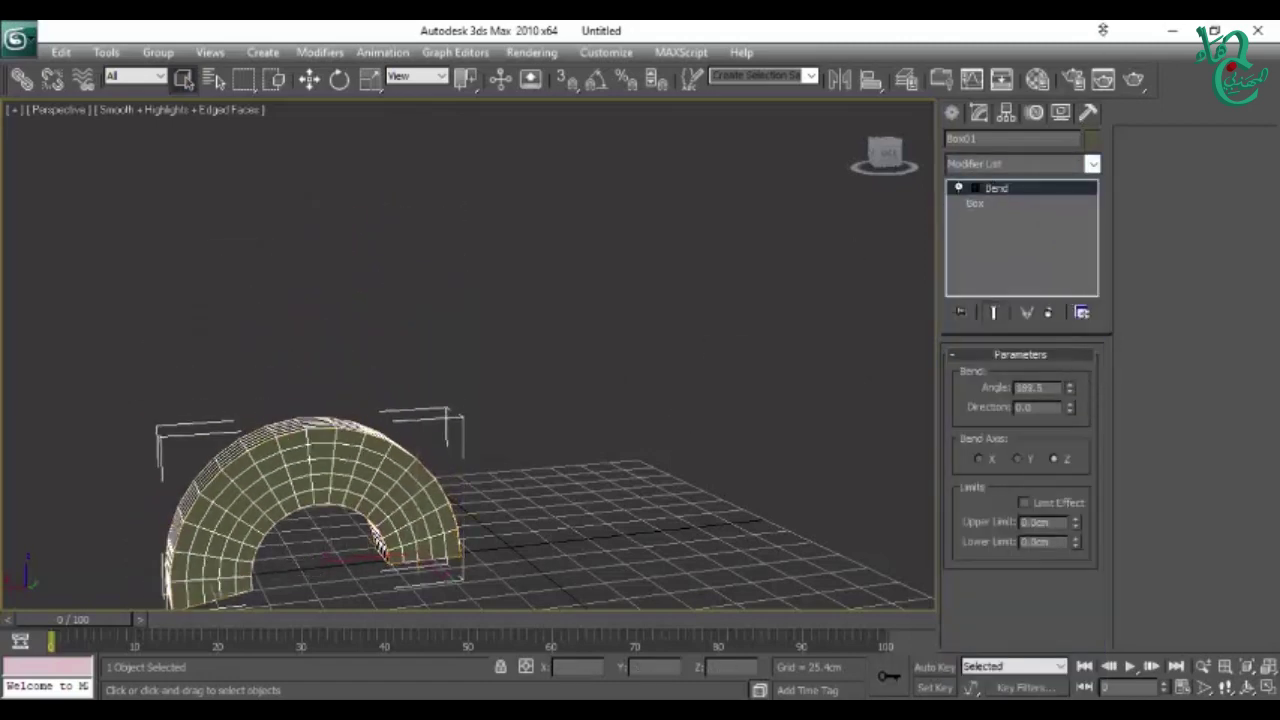
scroll(445, 332, up, 2)
mouse_move(445, 332)
alt+middle_down()
mouse_move(546, 420)
mouse_move(373, 480)
alt+middle_up()
scroll(347, 470, up, 2)
scroll(408, 443, up, 2)
alt+middle_drag(538, 375, 380, 452)
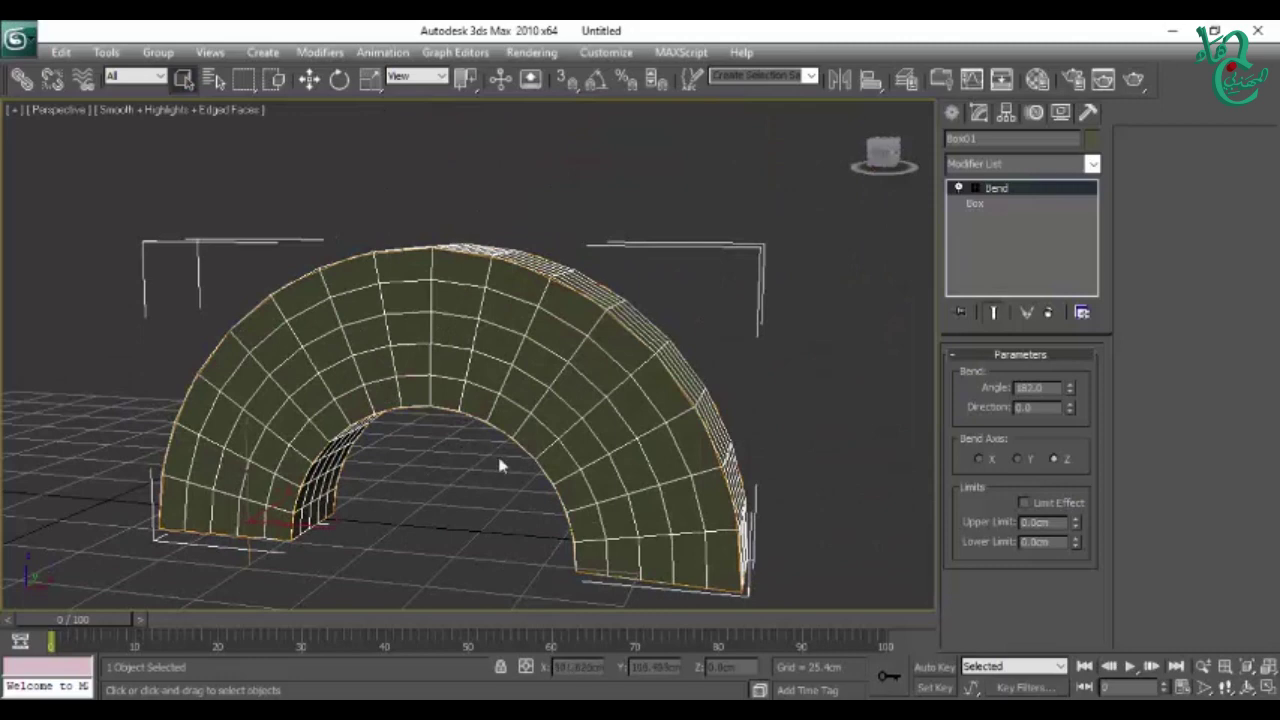
alt+middle_drag(500, 463, 545, 478)
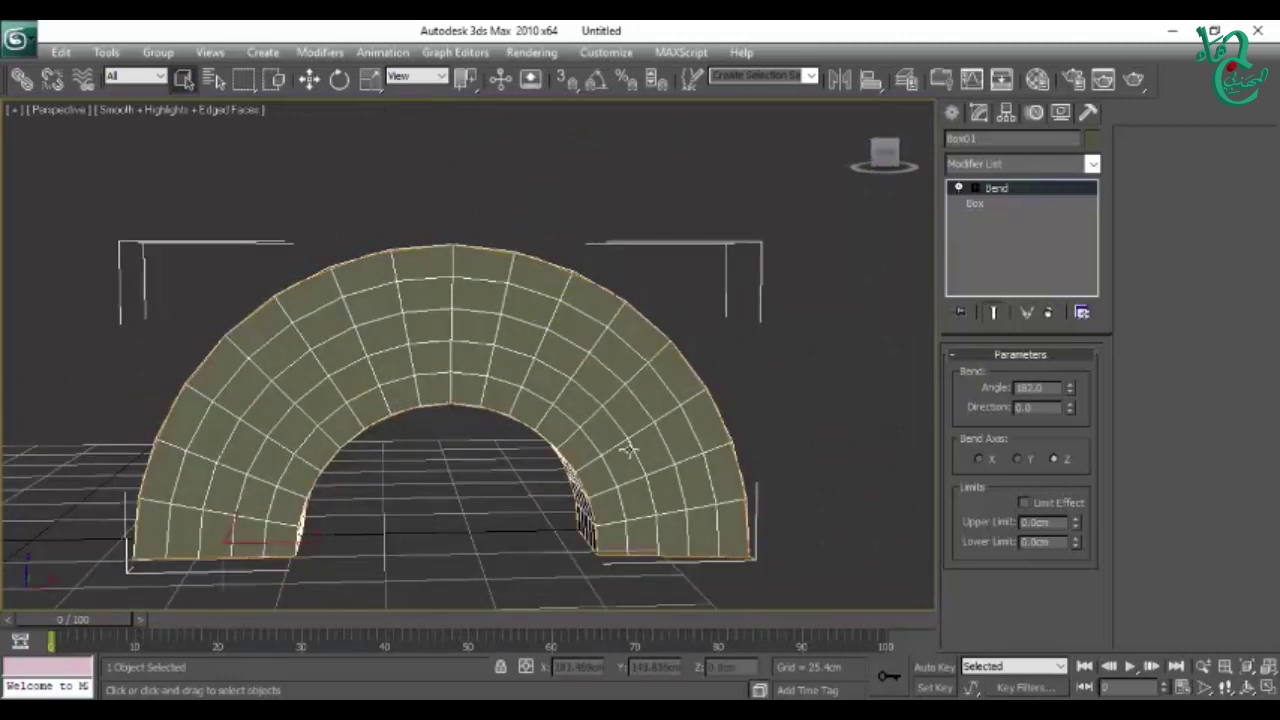
mouse_move(523, 455)
alt+middle_down()
mouse_move(609, 437)
mouse_move(674, 449)
mouse_move(440, 457)
mouse_move(596, 437)
alt+middle_up()
scroll(590, 453, down, 5)
middle_drag(606, 430, 426, 450)
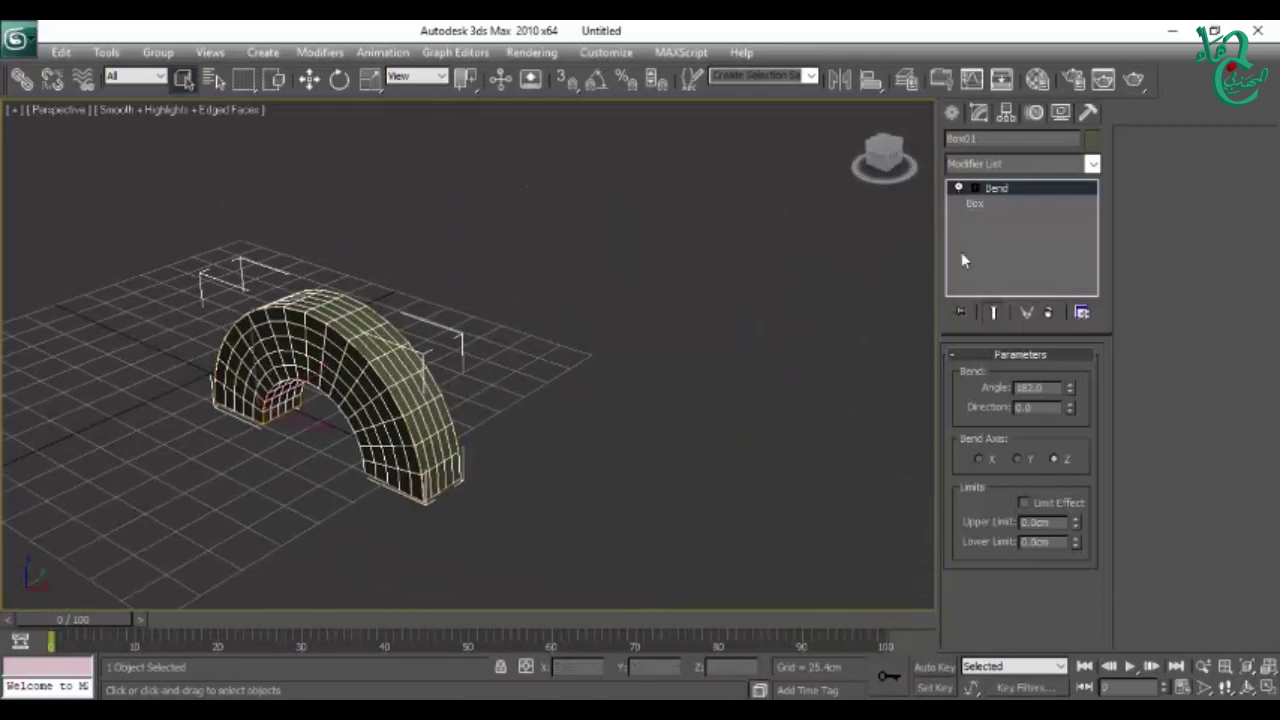
Step: With the Bend selected, scroll the Modifier List down toward Symmetry
click(1000, 189)
key(w)
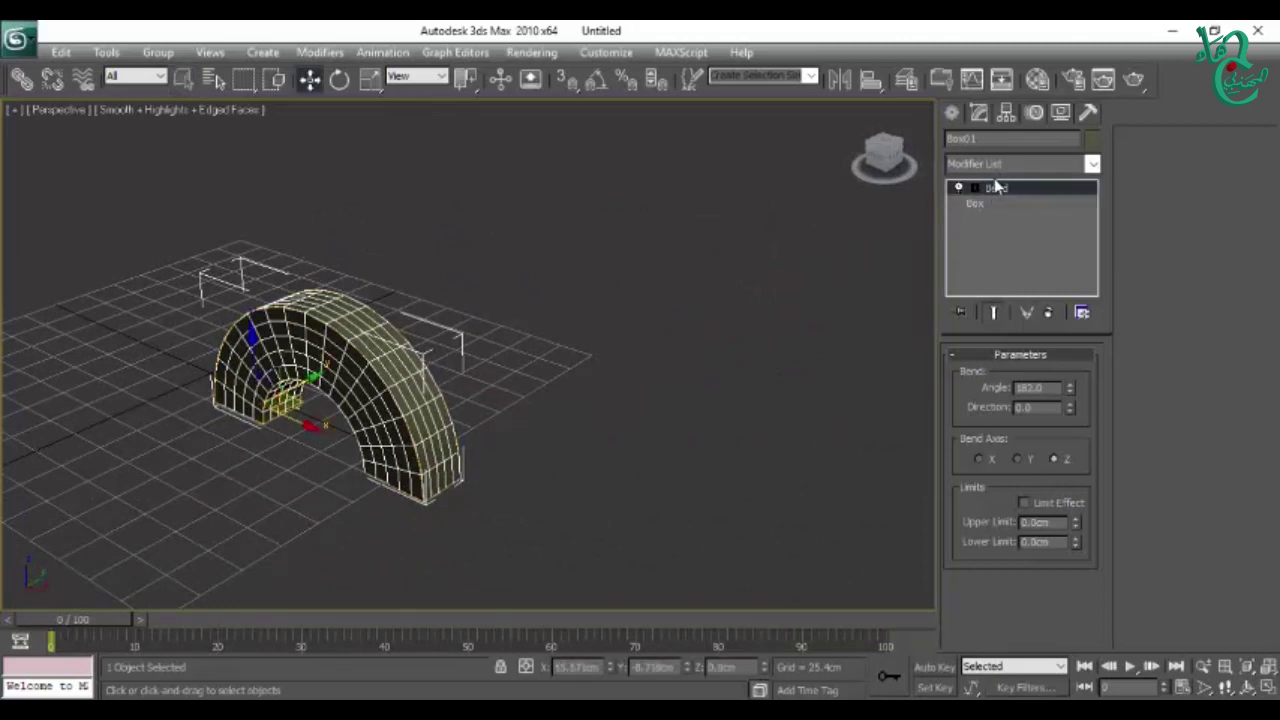
alt+middle_drag(454, 408, 842, 339)
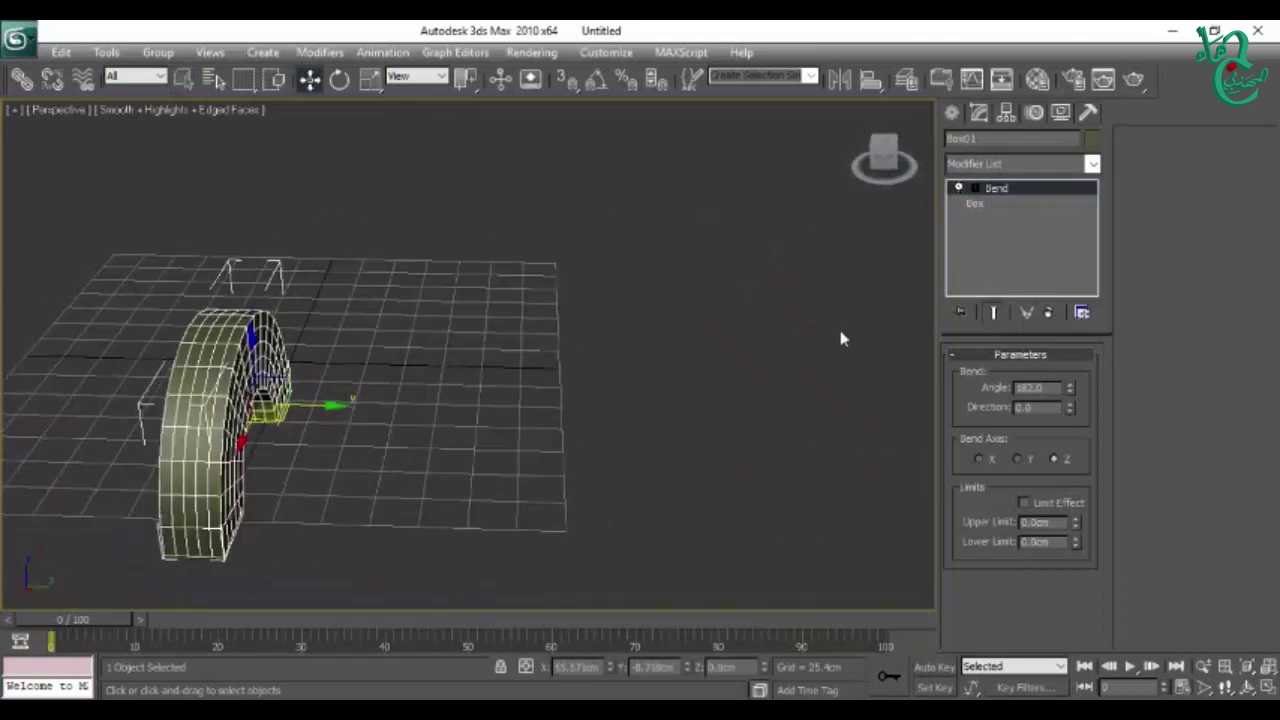
click(1015, 164)
scroll(1015, 172, down, 5)
scroll(1015, 172, down, 5)
scroll(1015, 172, down, 5)
scroll(1015, 172, down, 1)
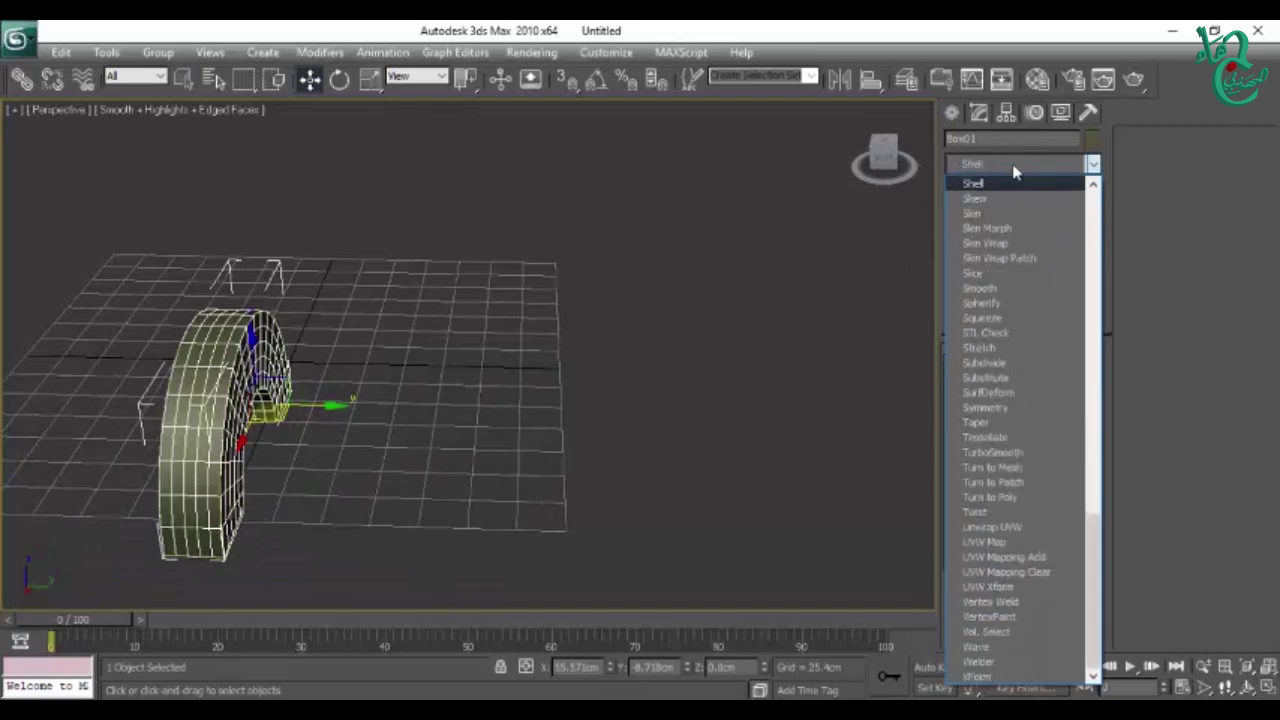
Step: Add a Symmetry modifier above Bend and set its mirror axis to Y
click(990, 407)
mouse_move(442, 470)
alt+middle_down()
mouse_move(474, 446)
mouse_move(462, 473)
alt+middle_up()
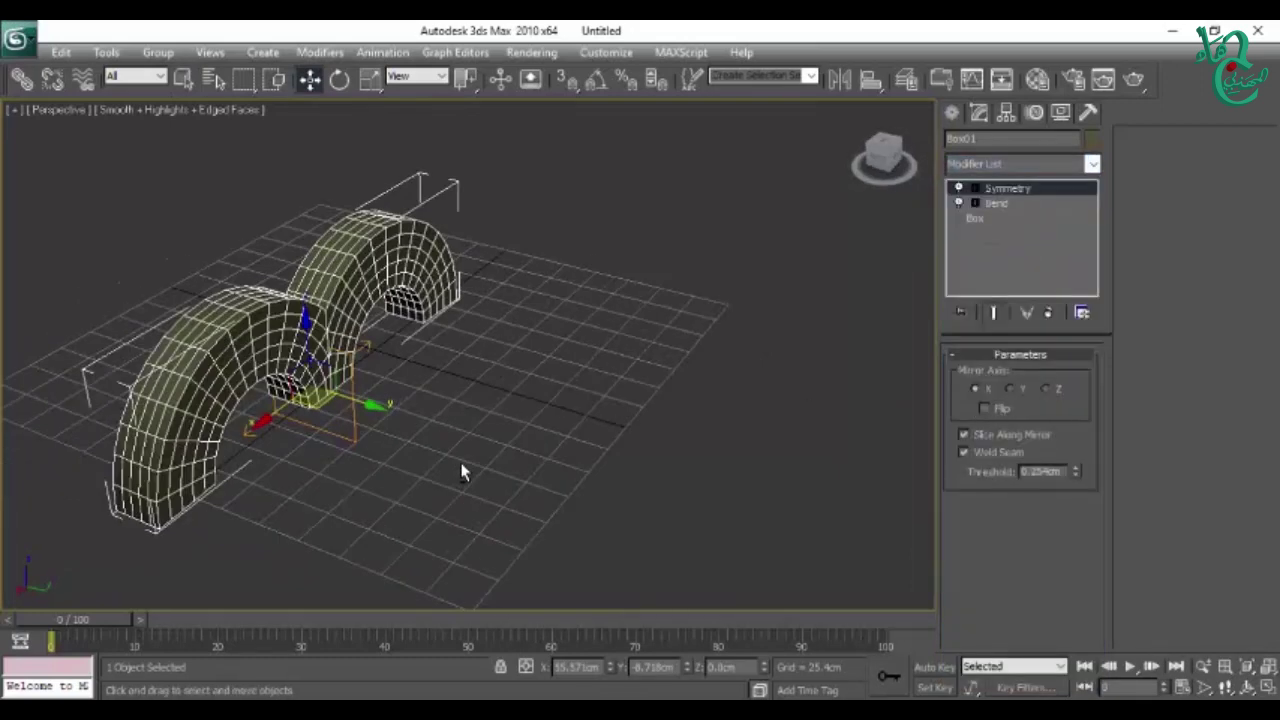
mouse_move(407, 433)
alt+middle_down()
mouse_move(369, 417)
mouse_move(476, 417)
alt+middle_up()
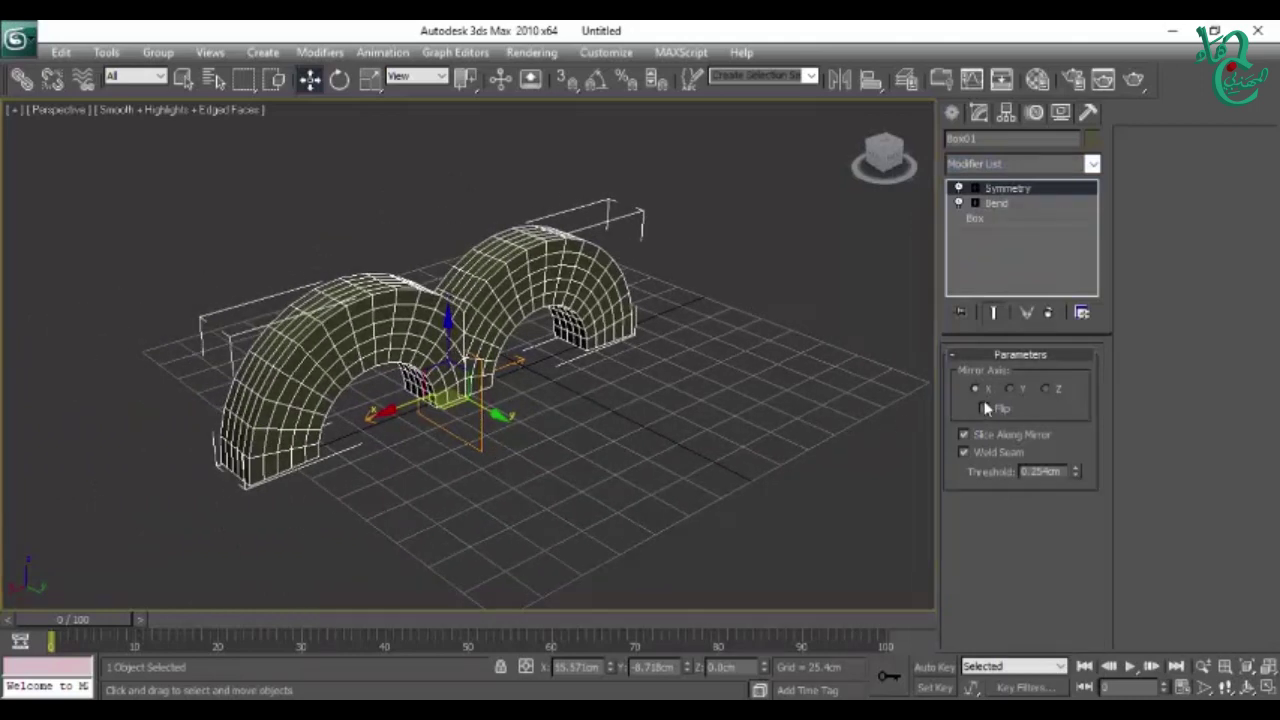
click(1010, 389)
alt+middle_drag(735, 474, 790, 470)
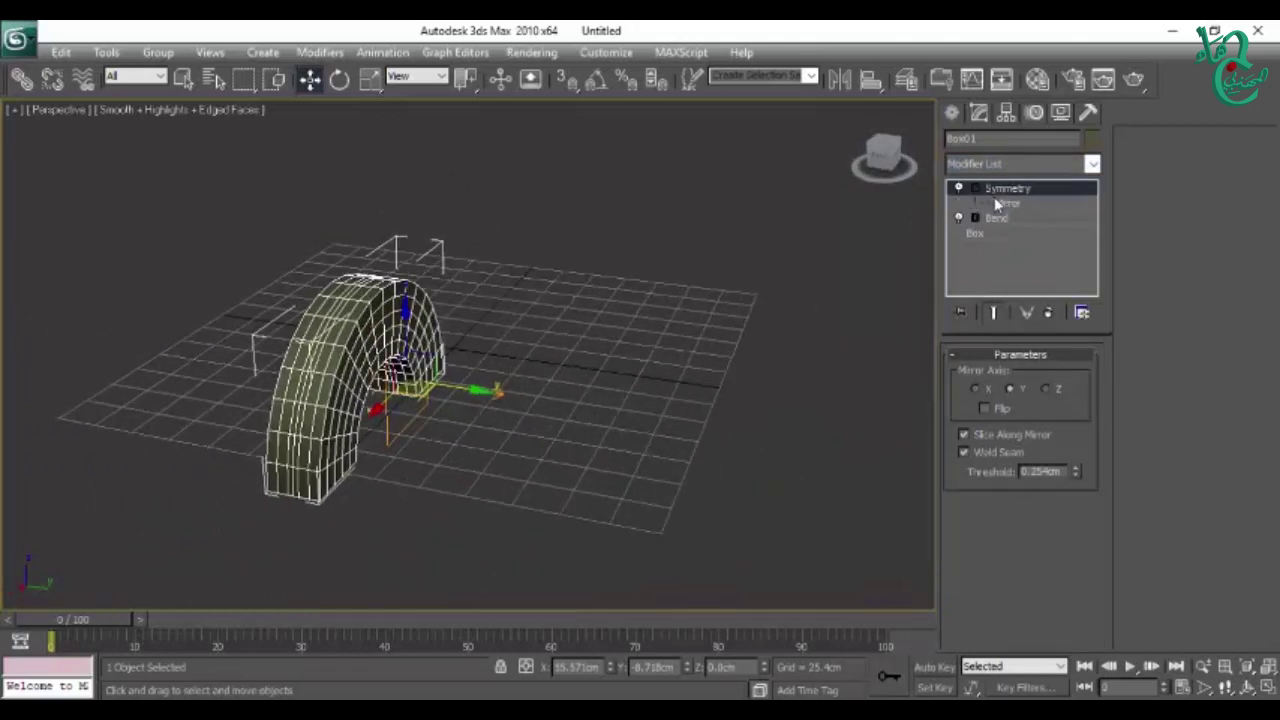
Step: Move the Symmetry mirror plane and tick Flip so two arches appear side by side
click(1007, 204)
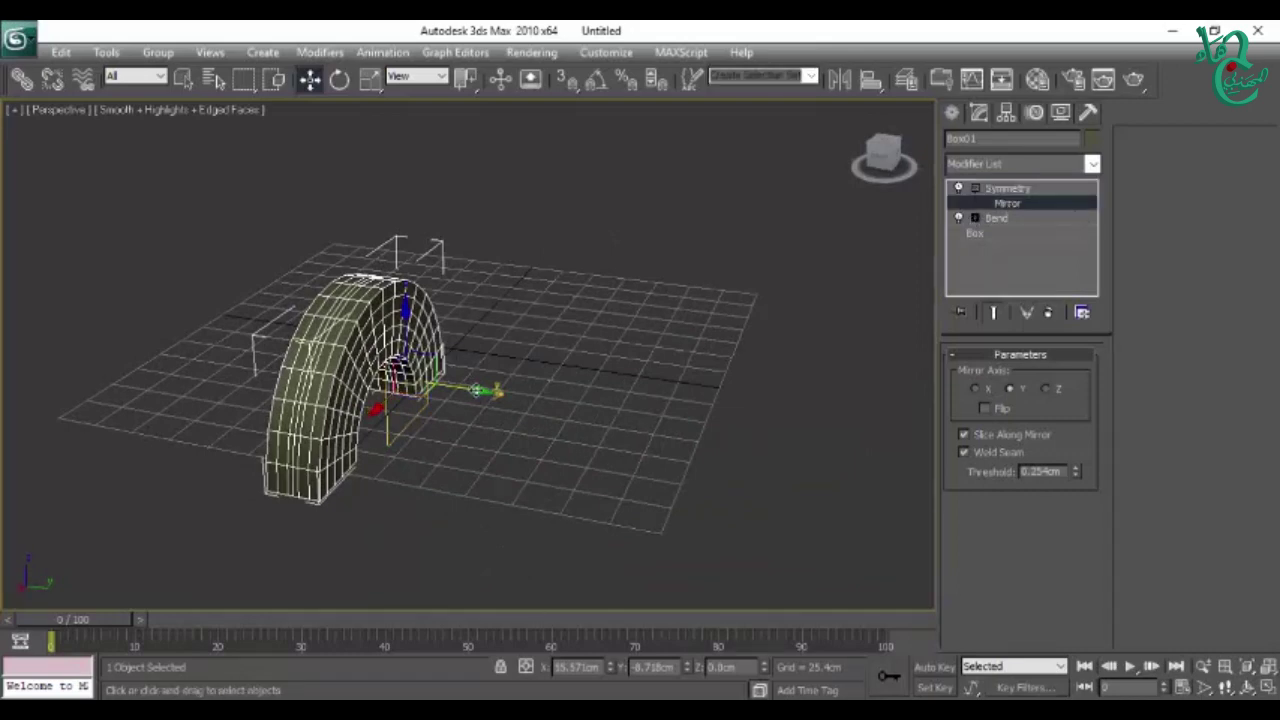
drag(478, 390, 393, 377)
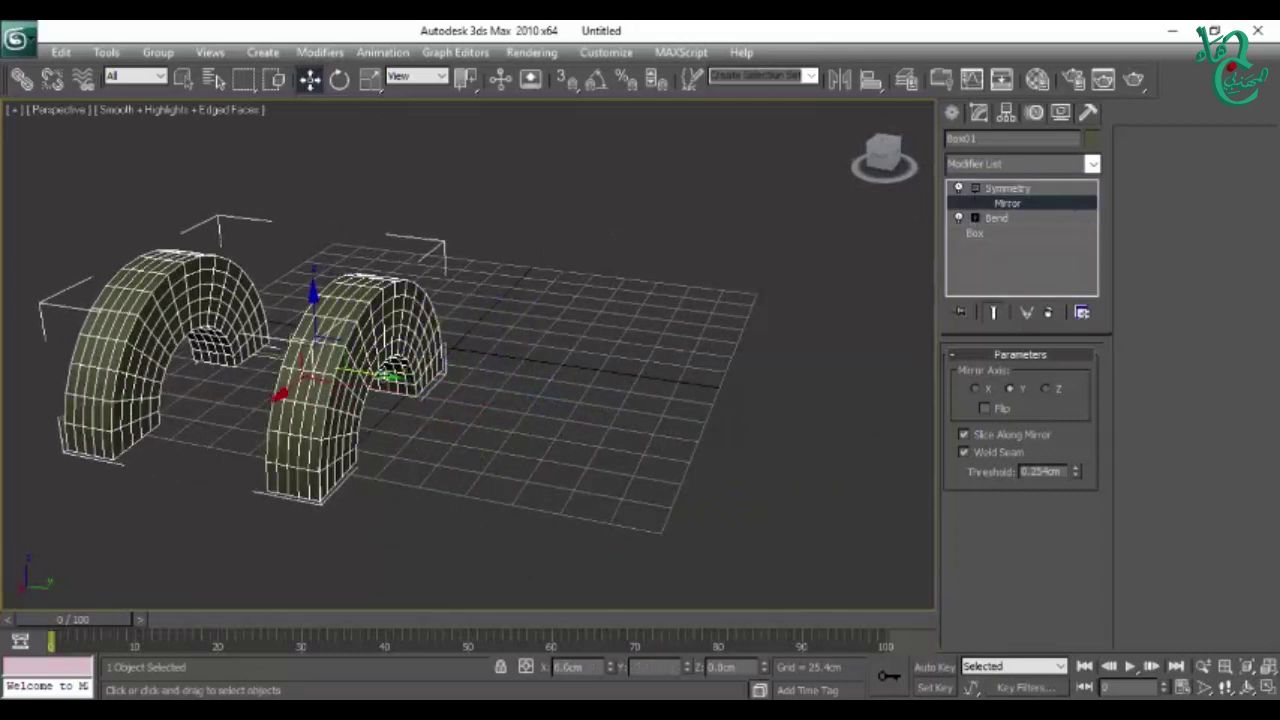
drag(393, 377, 431, 417)
alt+middle_drag(431, 417, 459, 404)
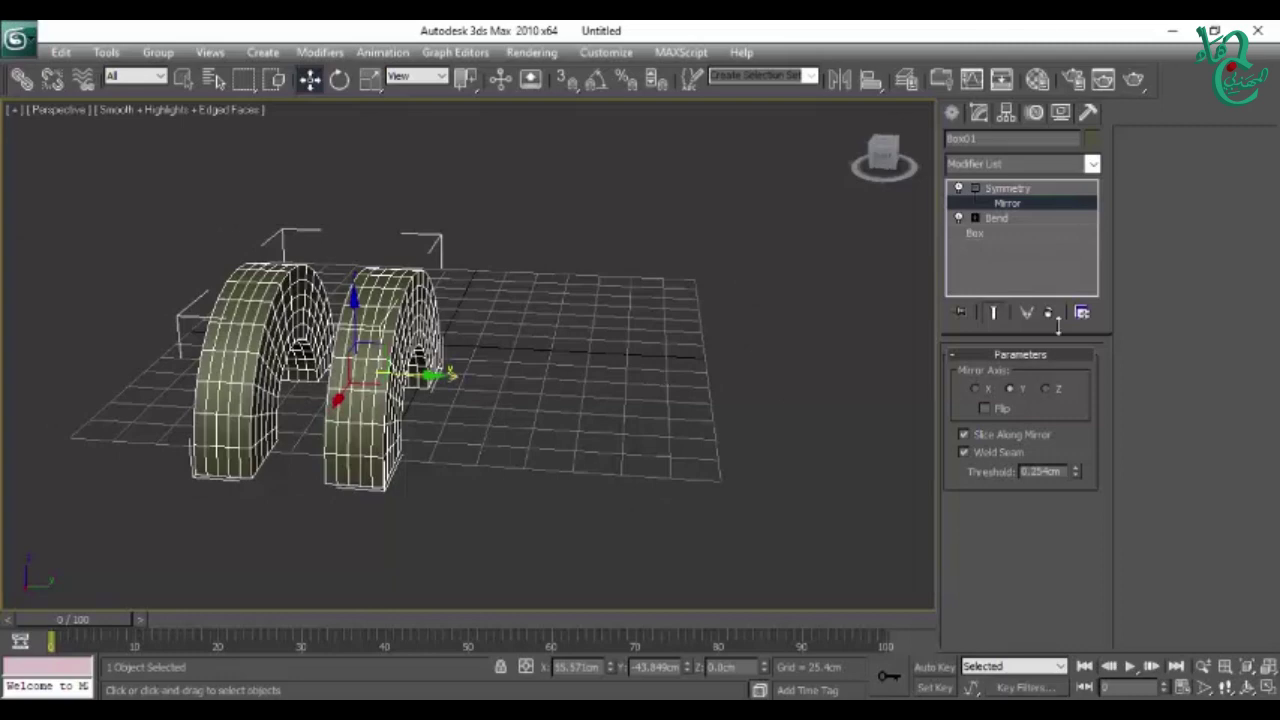
click(985, 409)
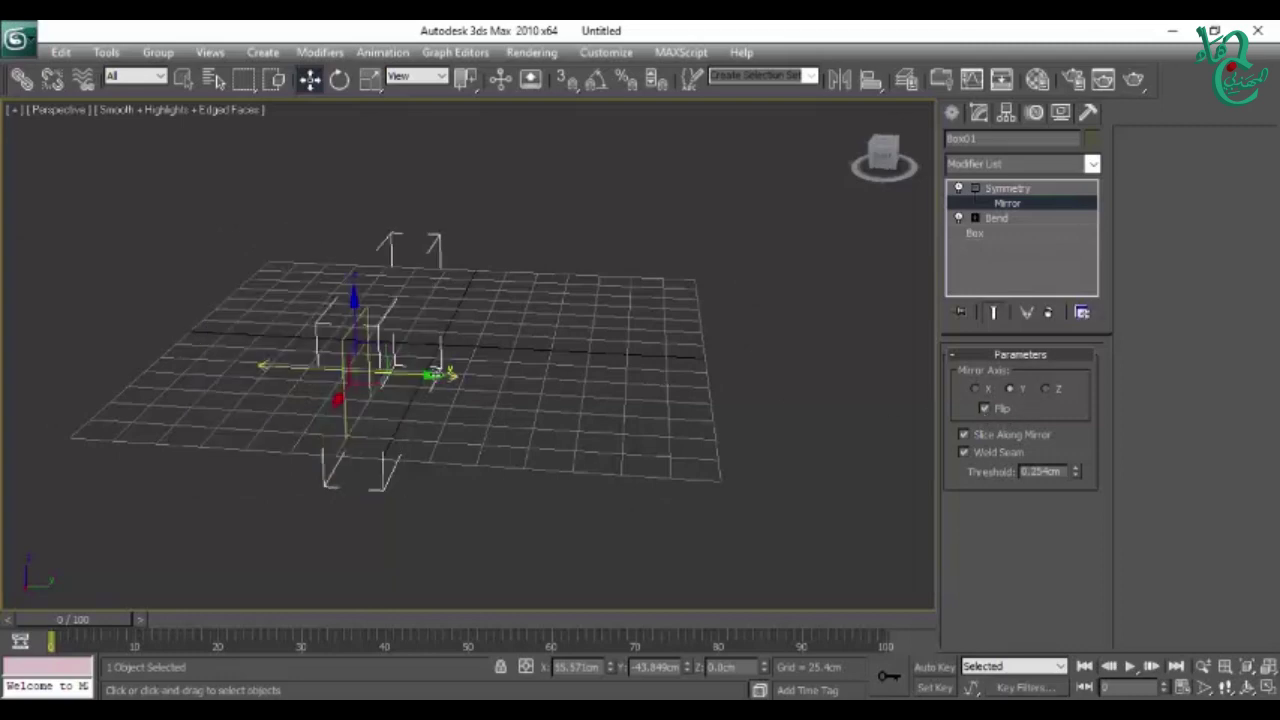
drag(440, 376, 549, 421)
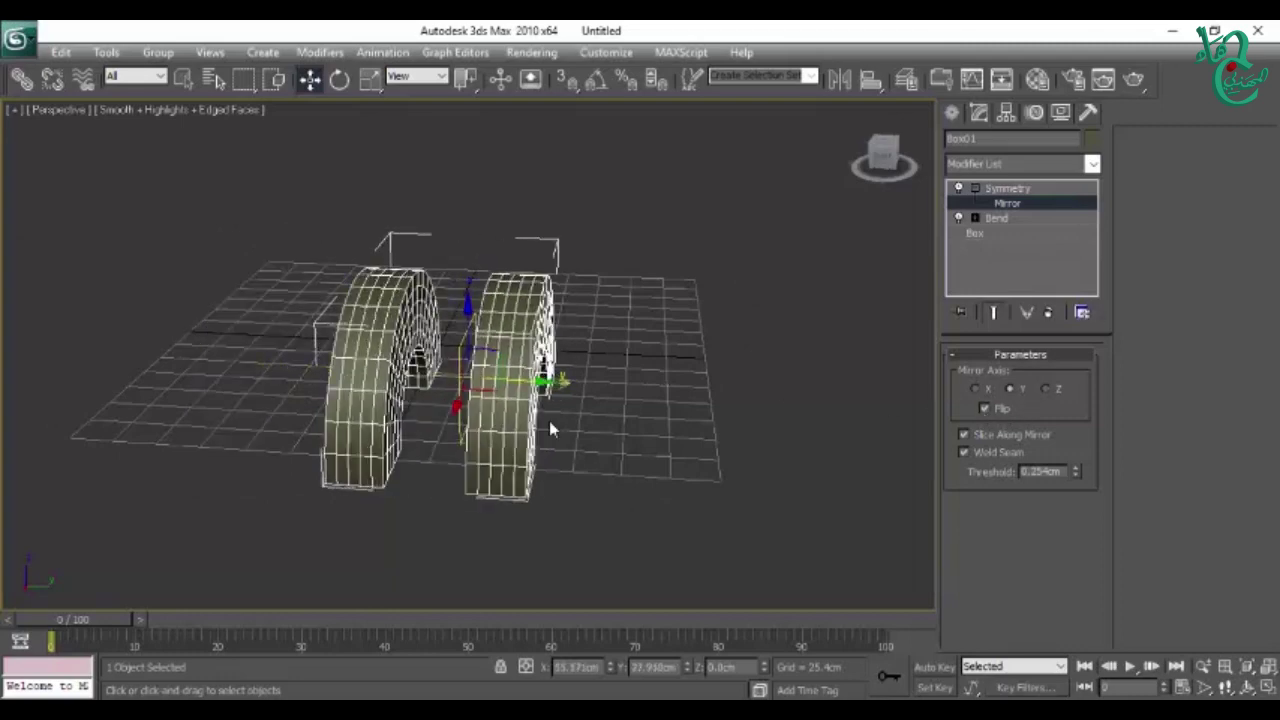
alt+middle_drag(549, 421, 570, 420)
mouse_move(672, 427)
alt+middle_down()
mouse_move(500, 431)
mouse_move(720, 449)
mouse_move(672, 438)
alt+middle_up()
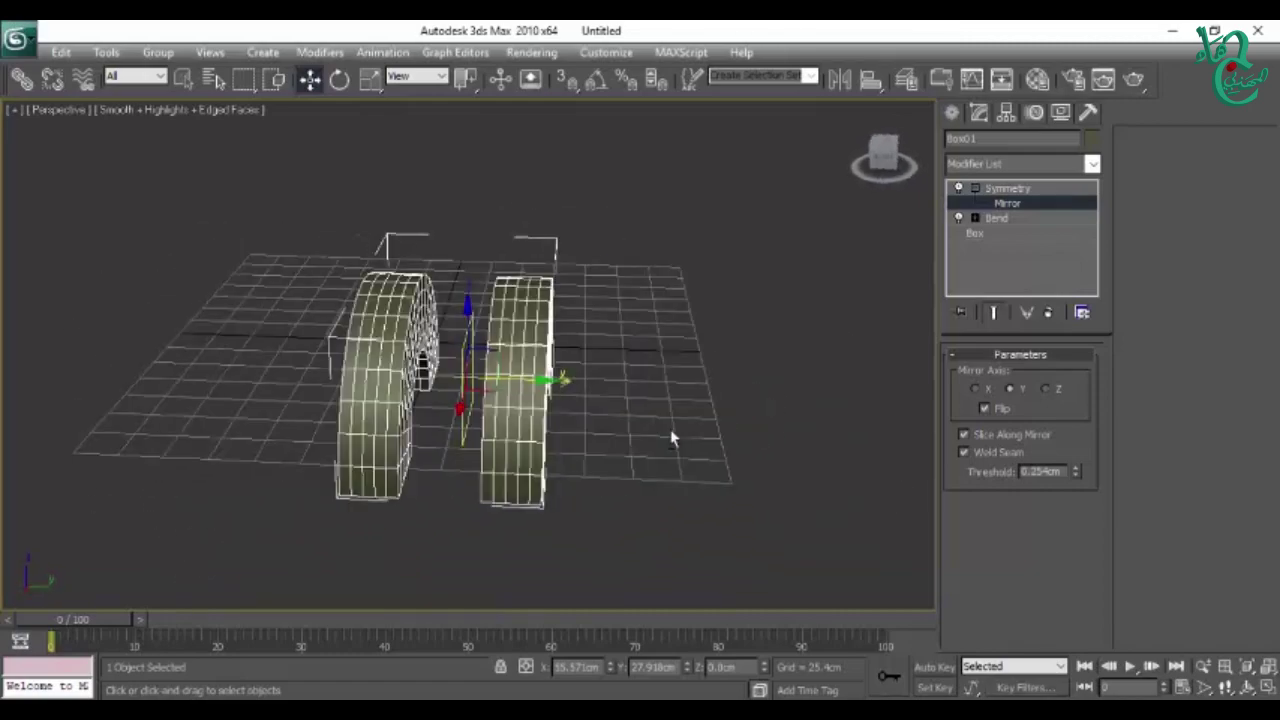
click(1002, 190)
click(974, 188)
Step: Delete the mirrored arch object, leaving the scene empty
mouse_move(703, 357)
alt+middle_down()
mouse_move(608, 366)
mouse_move(676, 368)
alt+middle_up()
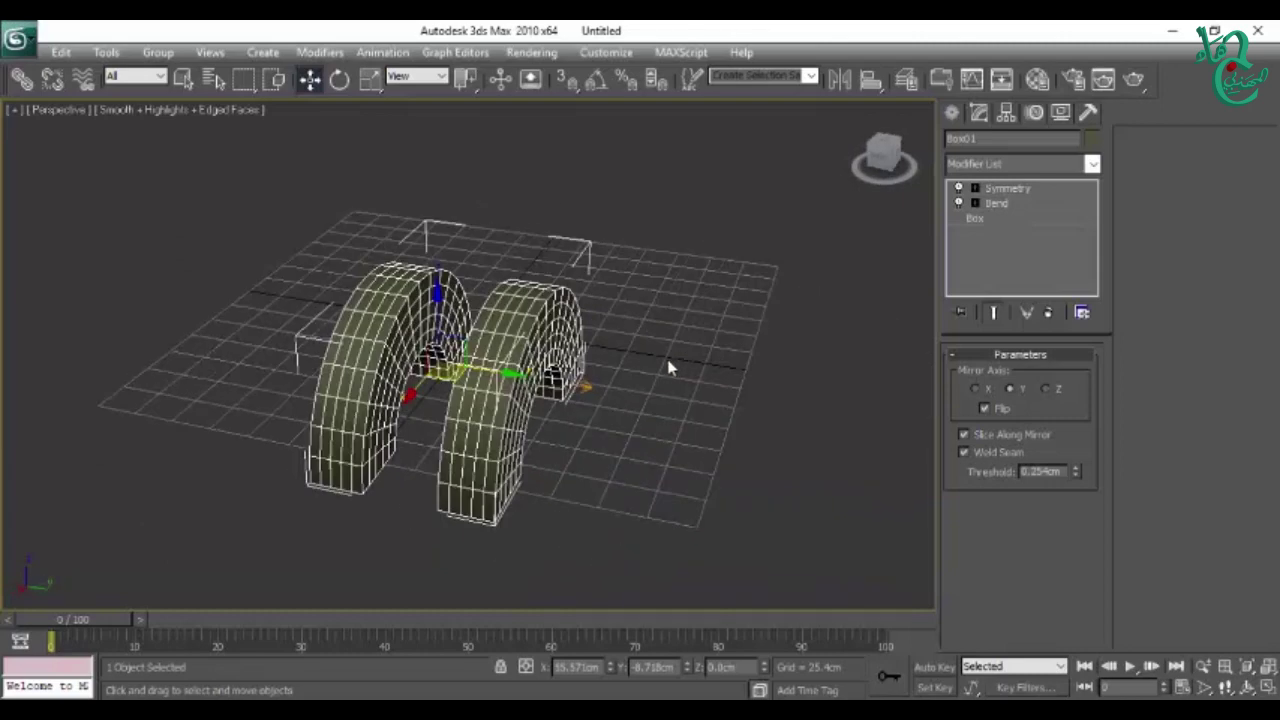
key(Delete)
alt+middle_drag(642, 412, 700, 430)
click(955, 112)
Step: Draw a curved lounge-chair profile Line spline in the Front viewport
key(alt+w)
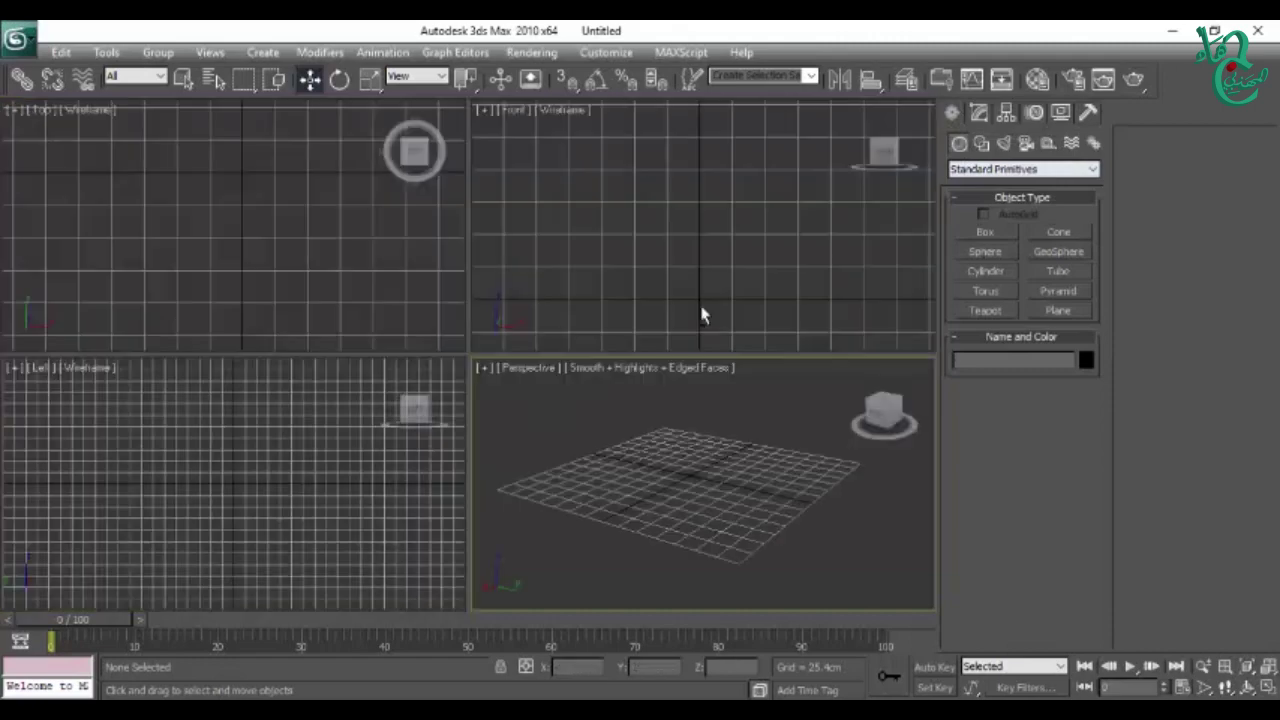
click(717, 243)
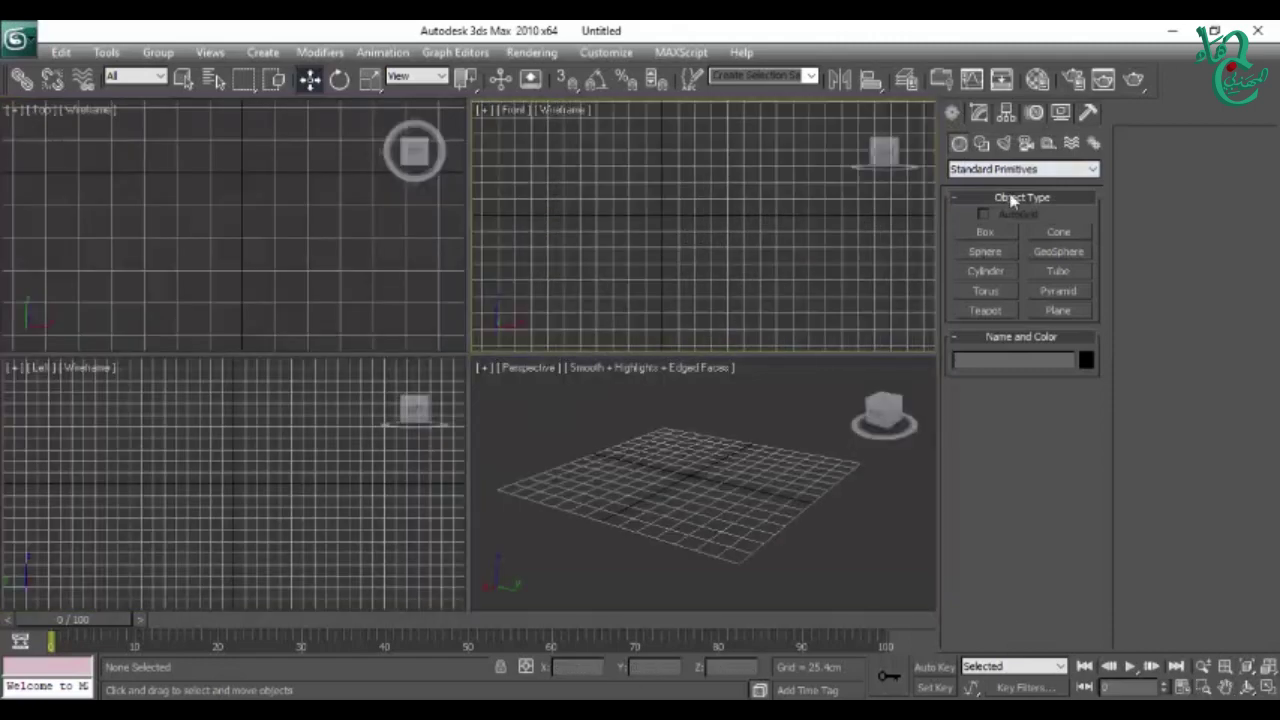
click(981, 143)
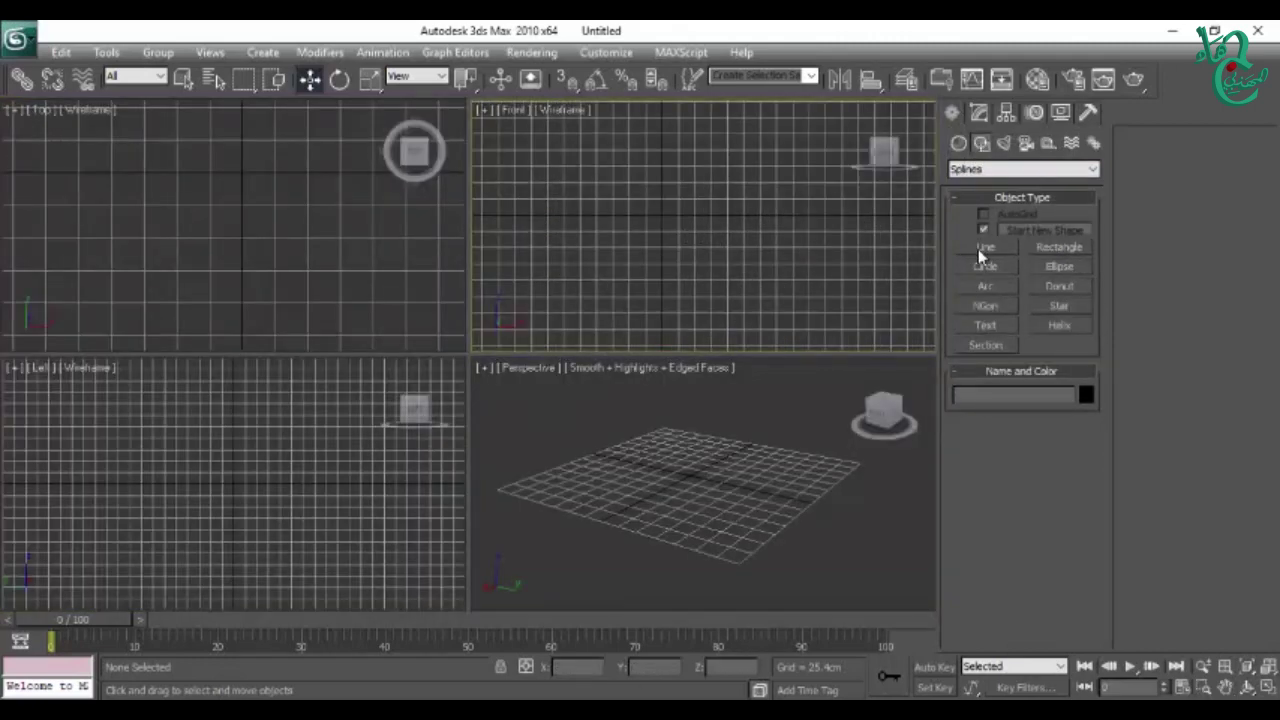
click(981, 250)
click(599, 293)
drag(643, 248, 677, 241)
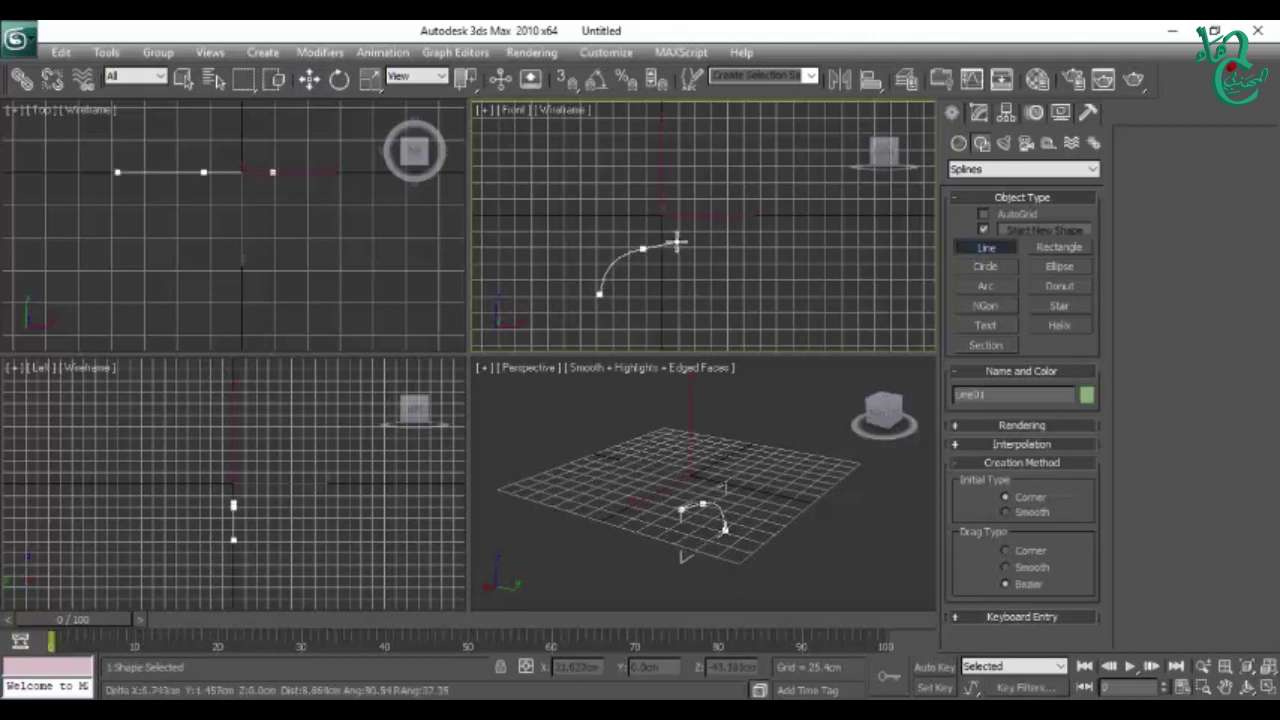
click(815, 232)
click(849, 180)
right_click(849, 180)
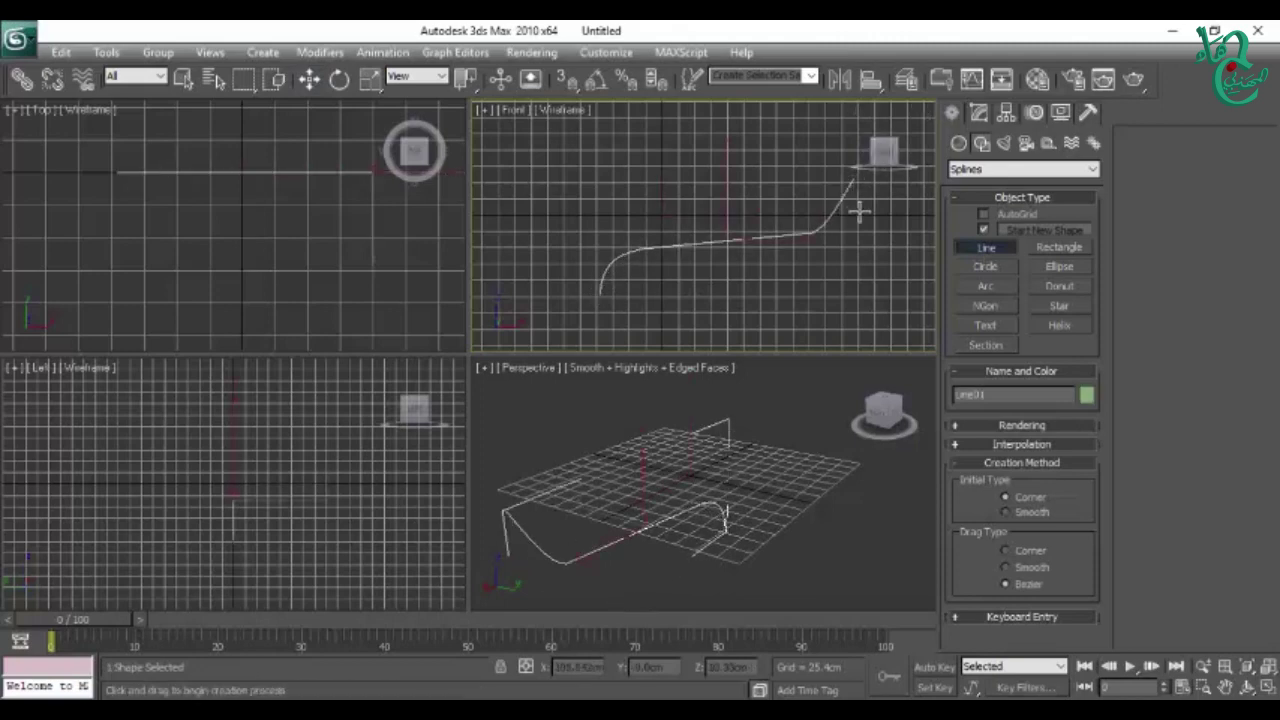
Step: Extrude the profile by about 207 cm and inspect it in a maximized Perspective view
click(340, 52)
mouse_move(355, 122)
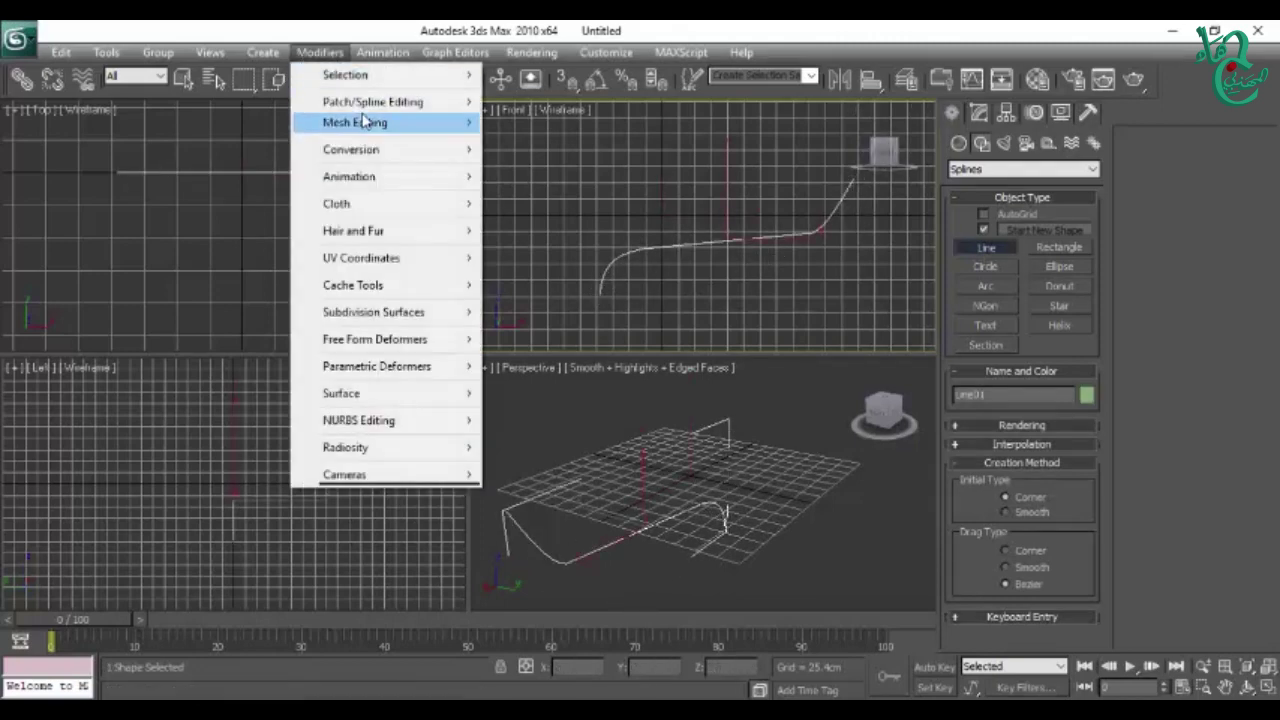
click(528, 225)
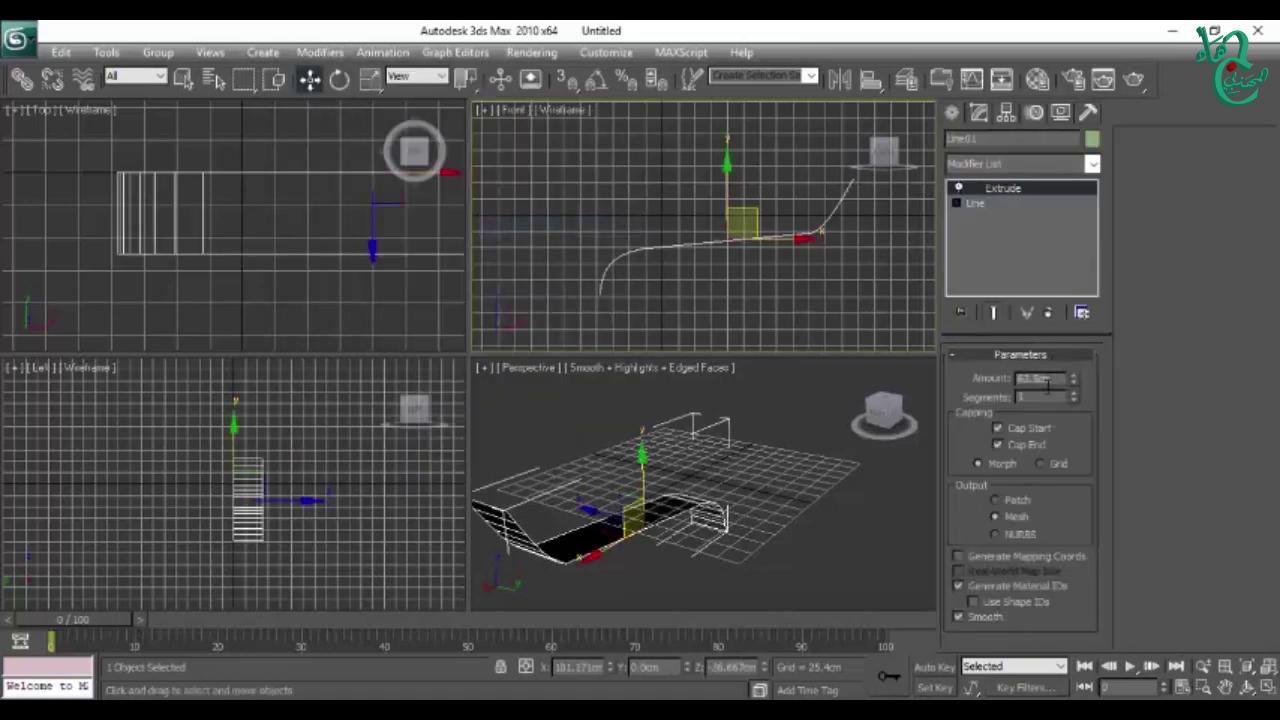
drag(1074, 380, 1072, 195)
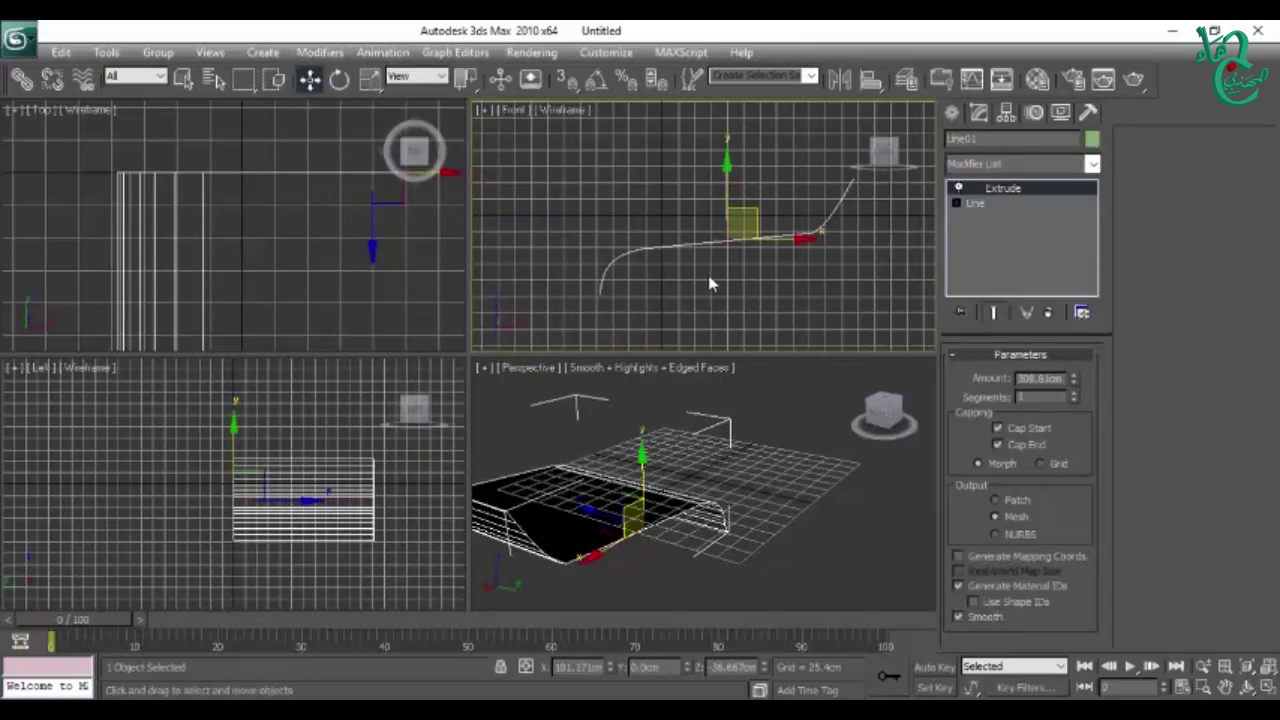
click(737, 503)
key(alt+w)
mouse_move(571, 417)
alt+middle_down()
mouse_move(303, 409)
mouse_move(631, 433)
mouse_move(491, 417)
mouse_move(620, 451)
mouse_move(548, 457)
mouse_move(554, 423)
mouse_move(531, 426)
mouse_move(691, 434)
mouse_move(683, 420)
mouse_move(597, 443)
mouse_move(629, 429)
mouse_move(490, 397)
alt+middle_up()
scroll(570, 397, up, 5)
scroll(629, 429, up, 3)
scroll(490, 397, down, 2)
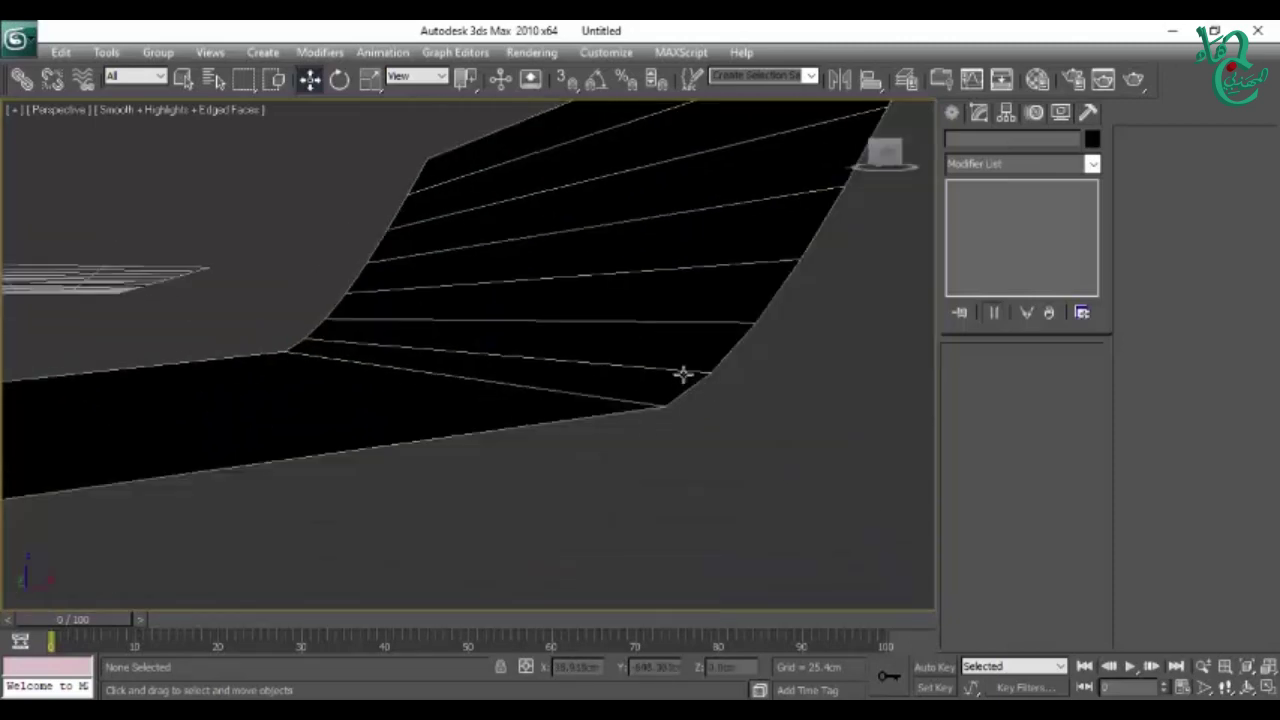
Step: Select the extruded strip and locate Shell in the Modifier List
click(680, 293)
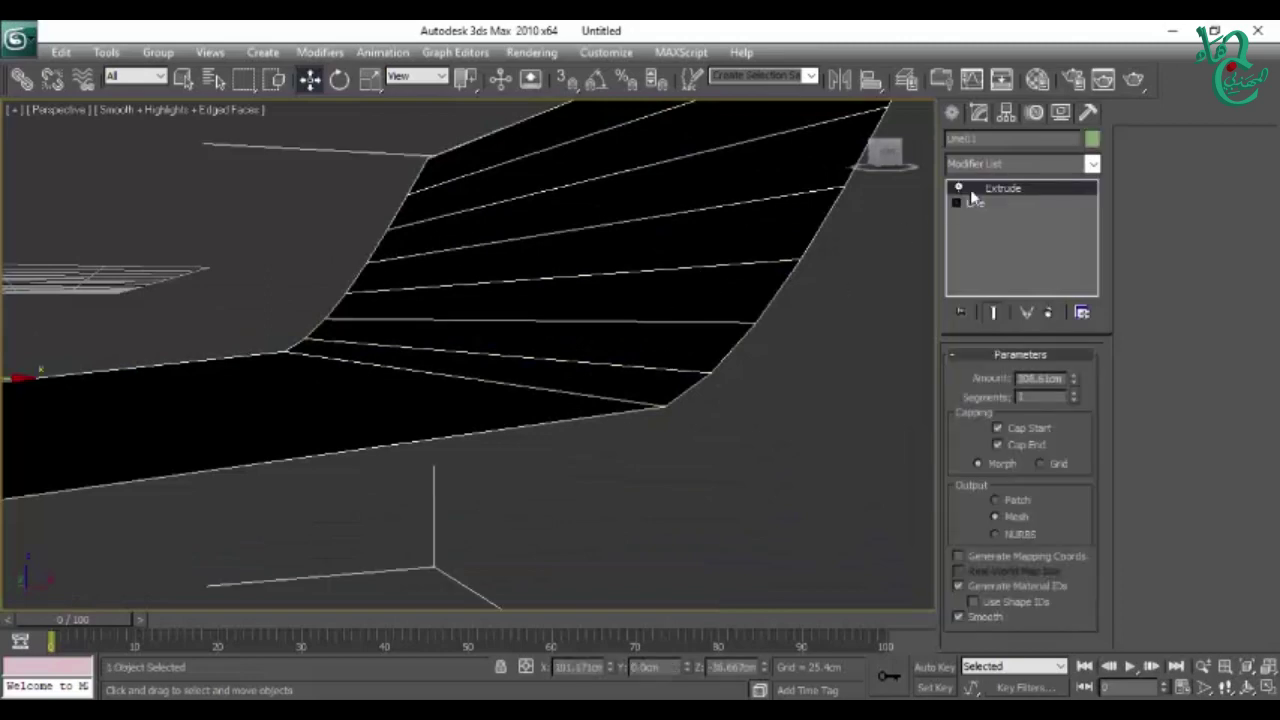
click(990, 165)
scroll(1000, 290, down, 3)
scroll(1000, 250, down, 2)
scroll(1005, 200, down, 1)
key(s)
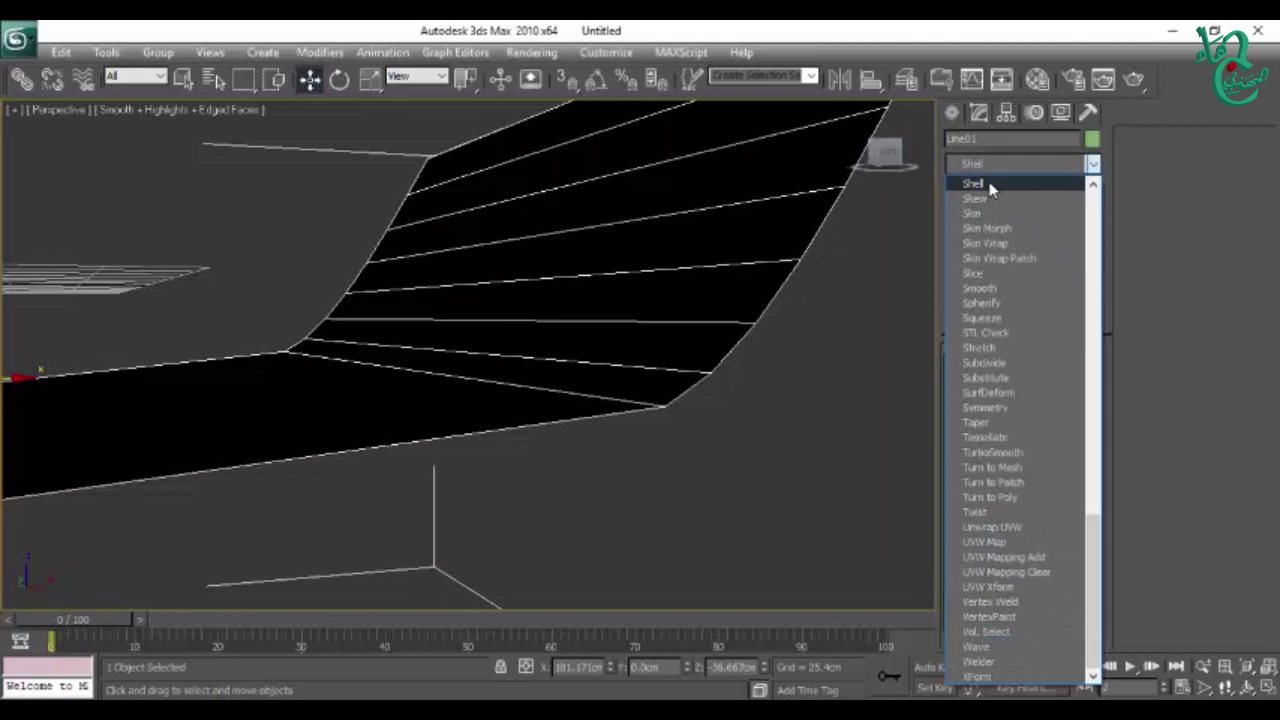
Step: Apply Shell with about 3 cm inner and 6 cm outer thickness and fewer segments
click(1012, 185)
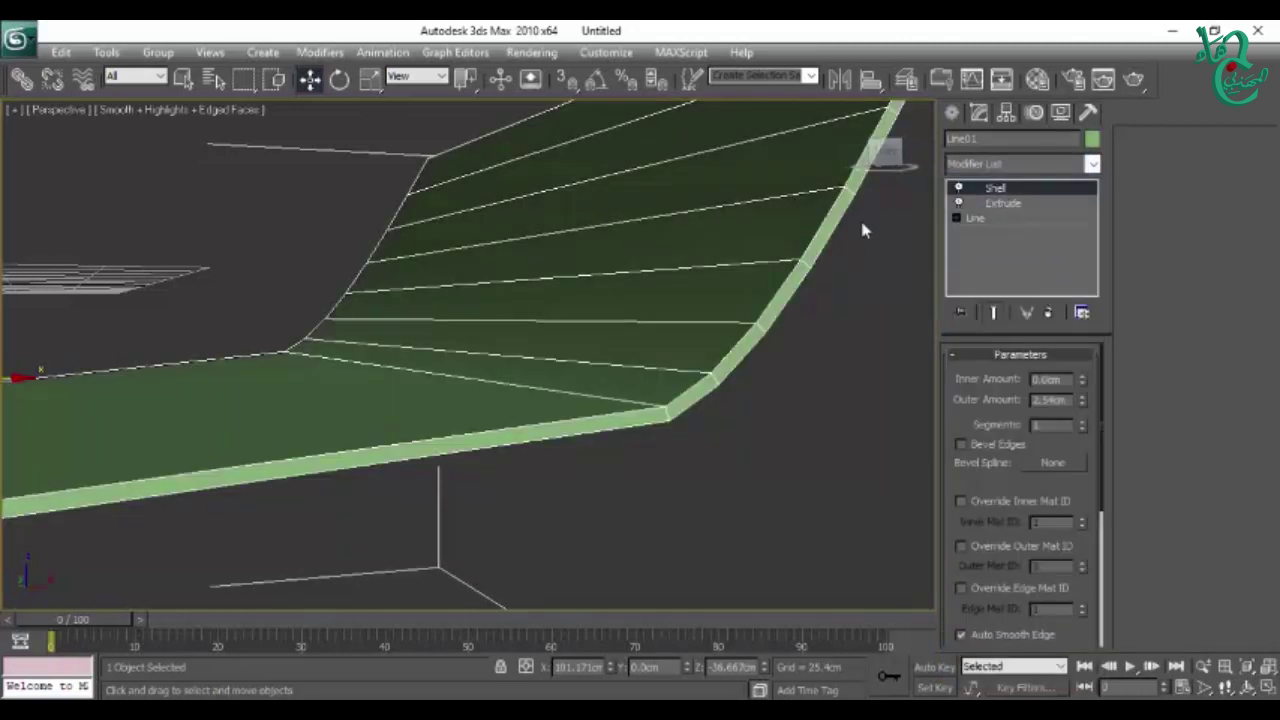
scroll(510, 380, down, 3)
scroll(623, 352, down, 1)
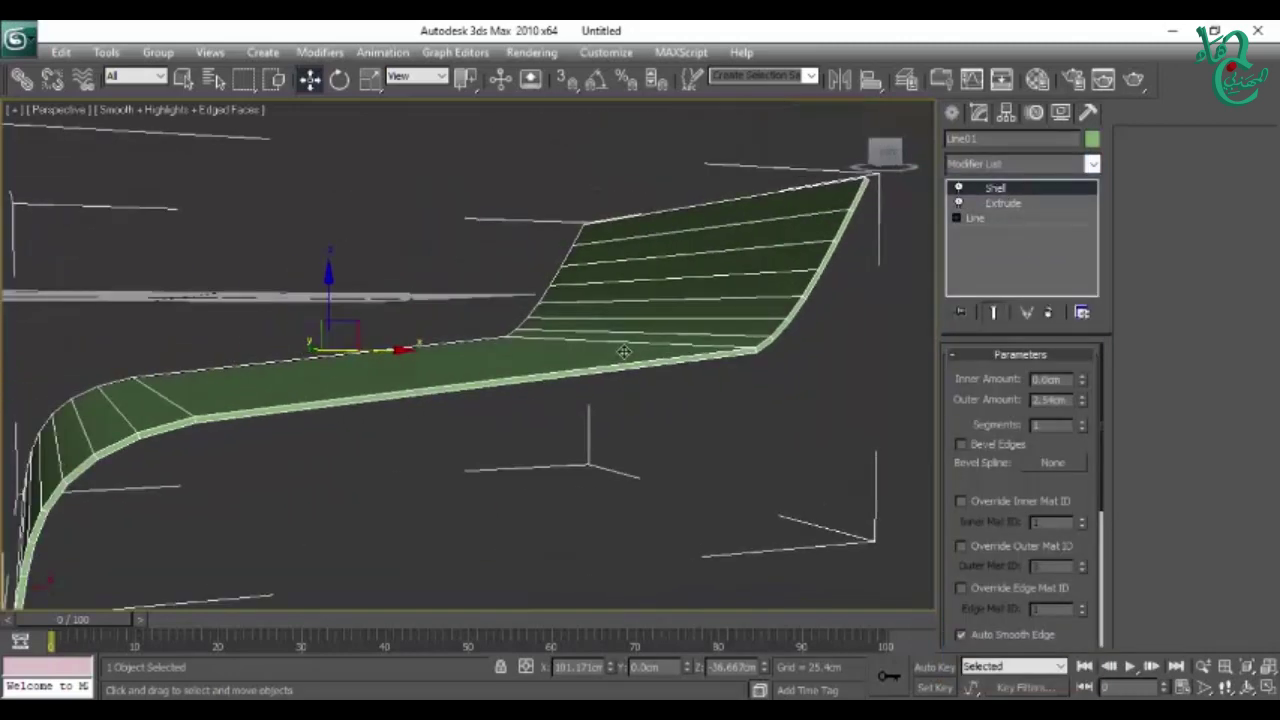
mouse_move(545, 365)
middle_down()
mouse_move(546, 350)
mouse_move(620, 335)
mouse_move(720, 340)
mouse_move(544, 427)
middle_up()
scroll(747, 341, up, 3)
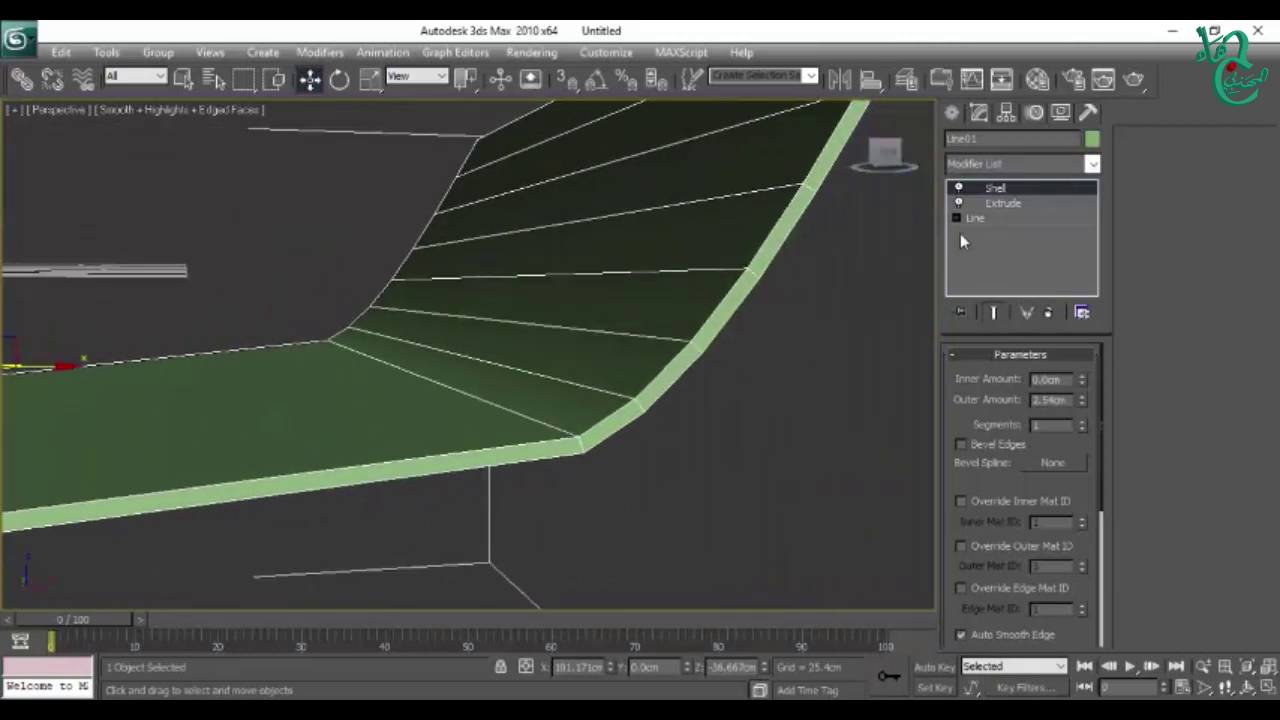
mouse_move(1082, 380)
mouse_down()
mouse_move(1082, 168)
mouse_move(1112, 282)
mouse_move(1096, 420)
mouse_move(1086, 330)
mouse_up()
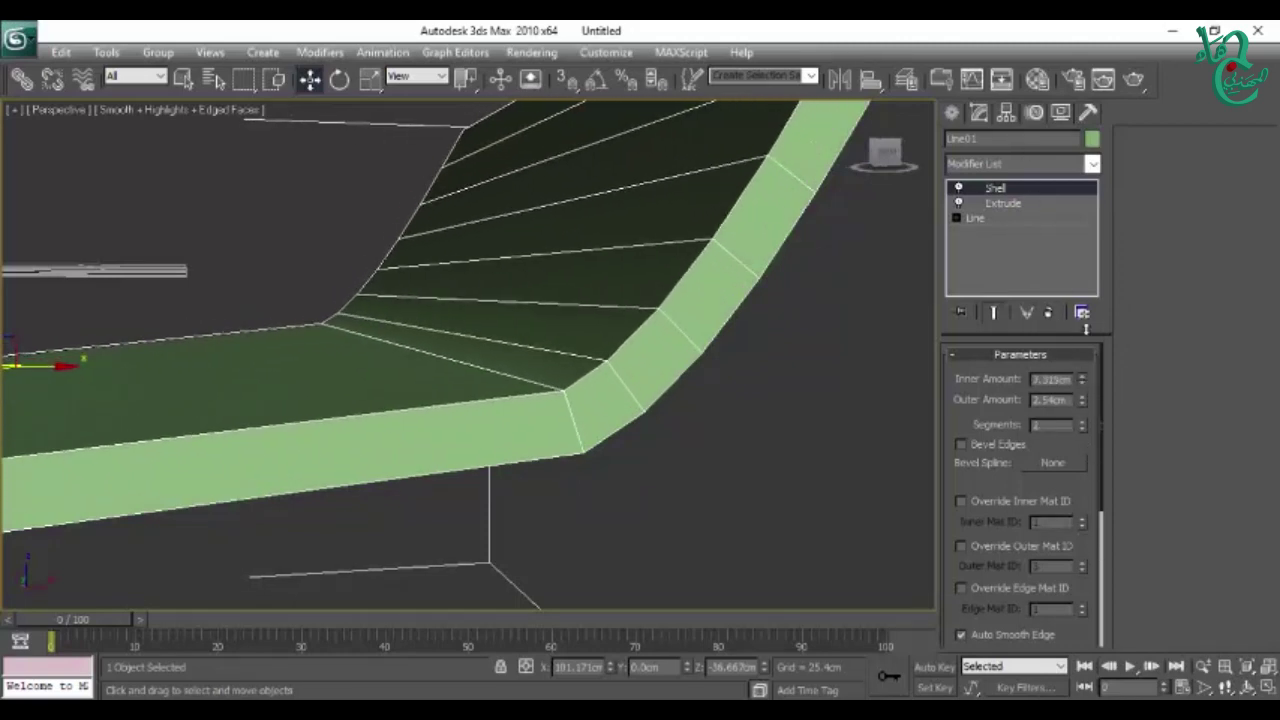
drag(1082, 400, 1101, 620)
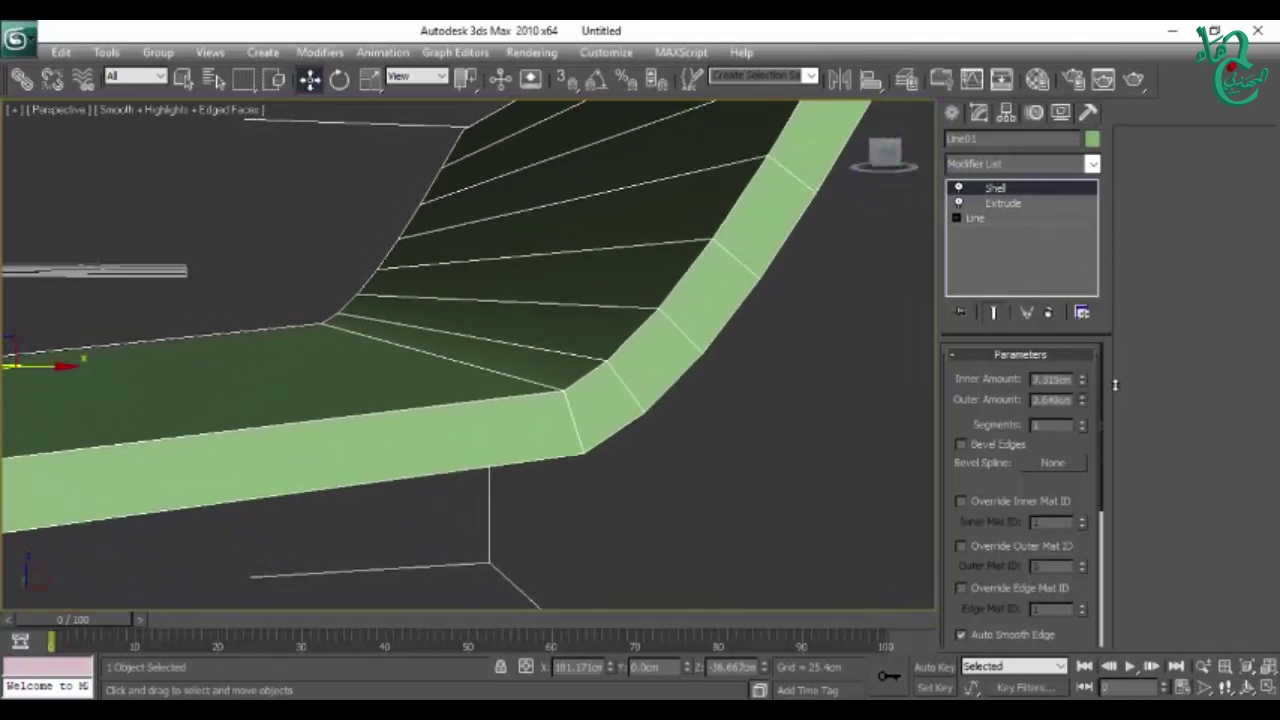
drag(1082, 400, 1087, 372)
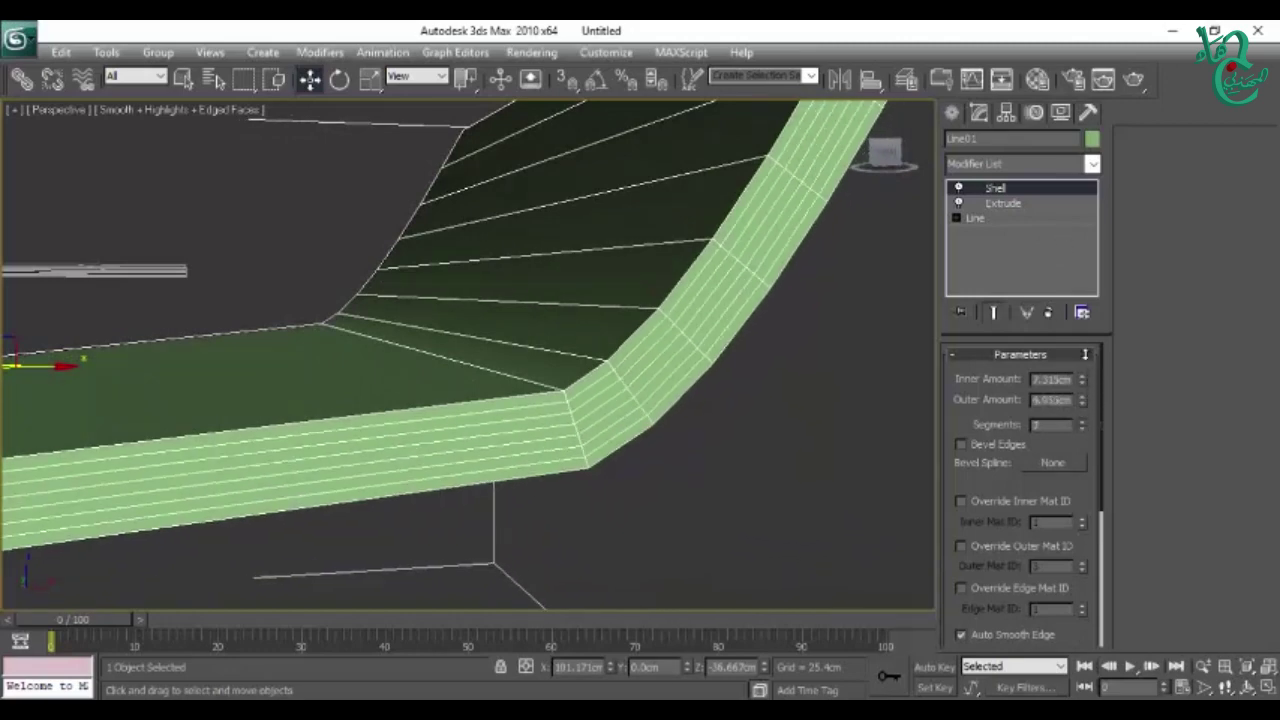
drag(1087, 372, 1081, 392)
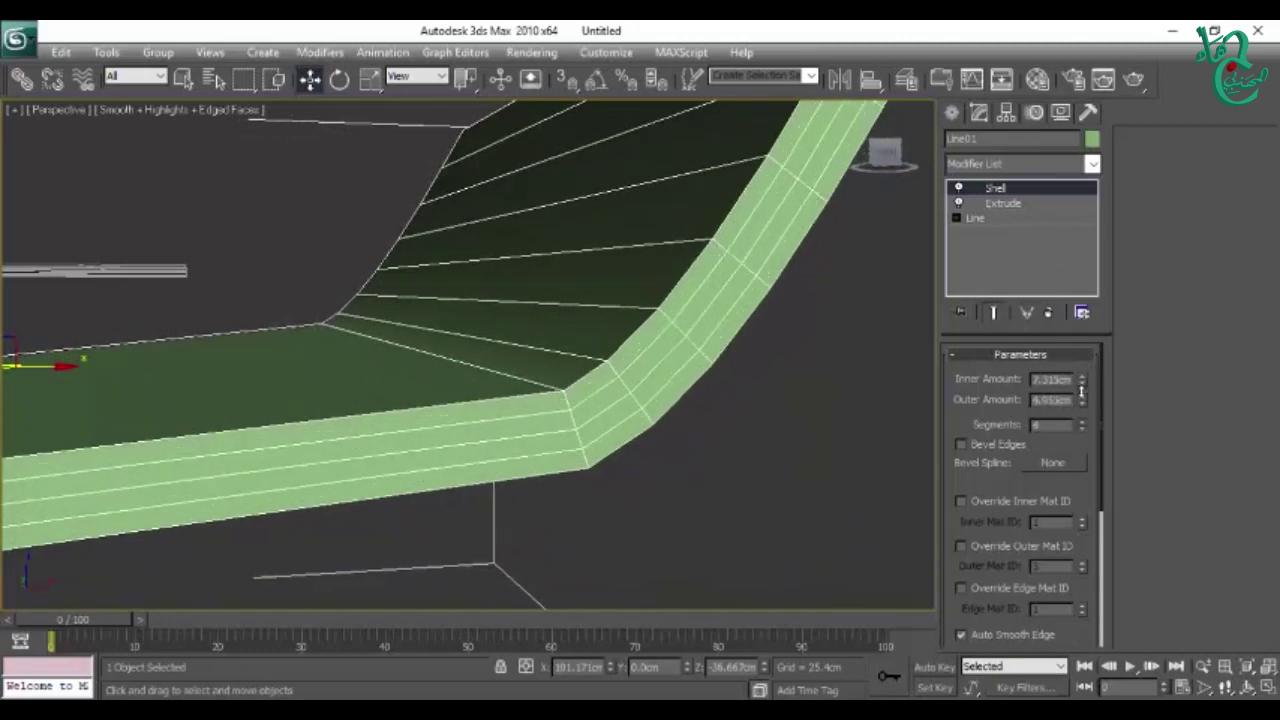
Step: Orbit around the green shelled chair to a low side view, then reselect it
mouse_move(400, 441)
alt+middle_down()
mouse_move(491, 397)
mouse_move(437, 506)
alt+middle_up()
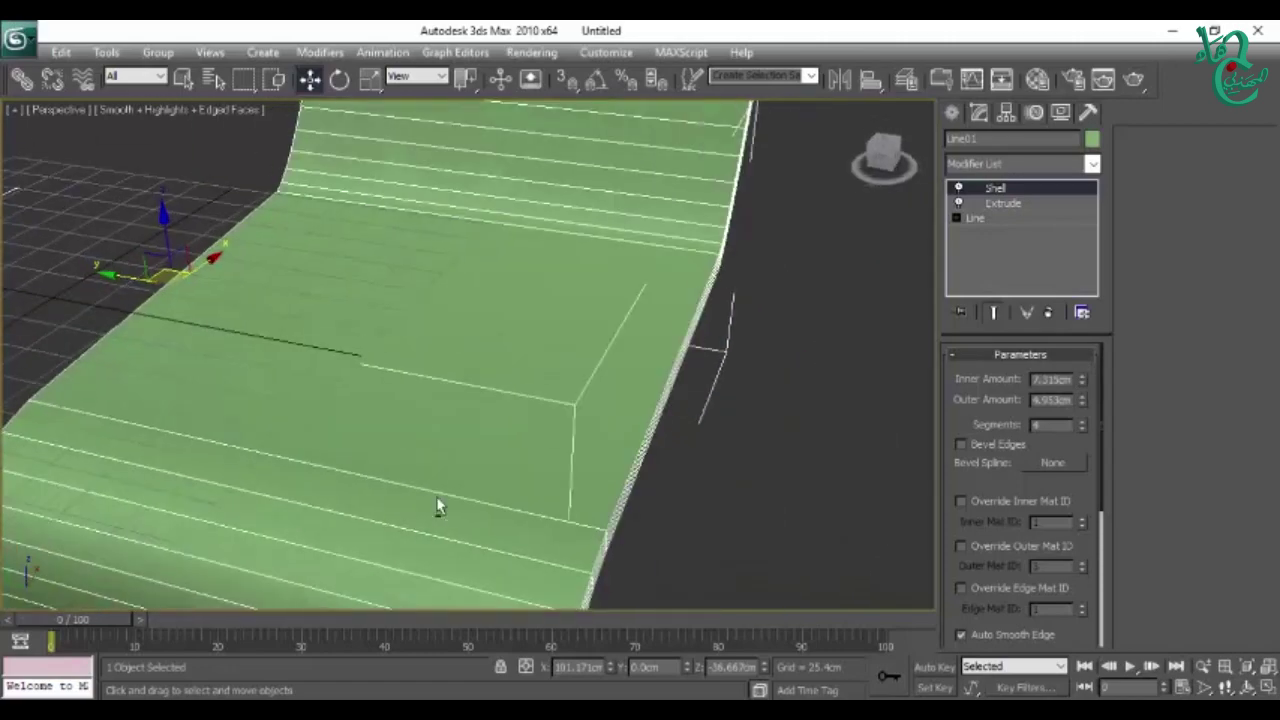
scroll(436, 506, down, 5)
mouse_move(614, 491)
alt+middle_down()
mouse_move(583, 463)
mouse_move(654, 451)
mouse_move(620, 425)
mouse_move(711, 446)
mouse_move(551, 414)
alt+middle_up()
click(654, 451)
scroll(551, 414, up, 5)
scroll(637, 433, down, 5)
mouse_move(683, 440)
alt+middle_down()
mouse_move(603, 449)
mouse_move(677, 449)
mouse_move(491, 360)
mouse_move(574, 366)
mouse_move(671, 486)
mouse_move(516, 388)
mouse_move(600, 414)
alt+middle_up()
click(516, 388)
click(516, 388)
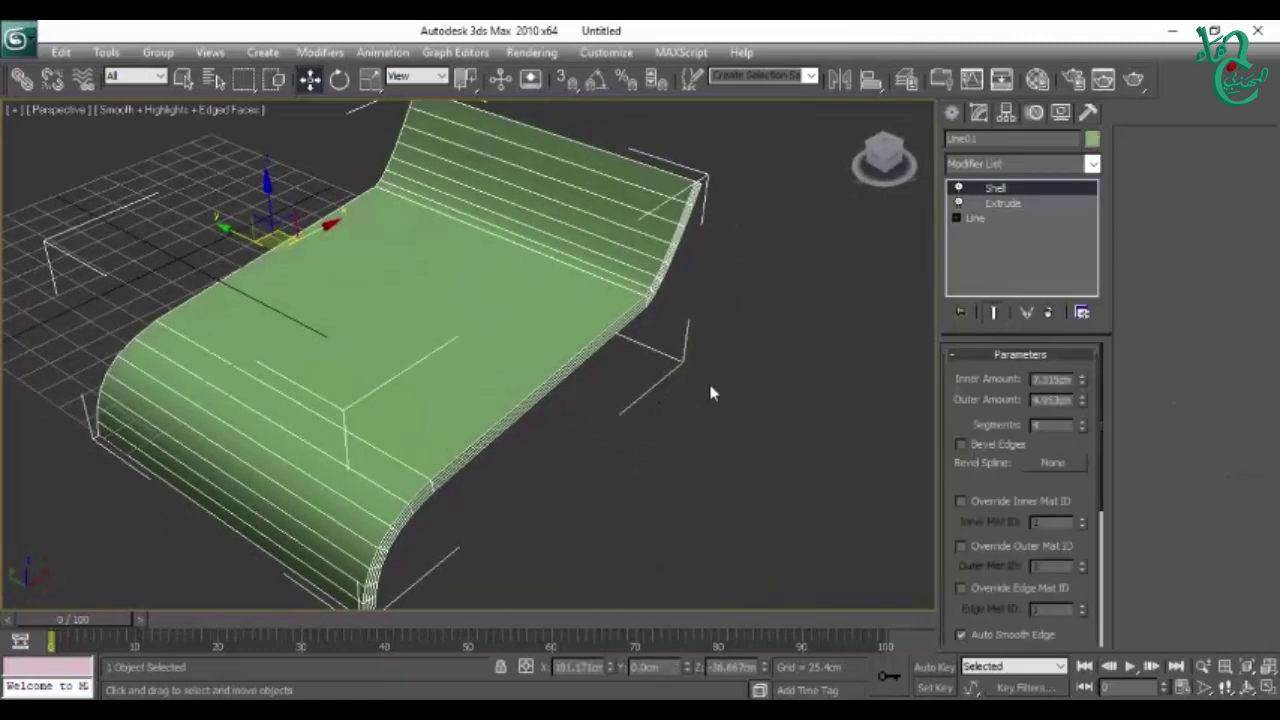
click(986, 166)
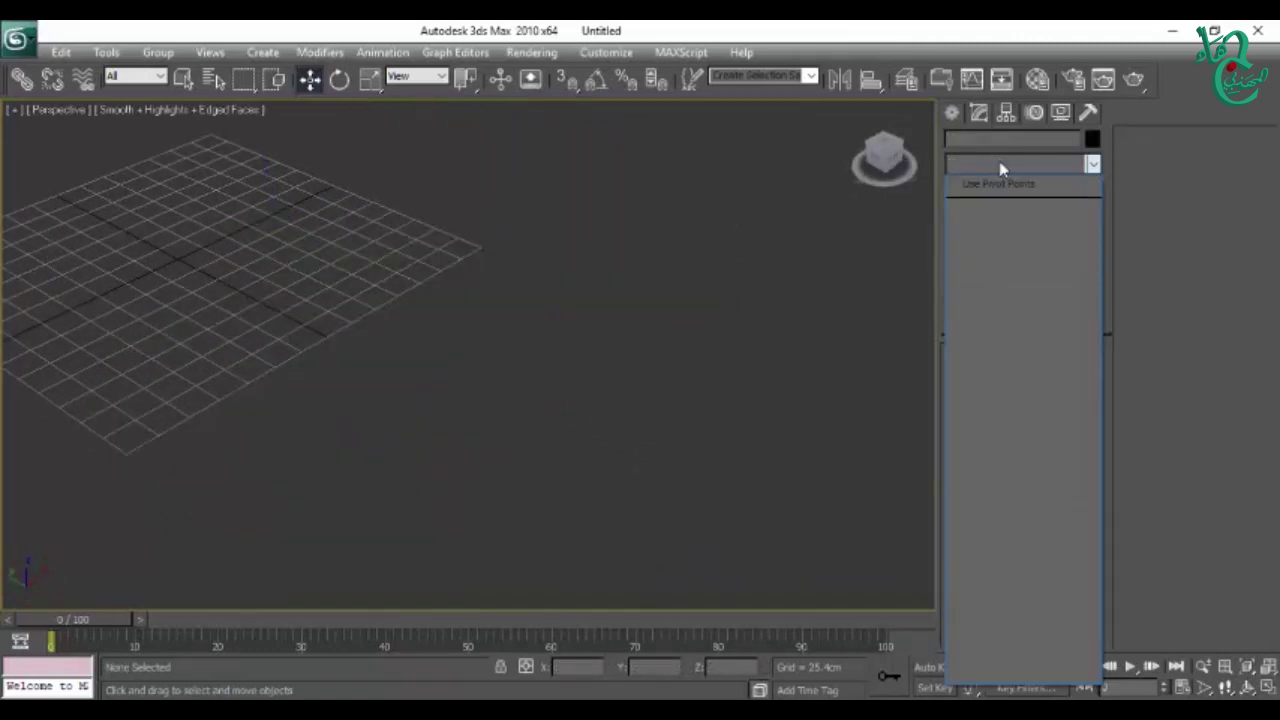
Step: Restore the four-view layout and show the Standard Primitives creation panel
click(1001, 170)
mouse_move(489, 373)
alt+middle_down()
mouse_move(397, 394)
mouse_move(579, 456)
alt+middle_up()
scroll(579, 456, up, 2)
alt+middle_drag(617, 428, 590, 399)
mouse_move(636, 303)
alt+middle_down()
mouse_move(543, 394)
mouse_move(766, 286)
alt+middle_up()
key(alt+w)
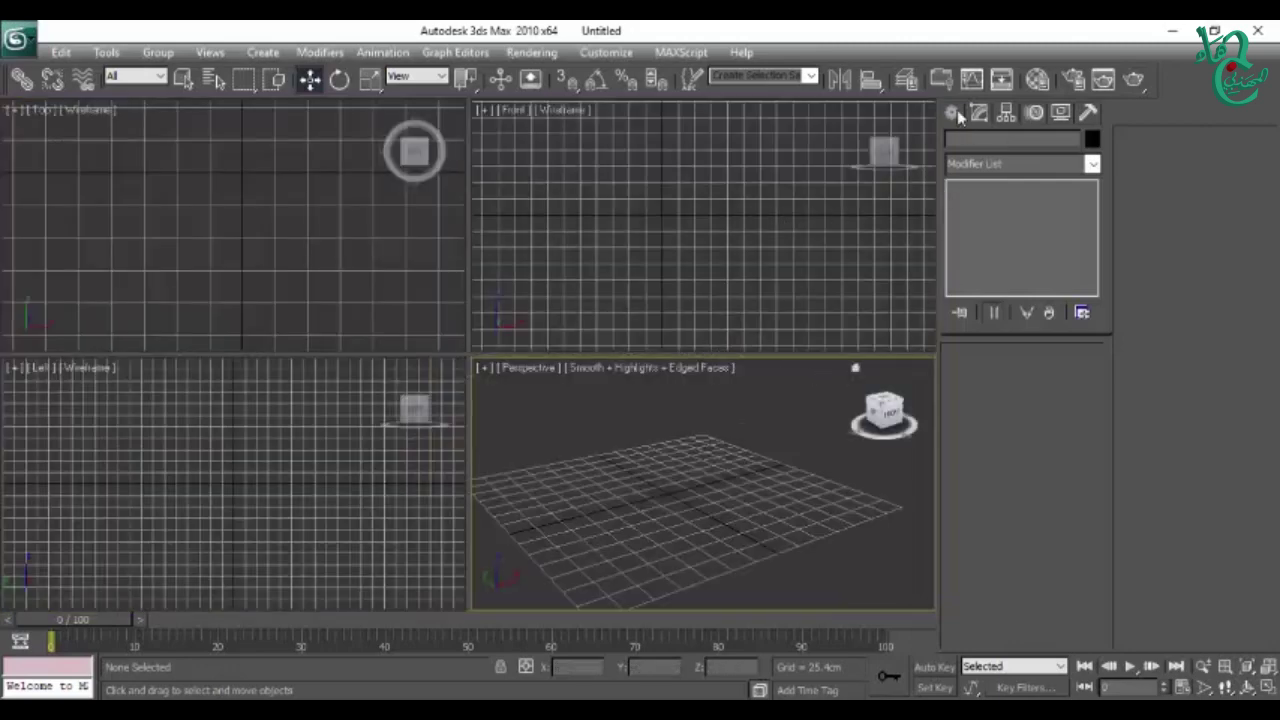
click(954, 116)
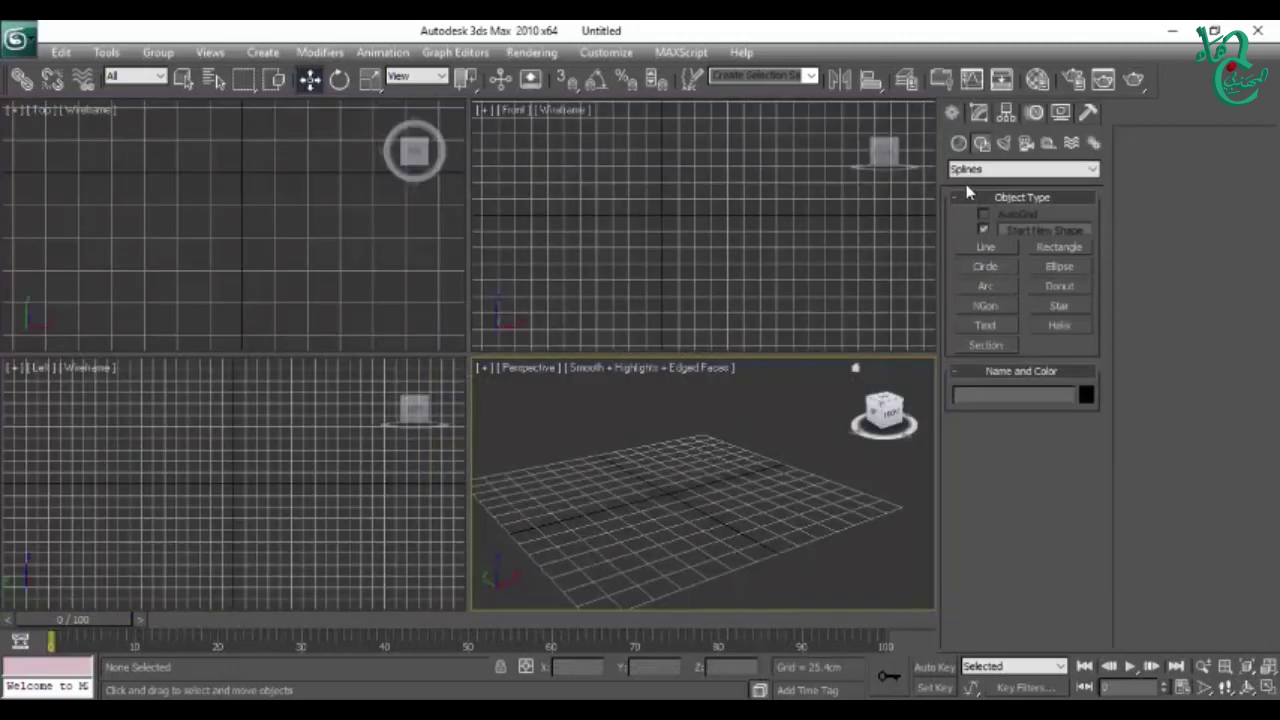
click(957, 144)
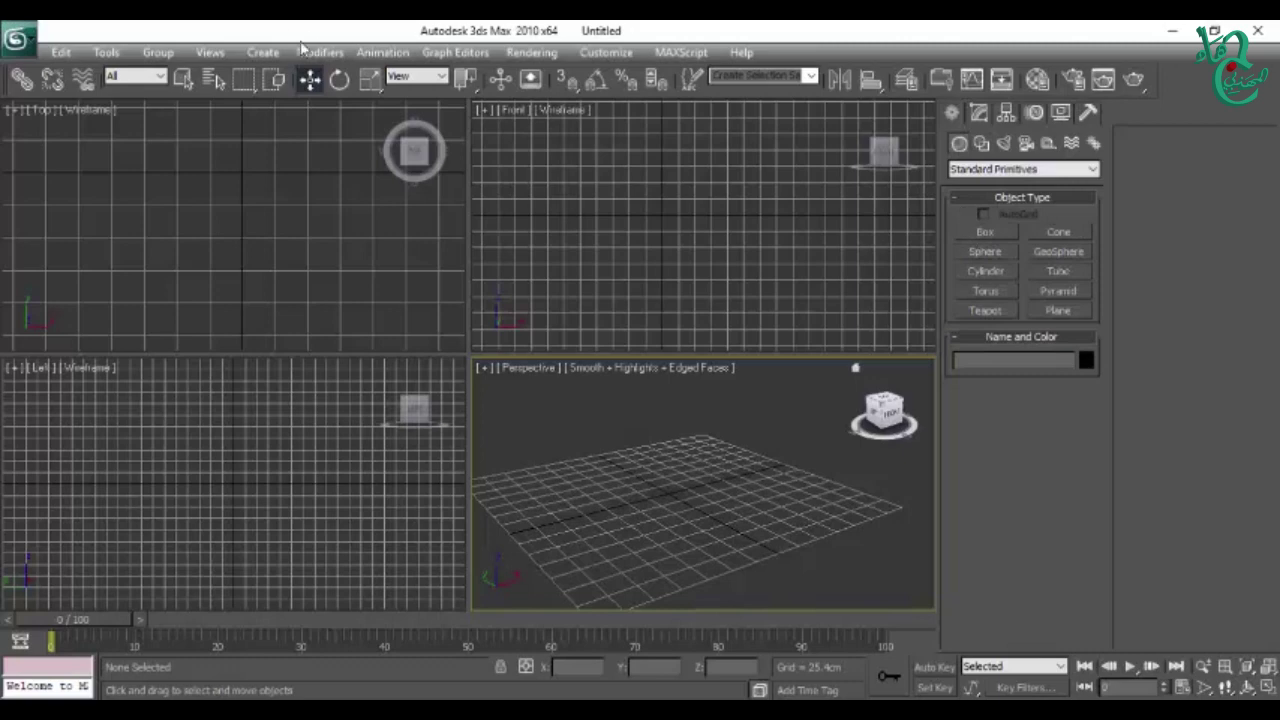
Step: Browse the Free Form Deformers modifiers and maximize the Perspective view of the empty grid
click(305, 51)
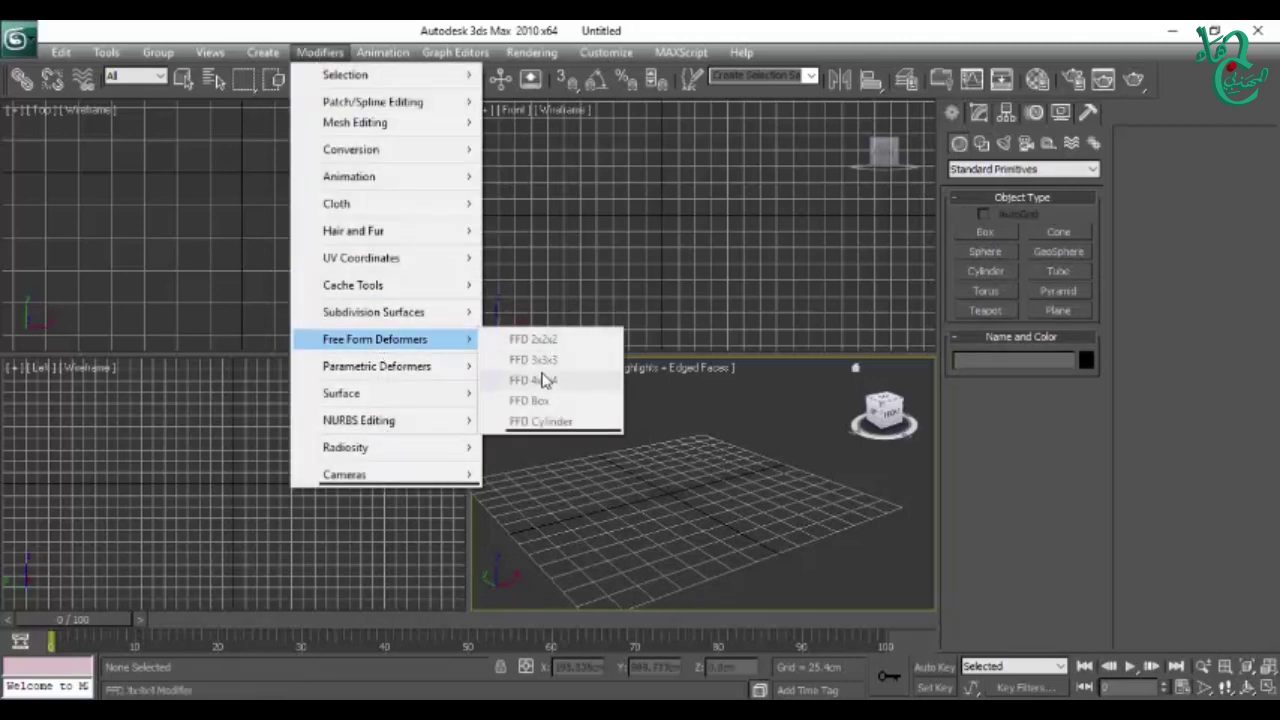
click(686, 451)
mouse_move(700, 514)
middle_down()
mouse_move(755, 470)
mouse_move(746, 503)
middle_up()
key(alt+w)
mouse_move(617, 363)
middle_down()
mouse_move(623, 428)
mouse_move(639, 453)
mouse_move(641, 442)
middle_up()
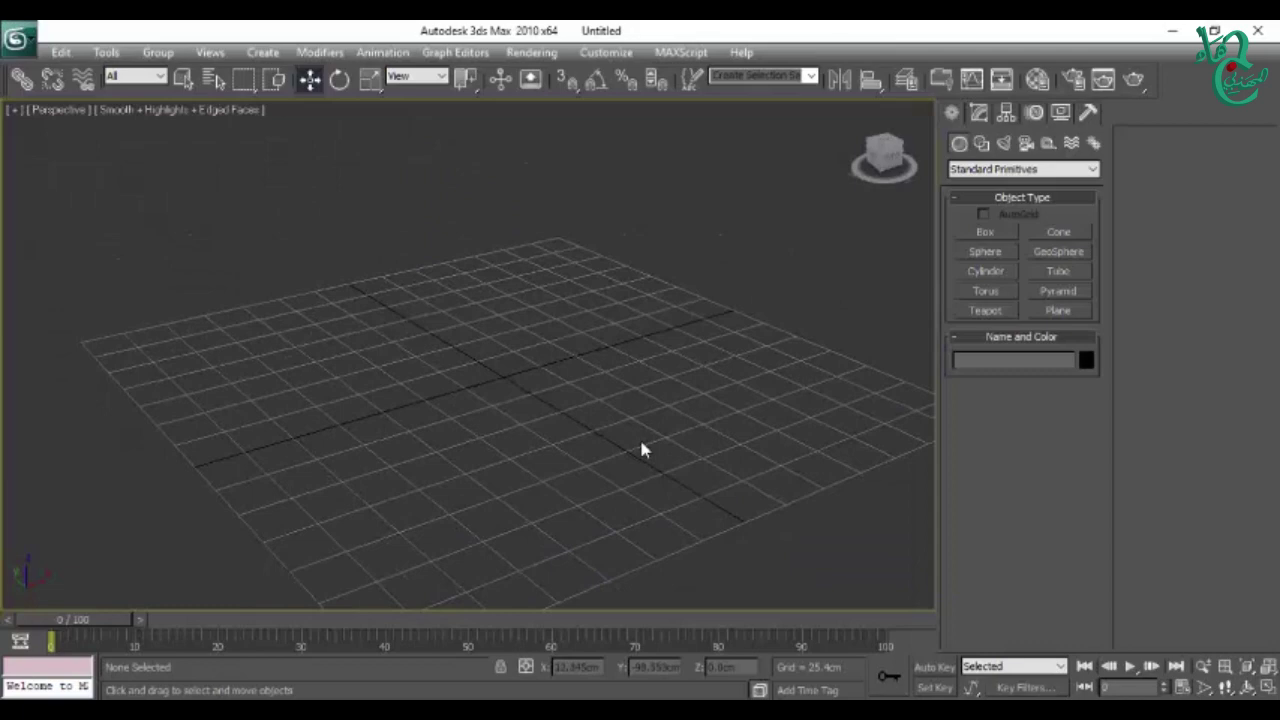
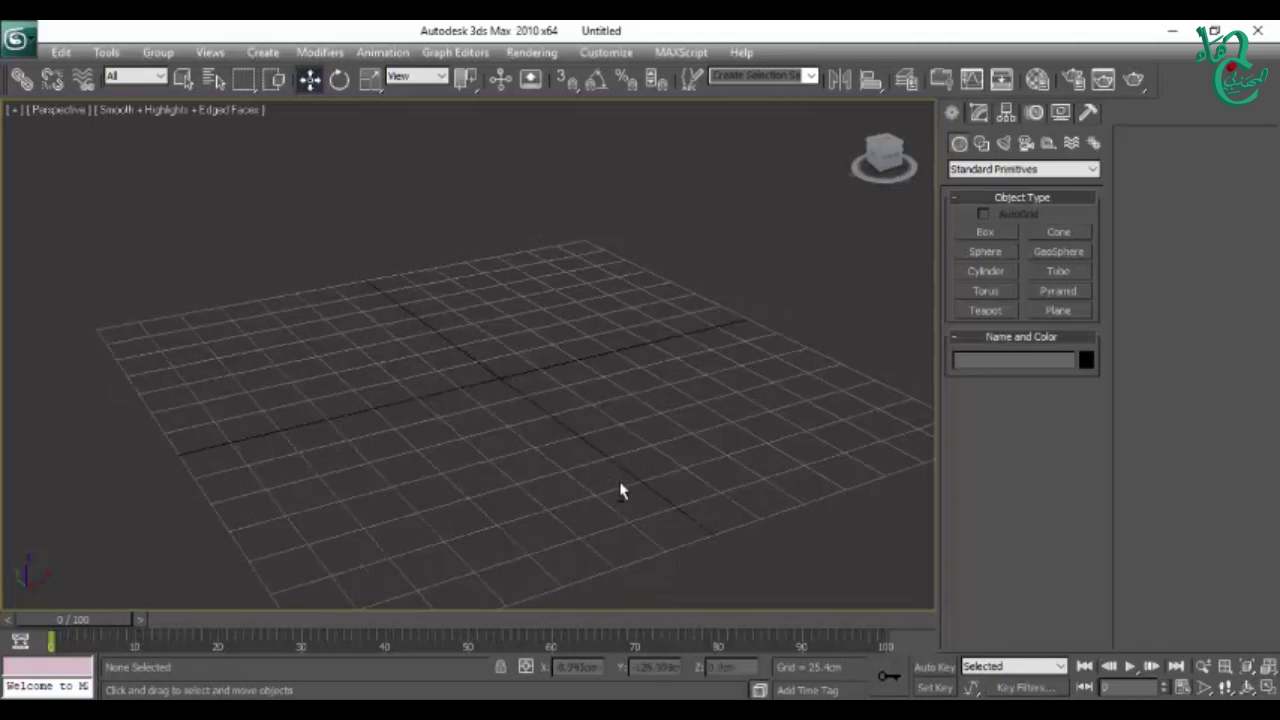
Step: Draw a box about 191 × 91 × 28 cm on the Perspective grid
key(alt+w)
mouse_move(646, 491)
alt+middle_down()
mouse_move(723, 506)
mouse_move(690, 493)
alt+middle_up()
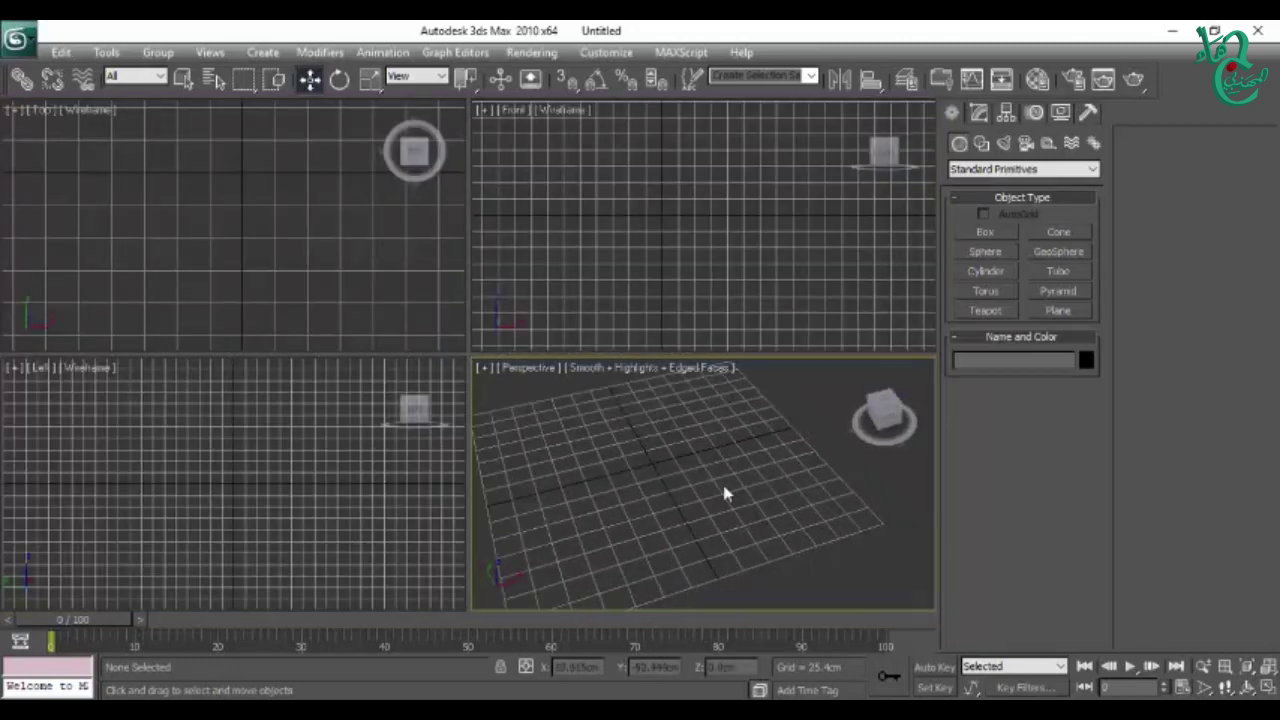
click(984, 231)
mouse_move(562, 444)
mouse_down()
mouse_move(620, 540)
mouse_move(650, 550)
mouse_up()
click(668, 543)
Step: Maximize Perspective, orbit and zoom to inspect Box01, and bring up its Modifier List
key(alt+w)
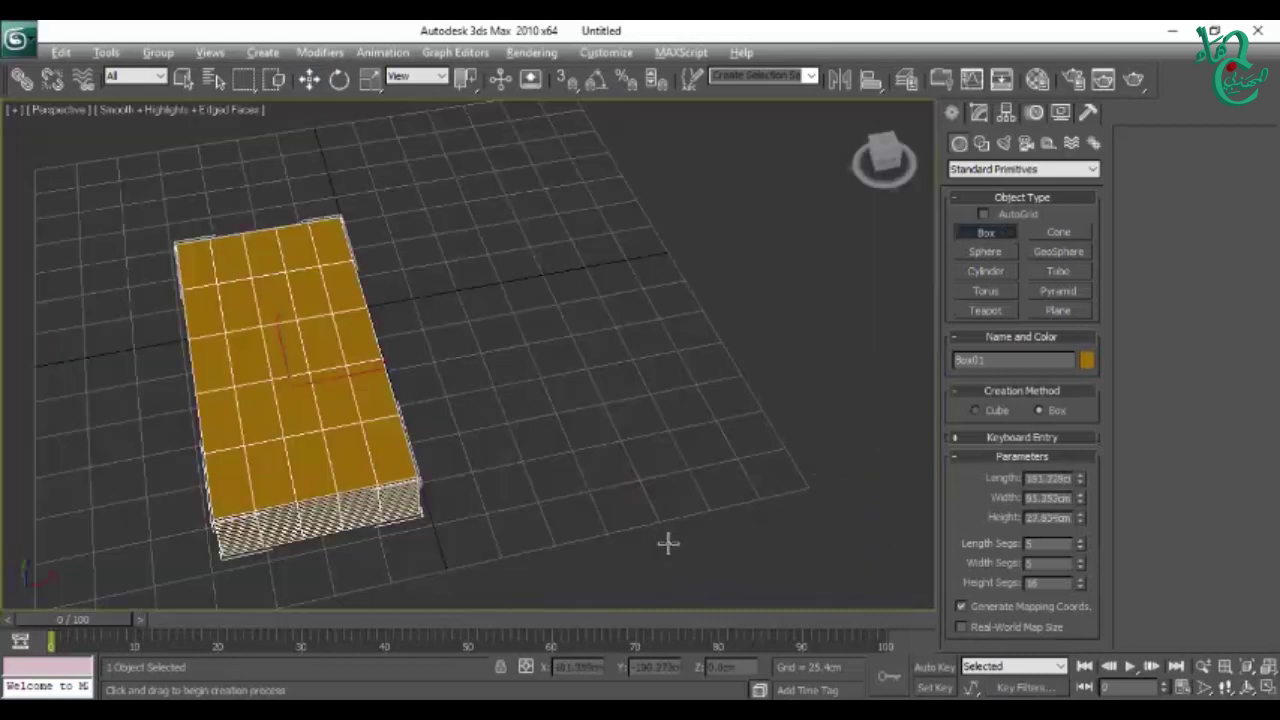
alt+middle_drag(521, 433, 549, 449)
scroll(549, 449, up, 3)
scroll(517, 400, up, 3)
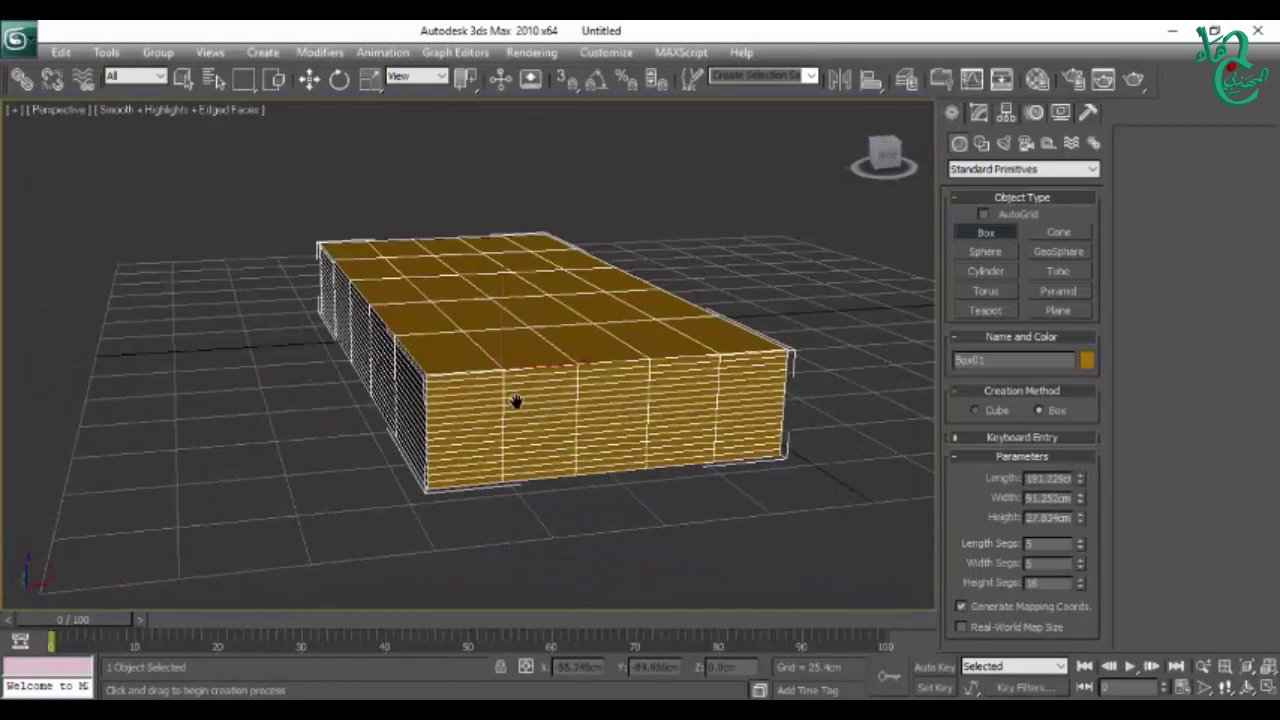
scroll(593, 423, up, 3)
scroll(593, 423, down, 2)
scroll(529, 434, down, 3)
mouse_move(537, 434)
alt+middle_down()
mouse_move(506, 440)
mouse_move(547, 467)
mouse_move(536, 442)
alt+middle_up()
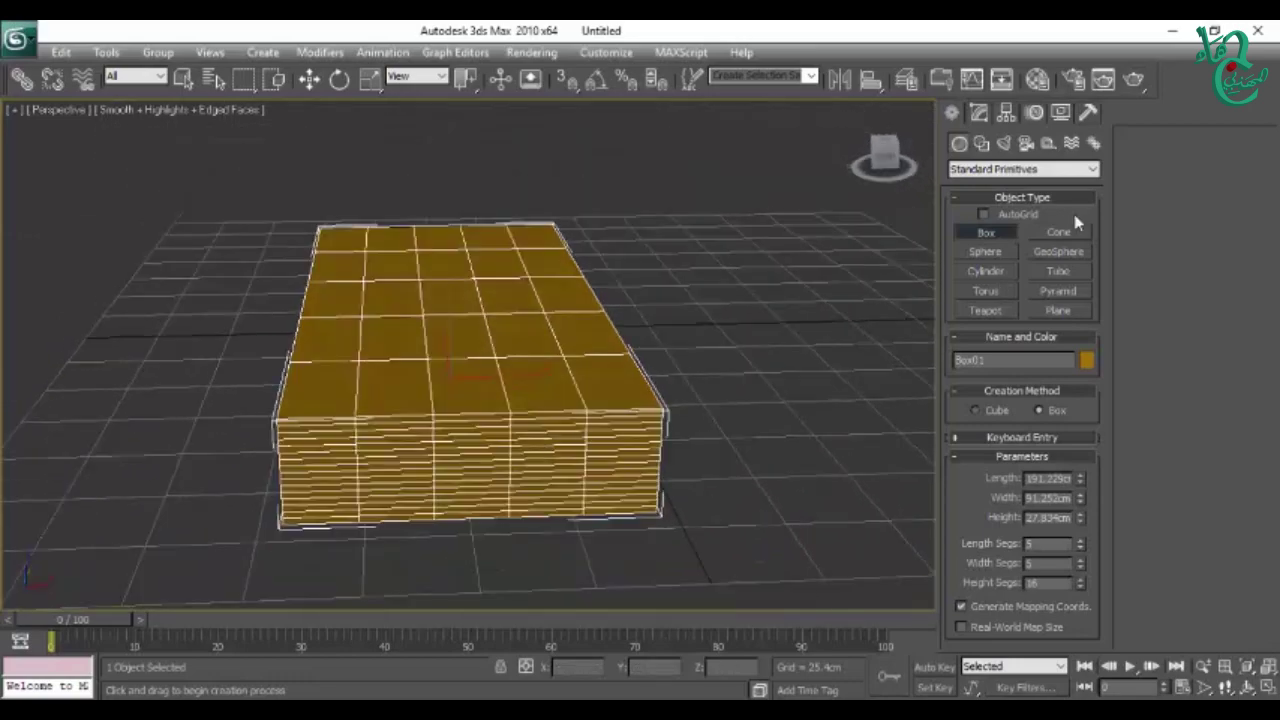
click(977, 116)
click(993, 165)
Step: Add an FFD 2x2x2 modifier to the box and enter its Control Points level
scroll(993, 171, down, 10)
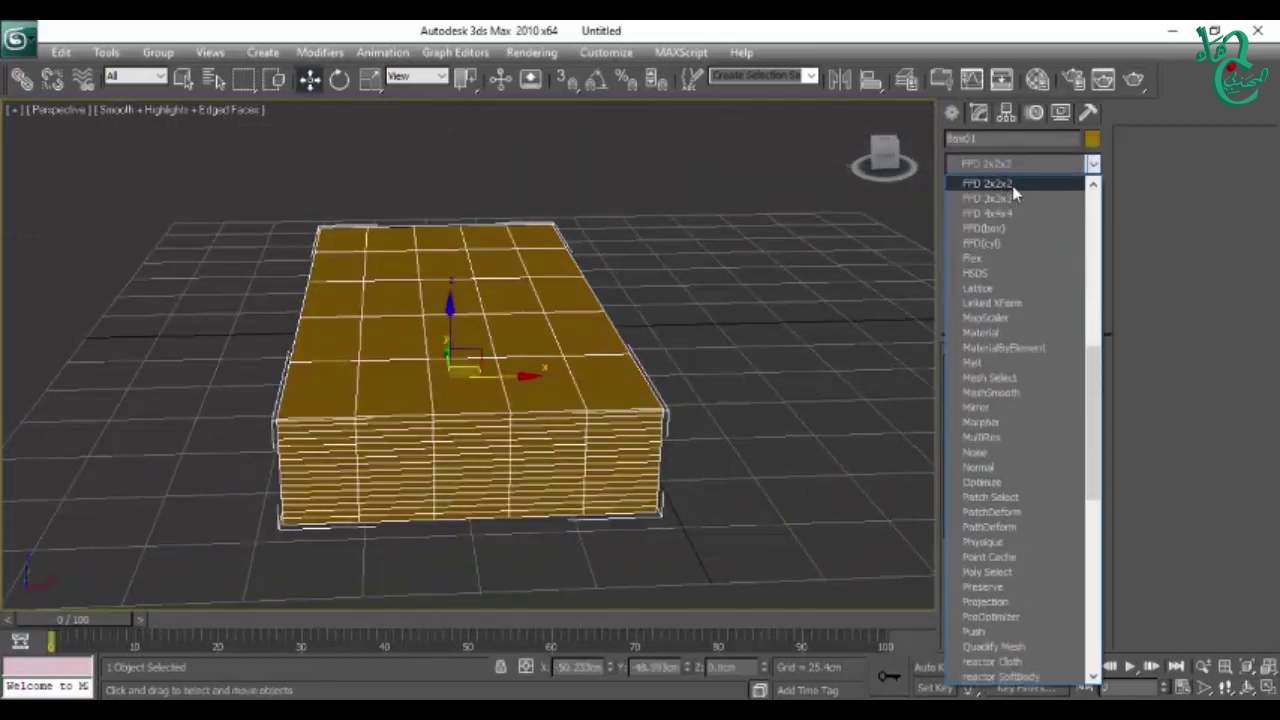
click(1012, 185)
alt+middle_drag(760, 370, 755, 350)
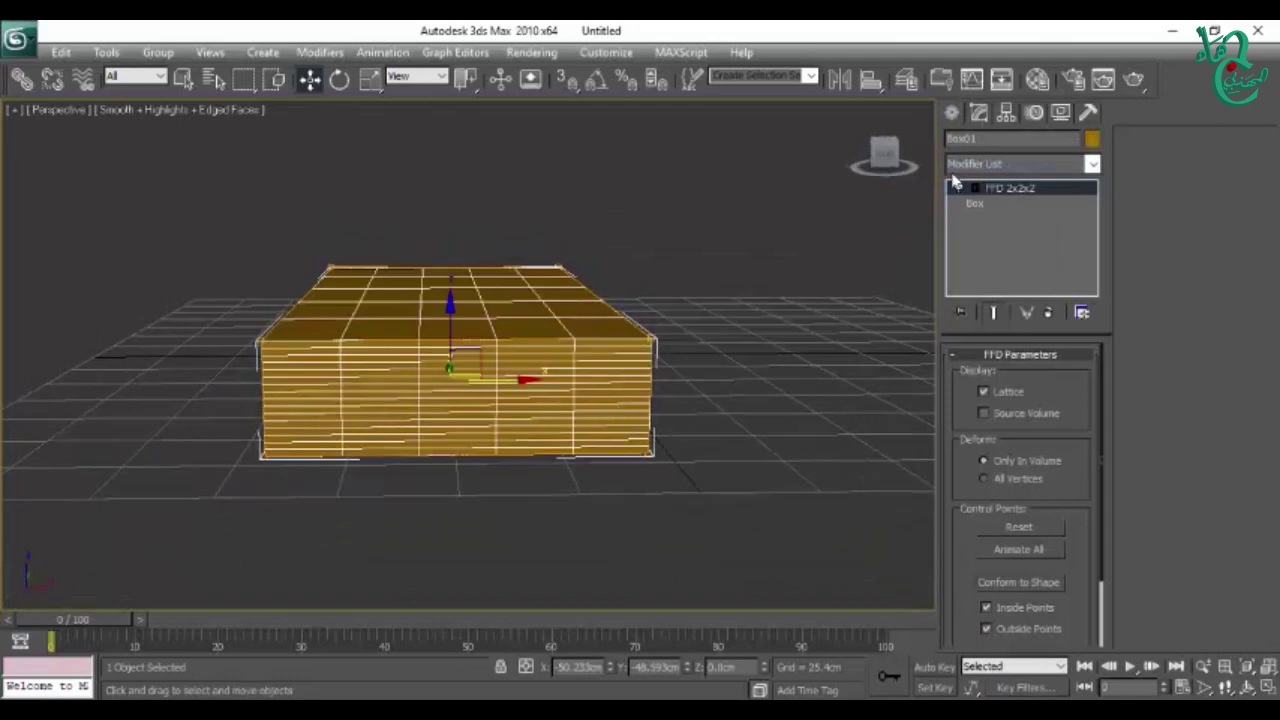
click(975, 190)
click(1033, 203)
Step: In the four-viewport layout, select the top-left lattice control points in the Front view
alt+middle_drag(689, 260, 701, 246)
key(alt+w)
scroll(654, 257, up, 2)
scroll(677, 251, up, 2)
scroll(634, 249, up, 3)
middle_drag(658, 228, 868, 230)
alt+middle_drag(700, 486, 710, 452)
drag(668, 167, 732, 212)
middle_drag(732, 212, 673, 254)
Step: Move the top-left control points right, up and back left to tilt the box's top
drag(703, 233, 726, 232)
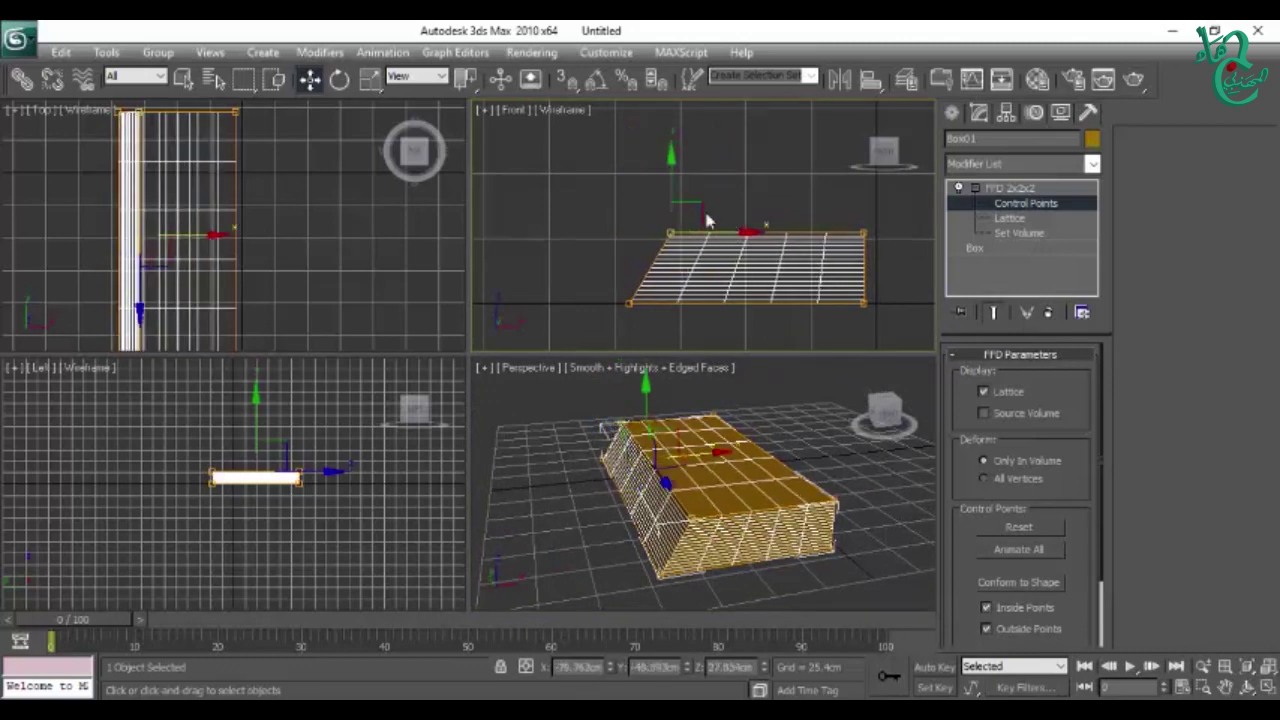
drag(671, 176, 662, 153)
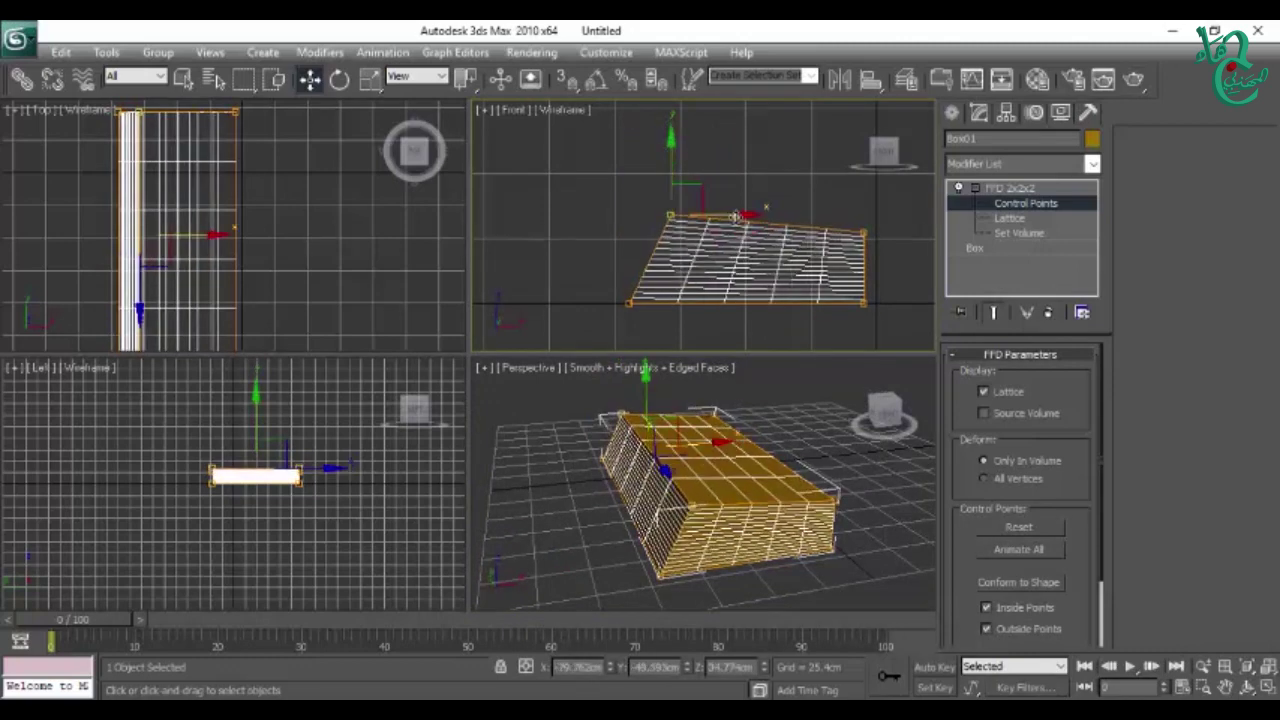
drag(740, 217, 724, 218)
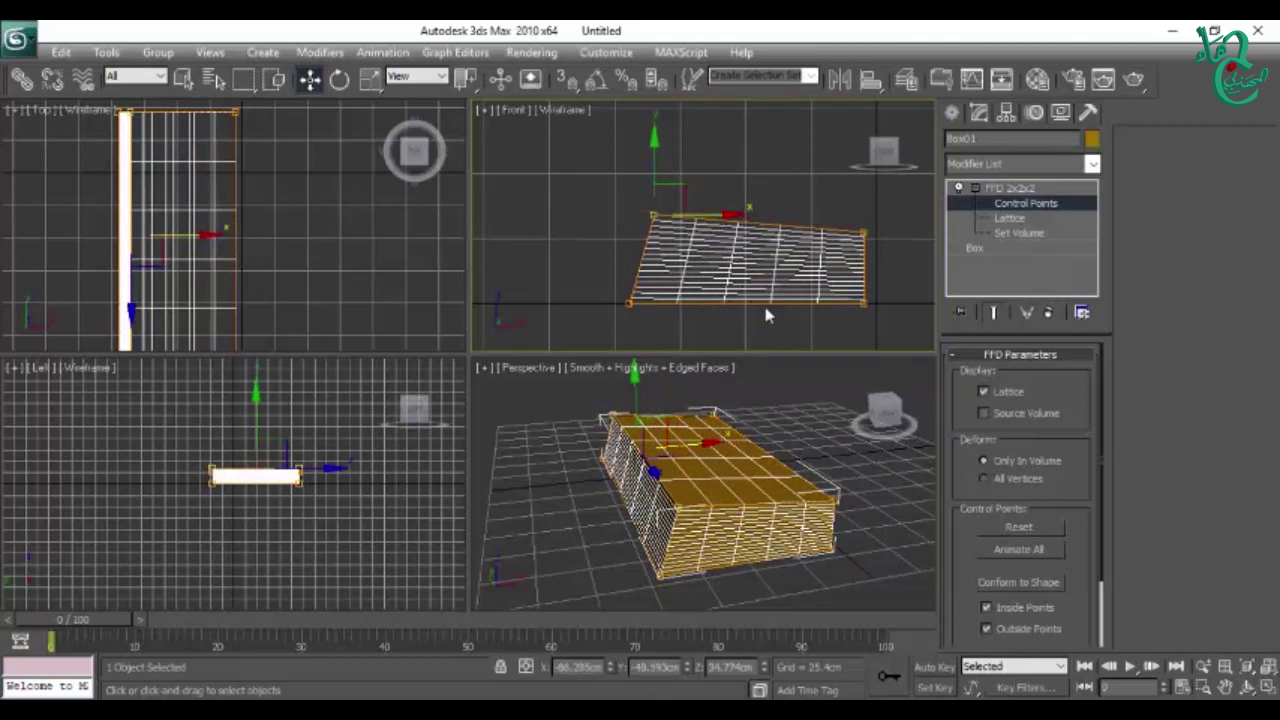
middle_drag(766, 315, 782, 320)
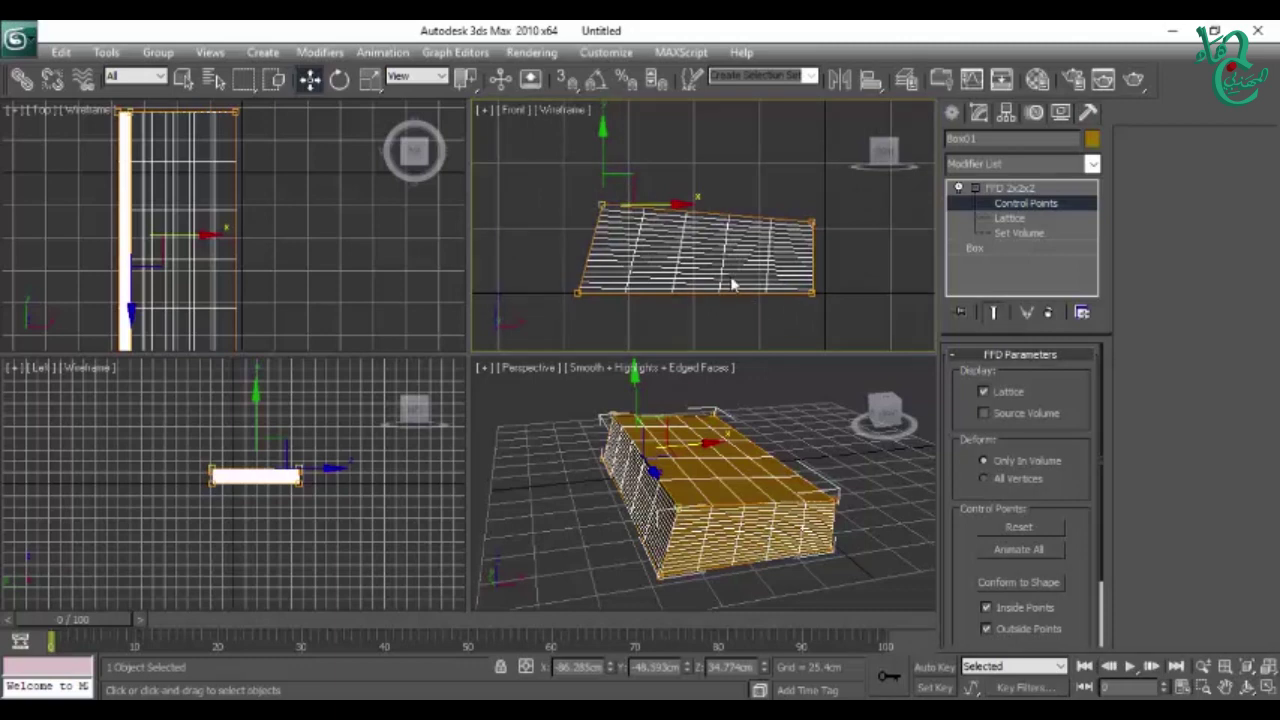
key(e)
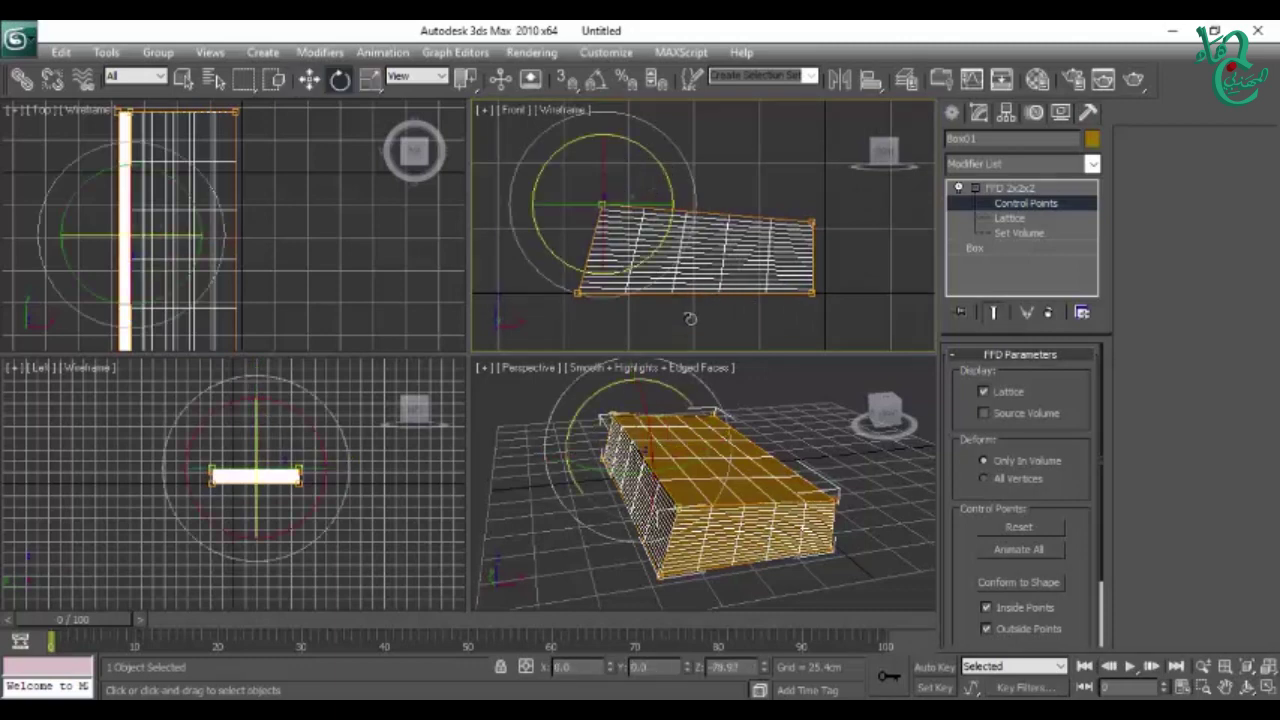
Step: Deselect the points, return to the whole FFD 2x2x2 level, and deselect the box
click(744, 162)
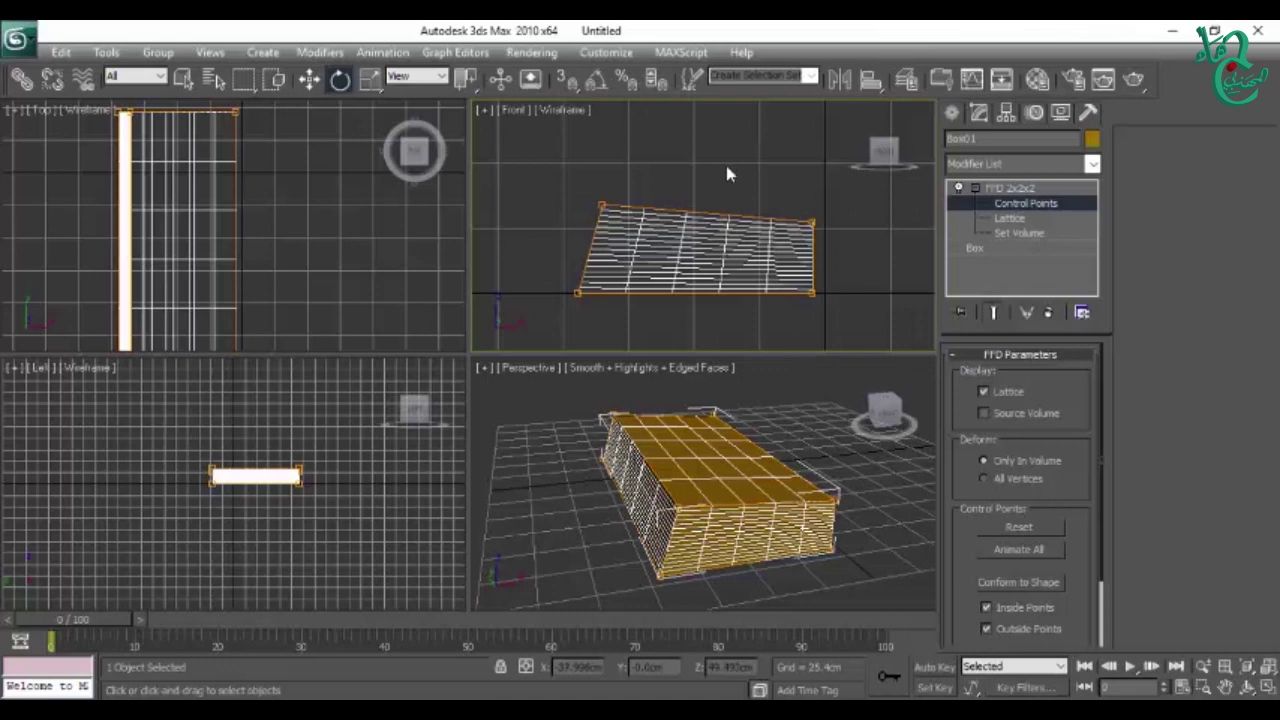
key(ctrl+b)
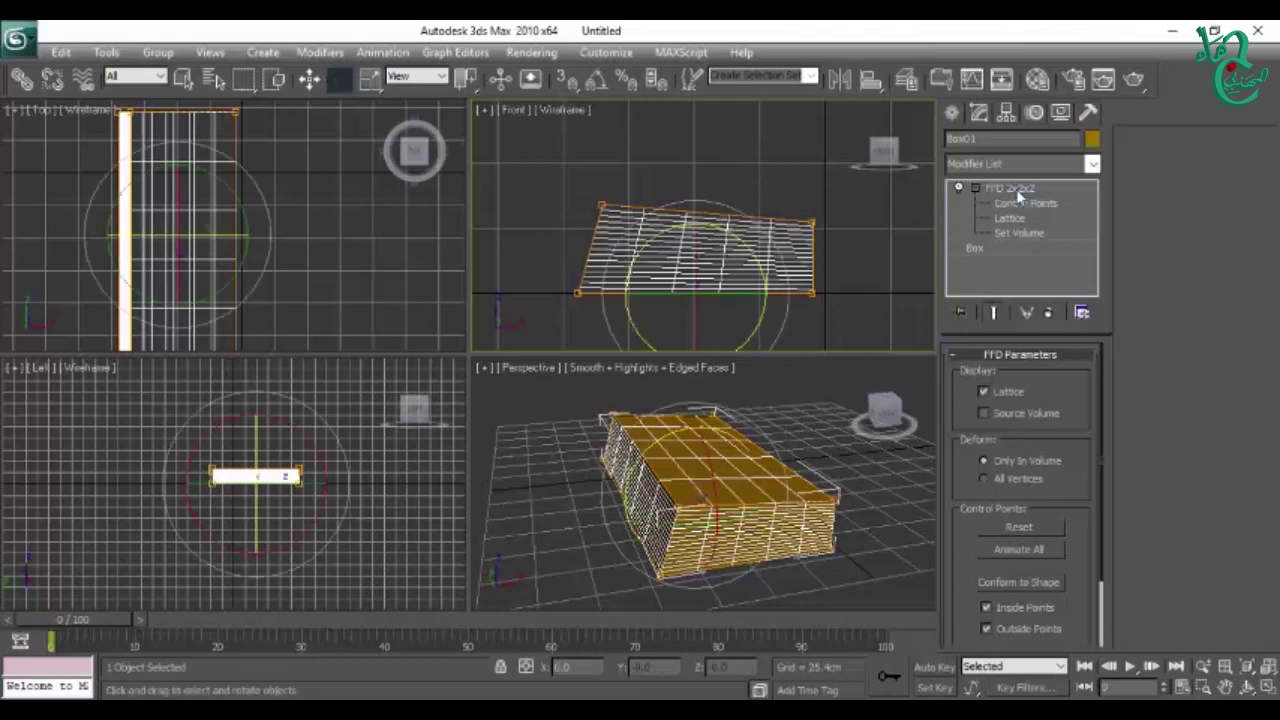
click(720, 168)
alt+middle_drag(743, 437, 770, 450)
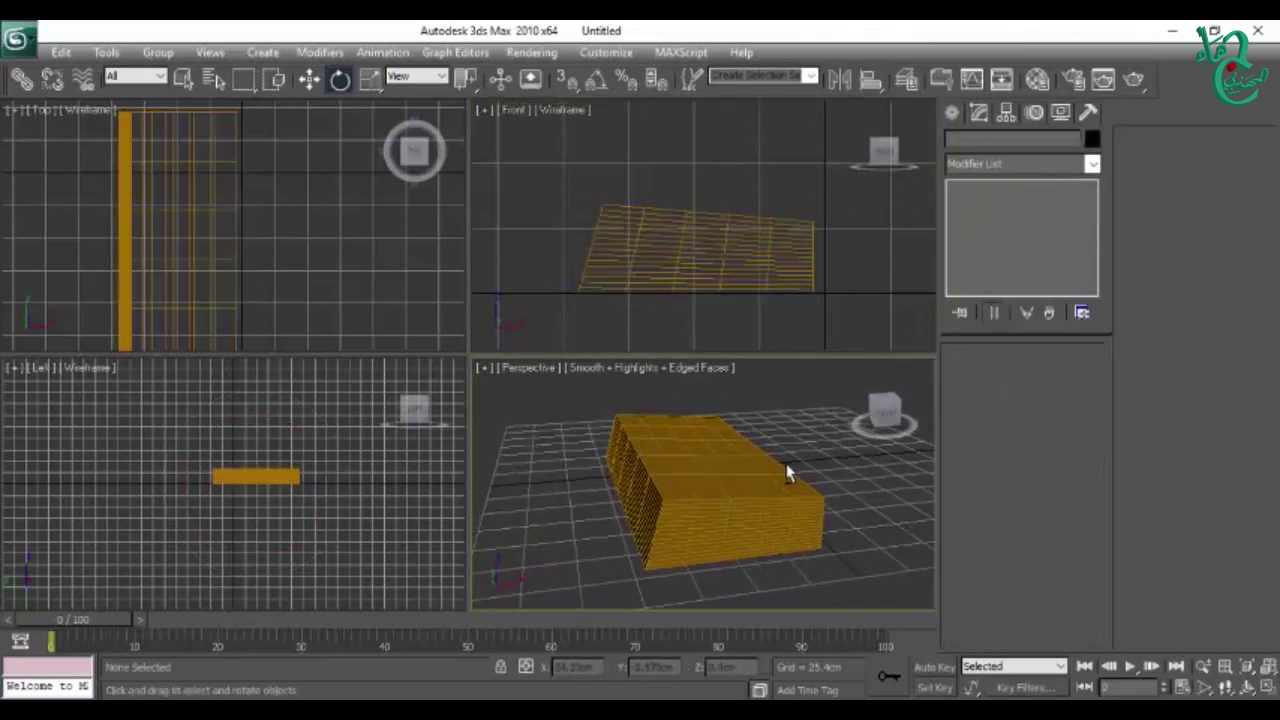
Step: Add an FFD 3x3x3 modifier to the box, then delete it from the stack
click(758, 273)
click(975, 188)
click(995, 166)
text(f)
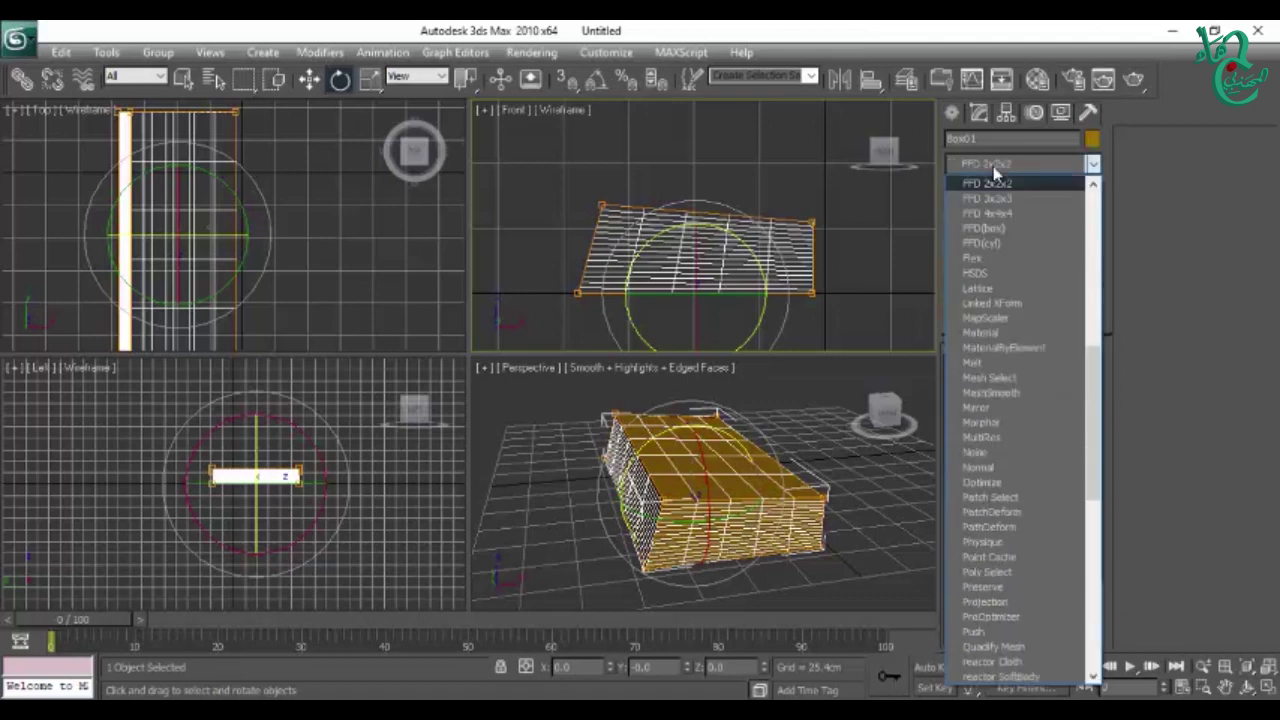
click(1004, 205)
right_click(1000, 190)
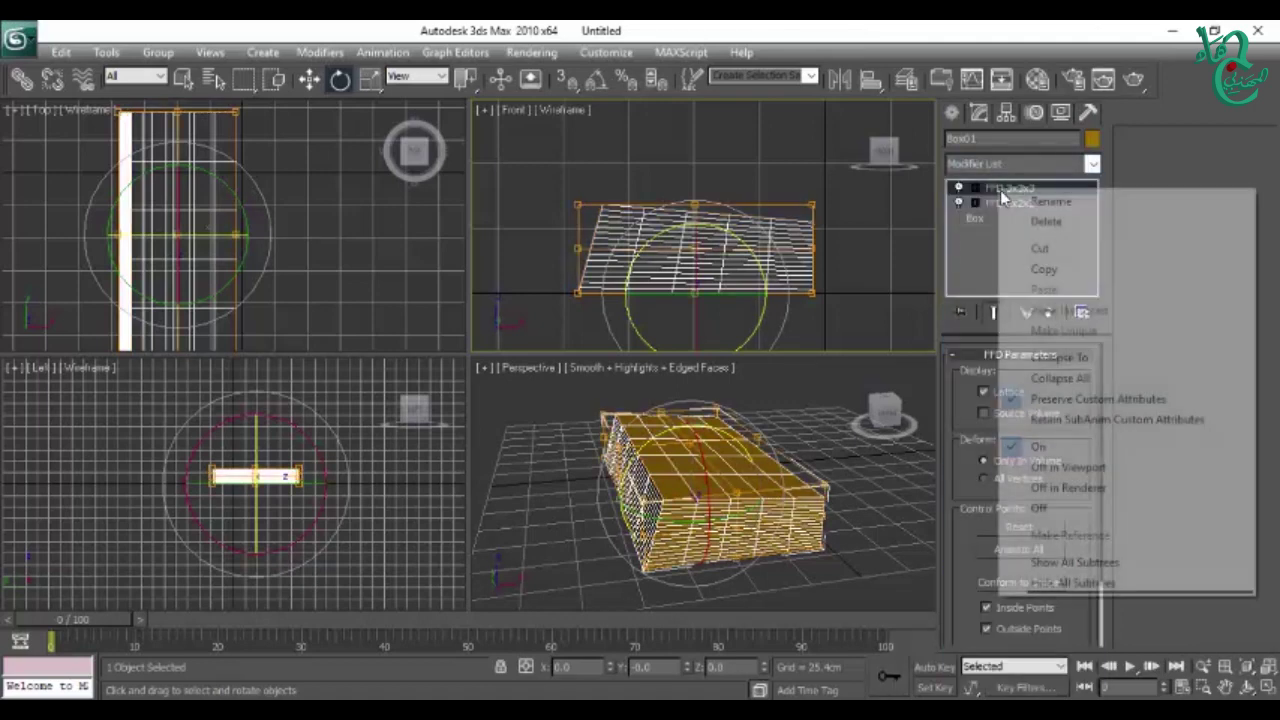
click(1025, 220)
Step: Add FFD 4x4x4 and raise its top-middle control points in Front view to arch the box
click(988, 165)
text(f)
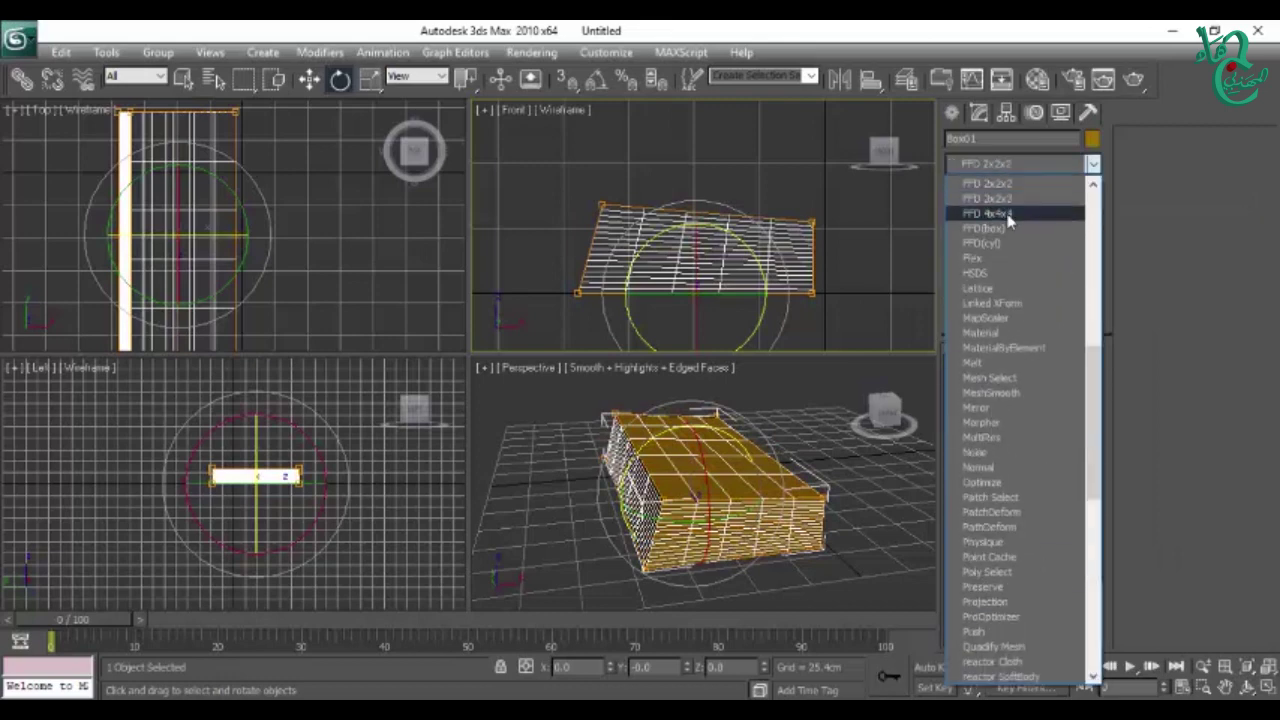
click(1010, 210)
click(1018, 204)
drag(650, 183, 757, 309)
key(w)
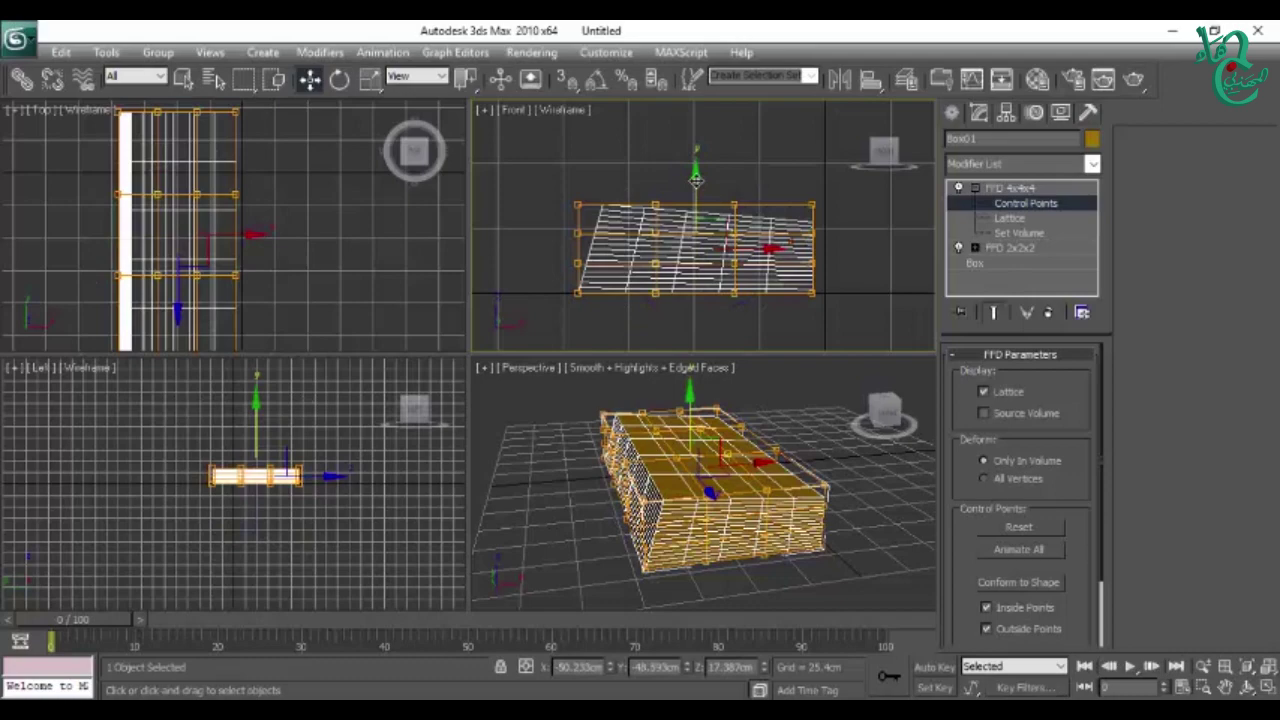
drag(696, 178, 696, 121)
drag(696, 183, 696, 163)
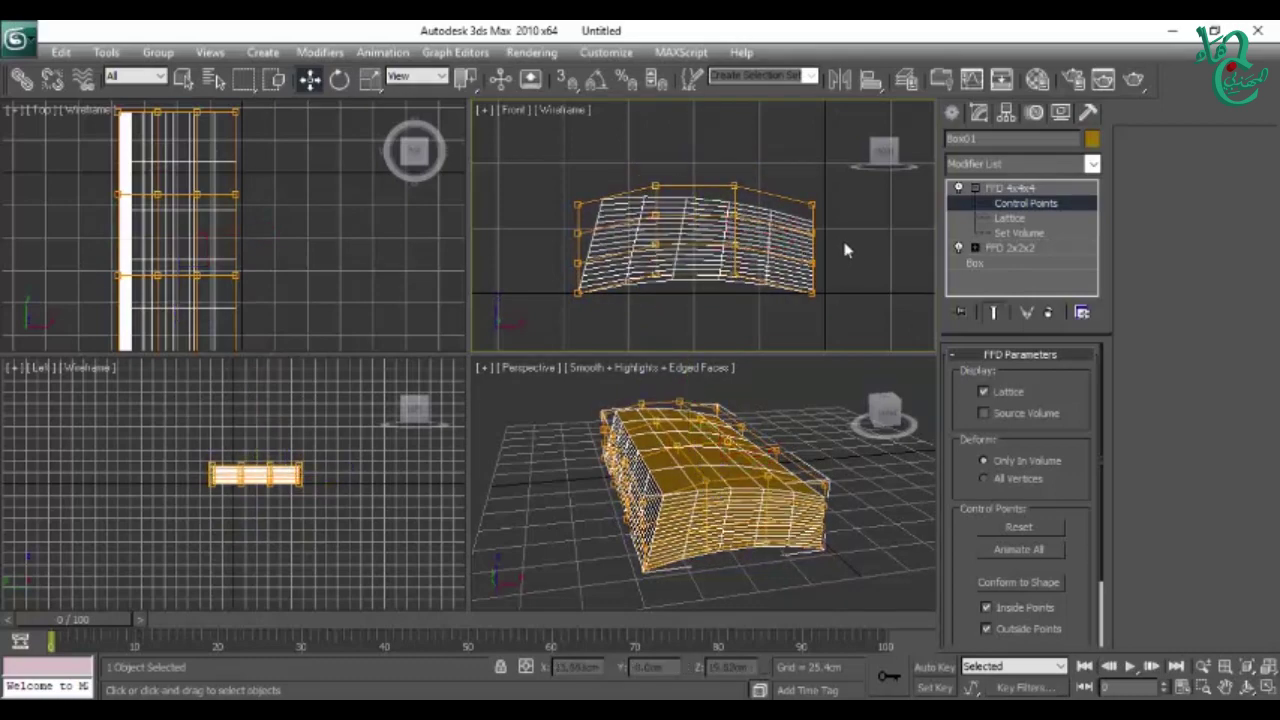
mouse_move(783, 462)
alt+middle_down()
mouse_move(772, 456)
mouse_move(830, 455)
alt+middle_up()
click(1013, 189)
click(996, 166)
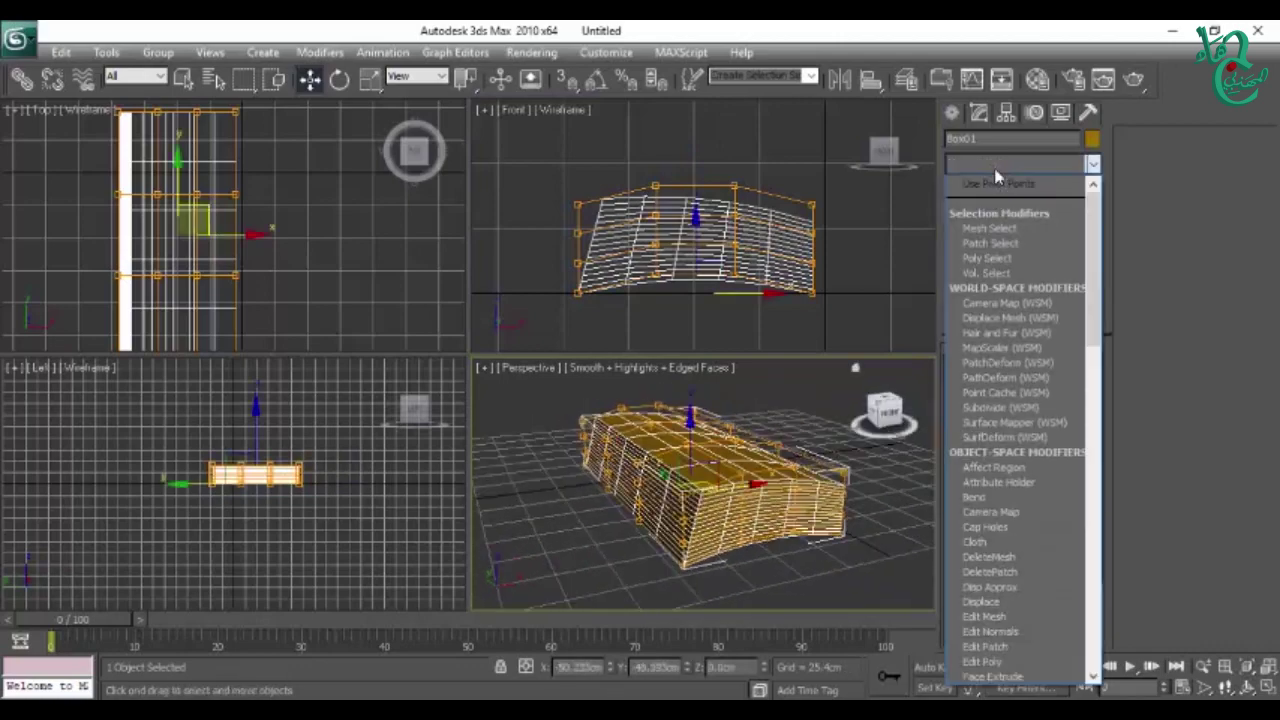
Step: Turn off edged faces, maximize Perspective, and add a Noise modifier to the box
key(Escape)
key(F4)
scroll(768, 477, up, 5)
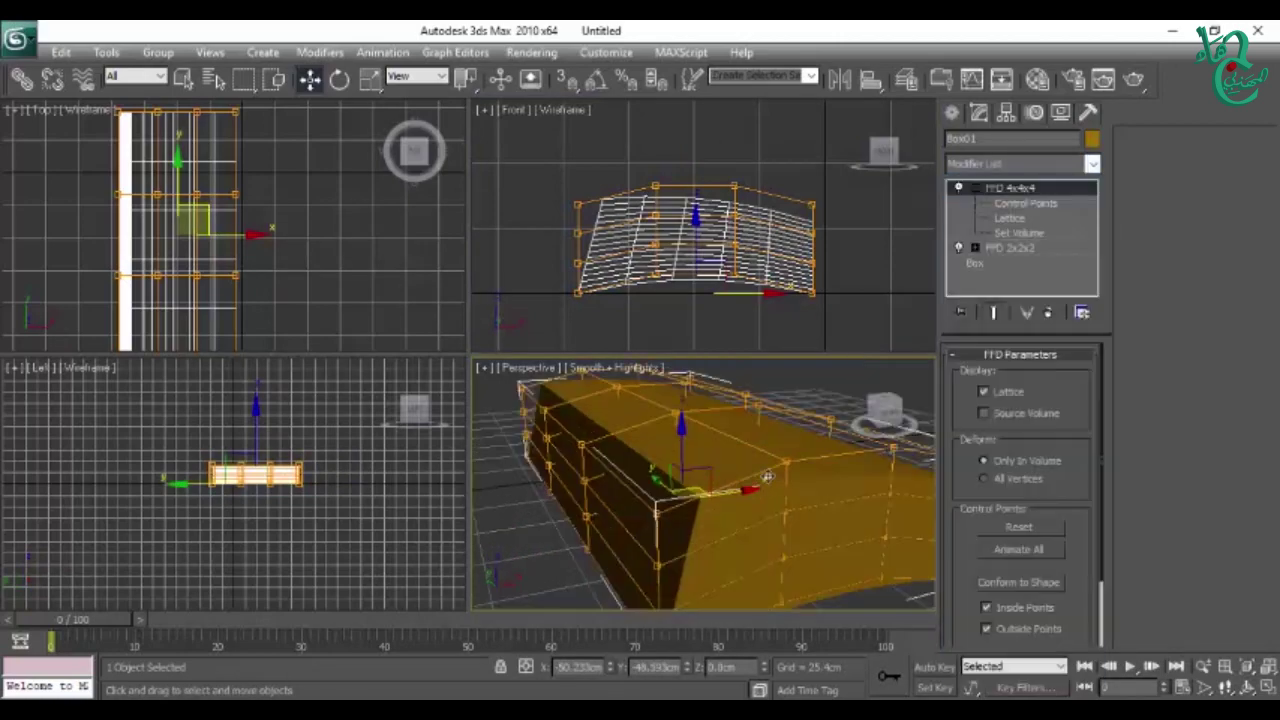
key(alt+w)
scroll(603, 455, down, 4)
scroll(630, 445, down, 2)
scroll(663, 433, down, 2)
click(1023, 163)
key(n)
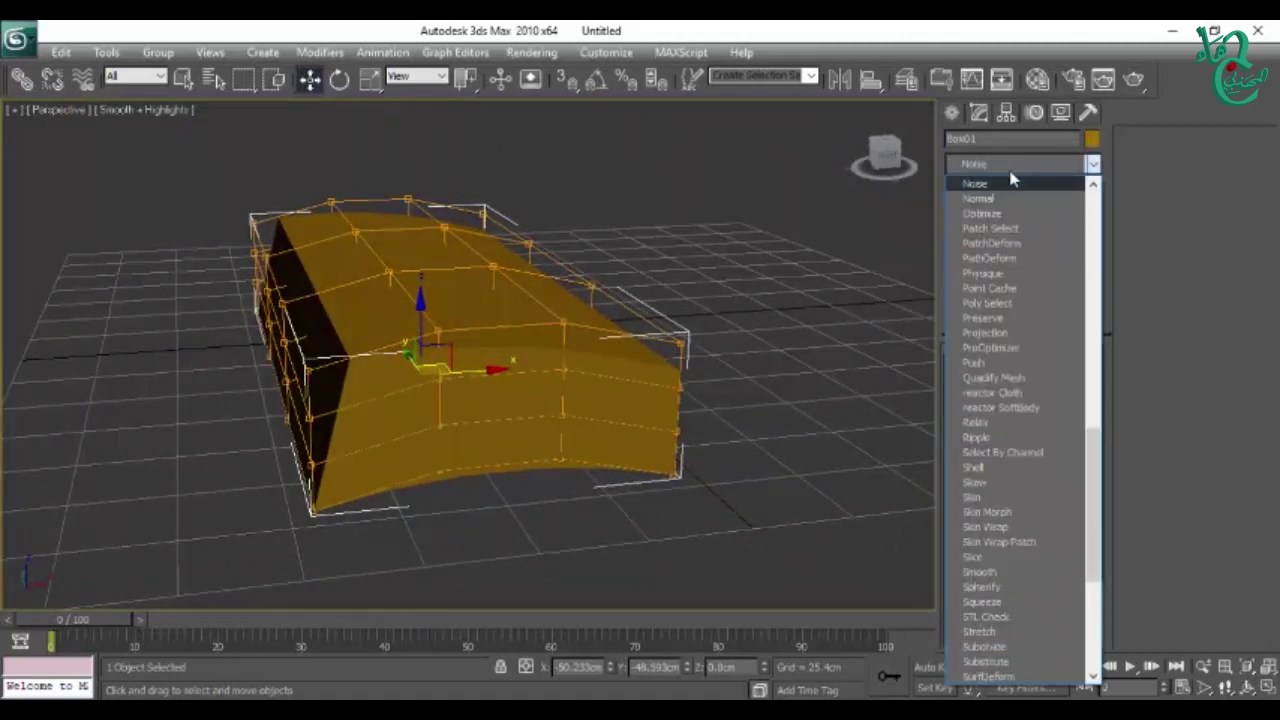
key(Return)
alt+middle_drag(560, 343, 588, 380)
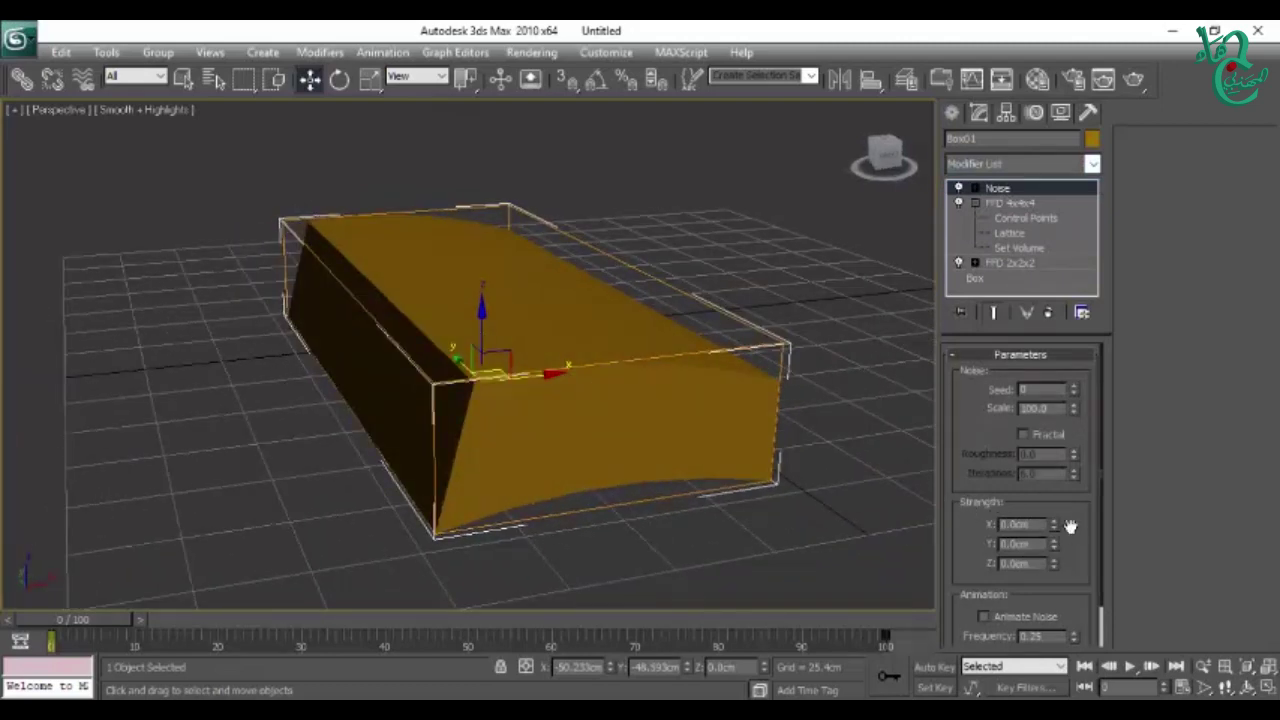
Step: Tune the Noise scale and strengths, ending near scale 0.05 and Y strength 5.099 cm
drag(1055, 528, 1069, 592)
text(1)
key(Return)
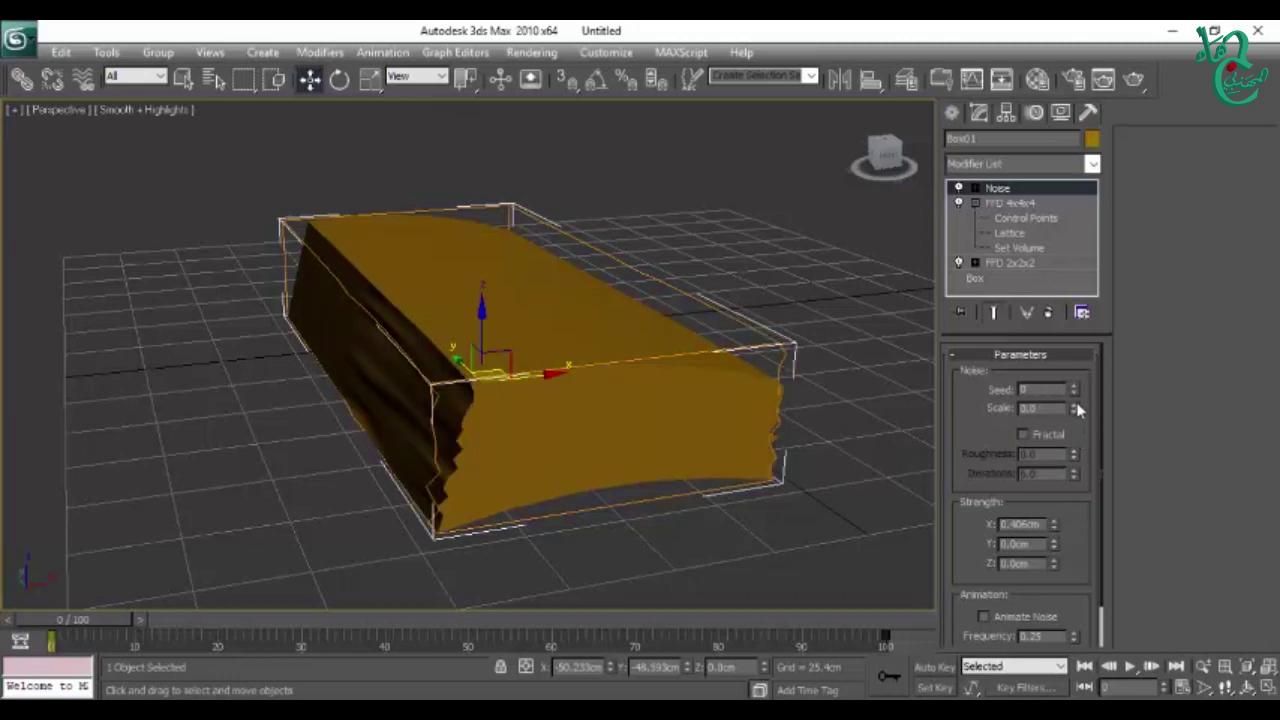
drag(1078, 410, 1077, 386)
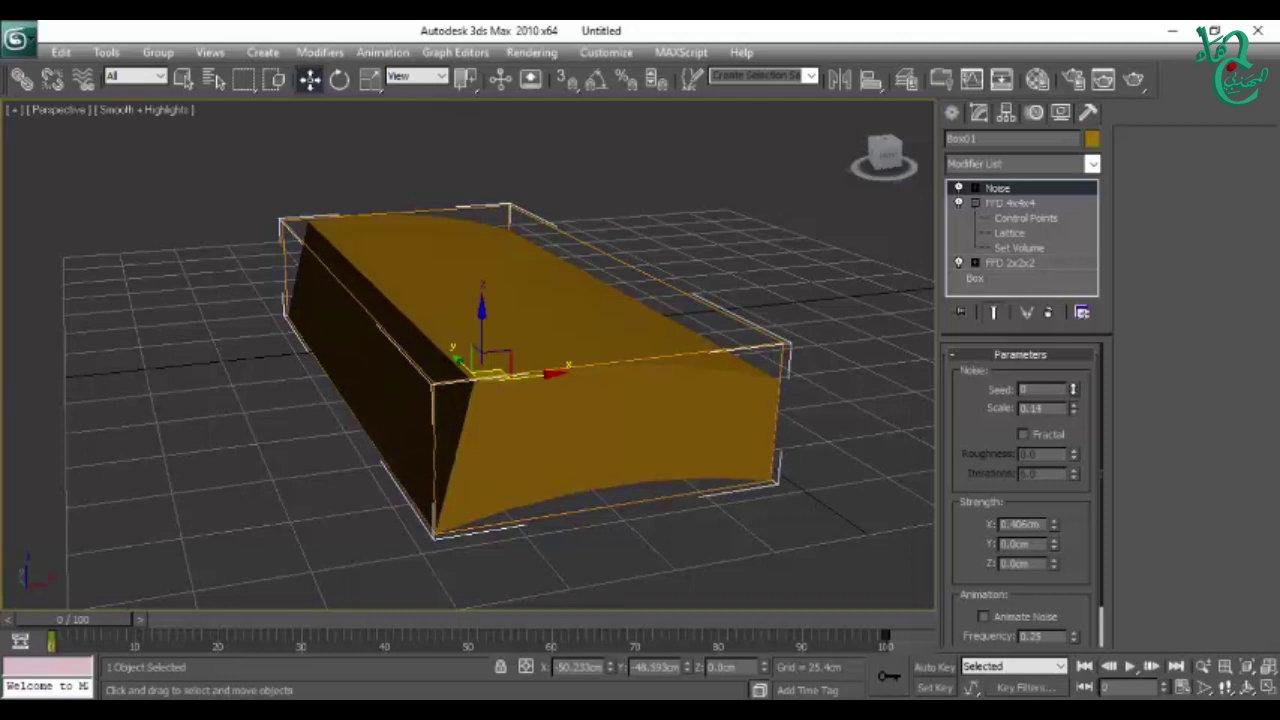
drag(1076, 386, 1081, 378)
alt+middle_drag(555, 373, 562, 372)
mouse_move(1055, 524)
mouse_down()
mouse_move(1057, 557)
mouse_move(1048, 428)
mouse_up()
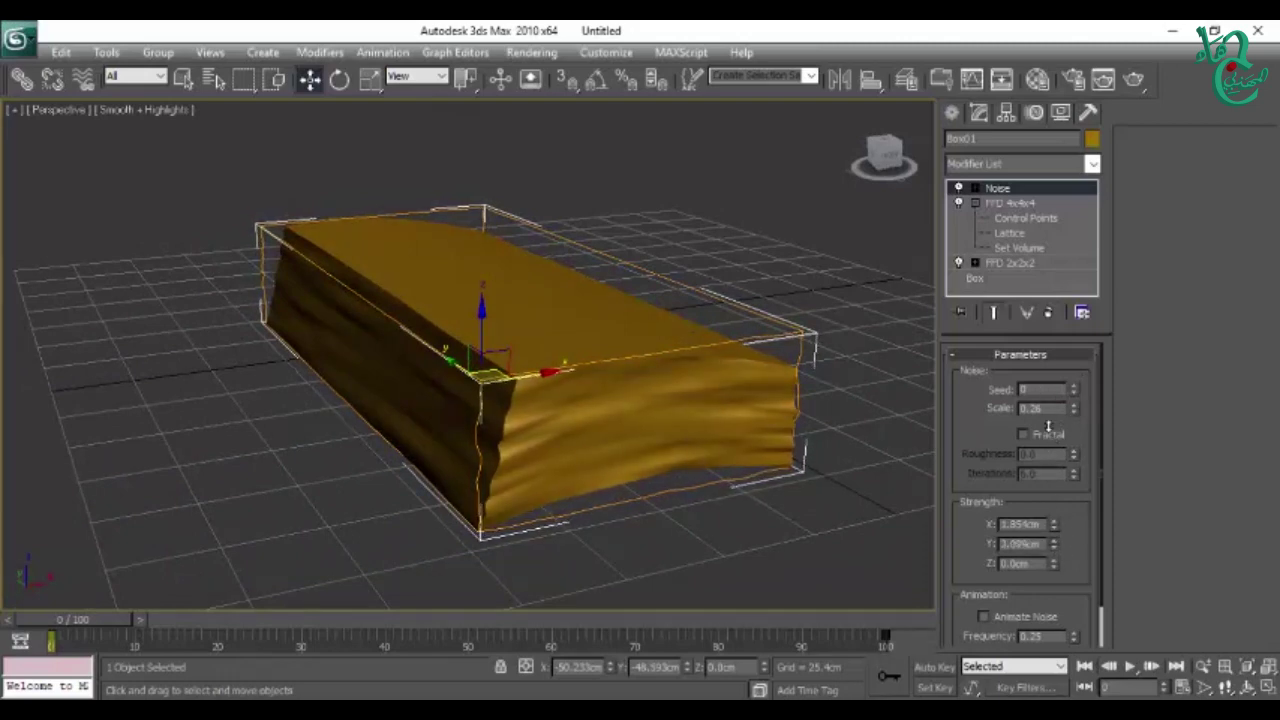
drag(1074, 410, 1073, 410)
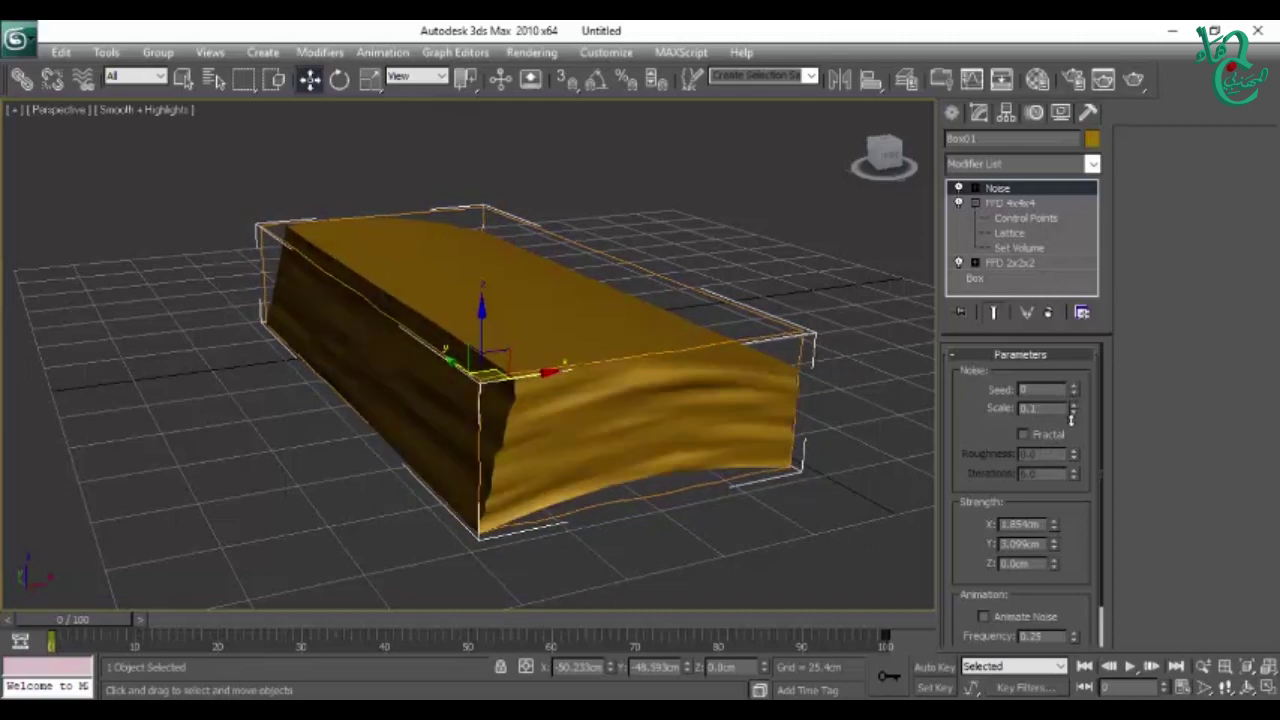
drag(1073, 410, 1066, 424)
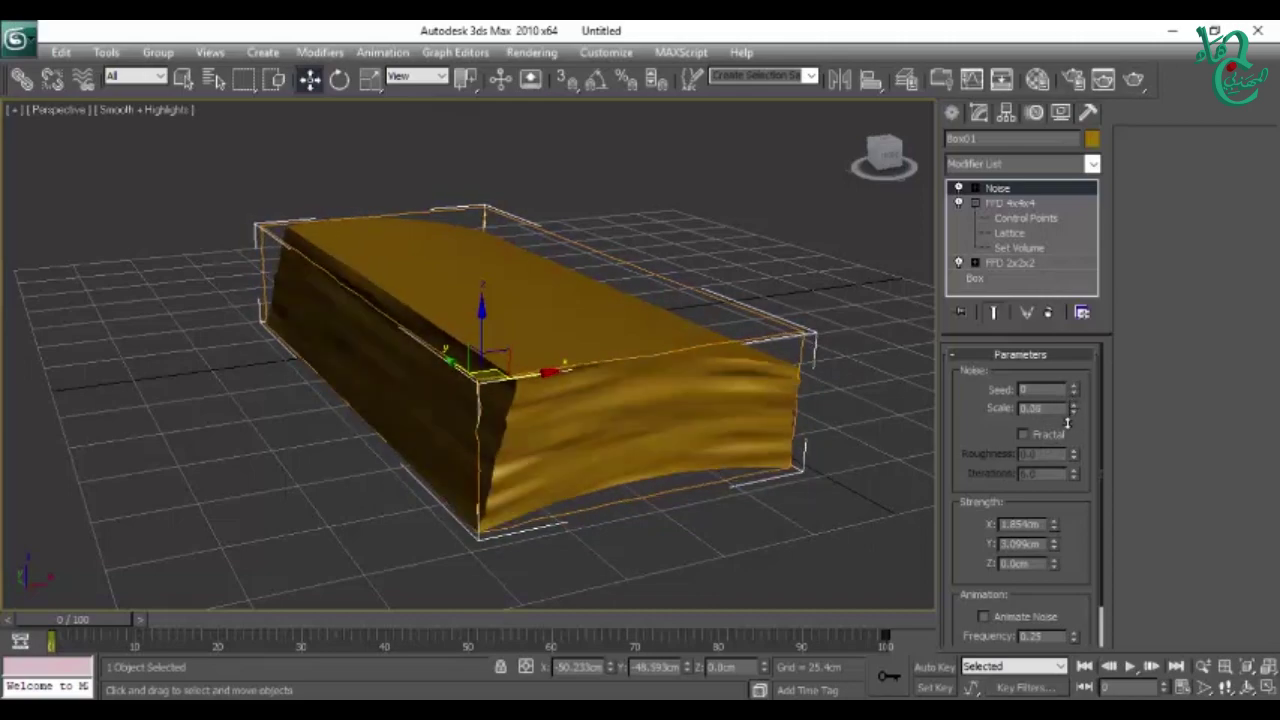
alt+middle_drag(721, 381, 749, 380)
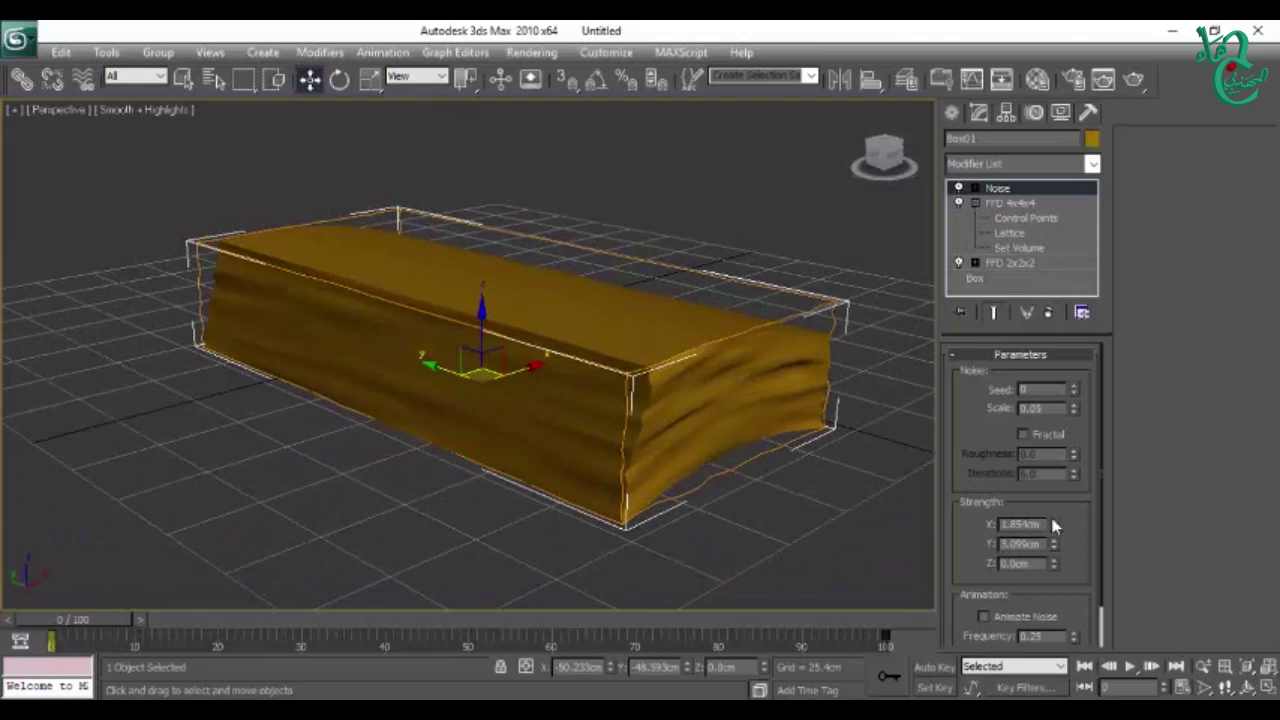
drag(1055, 525, 1040, 470)
alt+middle_drag(826, 458, 868, 470)
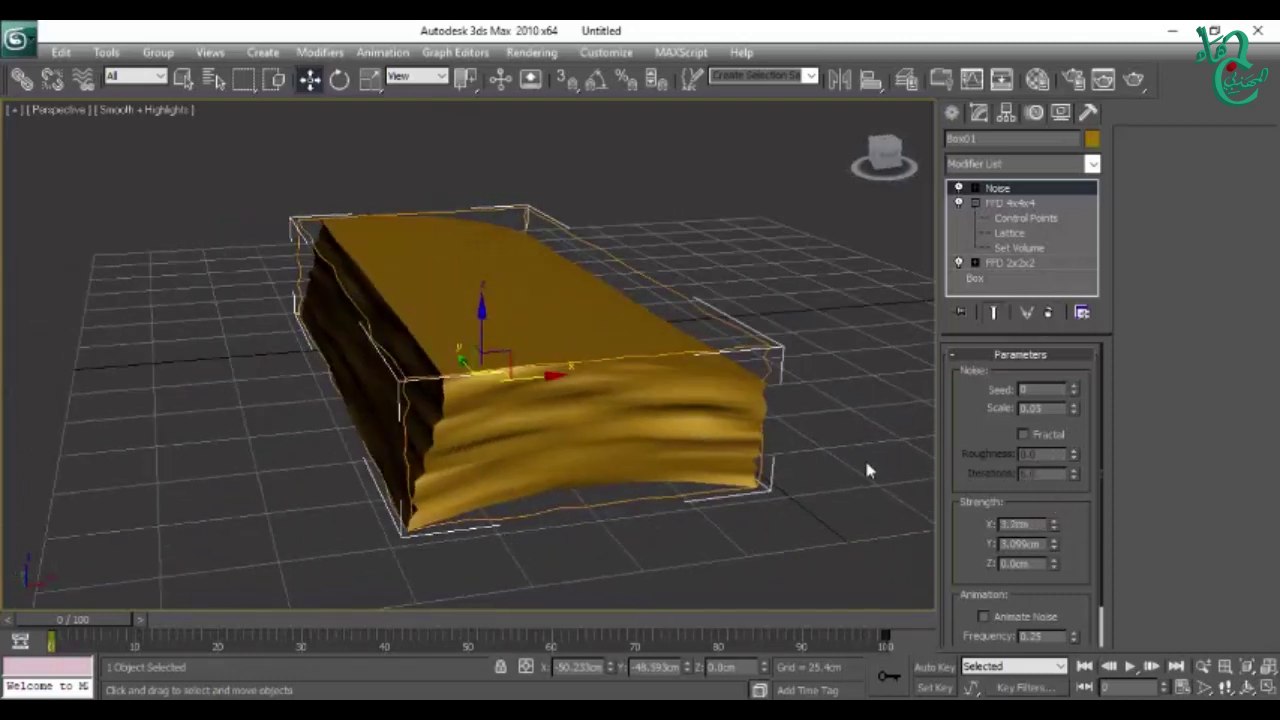
Step: Turn on Fractal noise, lower the iterations to about 4.2, and set roughness to 0
click(1023, 435)
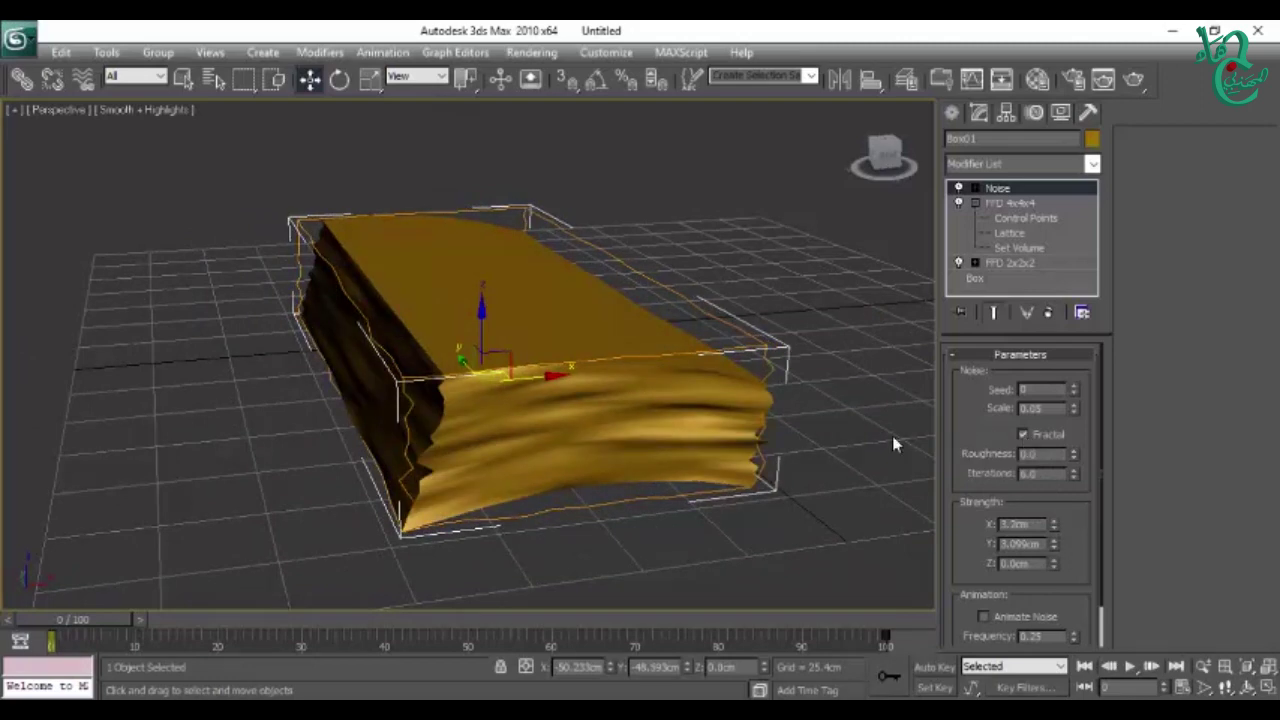
click(1023, 434)
click(1023, 434)
click(1023, 434)
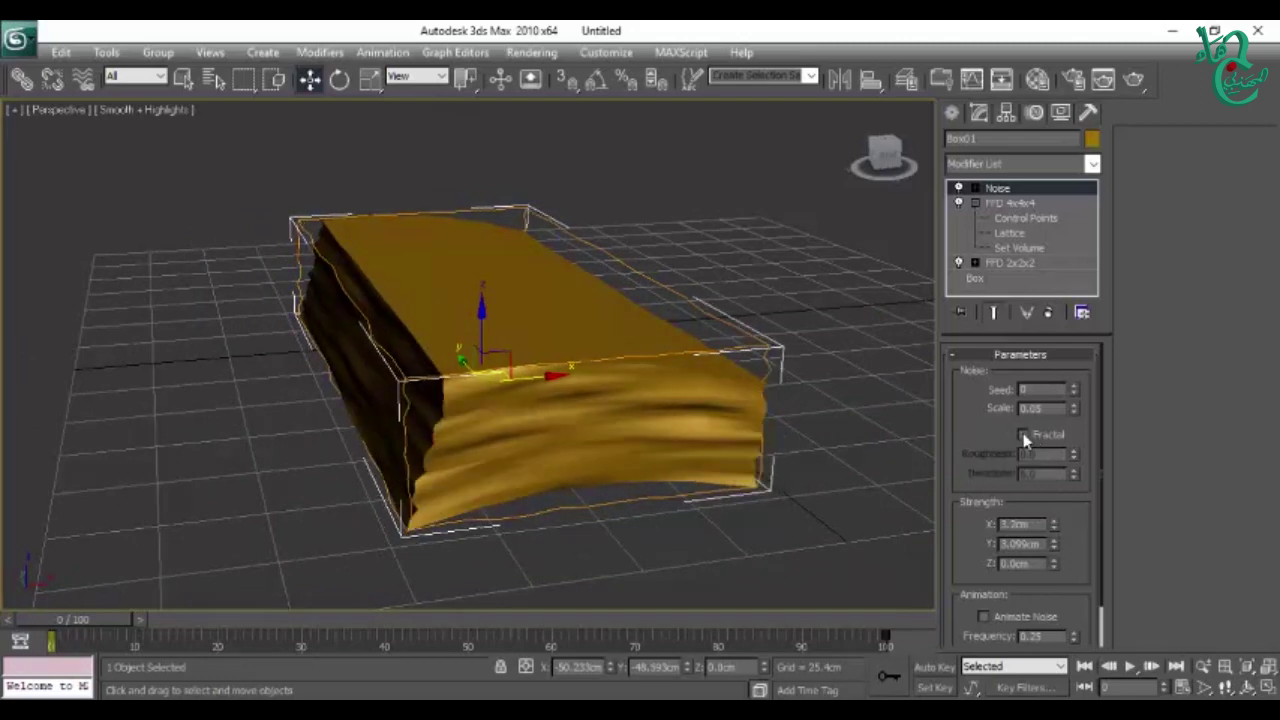
click(1023, 434)
alt+middle_drag(600, 433, 637, 440)
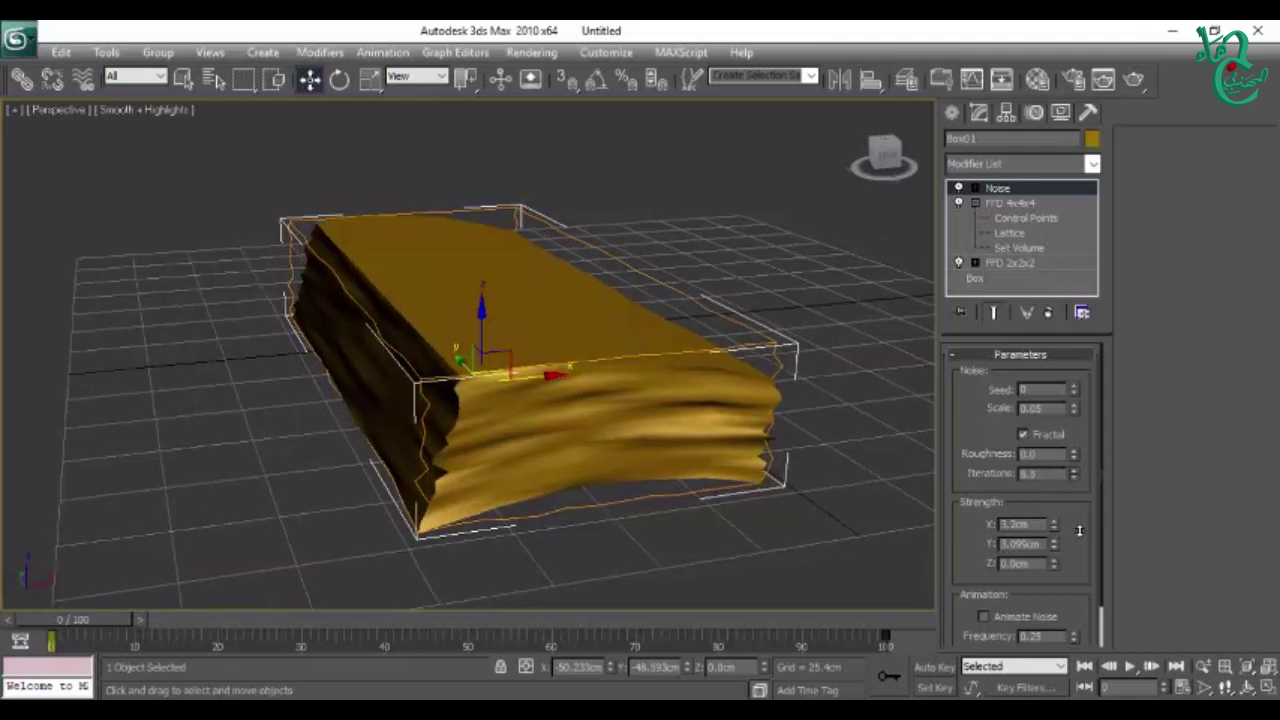
mouse_move(1077, 484)
mouse_down()
mouse_move(1078, 55)
mouse_move(1084, 527)
mouse_up()
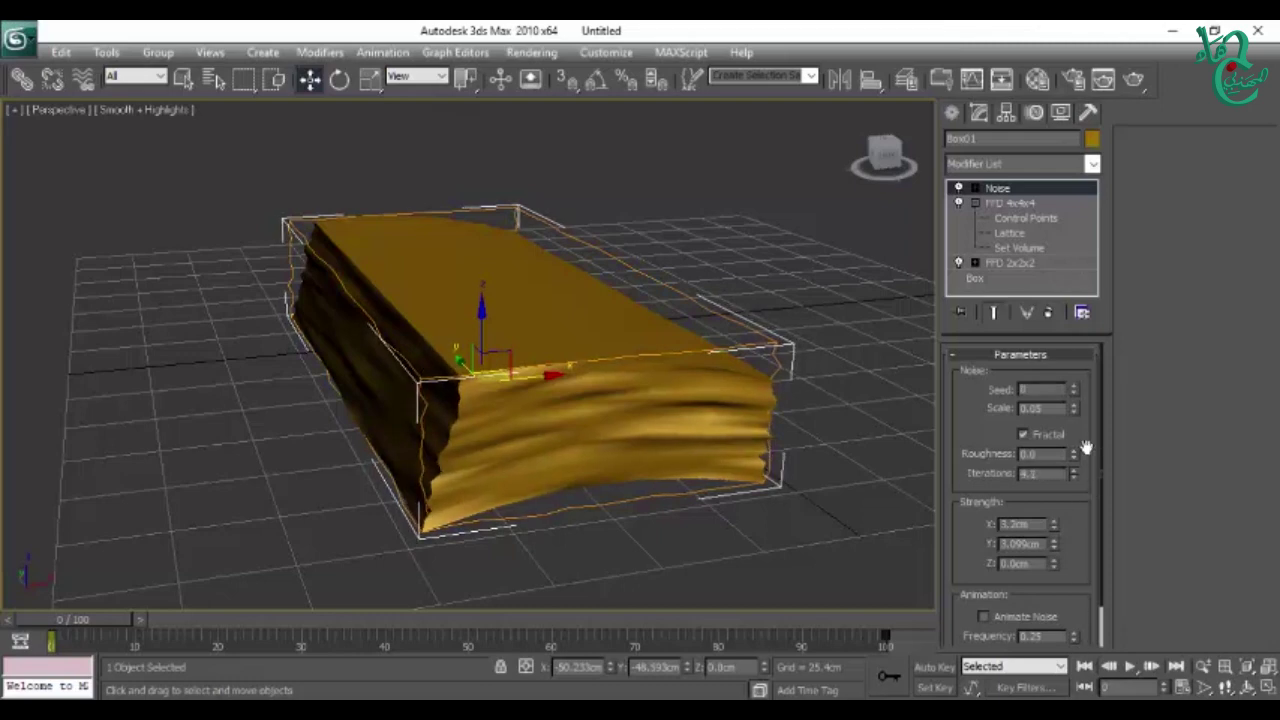
drag(1073, 453, 1101, 607)
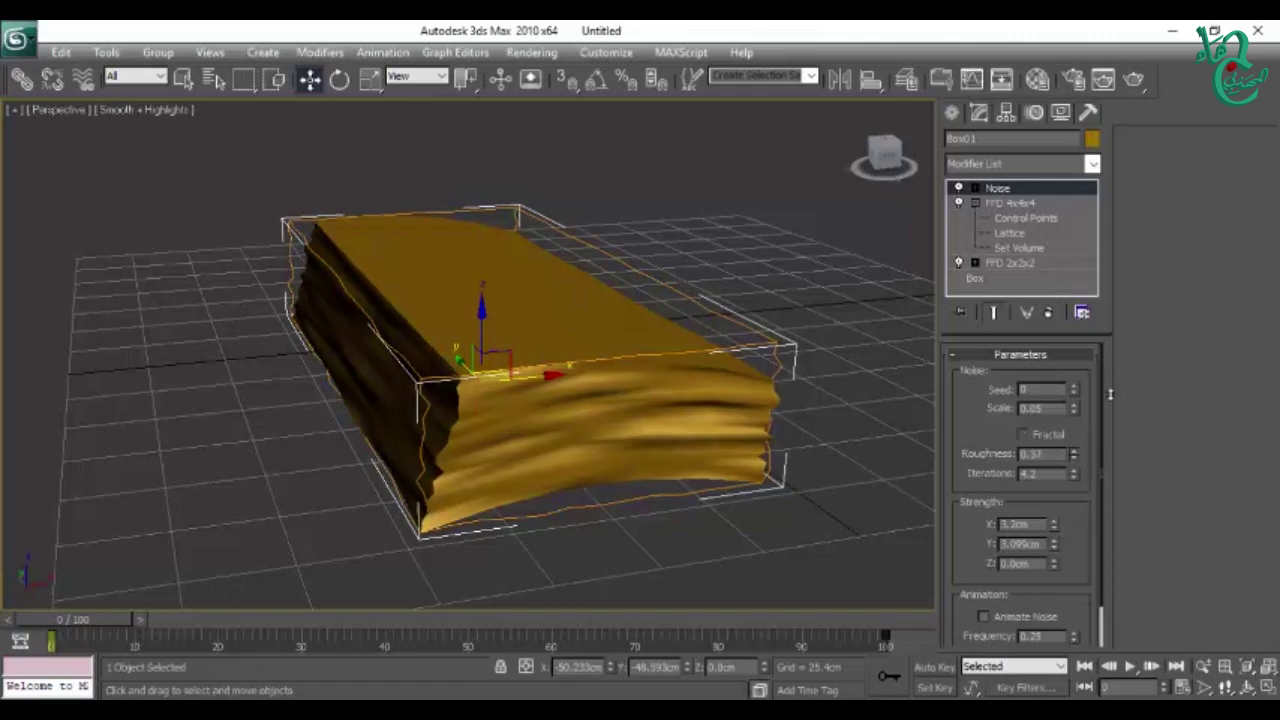
Step: Stretch the box wider along one axis with non-uniform scale, then deselect it
mouse_move(446, 417)
alt+middle_down()
mouse_move(405, 433)
mouse_move(546, 391)
mouse_move(565, 461)
alt+middle_up()
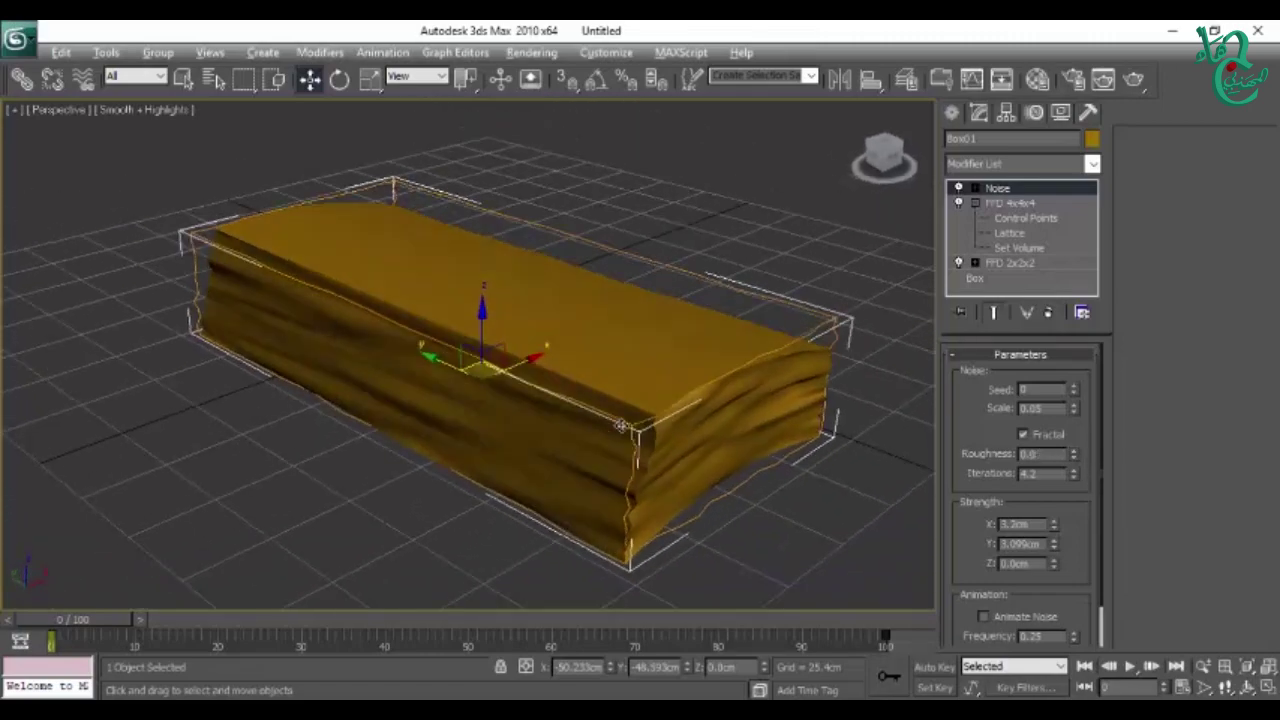
key(e)
key(r)
key(r)
drag(313, 418, 283, 420)
key(w)
click(703, 350)
mouse_move(703, 350)
alt+middle_down()
mouse_move(711, 414)
mouse_move(700, 403)
mouse_move(520, 402)
mouse_move(531, 431)
mouse_move(529, 417)
mouse_move(423, 426)
alt+middle_up()
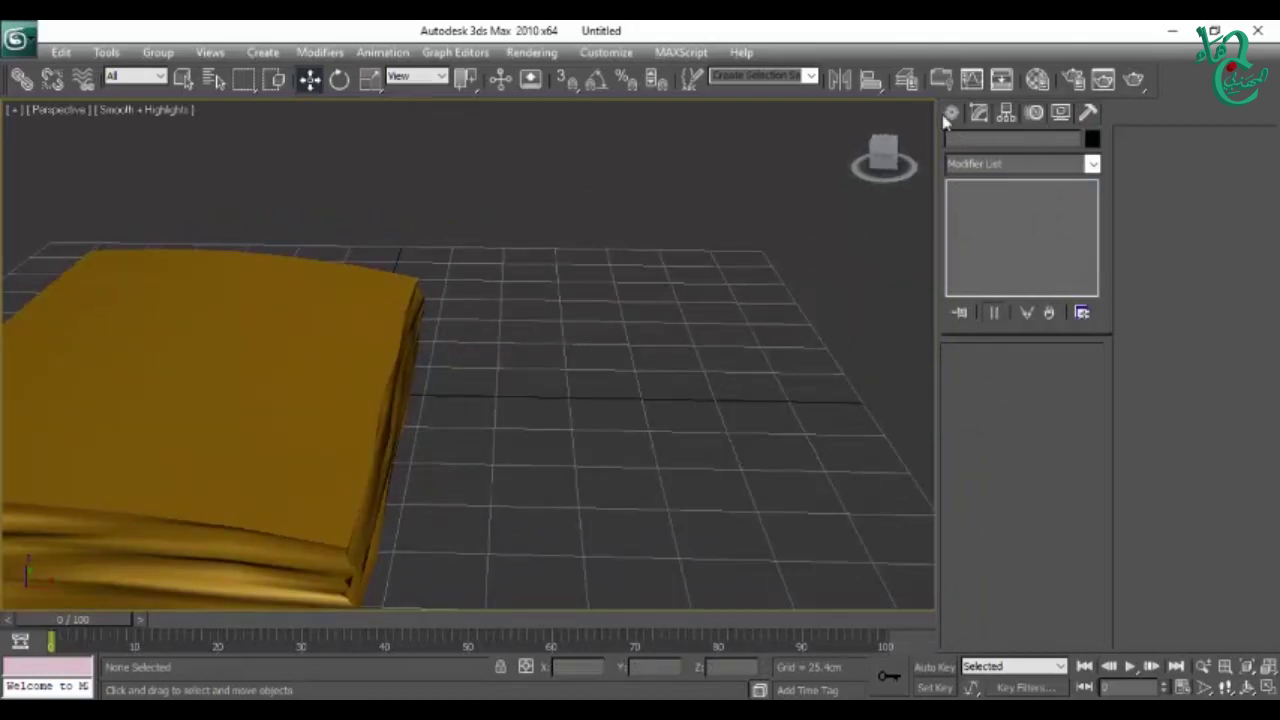
Step: Add a sphere of radius about 40.7 cm beside the slab with 40 segments and edged faces shown
click(952, 112)
click(993, 258)
drag(643, 389, 735, 425)
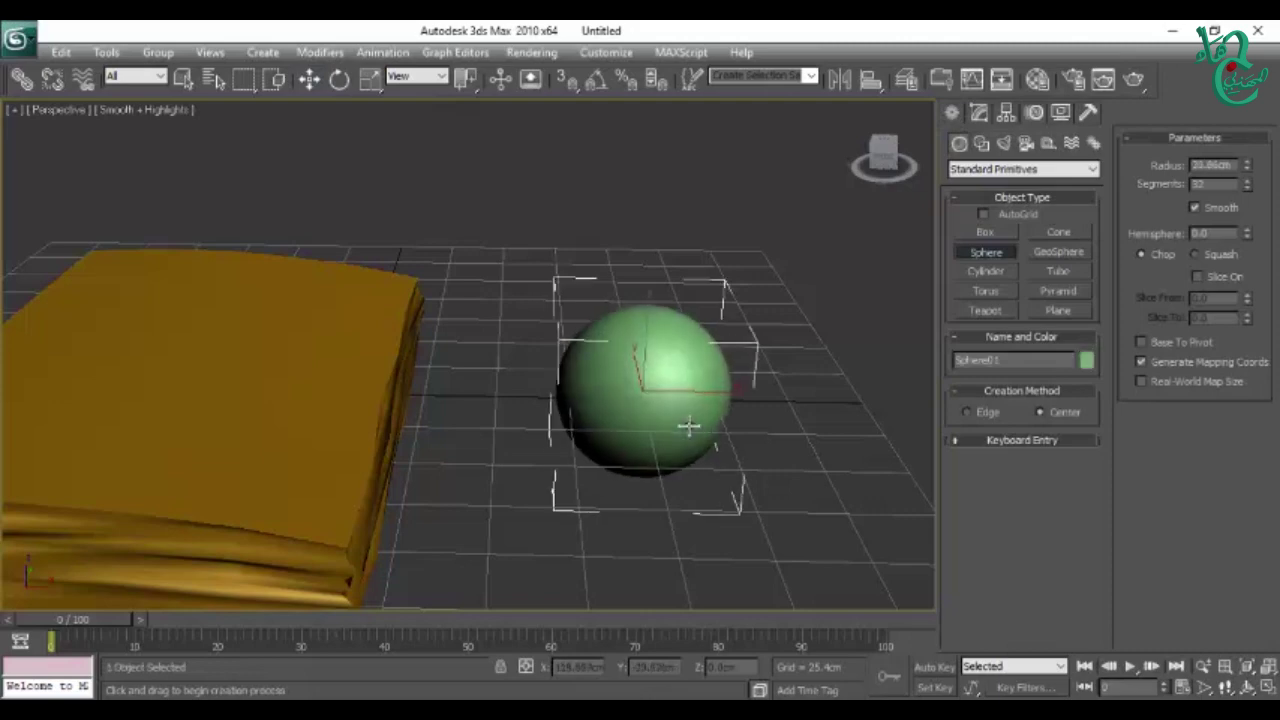
right_click(735, 425)
mouse_move(747, 423)
alt+middle_down()
mouse_move(763, 408)
mouse_move(737, 415)
alt+middle_up()
click(979, 112)
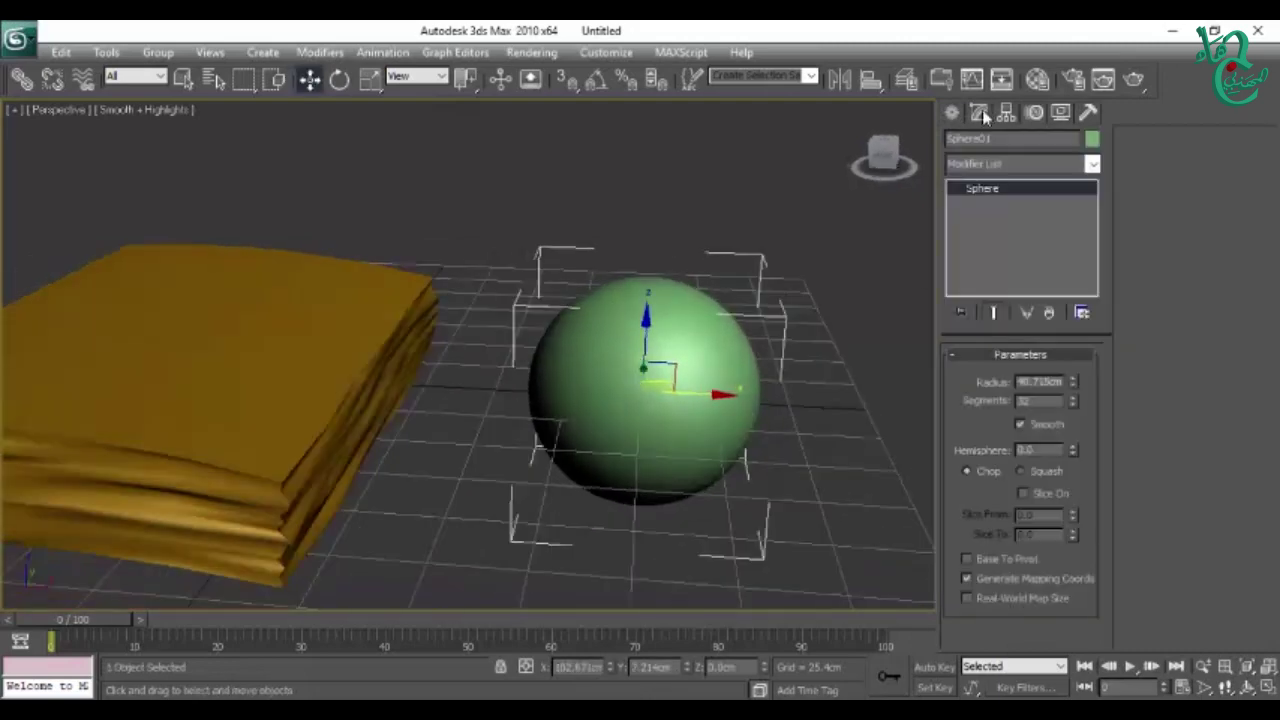
key(F4)
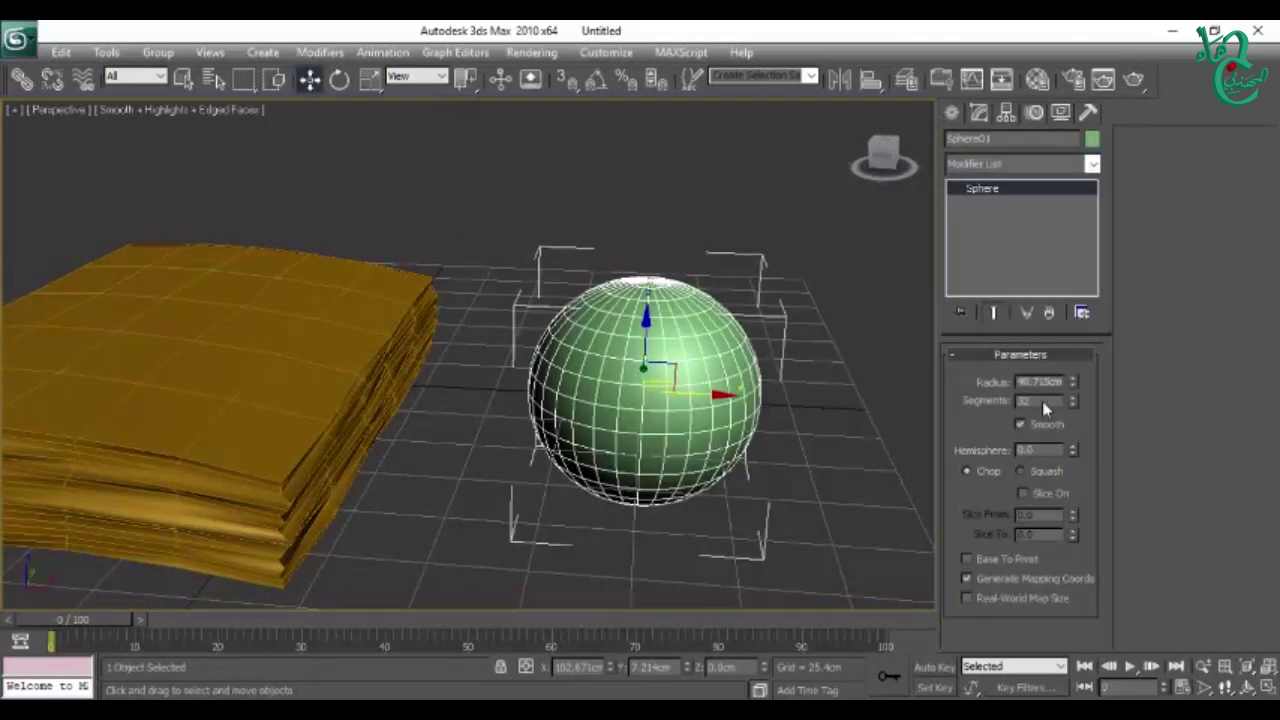
drag(1072, 401, 1081, 313)
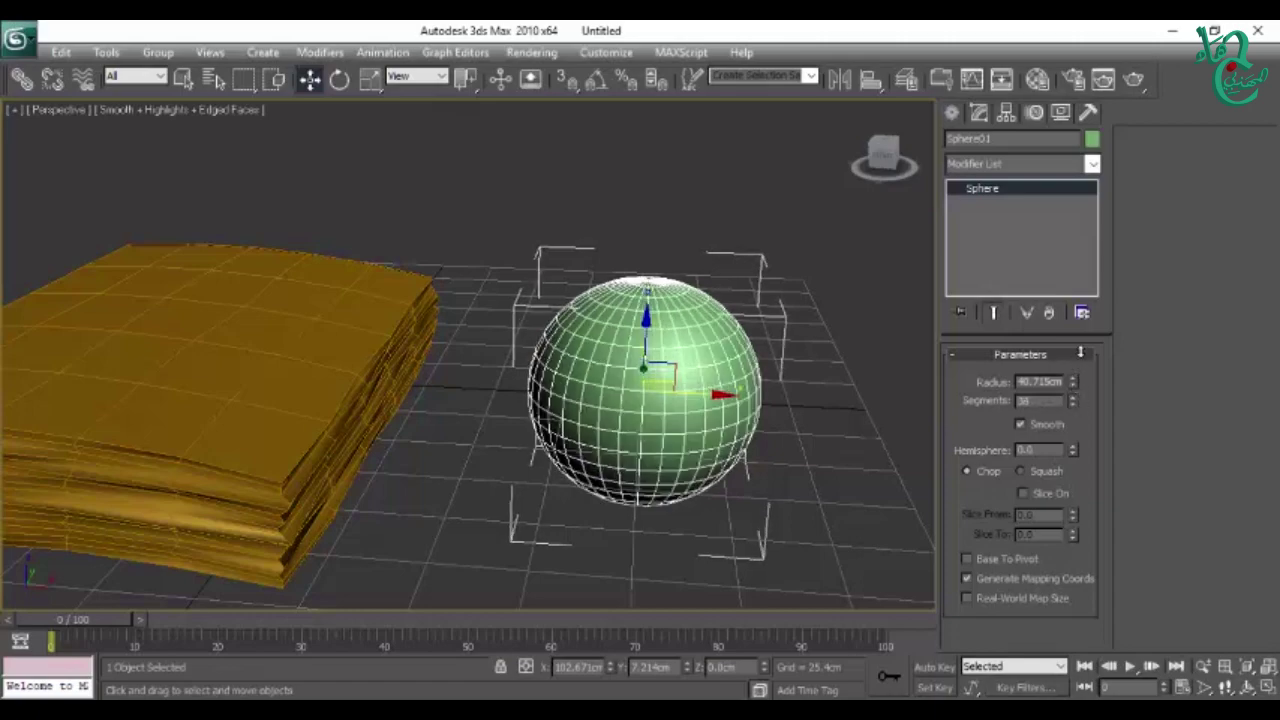
alt+middle_drag(790, 444, 784, 423)
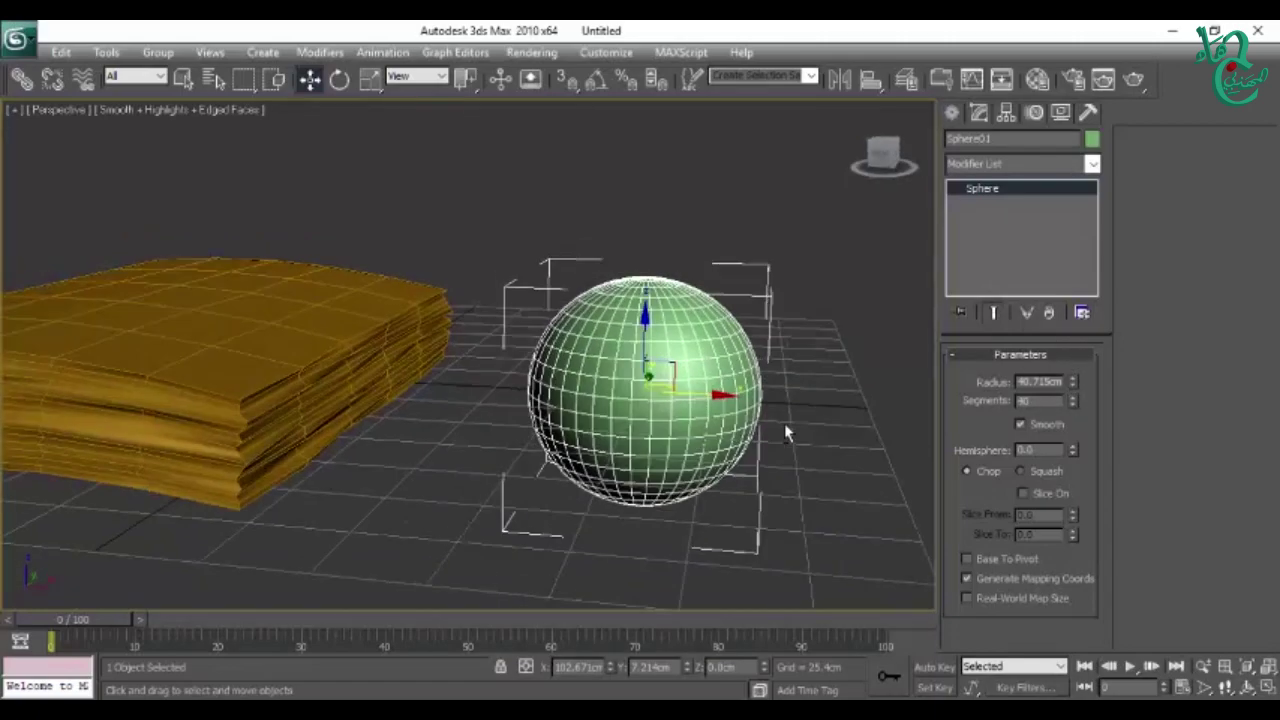
Step: Add Noise to the sphere, lower its scale to 1.6, and raise Strength X and Y
click(1000, 165)
text(n)
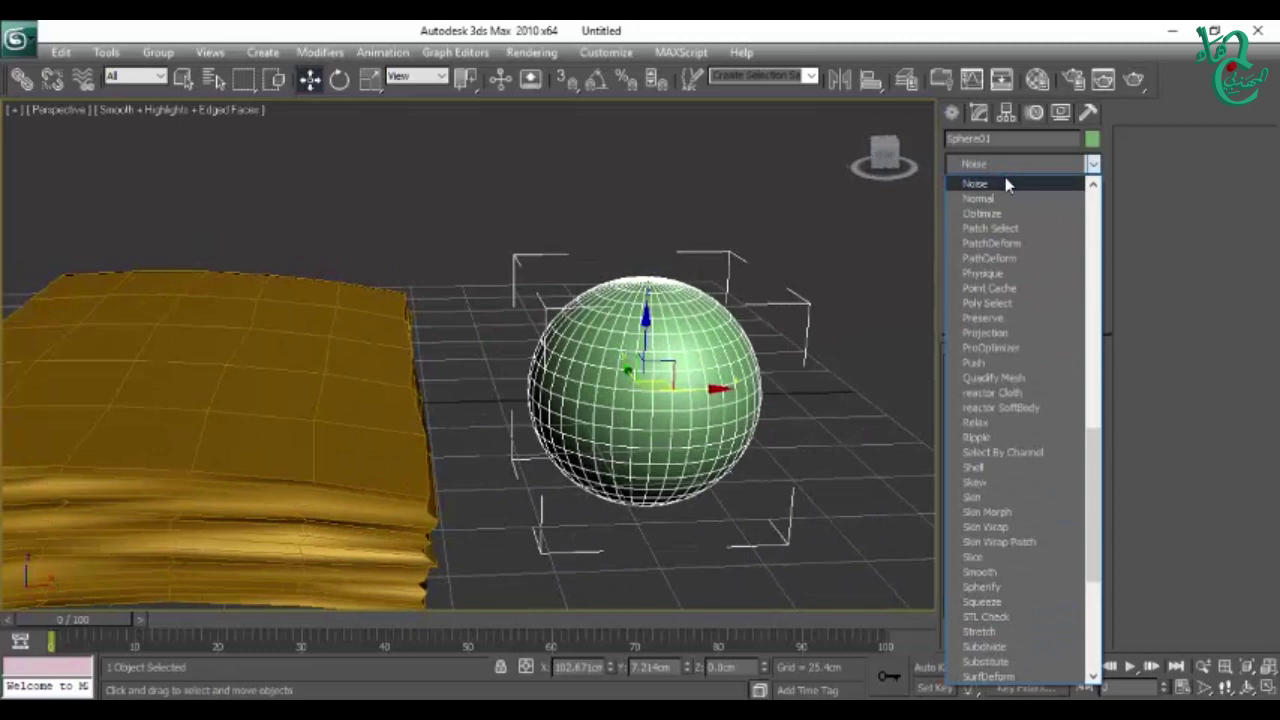
click(1005, 177)
drag(1079, 412, 1074, 501)
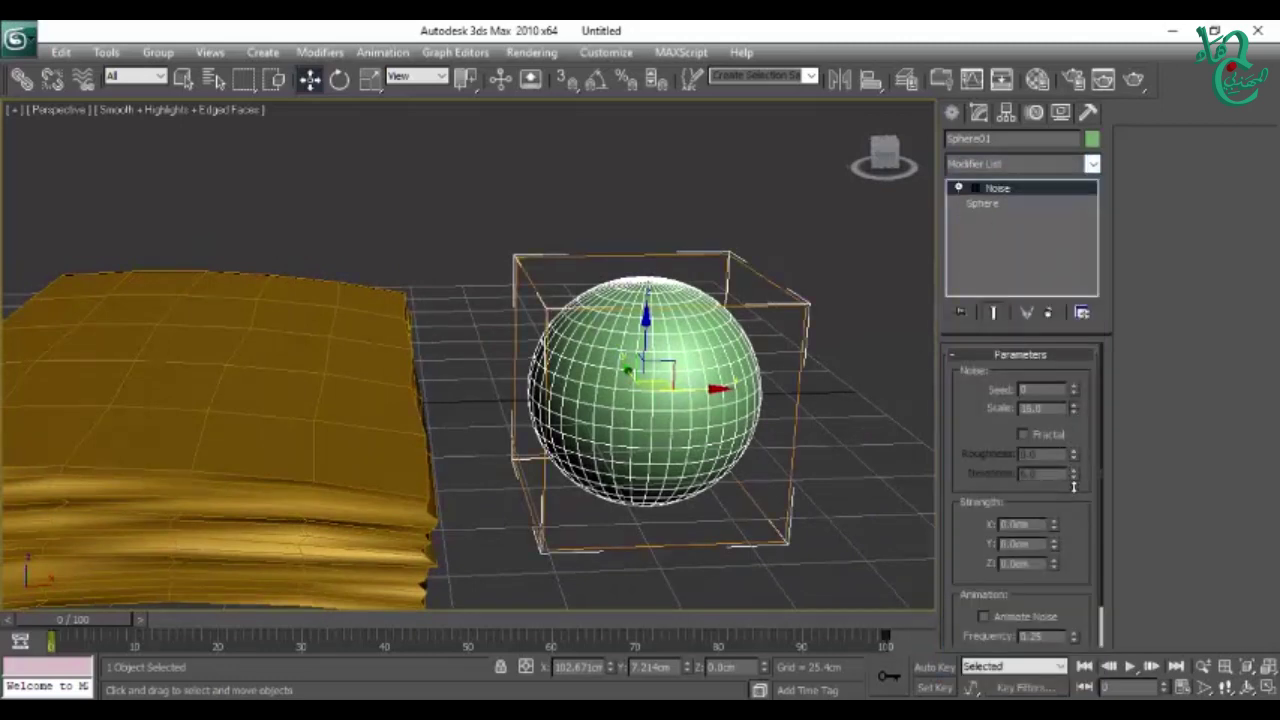
drag(1055, 524, 1055, 470)
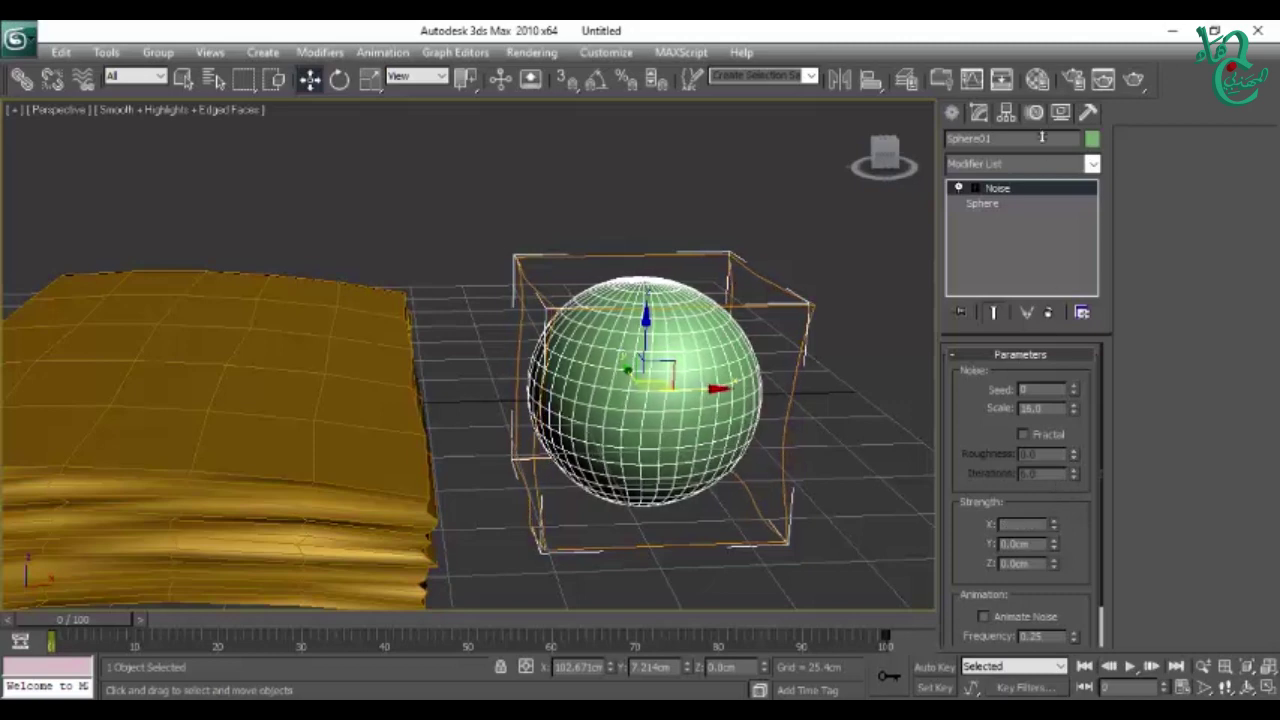
mouse_move(1053, 542)
mouse_down()
mouse_move(945, 326)
mouse_move(995, 318)
mouse_up()
drag(1075, 412, 1076, 494)
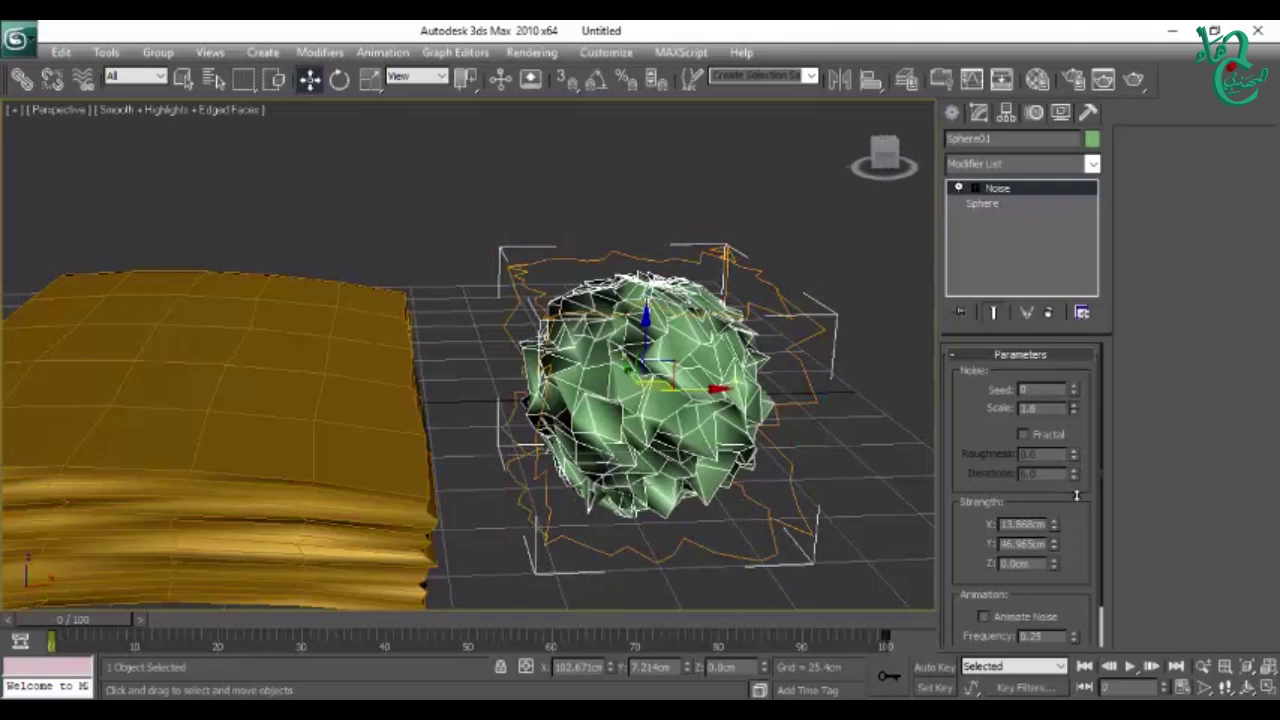
Step: Make the sphere's noise fractal, raise Strength Z to 24.79 cm, and reduce Strength Y
click(1022, 436)
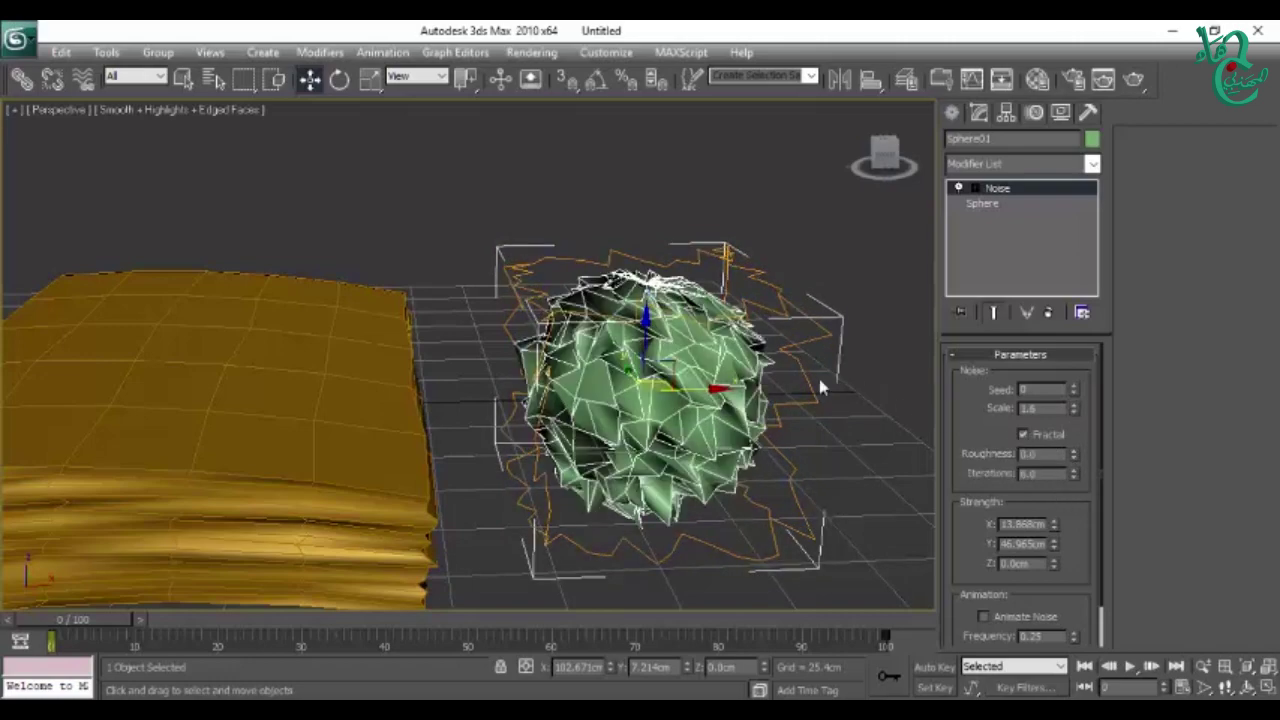
alt+middle_drag(866, 394, 984, 551)
alt+middle_drag(868, 471, 1021, 593)
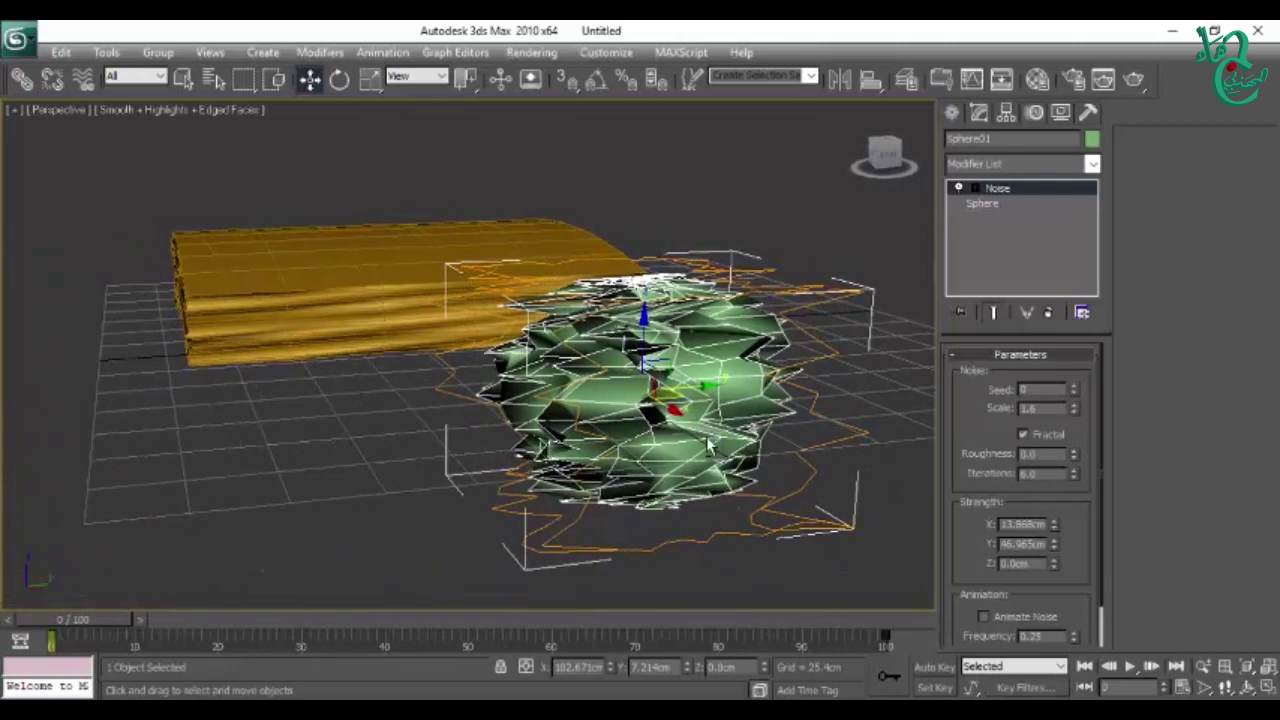
mouse_move(1056, 563)
mouse_down()
mouse_move(1054, 212)
mouse_move(1060, 357)
mouse_up()
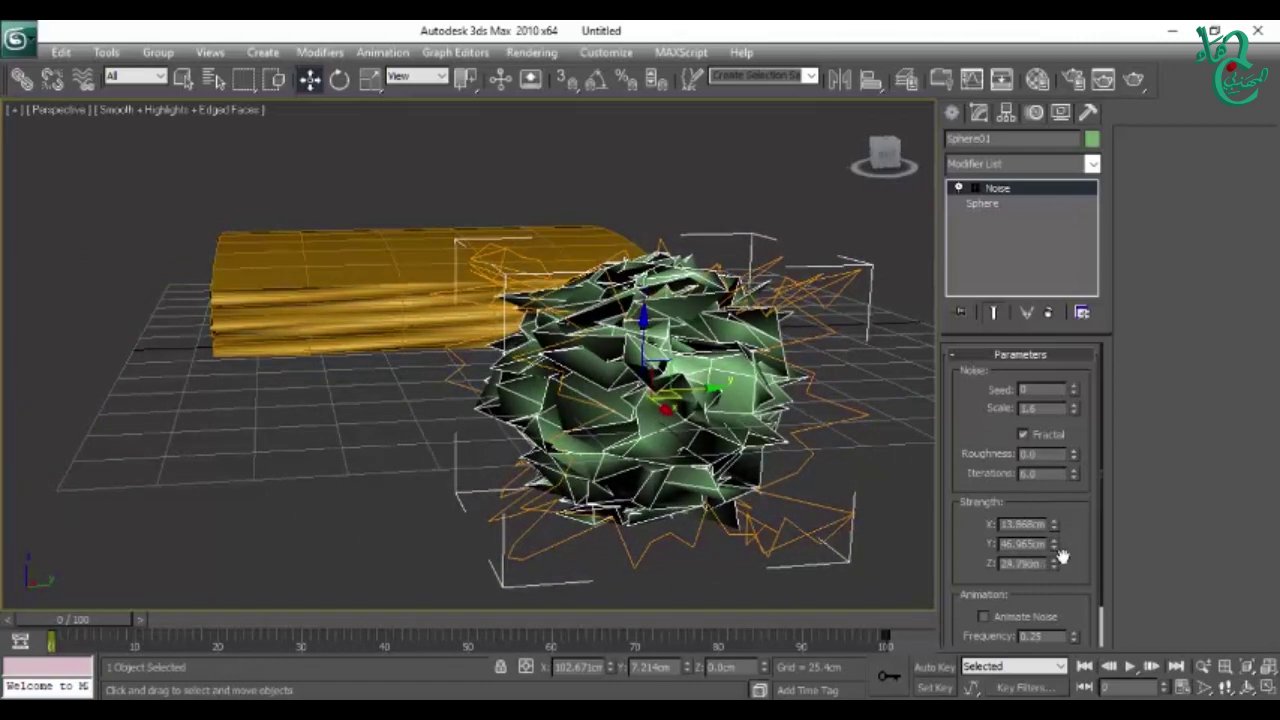
drag(1056, 542, 1053, 645)
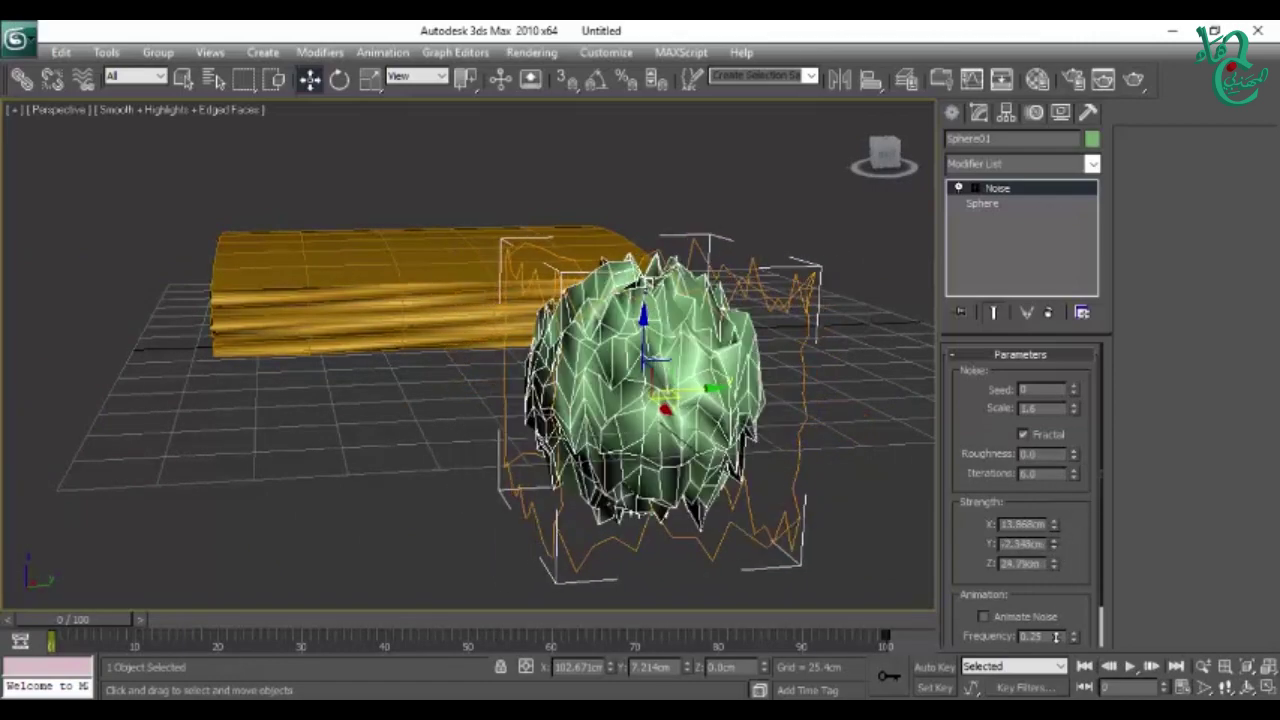
mouse_move(523, 449)
alt+middle_down()
mouse_move(846, 423)
mouse_move(680, 450)
mouse_move(638, 418)
alt+middle_up()
click(848, 413)
Step: Hide edged faces and orbit around the shaded box and spiky sphere from several angles
key(F4)
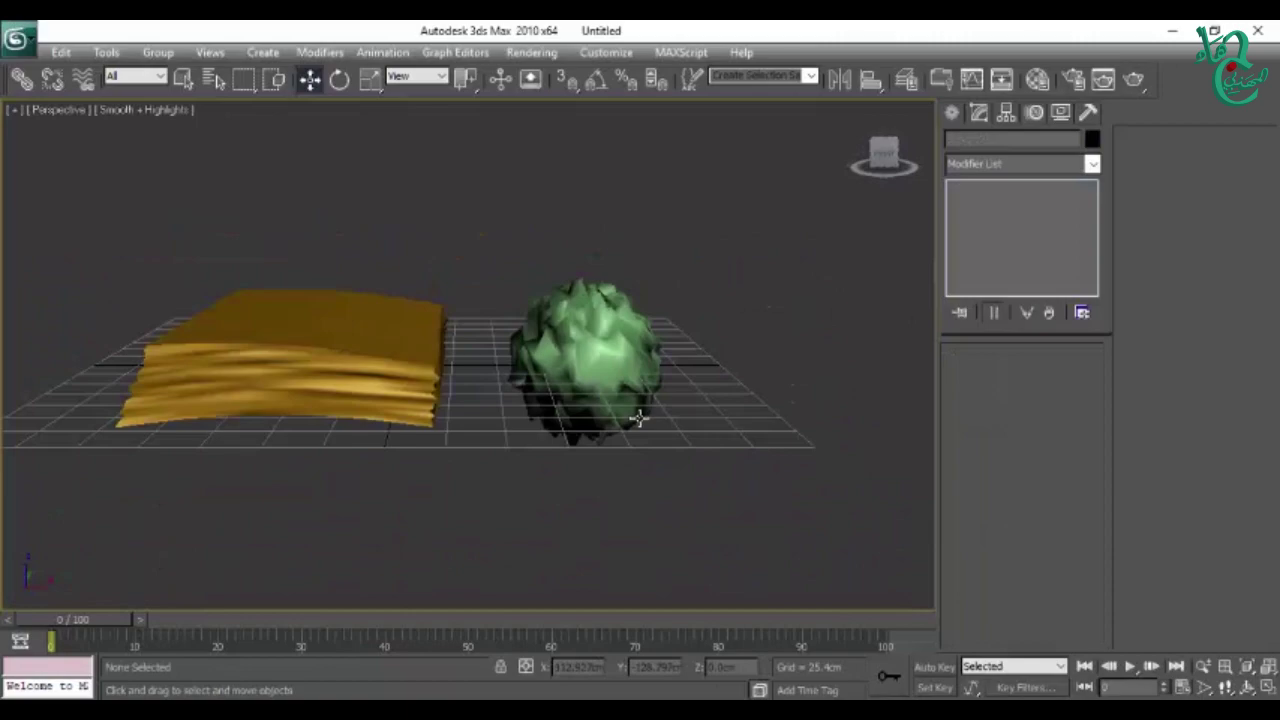
scroll(658, 430, up, 3)
alt+middle_drag(687, 375, 385, 410)
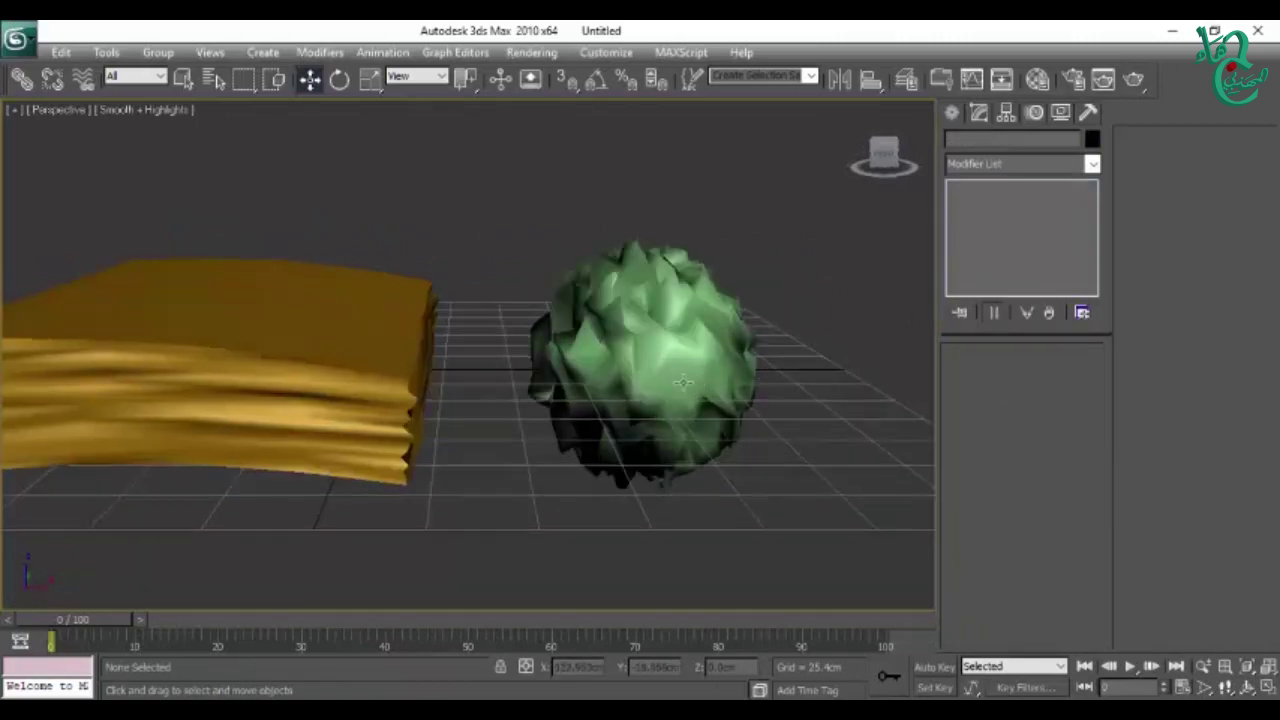
scroll(393, 414, up, 2)
scroll(393, 414, down, 3)
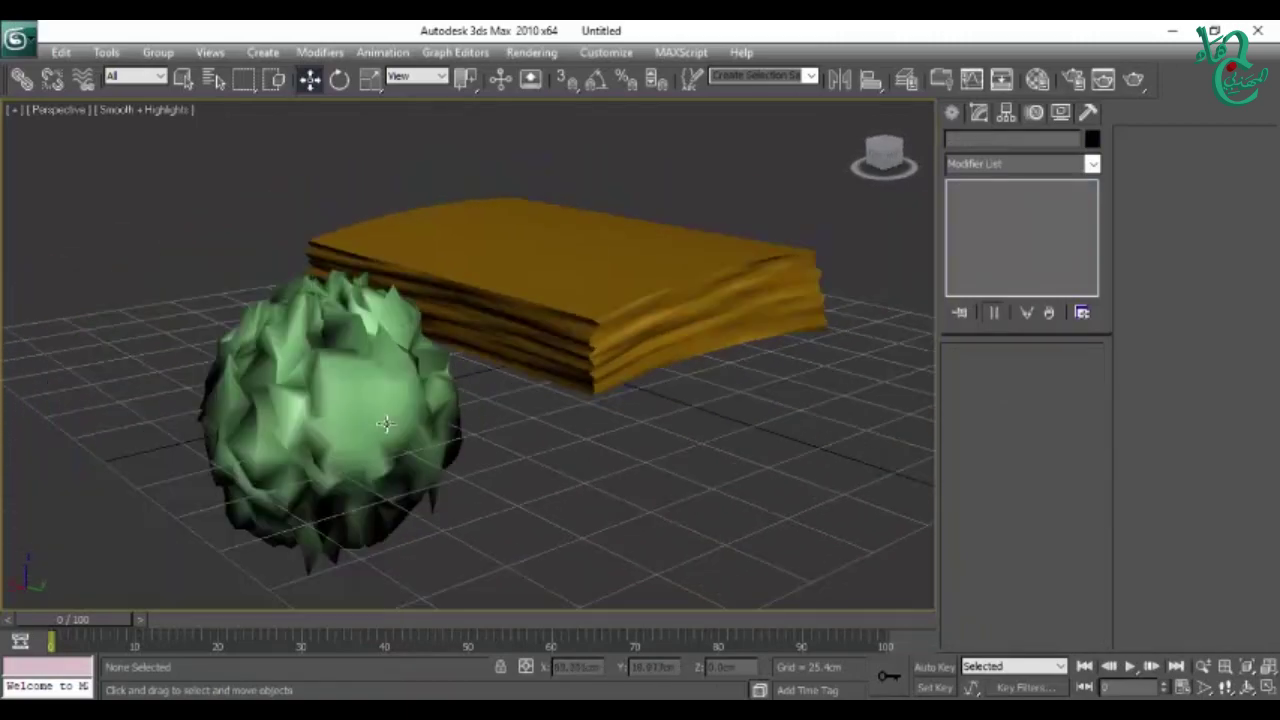
alt+middle_drag(386, 423, 559, 424)
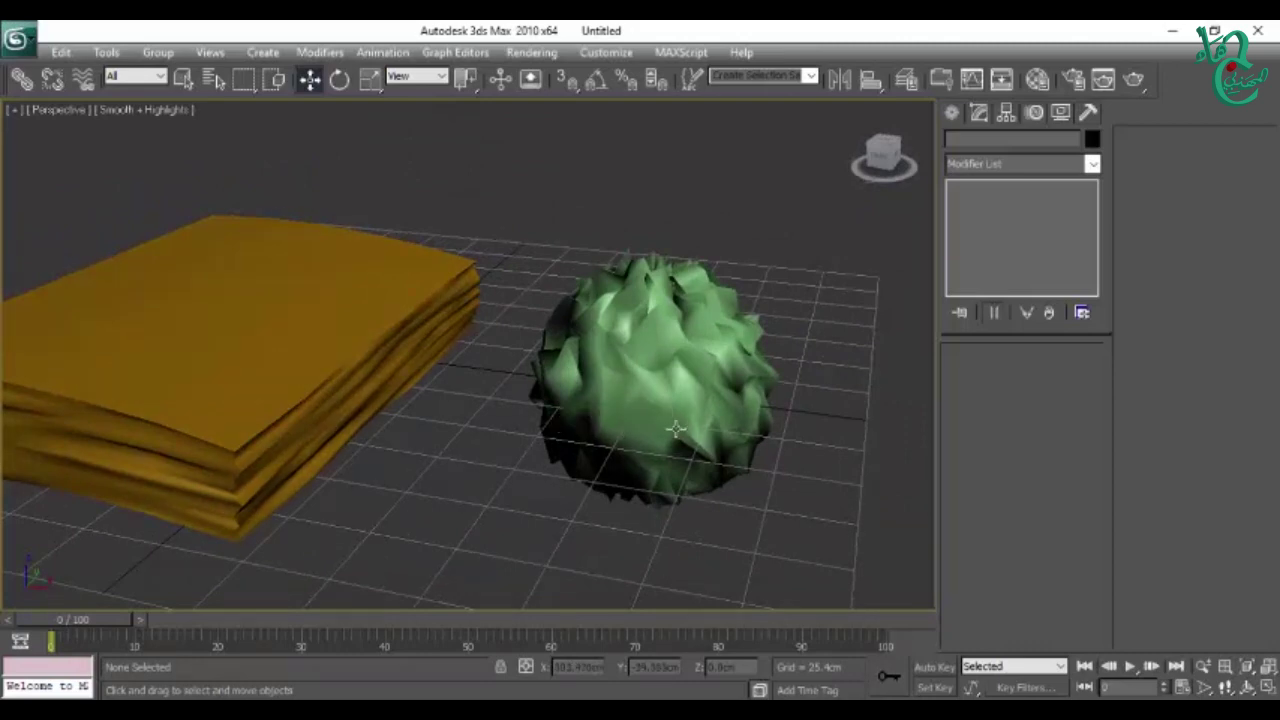
alt+middle_drag(621, 405, 545, 459)
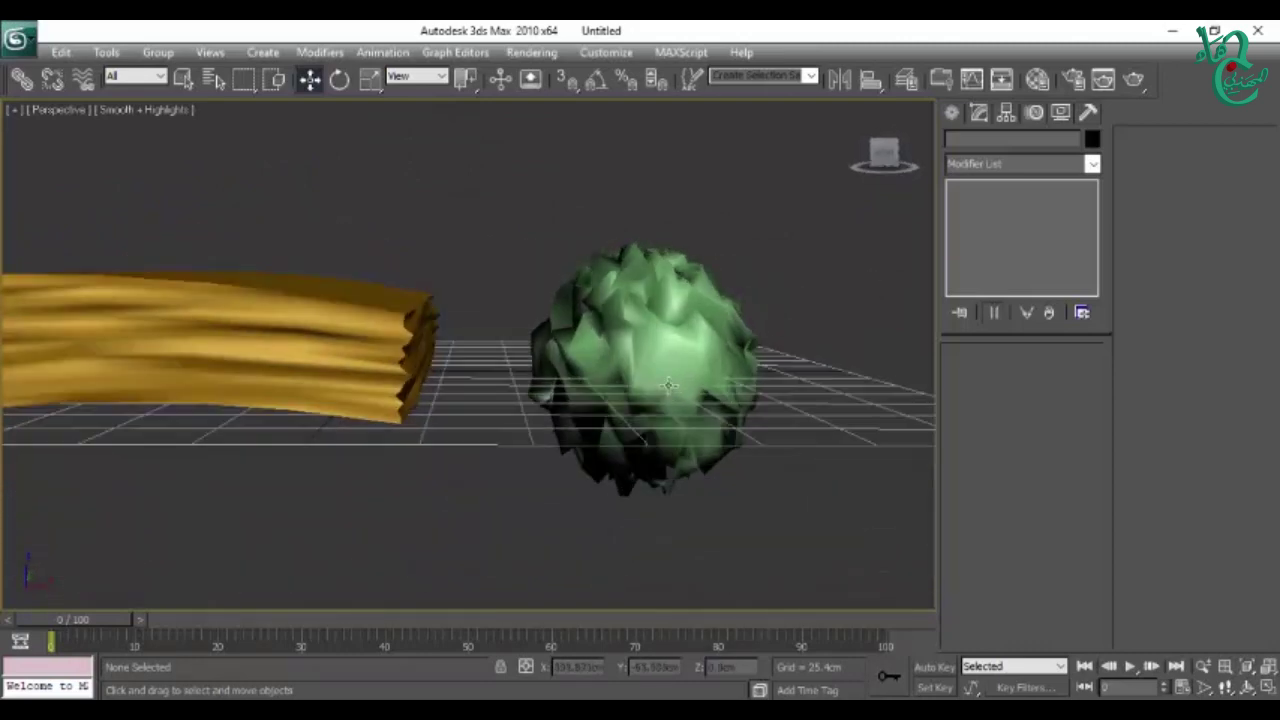
mouse_move(545, 459)
alt+middle_down()
mouse_move(694, 460)
mouse_move(597, 458)
mouse_move(630, 447)
mouse_move(600, 429)
mouse_move(591, 457)
mouse_move(715, 425)
mouse_move(506, 384)
alt+middle_up()
click(451, 338)
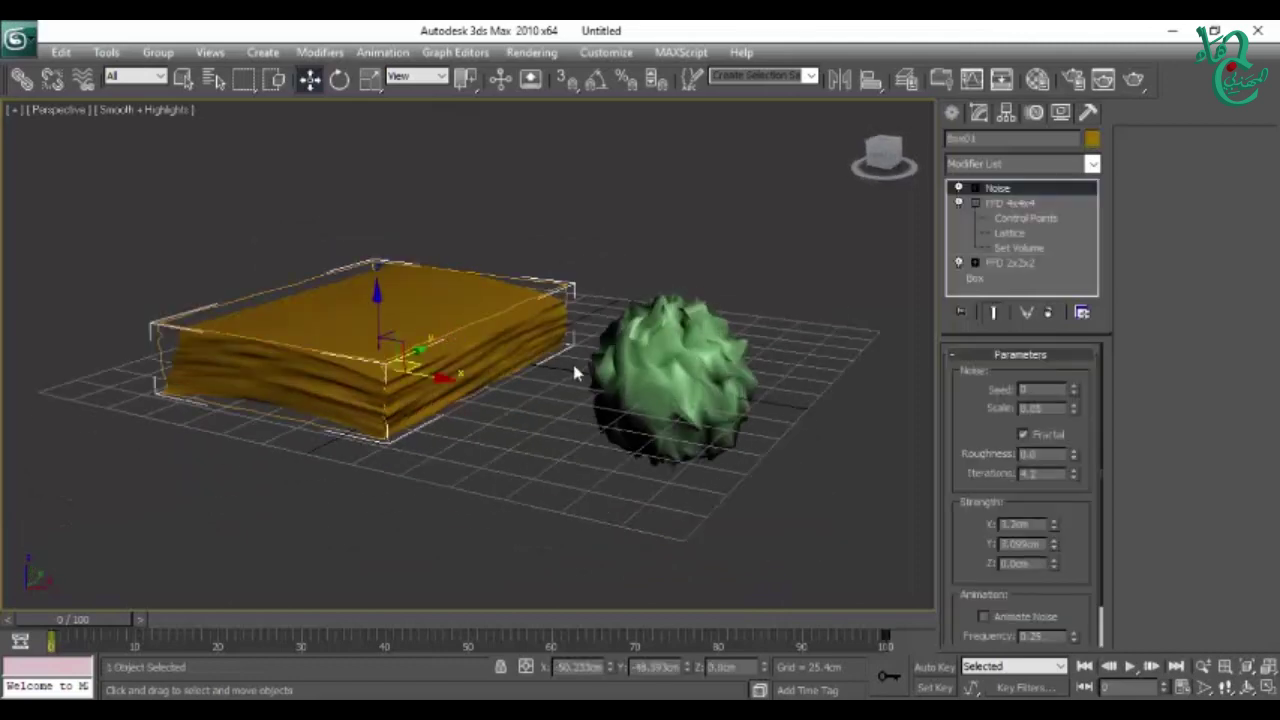
Step: Delete the box and the spiky sphere, leaving an empty grid
key(Delete)
click(690, 380)
key(Delete)
click(951, 113)
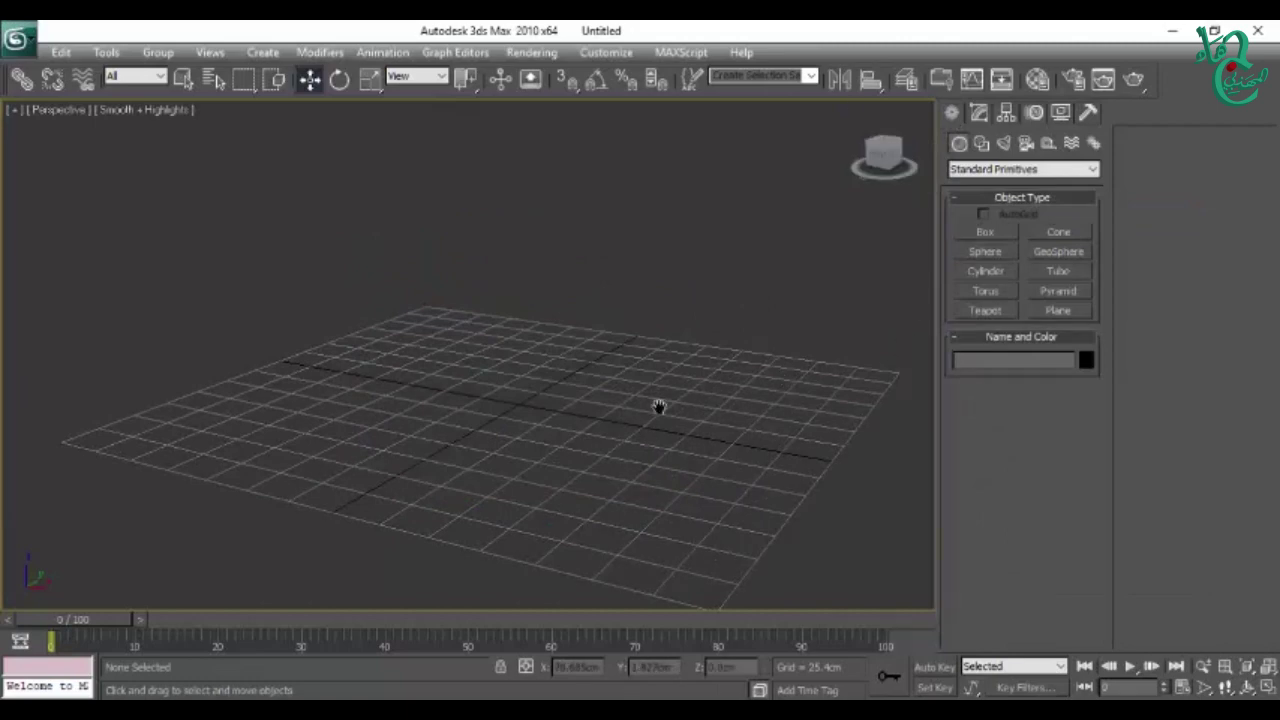
alt+middle_drag(659, 406, 646, 429)
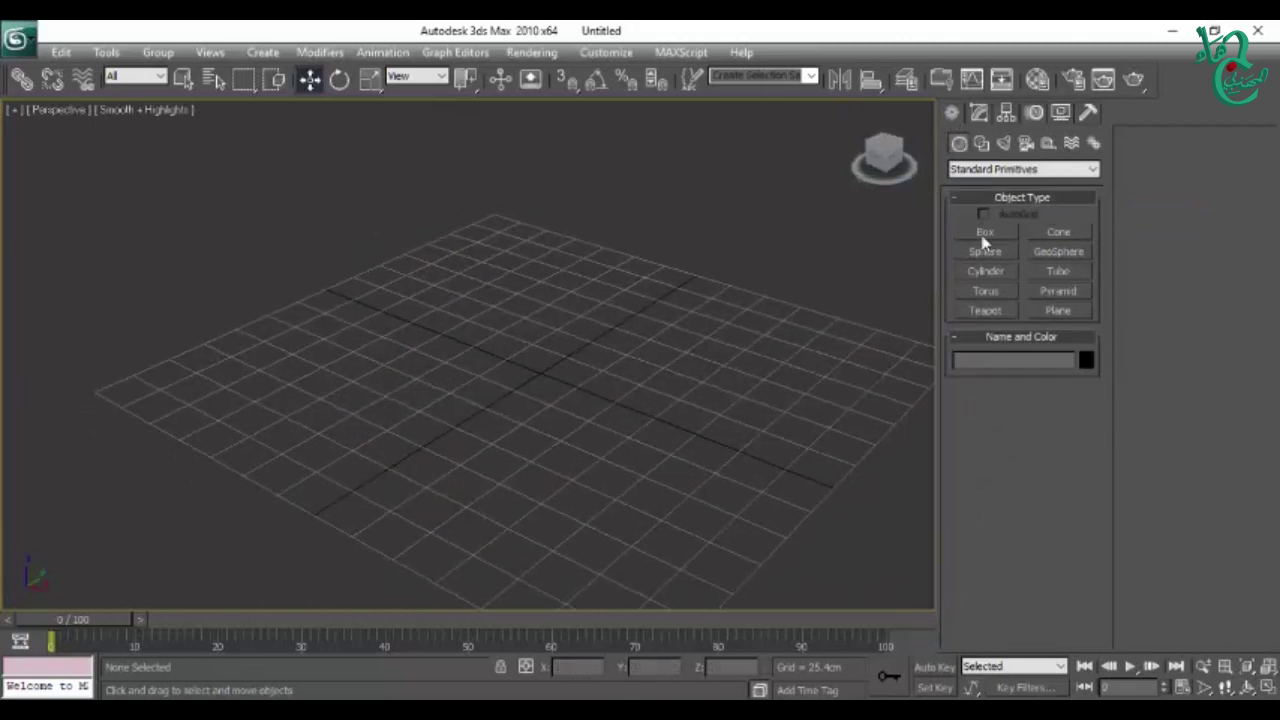
click(322, 52)
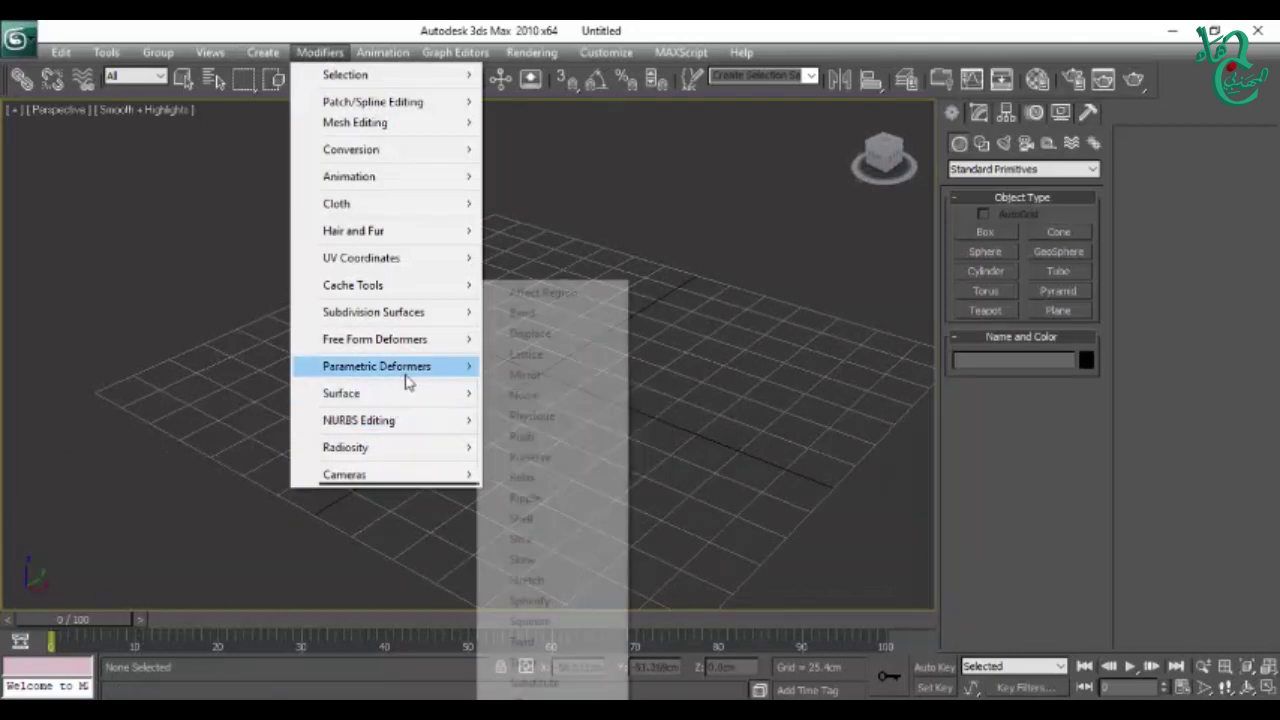
mouse_move(376, 366)
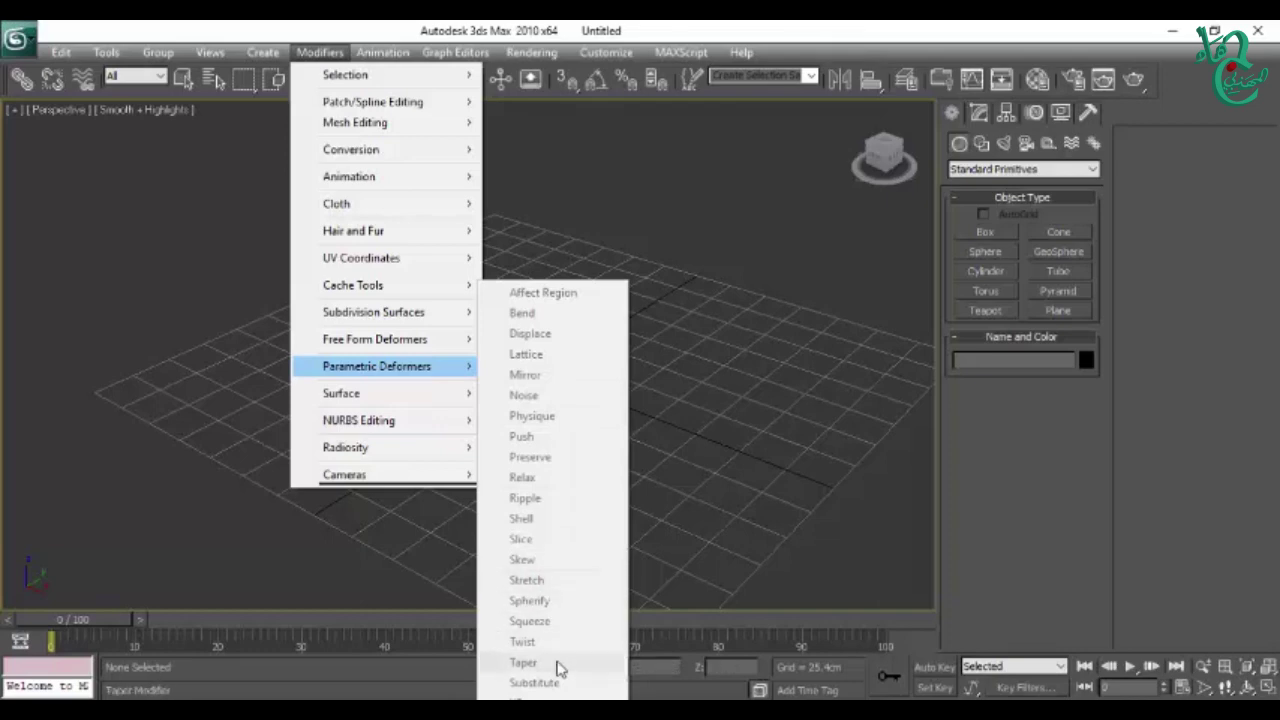
Step: Start drawing a box on the grid, then cancel the unfinished box
click(714, 406)
click(985, 232)
alt+middle_drag(663, 389, 551, 480)
click(541, 385)
drag(541, 385, 571, 423)
right_click(586, 434)
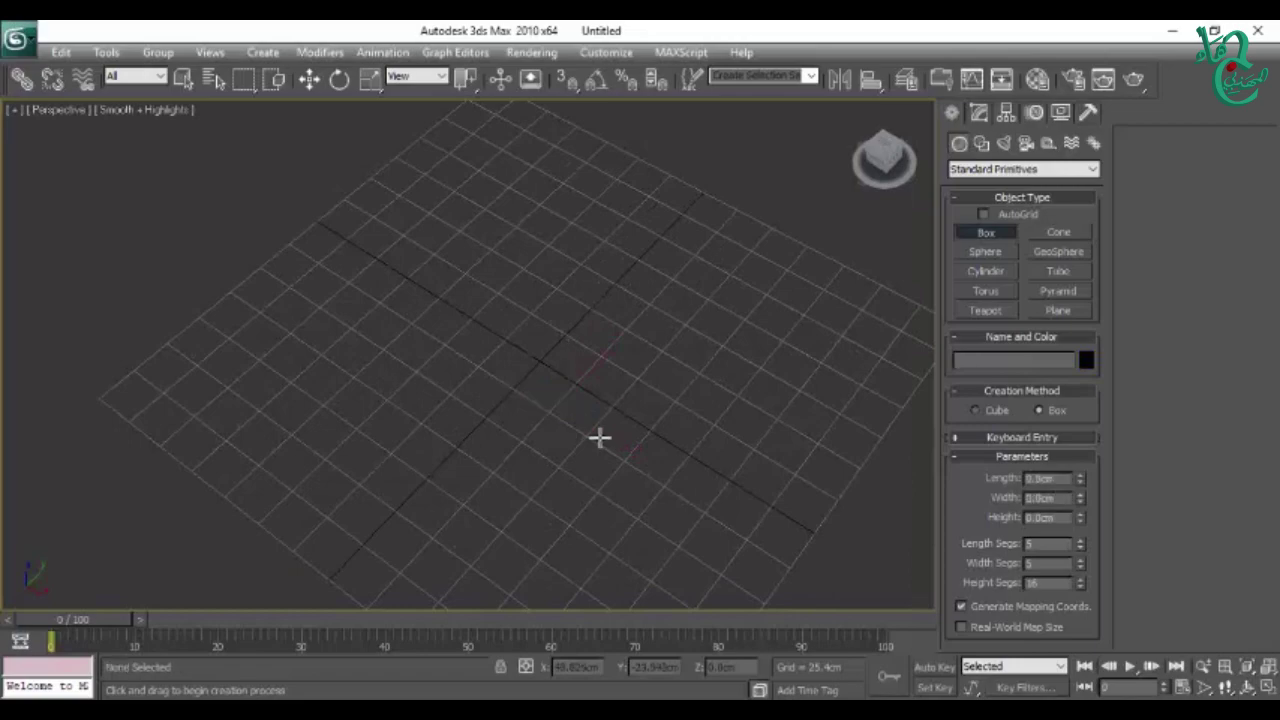
Step: Create a cylinder, radius 16.588 cm and height 156.297 cm, shown with Edged Faces
click(987, 278)
alt+middle_drag(700, 400, 603, 446)
drag(514, 380, 540, 394)
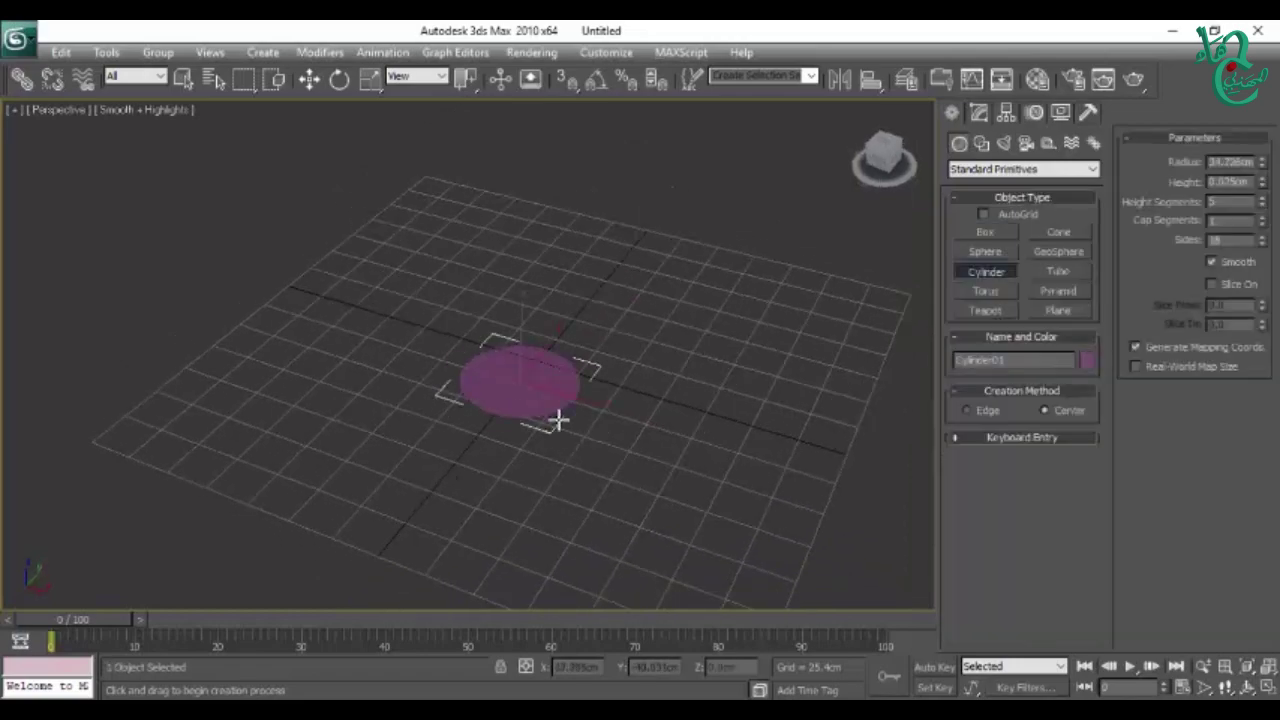
alt+middle_drag(565, 152, 629, 403)
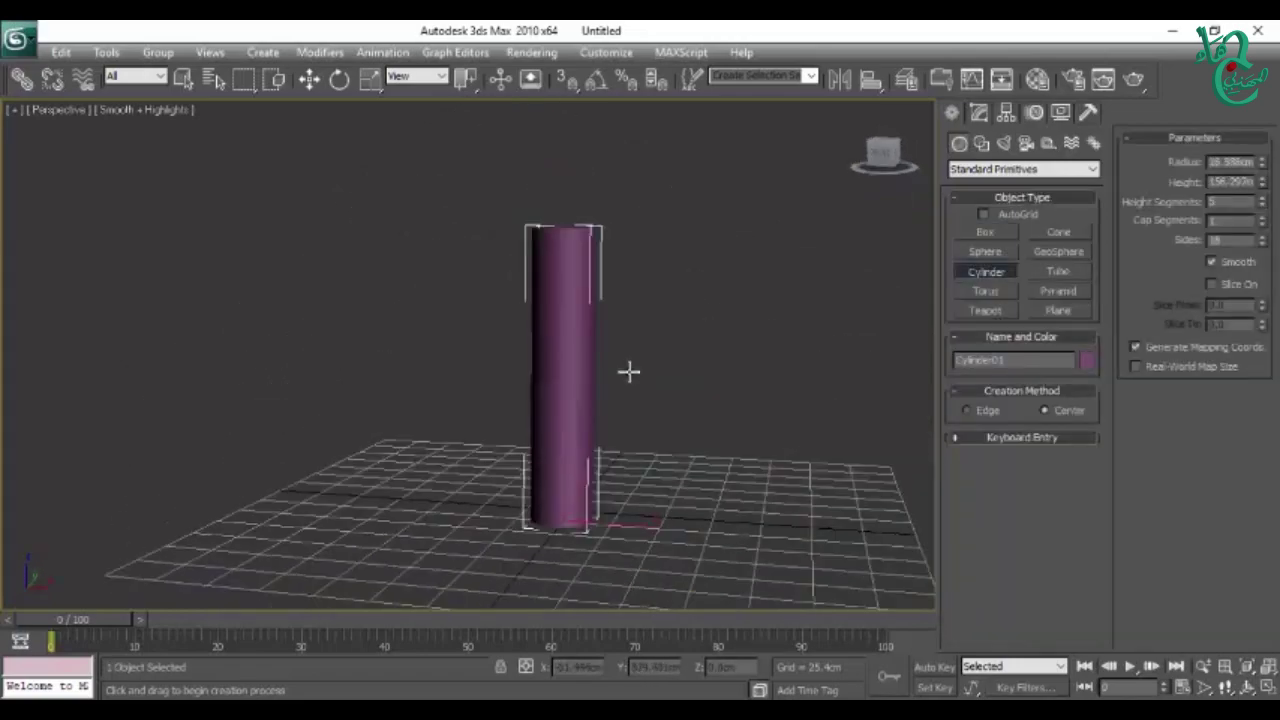
key(F4)
alt+middle_drag(666, 414, 653, 370)
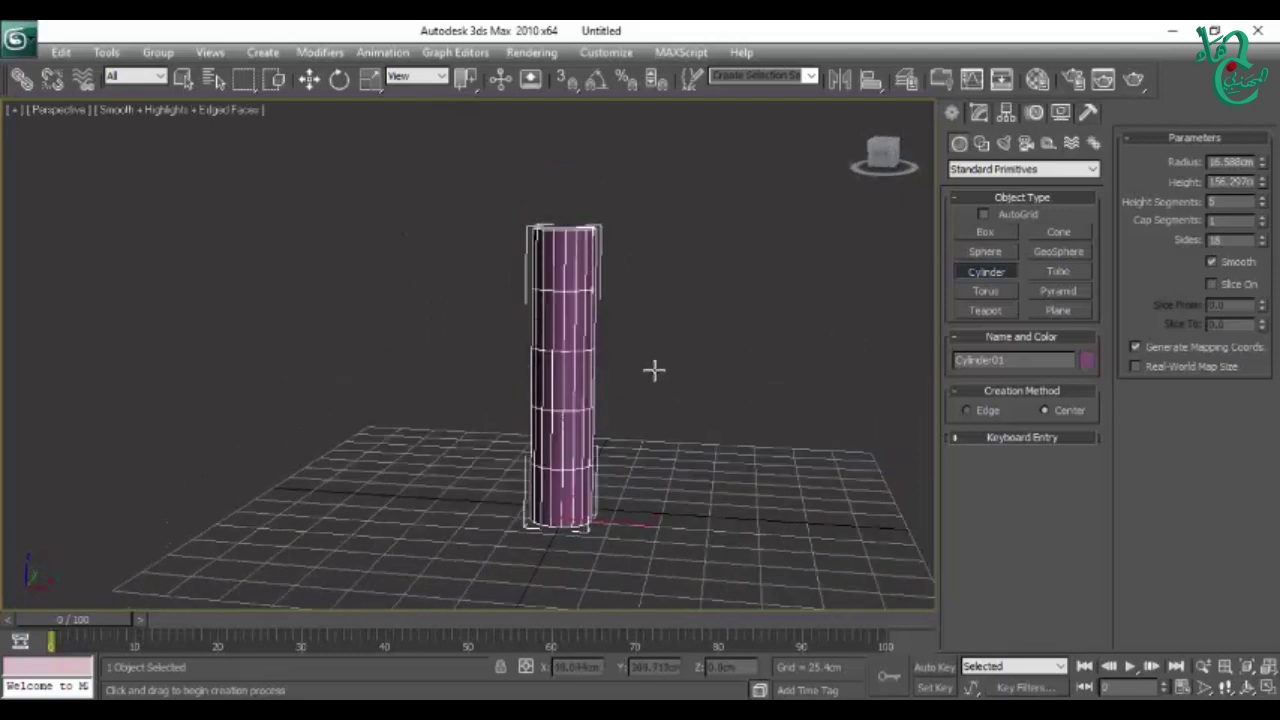
click(979, 113)
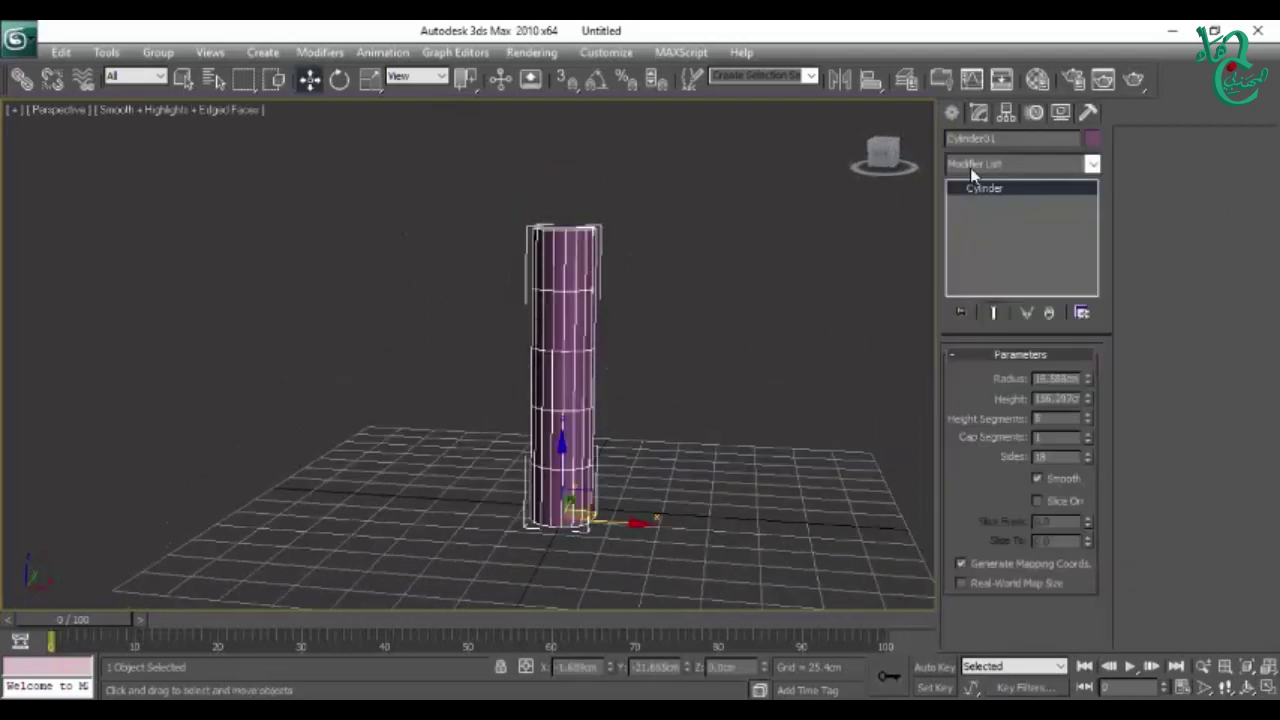
Step: Add a Taper modifier to the cylinder with Amount about 2.6 and Curve 10.0
click(973, 167)
key(t)
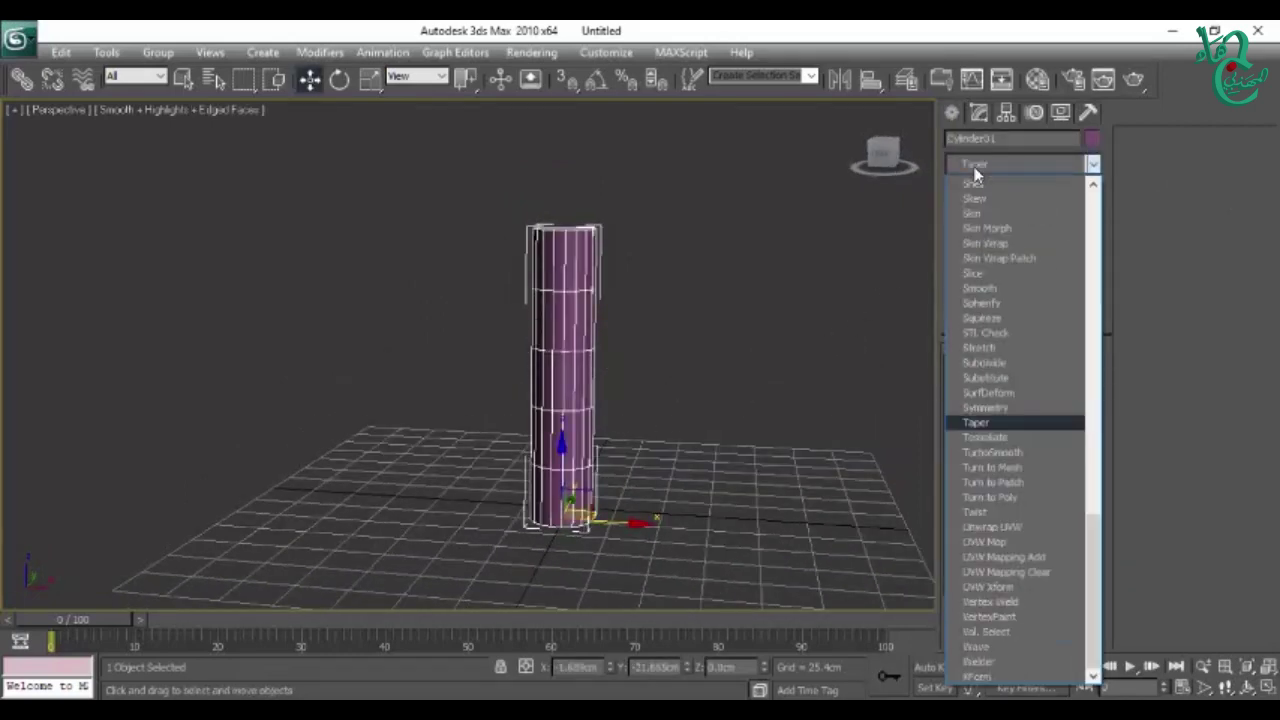
click(1020, 423)
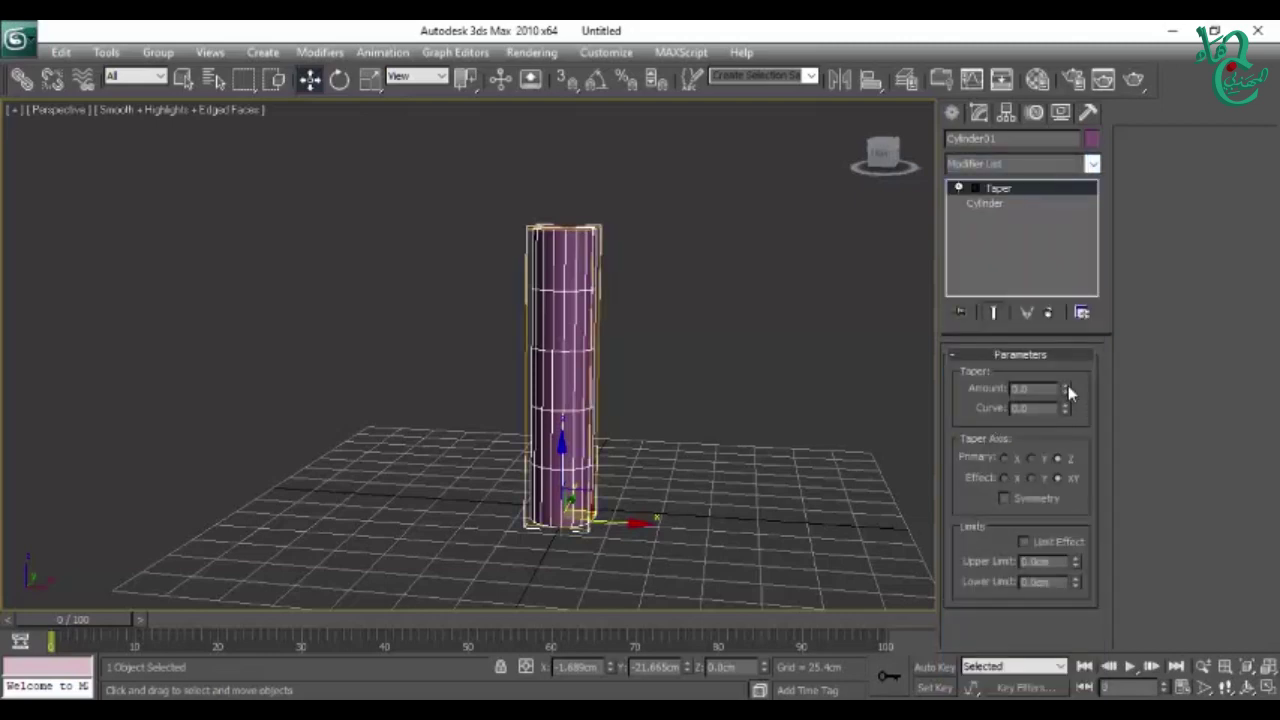
drag(1066, 386, 1066, 340)
drag(1066, 388, 1066, 410)
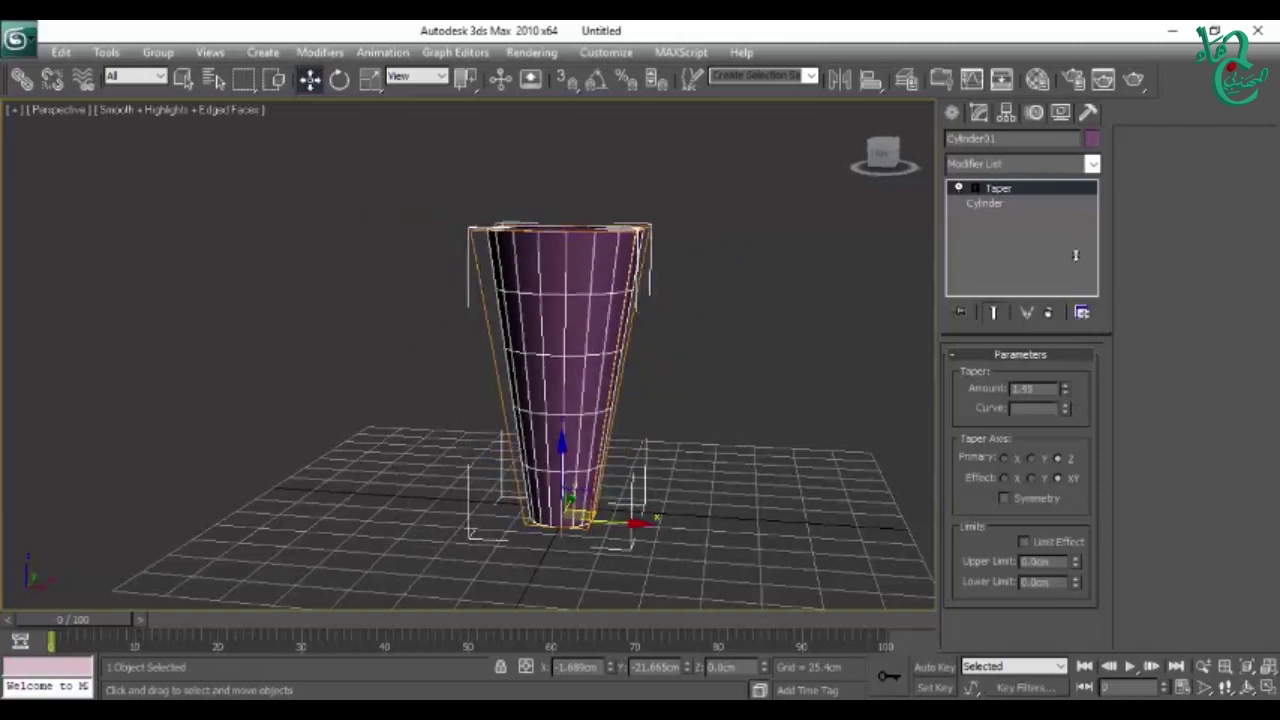
alt+middle_drag(675, 355, 720, 512)
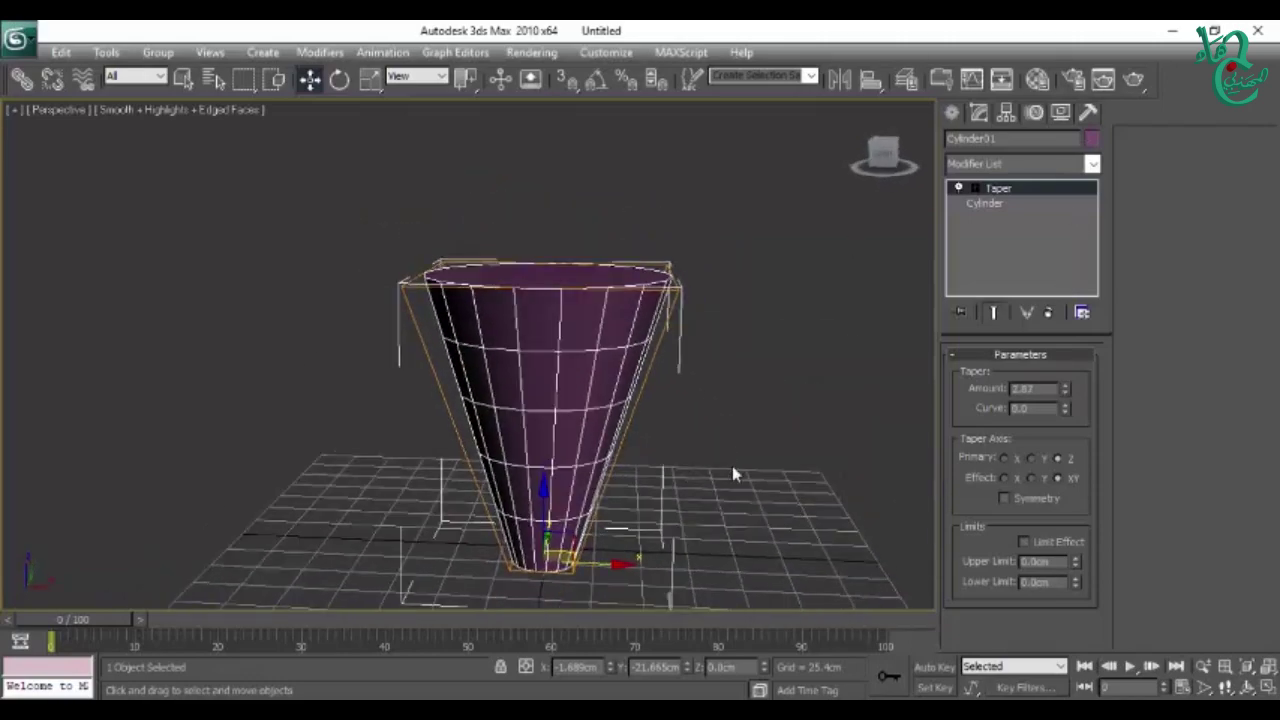
alt+middle_drag(733, 464, 727, 469)
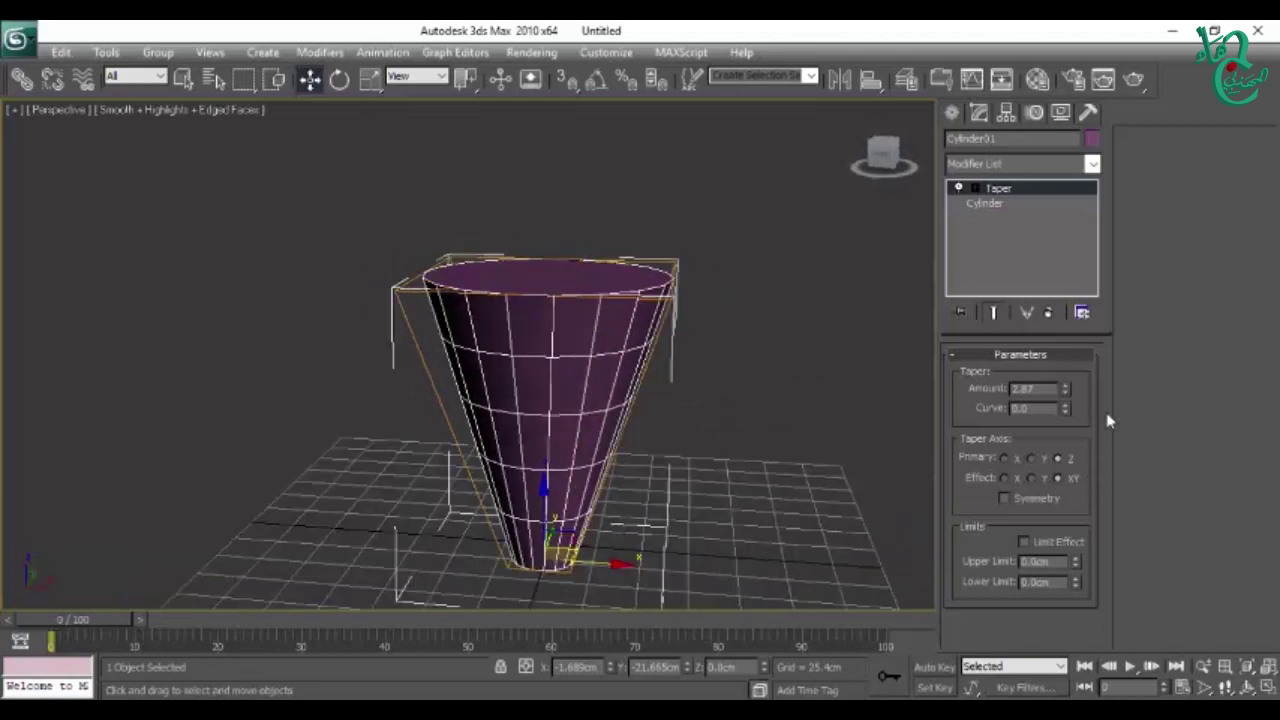
mouse_move(1068, 388)
mouse_down()
mouse_move(1086, 457)
mouse_move(1071, 408)
mouse_move(1049, 592)
mouse_move(996, 22)
mouse_up()
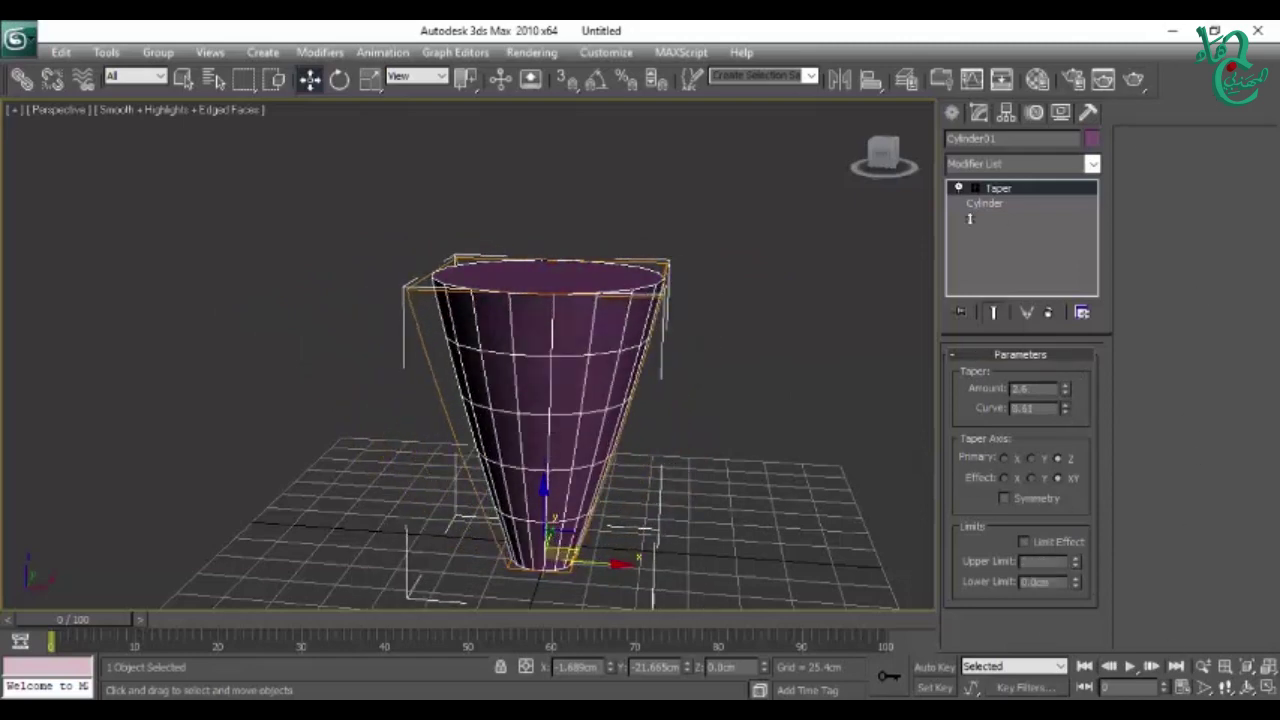
Step: Orbit and zoom around the vase to inspect it, then deselect it
scroll(748, 471, down, 3)
mouse_move(748, 471)
alt+middle_down()
mouse_move(489, 543)
mouse_move(617, 513)
mouse_move(700, 457)
mouse_move(664, 513)
alt+middle_up()
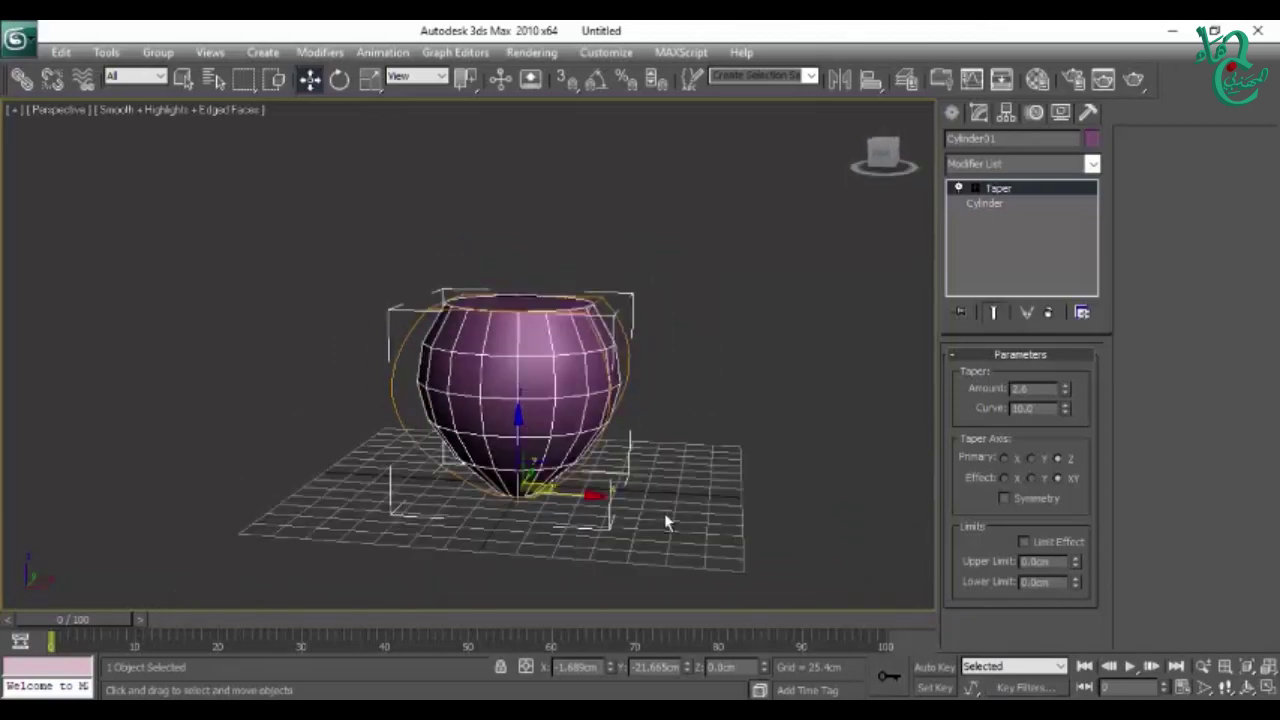
scroll(633, 487, up, 1)
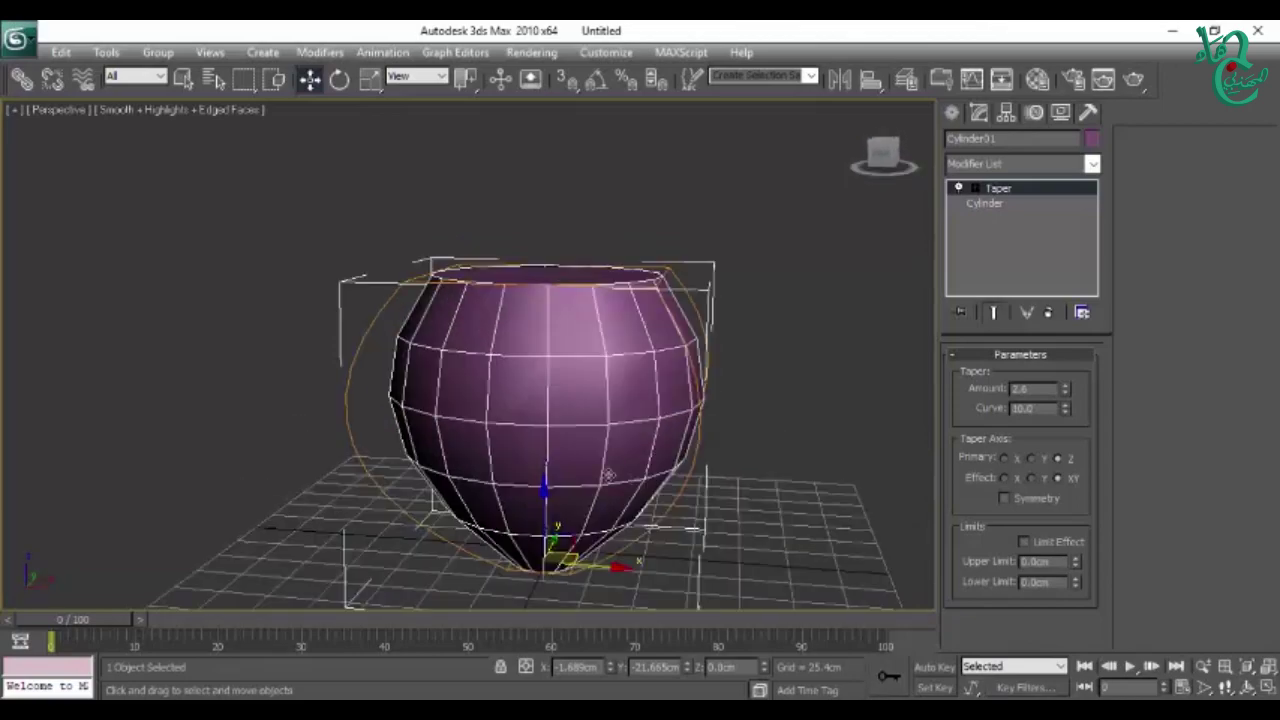
scroll(633, 485, up, 2)
scroll(635, 479, up, 1)
alt+middle_drag(636, 496, 733, 494)
click(787, 443)
mouse_move(787, 443)
alt+middle_down()
mouse_move(697, 446)
mouse_move(743, 517)
alt+middle_up()
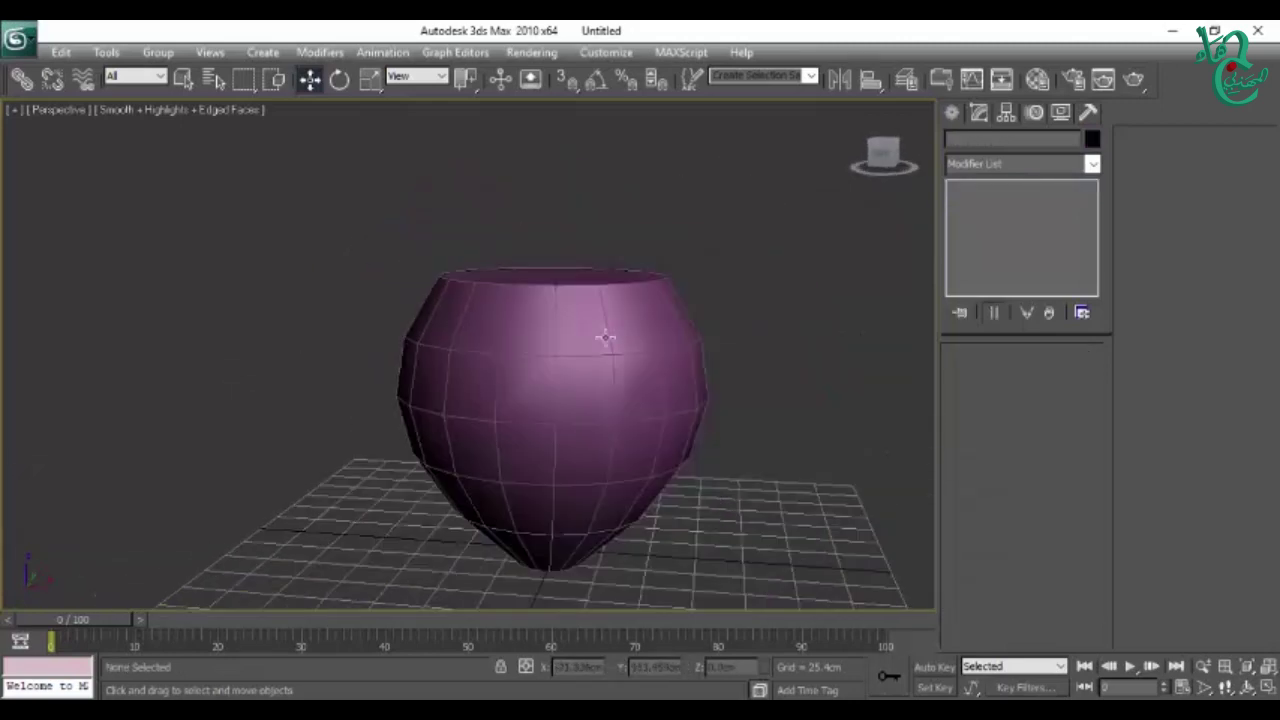
Step: Create a Standard Primitives plane about 236.766 × 248.477 cm on the grid
click(600, 312)
click(812, 318)
mouse_move(563, 500)
alt+middle_down()
mouse_move(620, 446)
mouse_move(614, 490)
mouse_move(640, 466)
mouse_move(611, 463)
alt+middle_up()
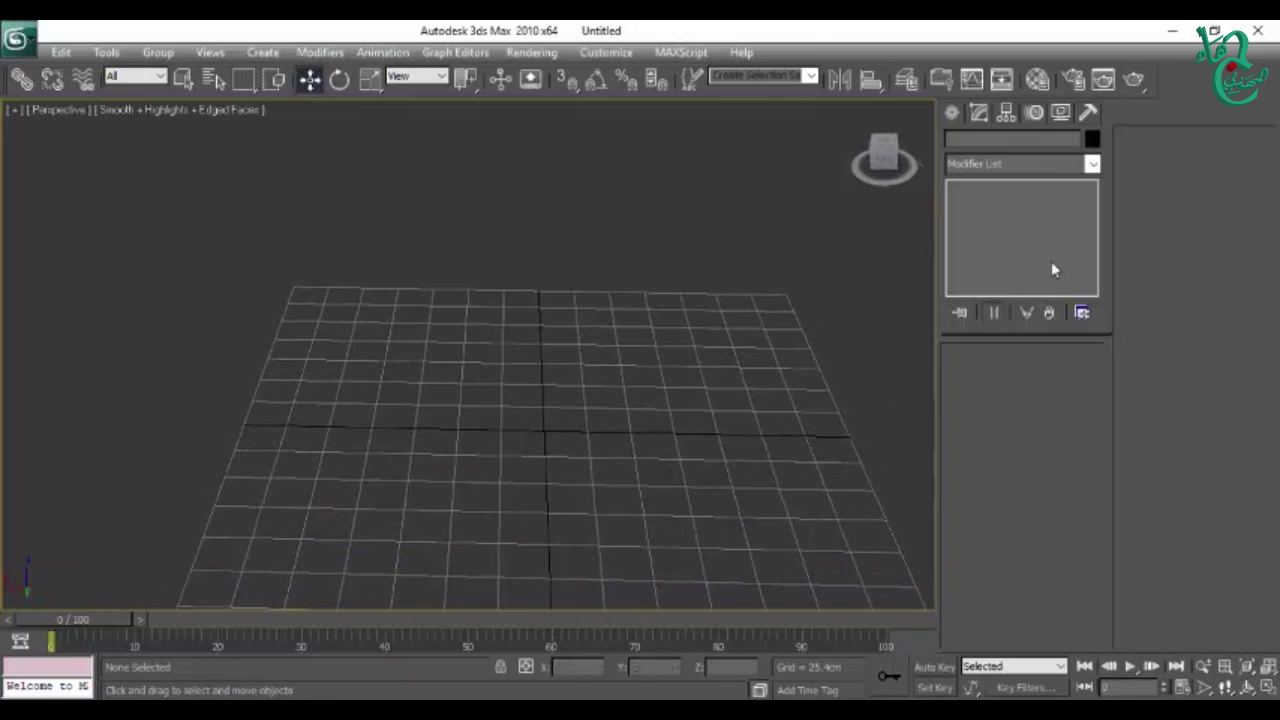
click(958, 114)
click(984, 171)
click(985, 182)
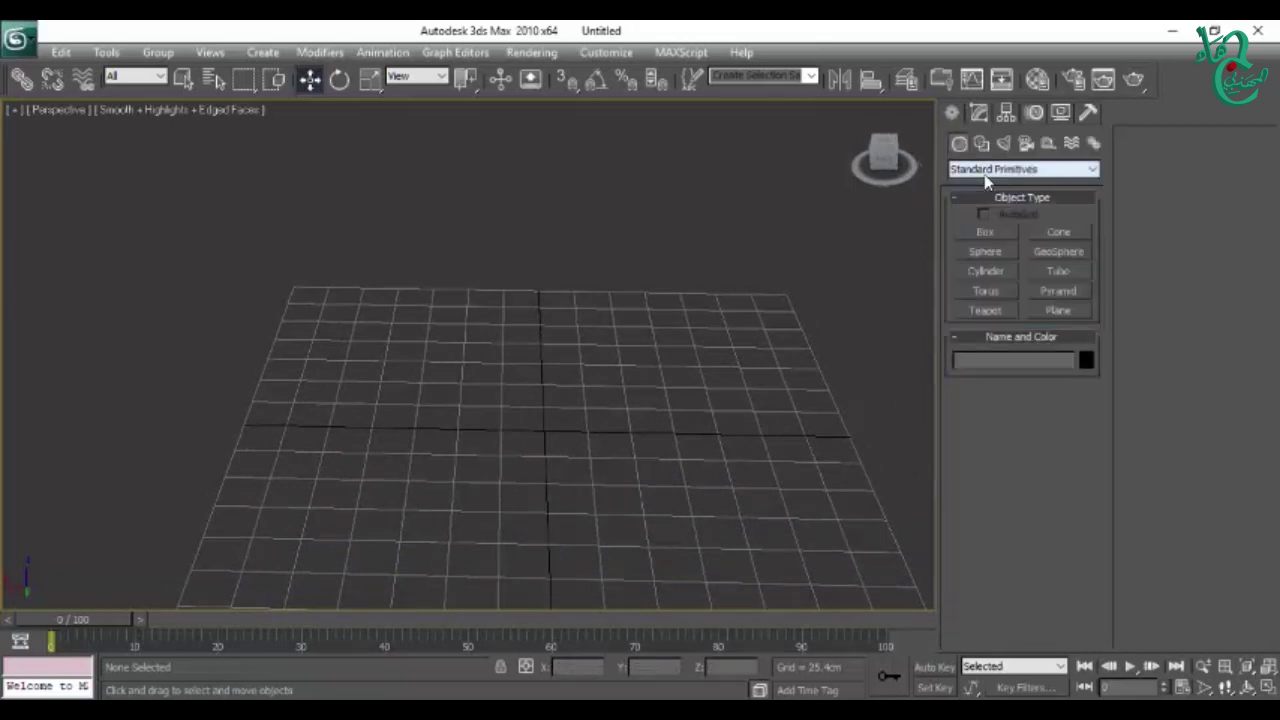
click(1058, 311)
drag(410, 368, 915, 645)
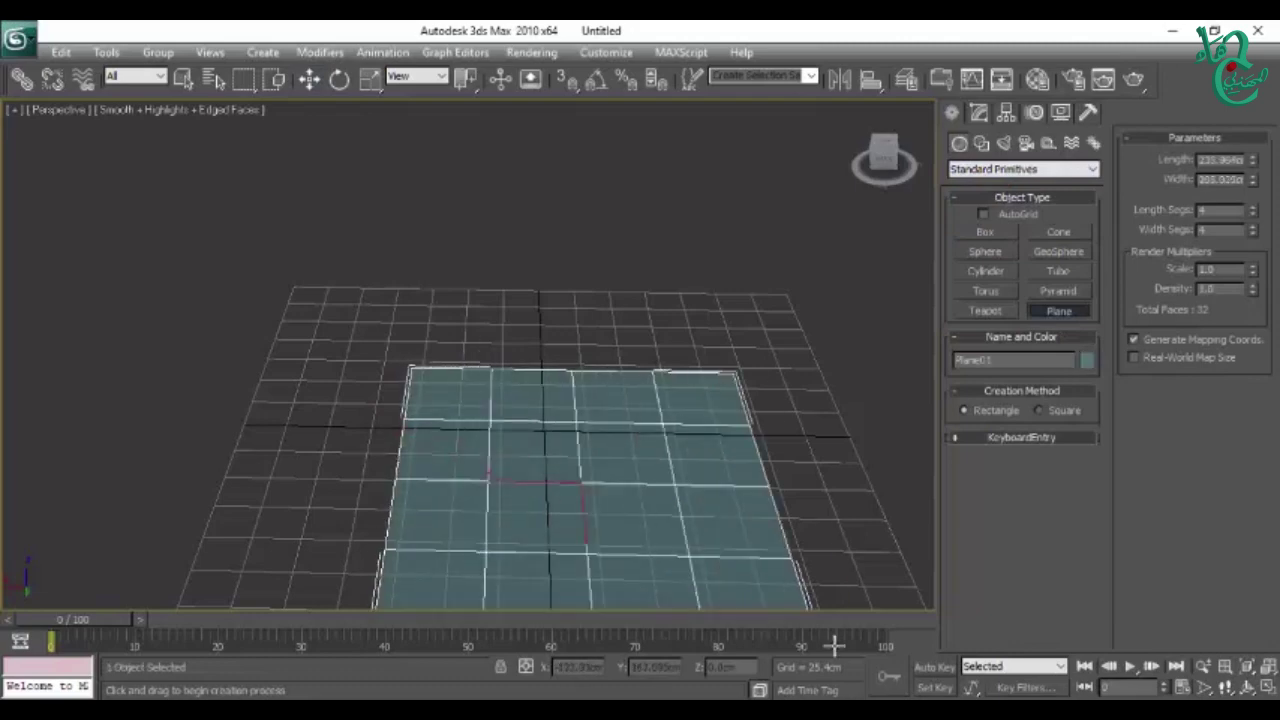
Step: Toggle see-through display and Edged Faces while inspecting the plane
scroll(800, 423, down, 2)
scroll(770, 457, down, 2)
scroll(740, 440, up, 2)
scroll(620, 470, up, 2)
scroll(650, 465, up, 2)
key(w)
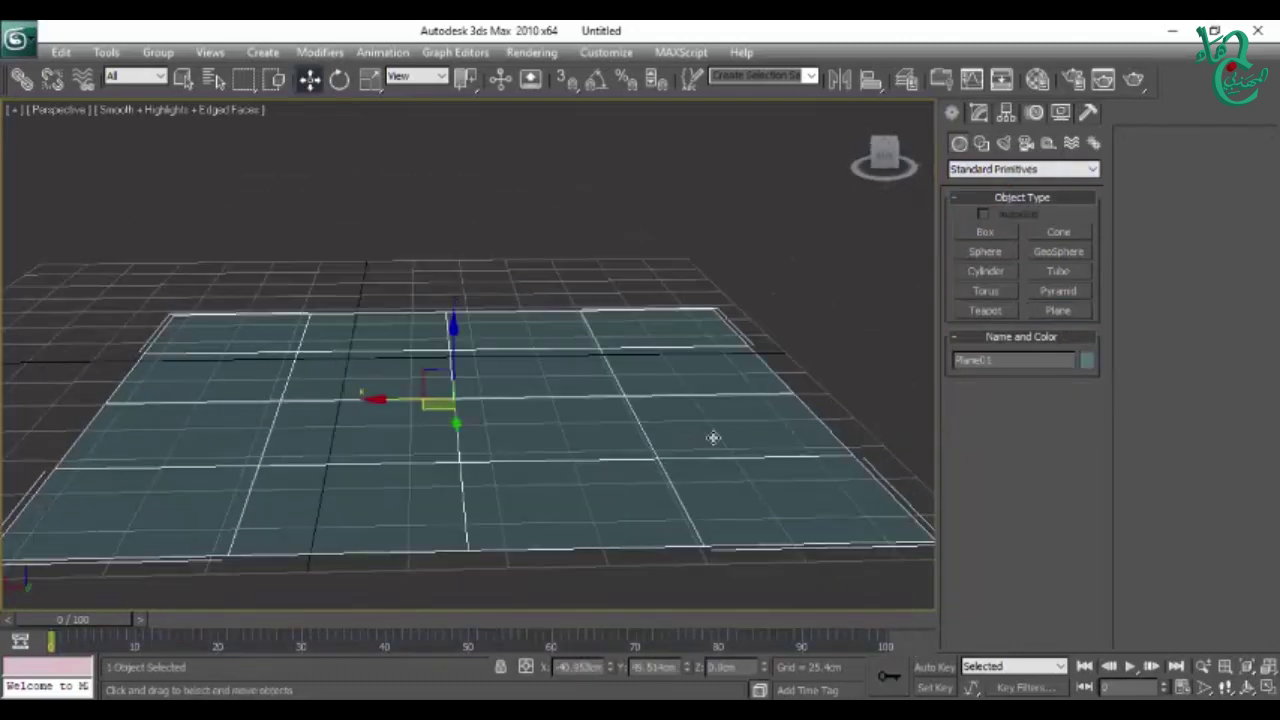
key(alt+x)
key(F4)
alt+middle_drag(565, 467, 438, 383)
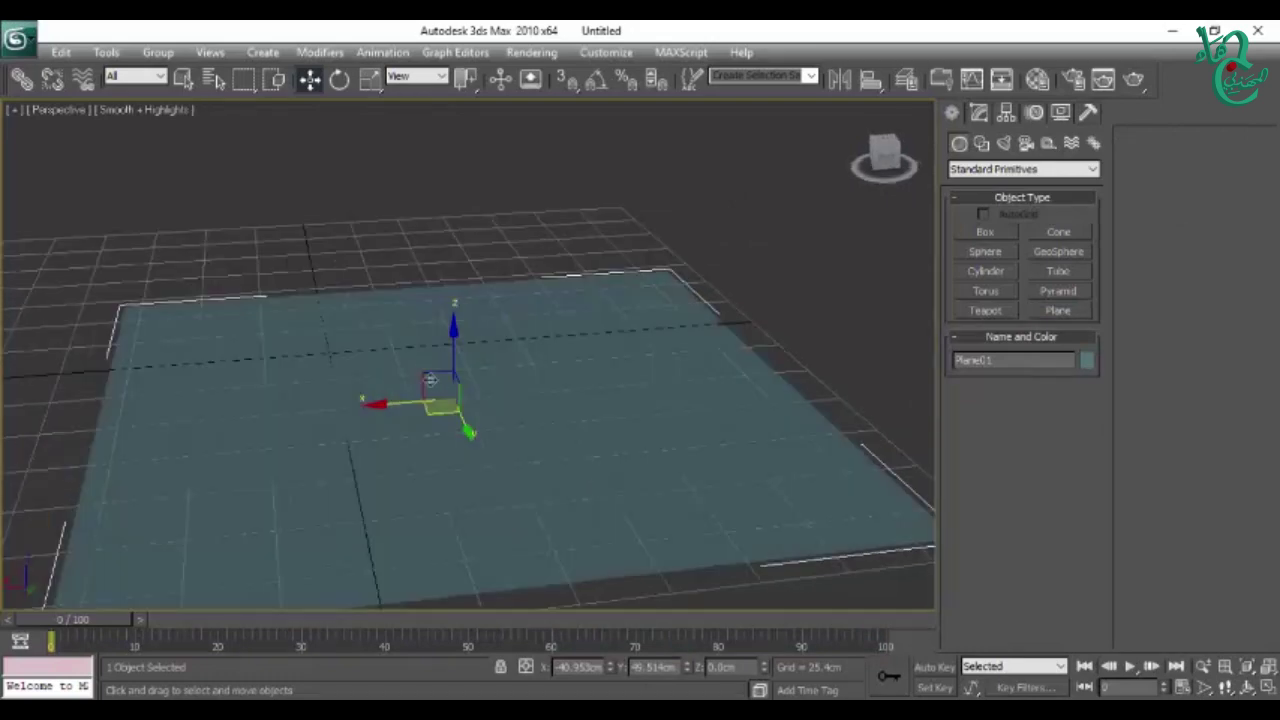
key(alt+x)
mouse_move(586, 409)
alt+middle_down()
mouse_move(517, 409)
mouse_move(594, 388)
alt+middle_up()
key(F4)
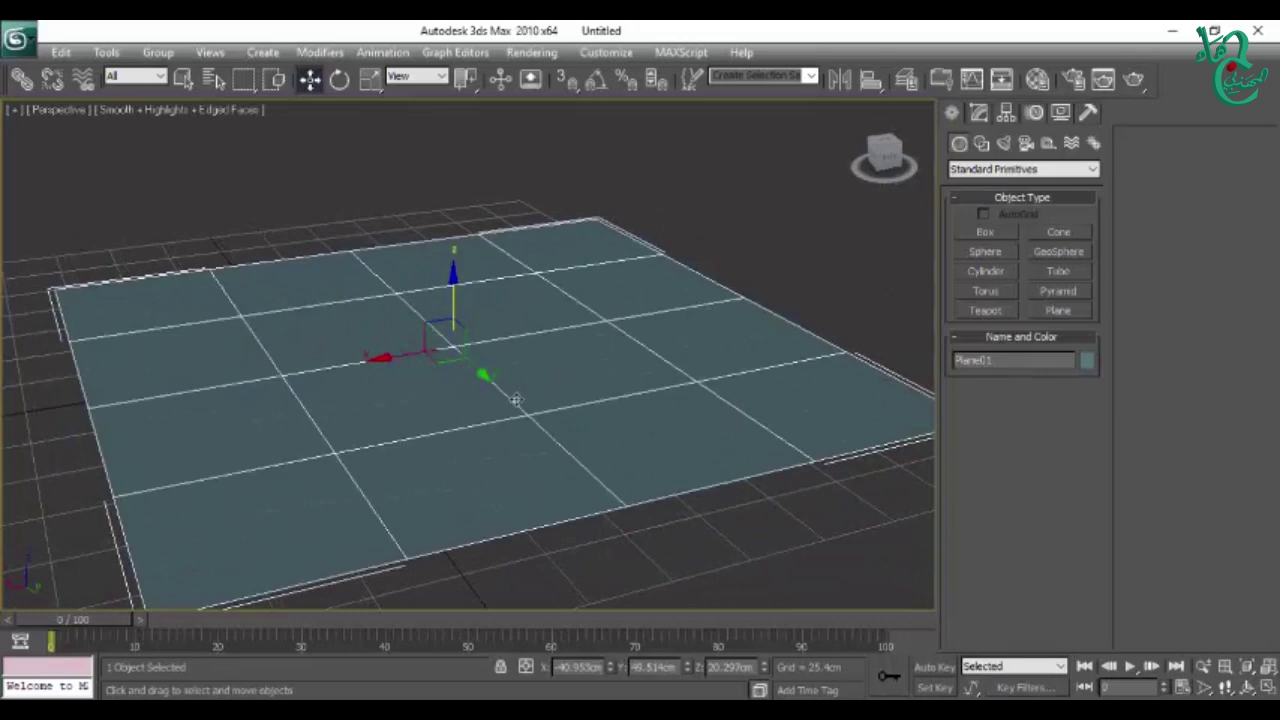
Step: Set the plane's Length Segs and Width Segs to 1
click(978, 114)
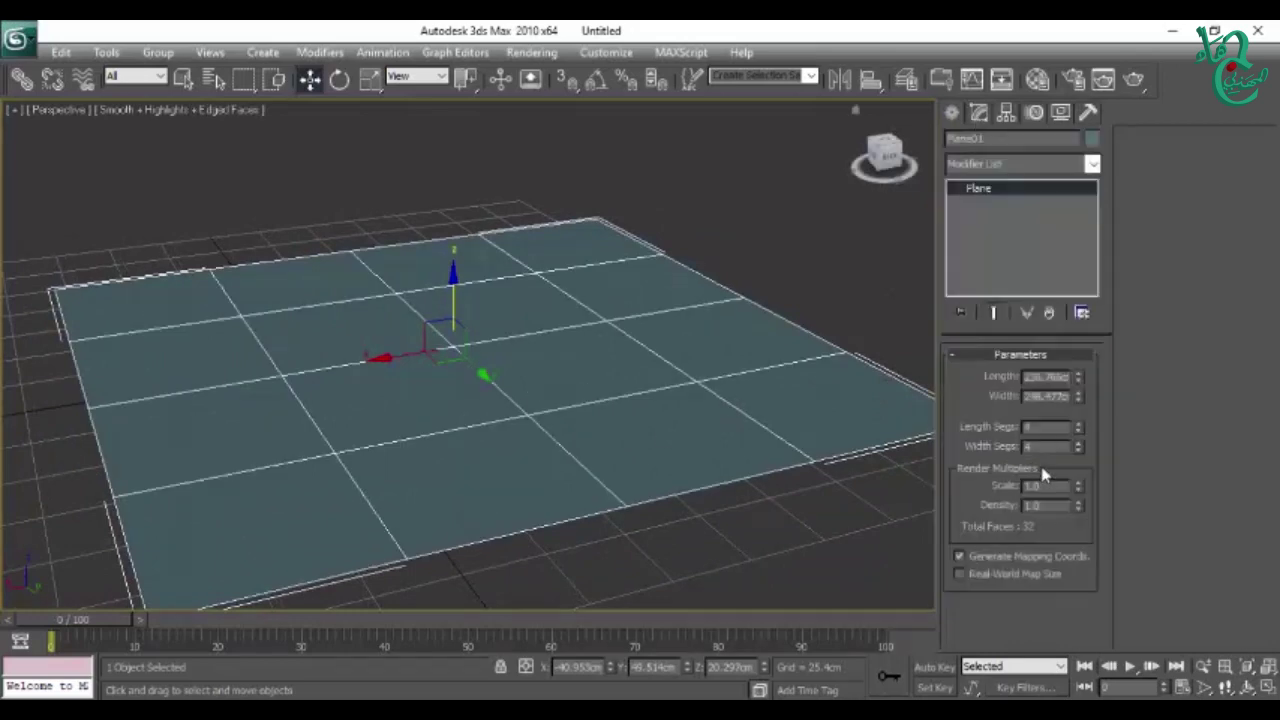
mouse_move(571, 406)
alt+middle_down()
mouse_move(514, 426)
mouse_move(537, 465)
alt+middle_up()
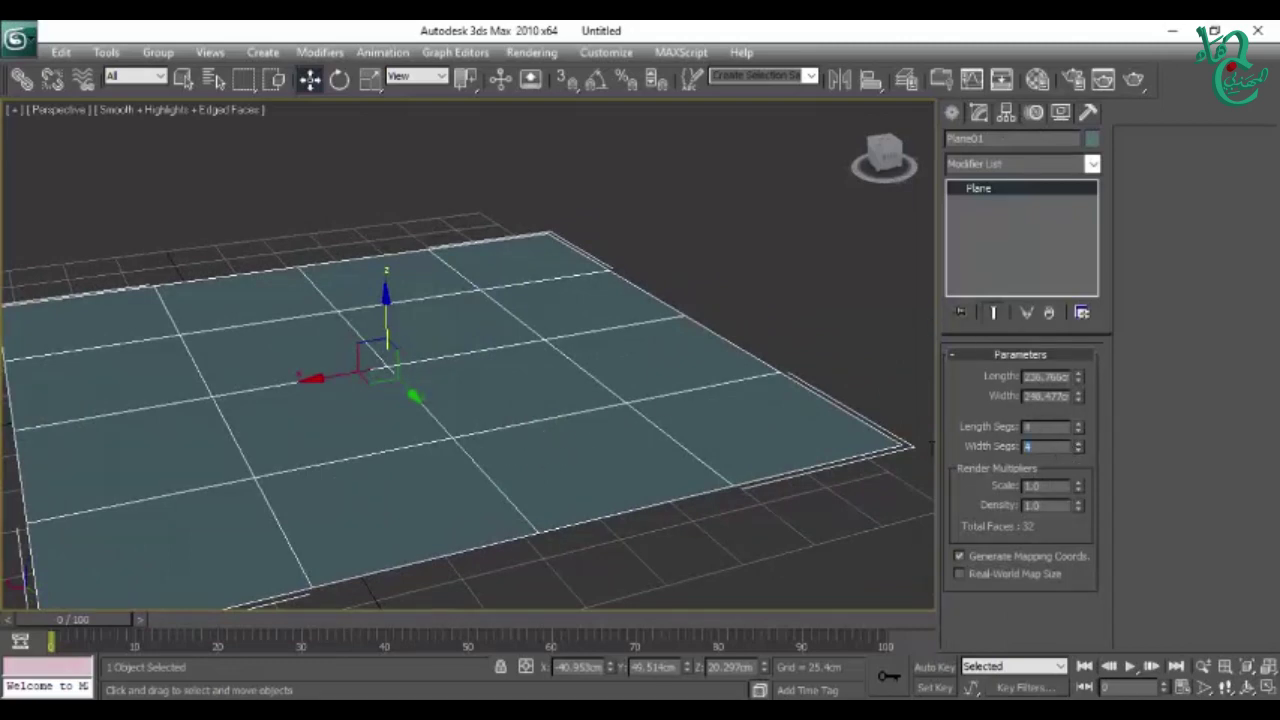
text(1)
key(Return)
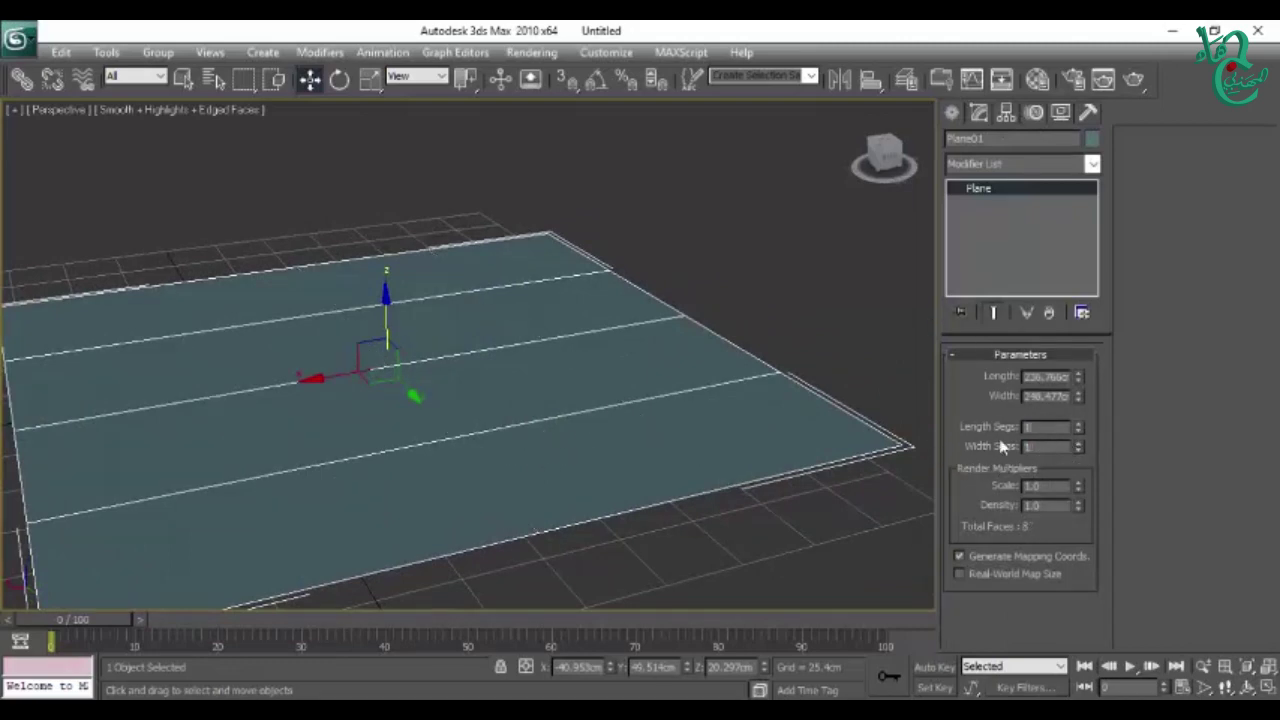
key(Return)
scroll(463, 401, down, 3)
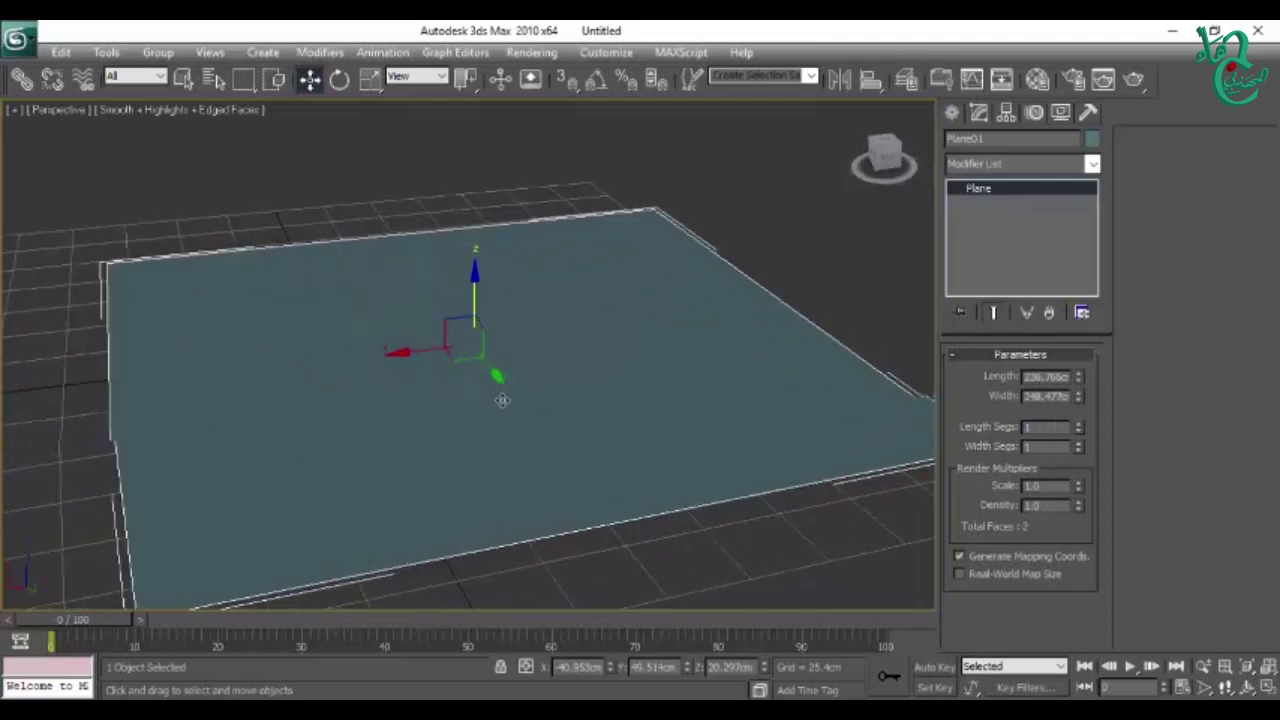
scroll(463, 401, down, 2)
click(1005, 163)
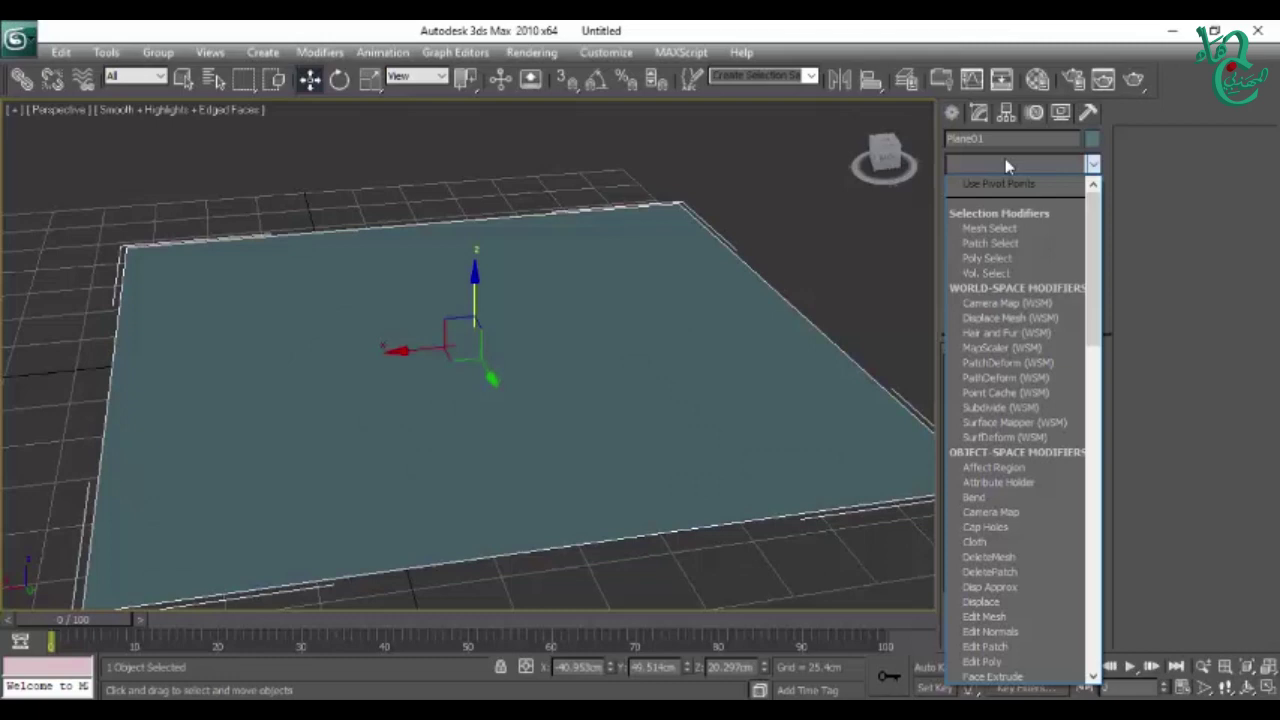
Step: Add a Wave modifier with raised Amplitude 1, then give the plane 2 length segments
key(w)
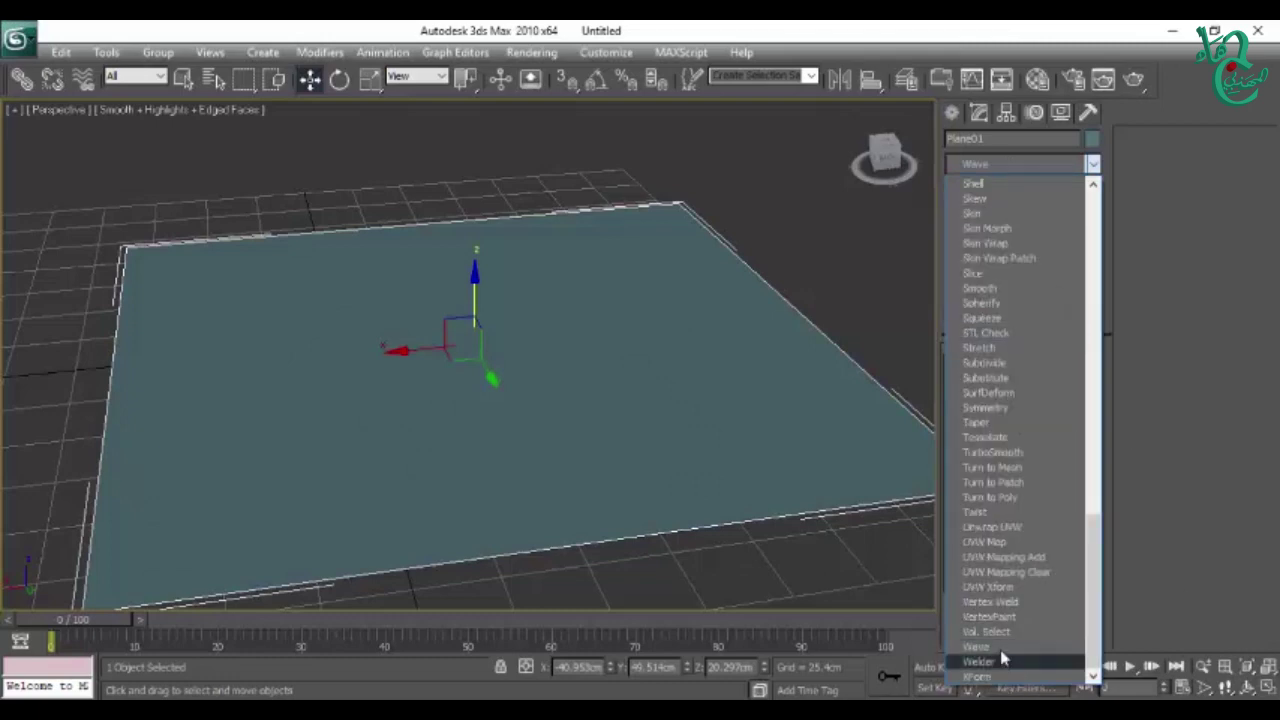
click(990, 647)
mouse_move(1078, 400)
mouse_down()
mouse_move(1079, 545)
mouse_move(1097, 410)
mouse_up()
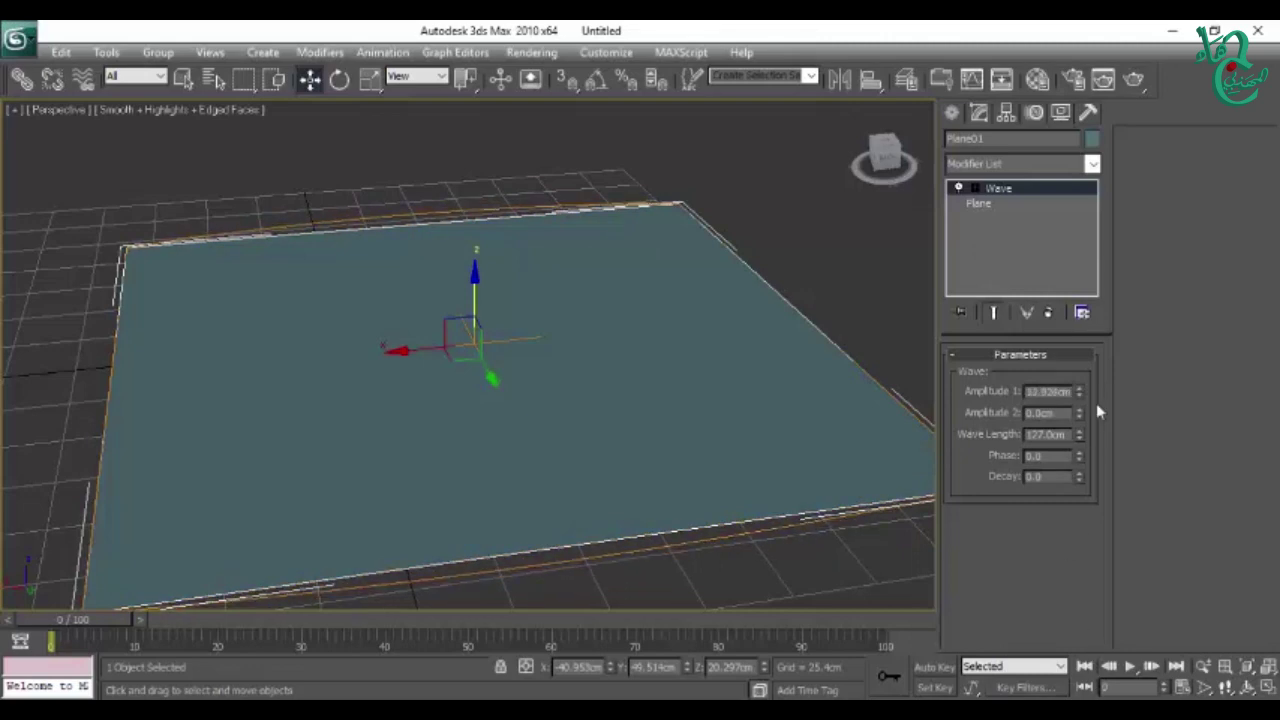
mouse_move(592, 478)
alt+middle_down()
mouse_move(590, 523)
mouse_move(662, 455)
alt+middle_up()
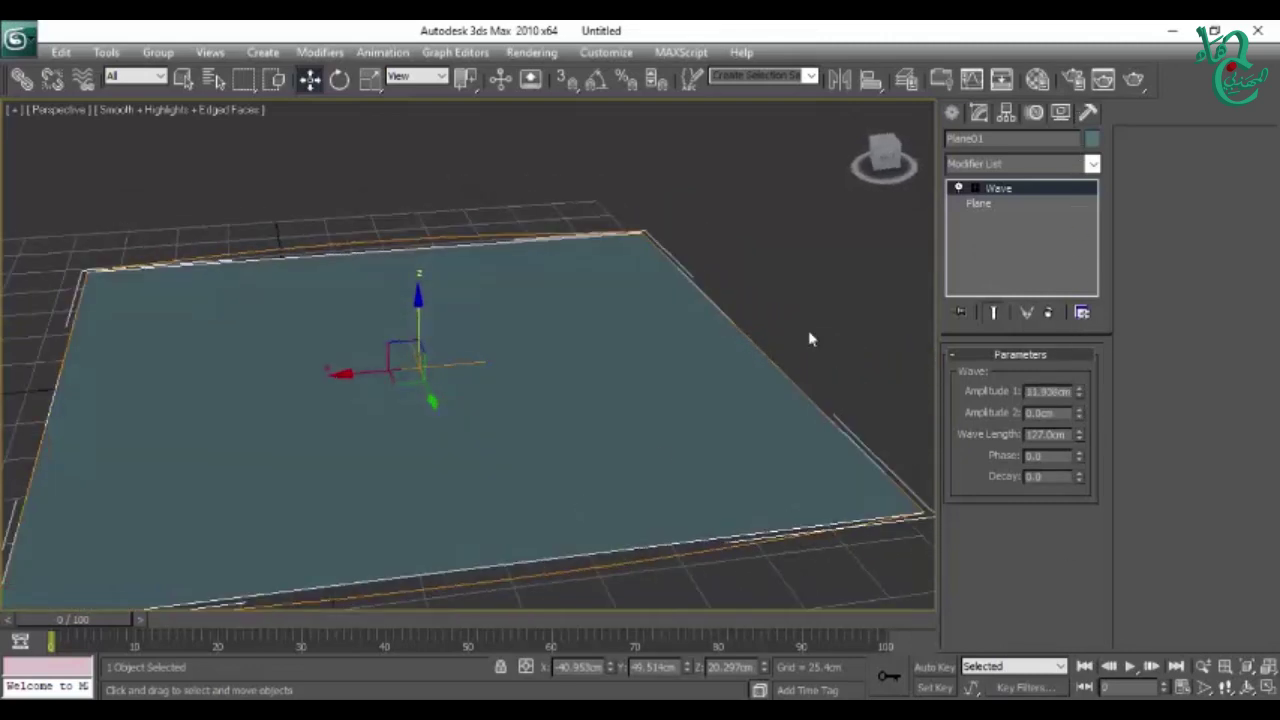
click(987, 205)
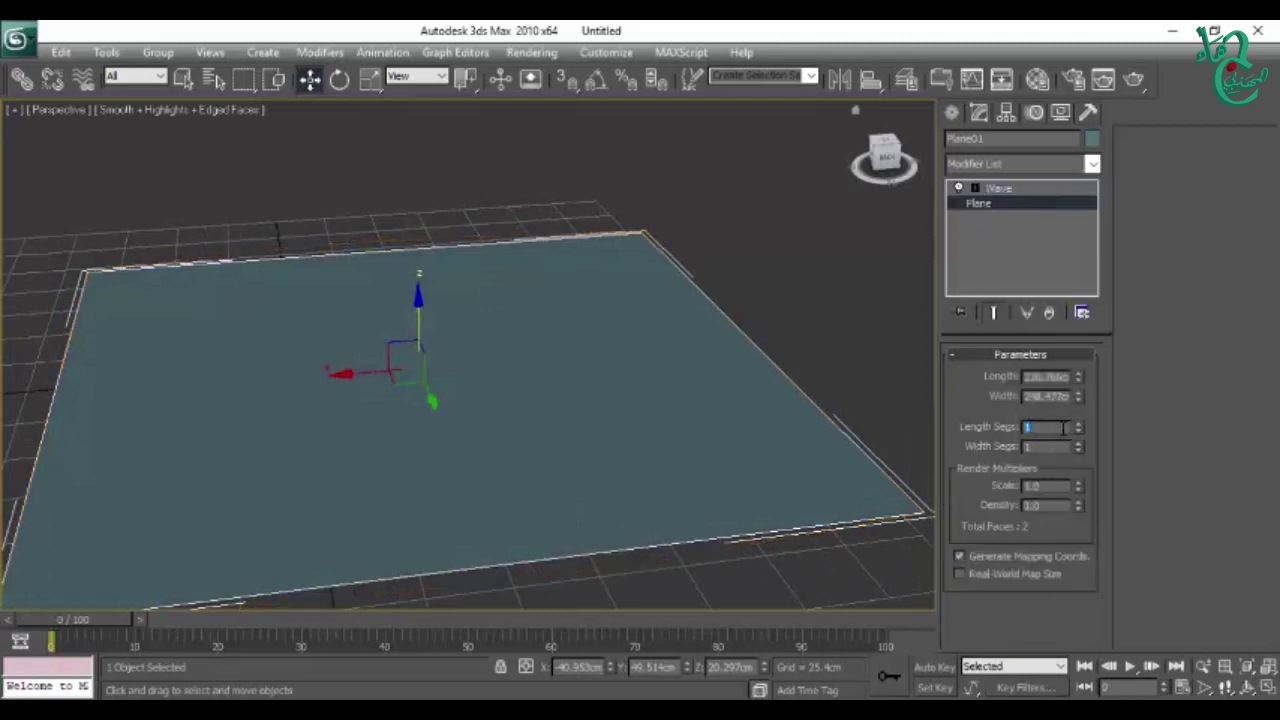
click(1079, 422)
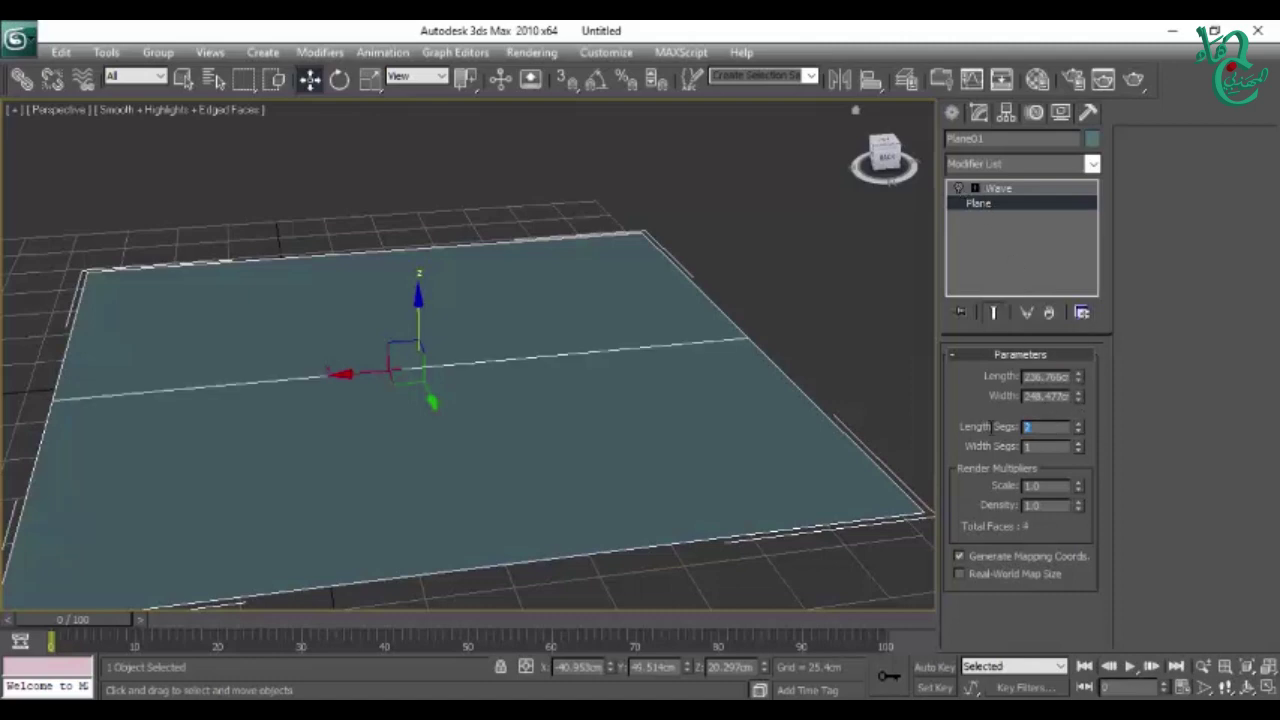
text(40)
Step: Subdivide the plane to 40 × 40 segments, select Wave in the stack, and turn off Edged Faces
key(Return)
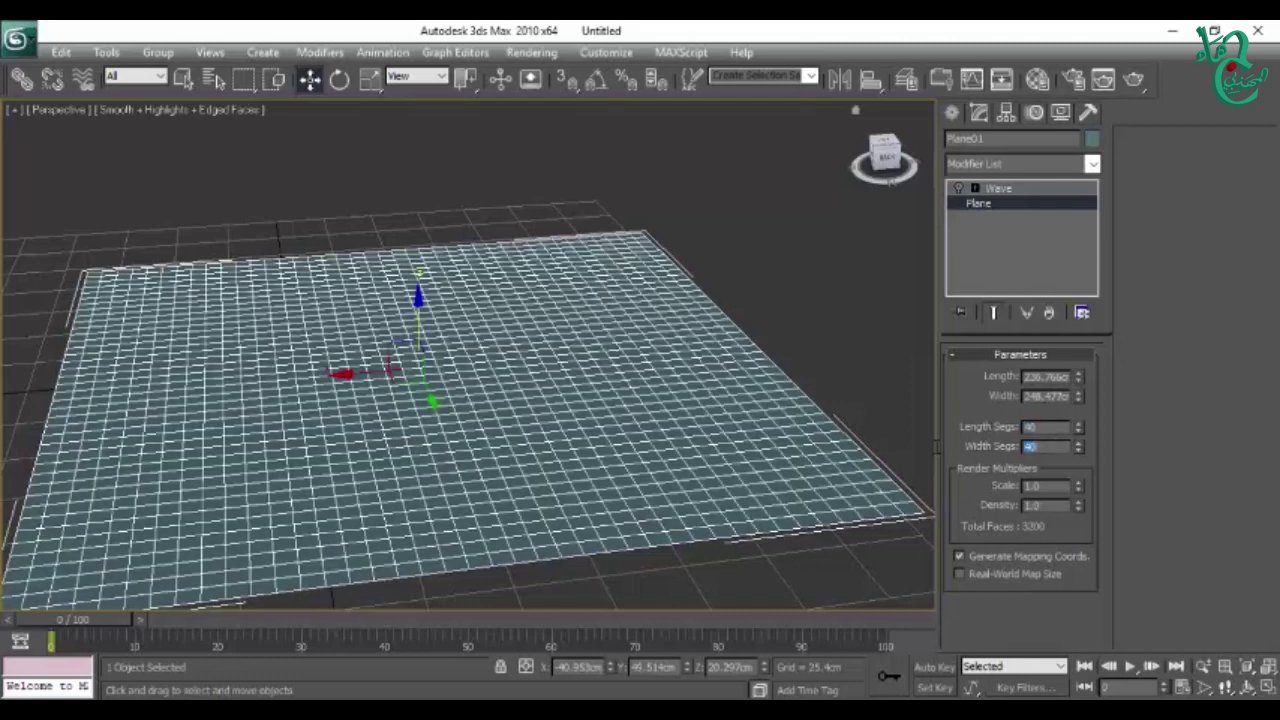
key(Return)
click(963, 190)
mouse_move(870, 300)
alt+middle_down()
mouse_move(569, 379)
mouse_move(579, 376)
mouse_move(537, 435)
alt+middle_up()
key(F4)
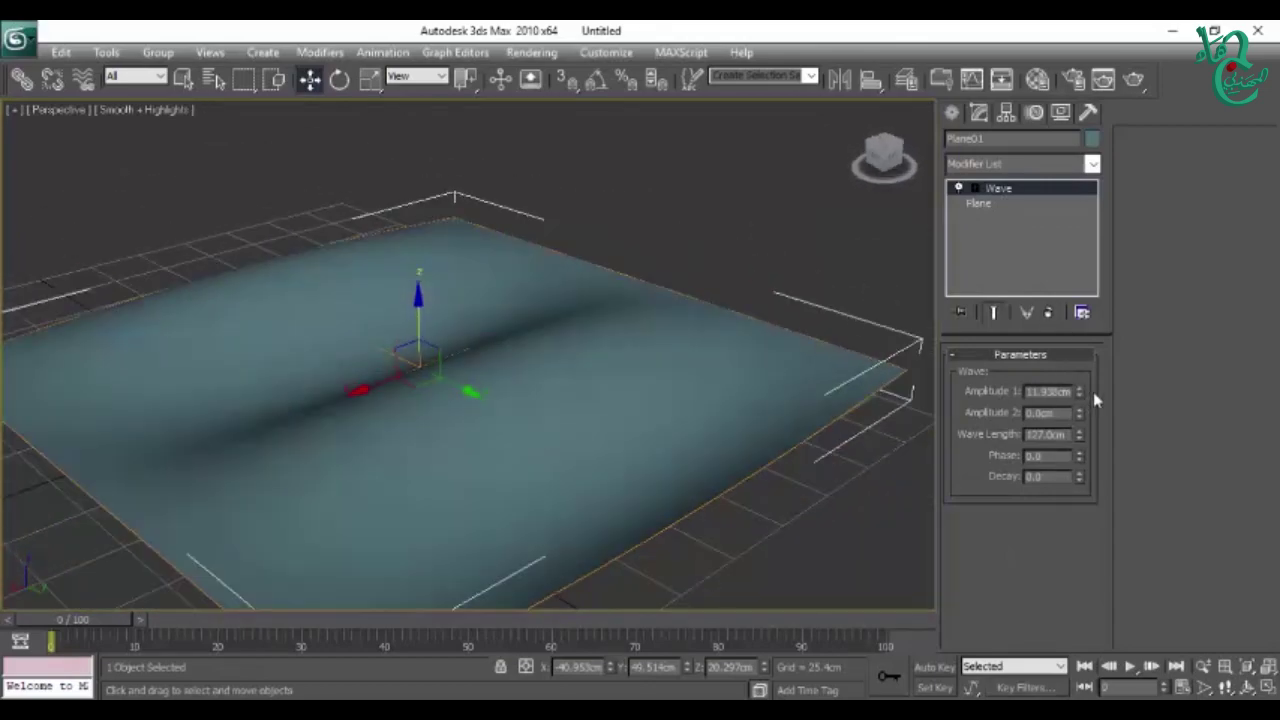
Step: Experiment with the wave's Amplitude 1, Amplitude 2 and Wave Length values
drag(1080, 391, 1092, 418)
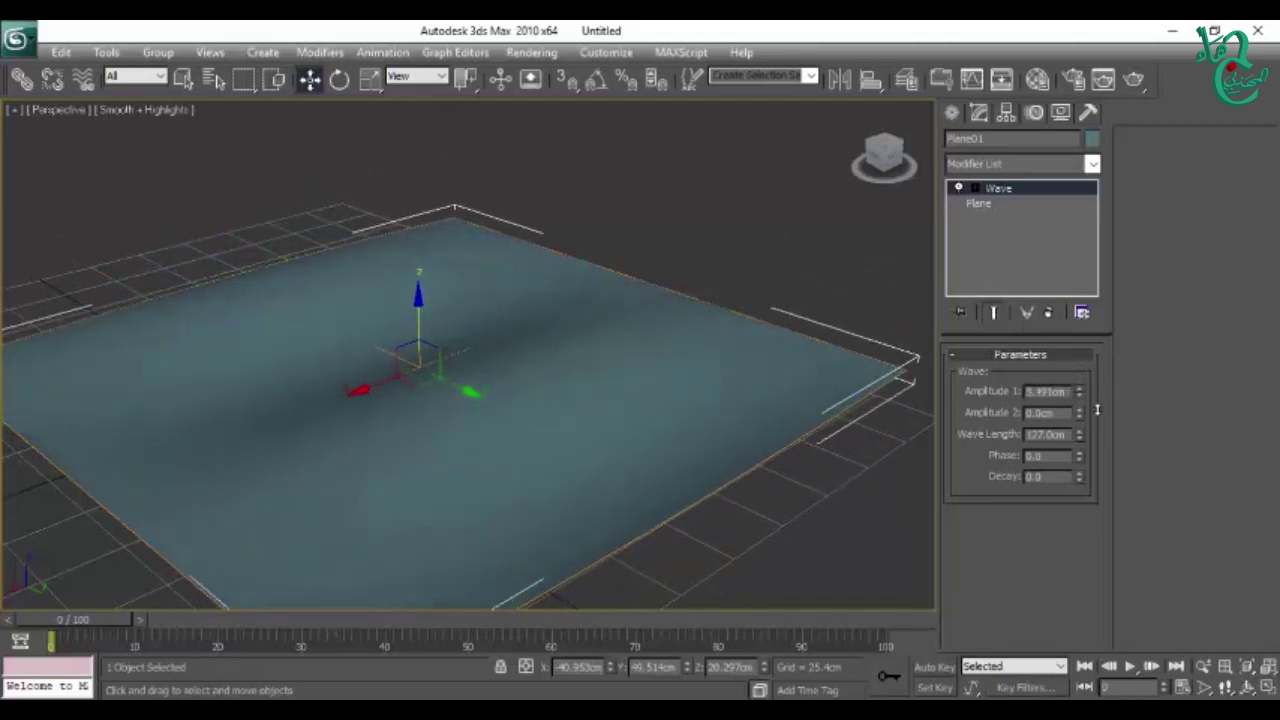
drag(1080, 418, 1080, 380)
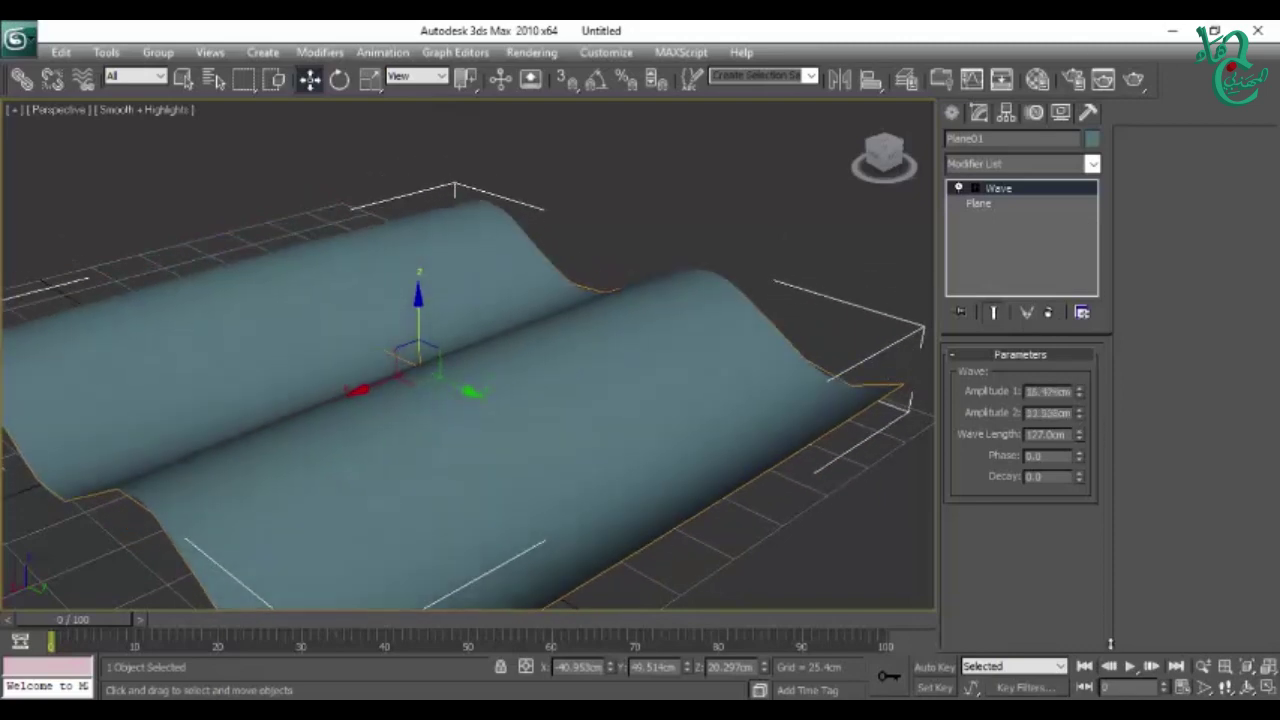
mouse_move(690, 400)
alt+middle_down()
mouse_move(702, 427)
mouse_move(543, 386)
mouse_move(571, 449)
mouse_move(620, 475)
alt+middle_up()
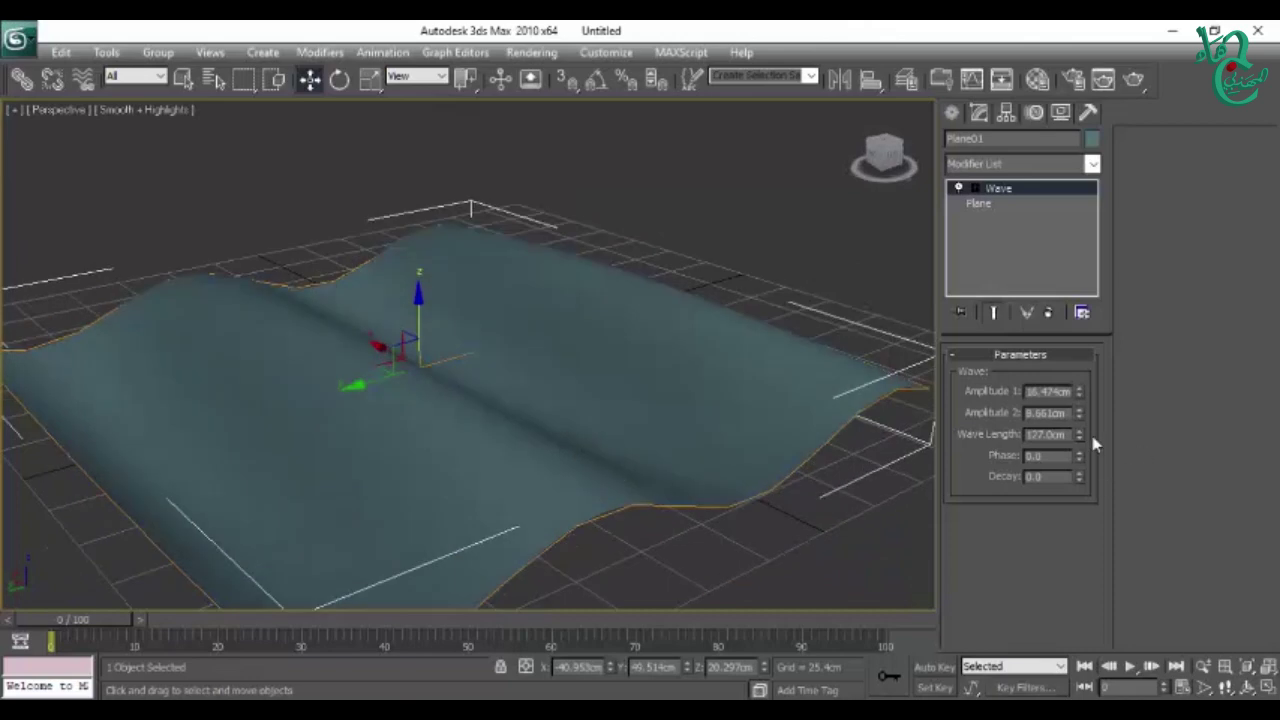
mouse_move(1081, 434)
mouse_down()
mouse_move(1122, 230)
mouse_move(1109, 555)
mouse_up()
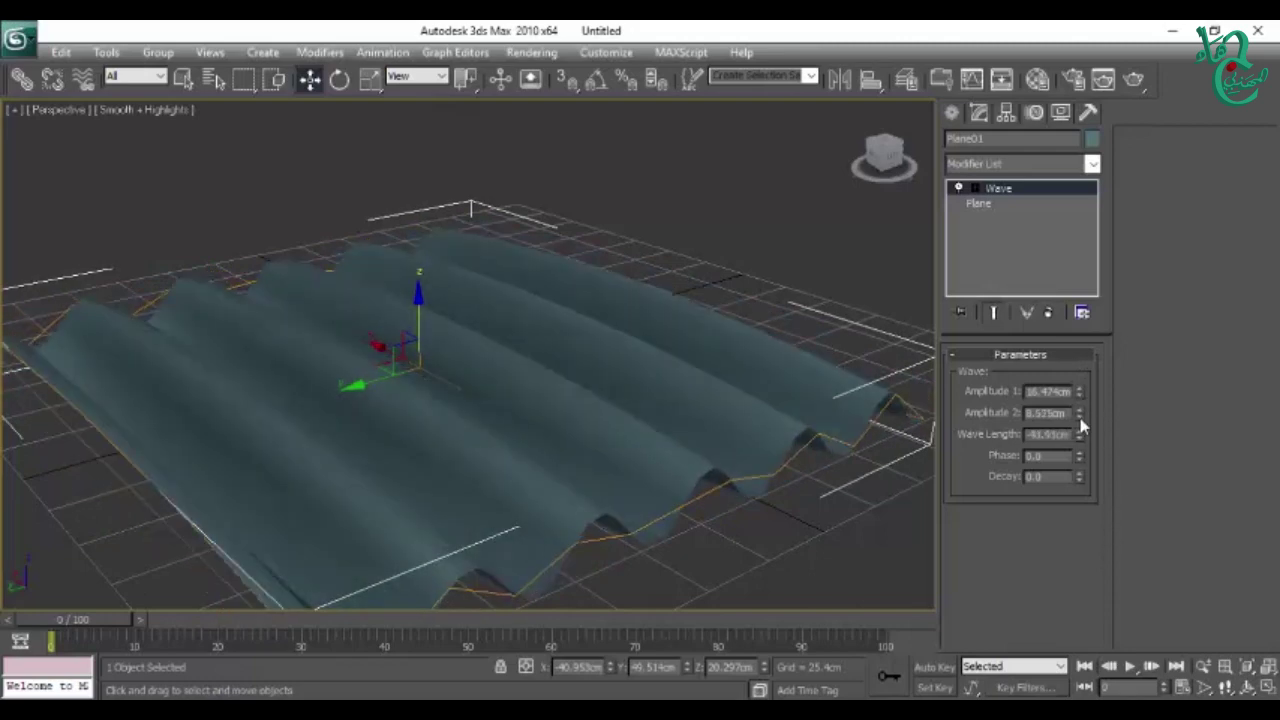
drag(1081, 426, 1067, 493)
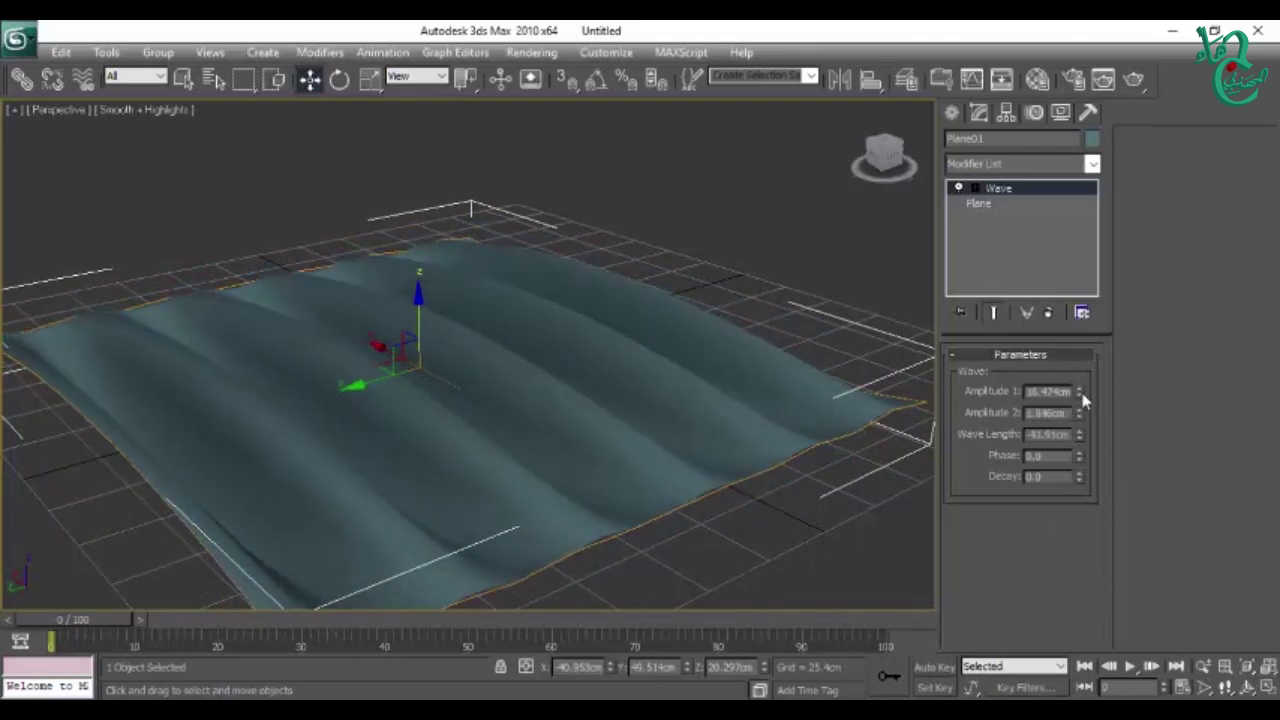
drag(1080, 393, 1077, 447)
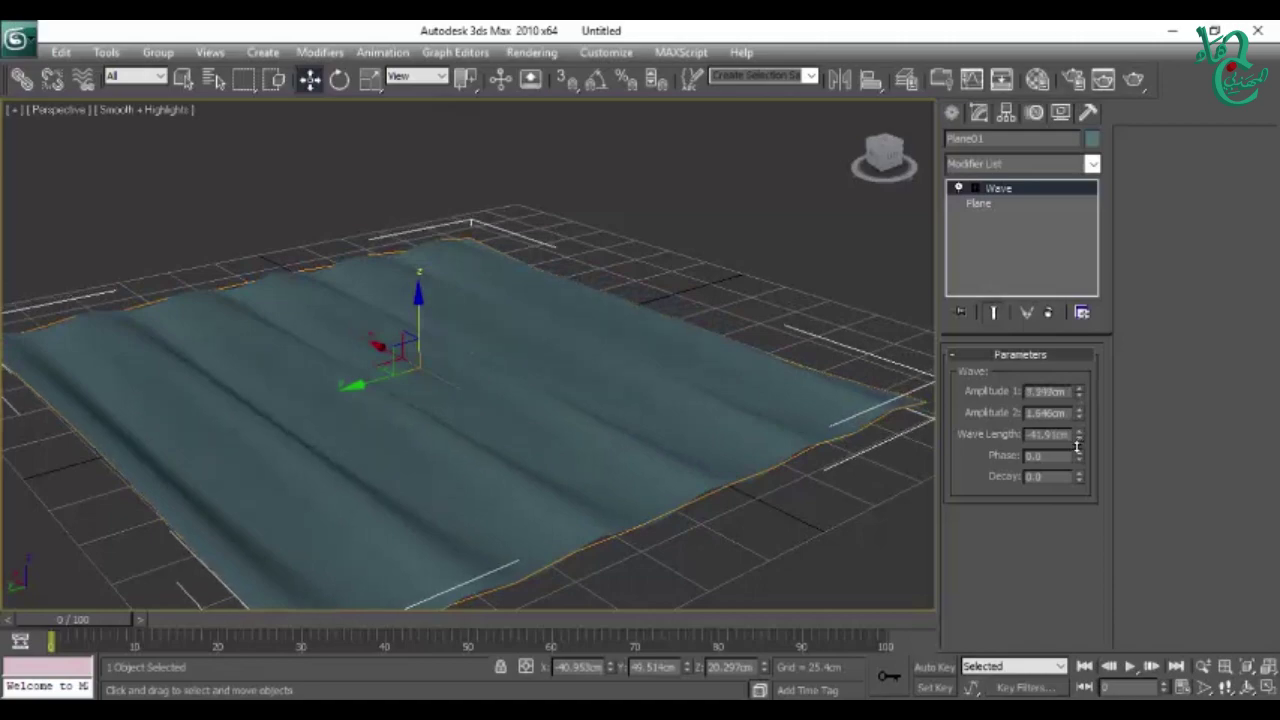
Step: View the plane from a low angle, set Phase to about 2.2, then delete the plane
mouse_move(580, 300)
alt+middle_down()
mouse_move(487, 361)
mouse_move(580, 397)
mouse_move(573, 429)
alt+middle_up()
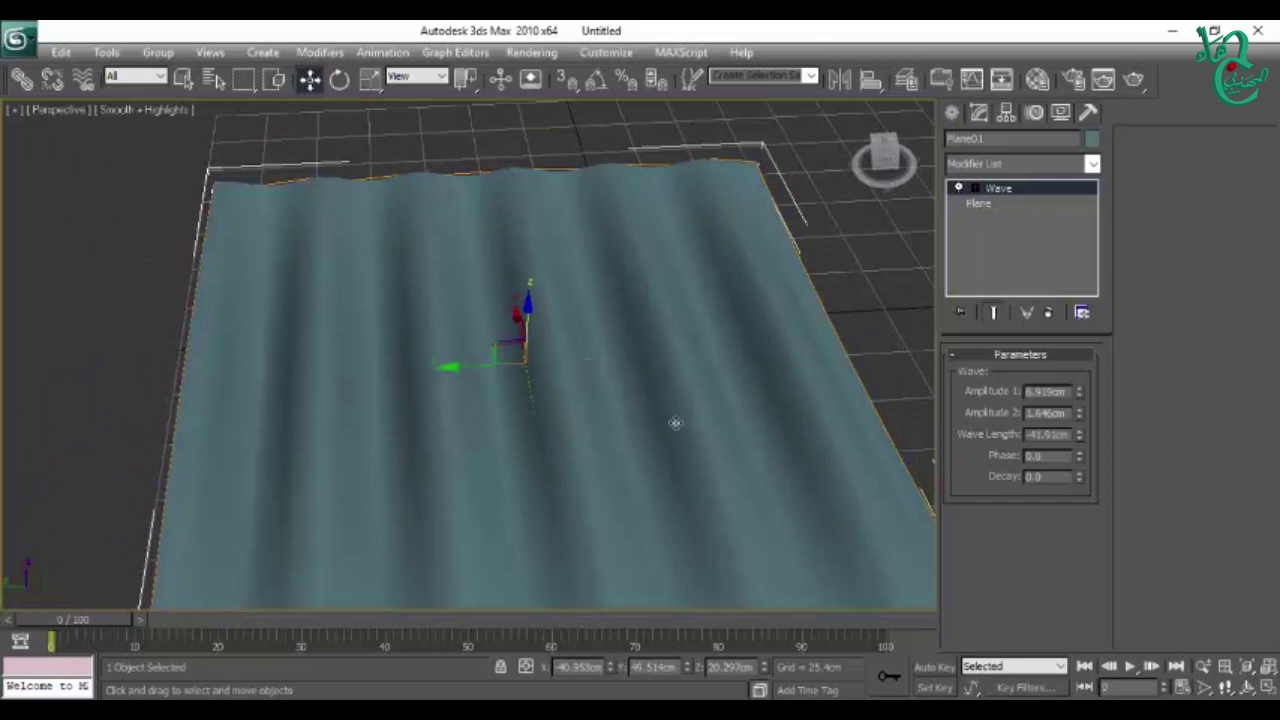
scroll(675, 423, down, 3)
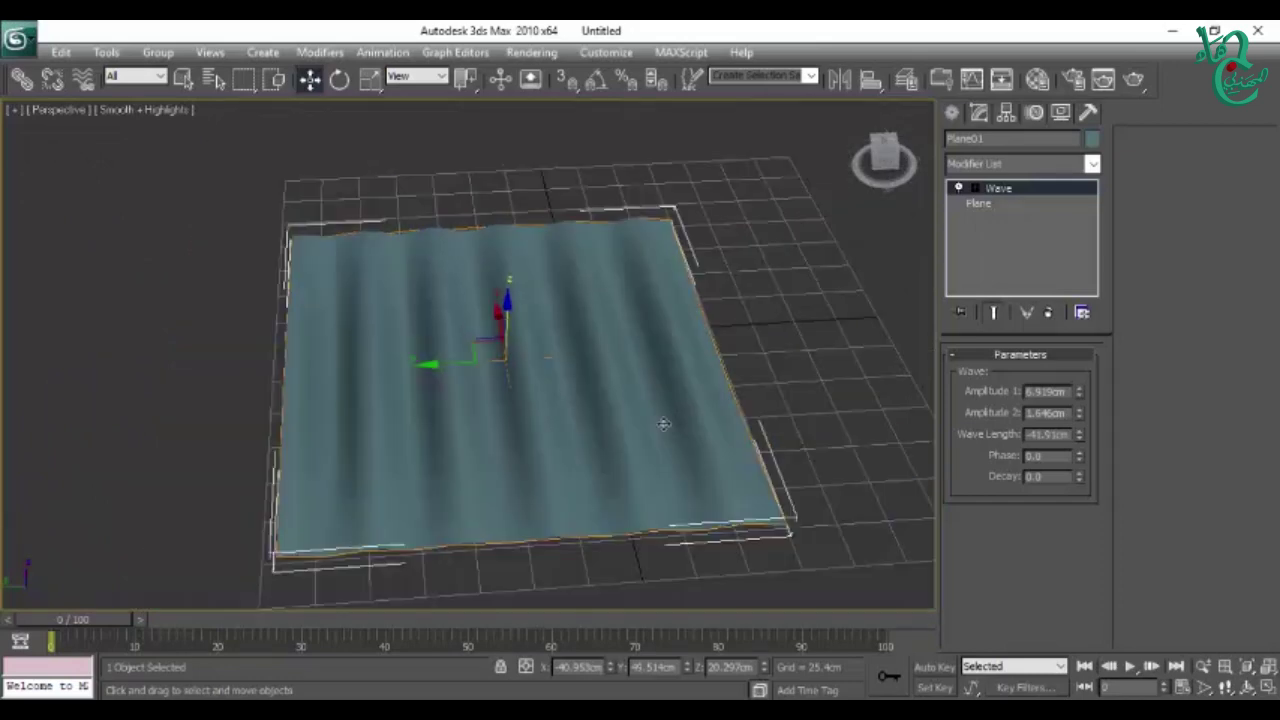
mouse_move(471, 437)
alt+middle_down()
mouse_move(494, 460)
mouse_move(520, 414)
mouse_move(500, 418)
mouse_move(580, 391)
mouse_move(525, 436)
alt+middle_up()
mouse_move(683, 427)
alt+middle_down()
mouse_move(554, 446)
mouse_move(577, 400)
mouse_move(614, 409)
mouse_move(500, 376)
alt+middle_up()
alt+middle_drag(620, 450, 654, 423)
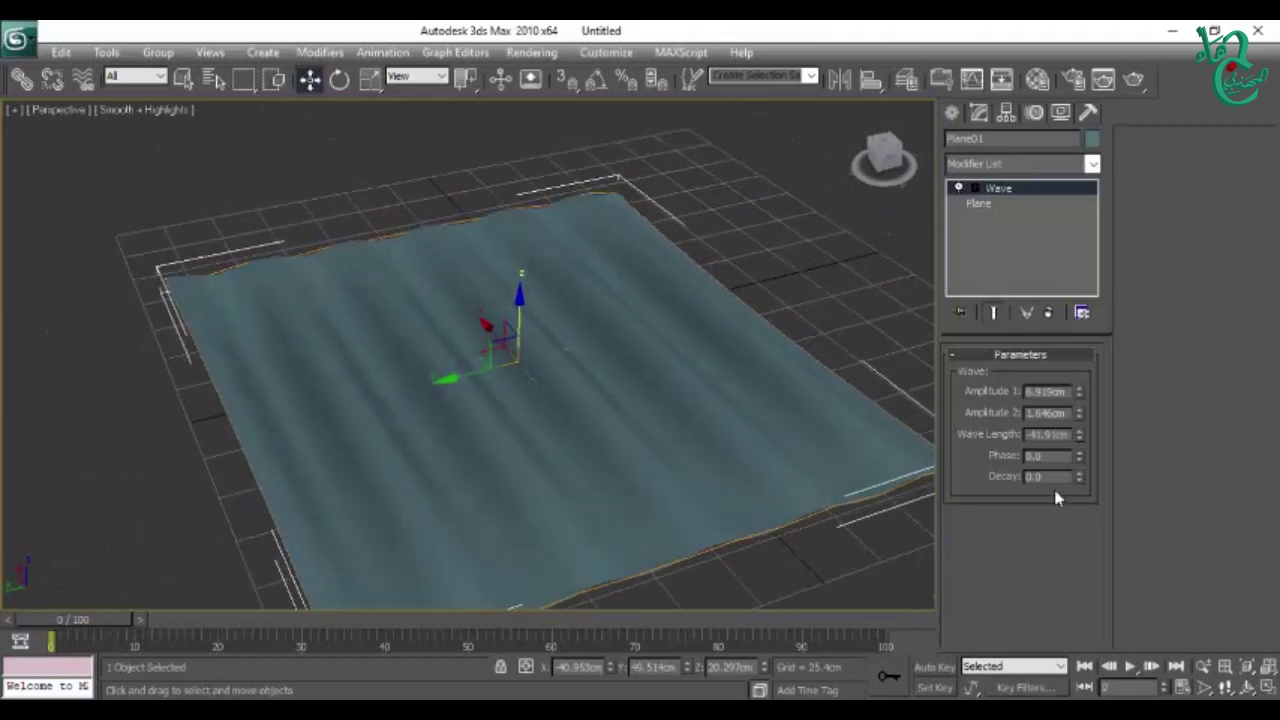
drag(1080, 458, 1085, 408)
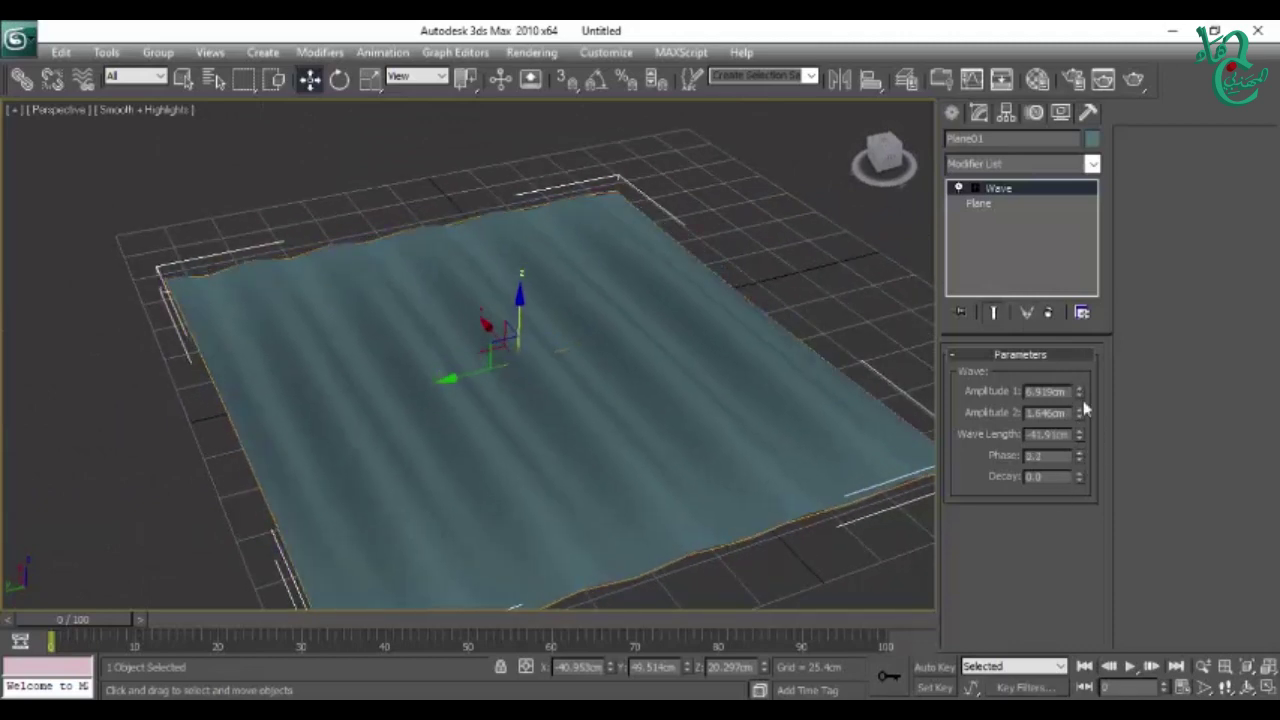
key(Delete)
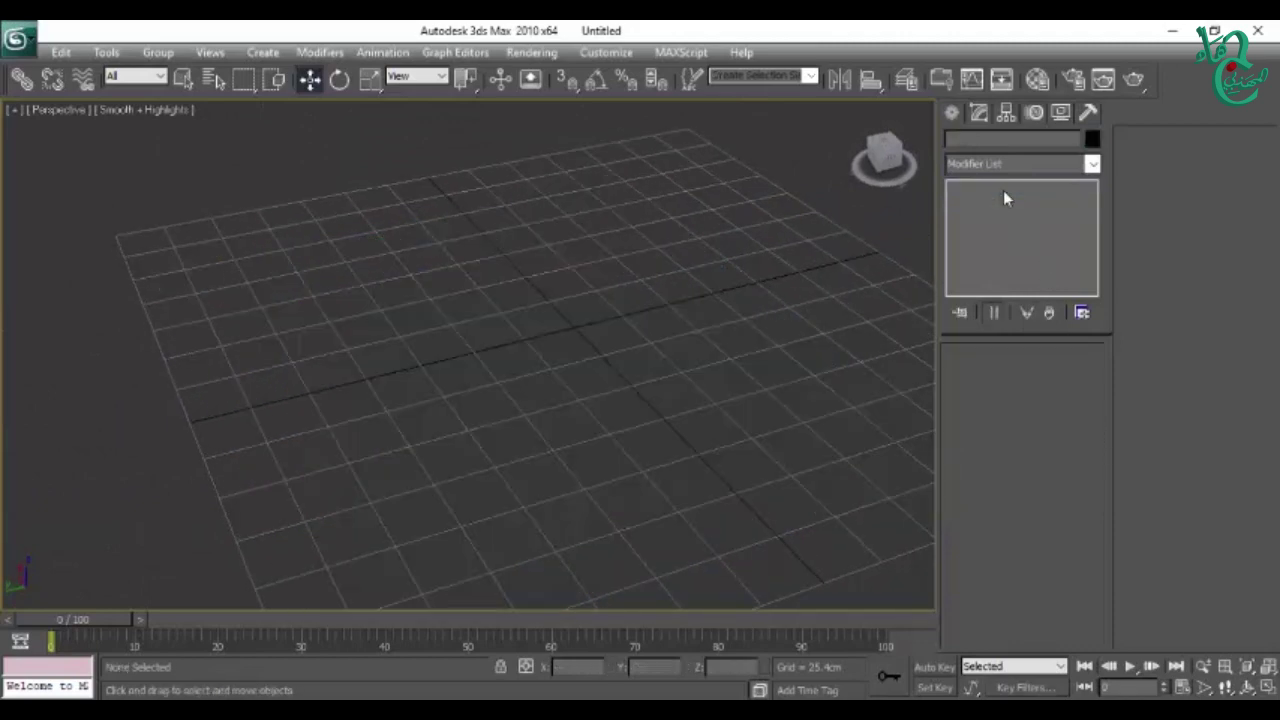
Step: Browse the available deformer modifiers in the Modifiers menu
scroll(595, 380, down, 5)
scroll(630, 383, up, 7)
scroll(580, 409, down, 4)
click(320, 52)
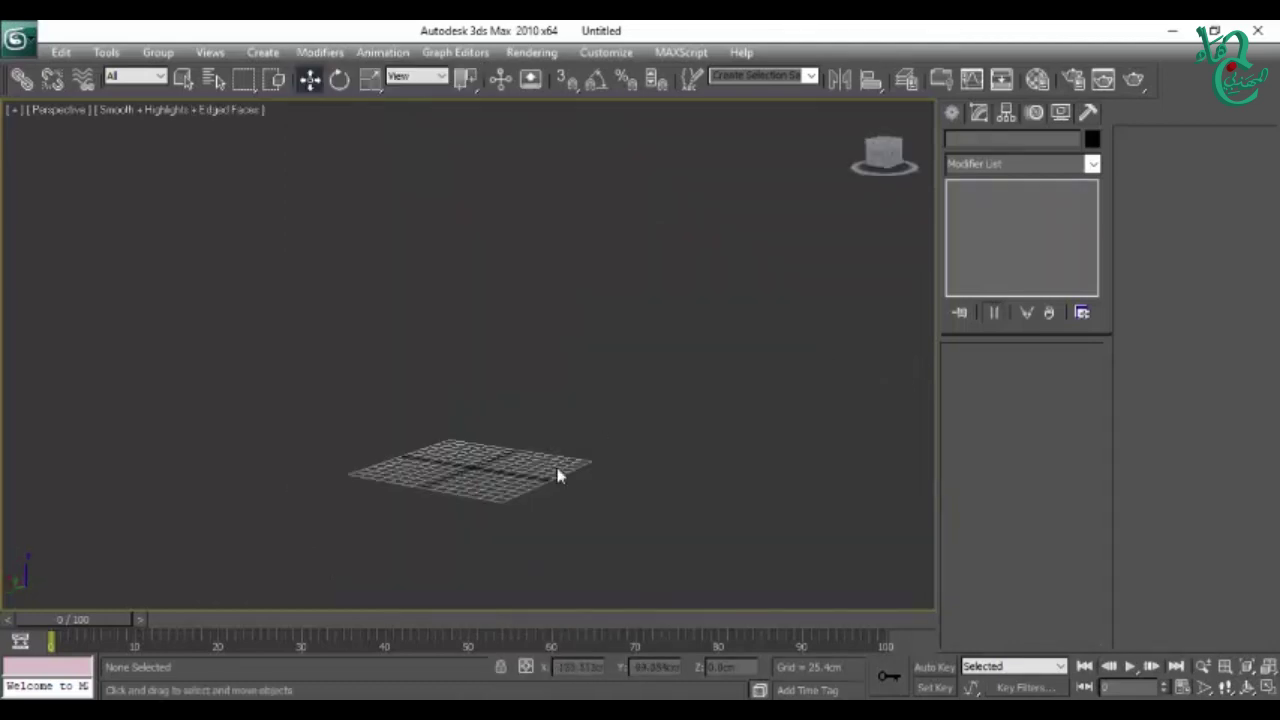
scroll(552, 470, up, 2)
scroll(552, 480, up, 2)
scroll(577, 446, up, 3)
scroll(670, 440, up, 2)
scroll(660, 415, up, 2)
scroll(605, 450, up, 2)
scroll(605, 452, up, 2)
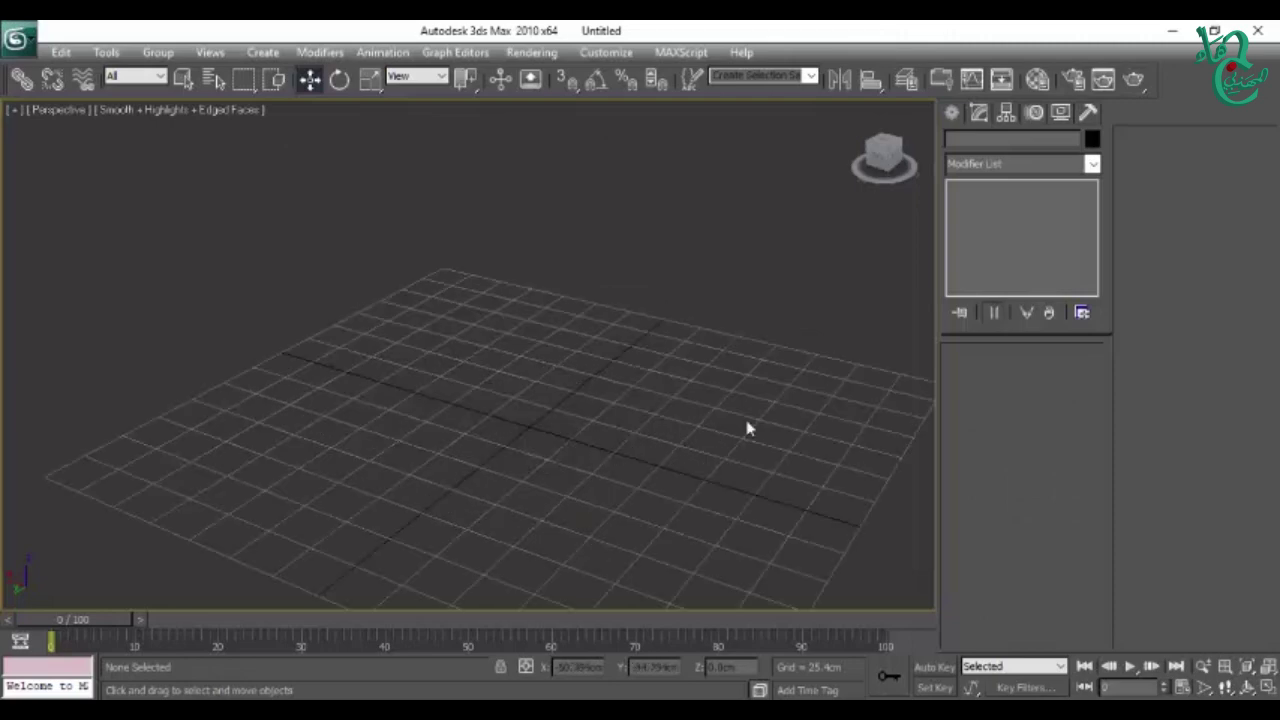
Step: Show the Create panel's Geometry options and open its category list
click(952, 115)
click(958, 144)
click(1000, 169)
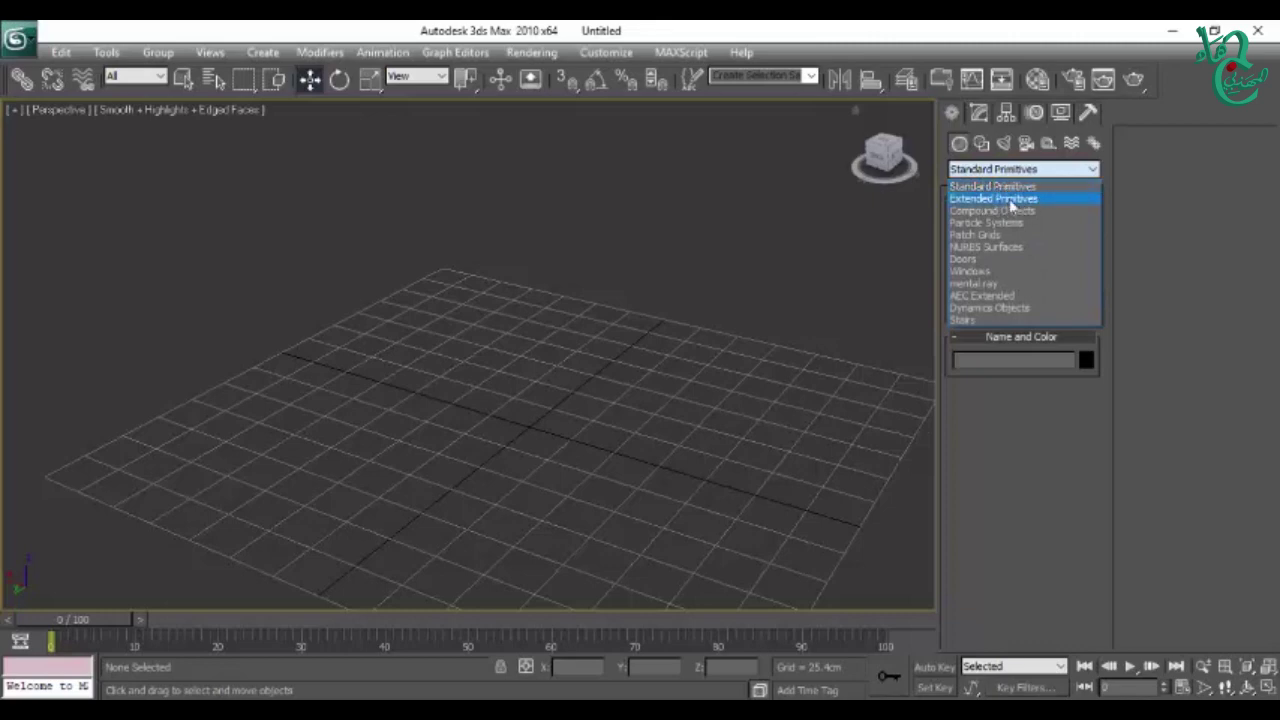
Step: Create a 94.618 × 169.309 × 22.484 cm ChamferBox with 16.133 cm fillet from Extended Primitives
click(1012, 204)
click(991, 250)
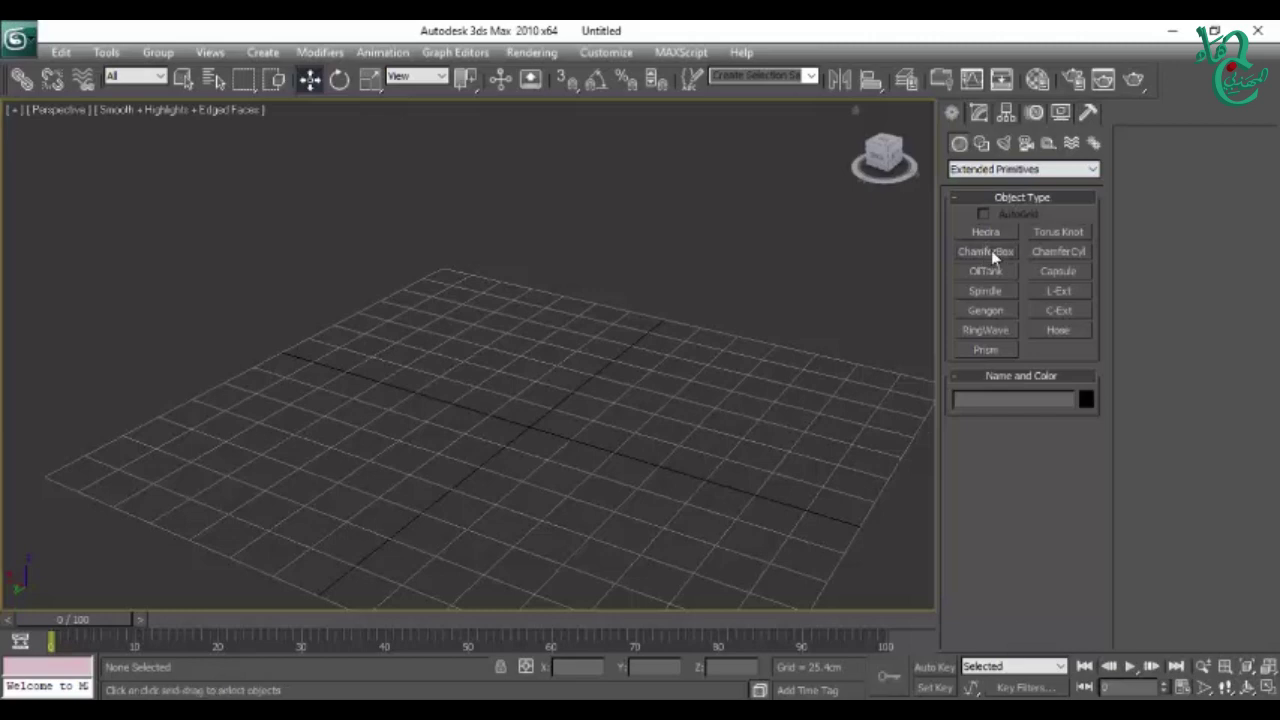
scroll(614, 420, down, 1)
drag(460, 402, 690, 565)
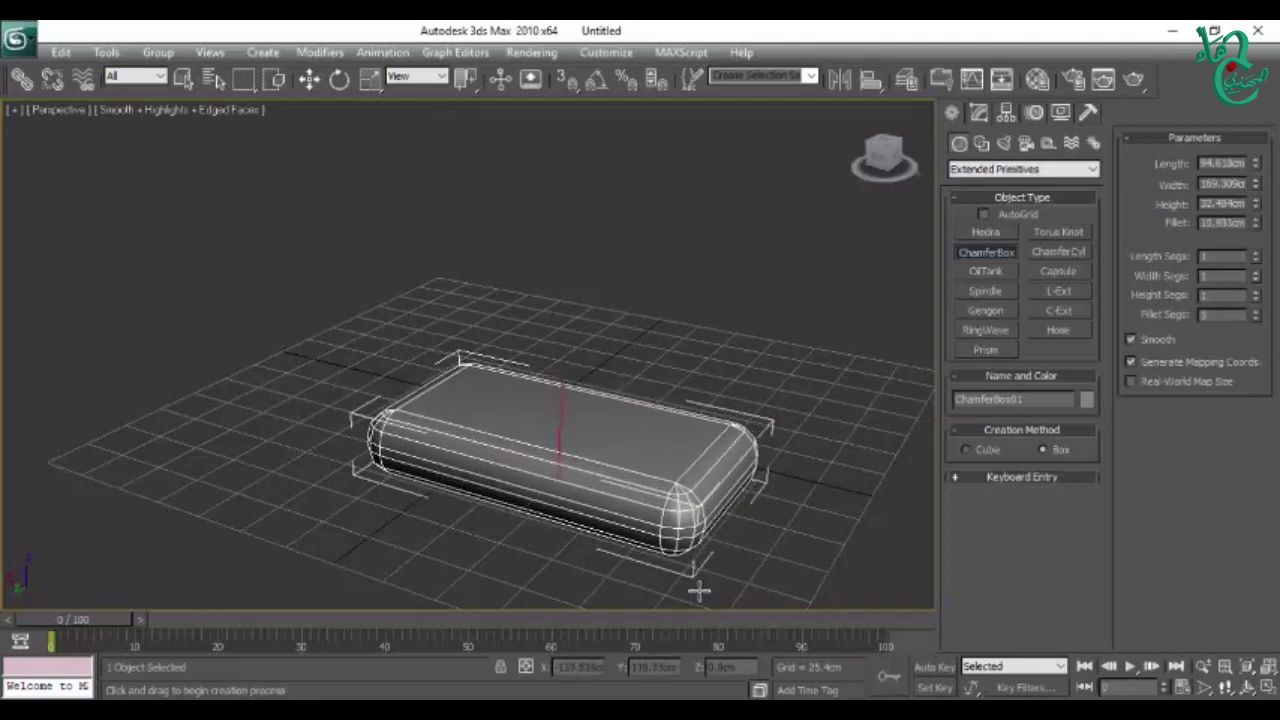
alt+middle_drag(705, 626, 632, 488)
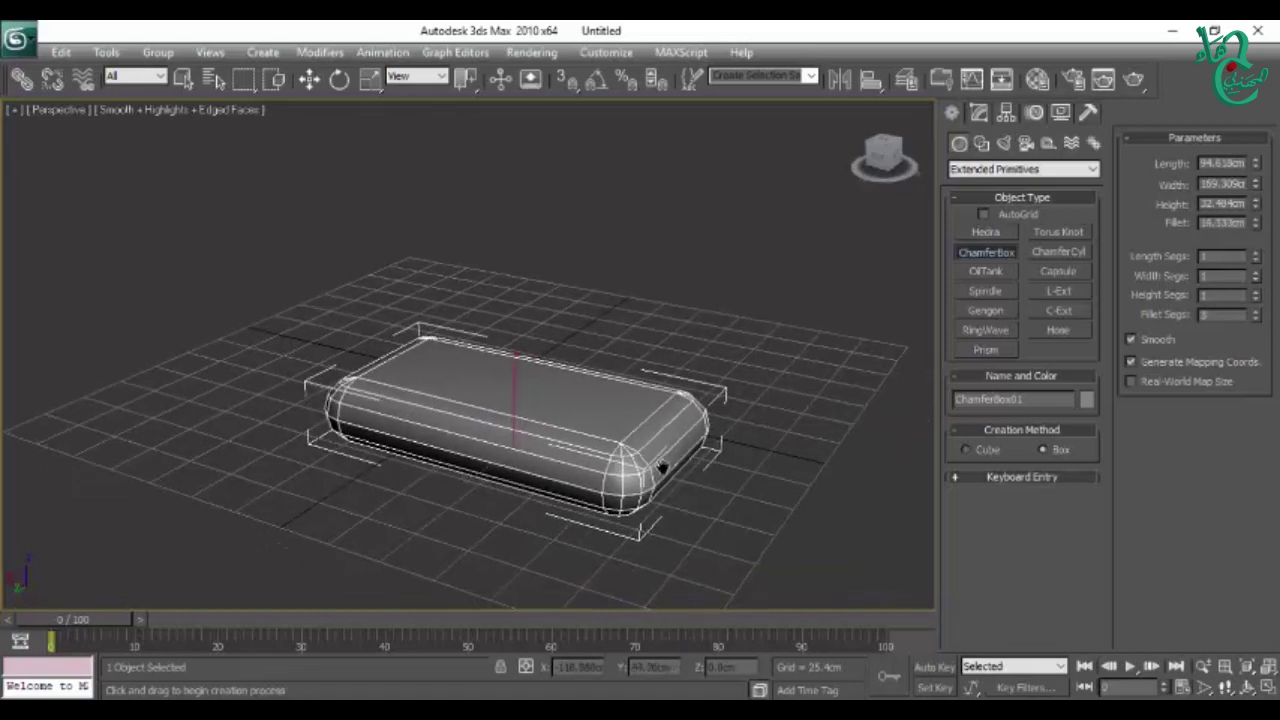
alt+middle_drag(632, 488, 707, 436)
click(1059, 252)
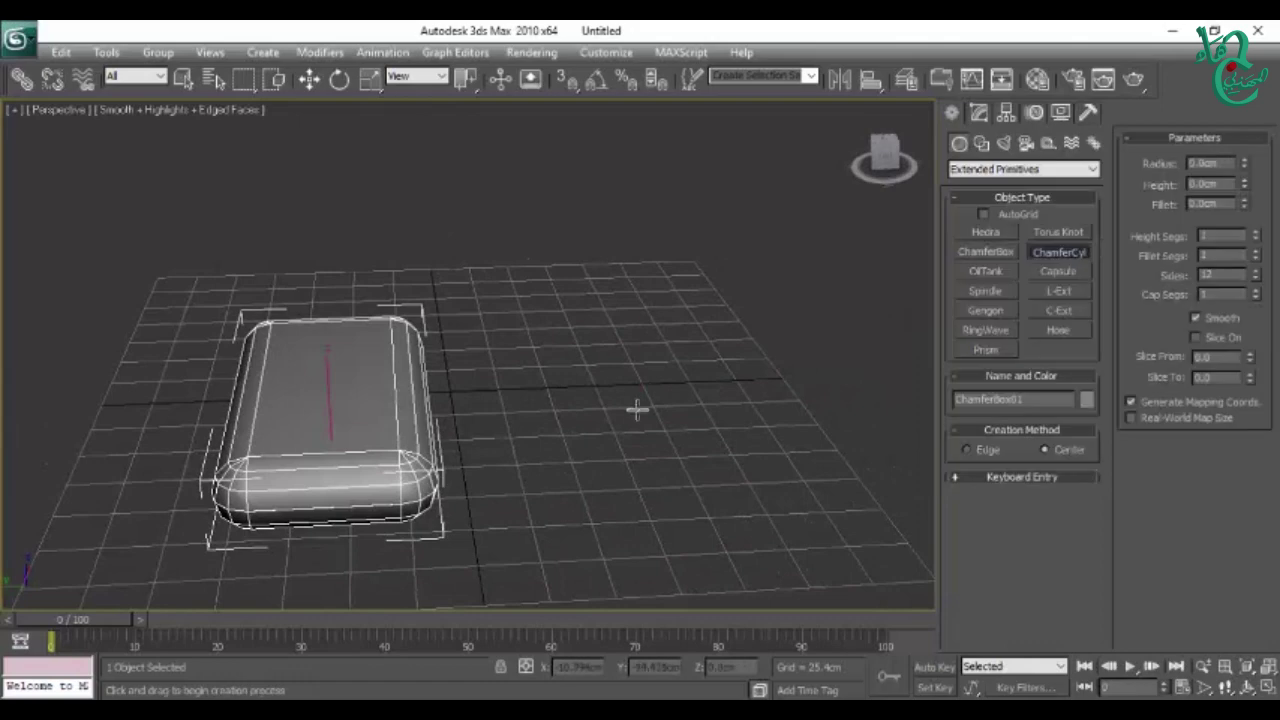
Step: Draw a chamfer cylinder beside the box with fillet about 36.9, height about 80.3, and more height and fillet segments
drag(634, 400, 757, 488)
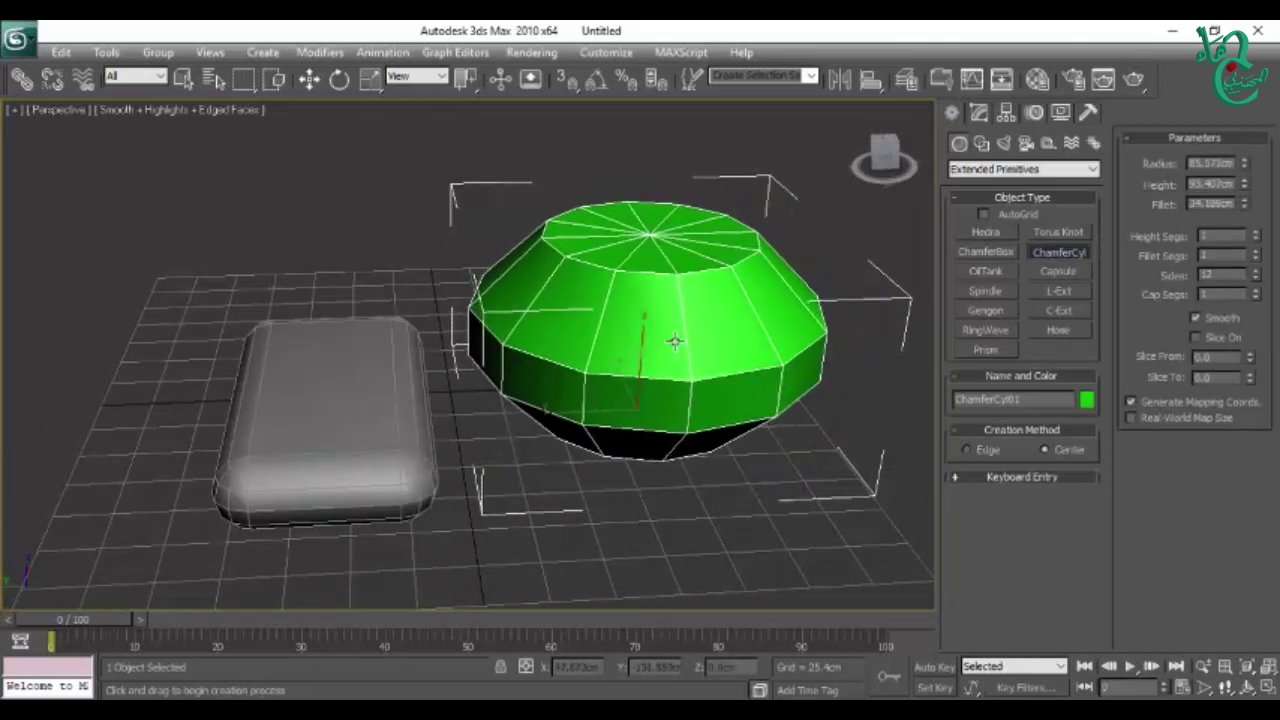
click(655, 179)
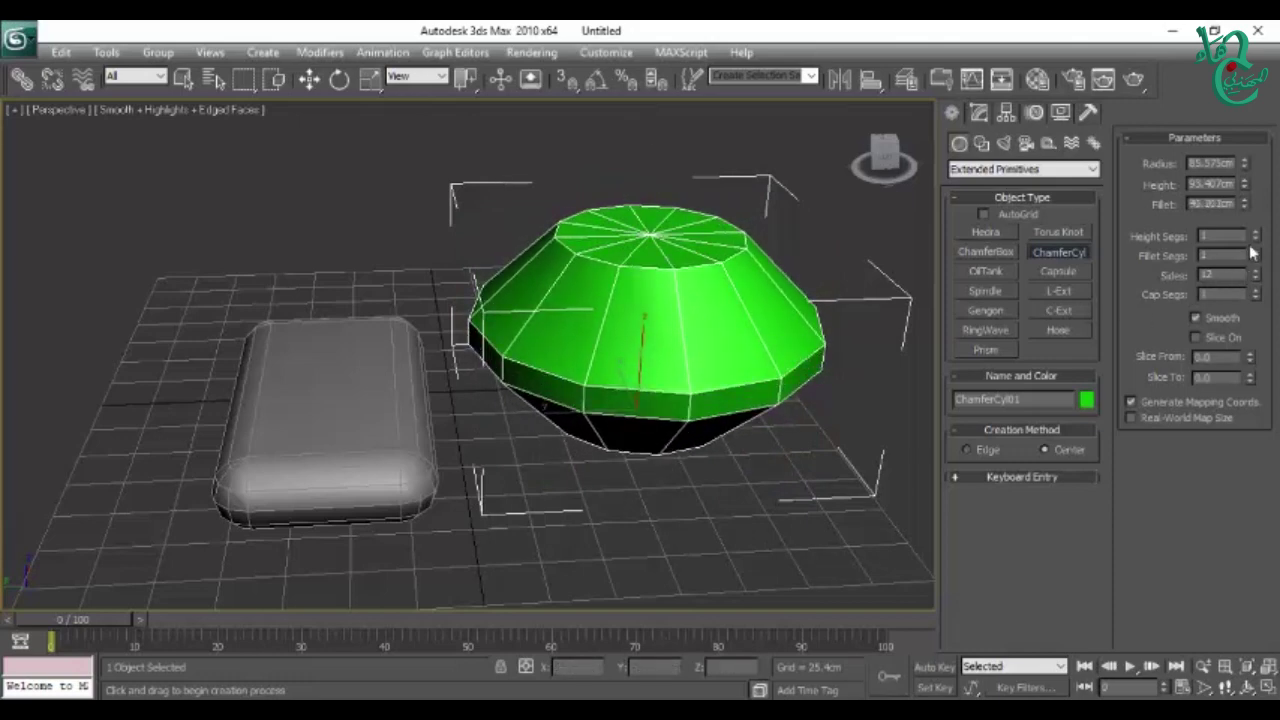
drag(1245, 205, 1245, 210)
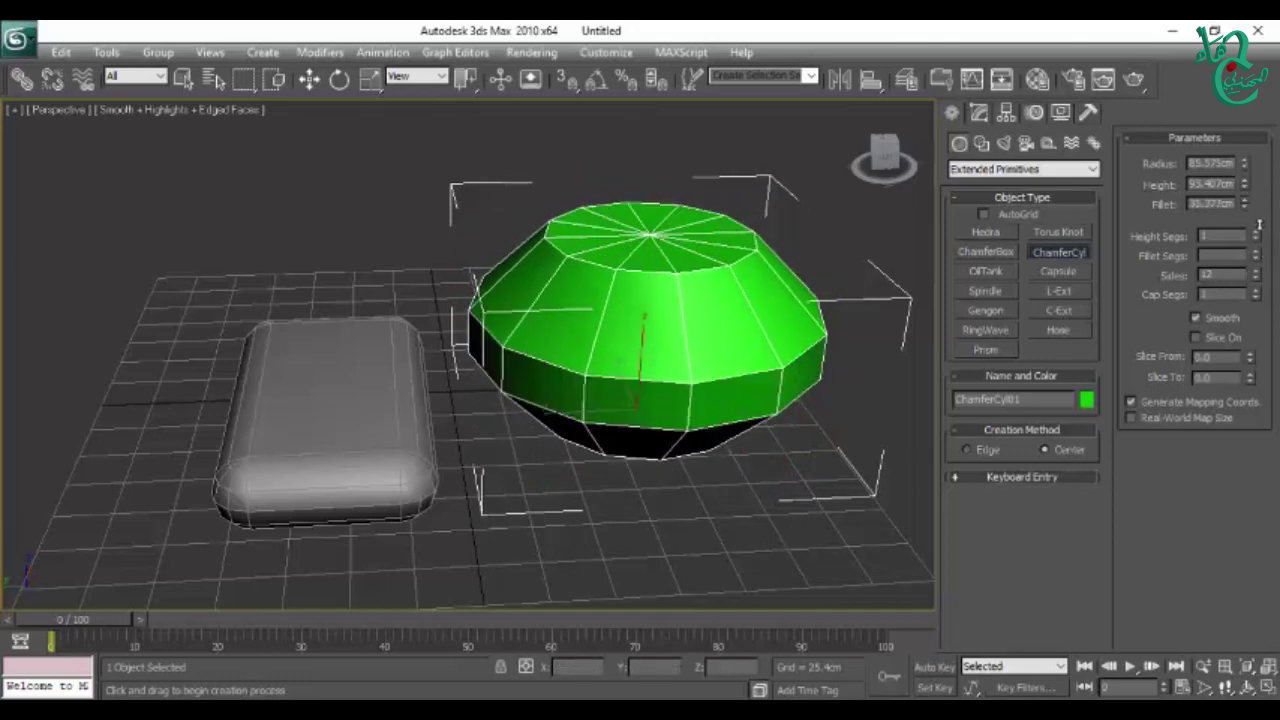
drag(1247, 184, 1245, 196)
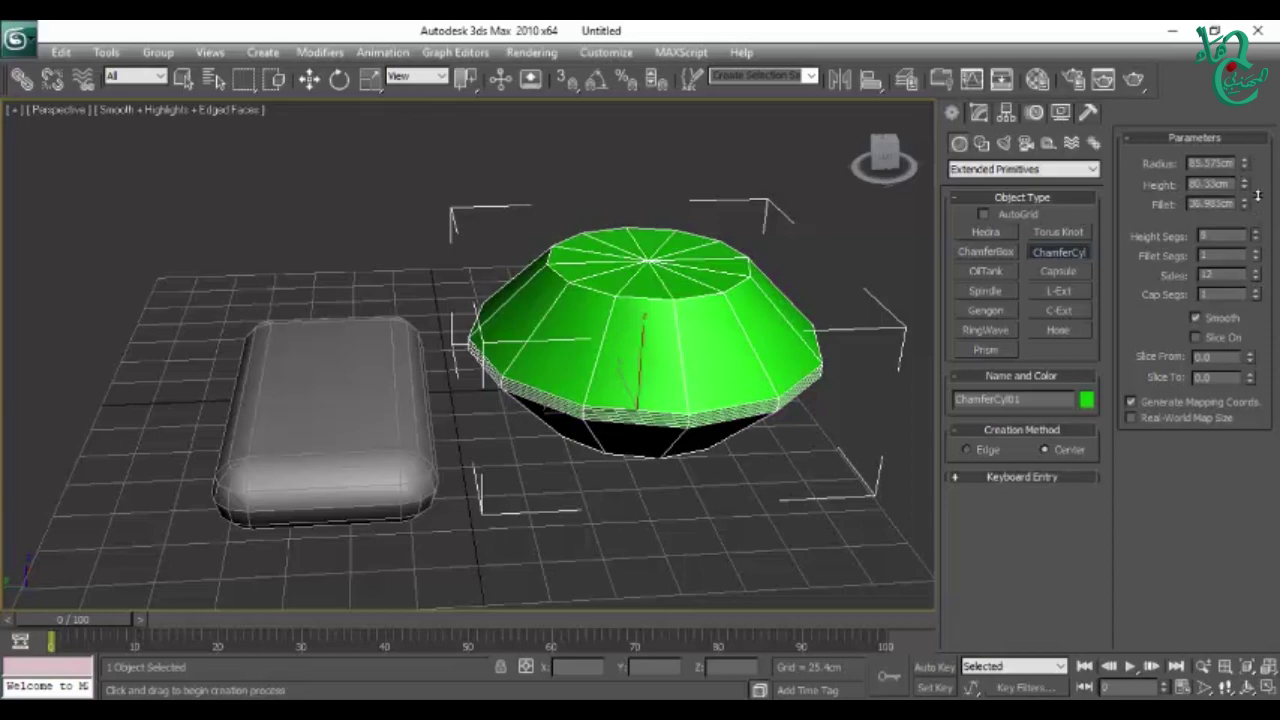
drag(1257, 236, 1256, 232)
mouse_move(450, 380)
alt+middle_down()
mouse_move(373, 416)
mouse_move(189, 380)
mouse_move(443, 451)
alt+middle_up()
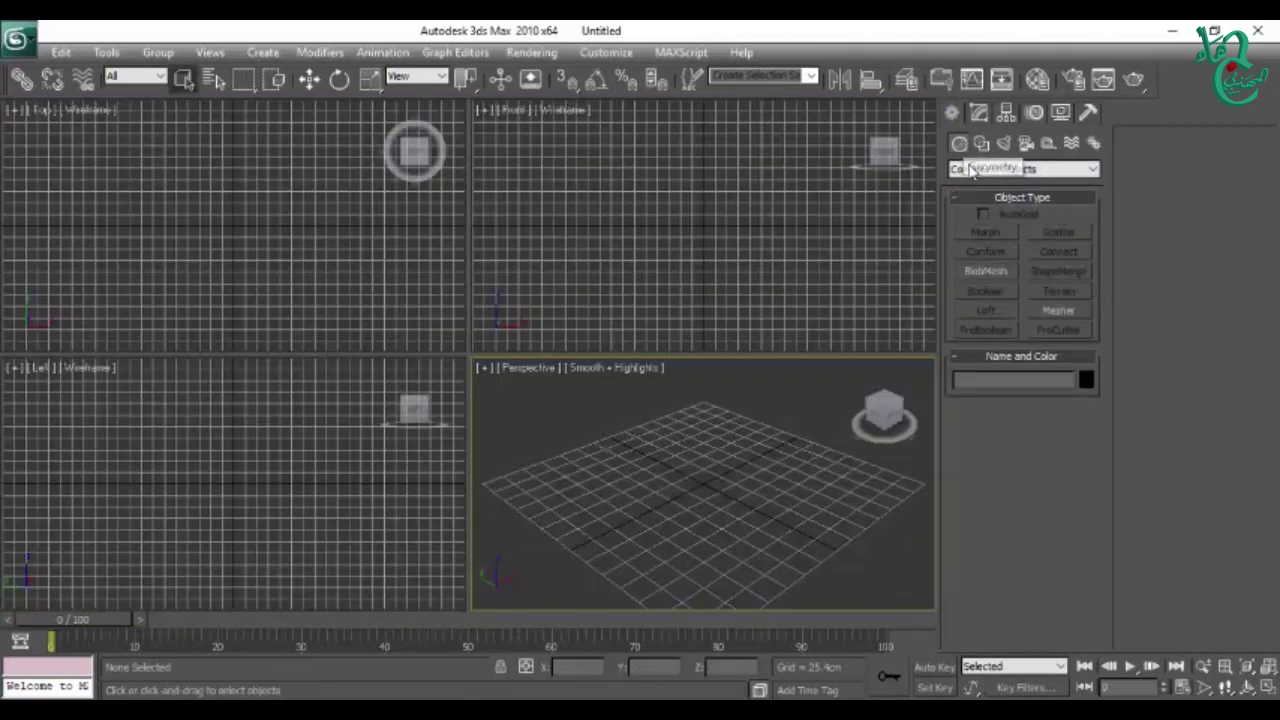
Step: Look at Compound Objects, then start a Line from the Shapes panel's Splines category
click(992, 172)
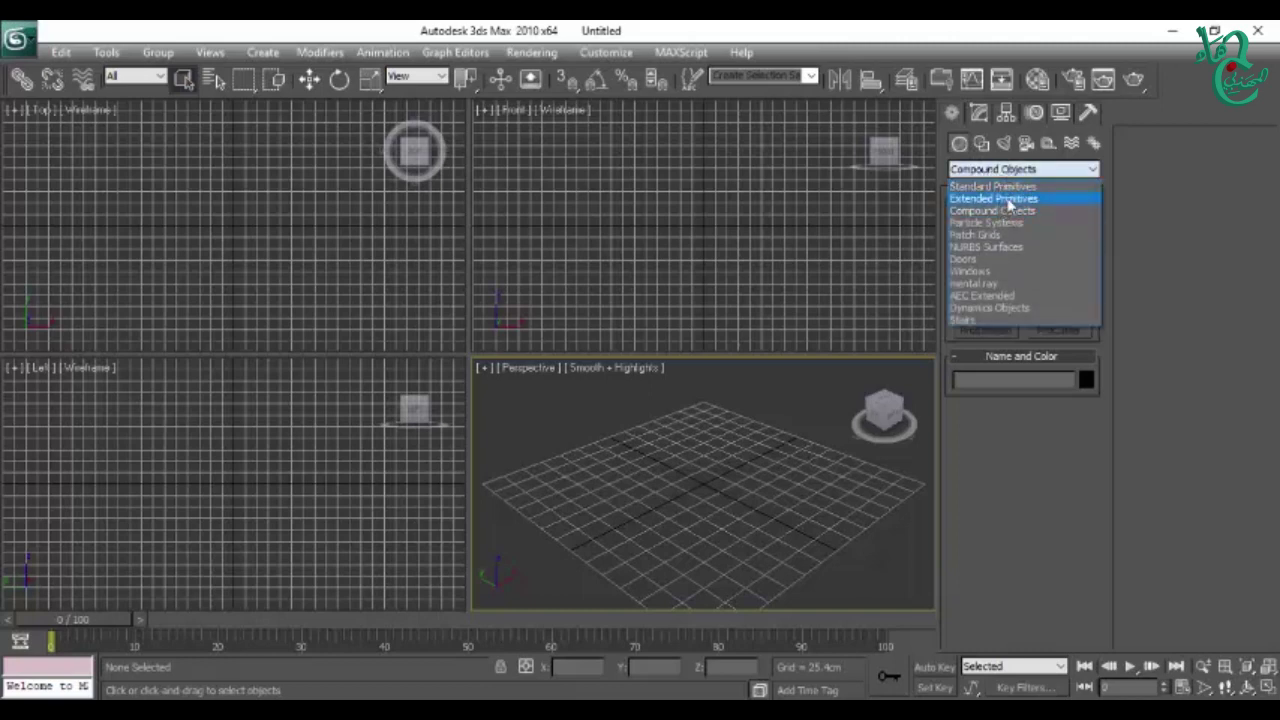
click(1024, 213)
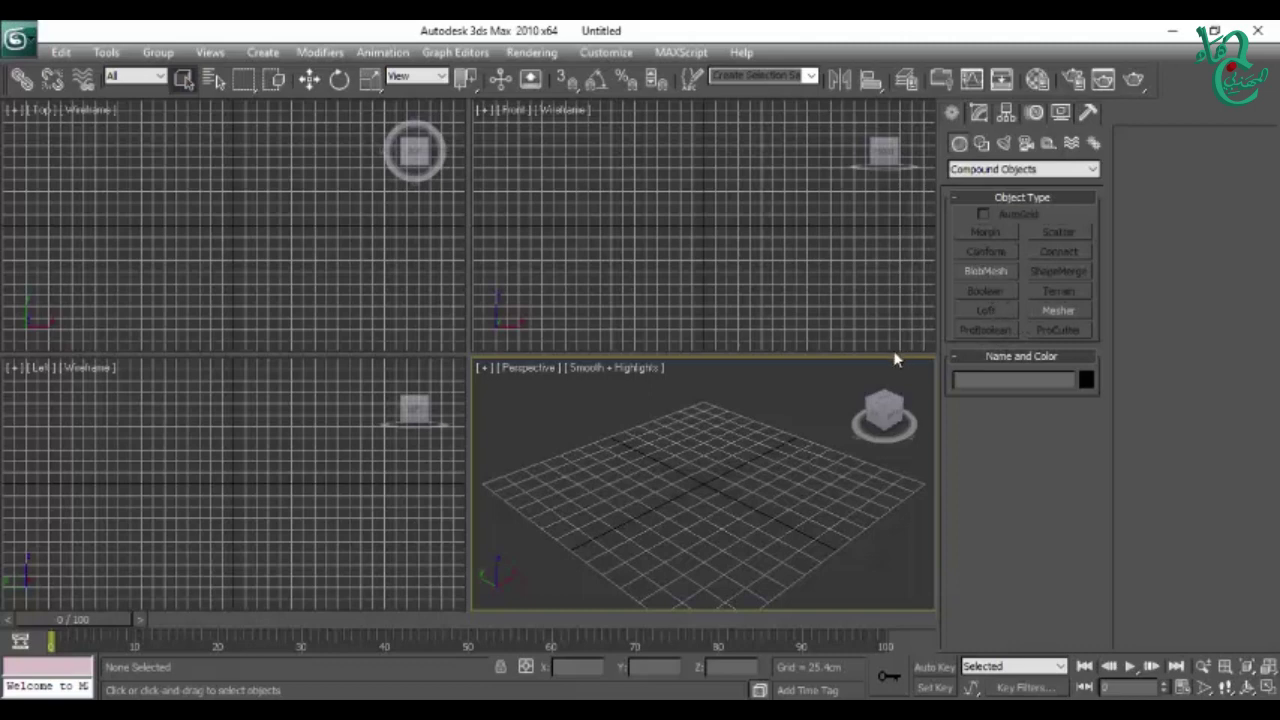
click(979, 112)
click(951, 113)
click(981, 143)
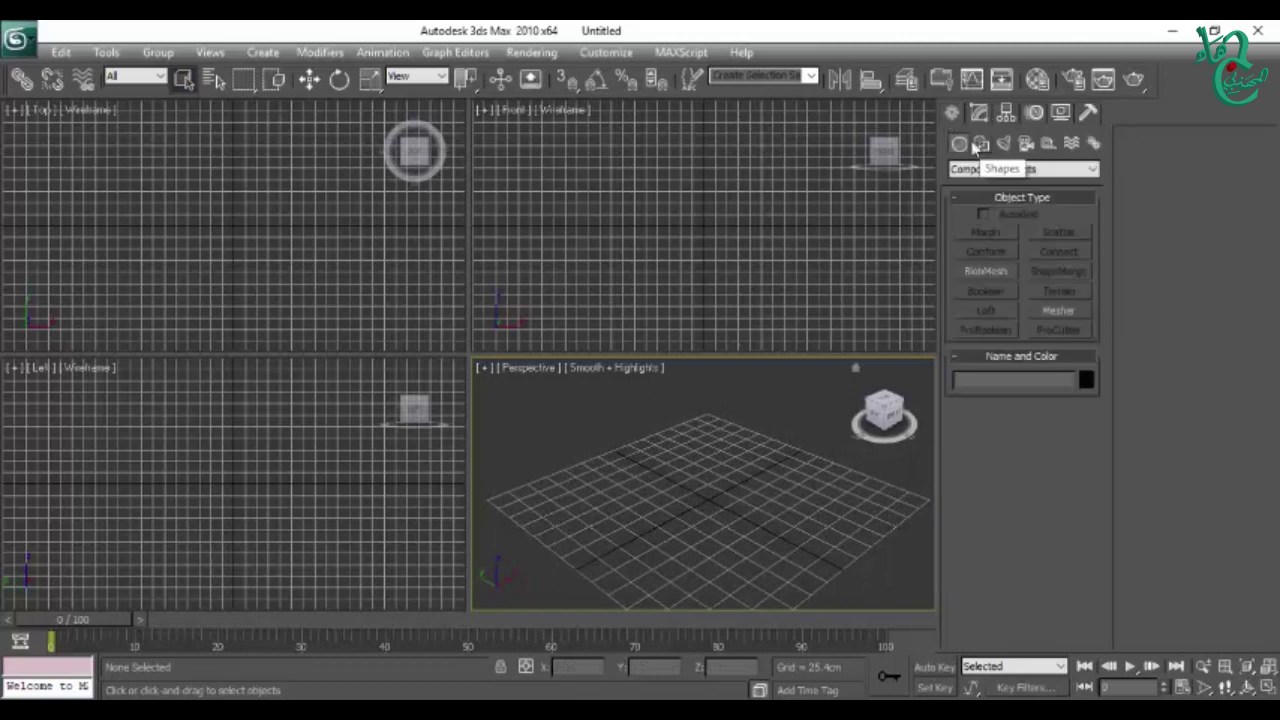
click(958, 143)
click(975, 170)
click(975, 170)
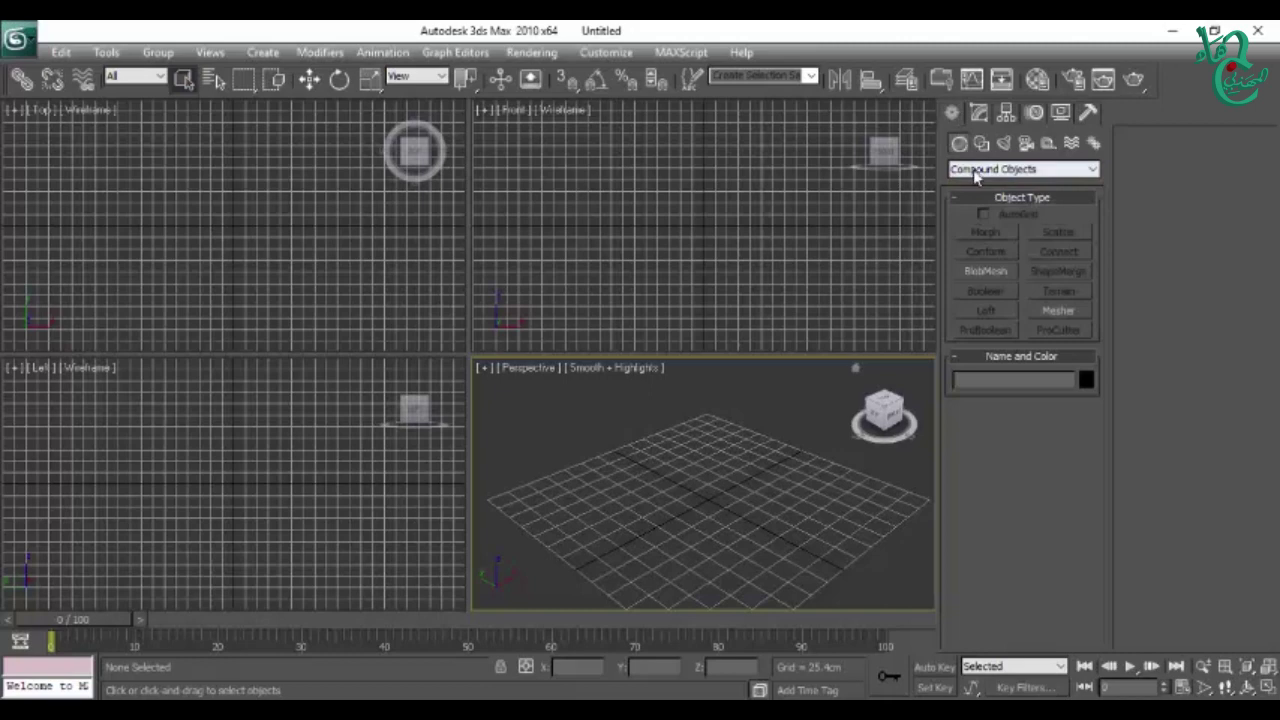
click(981, 143)
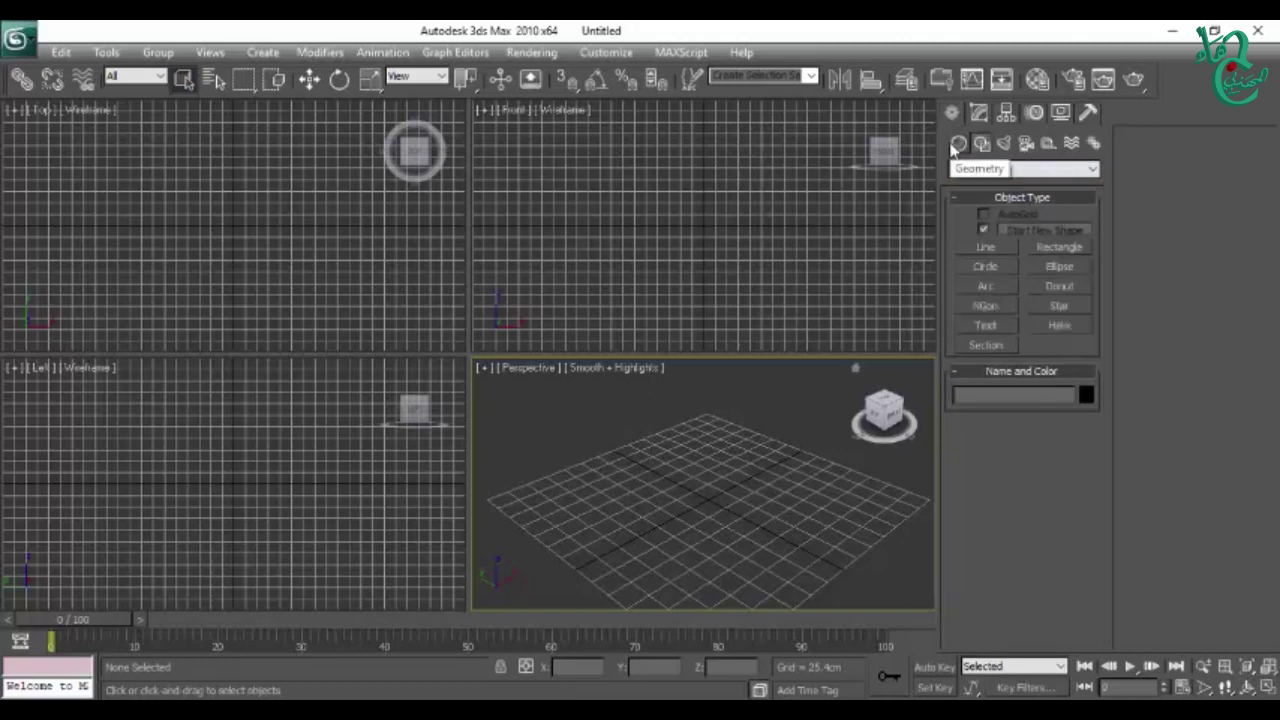
click(985, 247)
Step: Draw a vertical line in the Front view and a circle on the ground grid
click(757, 264)
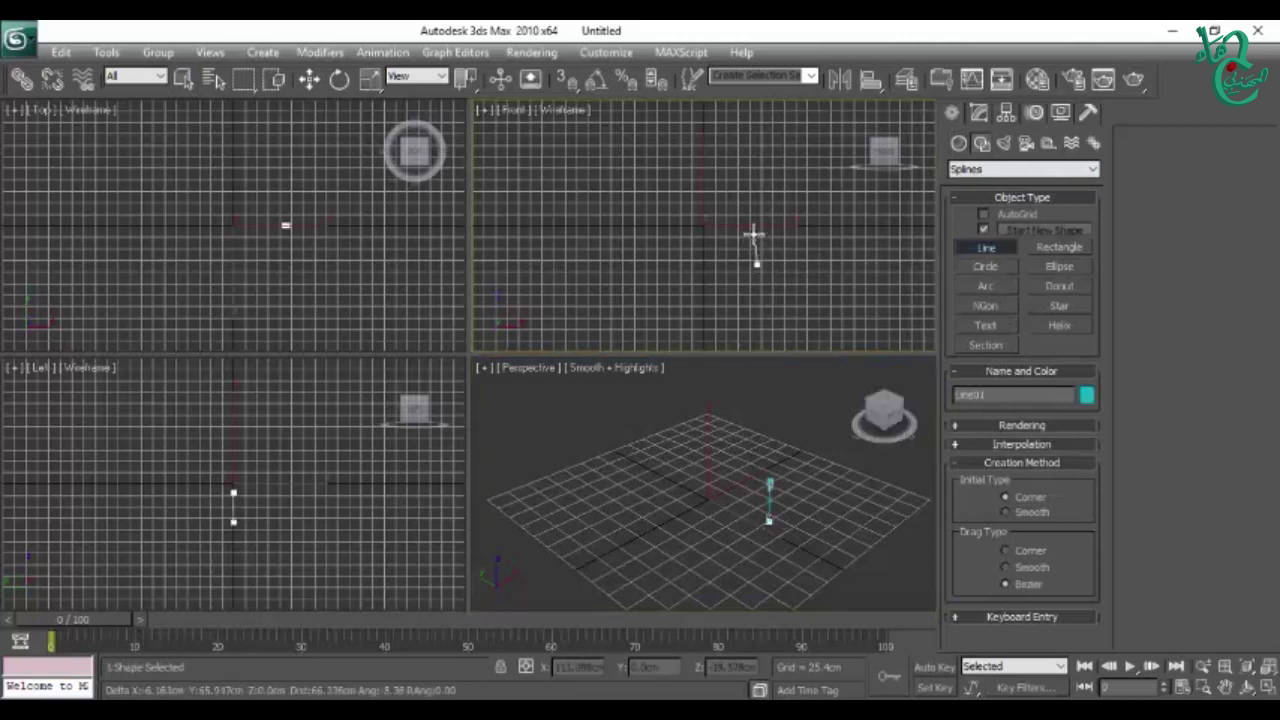
click(757, 170)
right_click(815, 230)
click(985, 267)
drag(646, 514, 651, 521)
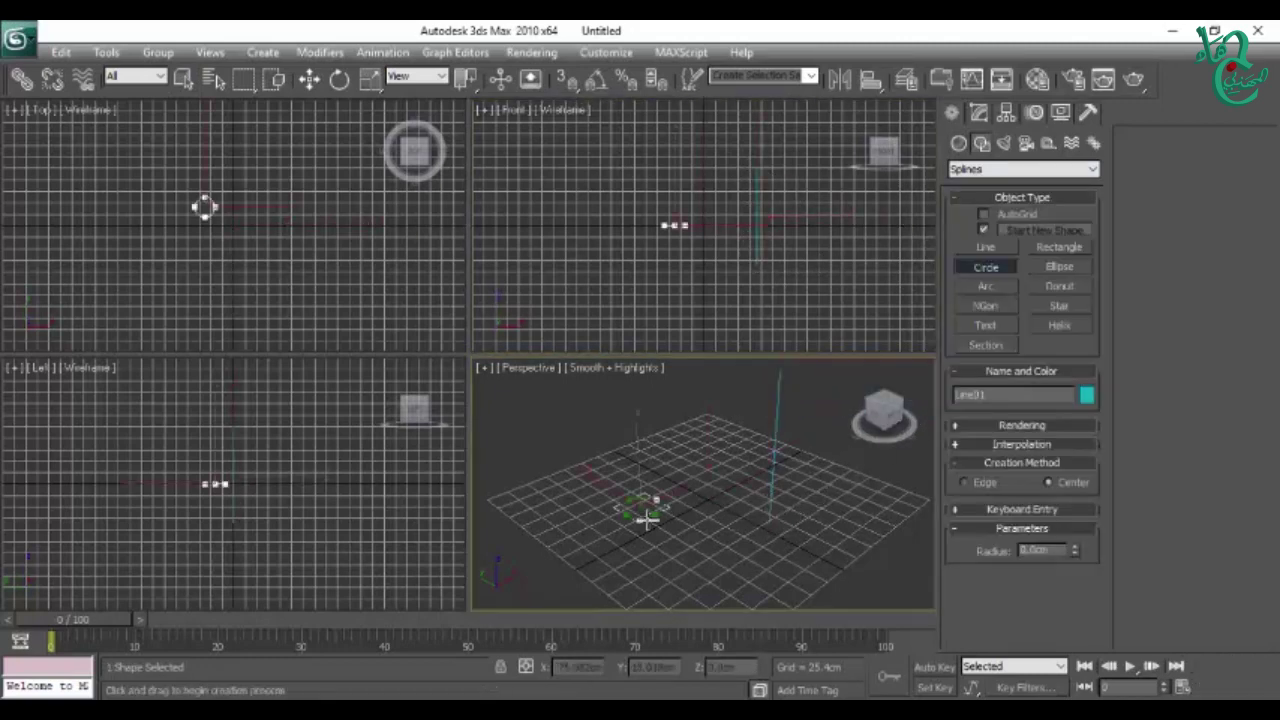
Step: Draw a six-point star with radii 38.332 and 28.001 beside the circle
click(1059, 247)
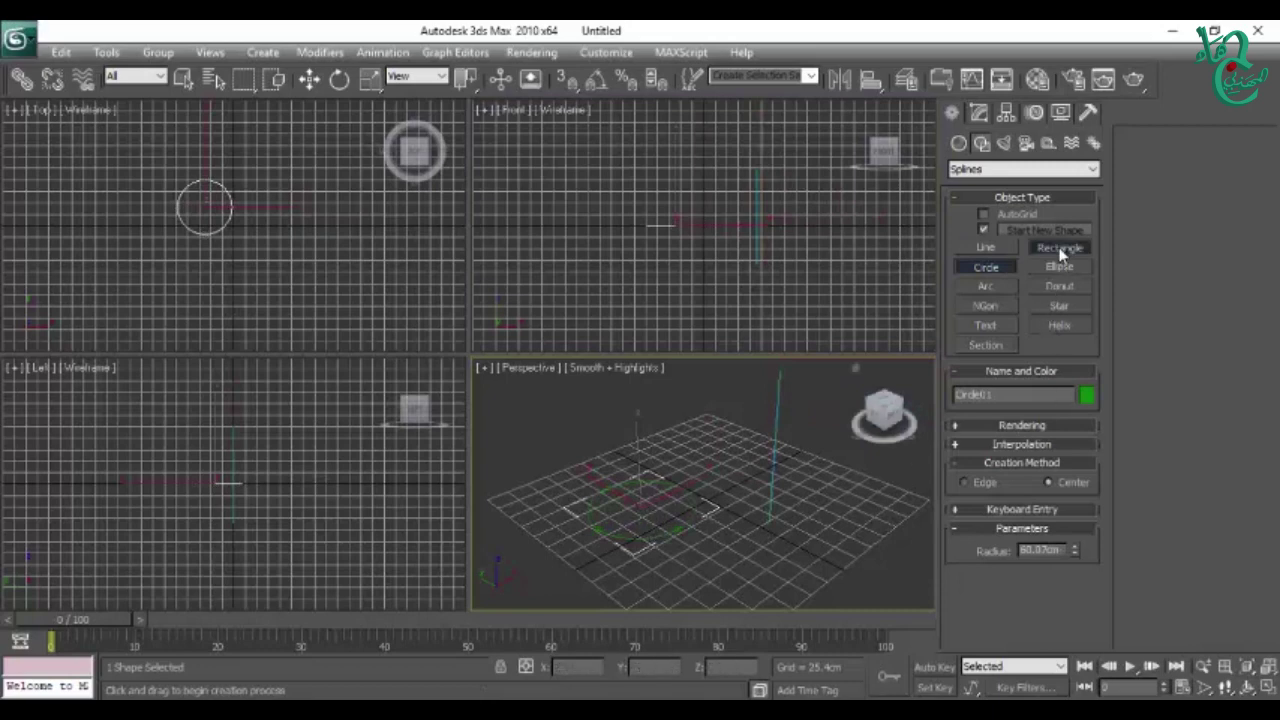
click(1060, 306)
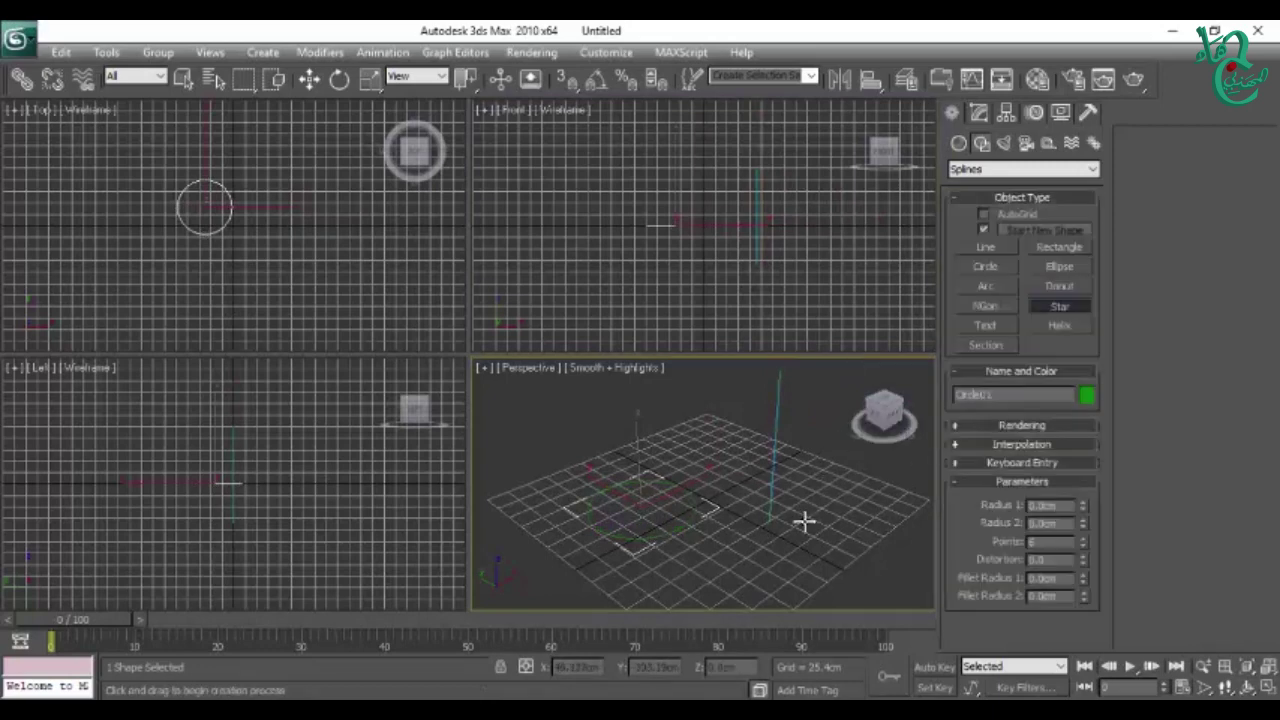
drag(806, 520, 843, 562)
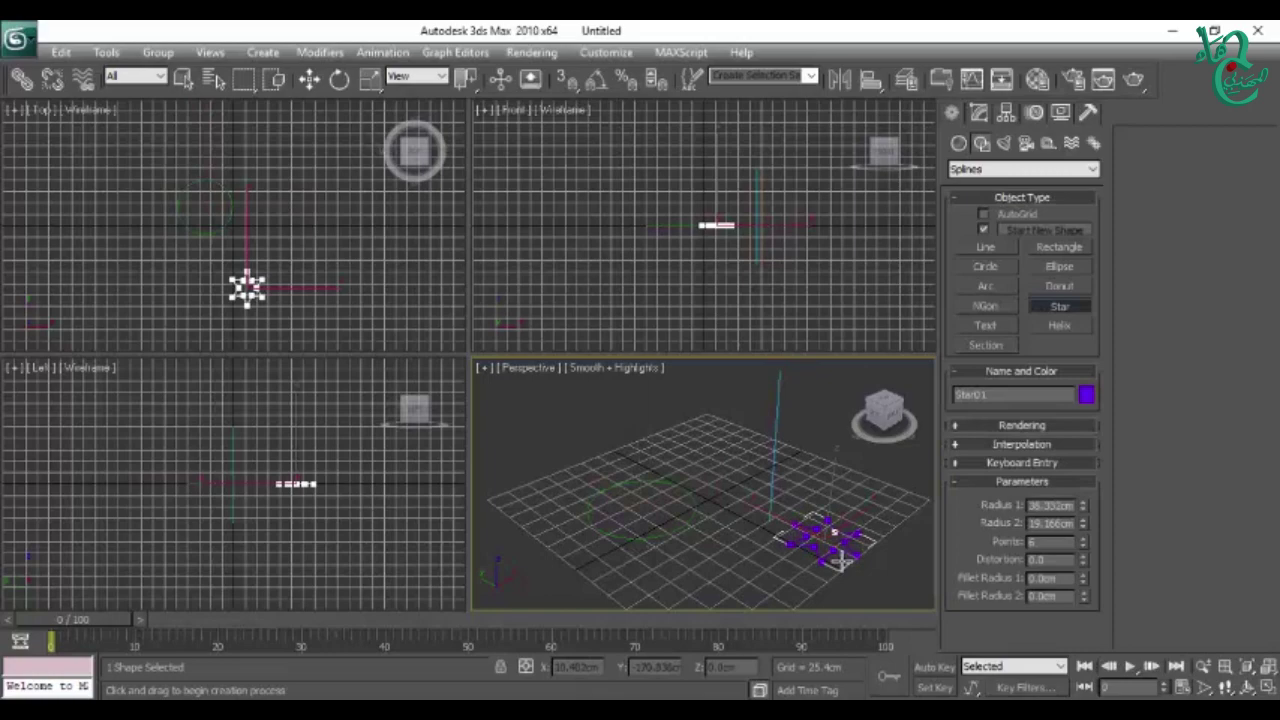
click(846, 543)
middle_drag(829, 523, 820, 497)
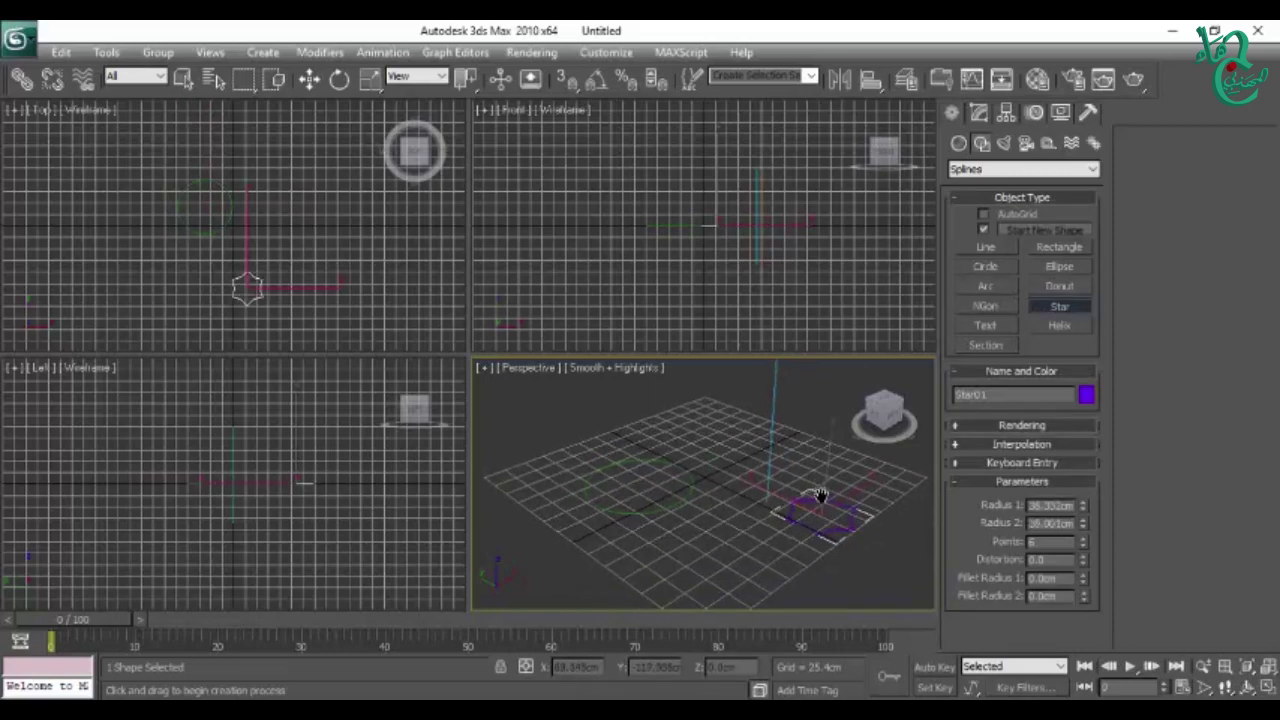
Step: Maximize the Perspective view and select the vertical line to use as the loft path
key(alt+w)
scroll(731, 486, down, 2)
scroll(757, 443, down, 2)
scroll(775, 460, down, 2)
alt+middle_drag(775, 460, 732, 440)
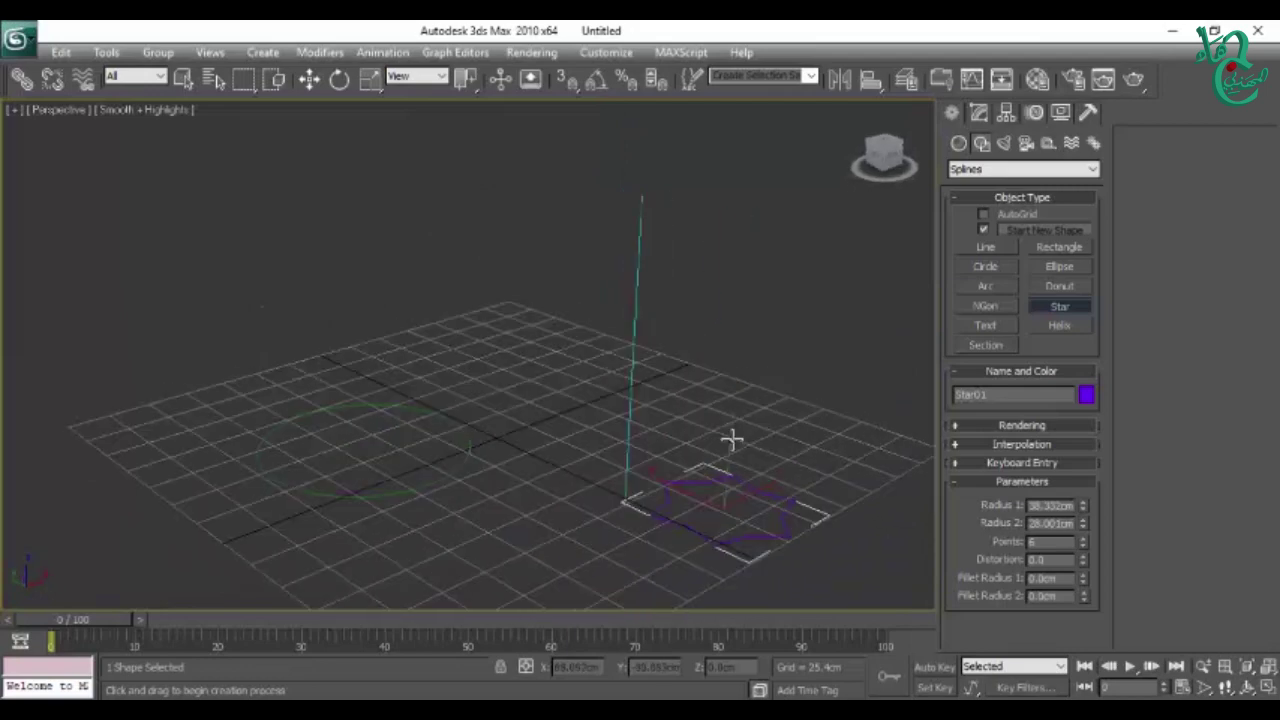
key(w)
click(635, 320)
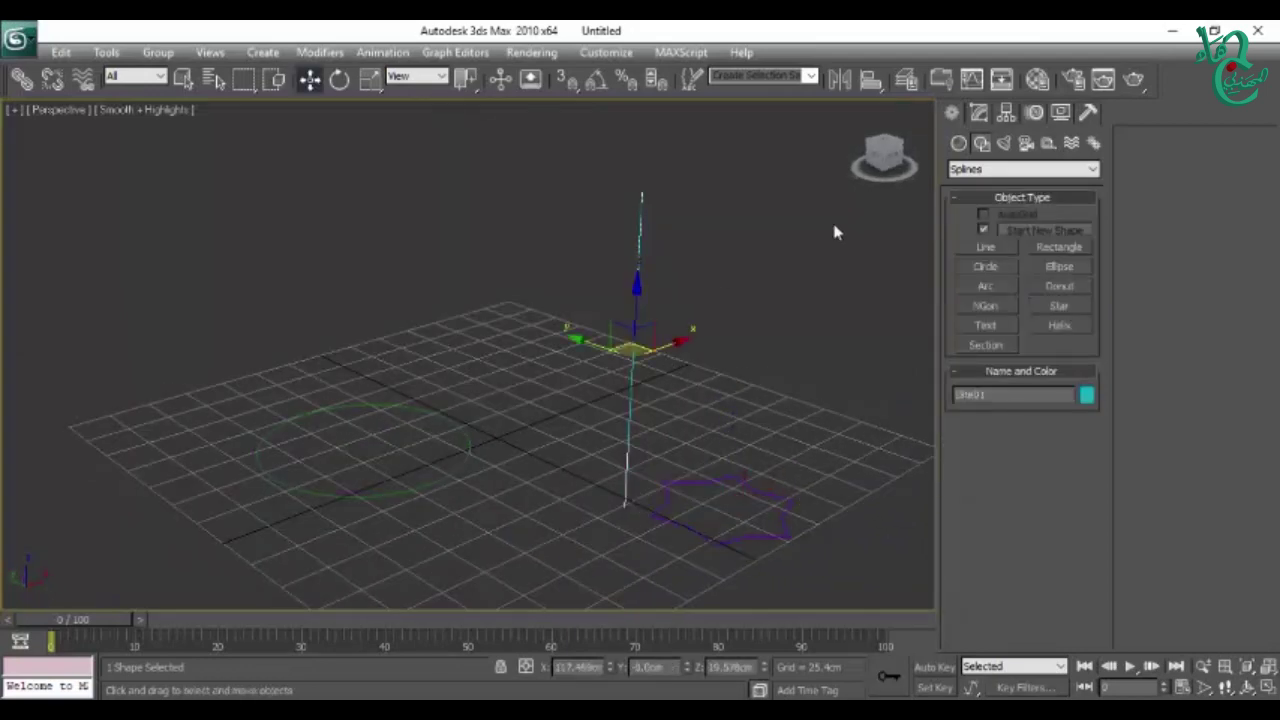
click(979, 113)
click(954, 114)
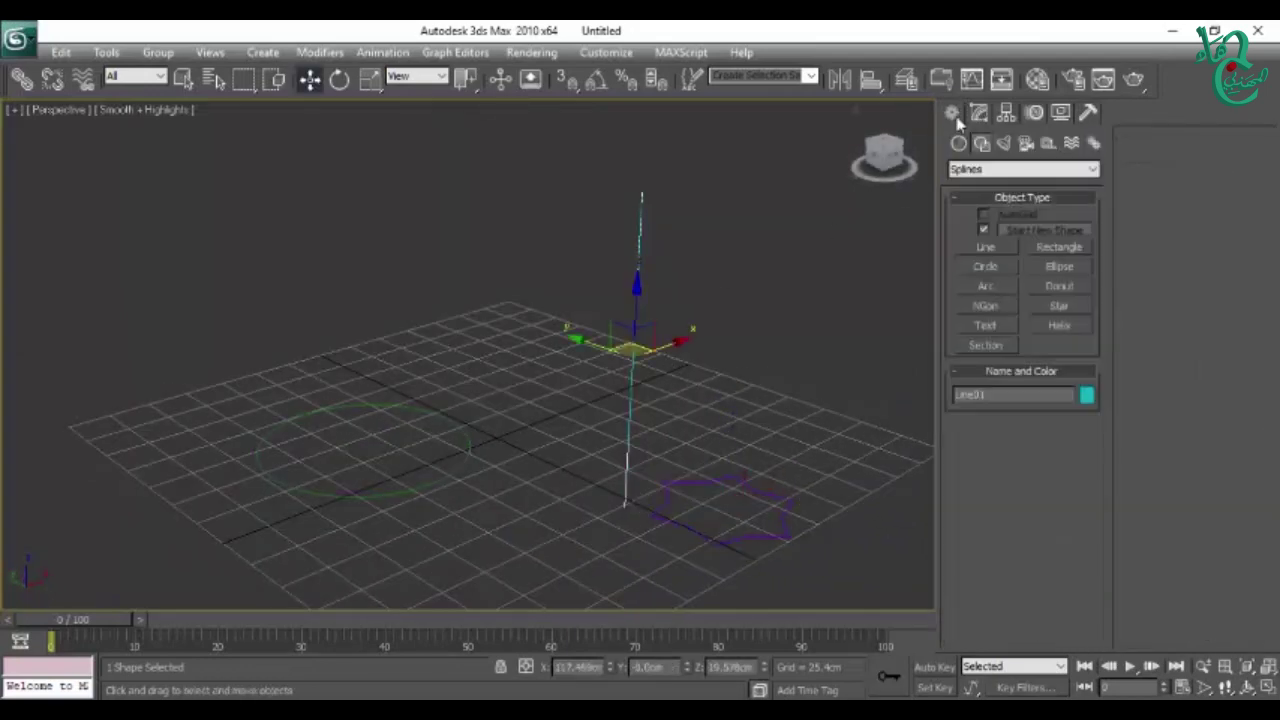
click(958, 143)
Step: Start a Compound Objects Loft on the line and pick the circle as its first cross-section
click(985, 170)
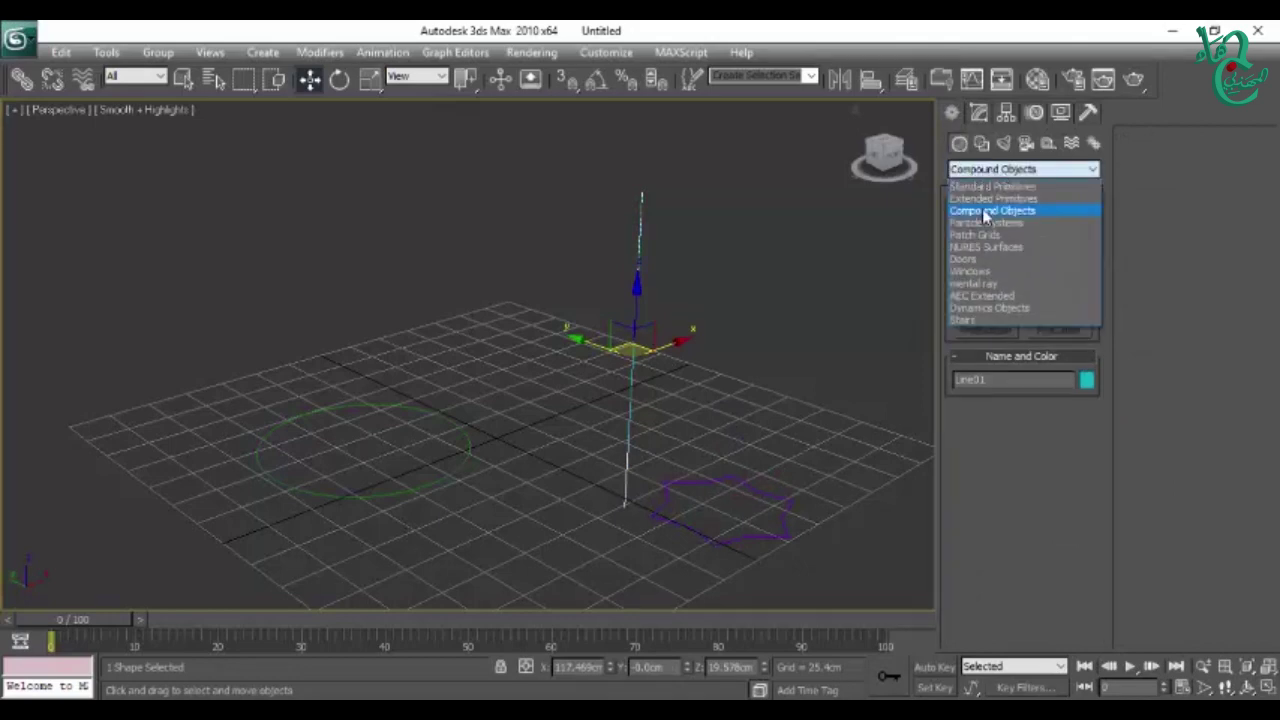
click(982, 210)
click(985, 310)
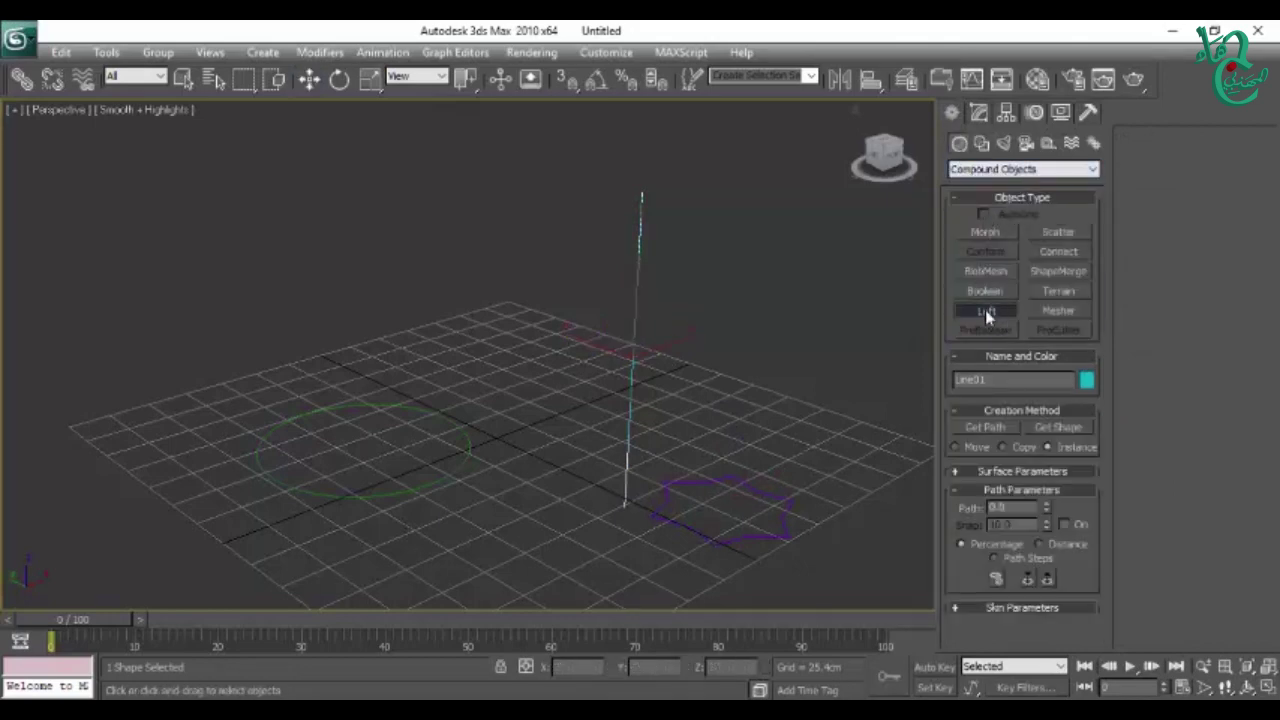
click(1062, 427)
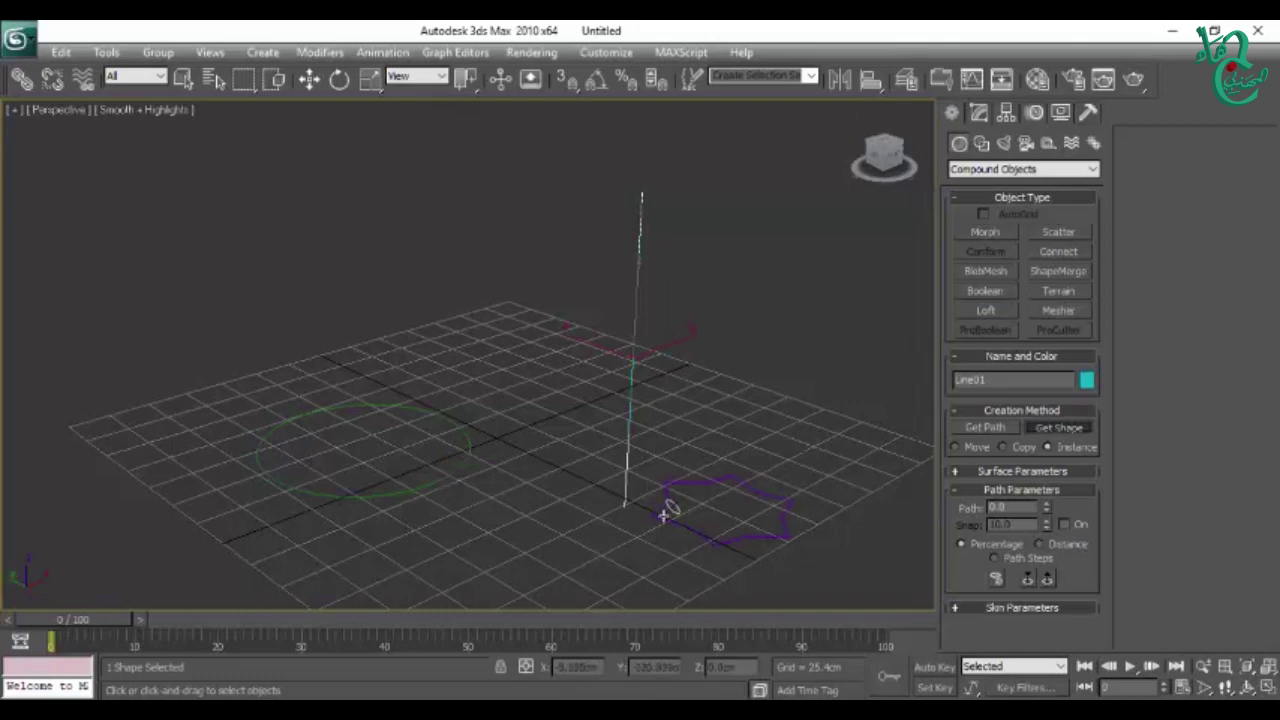
click(466, 460)
alt+middle_drag(546, 460, 771, 449)
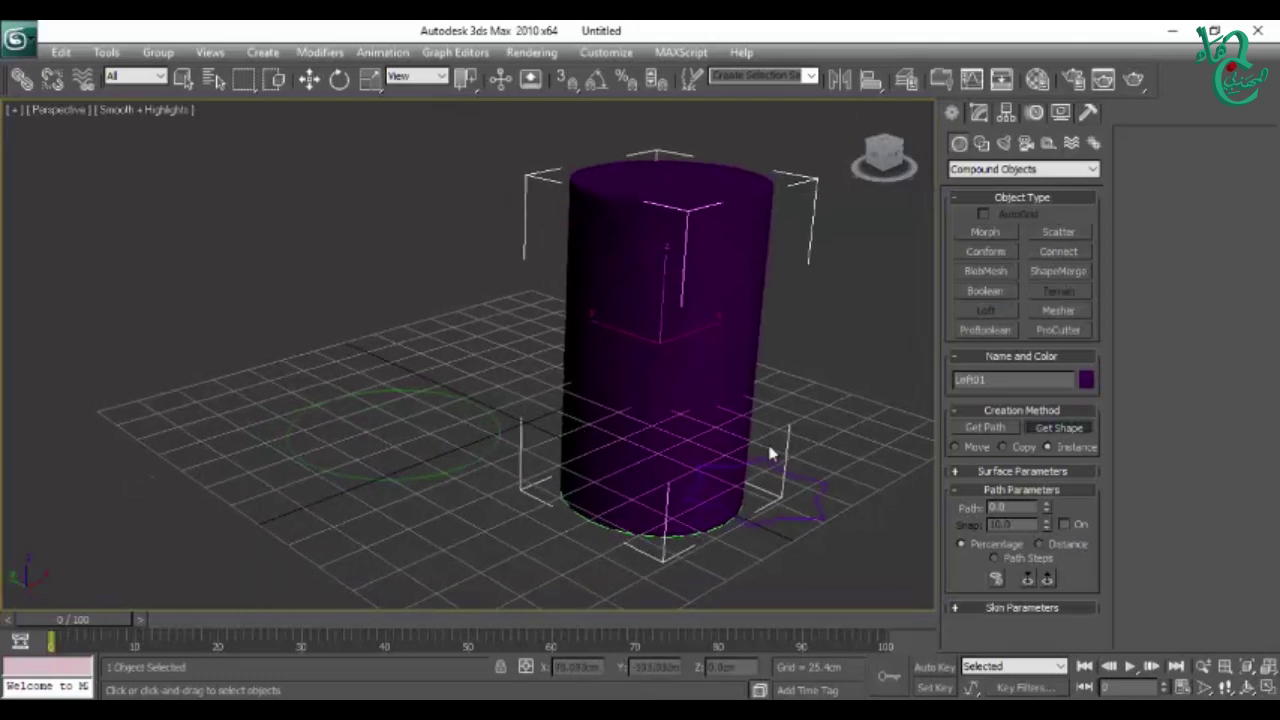
mouse_move(783, 517)
alt+middle_down()
mouse_move(777, 486)
mouse_move(777, 517)
mouse_move(754, 481)
alt+middle_up()
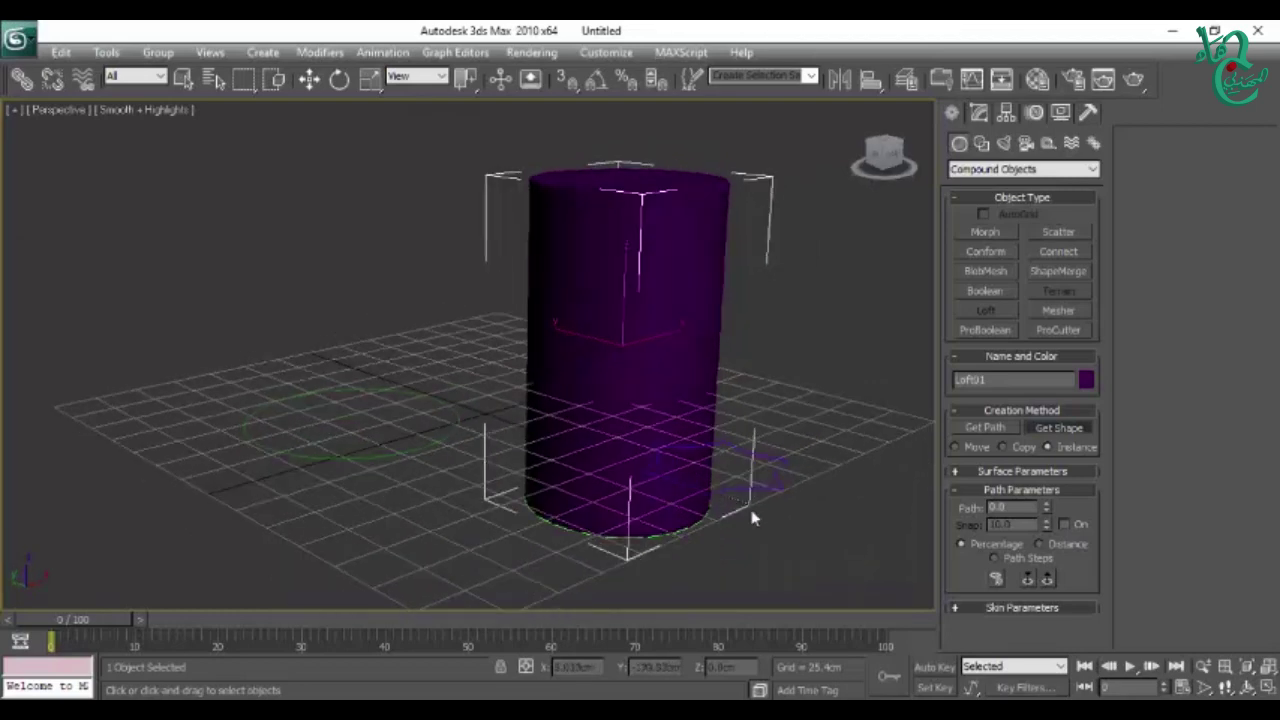
Step: Set the path position to 50 and pick the star as the upper cross-section
click(996, 507)
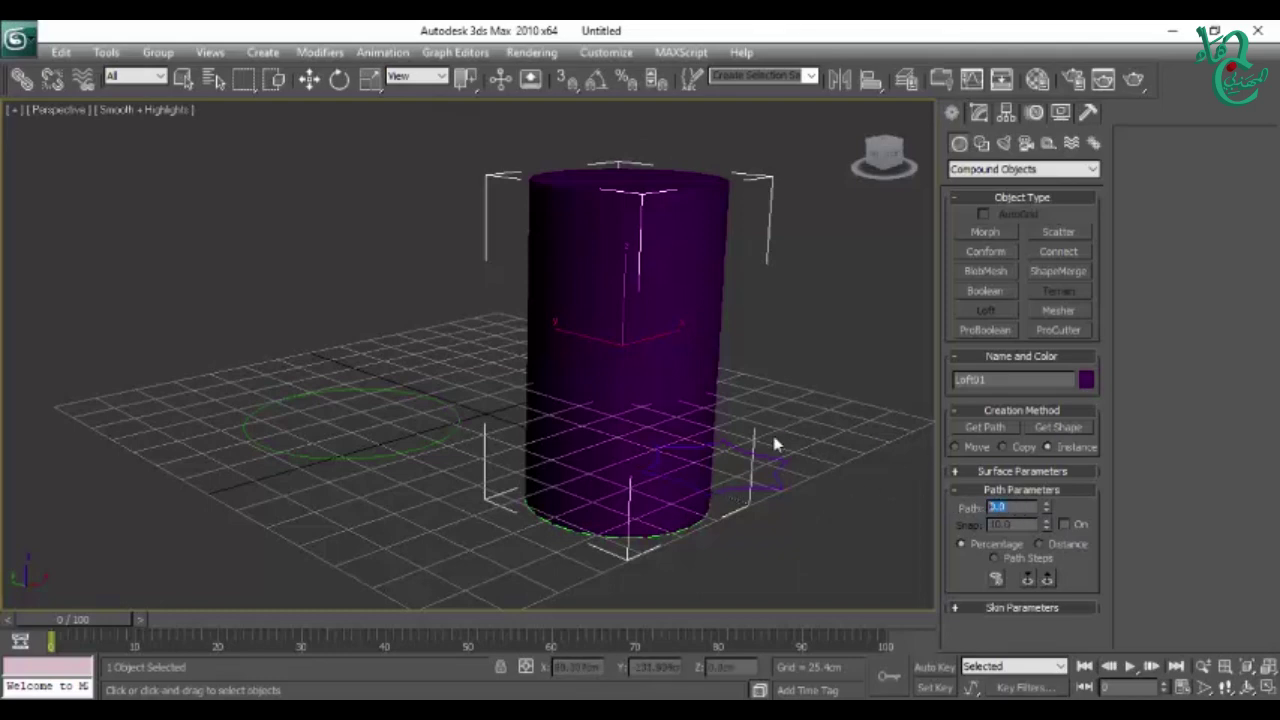
text(50)
key(Return)
click(1060, 428)
click(775, 488)
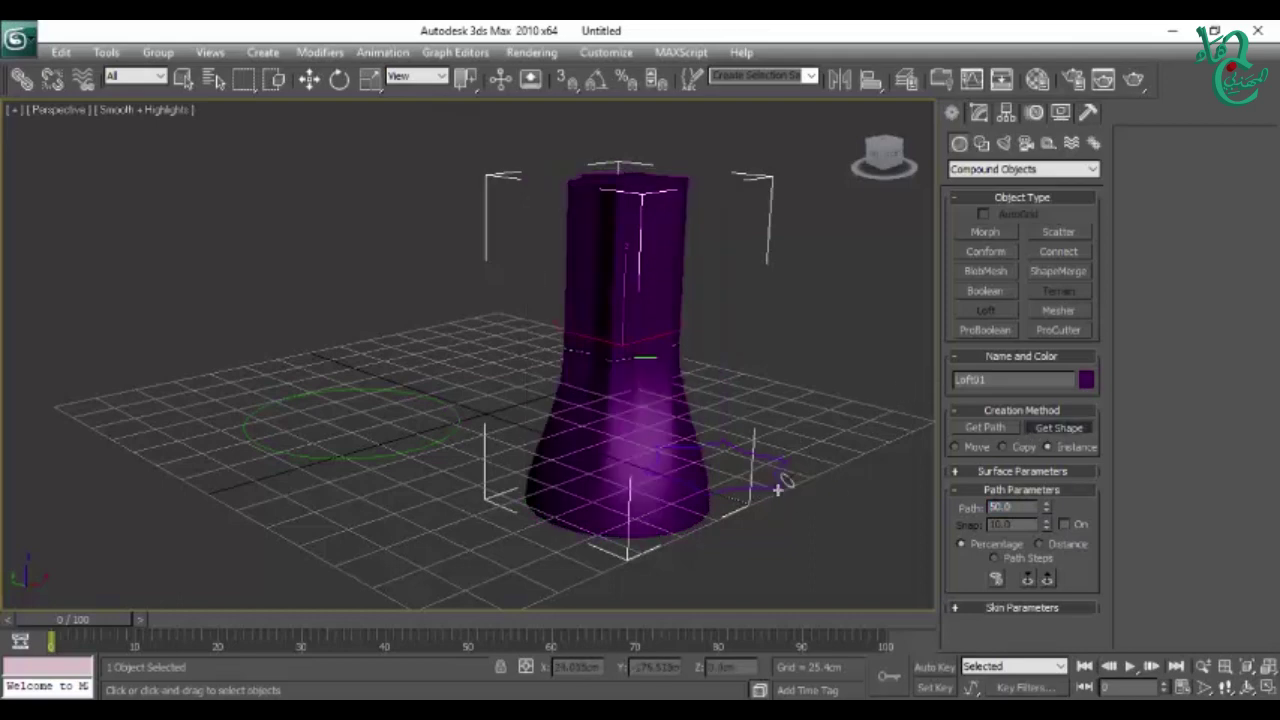
mouse_move(777, 471)
alt+middle_down()
mouse_move(785, 582)
mouse_move(771, 357)
mouse_move(770, 480)
mouse_move(749, 409)
mouse_move(634, 366)
mouse_move(689, 423)
mouse_move(752, 428)
mouse_move(797, 471)
mouse_move(791, 414)
mouse_move(732, 460)
mouse_move(734, 424)
alt+middle_up()
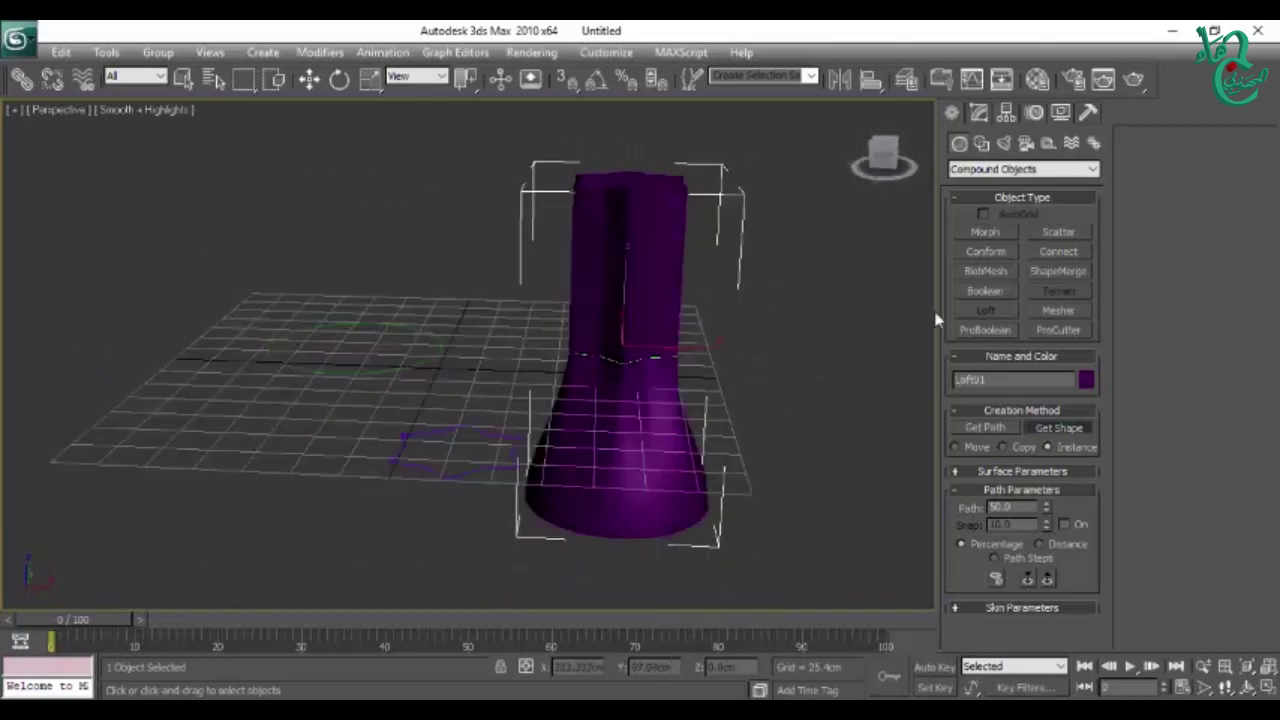
click(979, 114)
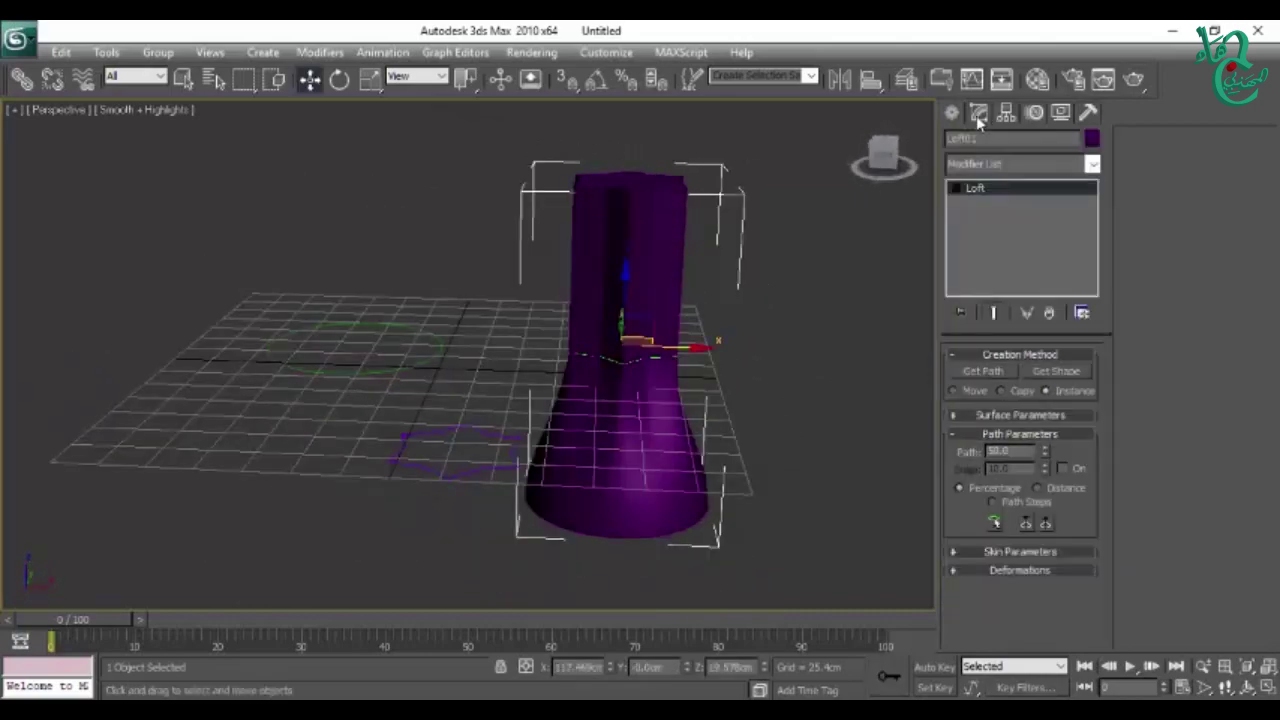
Step: Enter the loft's Shape sub-object level and select the base circle
mouse_move(740, 257)
alt+middle_down()
mouse_move(726, 257)
mouse_move(689, 394)
mouse_move(603, 412)
mouse_move(688, 396)
mouse_move(694, 425)
mouse_move(728, 424)
alt+middle_up()
scroll(688, 396, up, 2)
scroll(720, 412, down, 3)
click(955, 188)
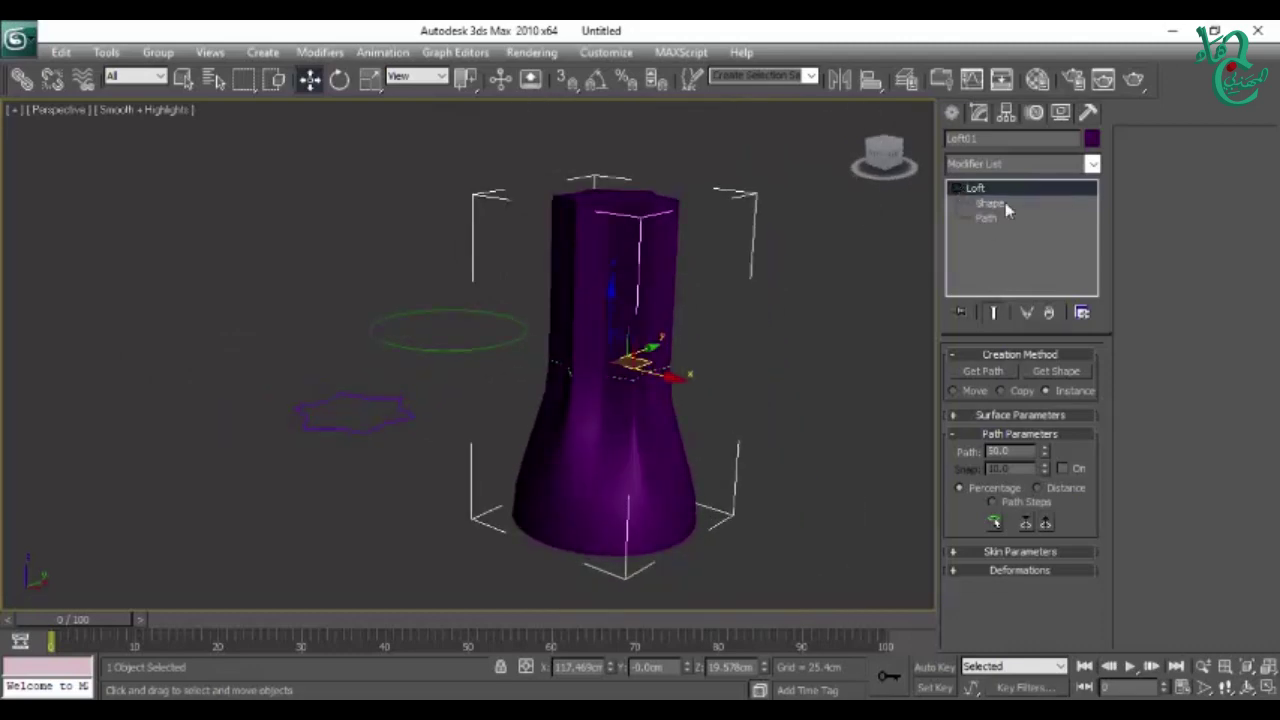
click(990, 203)
click(593, 553)
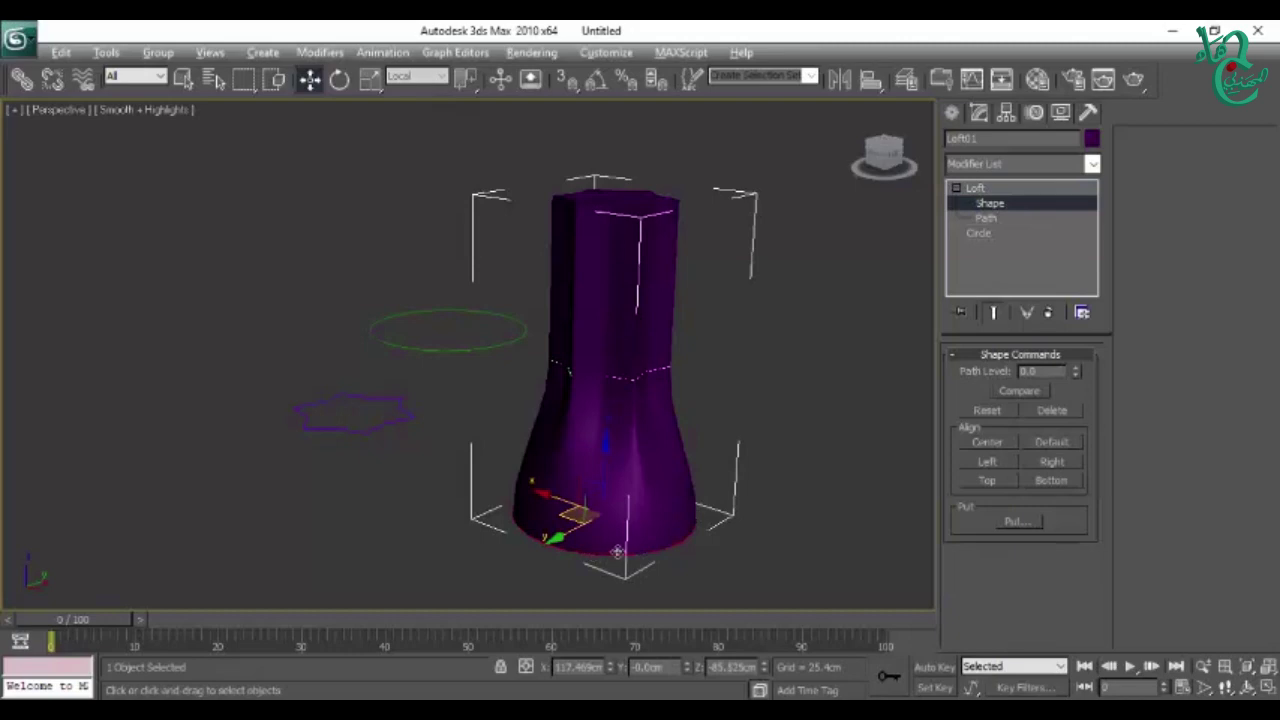
alt+middle_drag(595, 550, 744, 538)
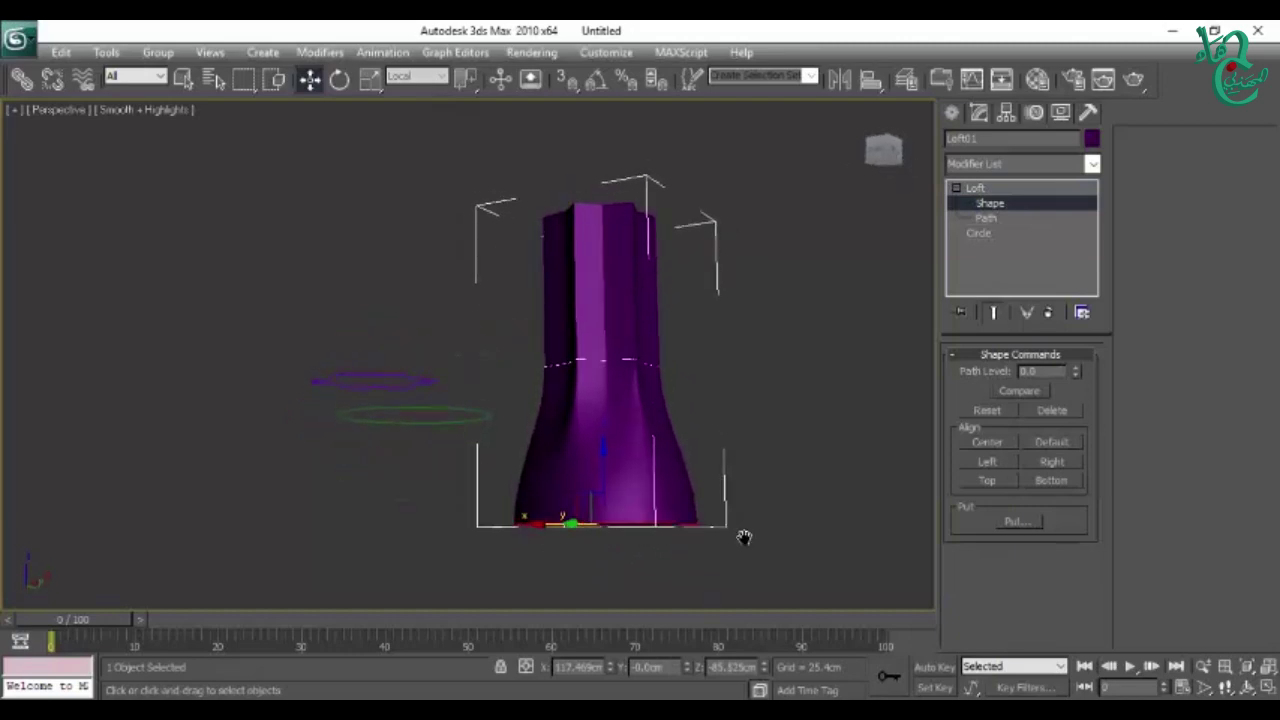
key(super)
key(super)
alt+middle_drag(700, 518, 590, 538)
click(588, 540)
Step: Scale the base circle up to flare the bottom, then Shift-drag a copy up the path
key(r)
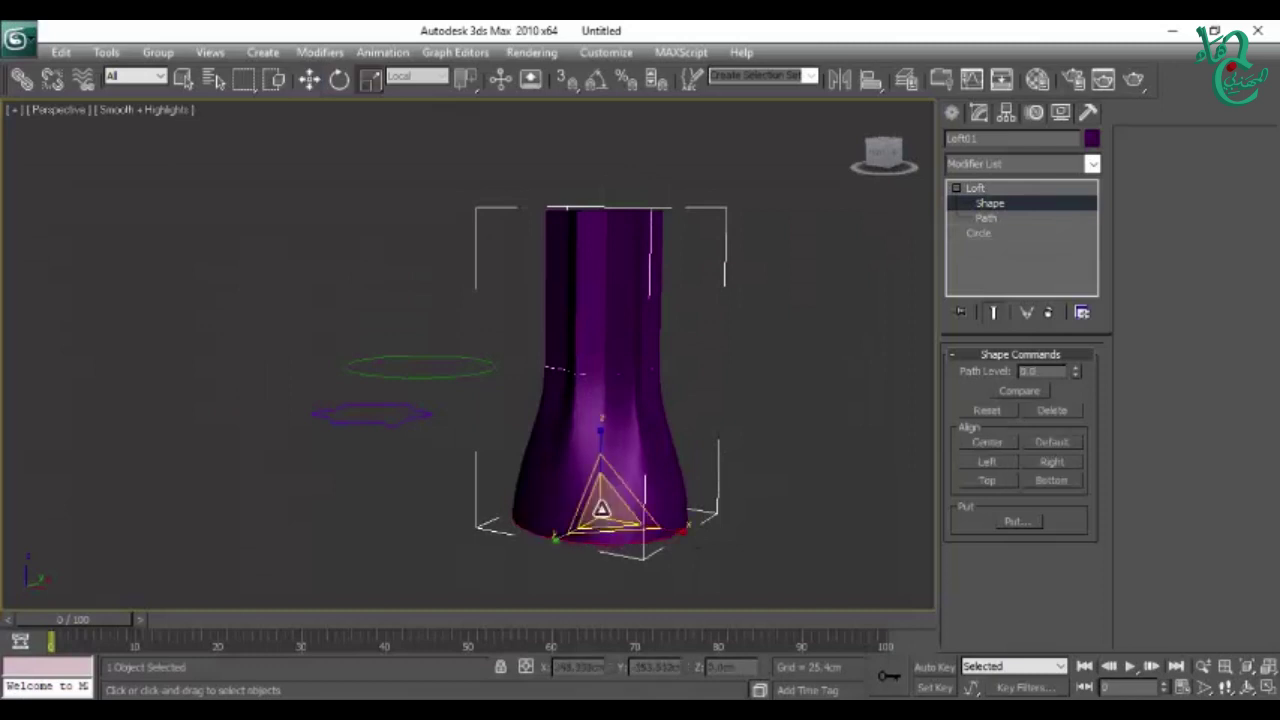
drag(585, 535, 603, 447)
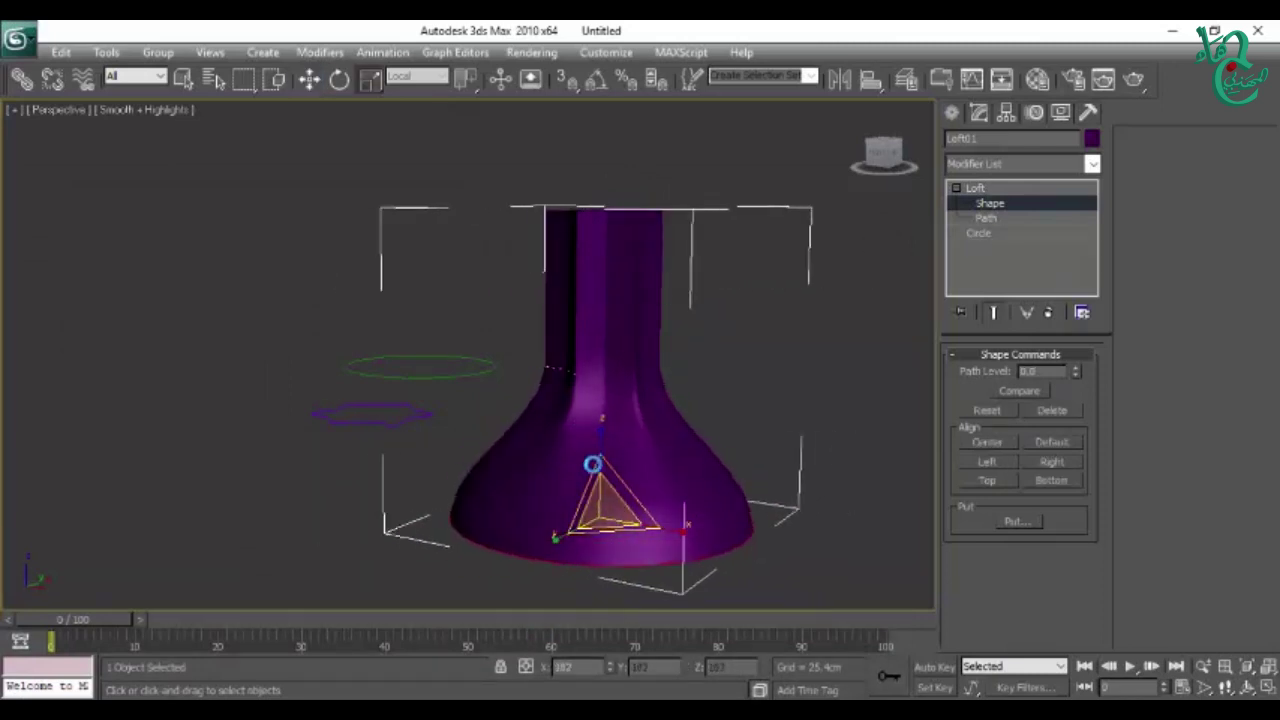
drag(603, 447, 617, 484)
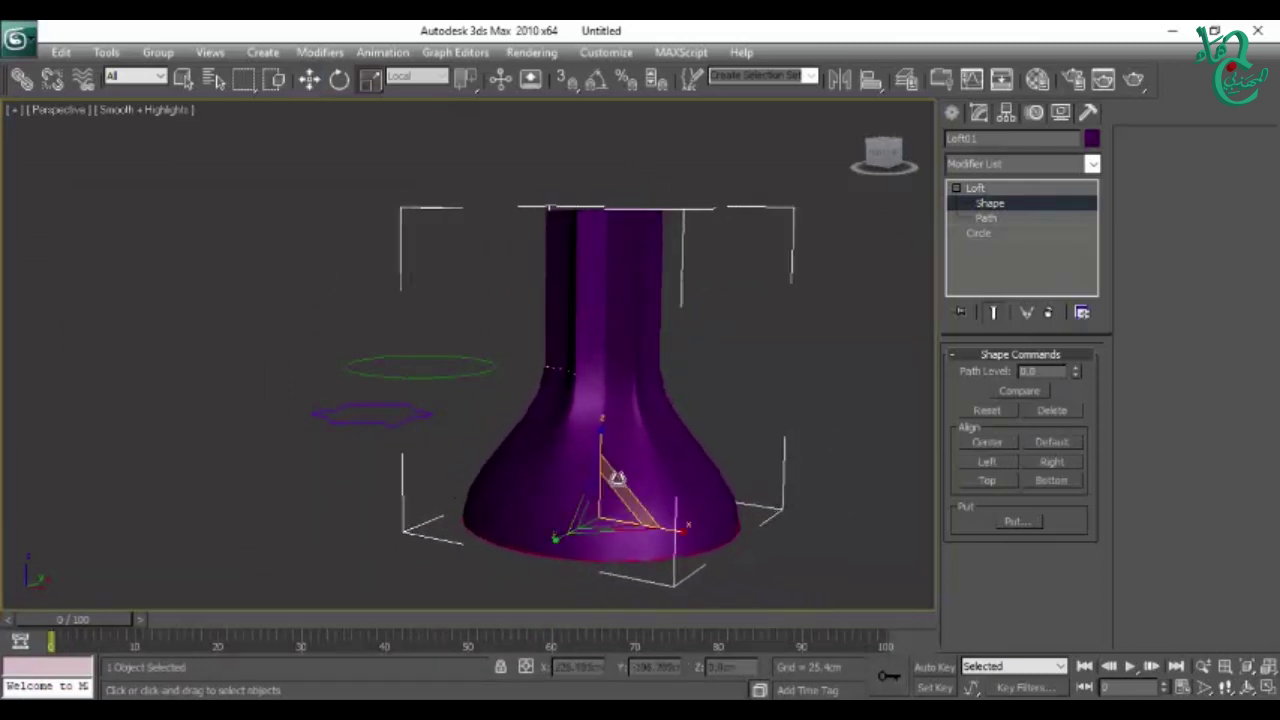
key(w)
drag(604, 468, 594, 437)
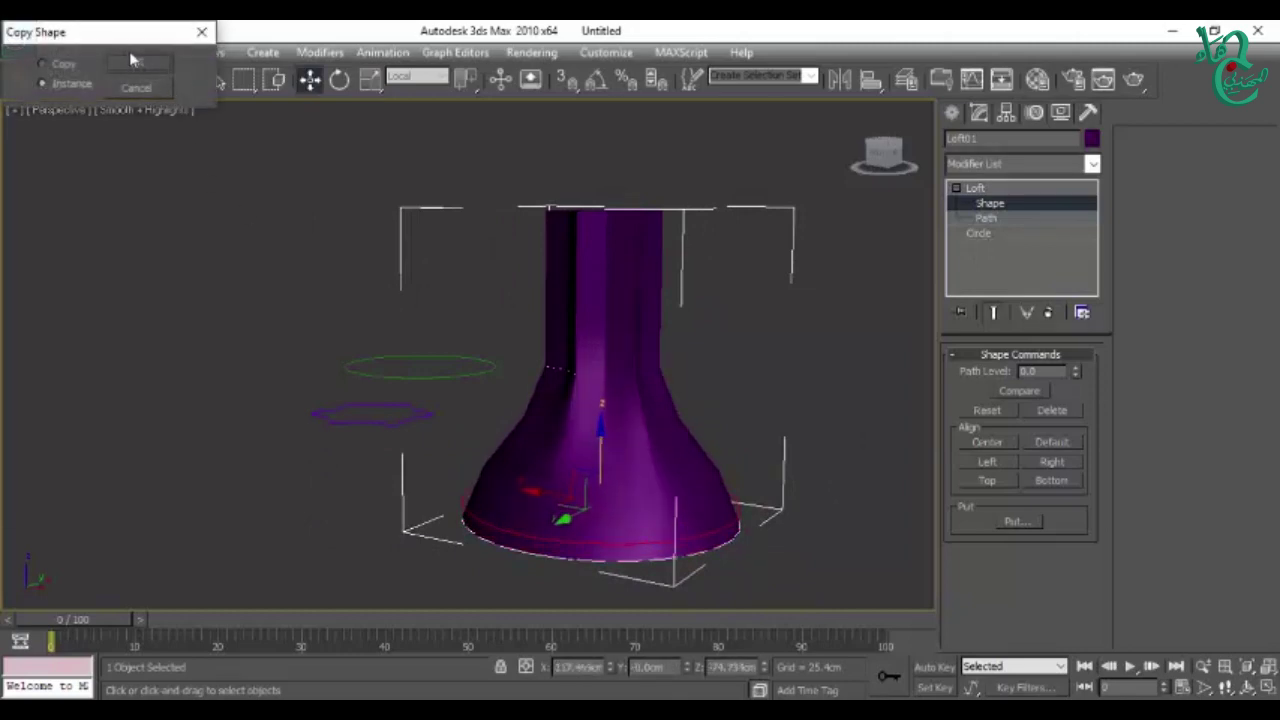
Step: Accept the copy as an Instance and scale it down into a narrow neck
drag(130, 32, 322, 232)
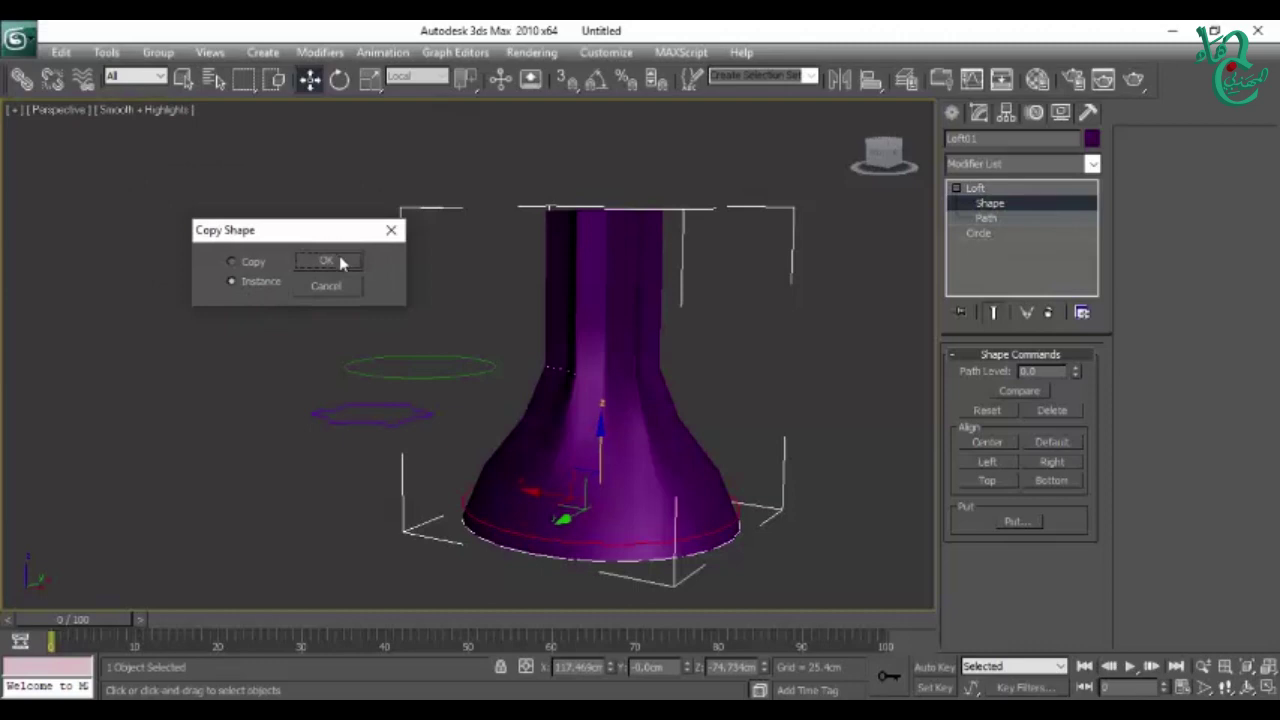
click(330, 261)
key(r)
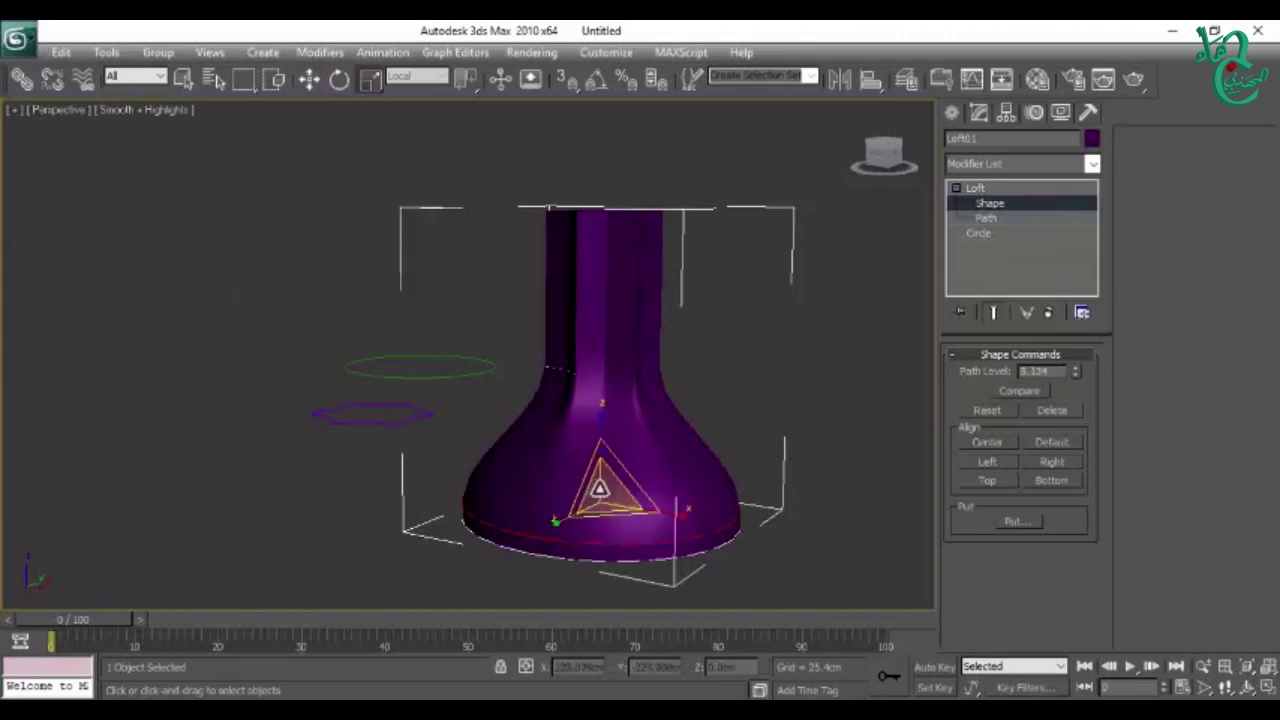
drag(595, 491, 583, 634)
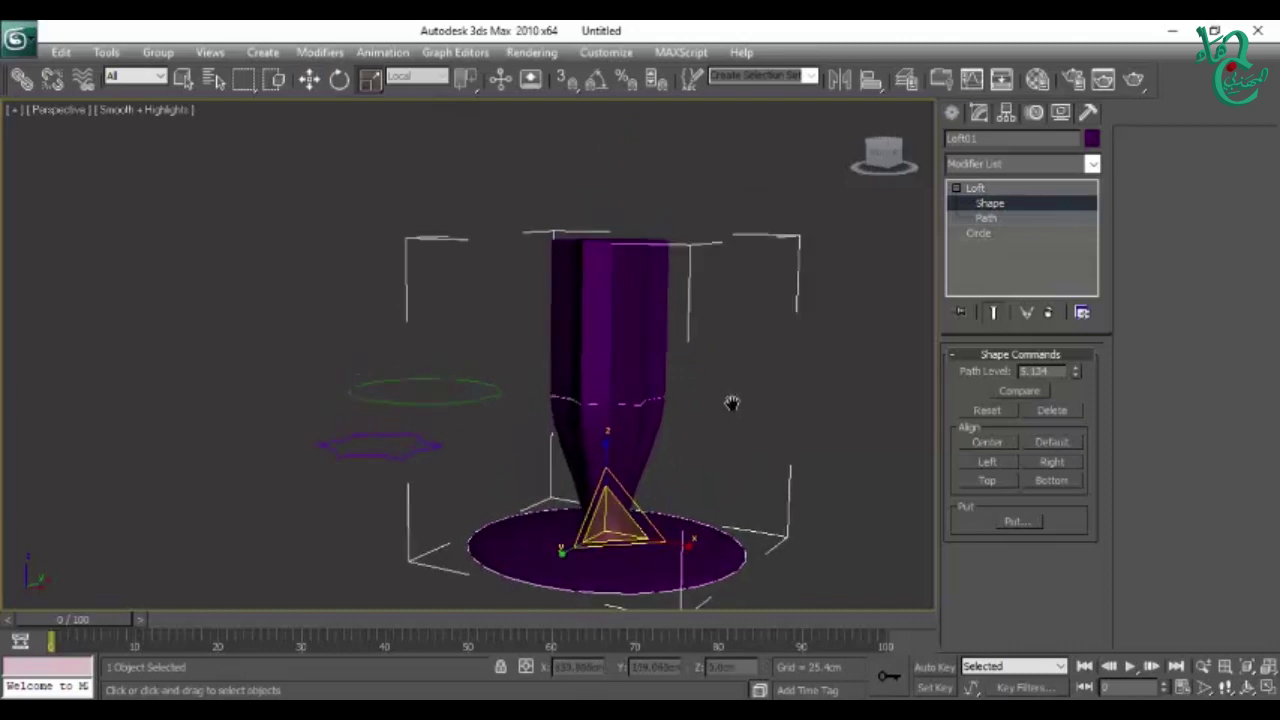
Step: Slide the star cross-section up to the top of the loft
key(w)
click(610, 355)
alt+middle_drag(650, 370, 640, 375)
mouse_move(601, 297)
mouse_down()
mouse_move(586, 245)
mouse_move(605, 210)
mouse_move(675, 447)
mouse_up()
key(r)
mouse_move(675, 447)
alt+middle_down()
mouse_move(666, 420)
mouse_move(643, 554)
mouse_move(630, 542)
mouse_move(639, 467)
alt+middle_up()
Step: Raise the circle cross-section up the path to reshape the goblet
mouse_move(554, 543)
alt+middle_down()
mouse_move(591, 400)
mouse_move(583, 491)
mouse_move(559, 474)
mouse_move(591, 503)
mouse_move(728, 486)
alt+middle_up()
click(548, 520)
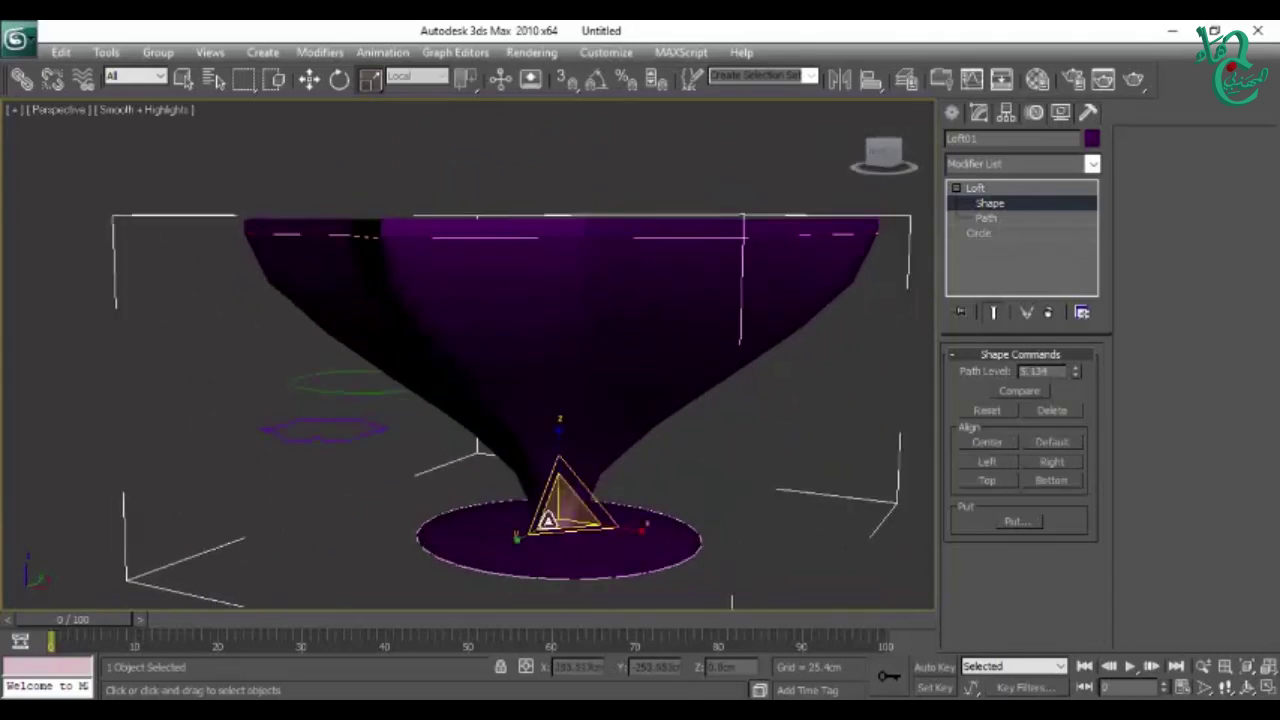
key(w)
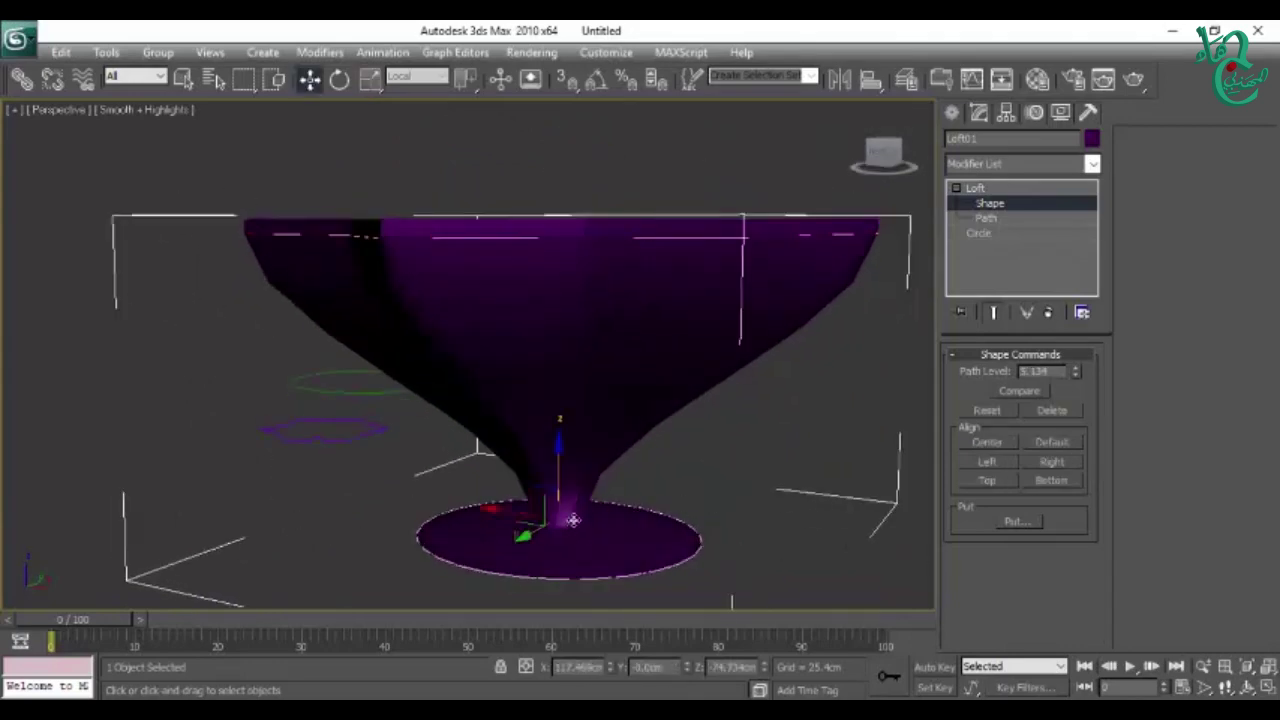
drag(557, 462, 555, 233)
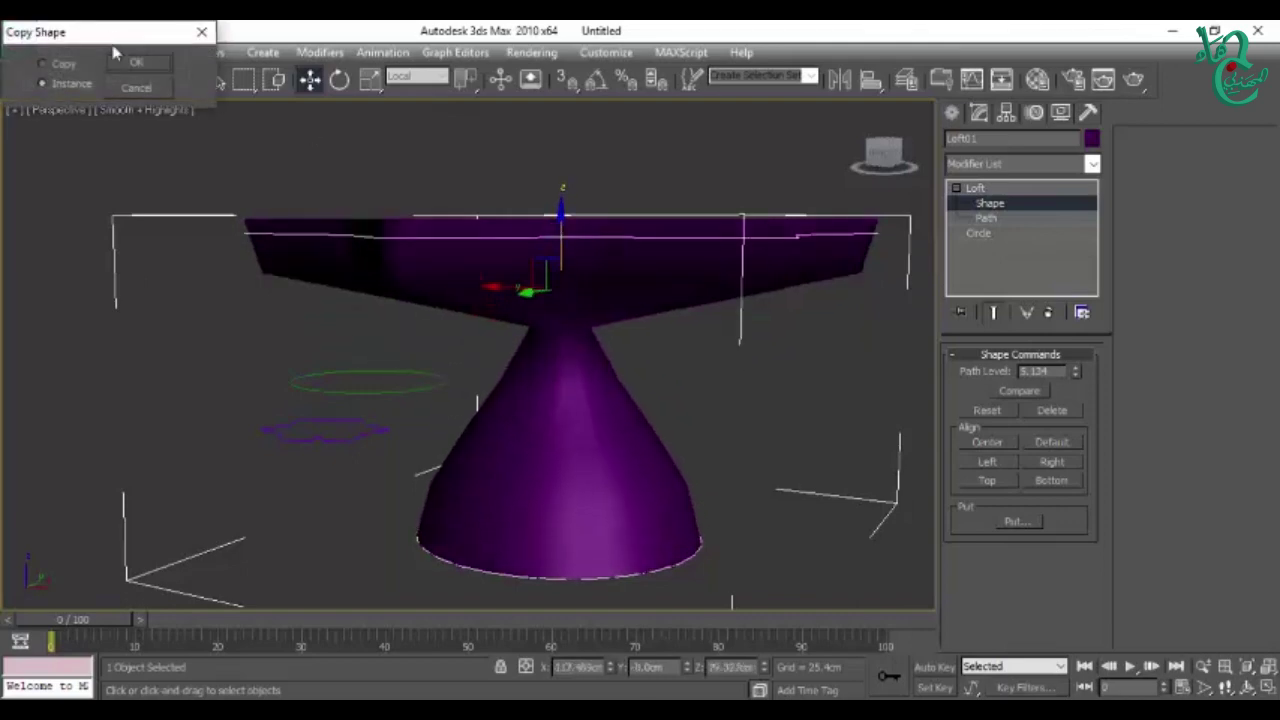
Step: Confirm the Instance copy and slide the tabletop cross-section along the path
click(291, 277)
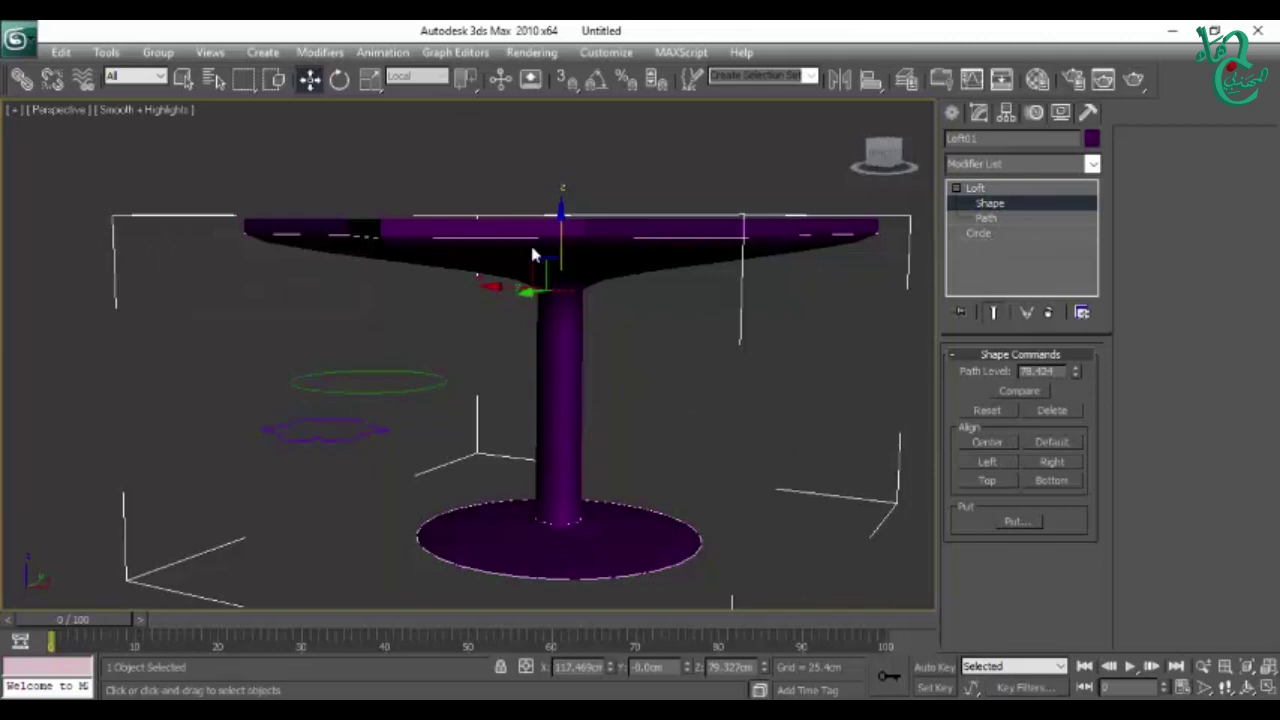
mouse_move(565, 228)
mouse_down()
mouse_move(552, 188)
mouse_move(554, 204)
mouse_up()
alt+middle_drag(655, 430, 655, 427)
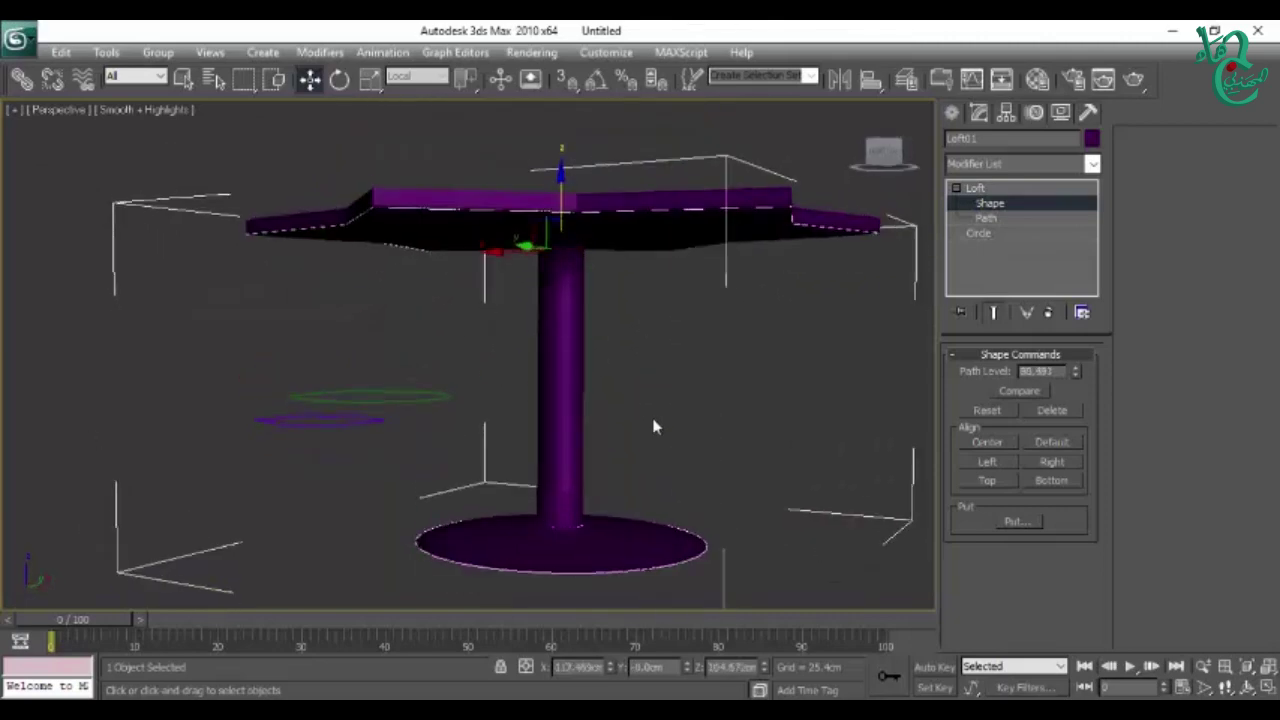
Step: Scale the bottom cross-section down to thin the column, then return to the loft's top level
click(572, 527)
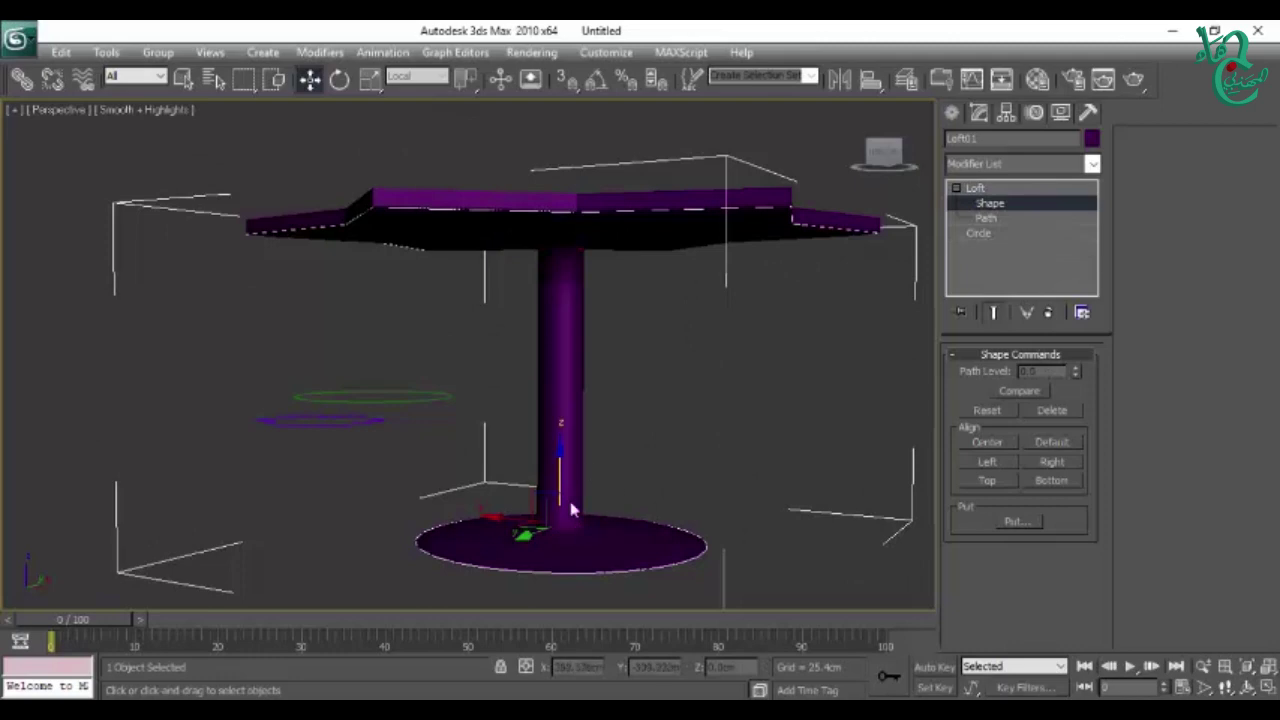
key(r)
drag(560, 526, 530, 610)
key(w)
click(685, 430)
mouse_move(685, 430)
alt+middle_down()
mouse_move(649, 486)
mouse_move(694, 414)
mouse_move(604, 443)
mouse_move(600, 420)
mouse_move(686, 486)
mouse_move(674, 463)
alt+middle_up()
scroll(660, 484, down, 2)
scroll(649, 486, down, 3)
click(962, 189)
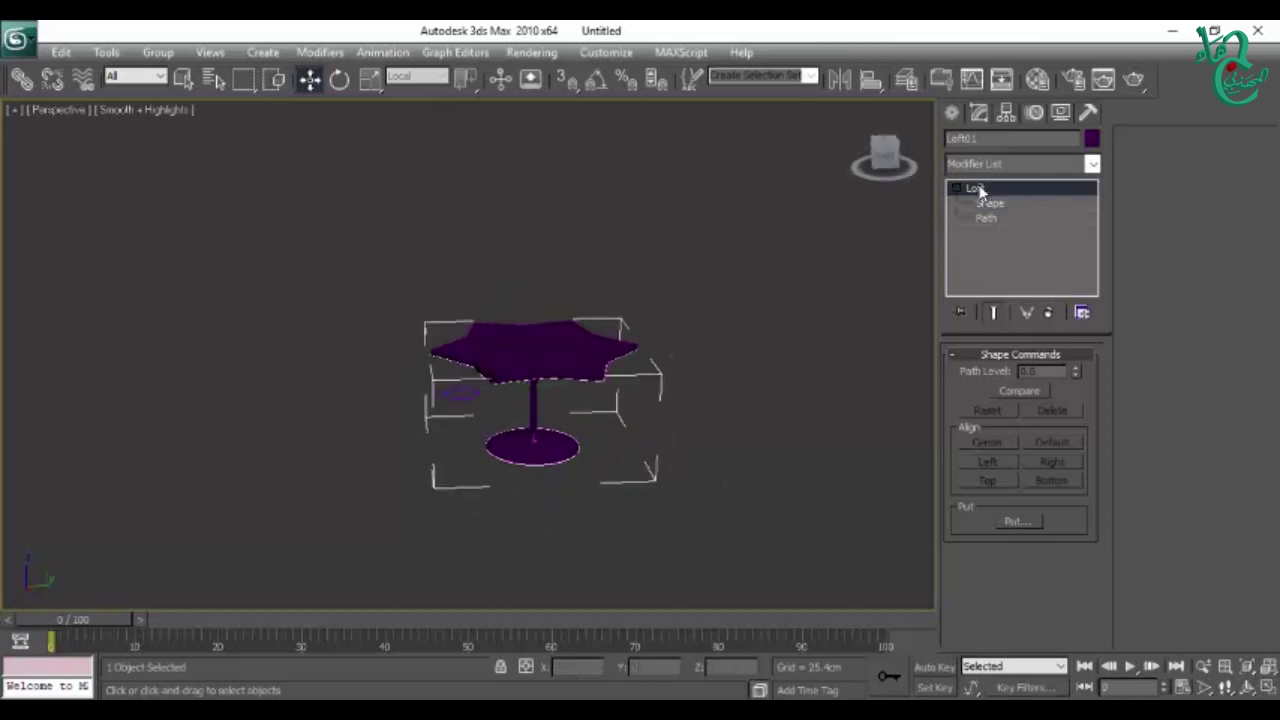
Step: Deselect the table and orbit to look down on its star top
click(726, 442)
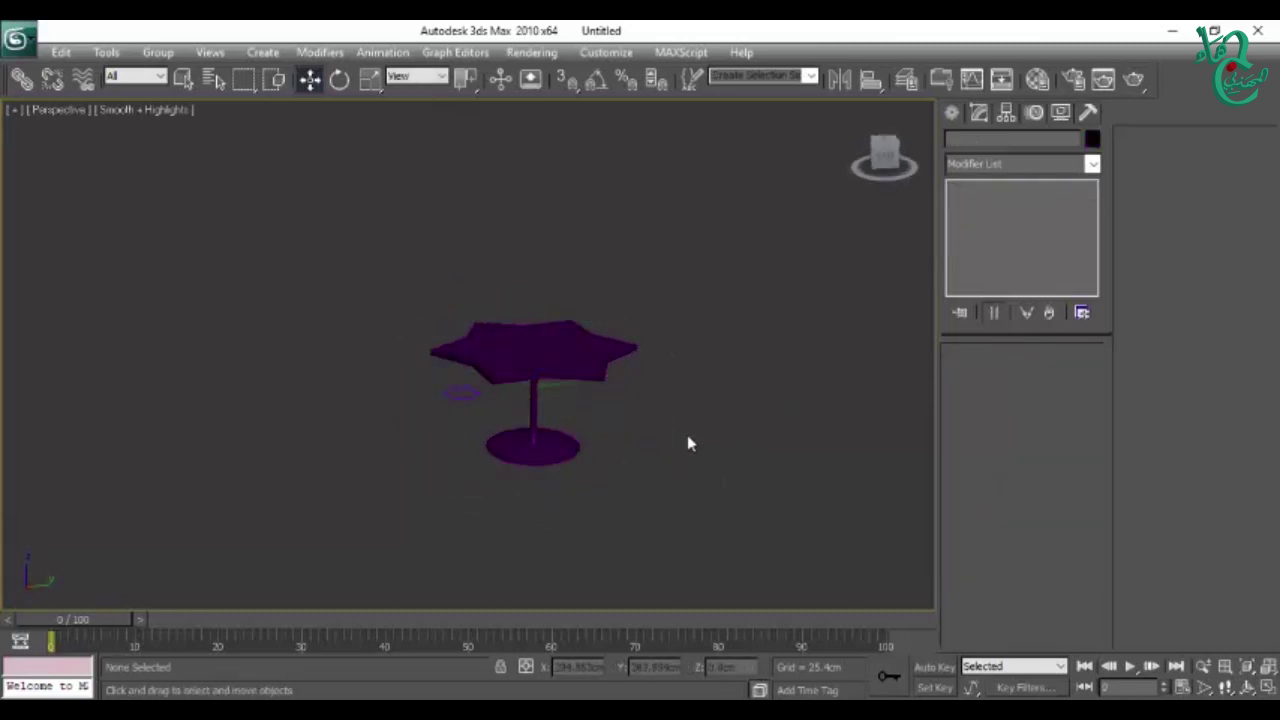
alt+middle_drag(688, 443, 650, 451)
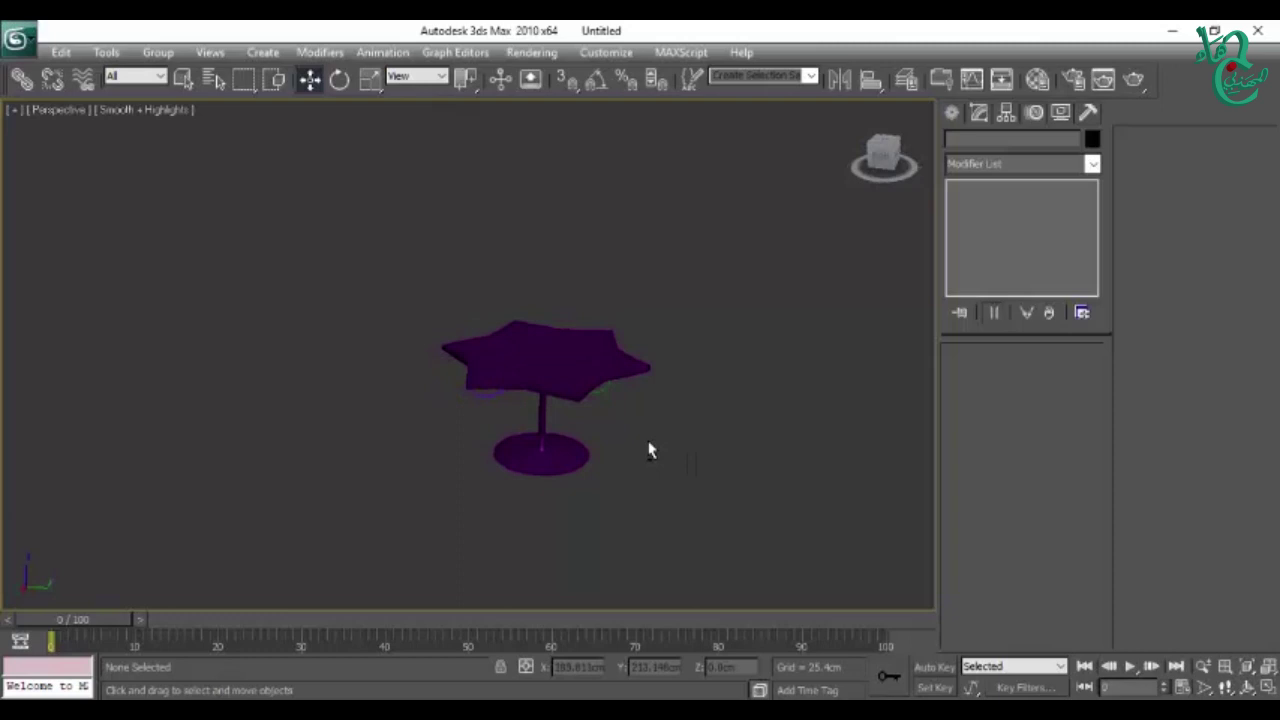
mouse_move(658, 445)
alt+middle_down()
mouse_move(675, 424)
mouse_move(606, 400)
alt+middle_up()
scroll(607, 435, up, 2)
scroll(606, 400, up, 2)
click(951, 112)
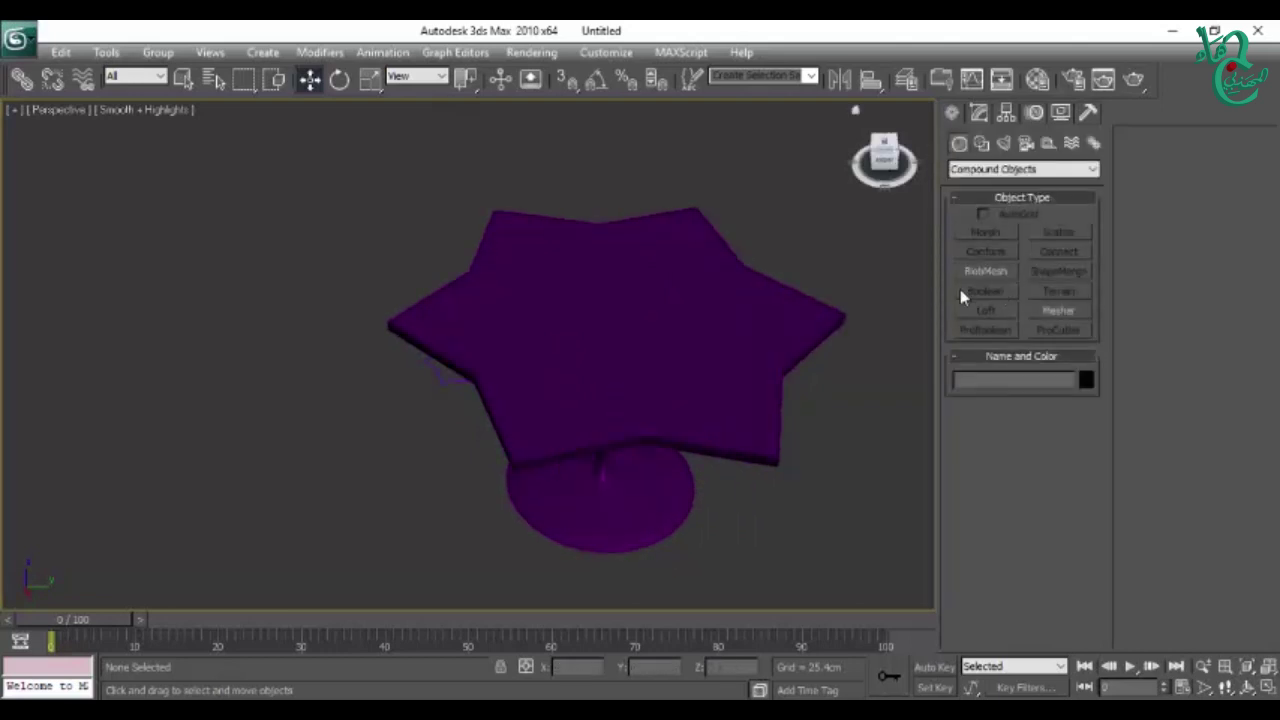
mouse_move(689, 389)
alt+middle_down()
mouse_move(631, 249)
mouse_move(551, 341)
mouse_move(566, 374)
alt+middle_up()
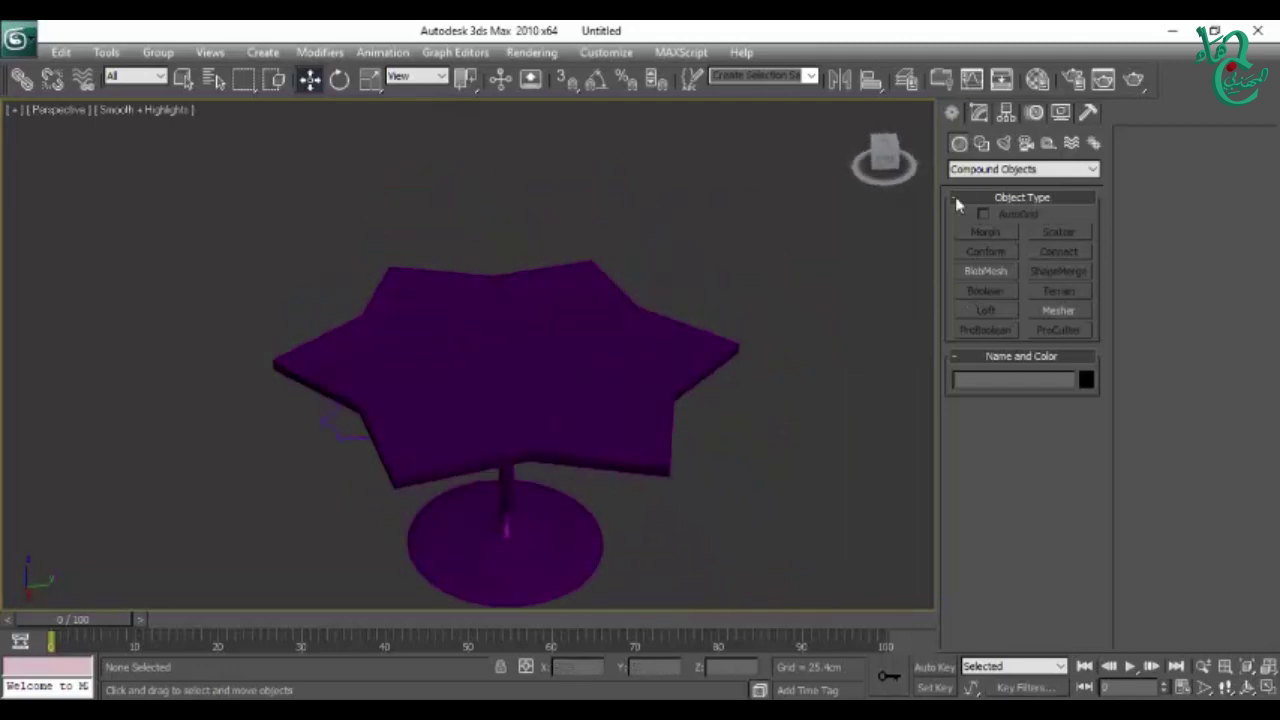
Step: Restore the four-viewport layout and choose Standard Primitives as the creation category
key(alt+w)
scroll(297, 277, up, 2)
scroll(237, 263, up, 3)
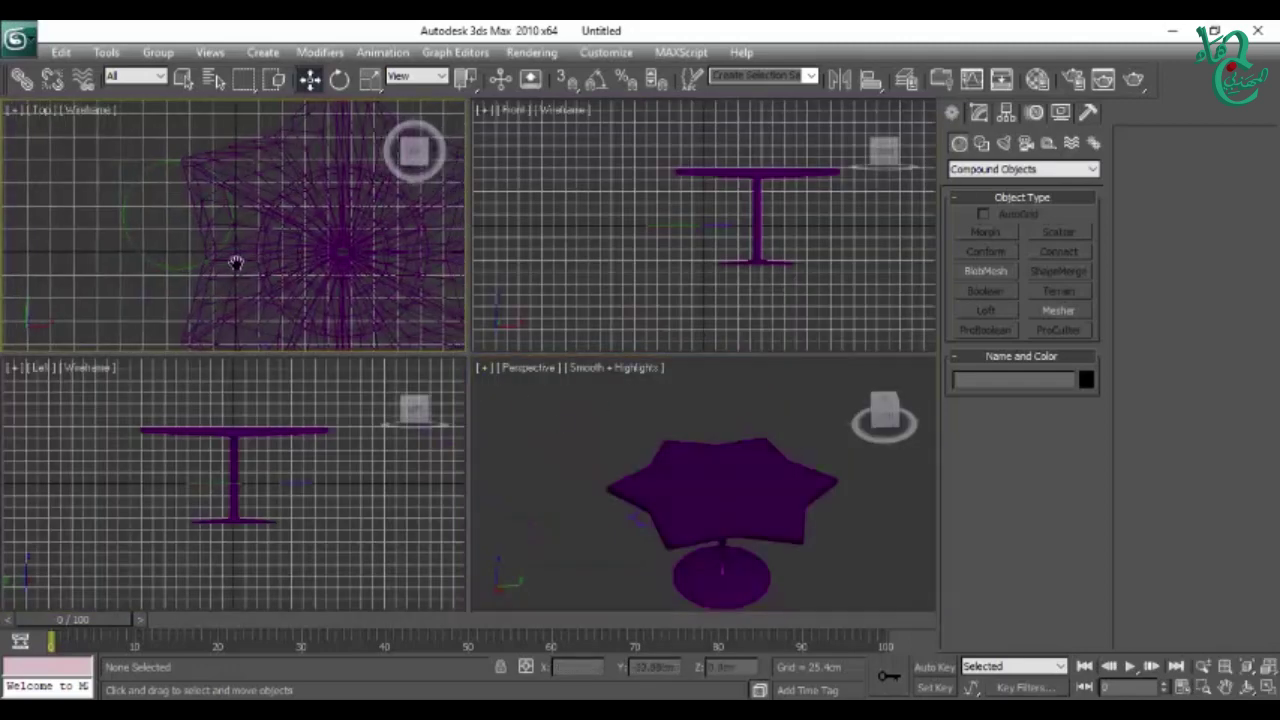
scroll(237, 263, up, 2)
click(985, 169)
click(988, 185)
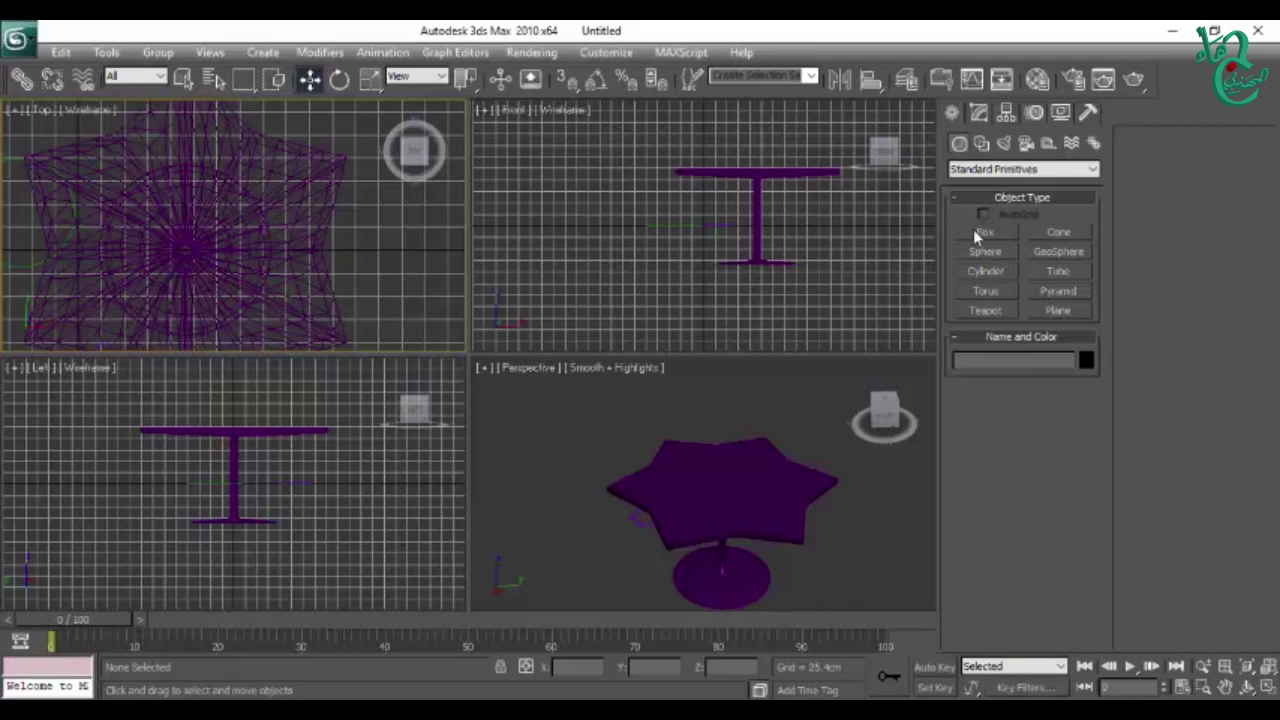
Step: Create a box and a cylinder in the Top view
click(985, 231)
drag(168, 203, 202, 240)
click(190, 196)
click(1000, 272)
drag(182, 292, 200, 317)
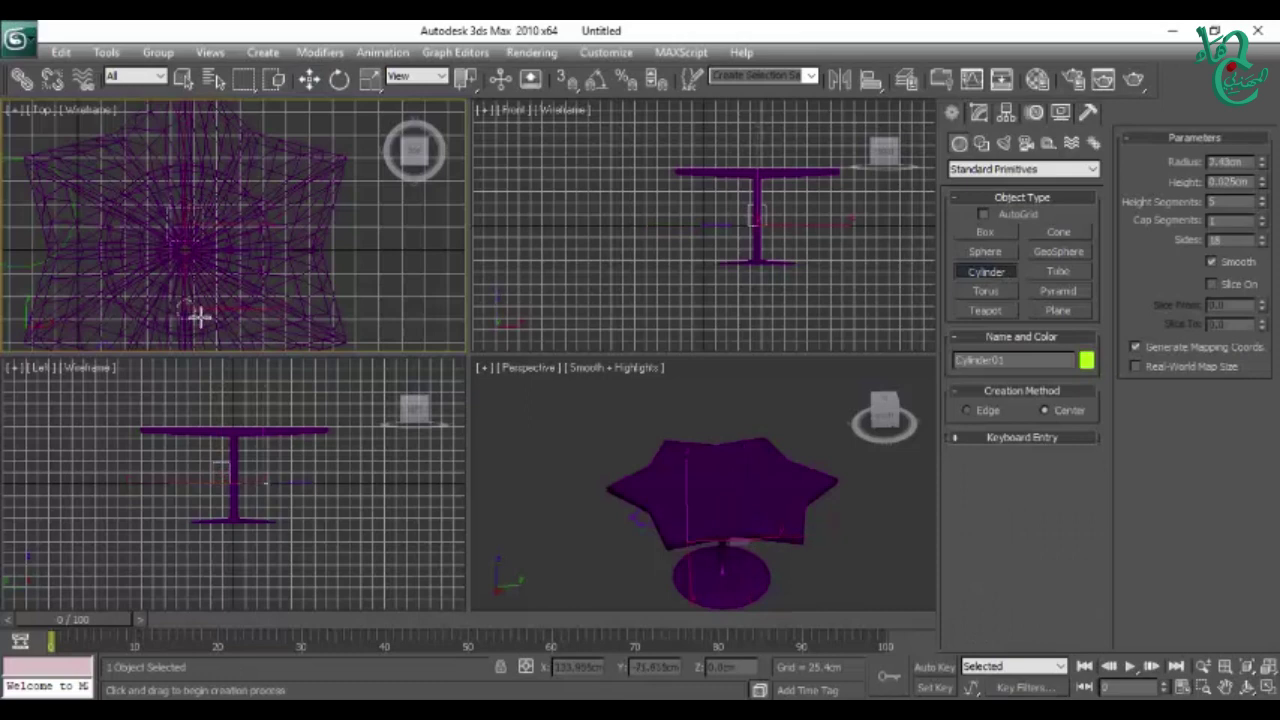
click(194, 291)
Step: Raise the box and cylinder onto the tabletop and maximize the Perspective view
key(w)
alt+middle_drag(702, 500, 738, 532)
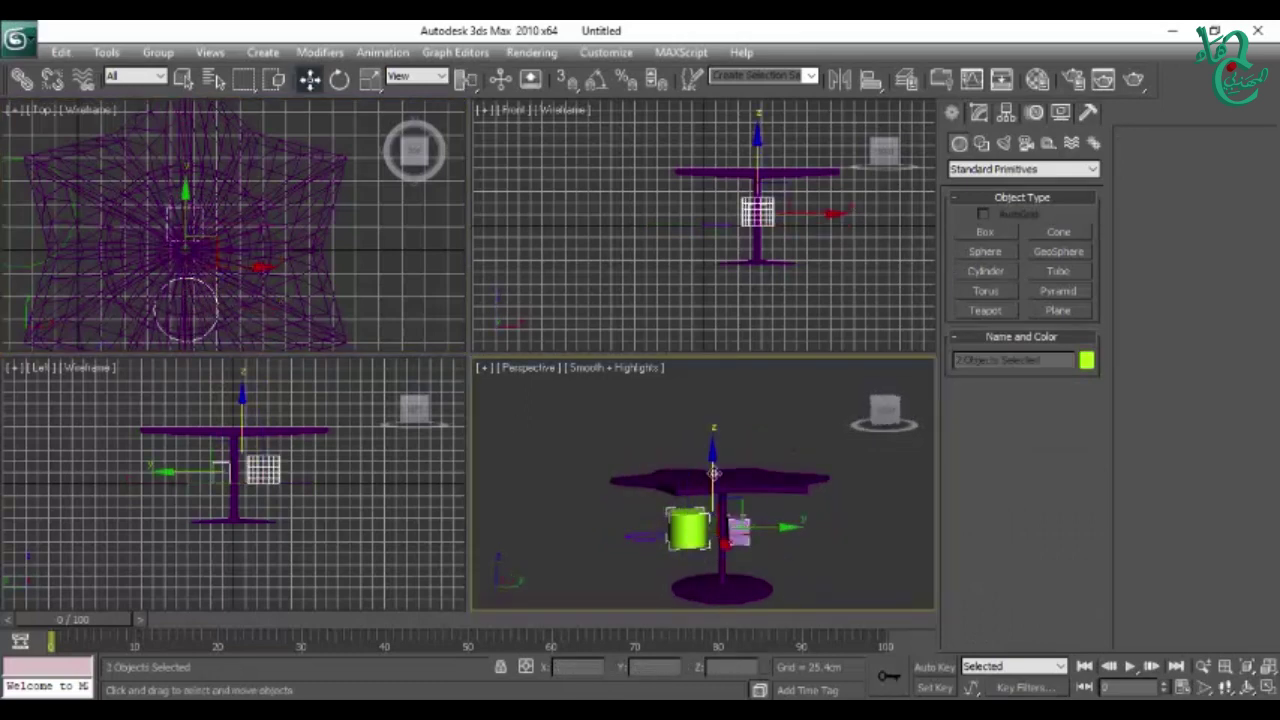
drag(705, 510, 705, 465)
alt+middle_drag(705, 465, 764, 497)
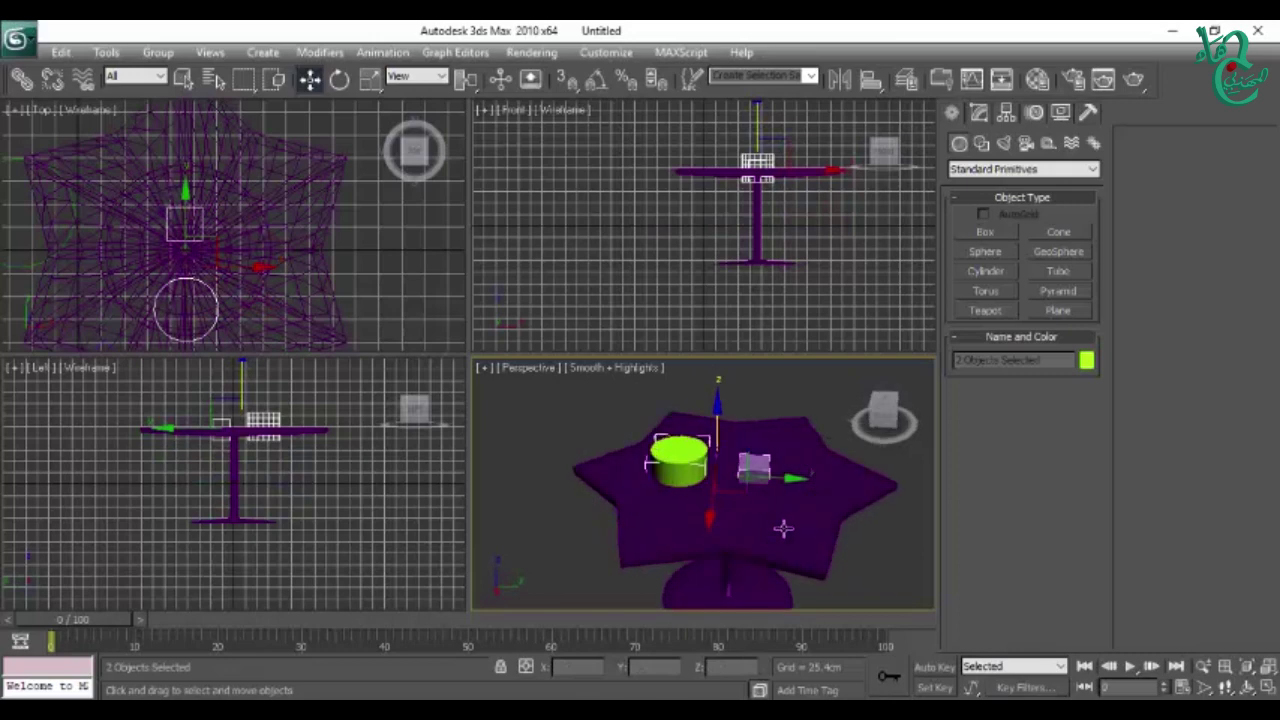
key(alt+w)
alt+middle_drag(571, 414, 760, 229)
click(760, 229)
Step: Apply ProBoolean to the table, subtracting the box and the cylinder
click(648, 493)
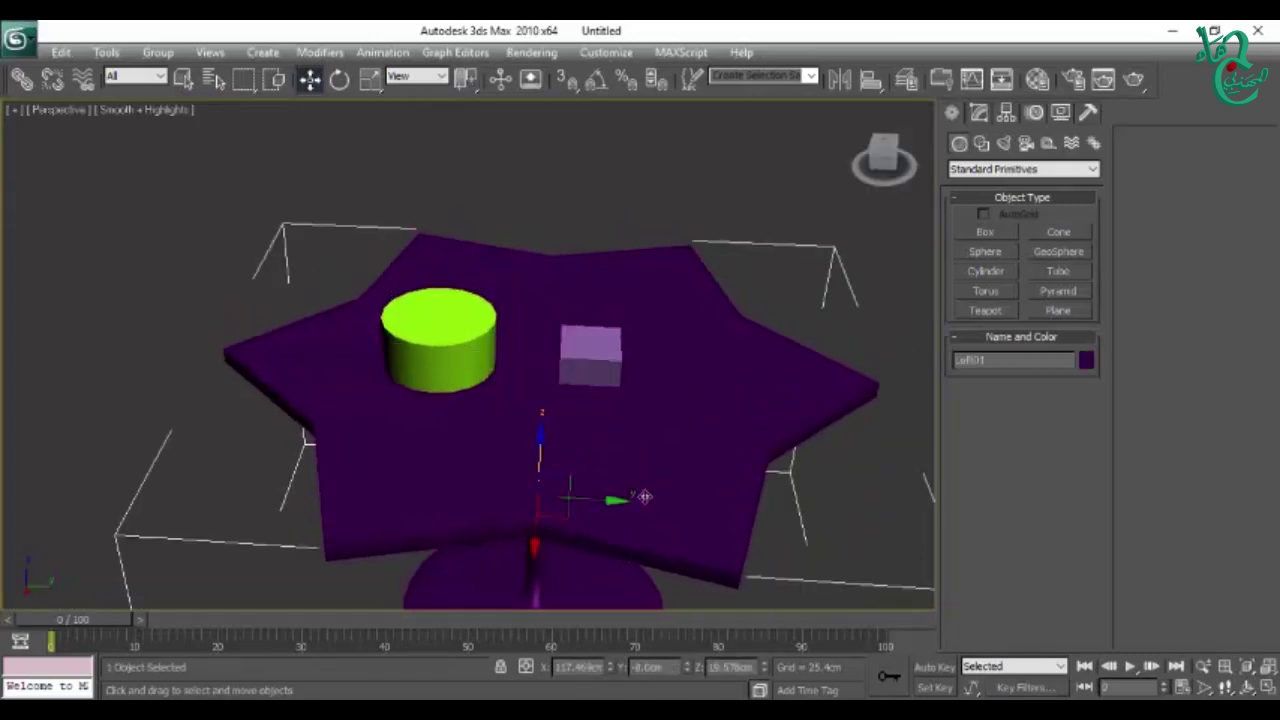
click(980, 170)
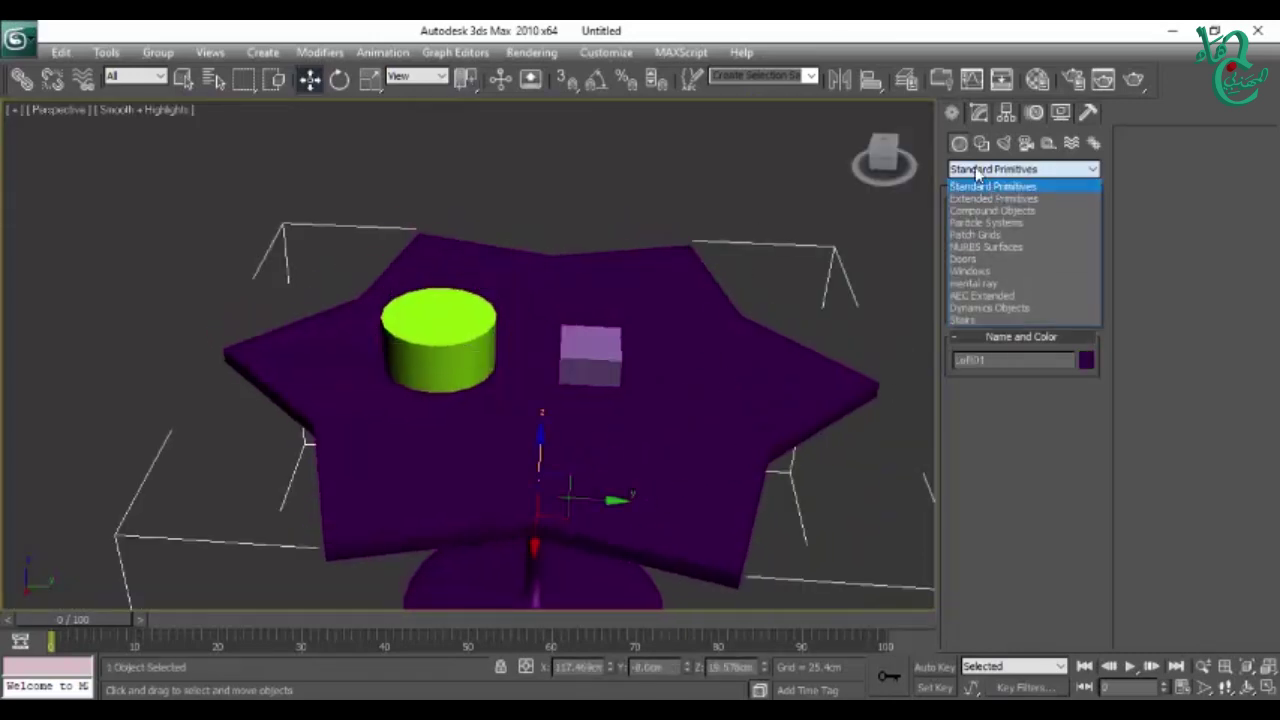
click(995, 206)
click(982, 329)
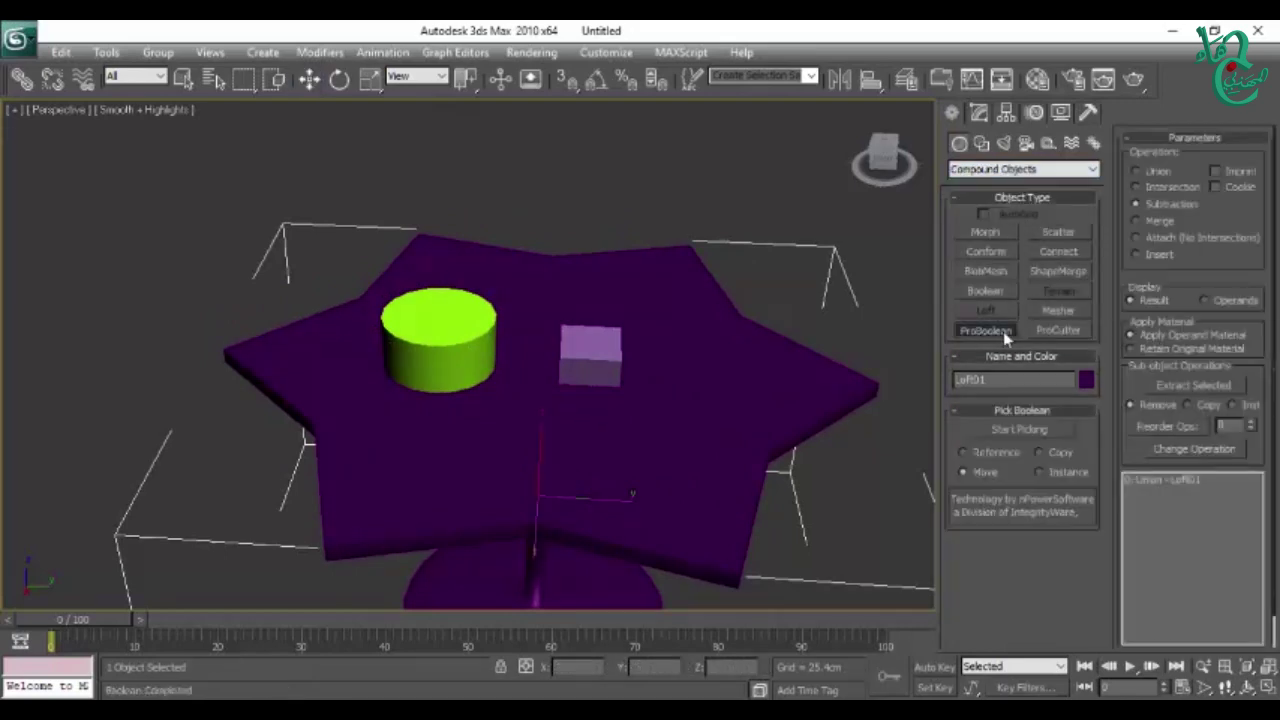
click(1012, 428)
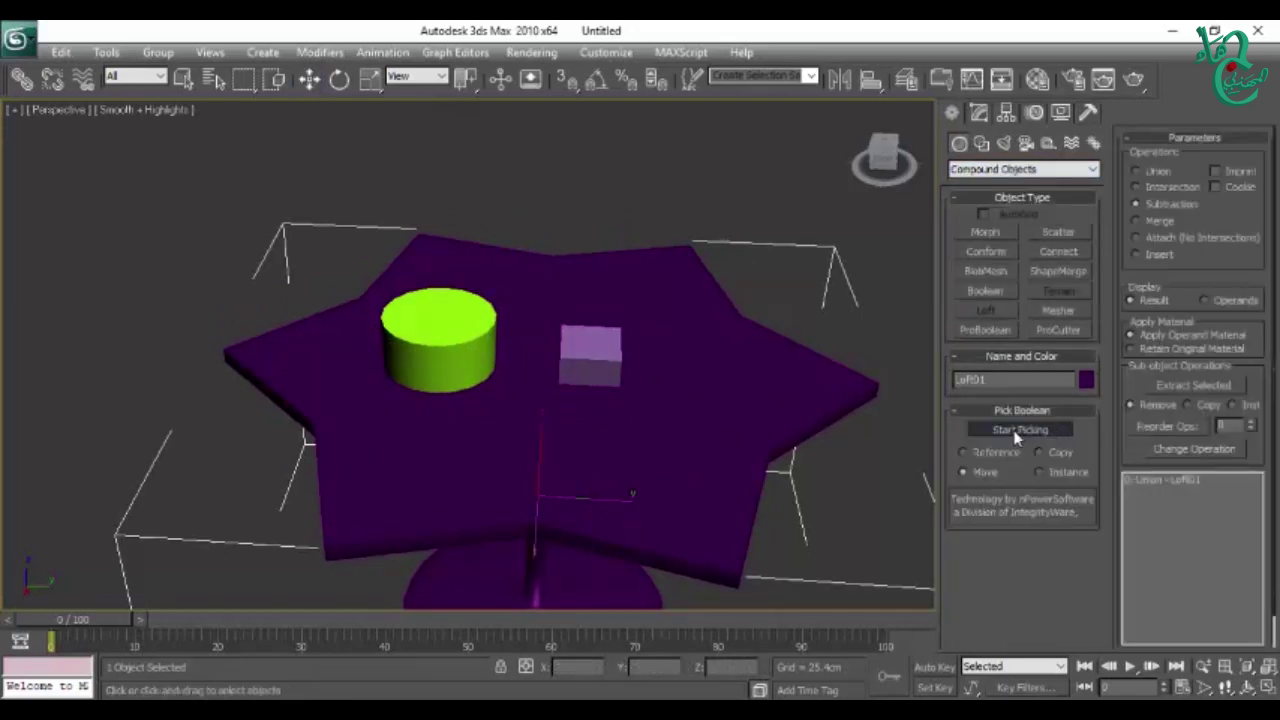
click(590, 350)
click(455, 345)
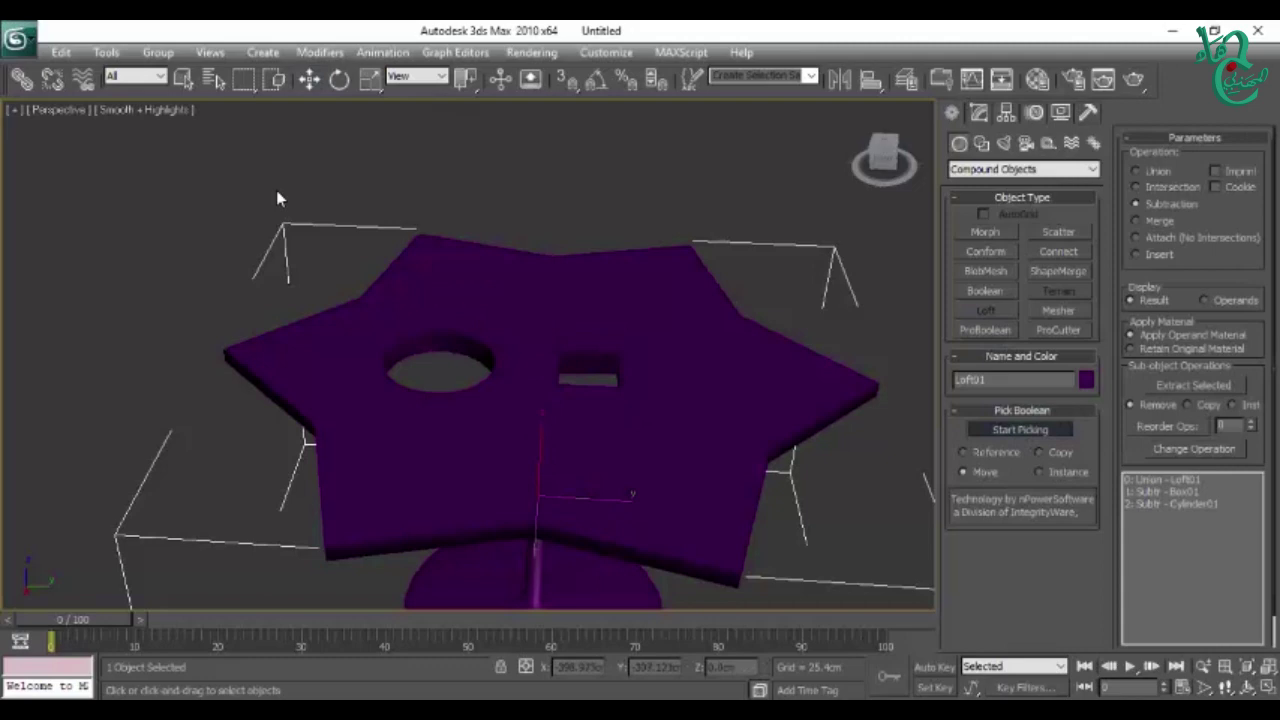
Step: Deselect the table and orbit around to inspect the square and round holes
key(w)
mouse_move(550, 420)
alt+middle_down()
mouse_move(678, 353)
mouse_move(737, 271)
mouse_move(643, 449)
mouse_move(600, 300)
mouse_move(613, 218)
mouse_move(597, 457)
mouse_move(640, 454)
mouse_move(631, 446)
mouse_move(626, 489)
mouse_move(704, 460)
alt+middle_up()
click(613, 218)
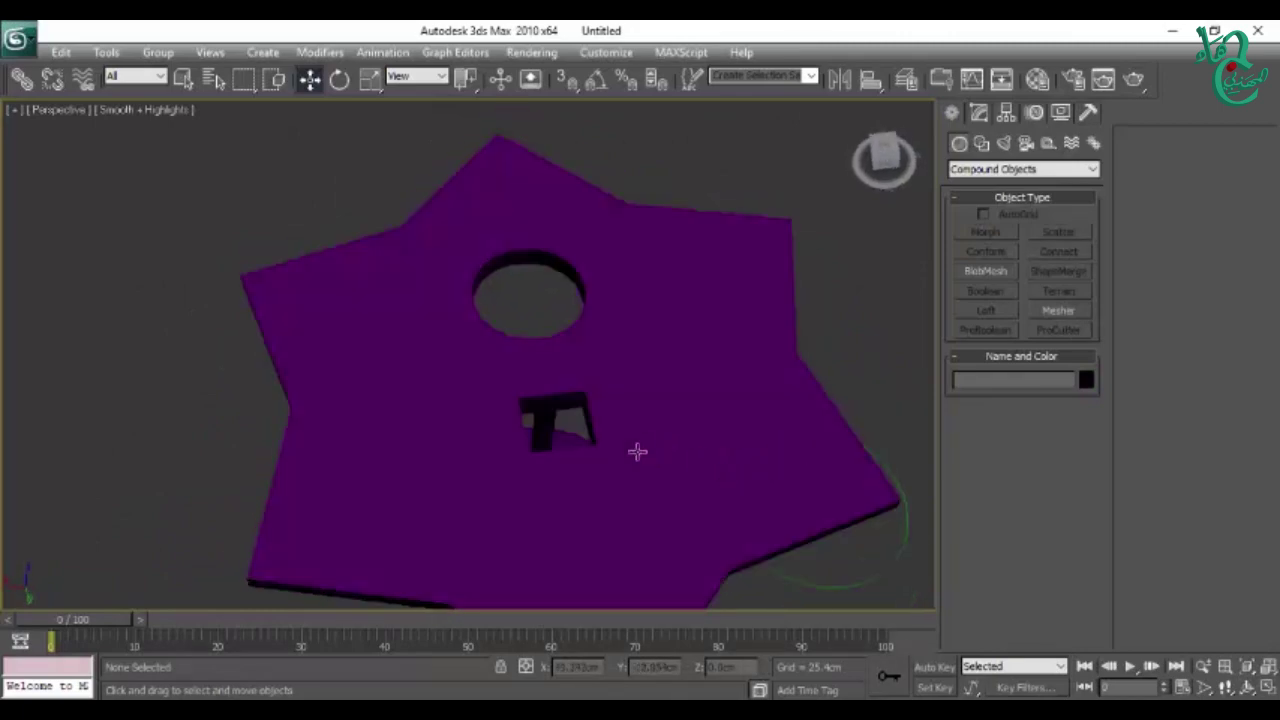
alt+middle_drag(640, 463, 689, 412)
mouse_move(700, 326)
alt+middle_down()
mouse_move(640, 446)
mouse_move(611, 377)
mouse_move(706, 251)
mouse_move(589, 520)
mouse_move(563, 491)
mouse_move(586, 474)
mouse_move(627, 477)
alt+middle_up()
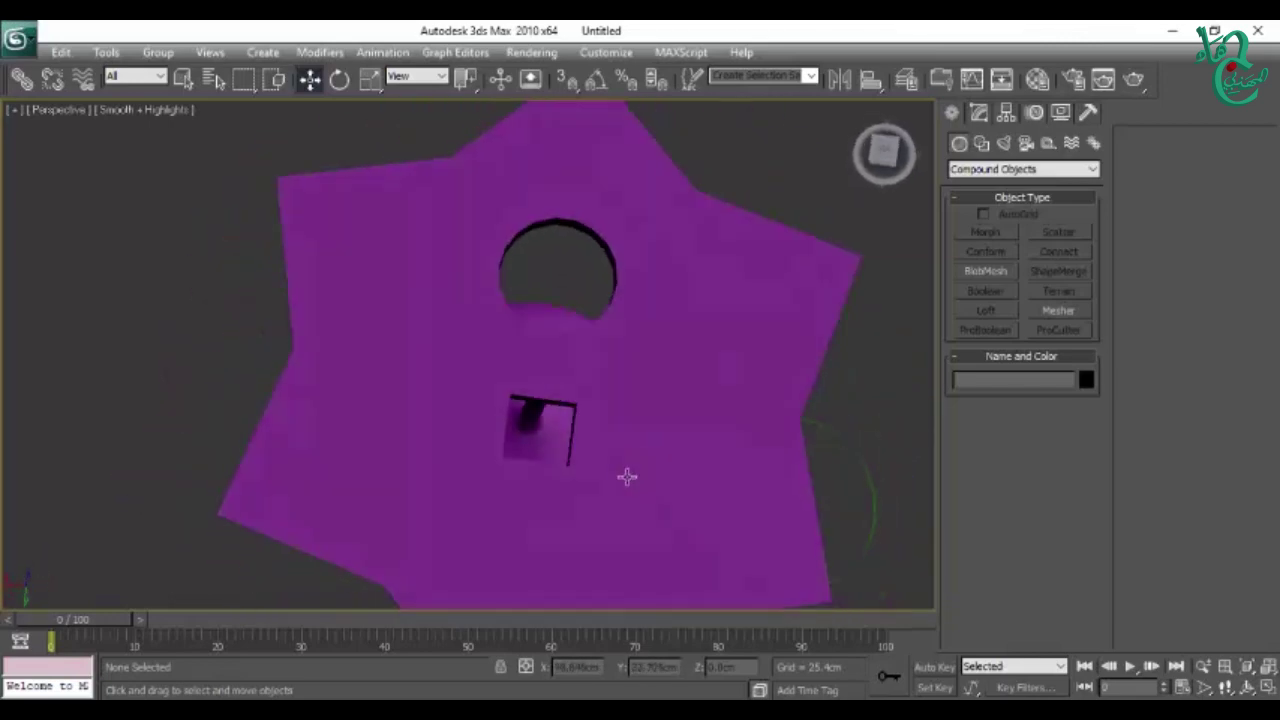
click(17, 39)
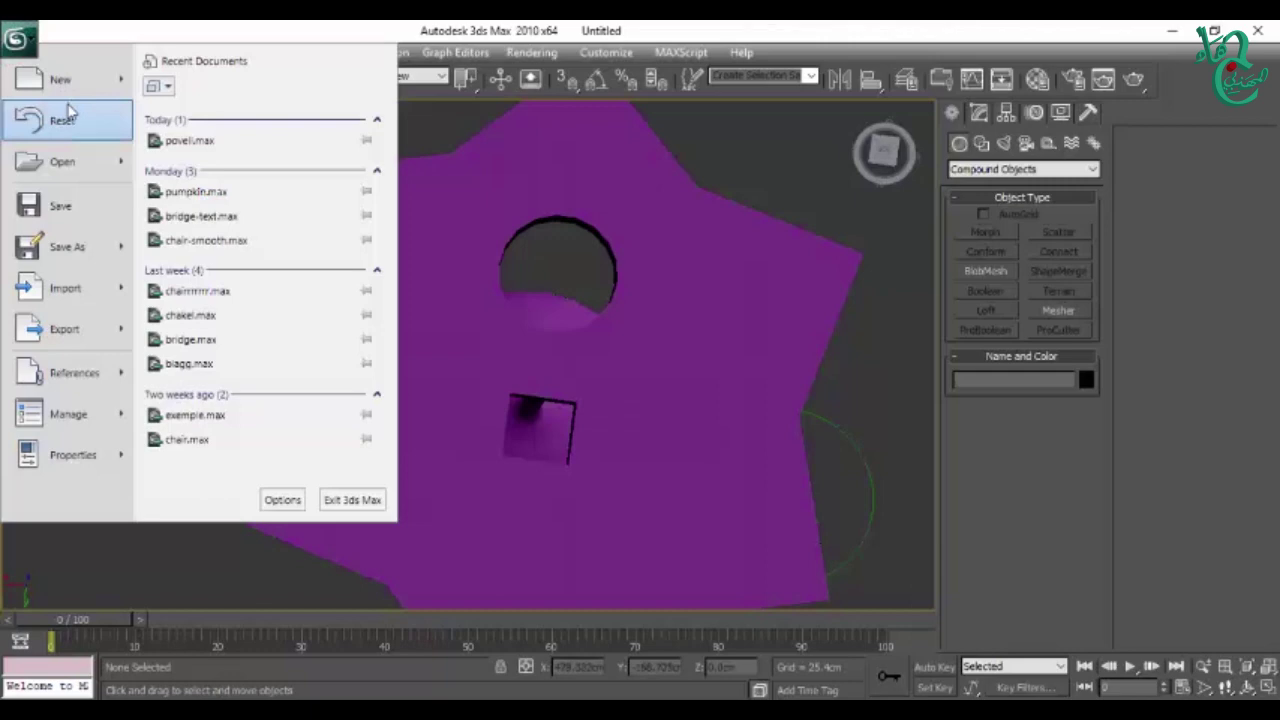
Step: Reset to an empty scene without saving the table
click(62, 119)
click(640, 438)
click(590, 400)
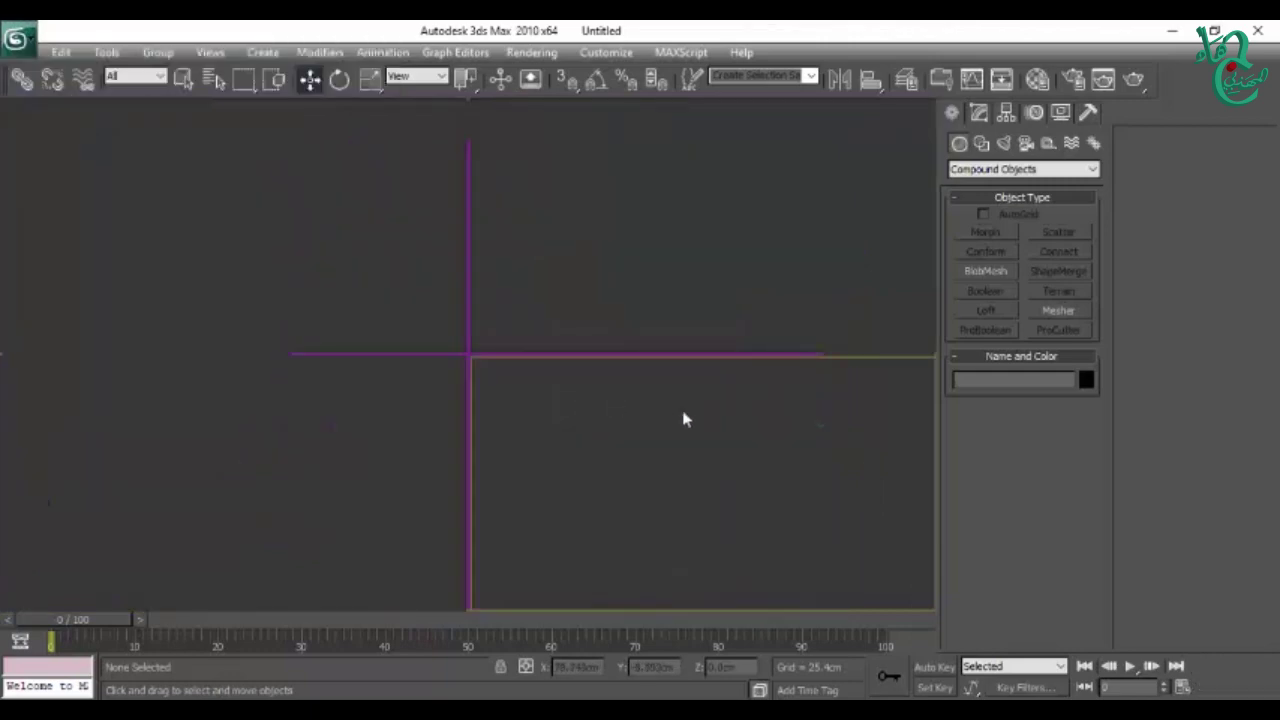
mouse_move(706, 477)
middle_down()
mouse_move(729, 540)
mouse_move(743, 514)
middle_up()
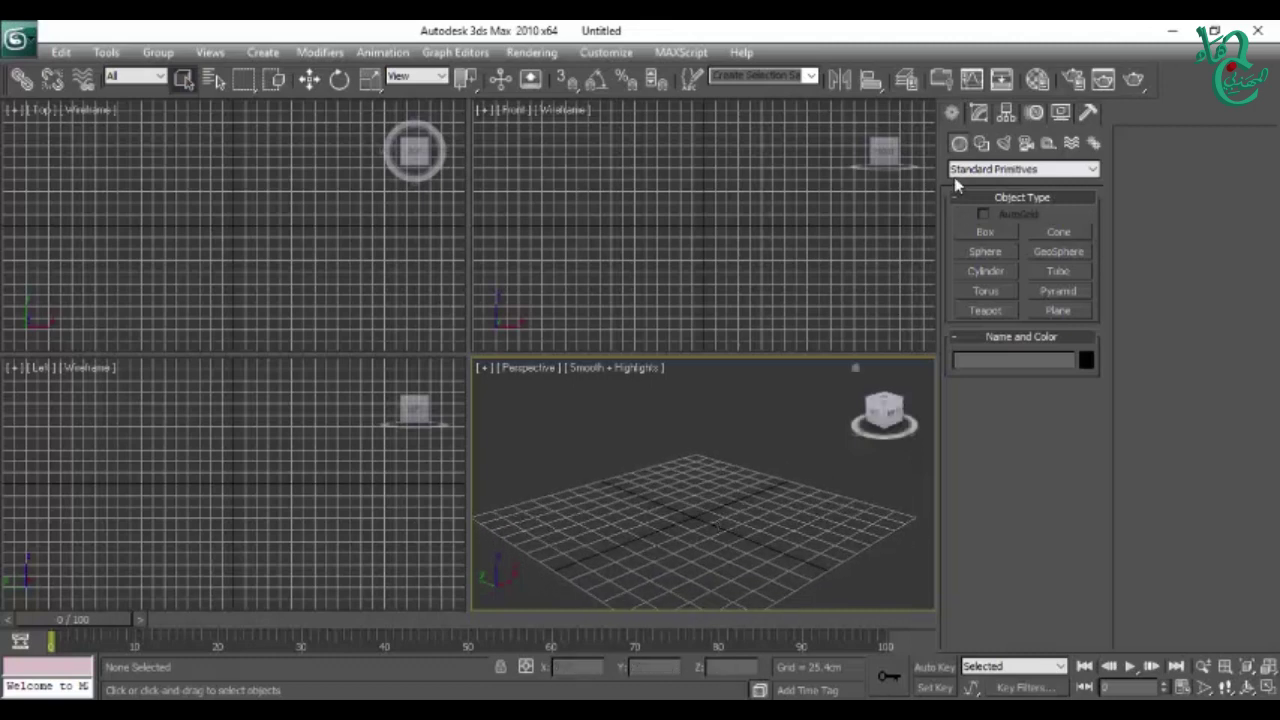
Step: Draw a five-point curved line in the Front view and maximize the Perspective view
click(981, 144)
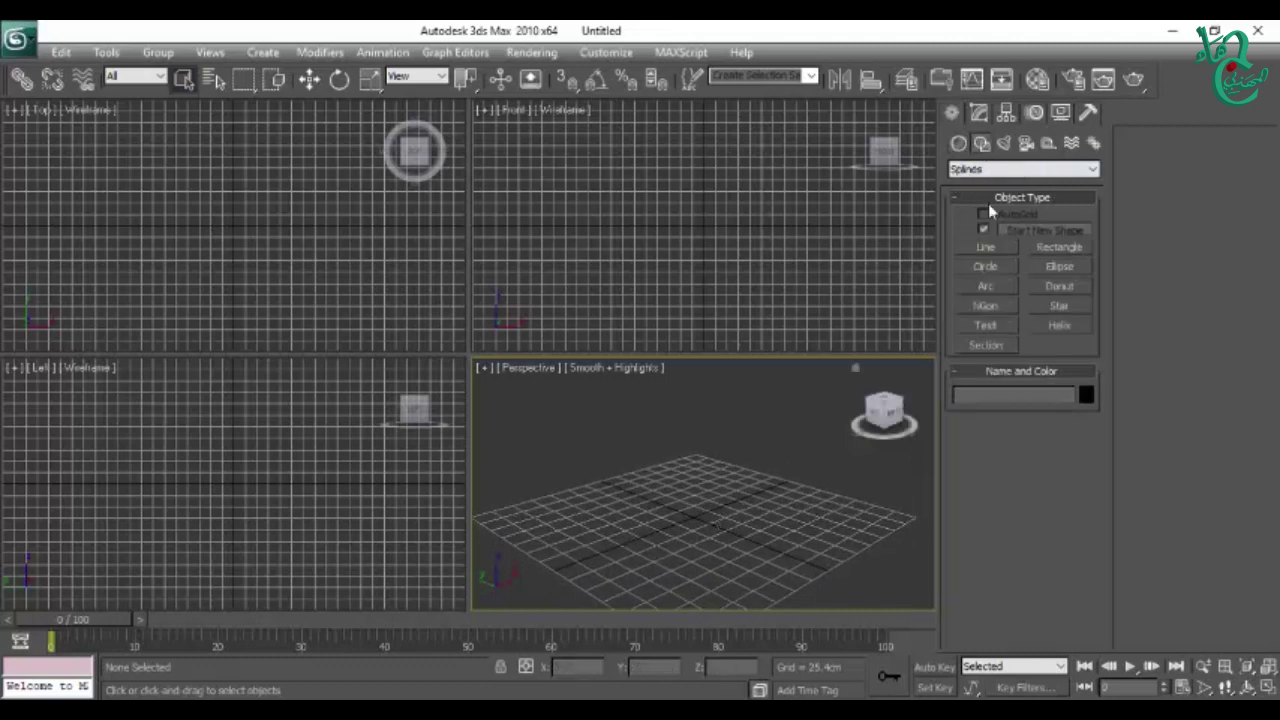
click(986, 247)
click(734, 298)
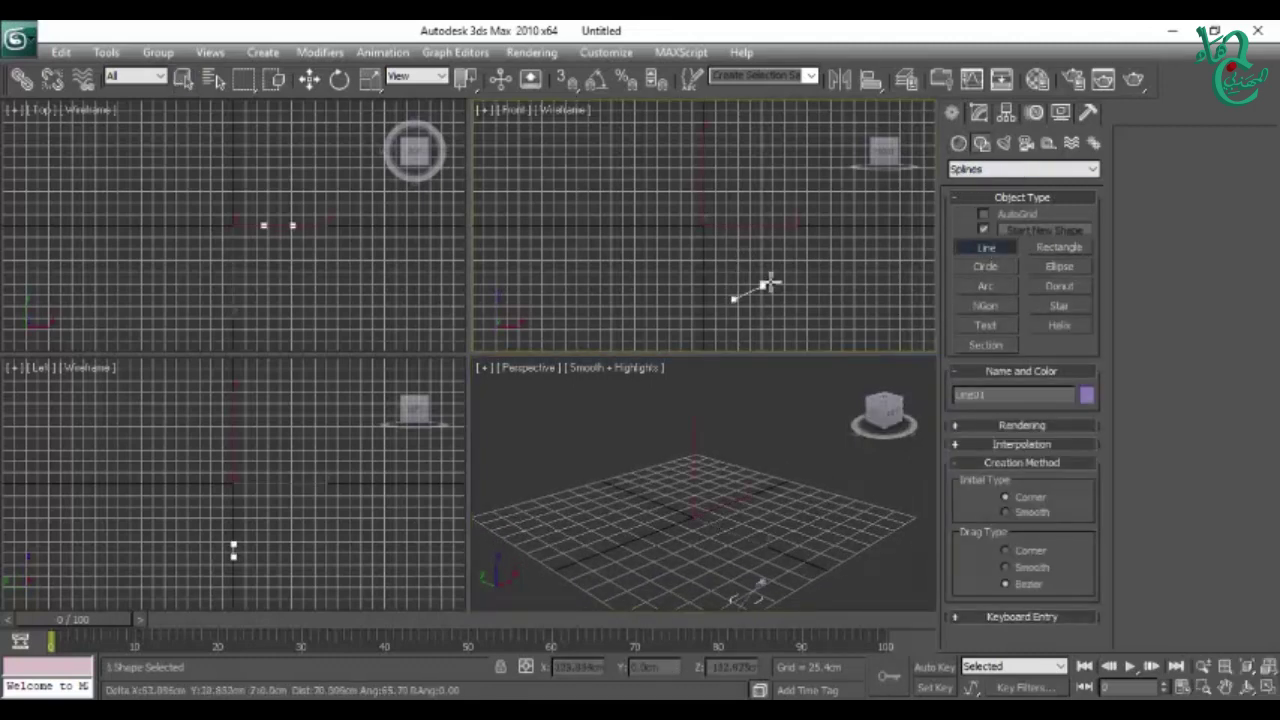
click(794, 254)
click(782, 208)
click(724, 203)
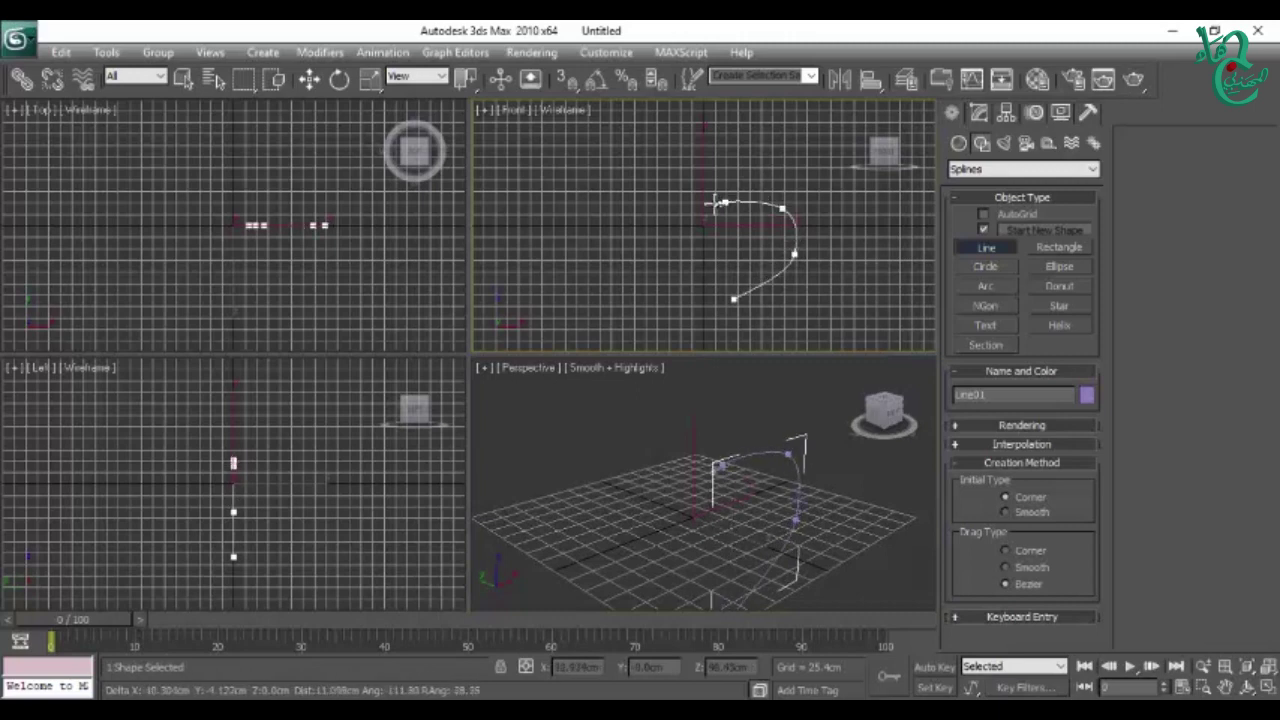
click(689, 190)
right_click(663, 200)
mouse_move(740, 460)
alt+middle_down()
mouse_move(771, 447)
mouse_move(569, 447)
mouse_move(643, 391)
mouse_move(717, 463)
mouse_move(677, 460)
mouse_move(670, 404)
mouse_move(700, 395)
alt+middle_up()
key(alt+w)
click(979, 112)
Step: Expand the line's Rendering rollout and enable it so the spline displays as a renderable shape
alt+middle_drag(740, 286, 734, 349)
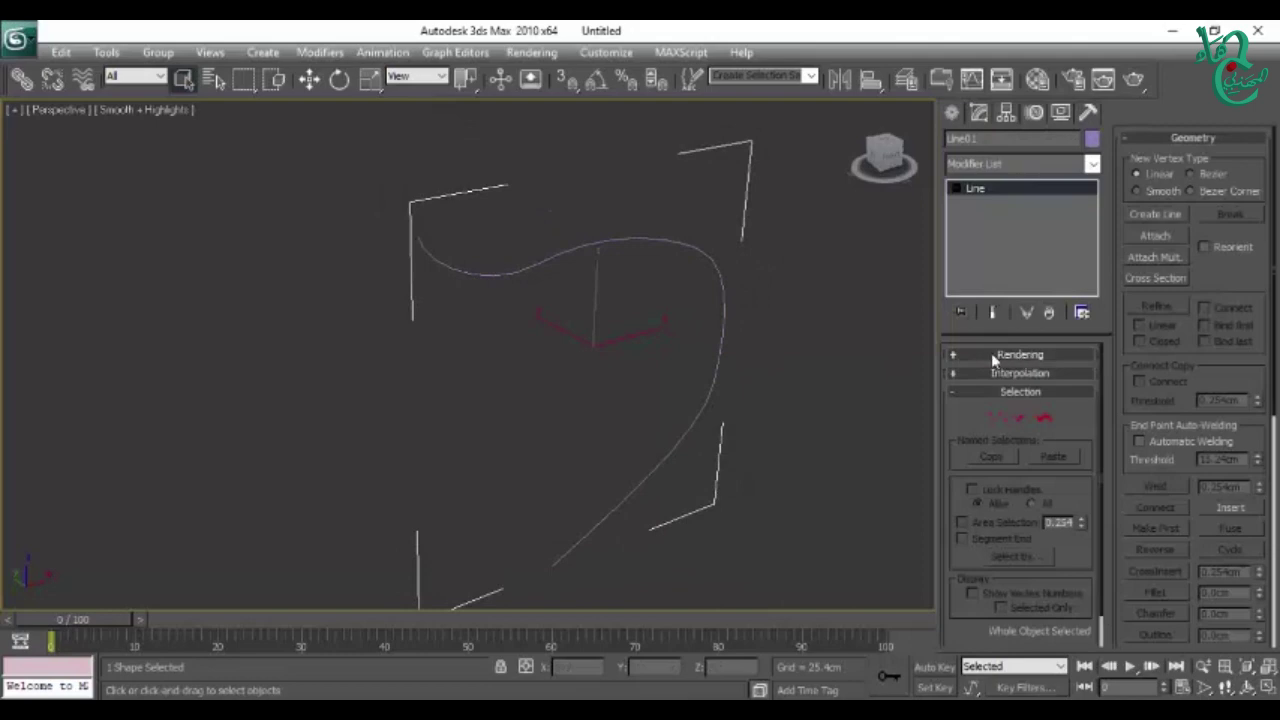
click(954, 356)
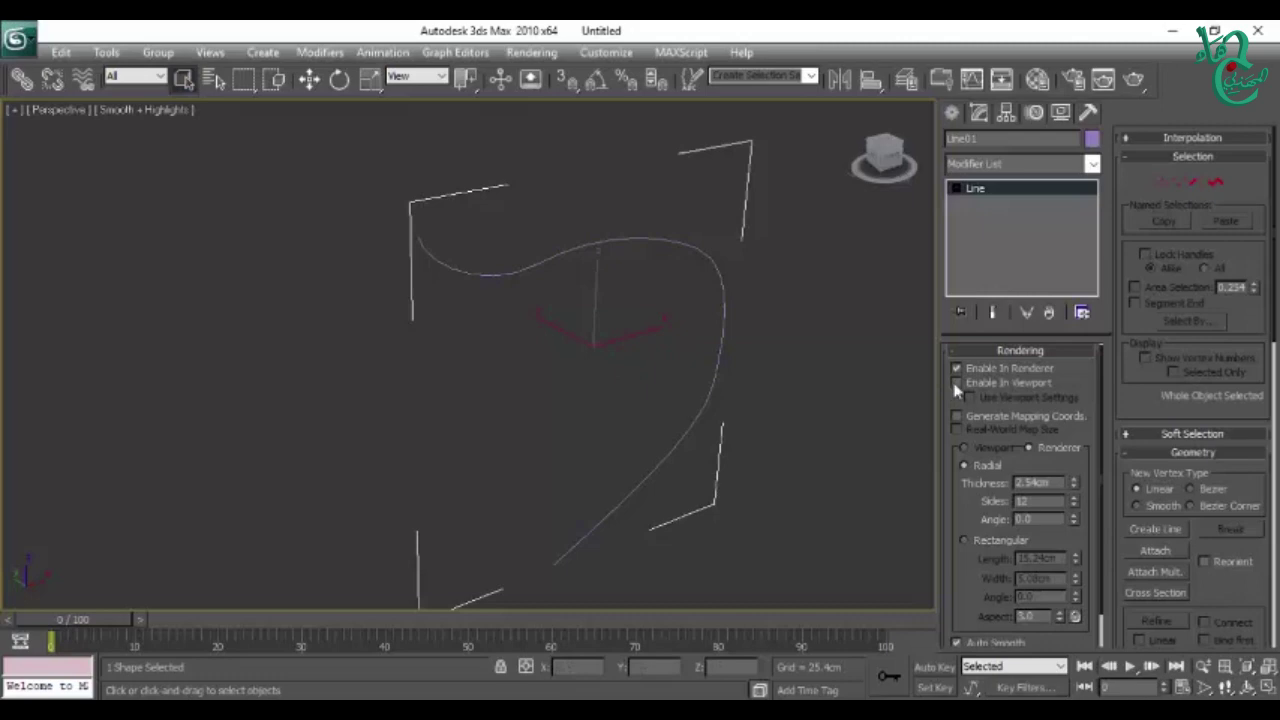
click(956, 383)
scroll(489, 269, up, 3)
scroll(520, 458, up, 3)
mouse_move(520, 458)
alt+middle_down()
mouse_move(588, 405)
mouse_move(591, 317)
mouse_move(454, 312)
mouse_move(465, 330)
alt+middle_up()
mouse_move(587, 408)
middle_down()
mouse_move(644, 417)
mouse_move(554, 449)
mouse_move(617, 429)
mouse_move(546, 417)
mouse_move(620, 425)
middle_up()
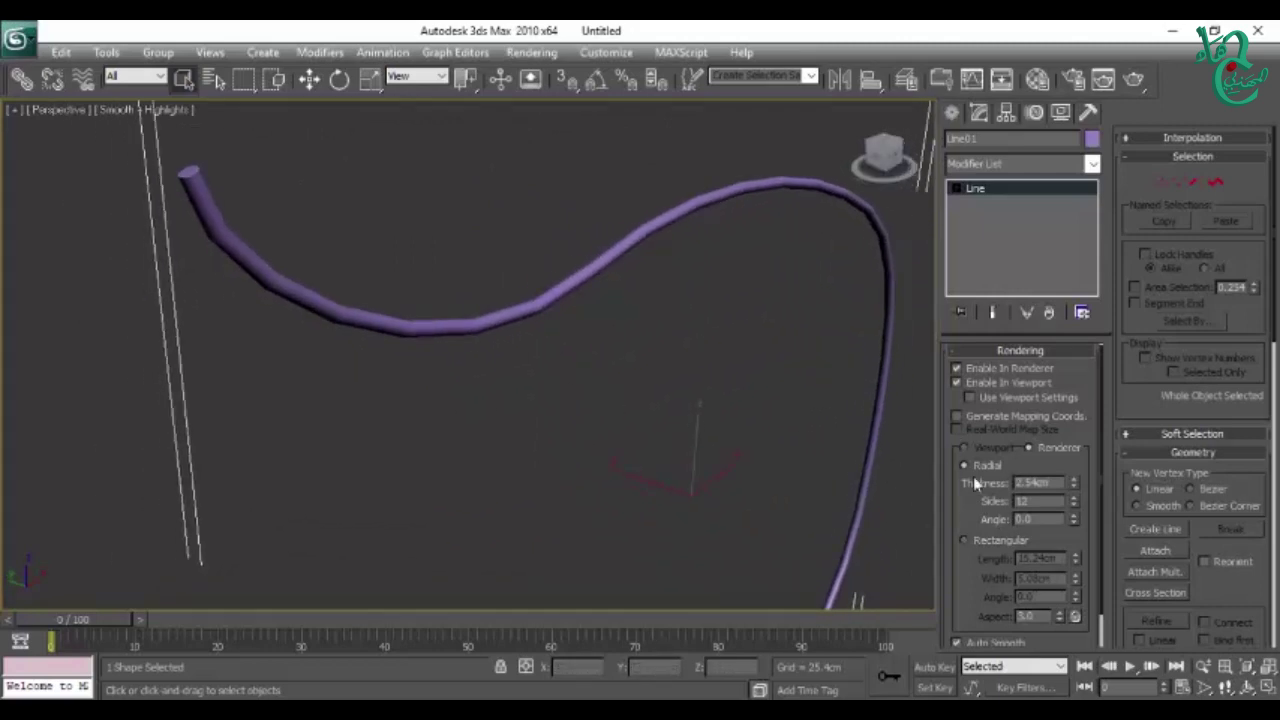
Step: Give the line a Rectangular section with length 179.375cm, and raise its width and angle
click(991, 545)
mouse_move(817, 503)
alt+middle_down()
mouse_move(537, 417)
mouse_move(606, 437)
mouse_move(568, 420)
mouse_move(528, 444)
alt+middle_up()
scroll(568, 420, down, 3)
mouse_move(1076, 558)
mouse_down()
mouse_move(1212, 321)
mouse_move(1210, 678)
mouse_up()
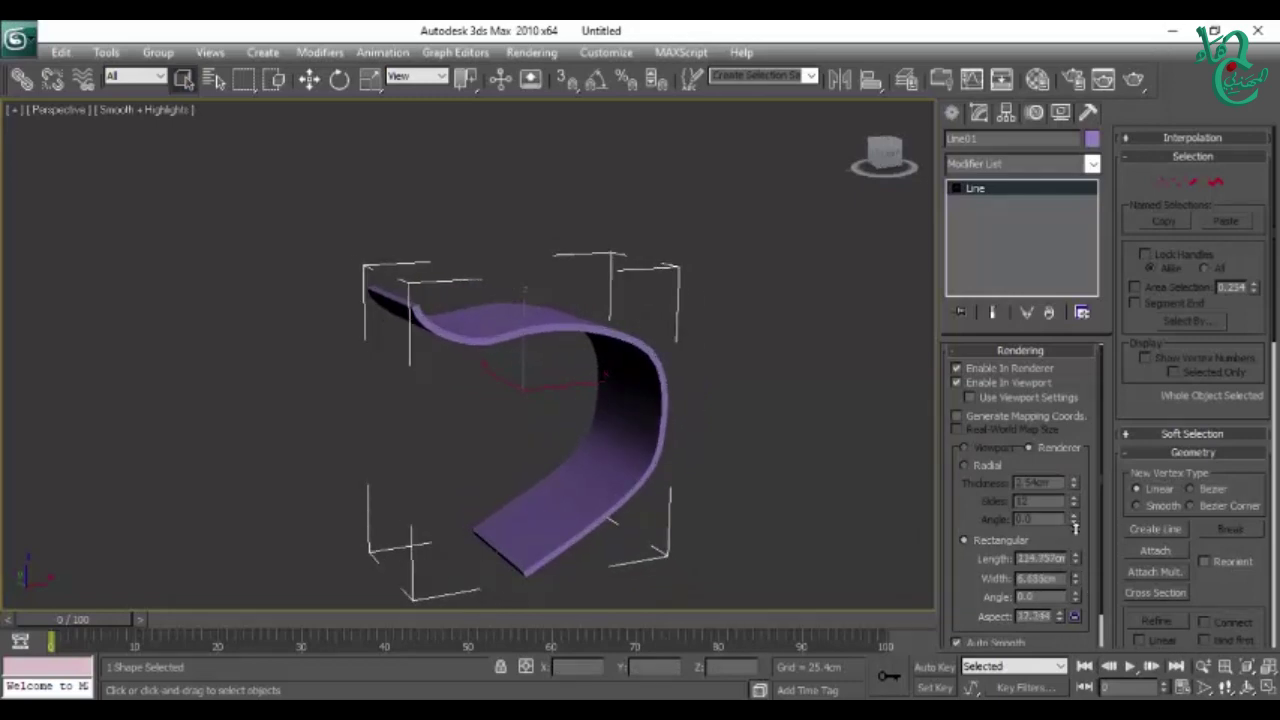
drag(1076, 579, 1040, 385)
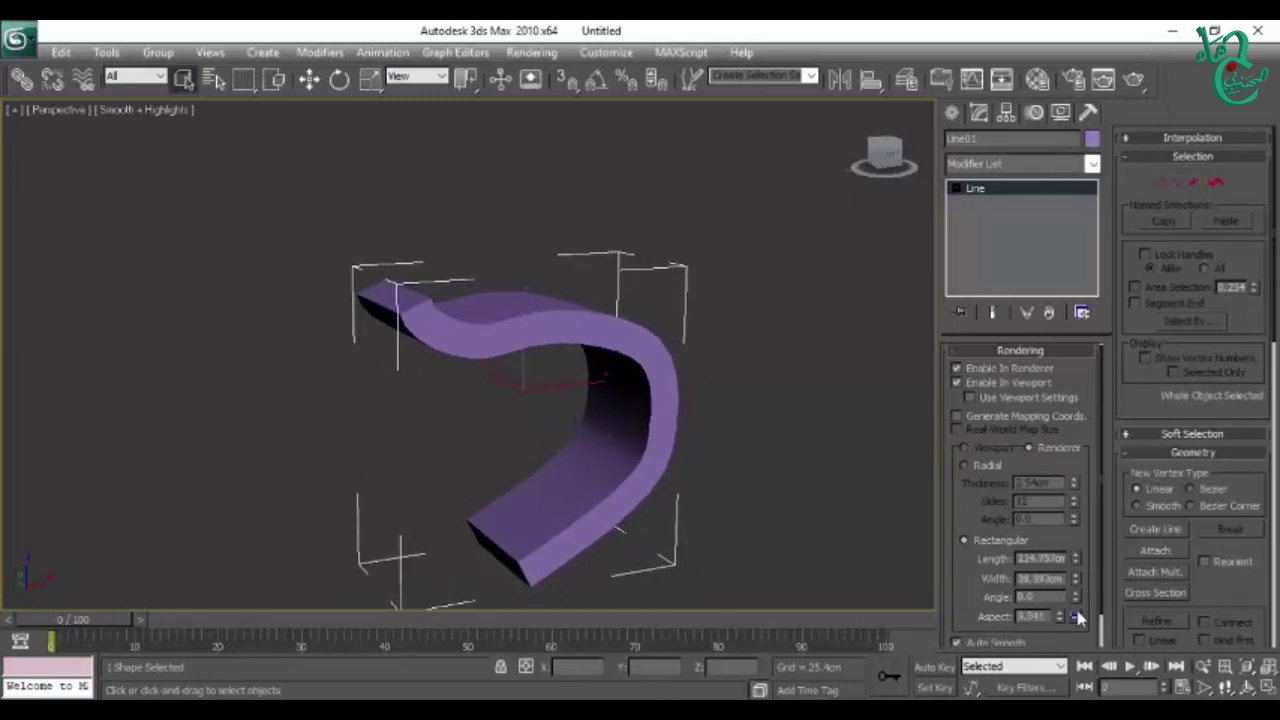
mouse_move(1076, 597)
mouse_down()
mouse_move(1057, 590)
mouse_move(1033, 350)
mouse_up()
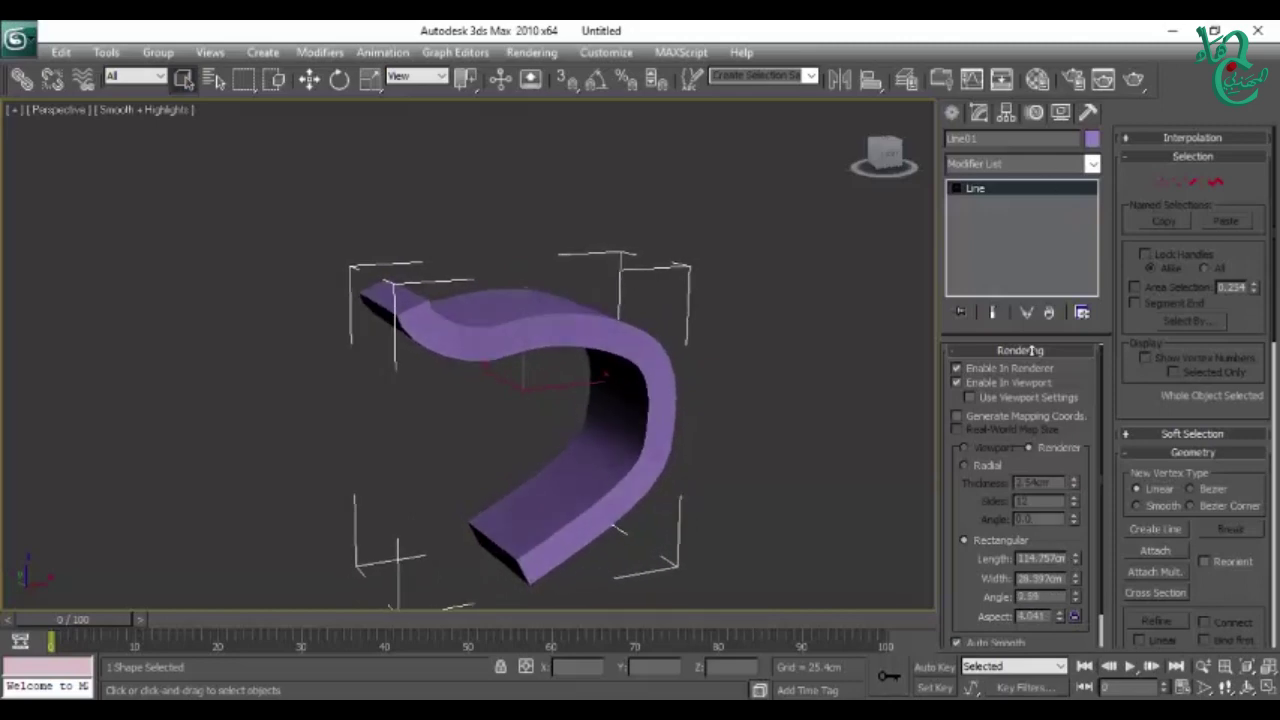
Step: Switch the section to Radial and raise the Thickness to 21.26cm for a round purple tube
click(965, 465)
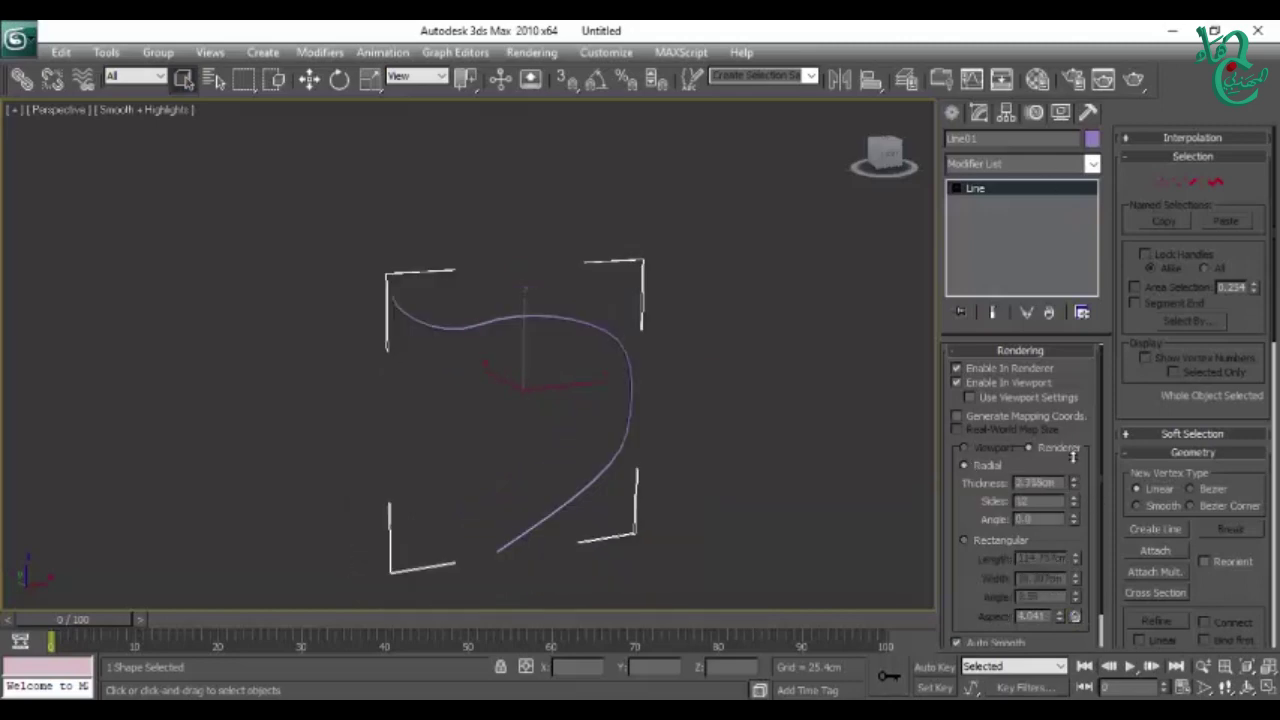
drag(1072, 456, 1073, 518)
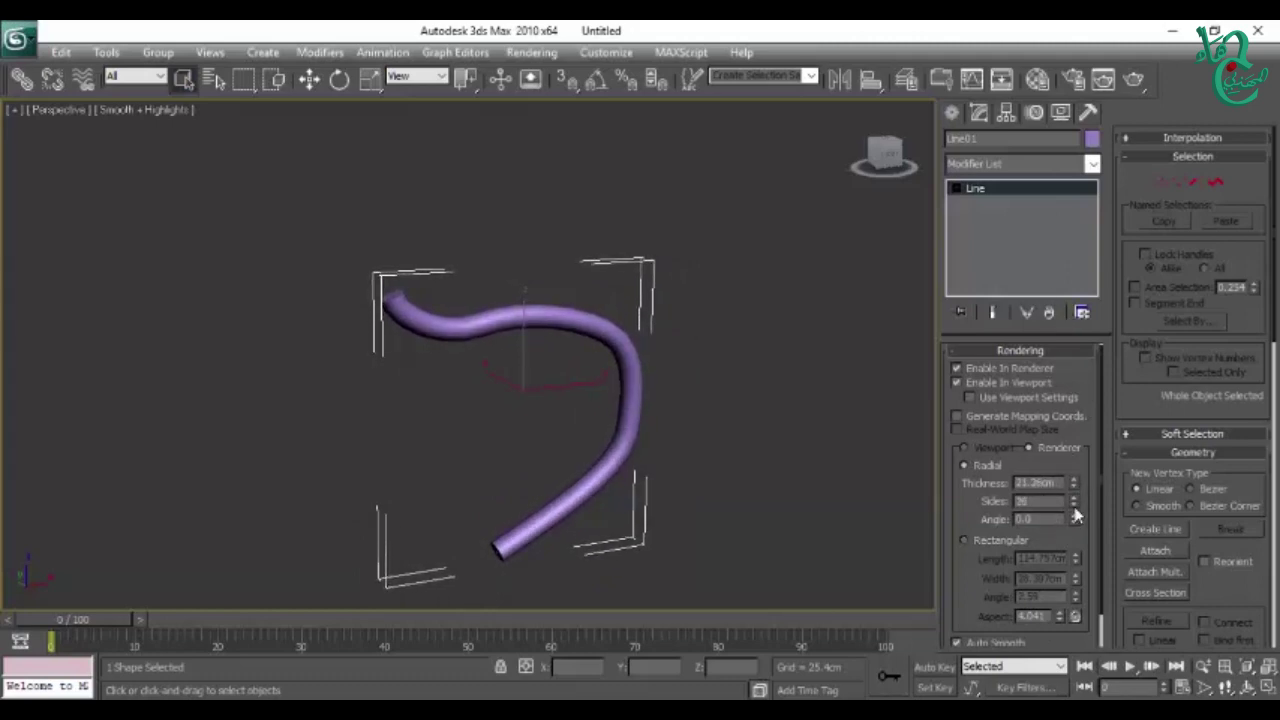
mouse_move(429, 463)
alt+middle_down()
mouse_move(646, 443)
mouse_move(543, 380)
mouse_move(563, 517)
mouse_move(451, 509)
mouse_move(580, 514)
mouse_move(609, 497)
mouse_move(510, 525)
alt+middle_up()
scroll(563, 517, up, 3)
key(w)
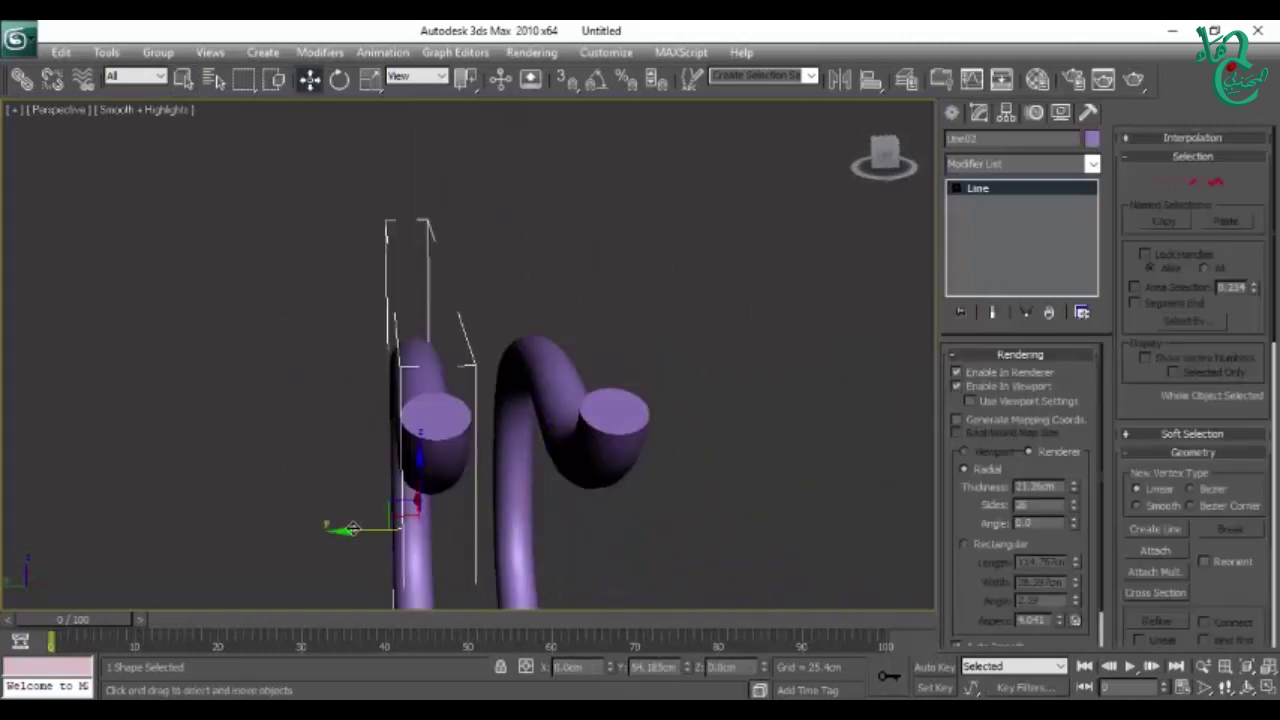
Step: Clone the tube off to the left and rotate the copy to lie horizontally
shift+drag(478, 529, 340, 530)
click(655, 448)
key(e)
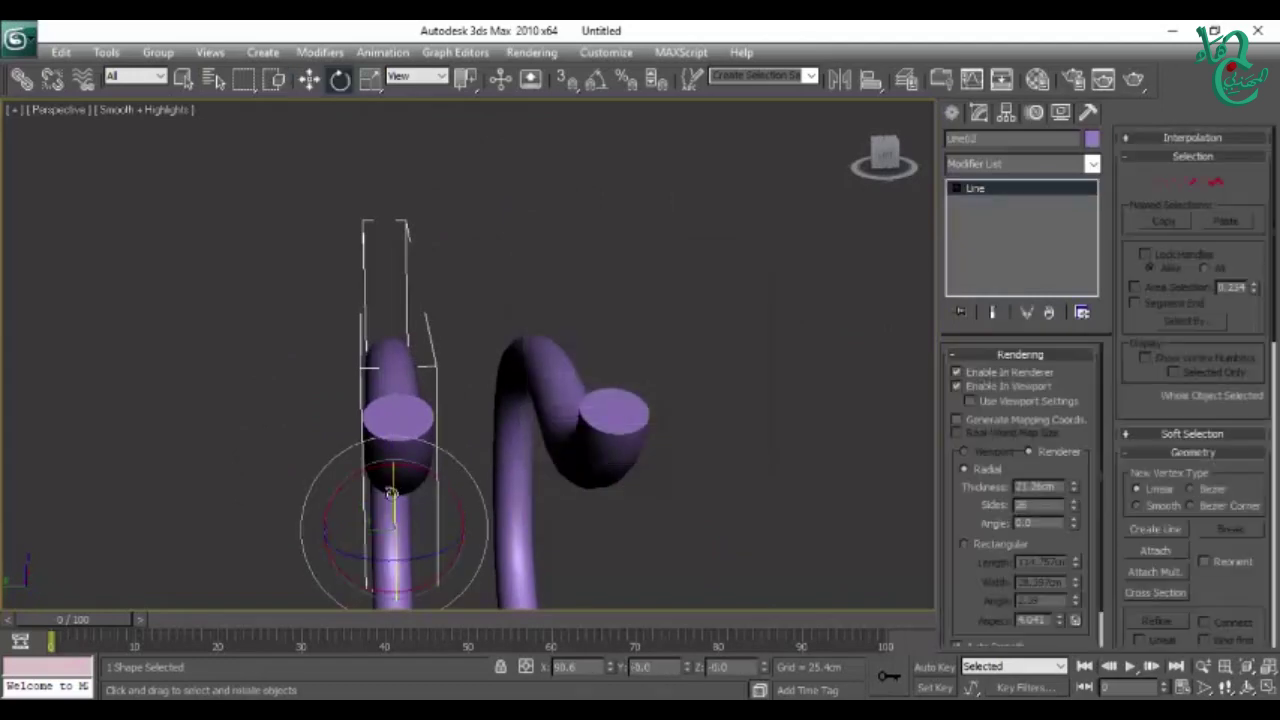
drag(445, 560, 505, 545)
key(w)
mouse_move(507, 545)
alt+middle_down()
mouse_move(534, 506)
mouse_move(534, 471)
mouse_move(762, 472)
alt+middle_up()
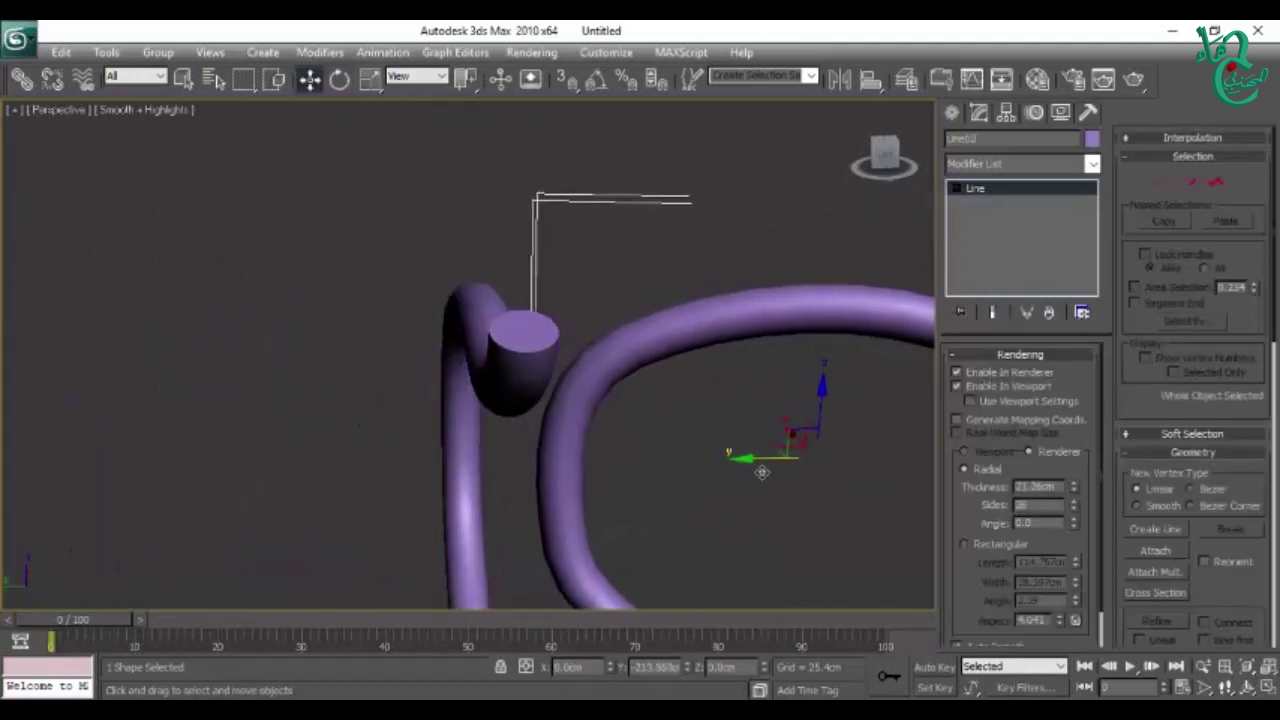
Step: Box-select both tubes, delete them, and restore the four-viewport layout
click(637, 280)
scroll(683, 423, down, 5)
mouse_move(683, 423)
alt+middle_down()
mouse_move(511, 470)
mouse_move(608, 486)
alt+middle_up()
drag(331, 290, 692, 460)
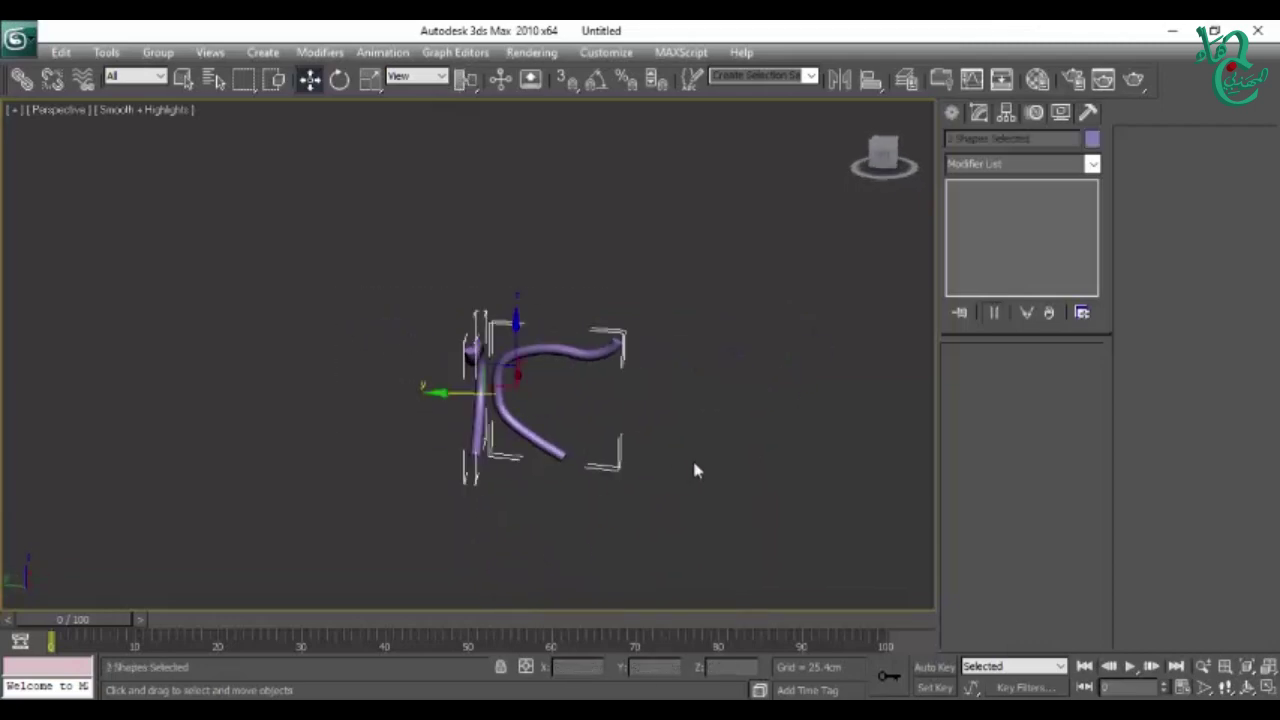
key(Delete)
key(alt+w)
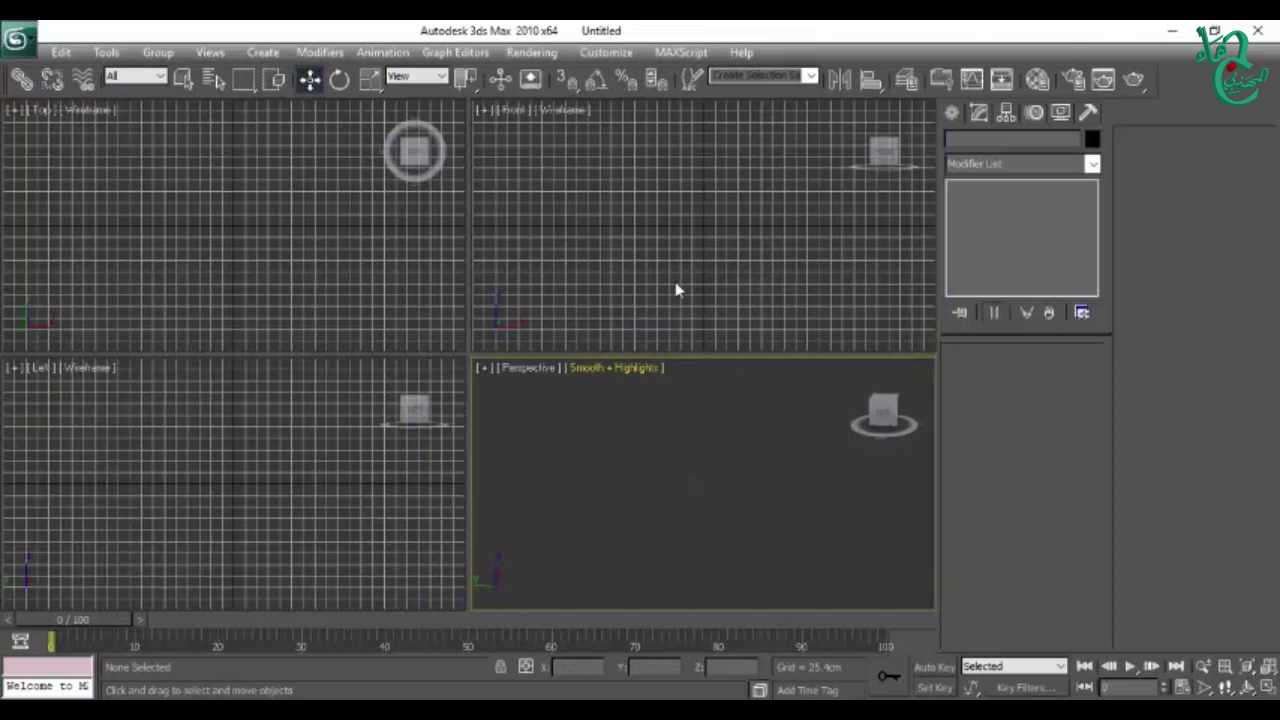
Step: Pan the empty Front viewport slightly and open the Views menu
middle_drag(734, 234, 727, 215)
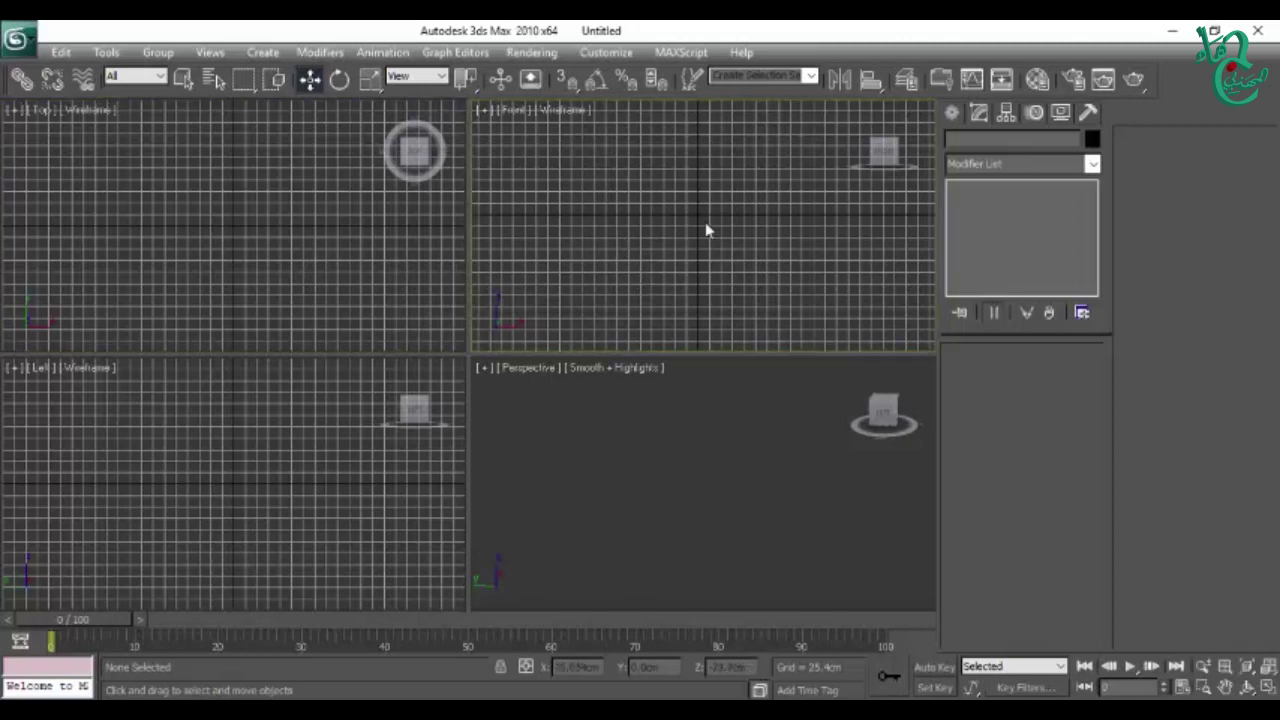
click(209, 52)
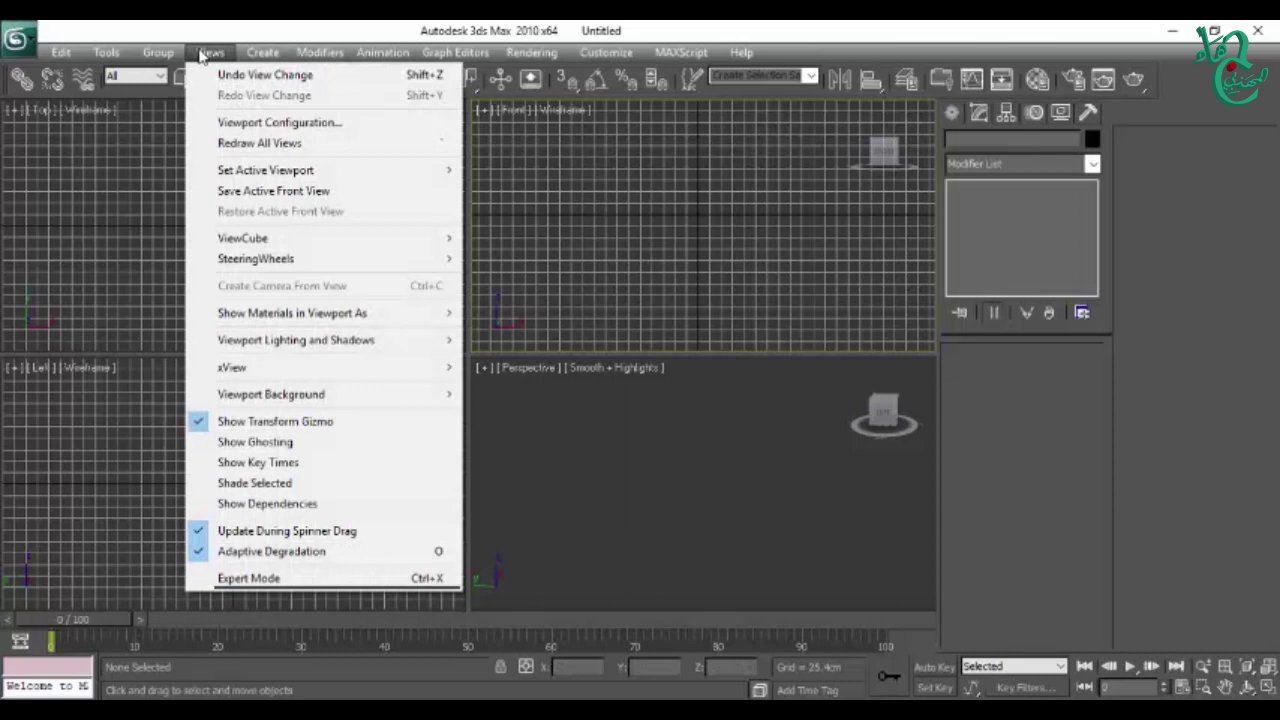
mouse_move(300, 394)
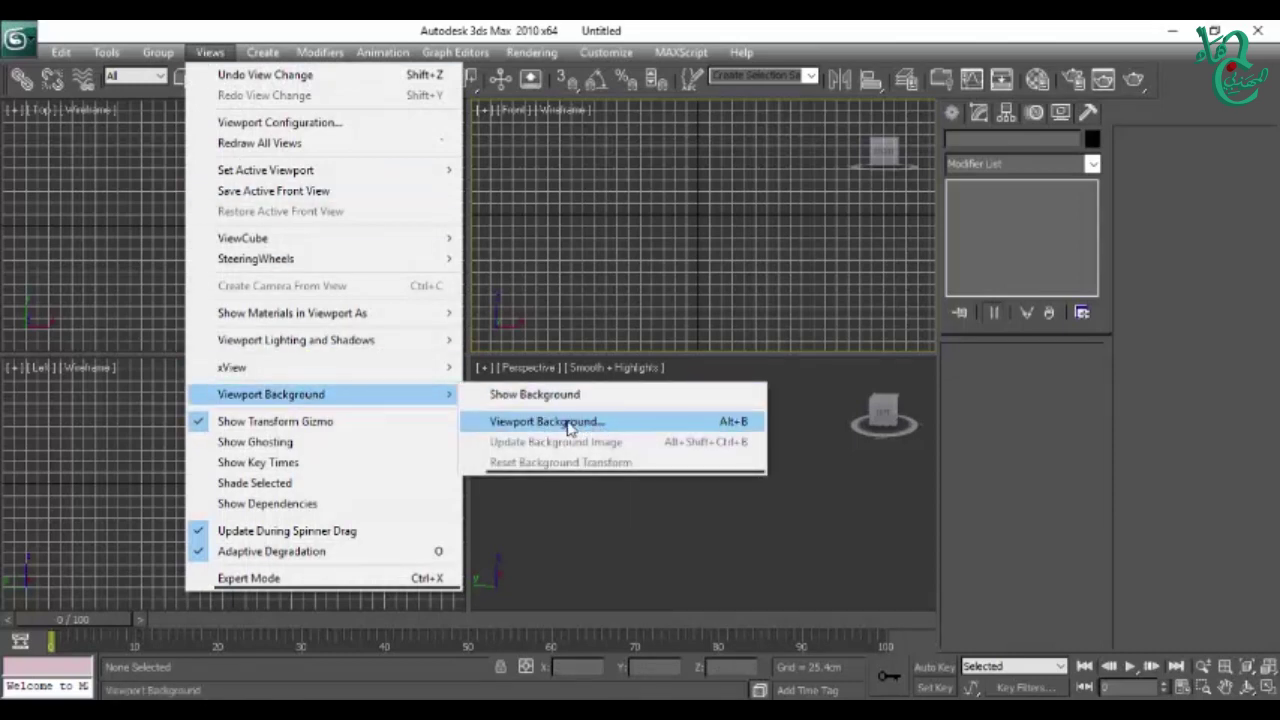
Step: Set CMan0002-M3-Body-N as the Front view background with Match Bitmap and Lock Zoom/Pan enabled
click(547, 421)
drag(640, 156, 723, 160)
click(855, 160)
key(alt+b)
drag(607, 163, 682, 188)
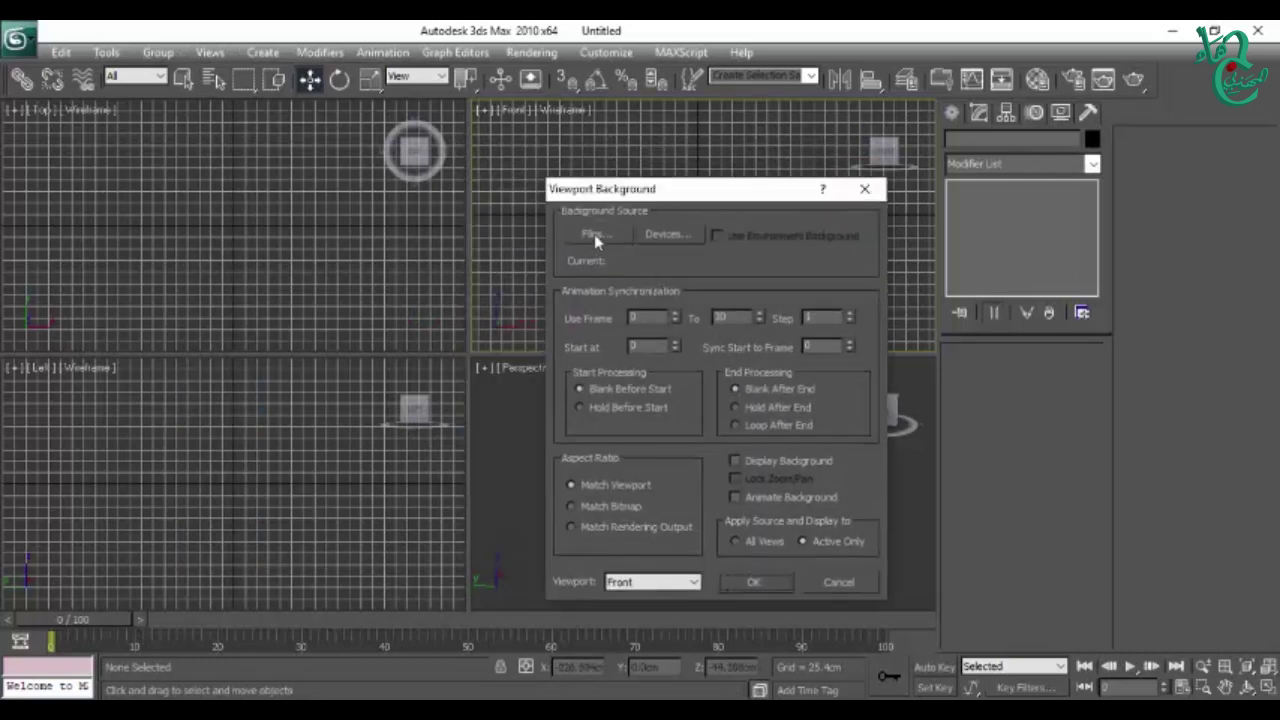
click(596, 236)
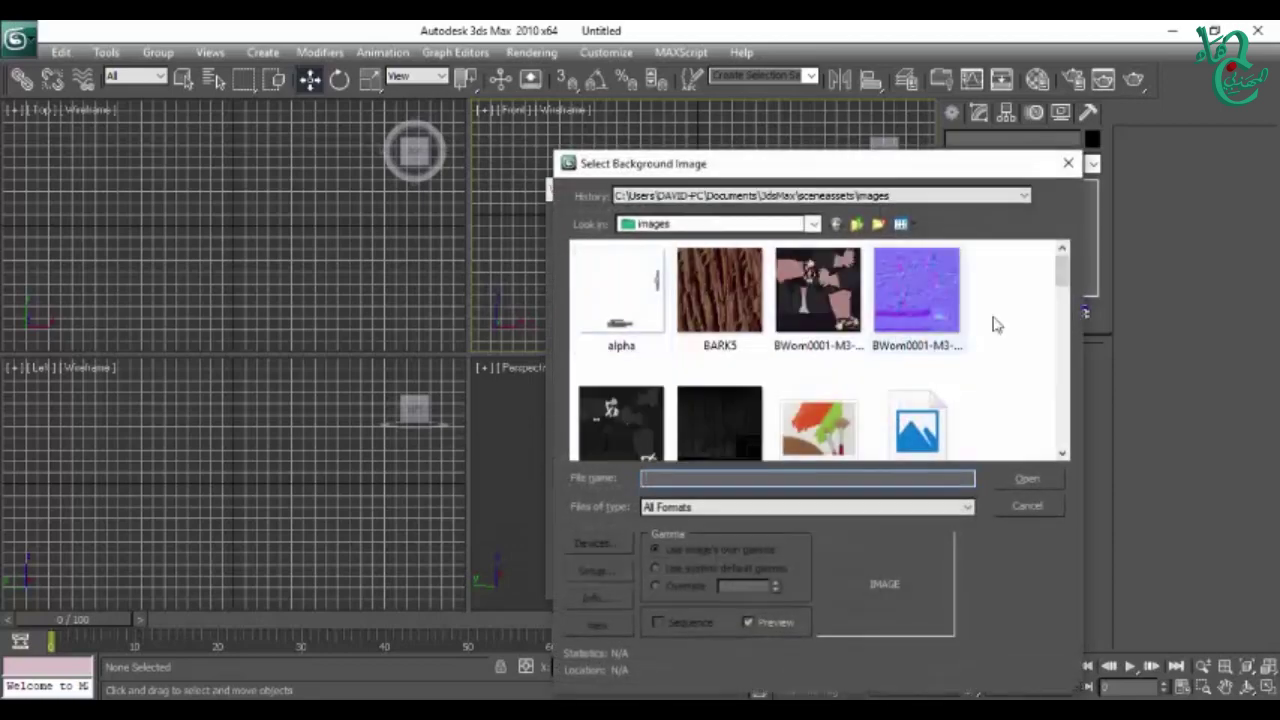
mouse_move(1063, 280)
mouse_down()
mouse_move(1055, 398)
mouse_move(1057, 312)
mouse_up()
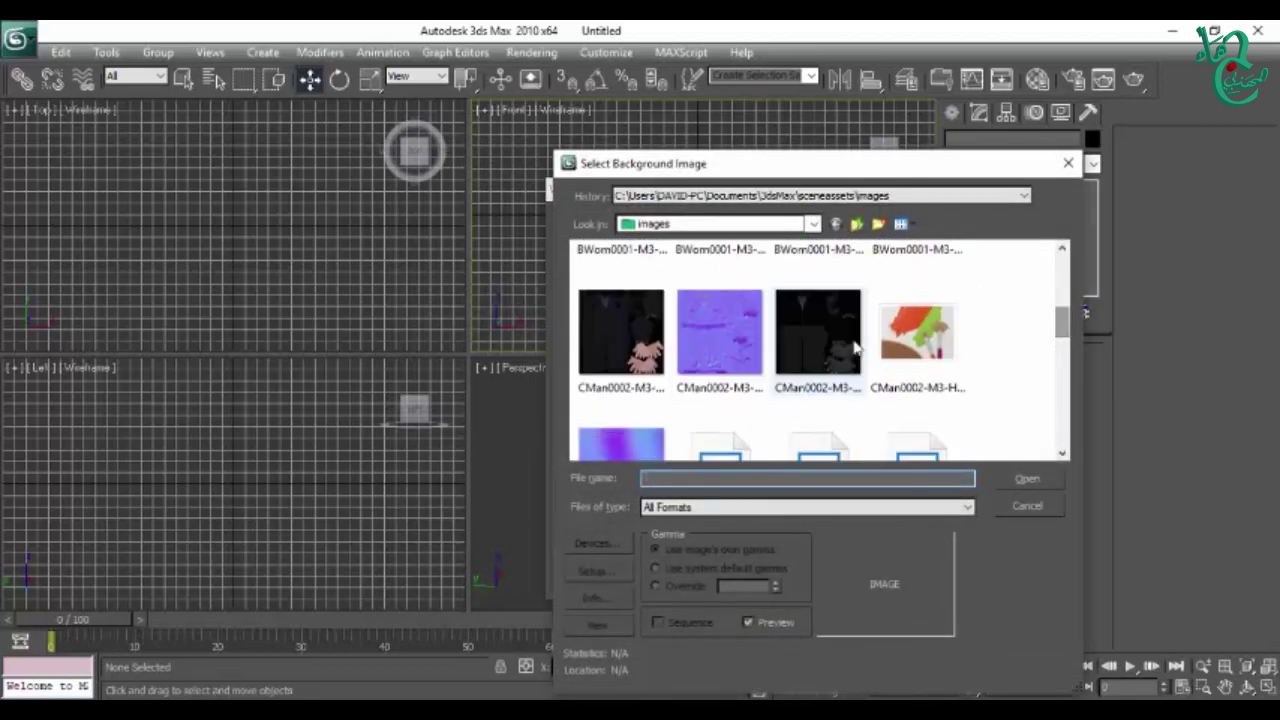
click(733, 347)
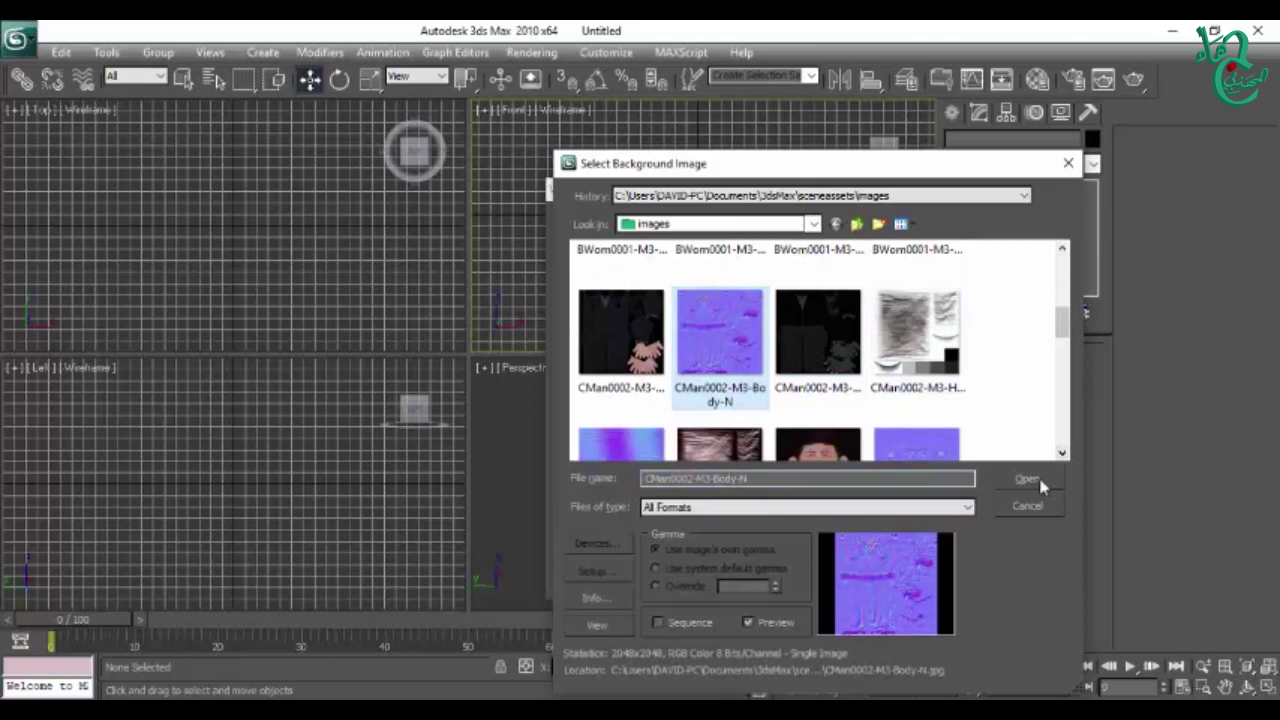
click(1040, 482)
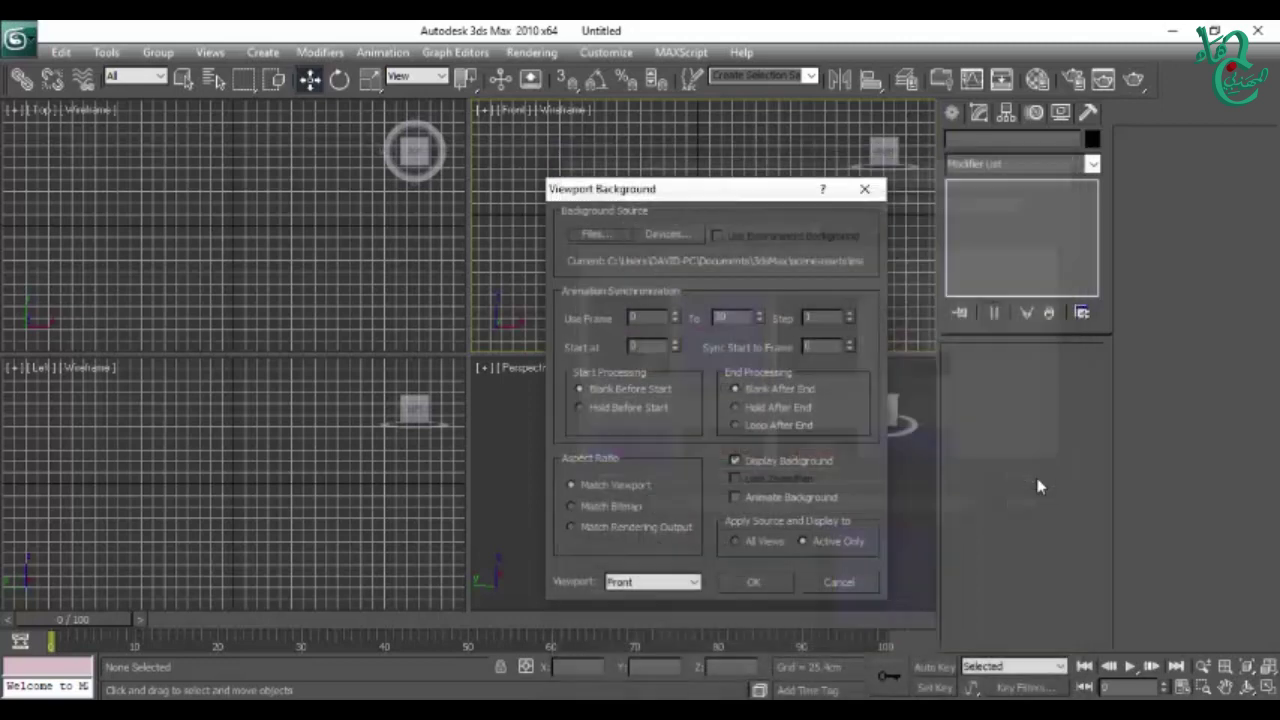
click(587, 512)
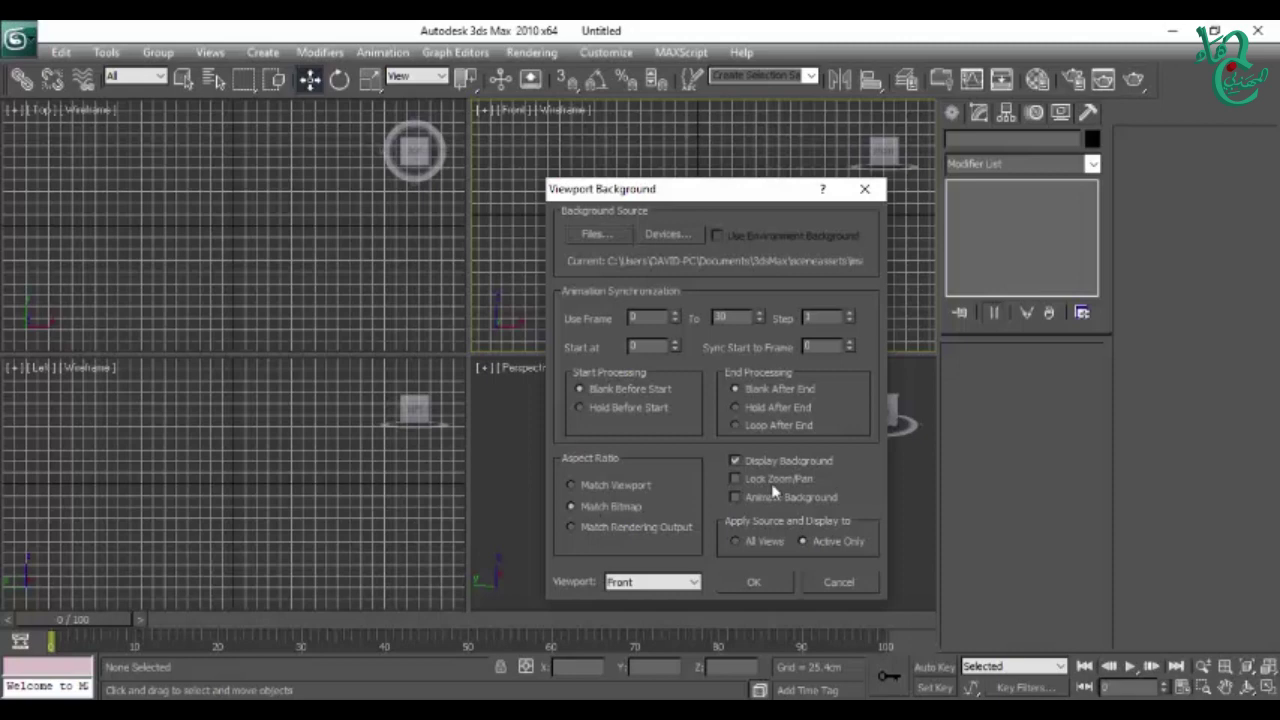
click(737, 479)
click(746, 583)
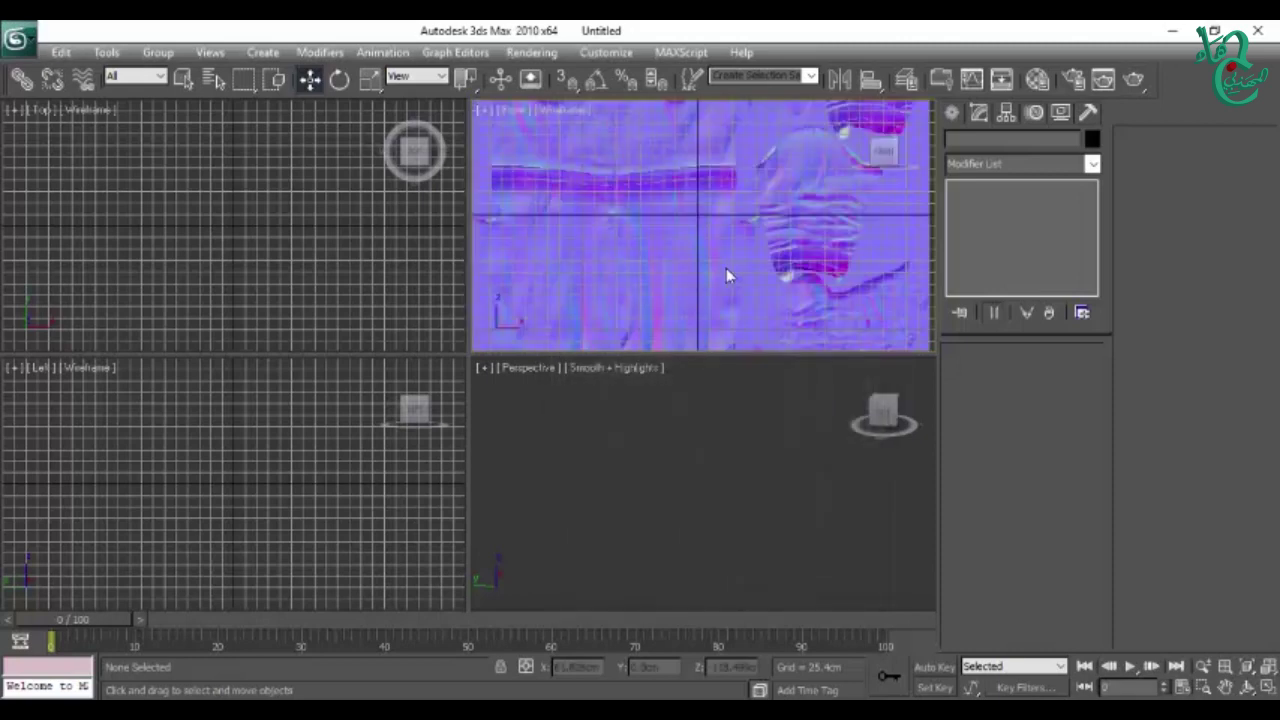
Step: Maximize the Front view and zoom in and out to check the background follows the zoom
key(alt+w)
scroll(534, 349, down, 5)
scroll(466, 357, up, 5)
scroll(461, 360, down, 5)
scroll(460, 361, up, 1)
scroll(460, 361, down, 4)
scroll(460, 362, up, 2)
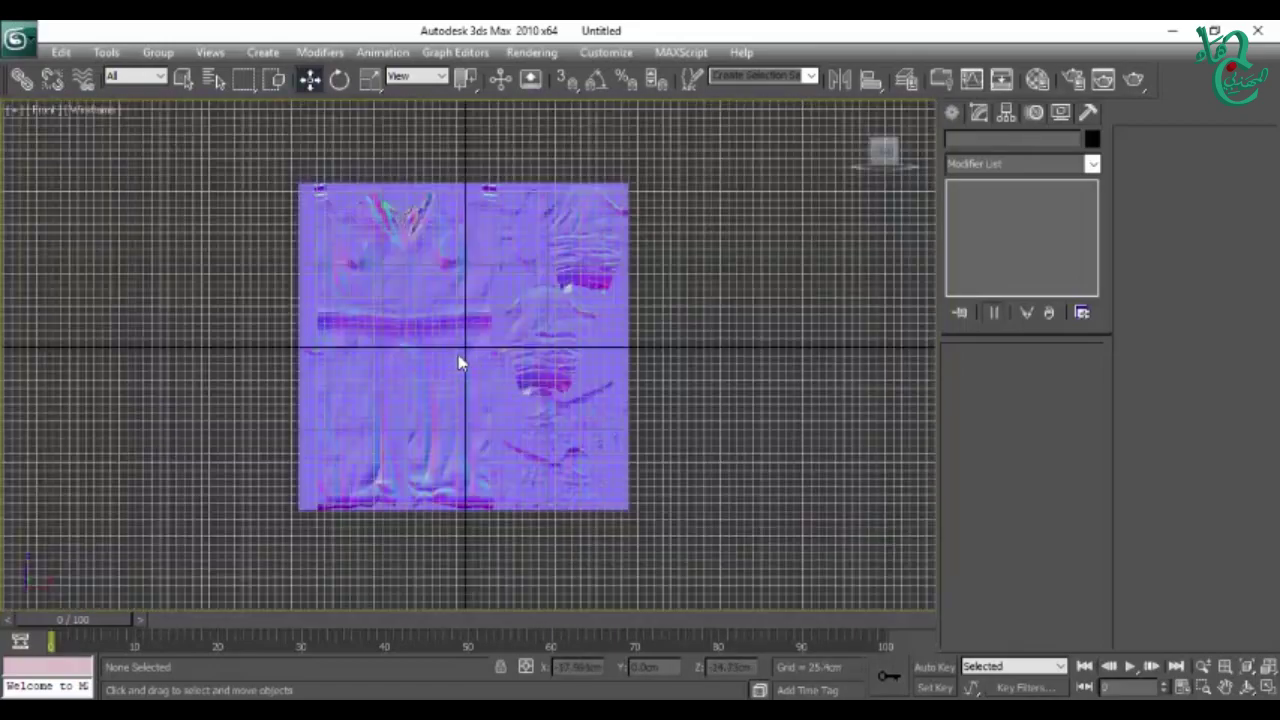
scroll(460, 363, up, 3)
scroll(460, 363, up, 3)
scroll(460, 363, down, 5)
scroll(460, 363, down, 5)
scroll(460, 363, up, 4)
scroll(460, 363, up, 2)
scroll(460, 363, down, 2)
scroll(460, 363, down, 2)
scroll(460, 362, up, 2)
Step: Restore the four-viewport layout, pan the Front view, and open the Views menu
key(alt+w)
mouse_move(700, 266)
middle_down()
mouse_move(672, 235)
mouse_move(712, 260)
mouse_move(689, 254)
middle_up()
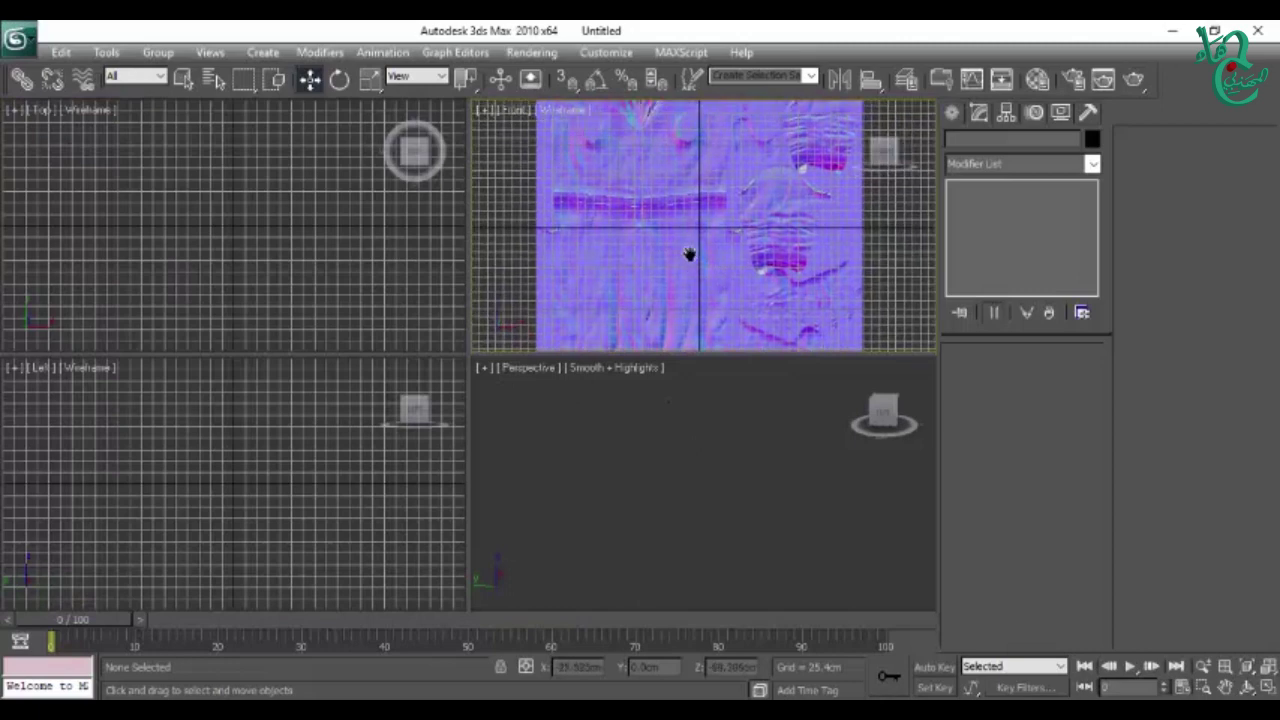
click(210, 52)
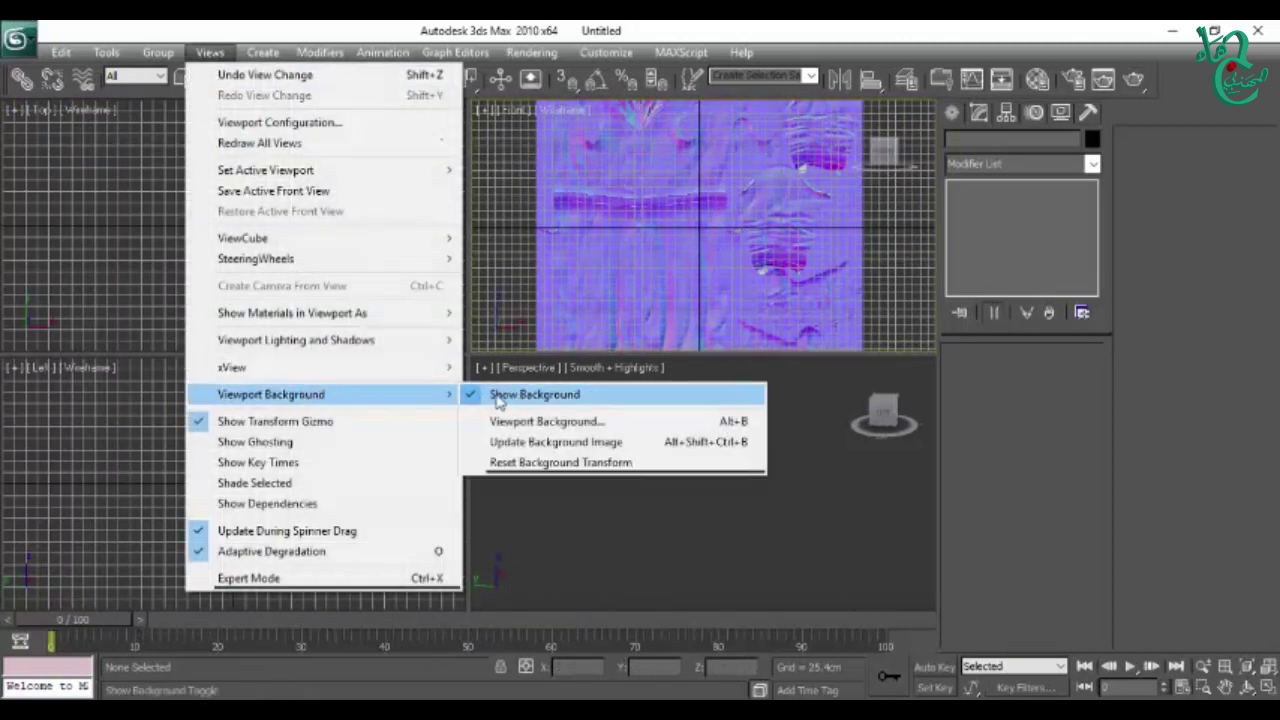
Step: Turn off Show Background so the body image disappears from the Front view
mouse_move(271, 394)
click(536, 396)
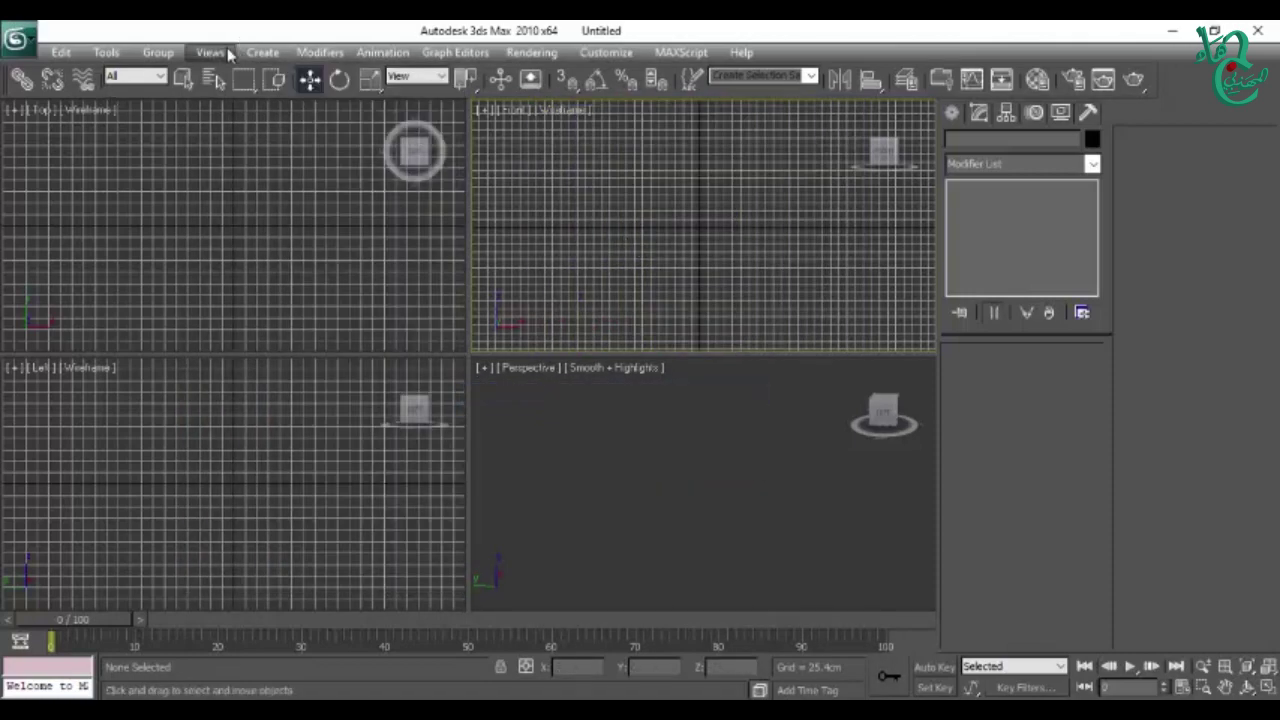
click(222, 53)
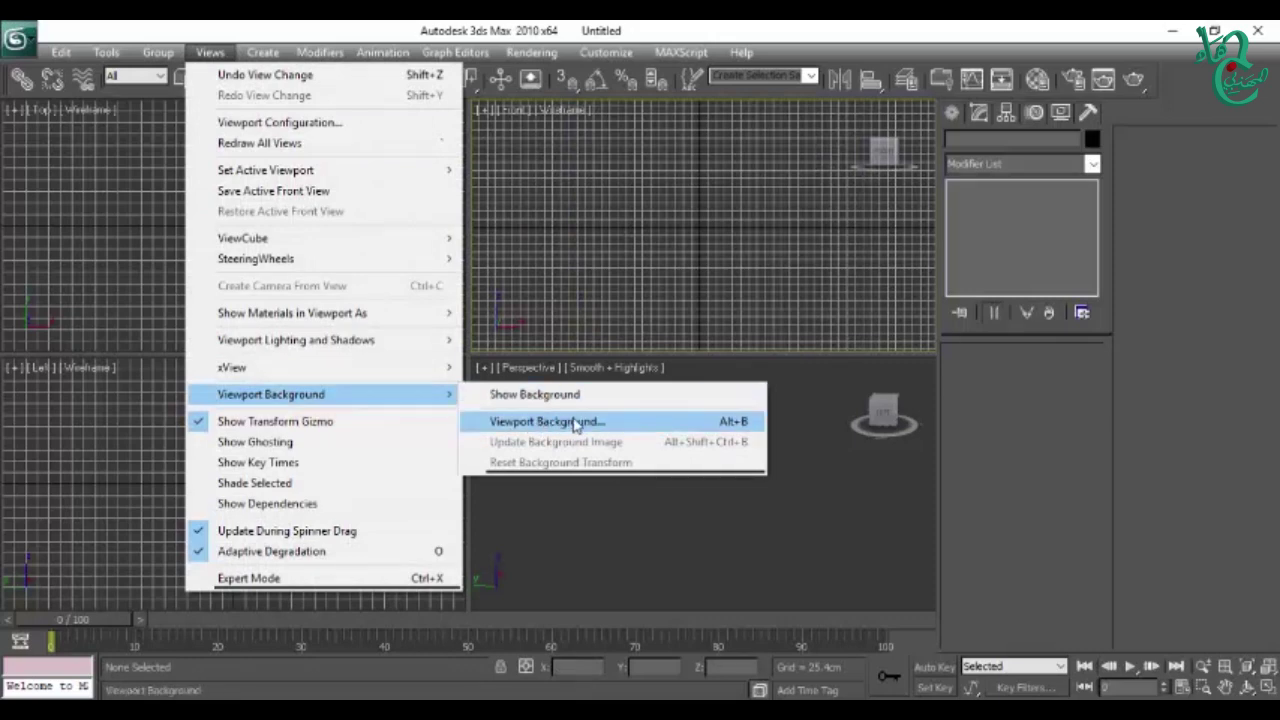
click(700, 247)
Step: Activate the Perspective view, zoom out, and orbit and pan to see the home grid
click(702, 472)
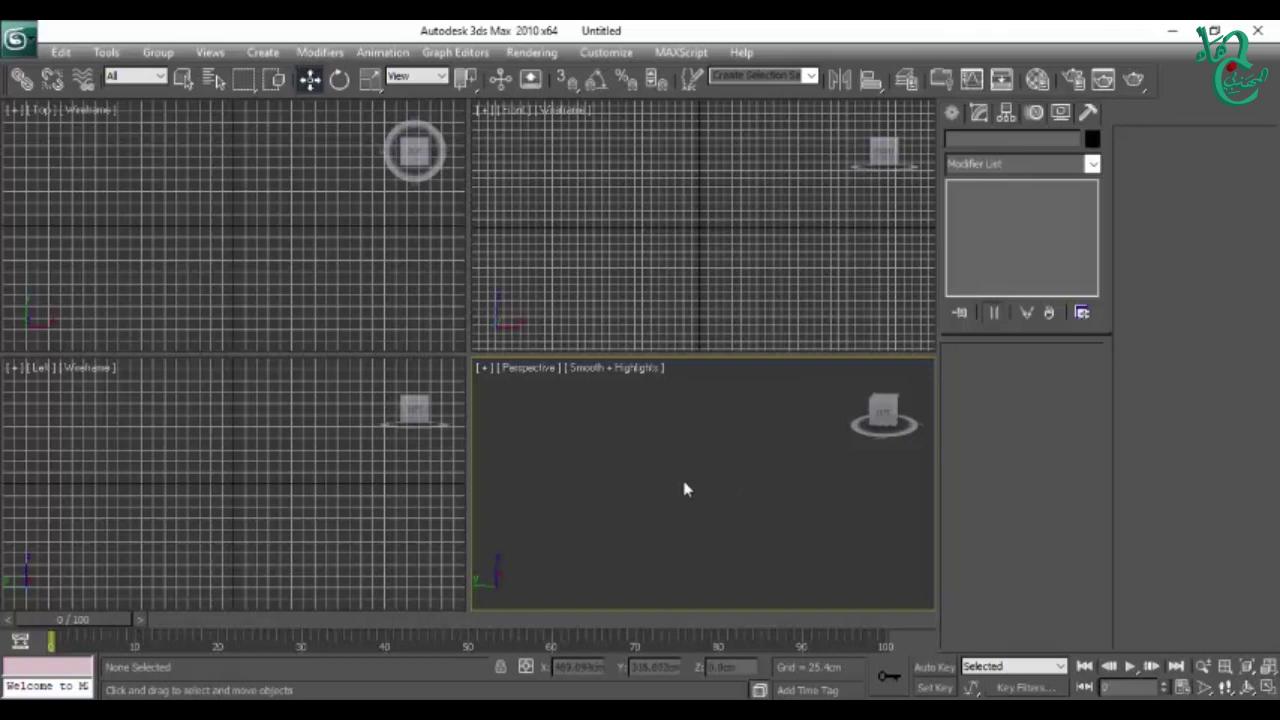
scroll(674, 460, down, 2)
scroll(706, 515, down, 3)
scroll(712, 520, down, 2)
mouse_move(725, 535)
alt+middle_down()
mouse_move(762, 548)
mouse_move(671, 514)
mouse_move(711, 509)
mouse_move(689, 471)
mouse_move(691, 497)
mouse_move(729, 491)
mouse_move(729, 471)
mouse_move(701, 496)
mouse_move(700, 517)
mouse_move(714, 491)
mouse_move(733, 518)
alt+middle_up()
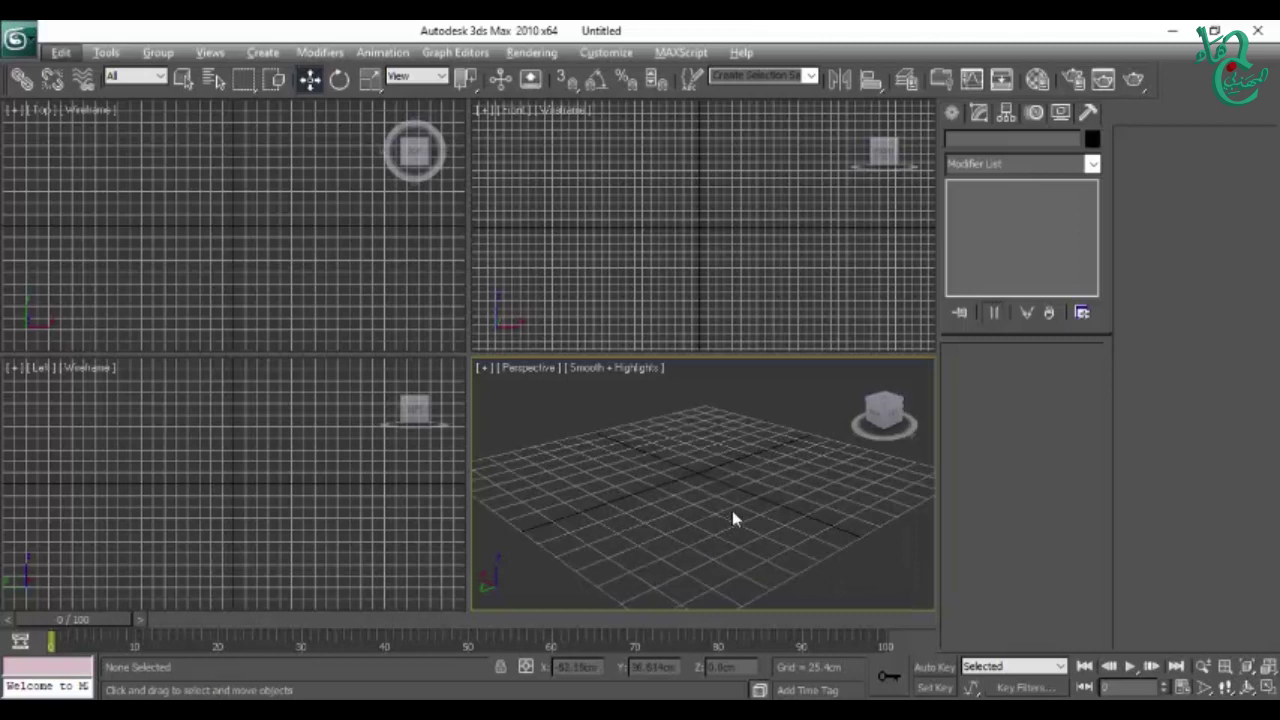
mouse_move(763, 503)
middle_down()
mouse_move(737, 506)
mouse_move(746, 540)
mouse_move(746, 516)
mouse_move(750, 527)
middle_up()
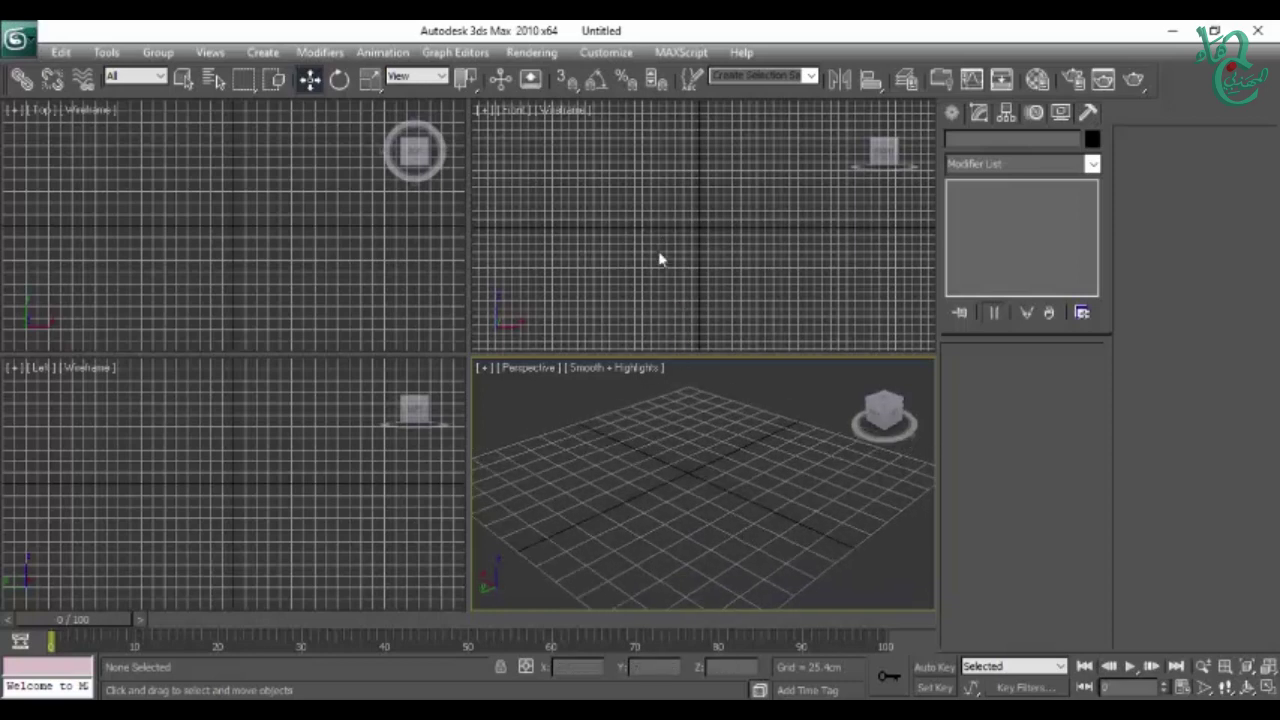